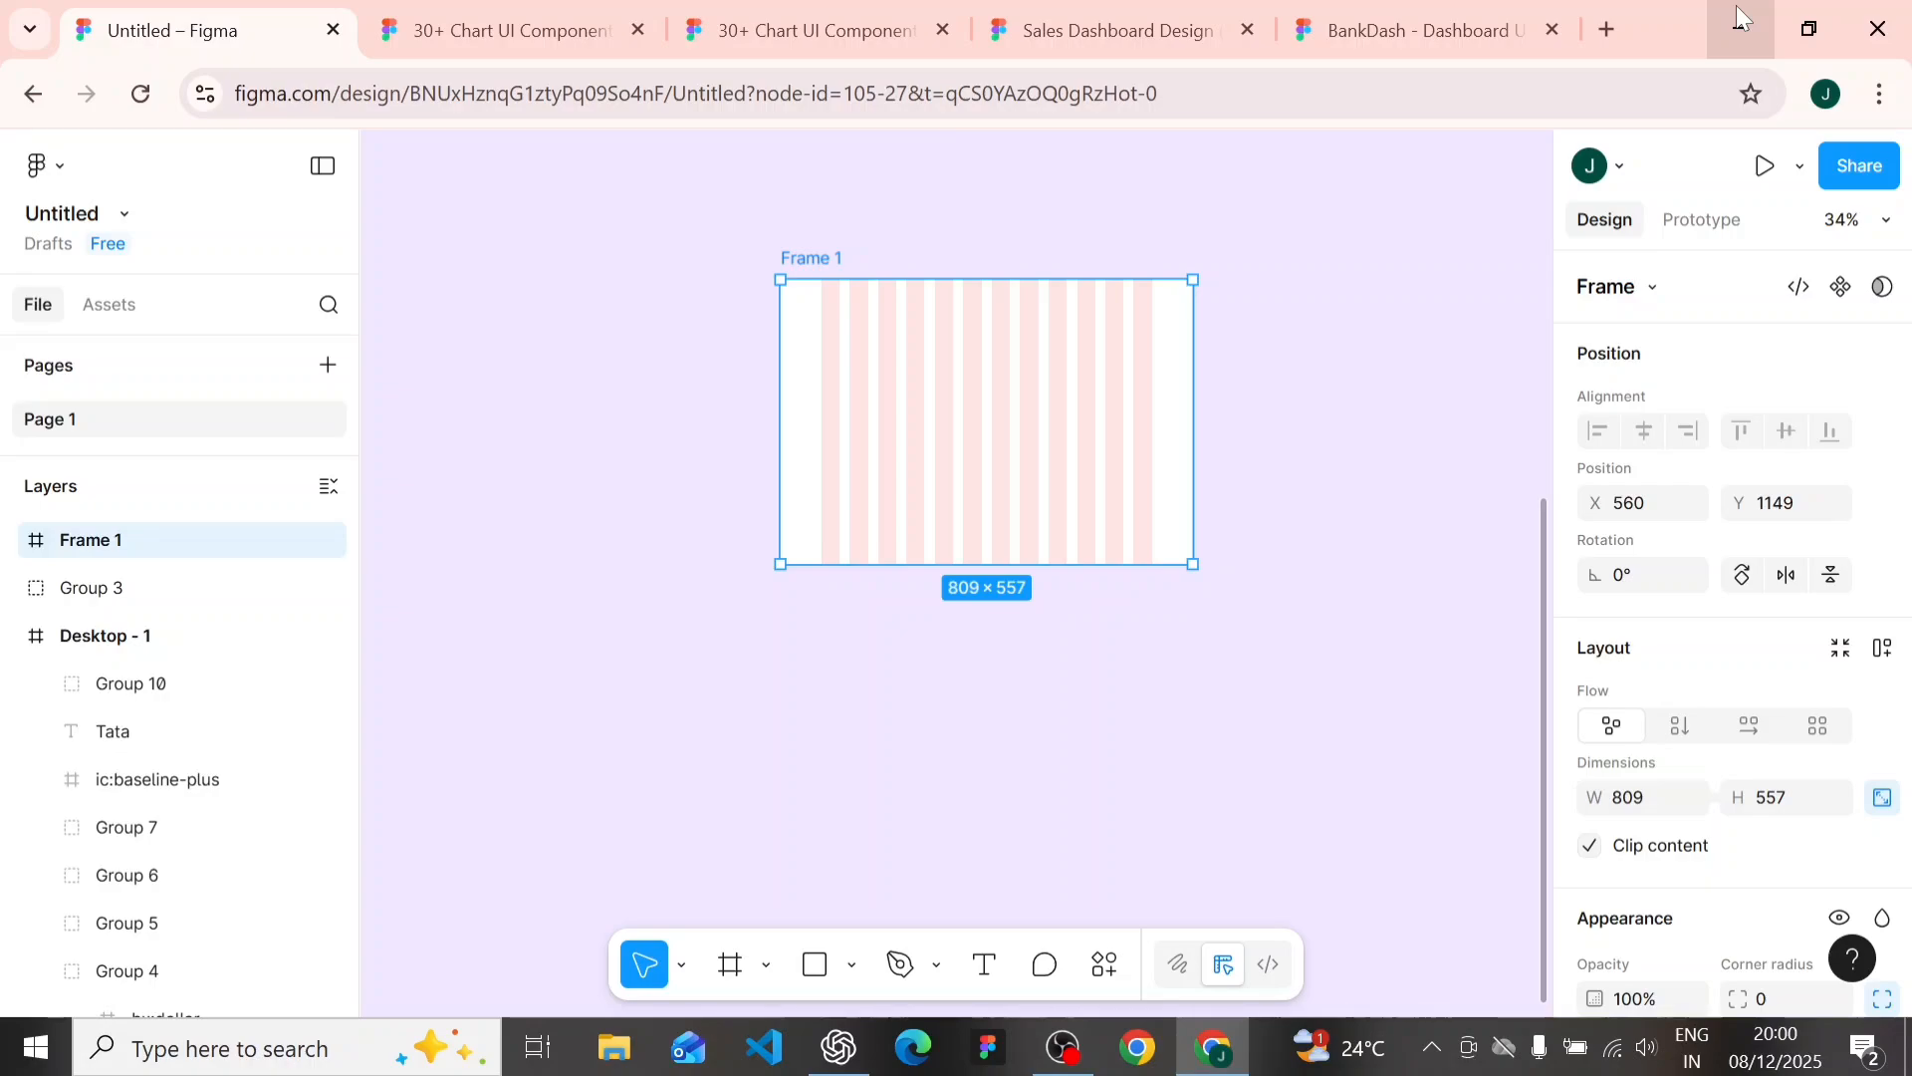
# - Run the Stark - Contrast & Accessibility Checker plugin and move its window off the dashboard's sidebar
pyautogui.click(715, 179)
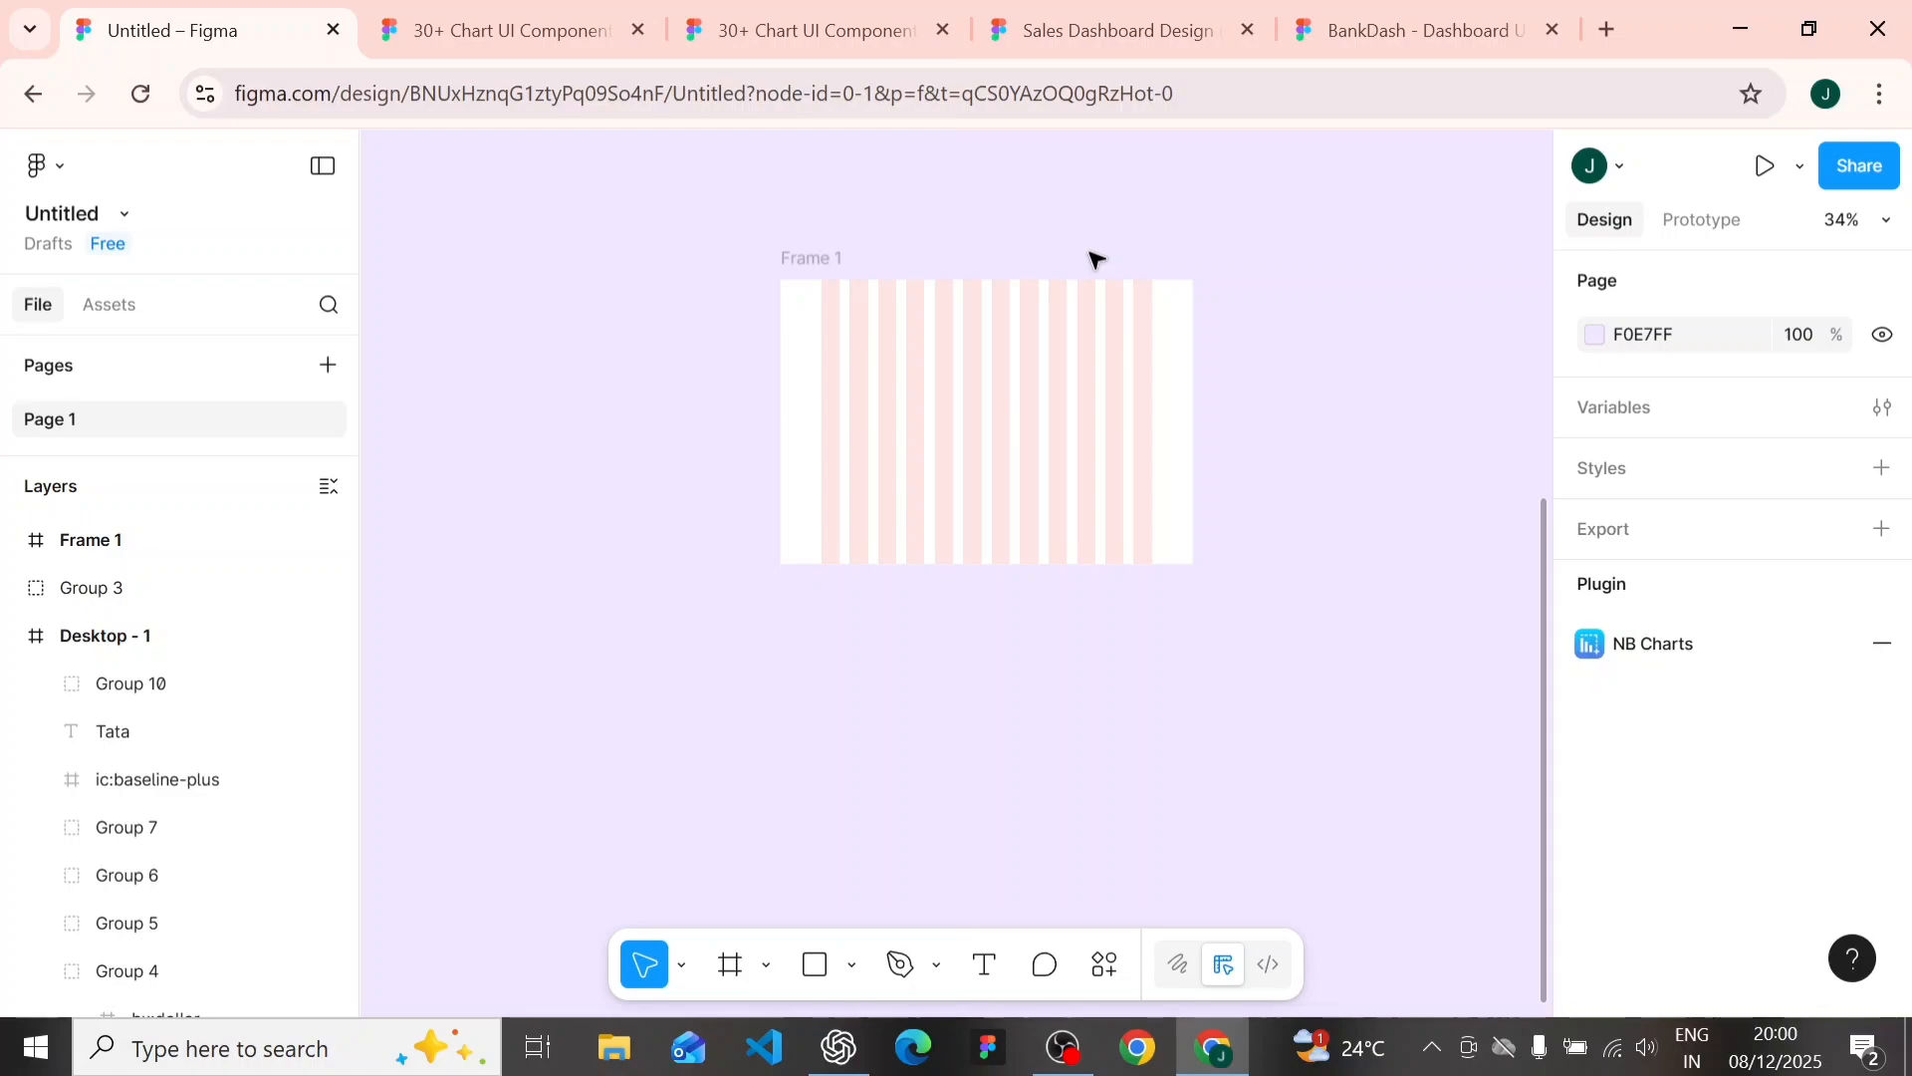
pyautogui.scroll(-5, 857, 568)
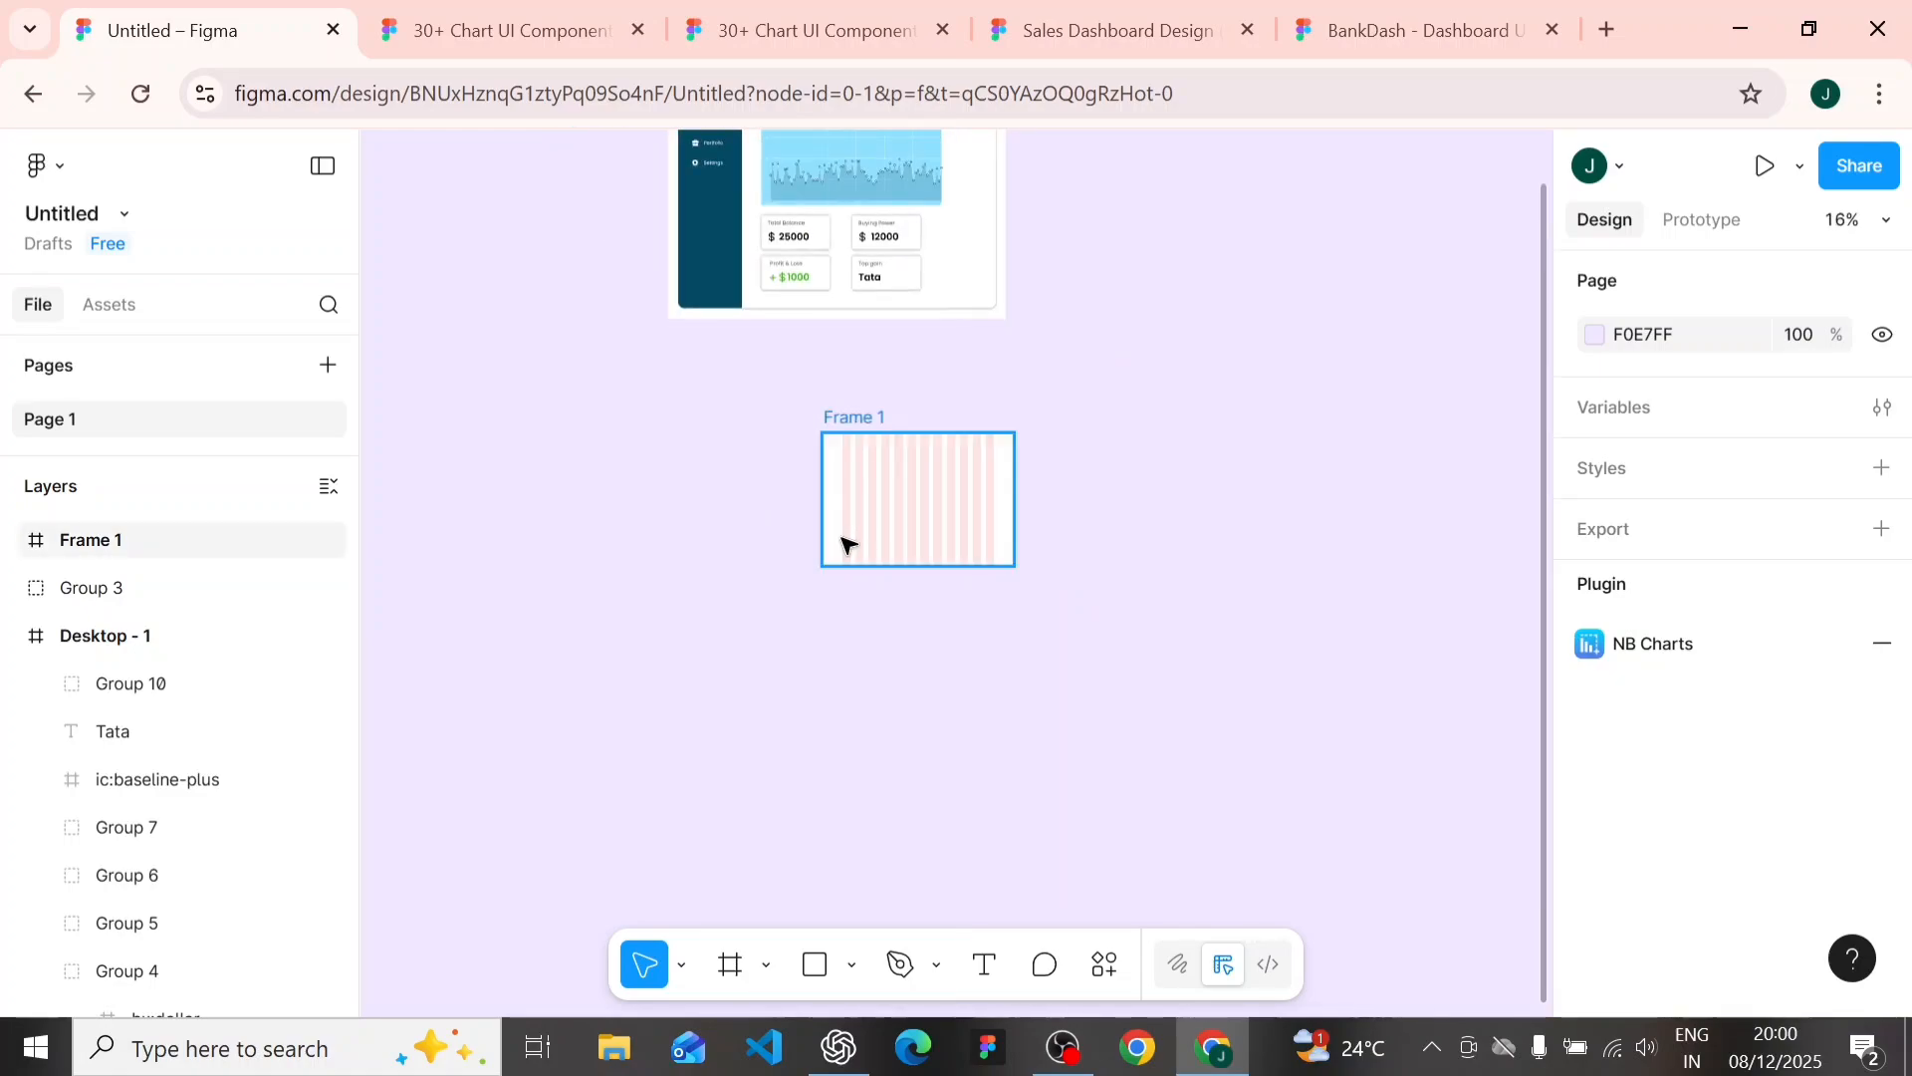
pyautogui.scroll(2, 688, 199)
pyautogui.scroll(3, 698, 169)
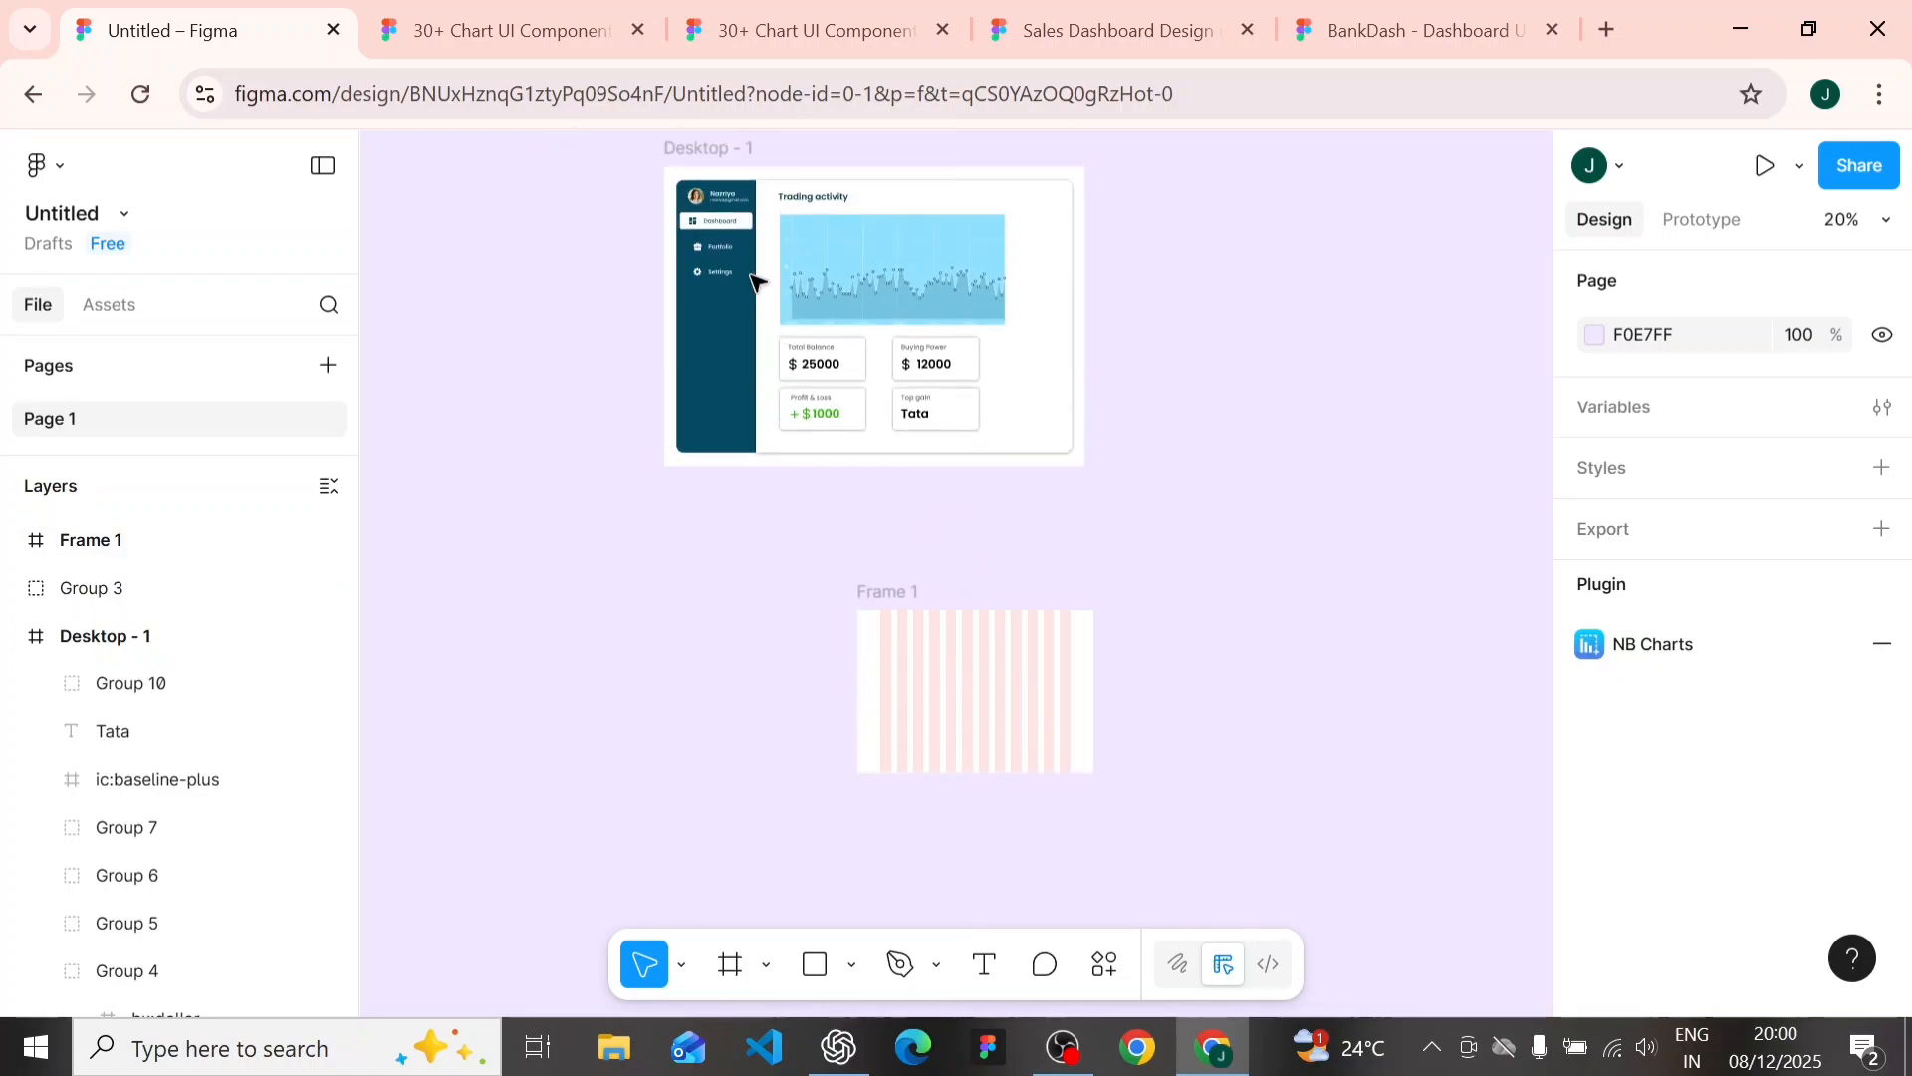
pyautogui.scroll(5, 697, 149)
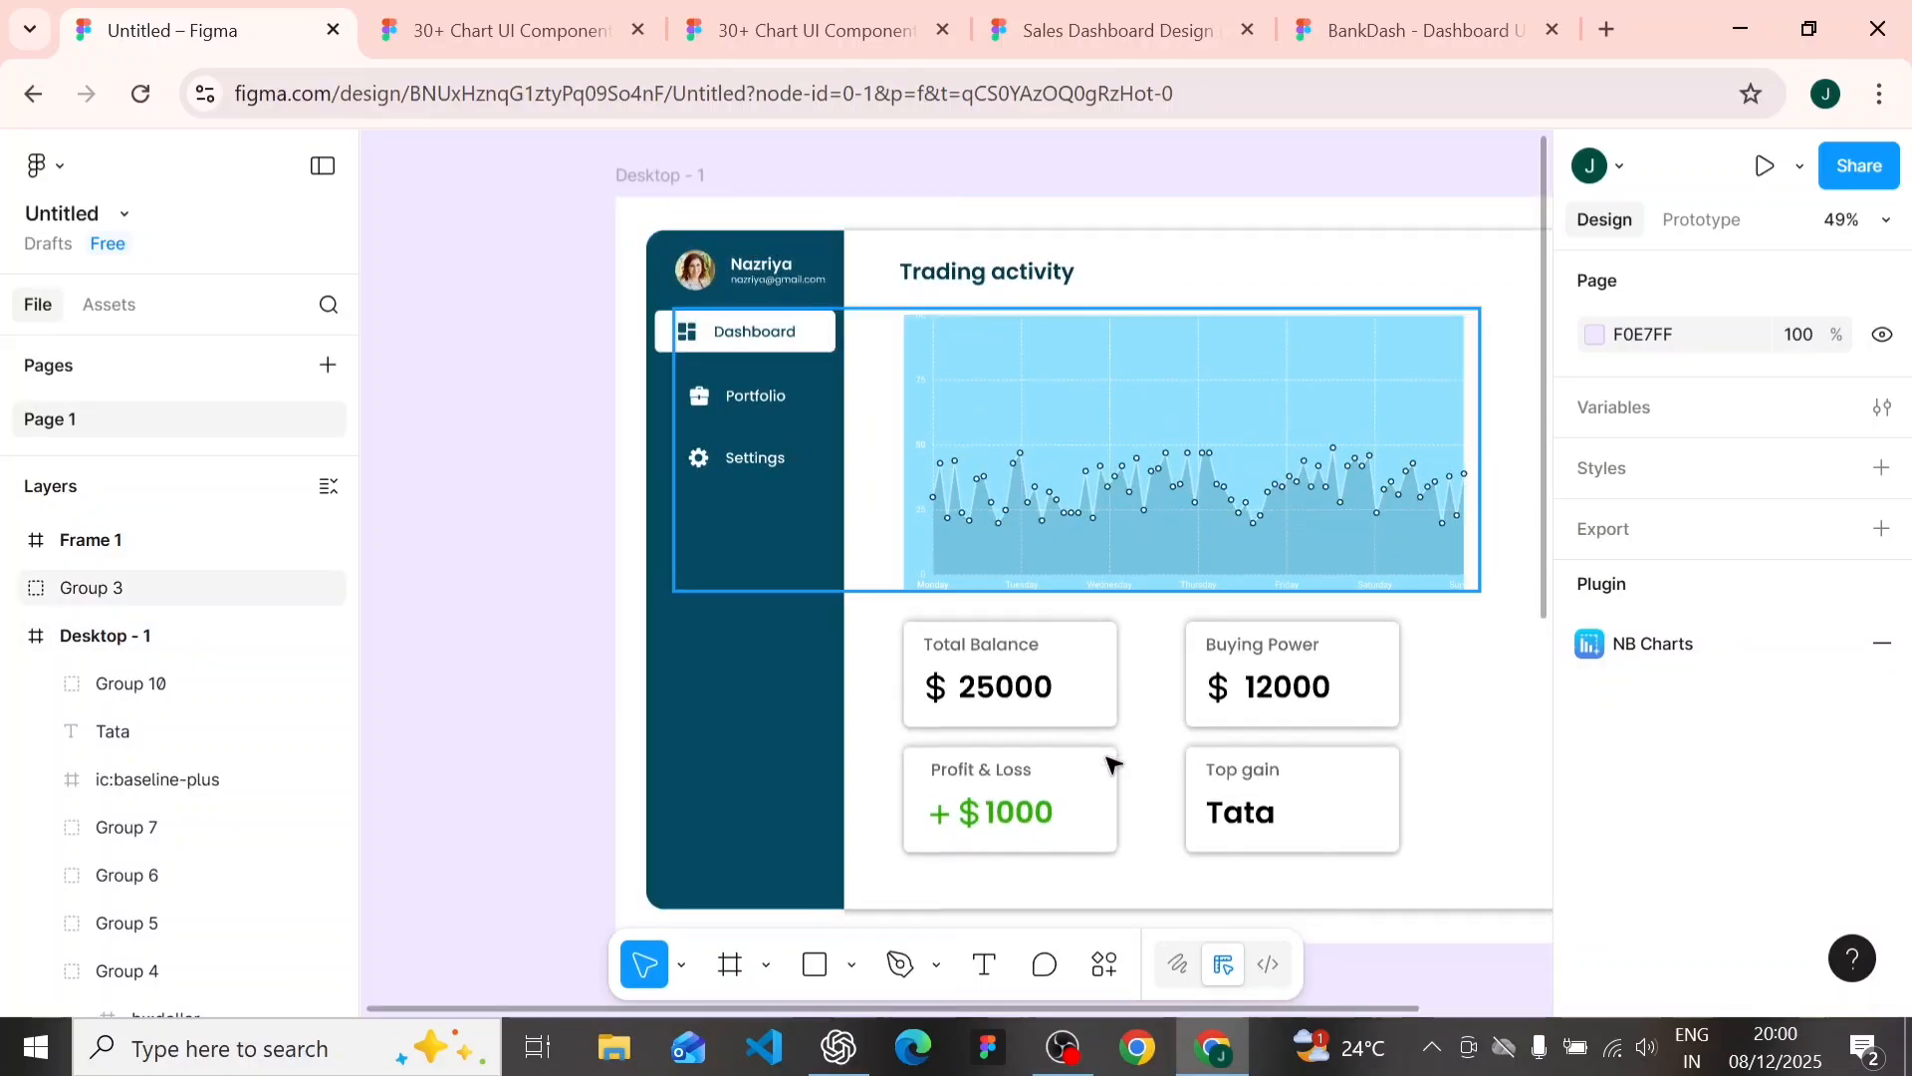
pyautogui.click(1115, 962)
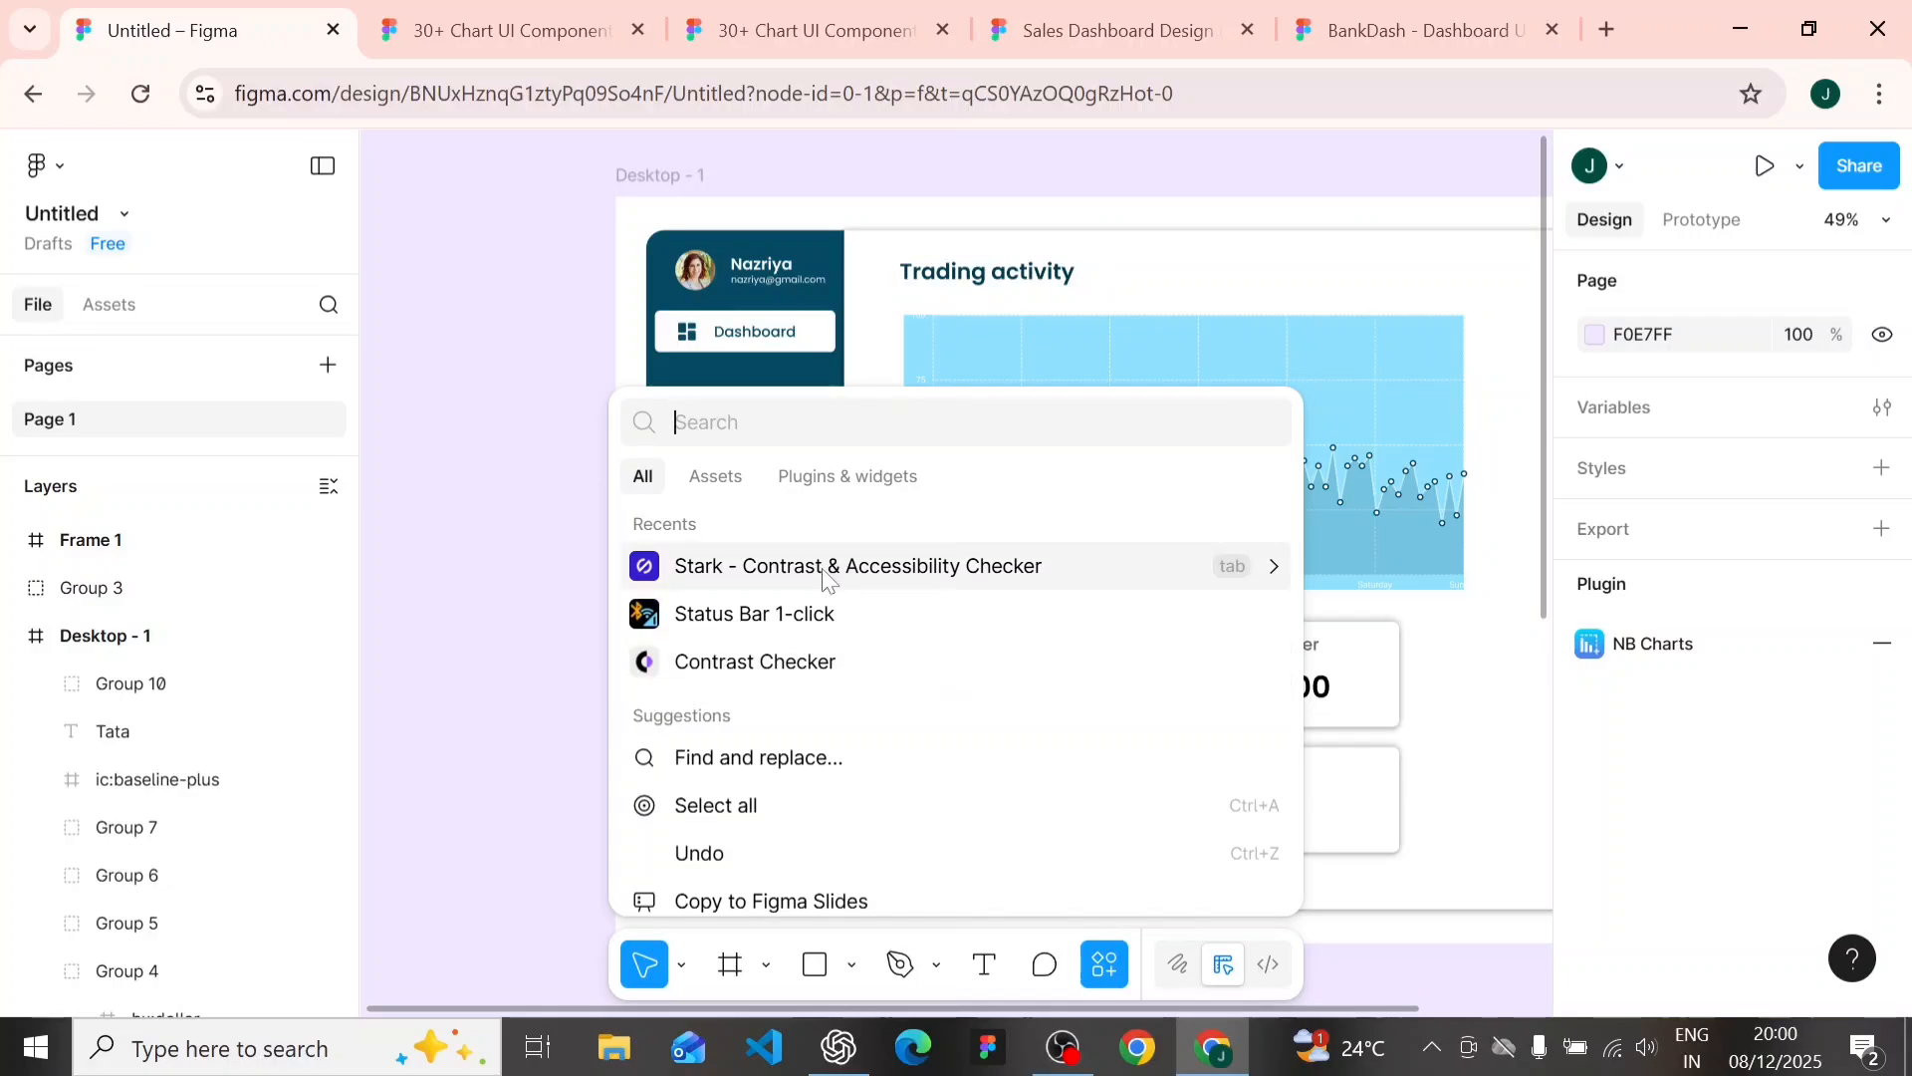
pyautogui.press('Escape')
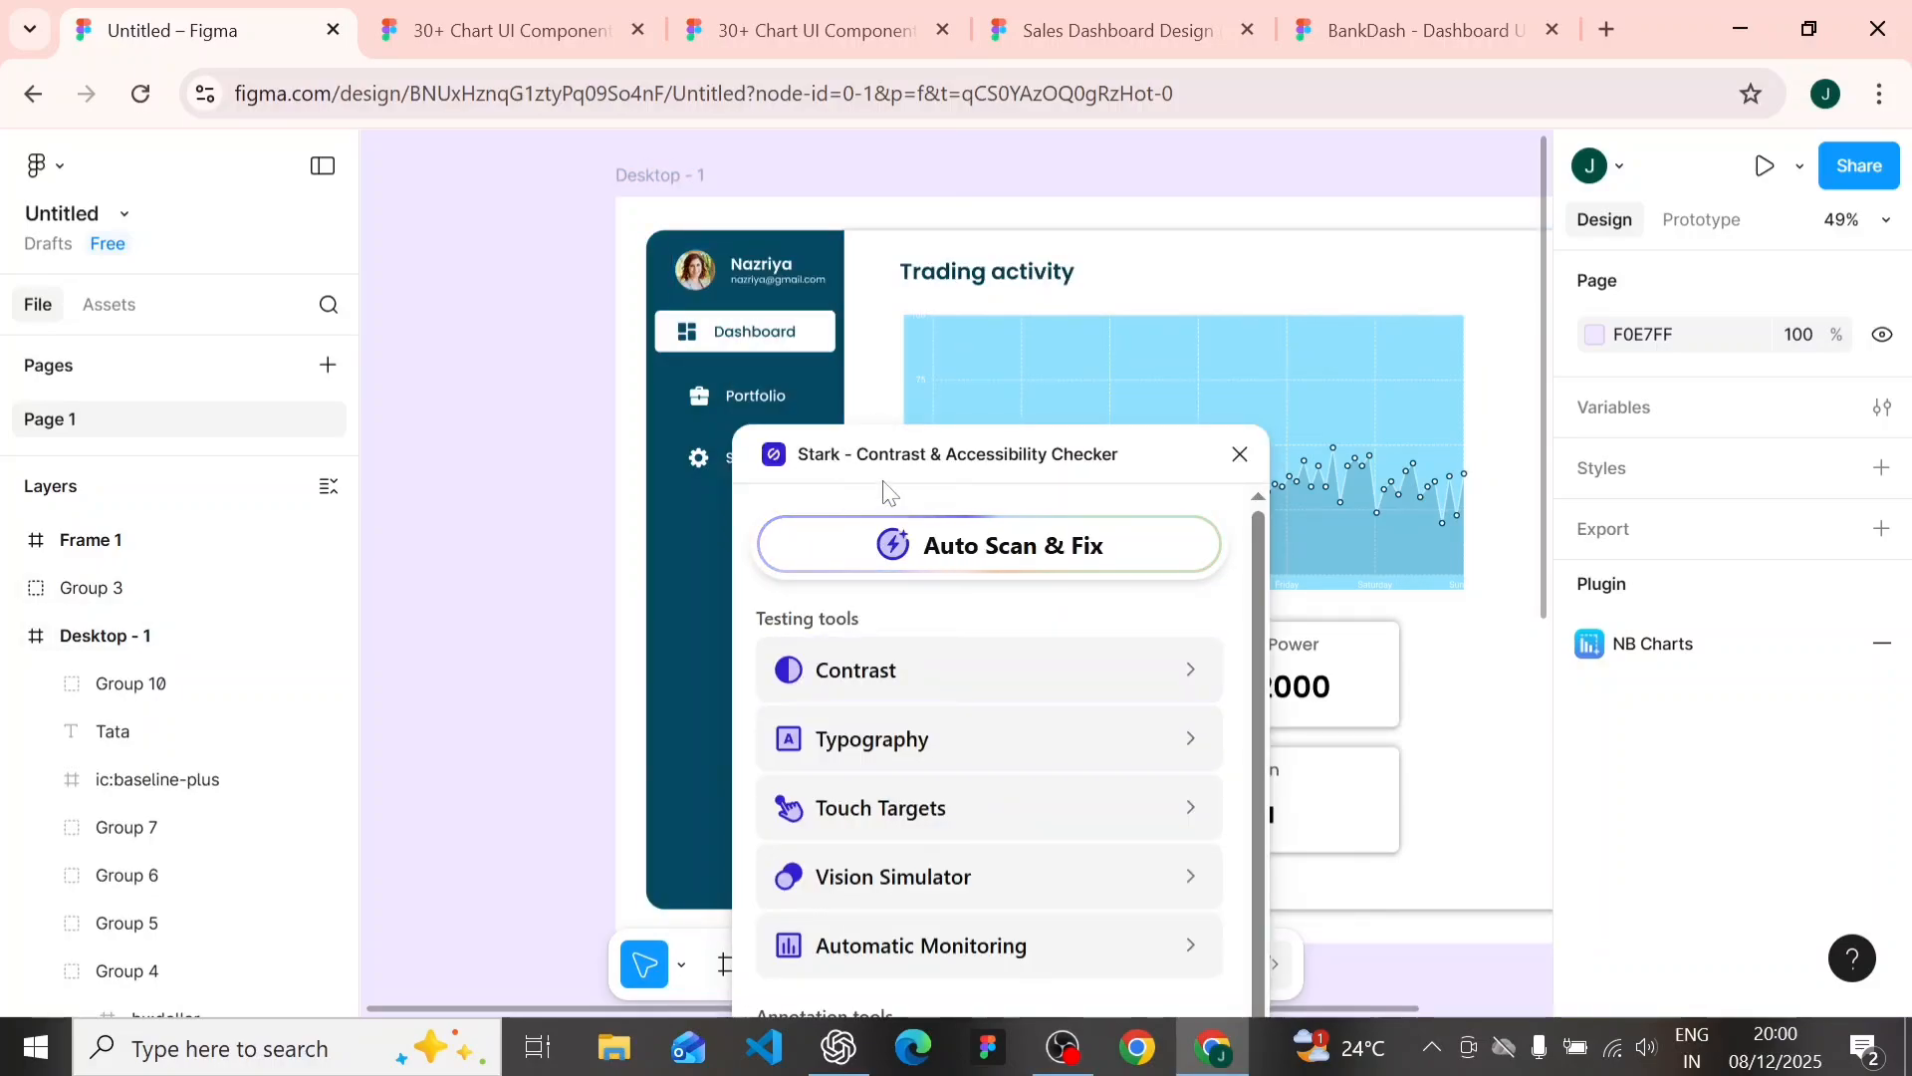
pyautogui.moveTo(906, 458); pyautogui.dragTo(1236, 329)
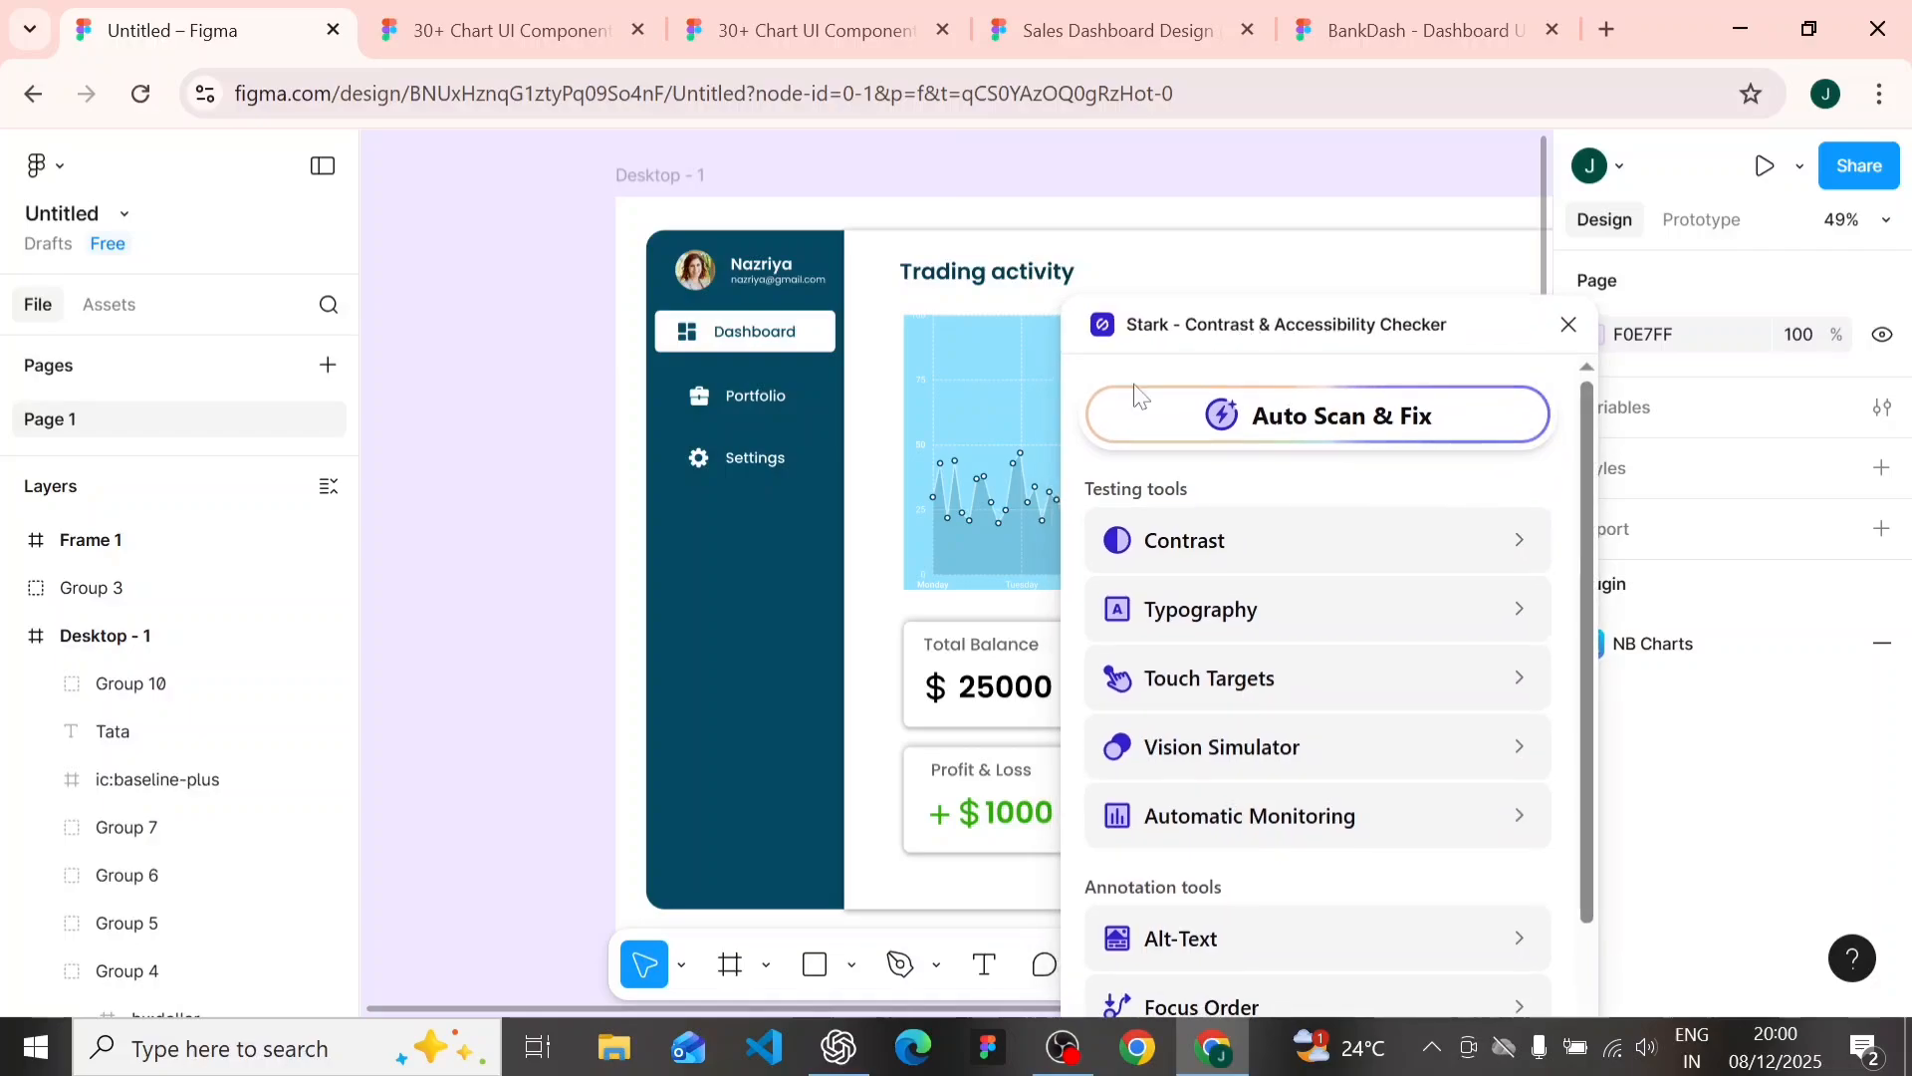
# - Check the contrast of the dashboard's dark sidebar rectangle with Stark's Contrast tool
pyautogui.click(700, 249)
pyautogui.click(694, 571)
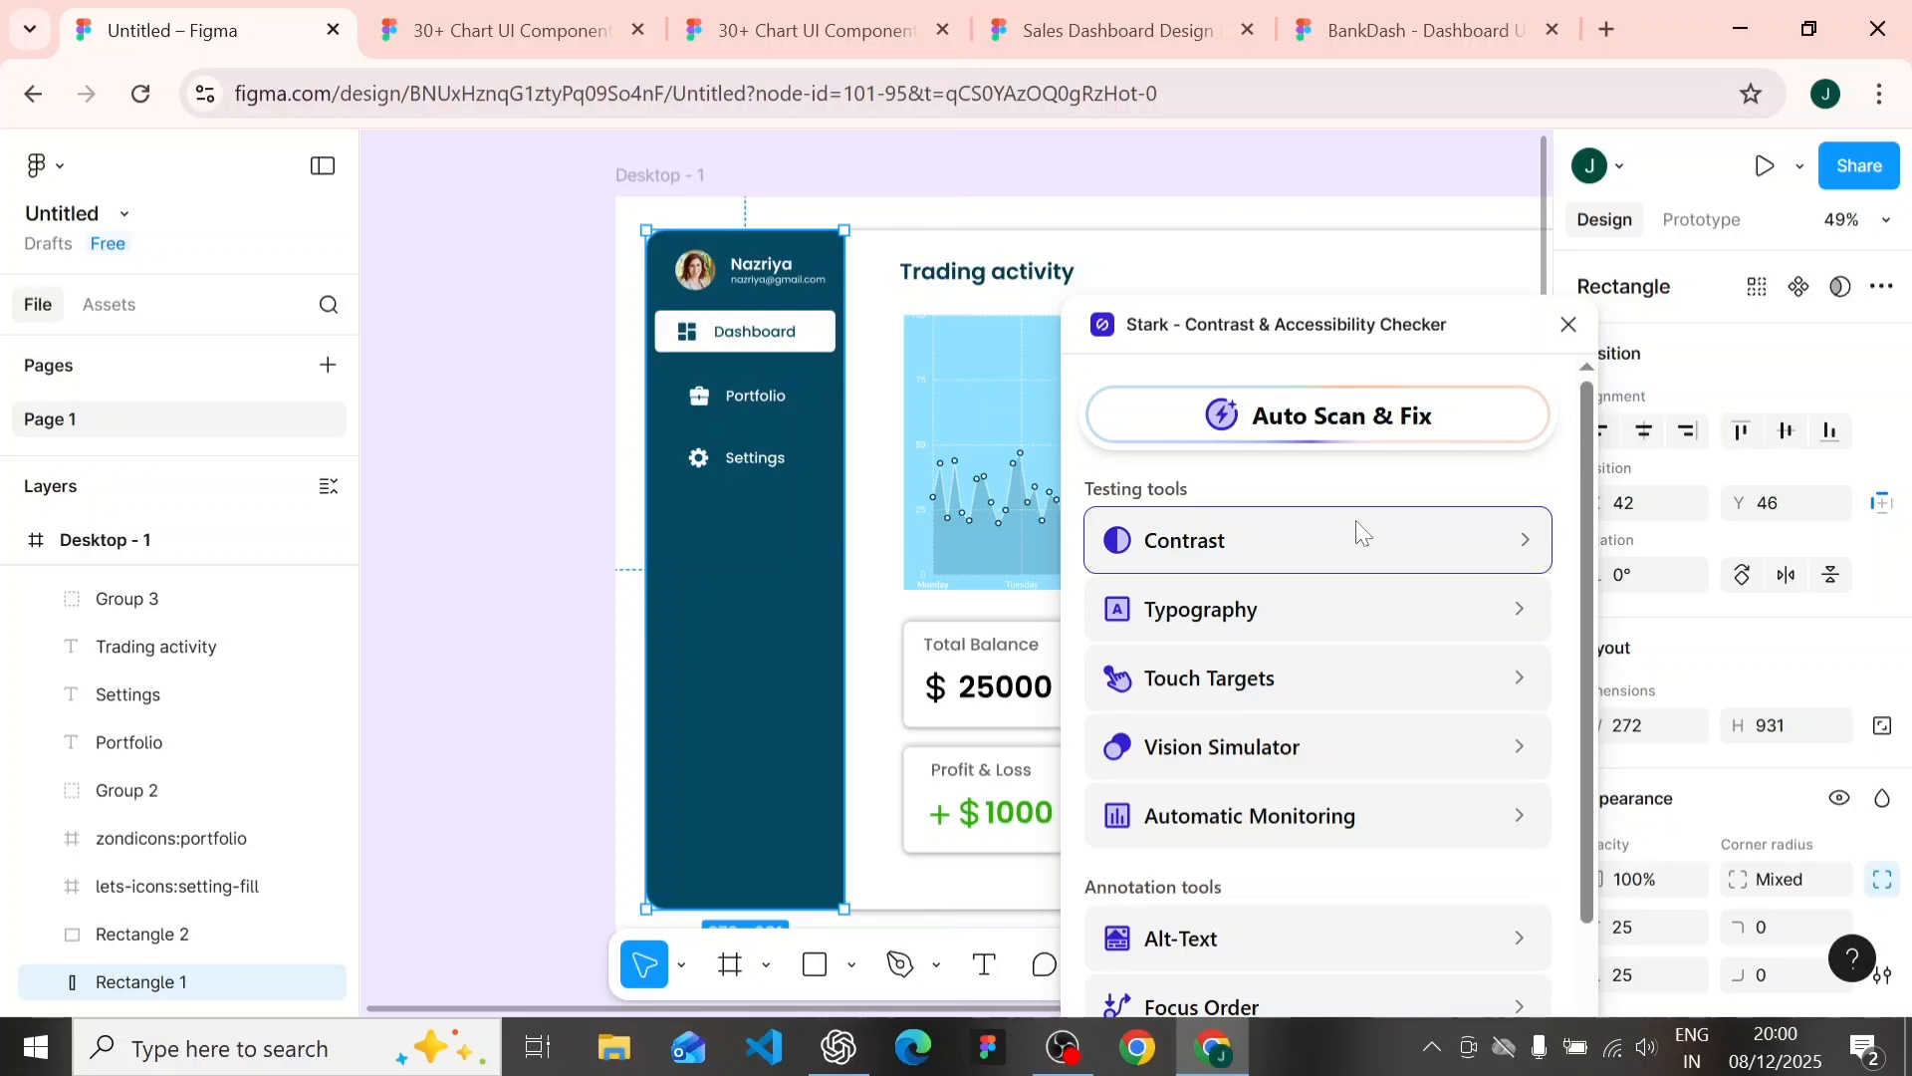
pyautogui.click(1355, 522)
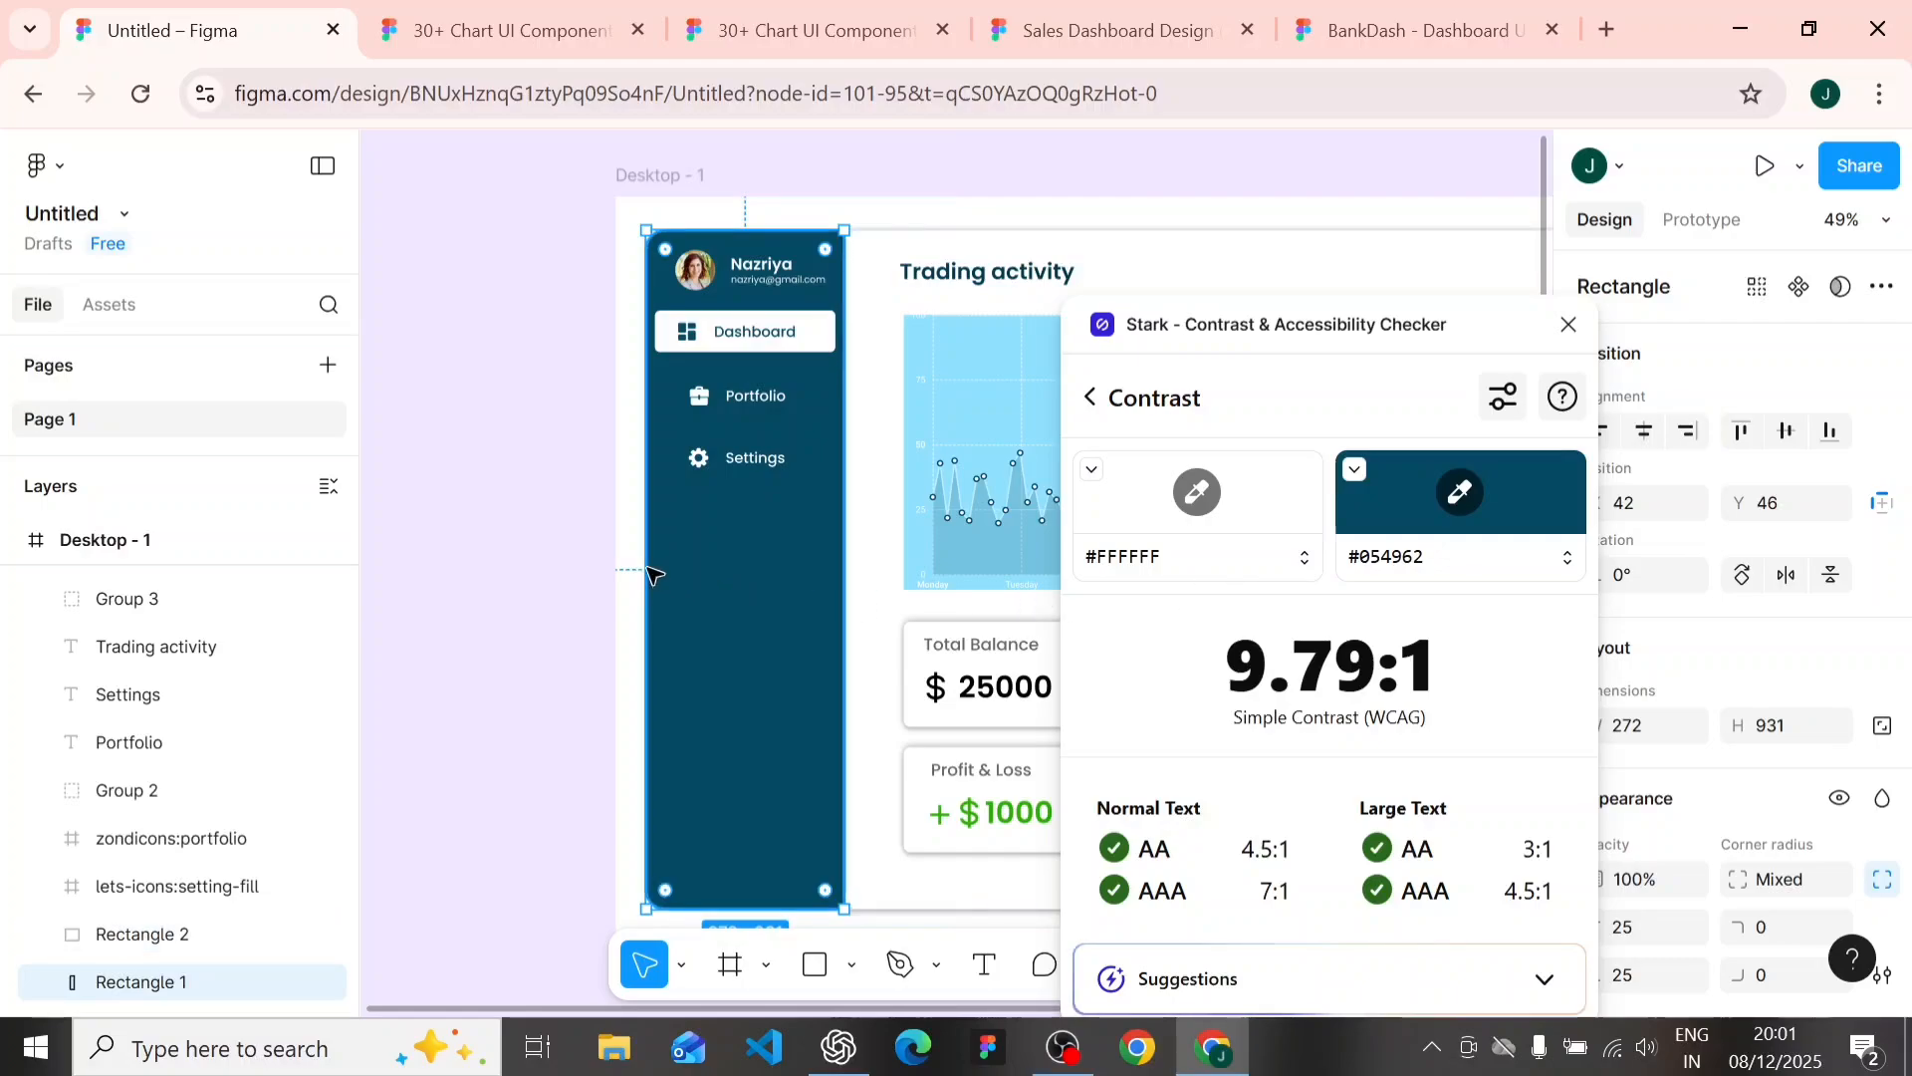
# - Draw a rectangle about 549 × 476 on the empty canvas beside the Desktop - 1 frame and close the Stark plugin
pyautogui.scroll(-1, 654, 574)
pyautogui.keyDown('ctrl'); pyautogui.scroll(-3, 598, 628); pyautogui.keyUp('ctrl')
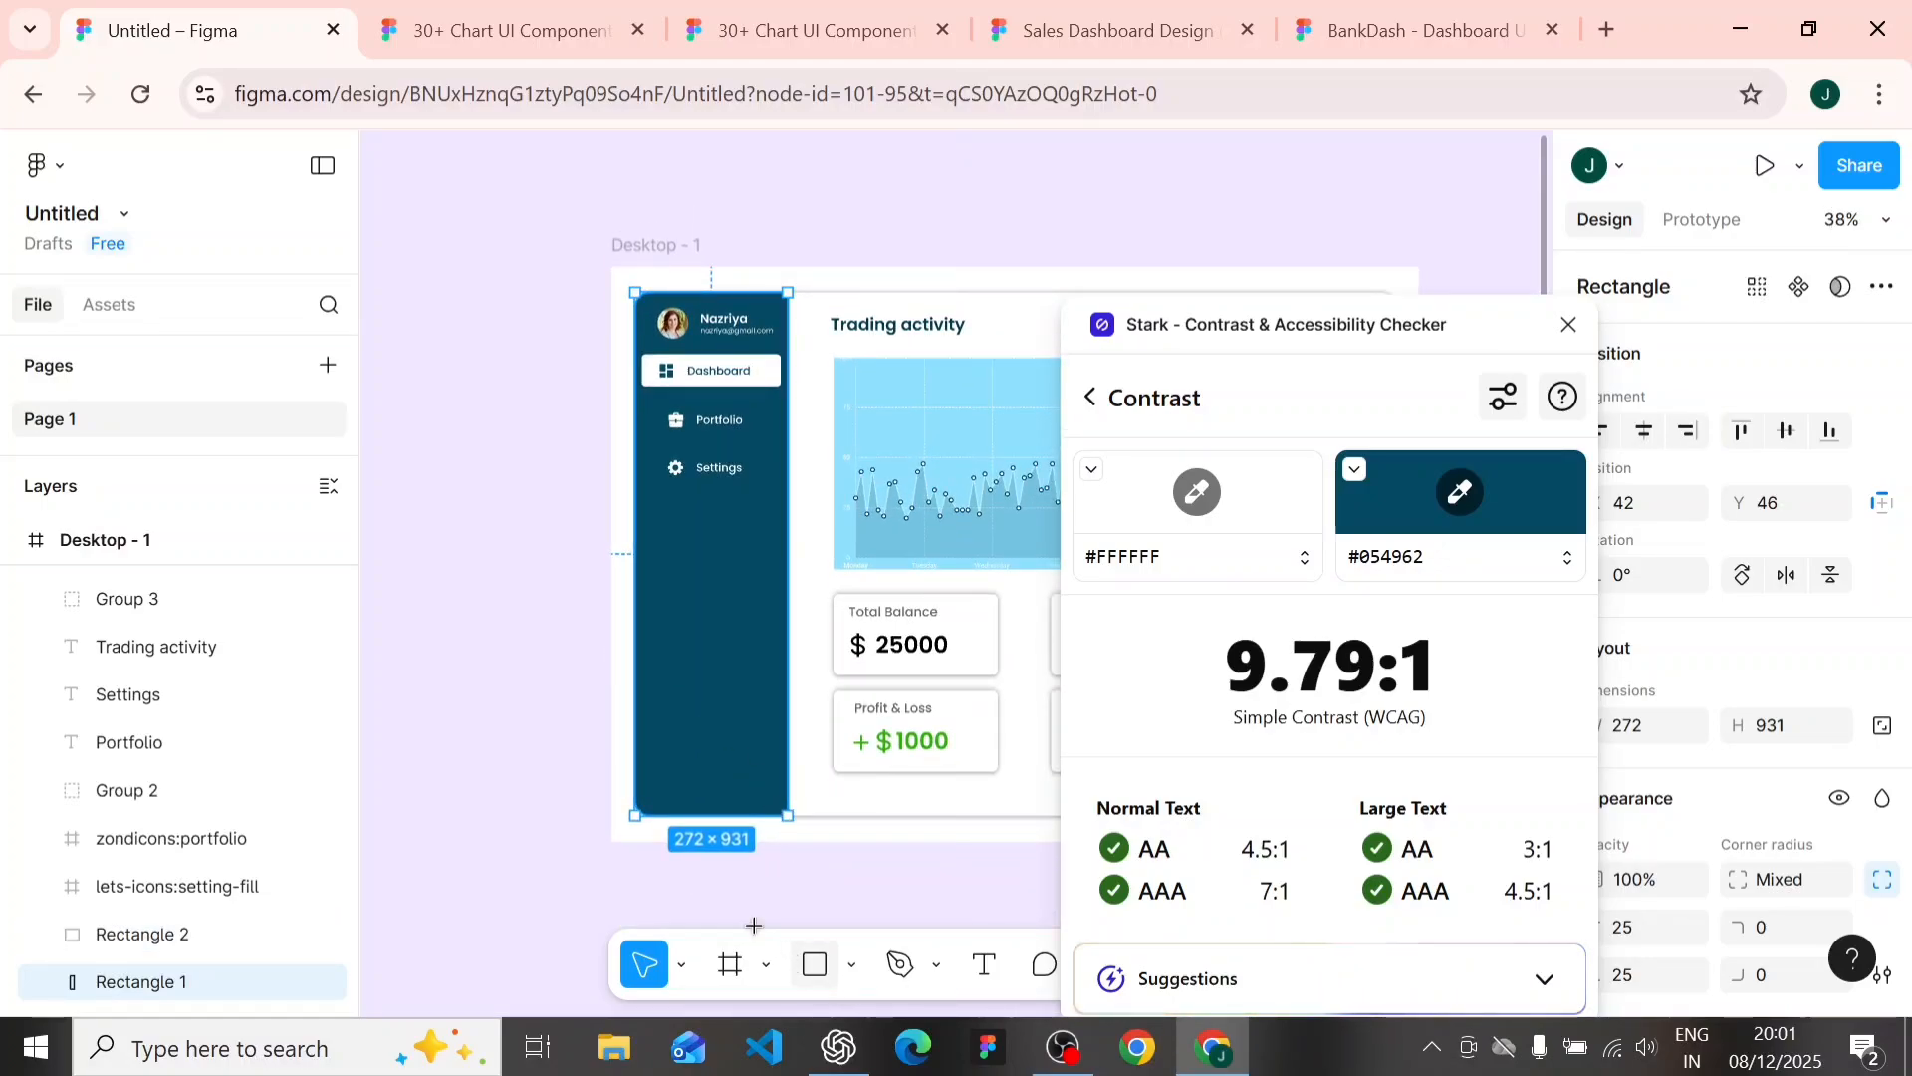
pyautogui.press('r')
pyautogui.hscroll(-5, 590, 787)
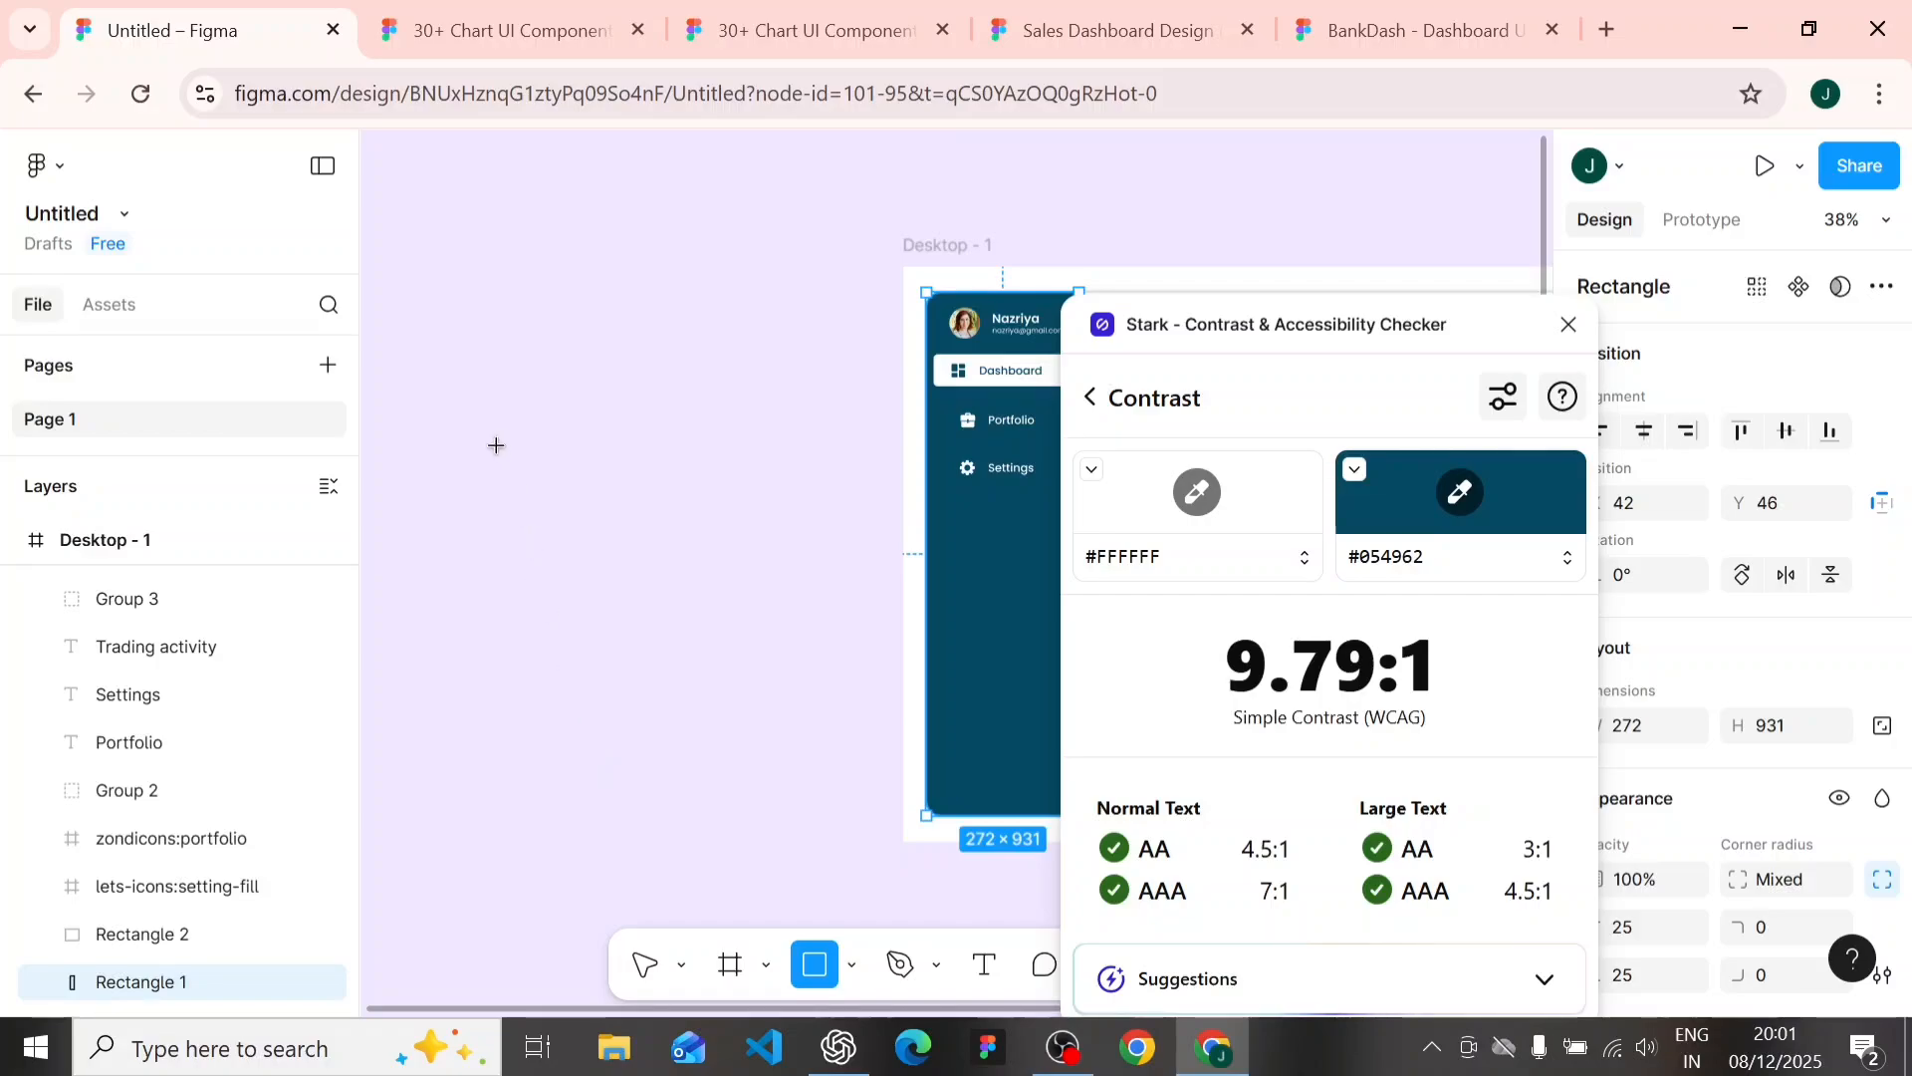
pyautogui.moveTo(498, 453); pyautogui.dragTo(807, 720)
pyautogui.click(730, 852)
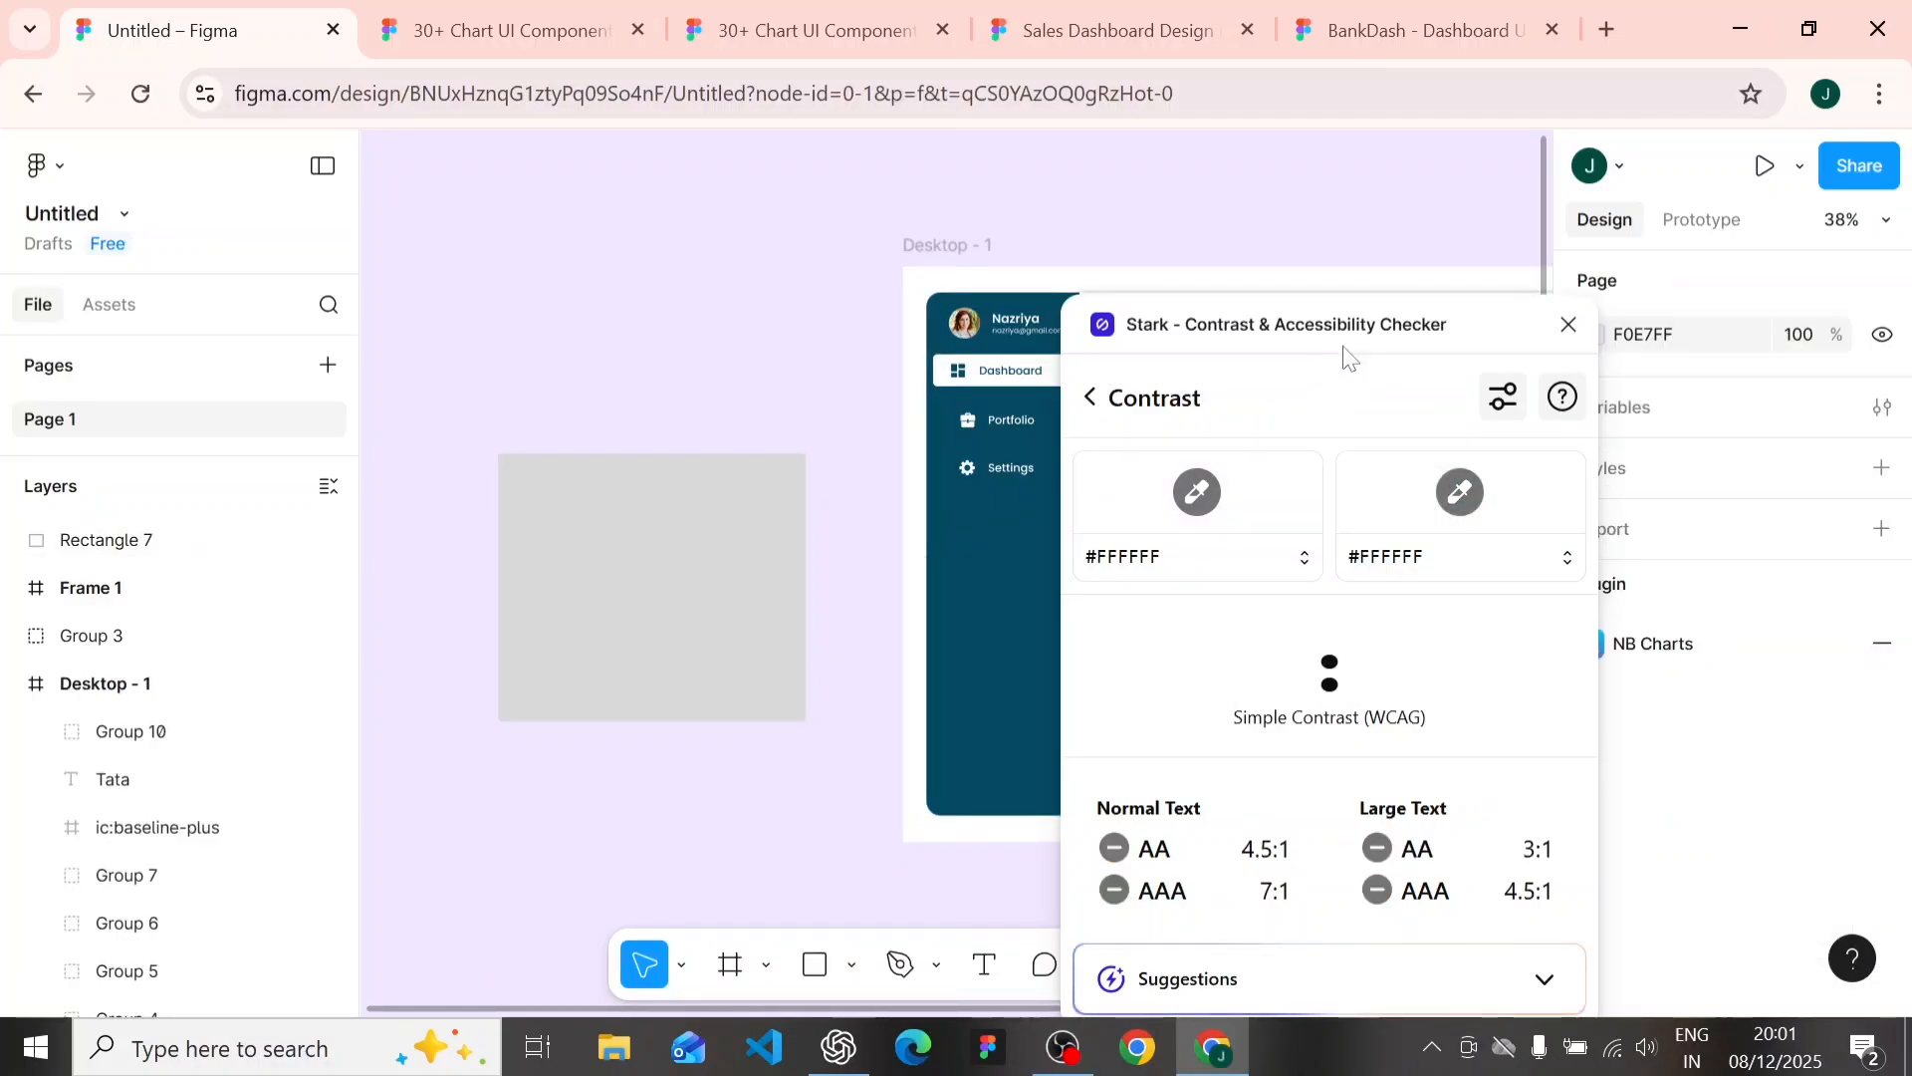
pyautogui.click(1568, 324)
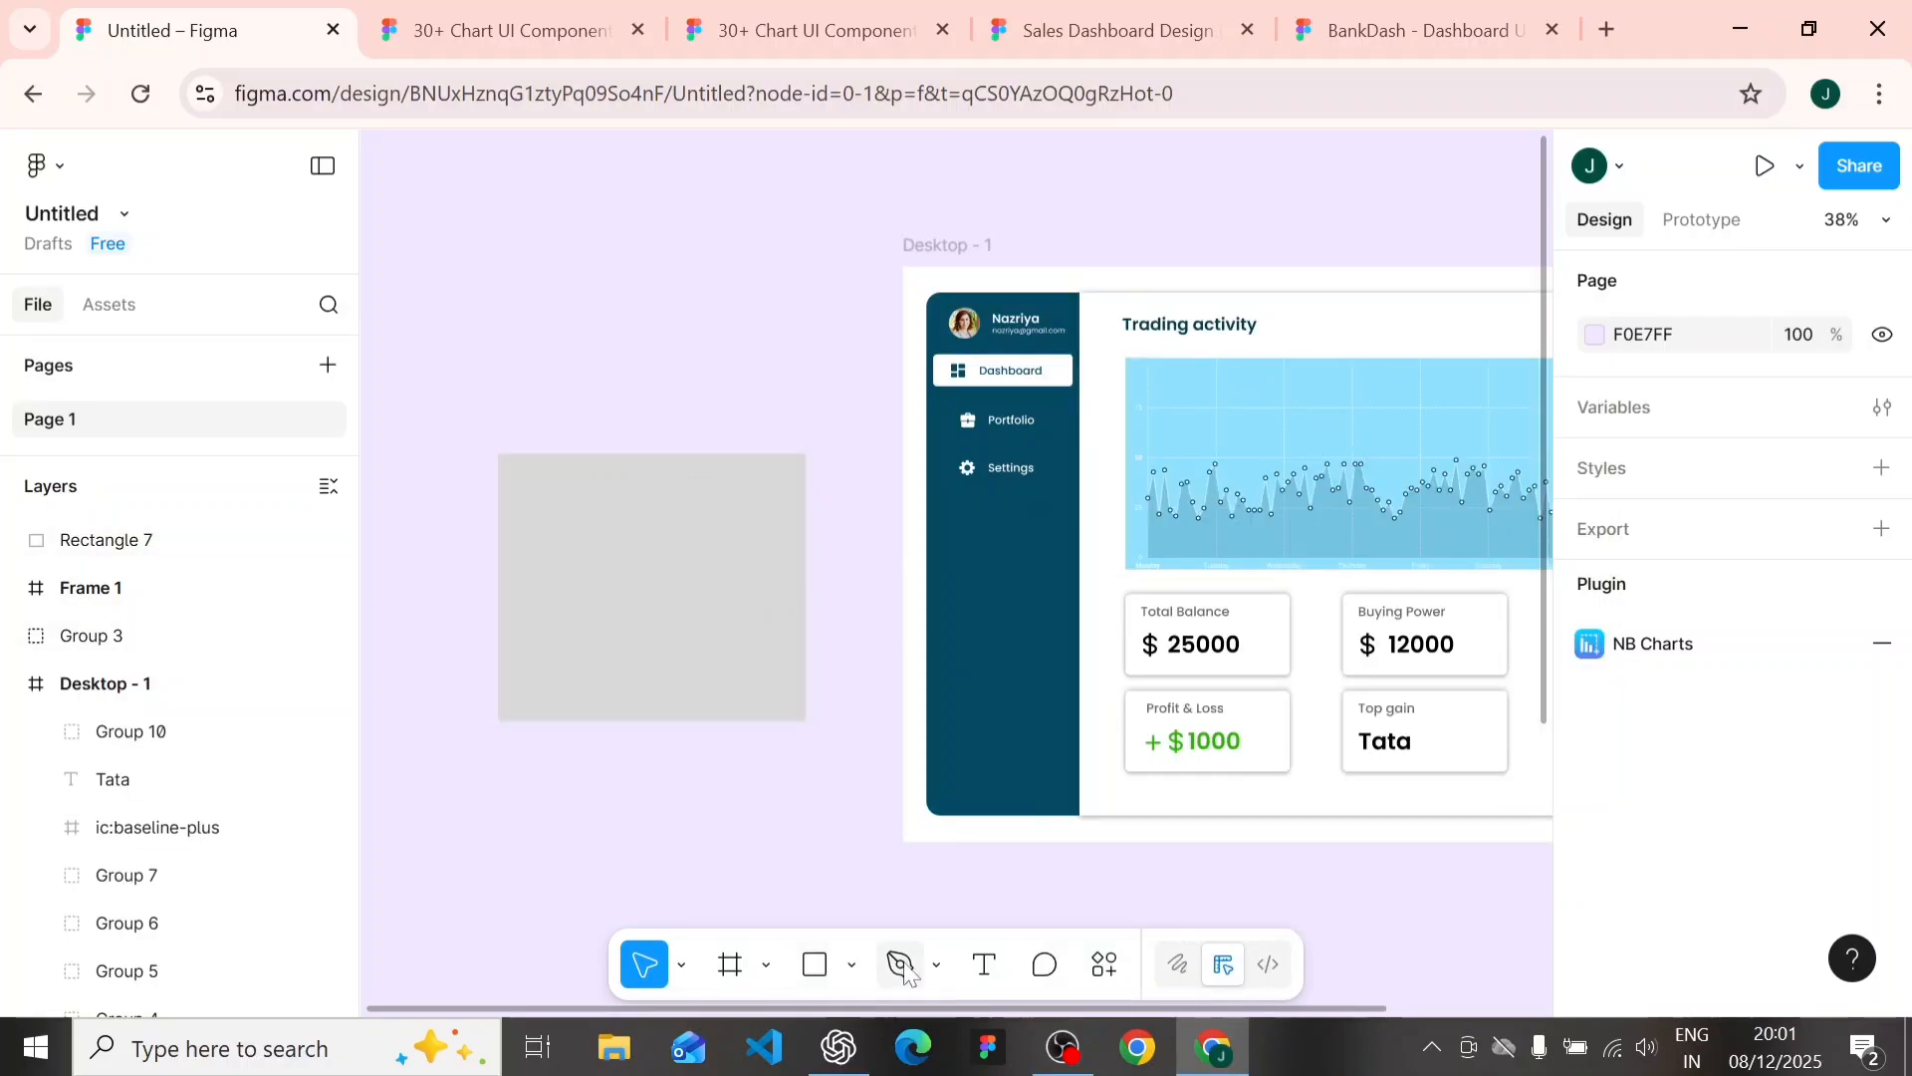
# - Add the text "hi sdfsdklm" and position it inside the upper part of the new gray rectangle
pyautogui.click(983, 963)
pyautogui.click(528, 543)
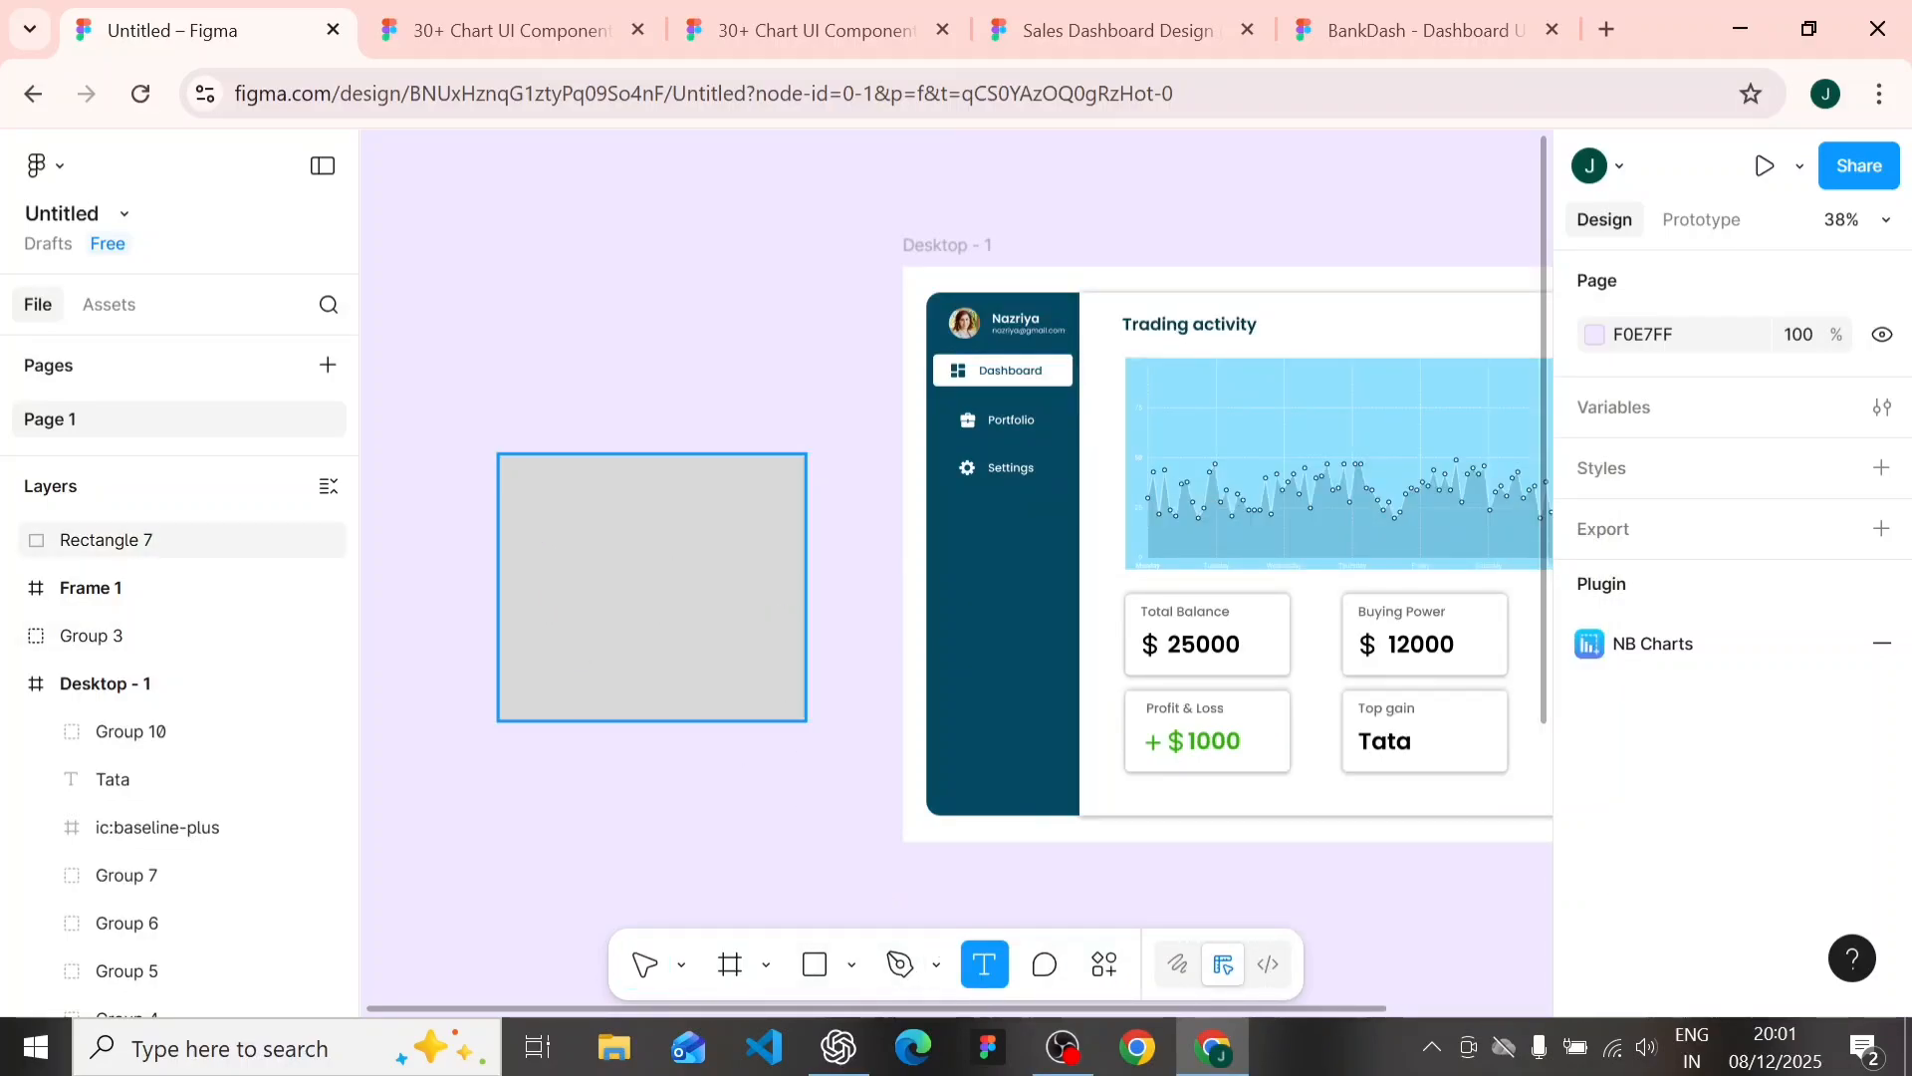
pyautogui.press('Escape')
pyautogui.write('hi')
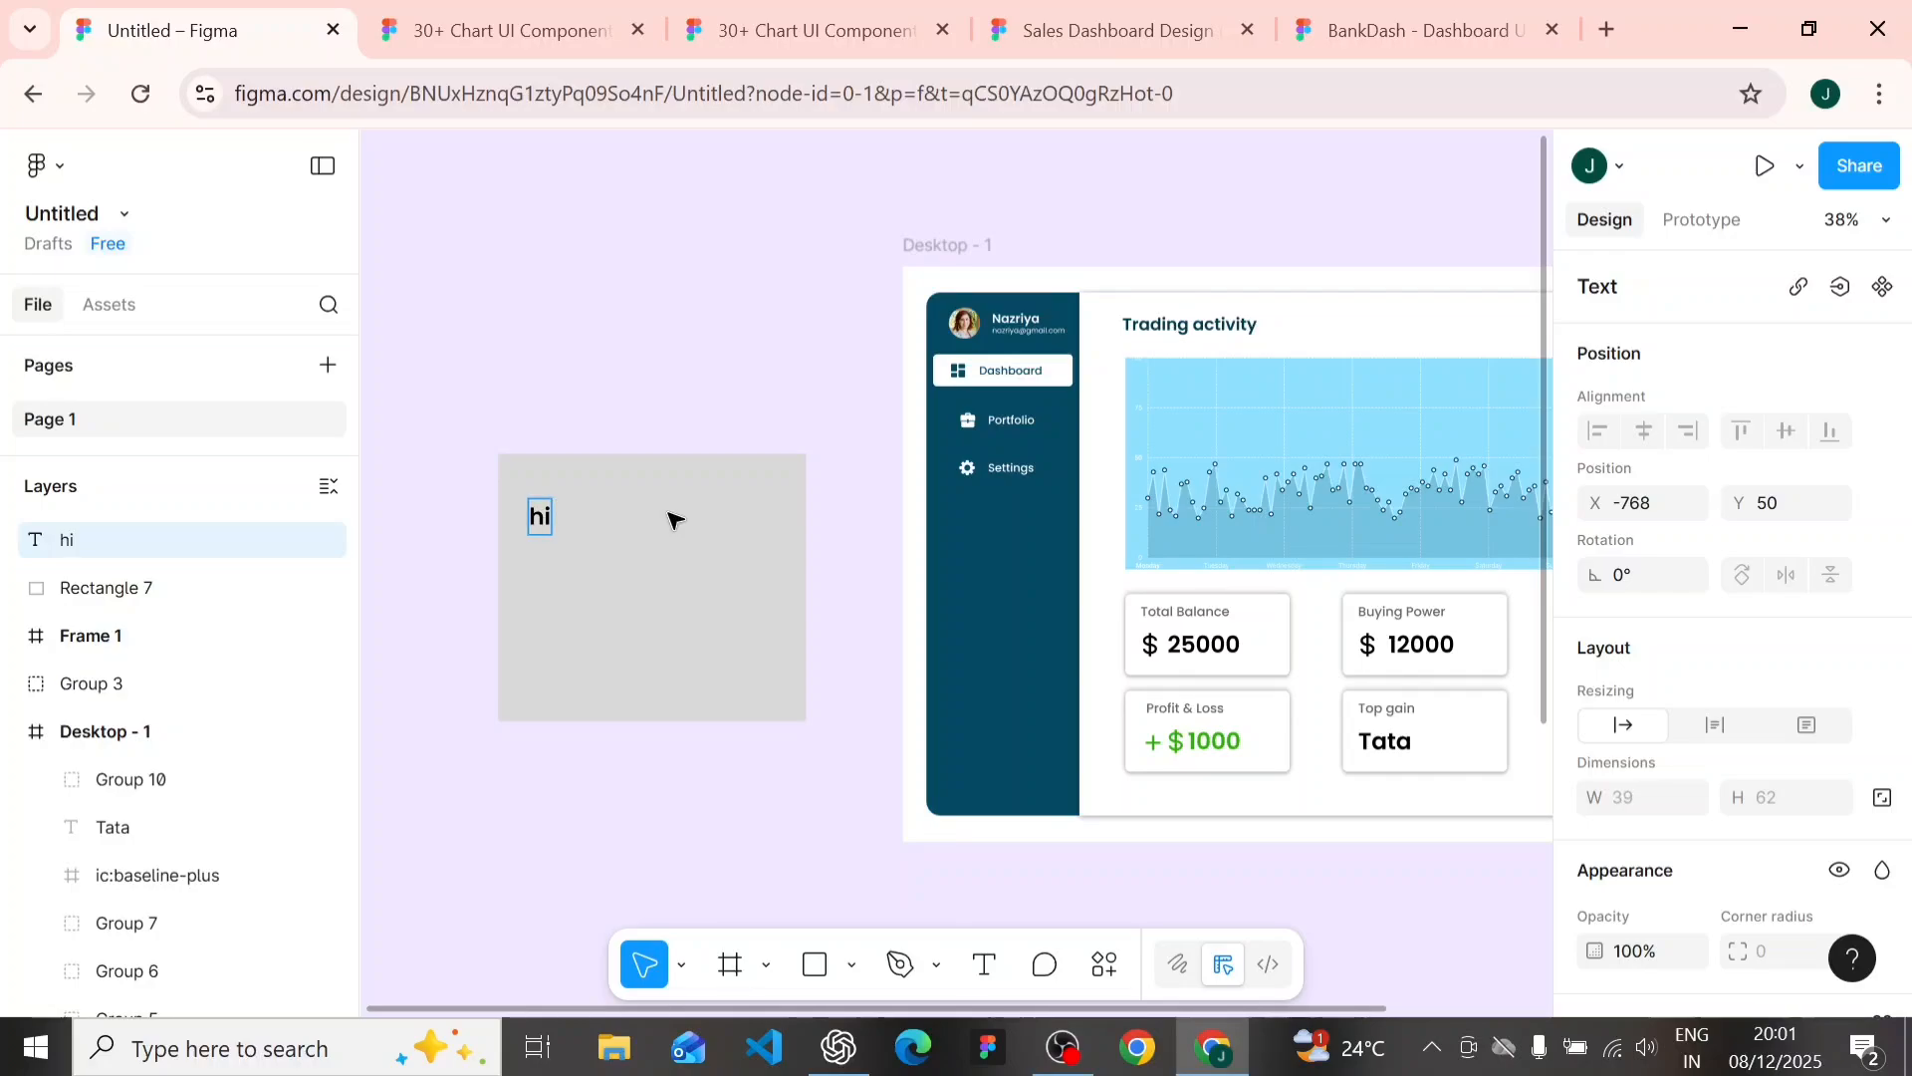
pyautogui.write(' sdfsdklm')
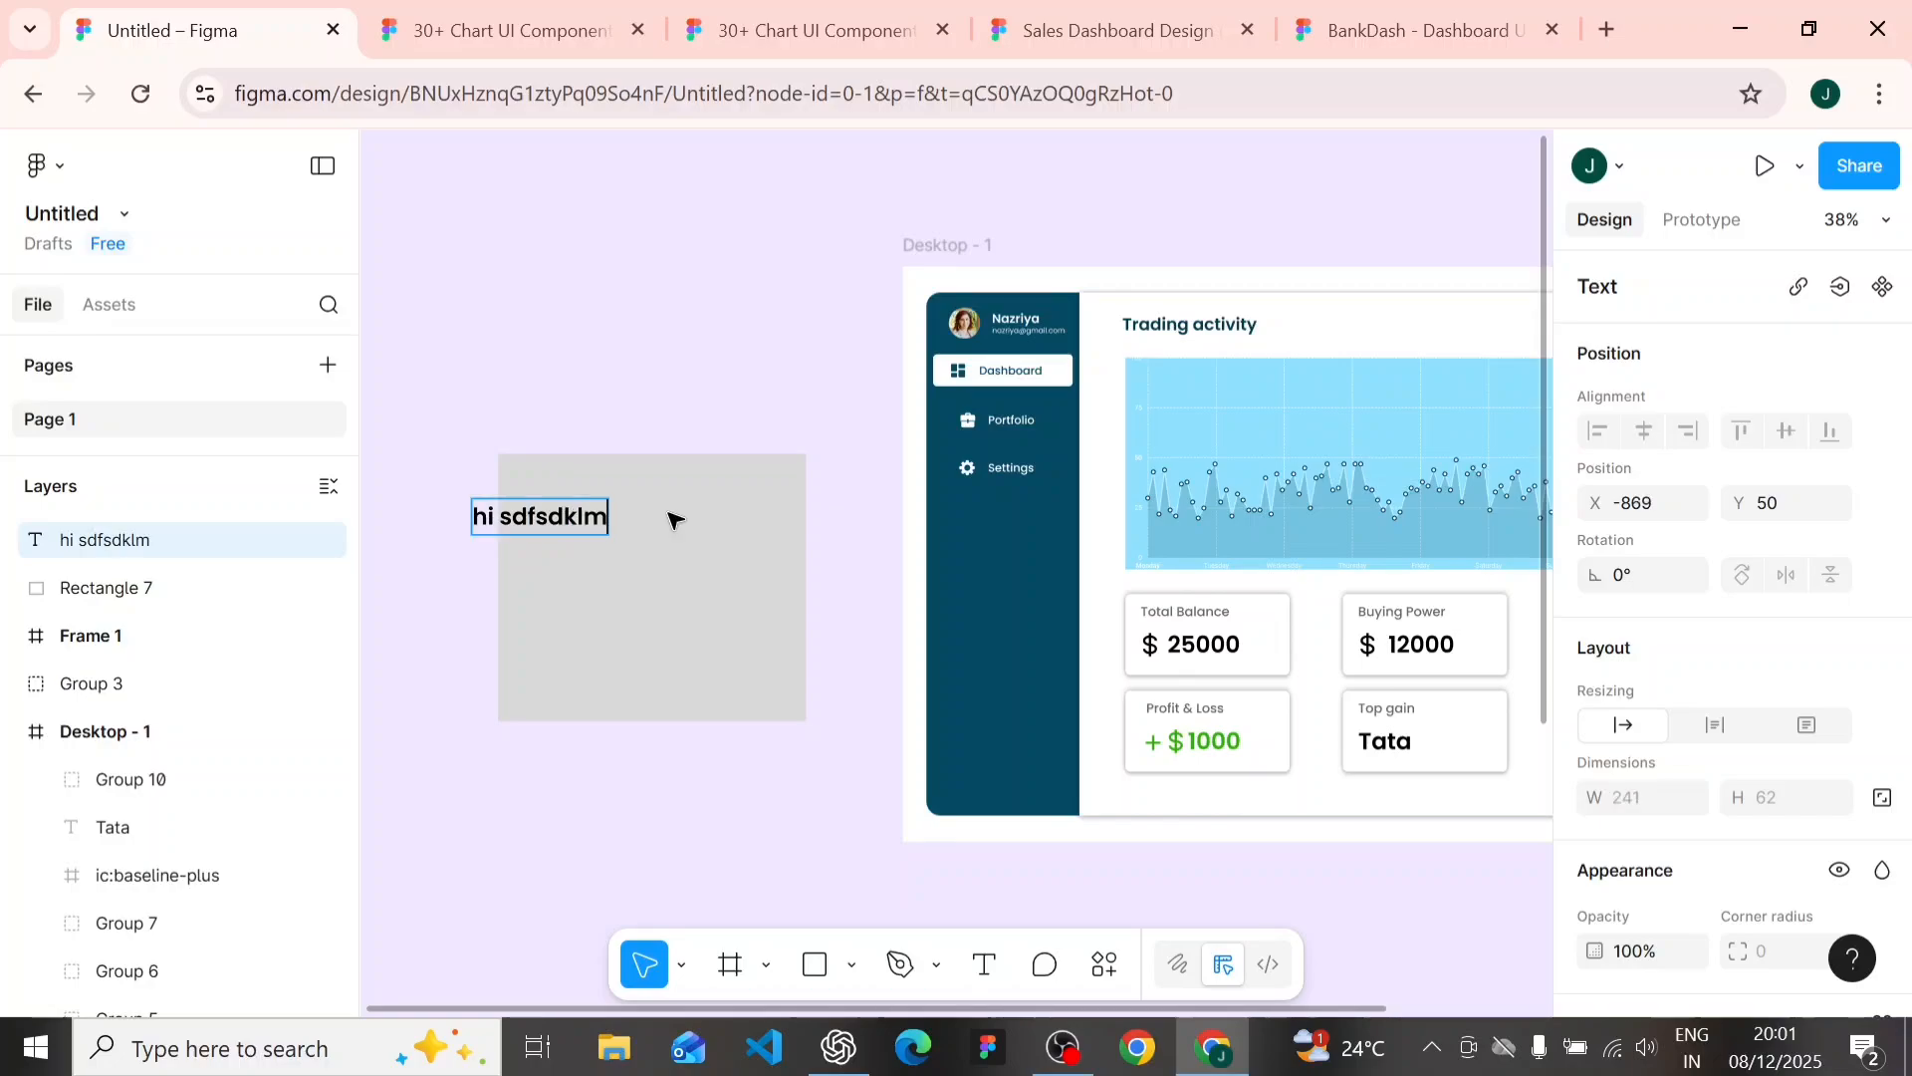
pyautogui.press('Escape')
pyautogui.moveTo(570, 537); pyautogui.dragTo(655, 528)
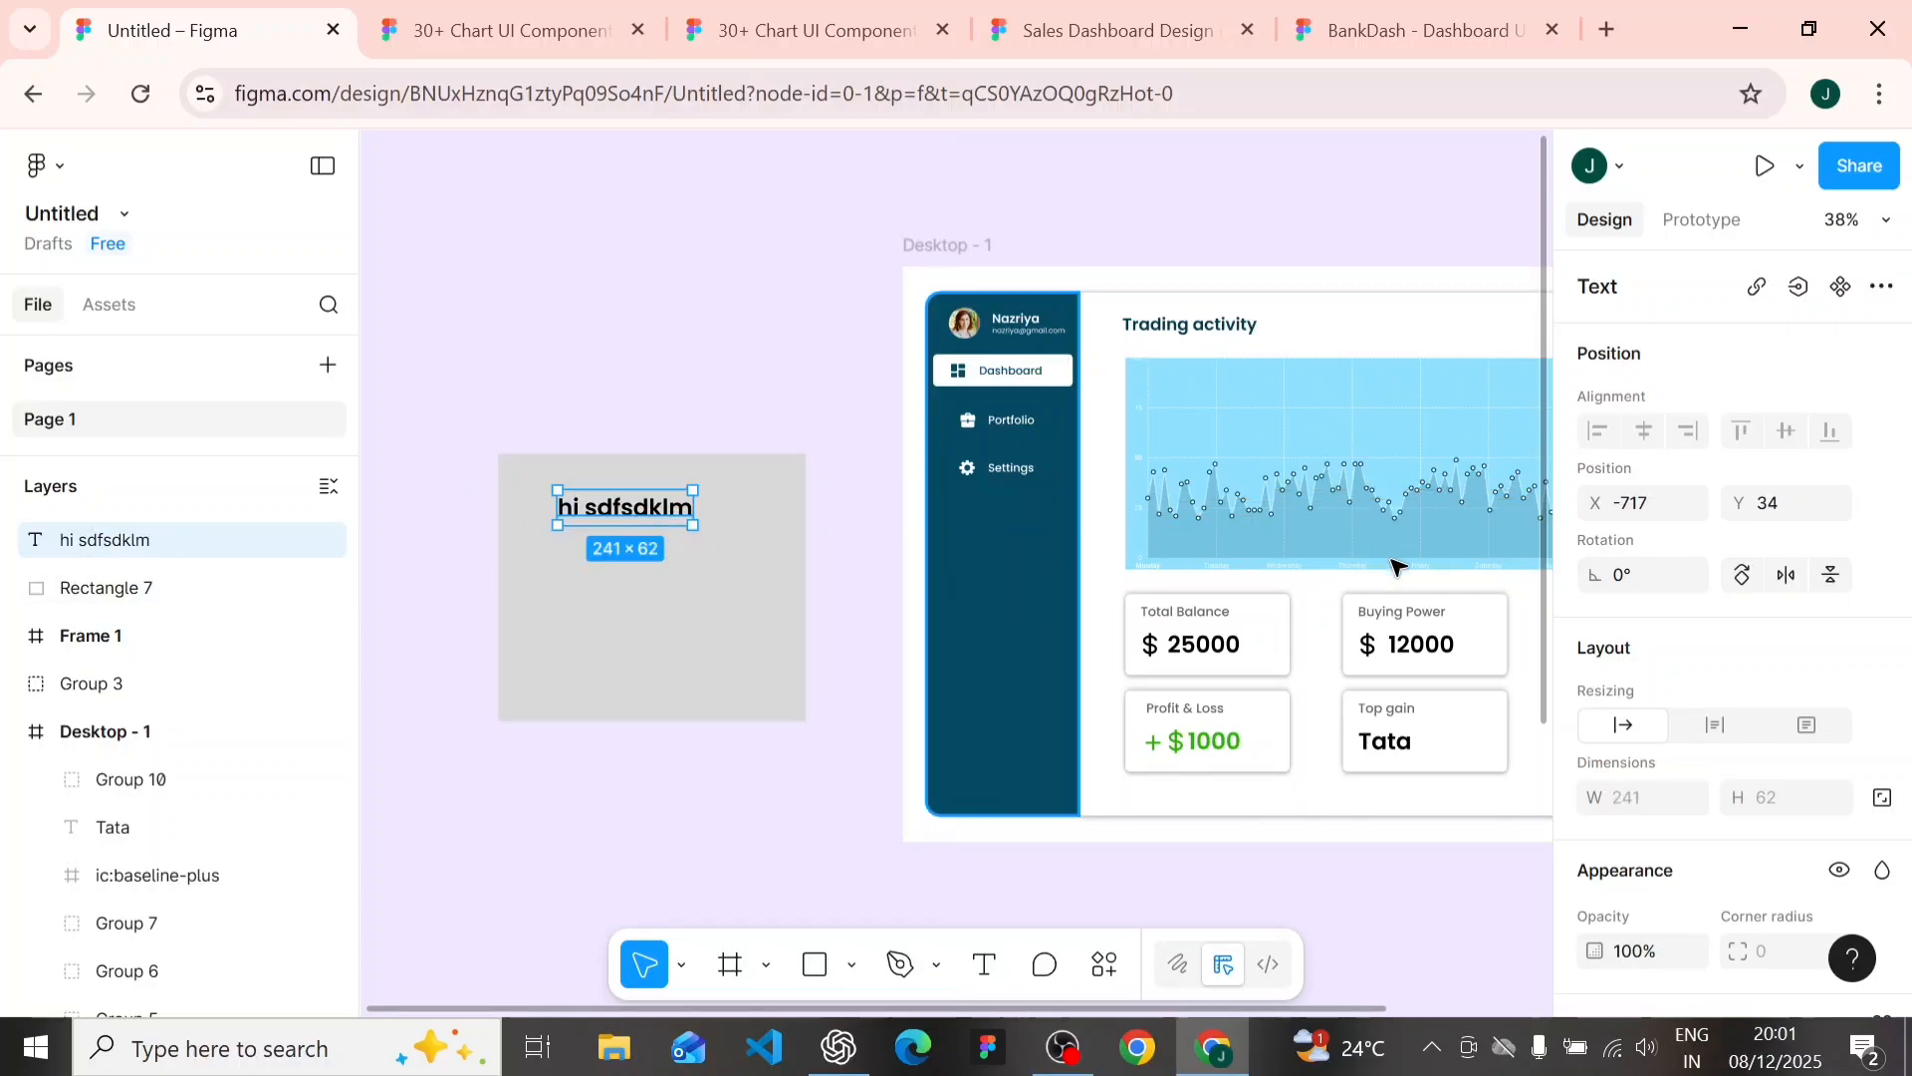
# - Set the fill color of the "hi sdfsdklm" text to gray 9F9F9F
pyautogui.scroll(-6, 1673, 747)
pyautogui.click(1595, 718)
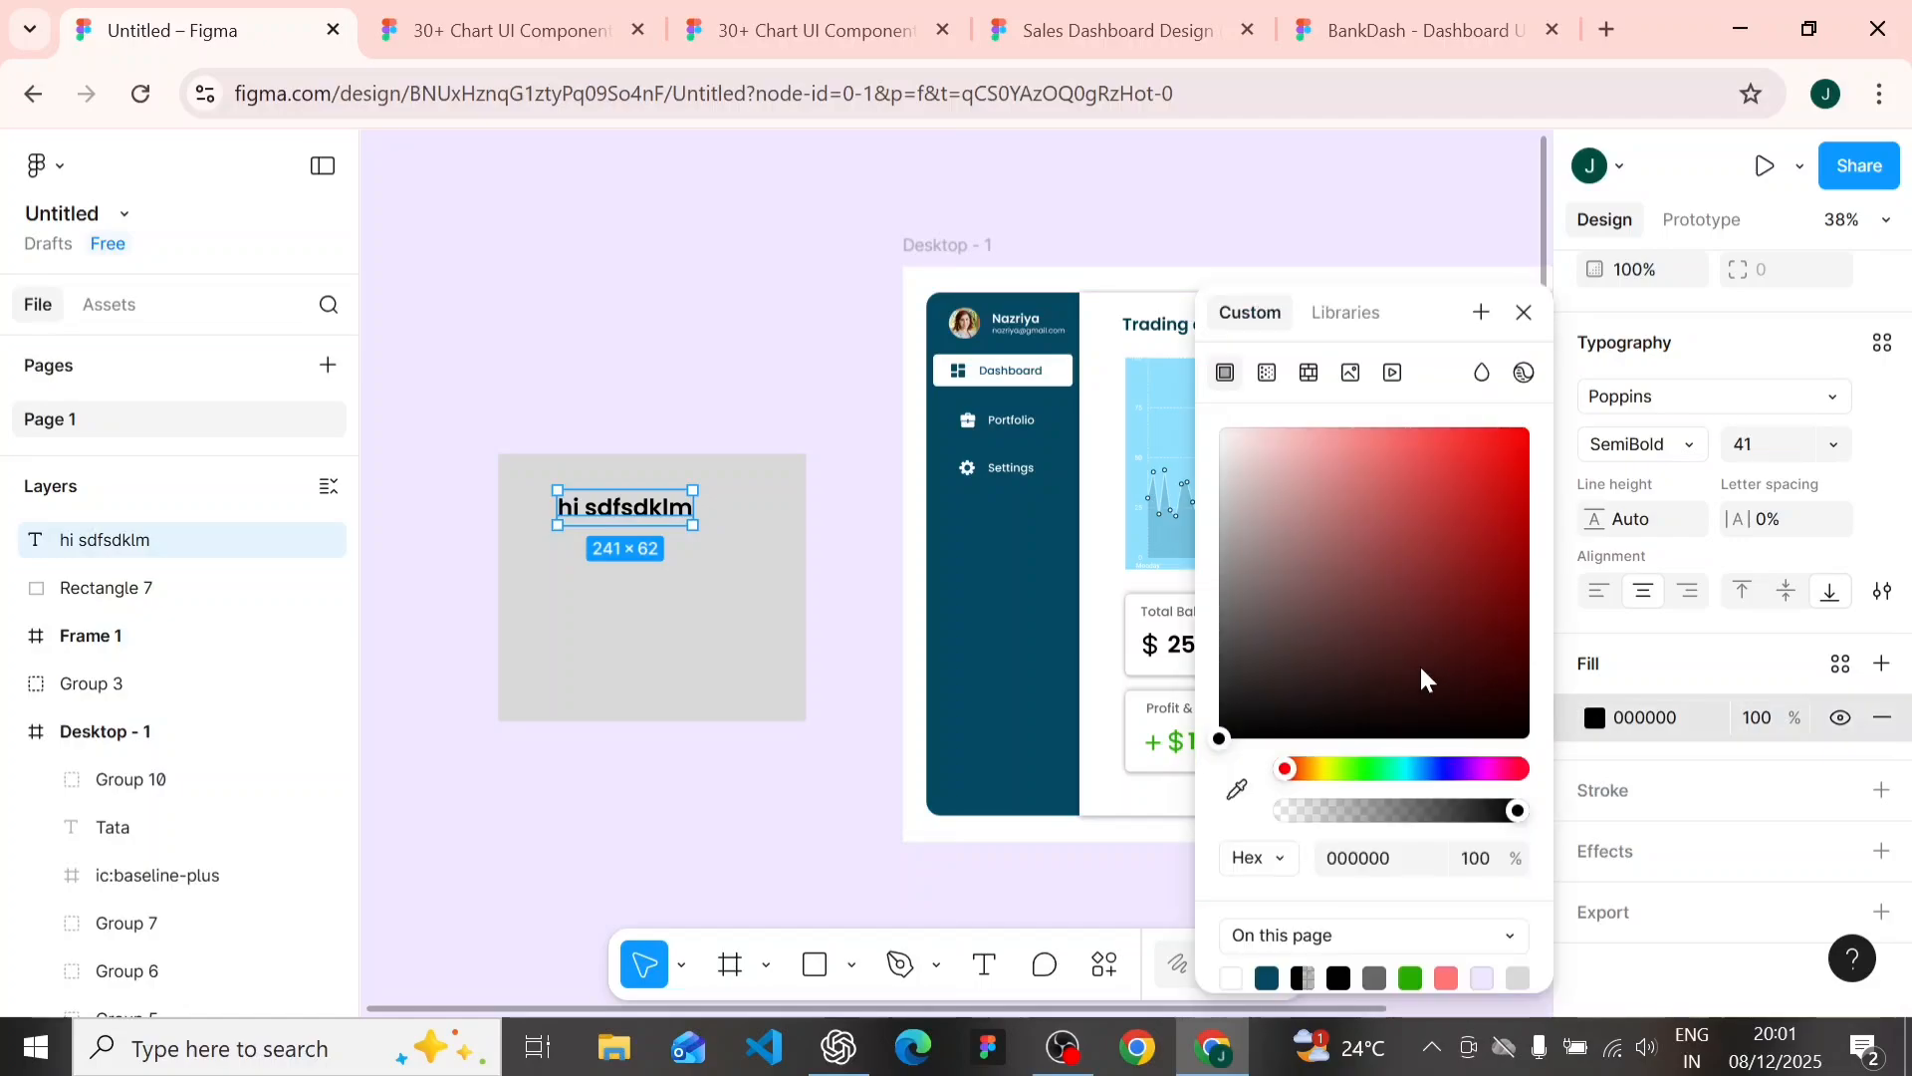
pyautogui.moveTo(1245, 609); pyautogui.dragTo(1198, 560)
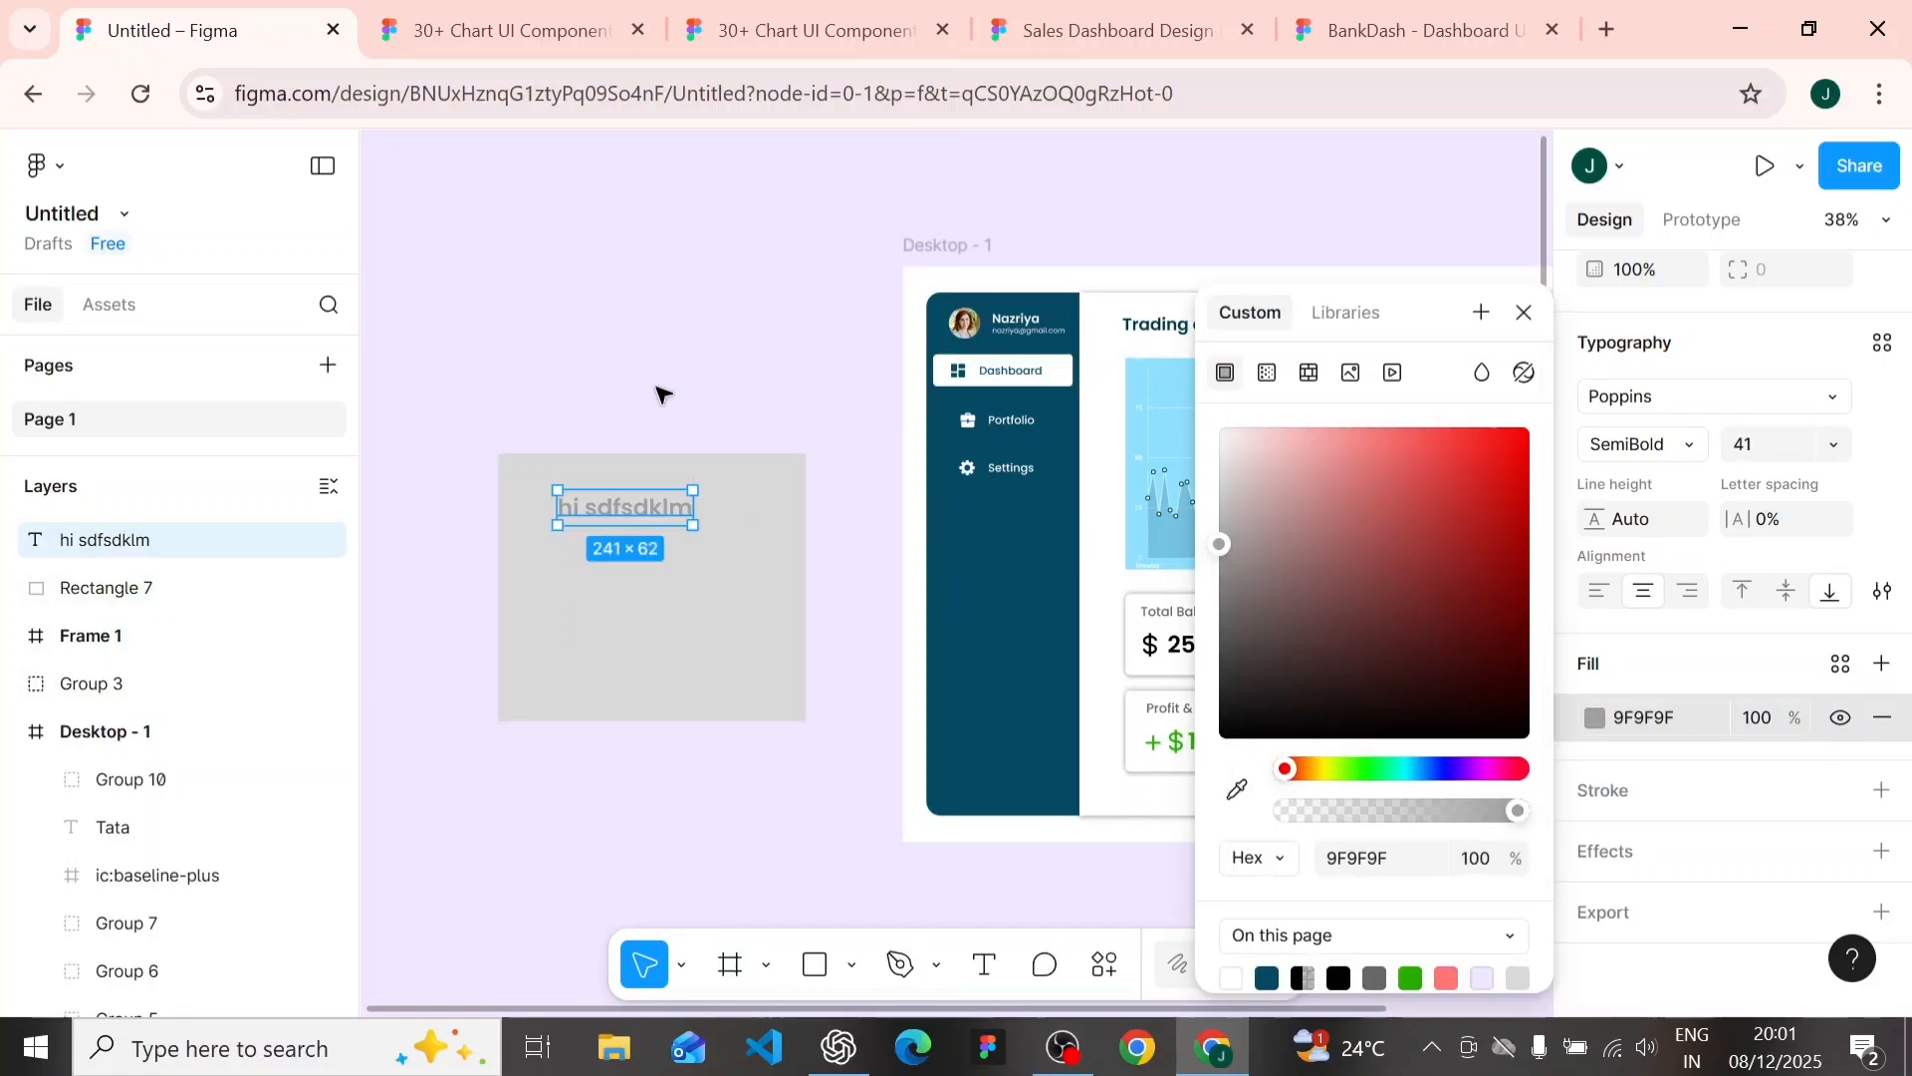
pyautogui.click(662, 392)
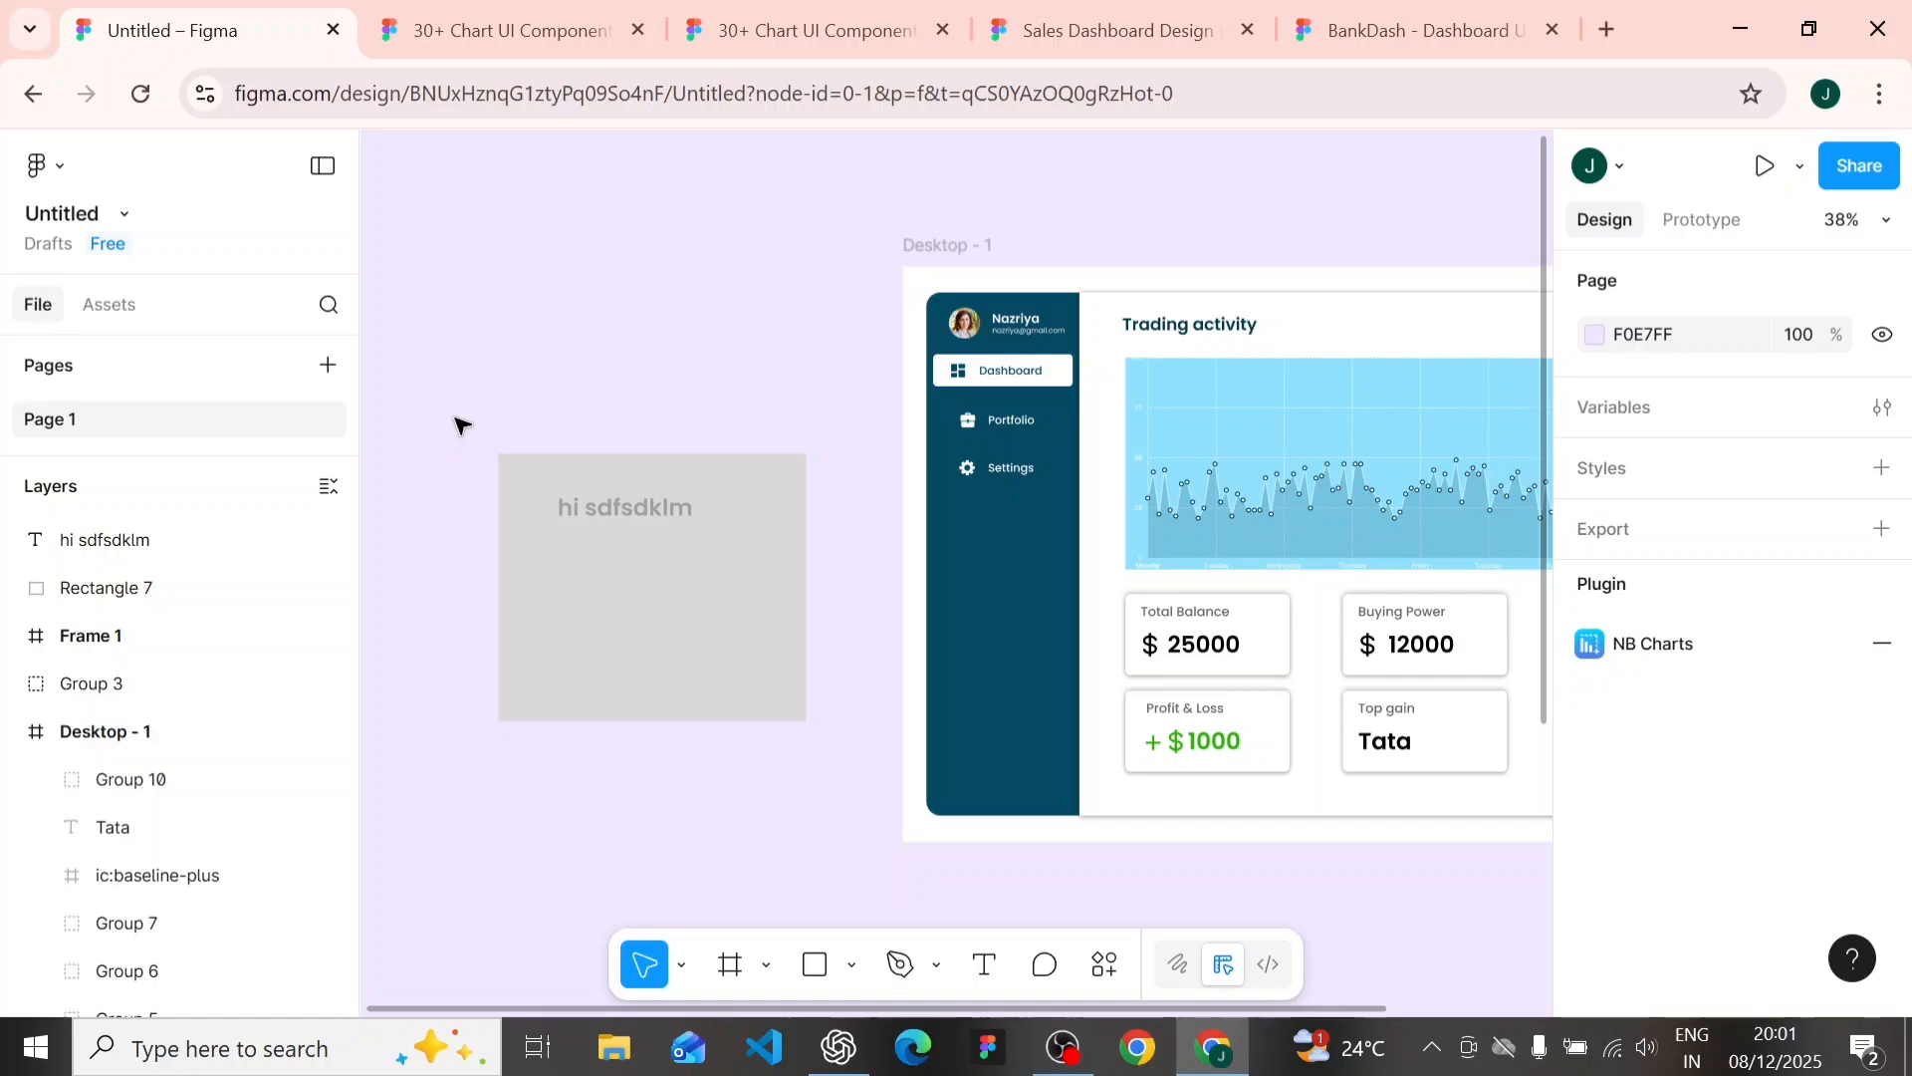
# - Check the contrast of the gray rectangle behind the sample text with Stark's Contrast tool
pyautogui.click(520, 466)
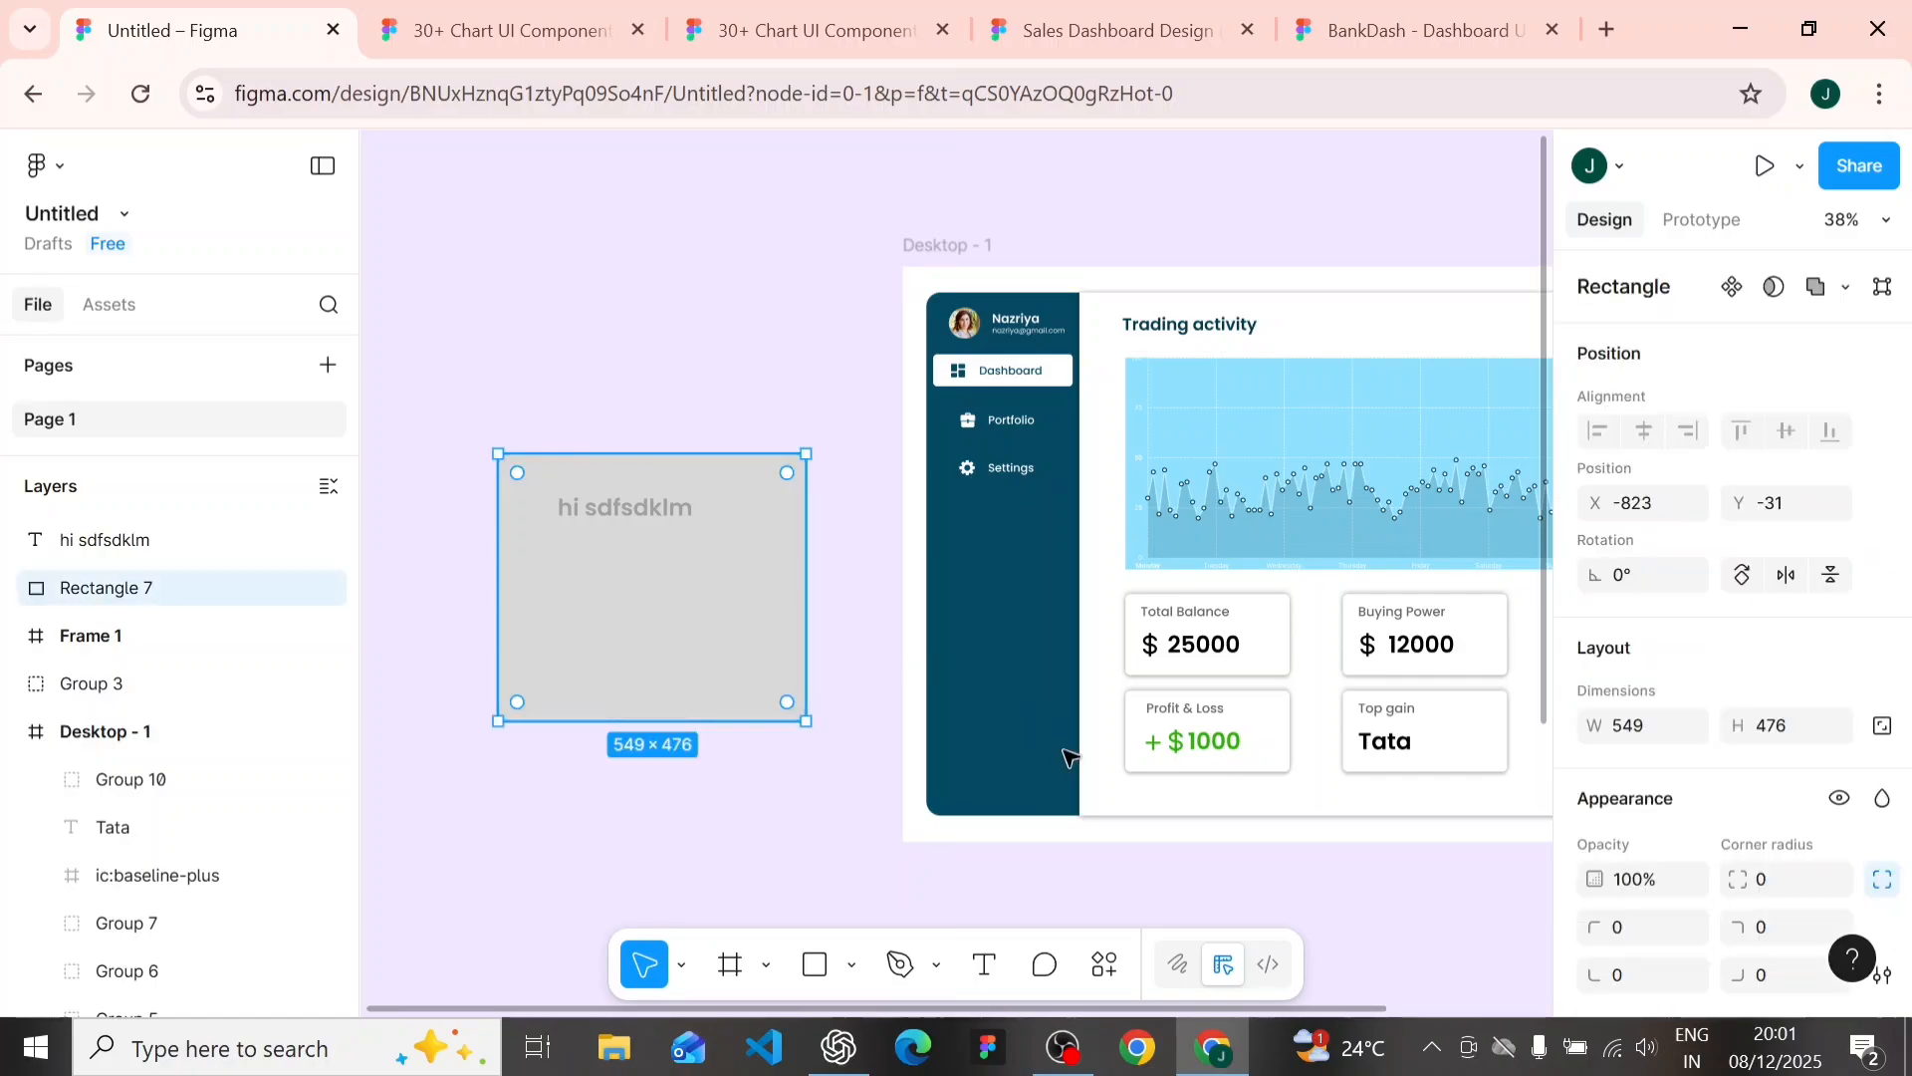
pyautogui.click(1104, 964)
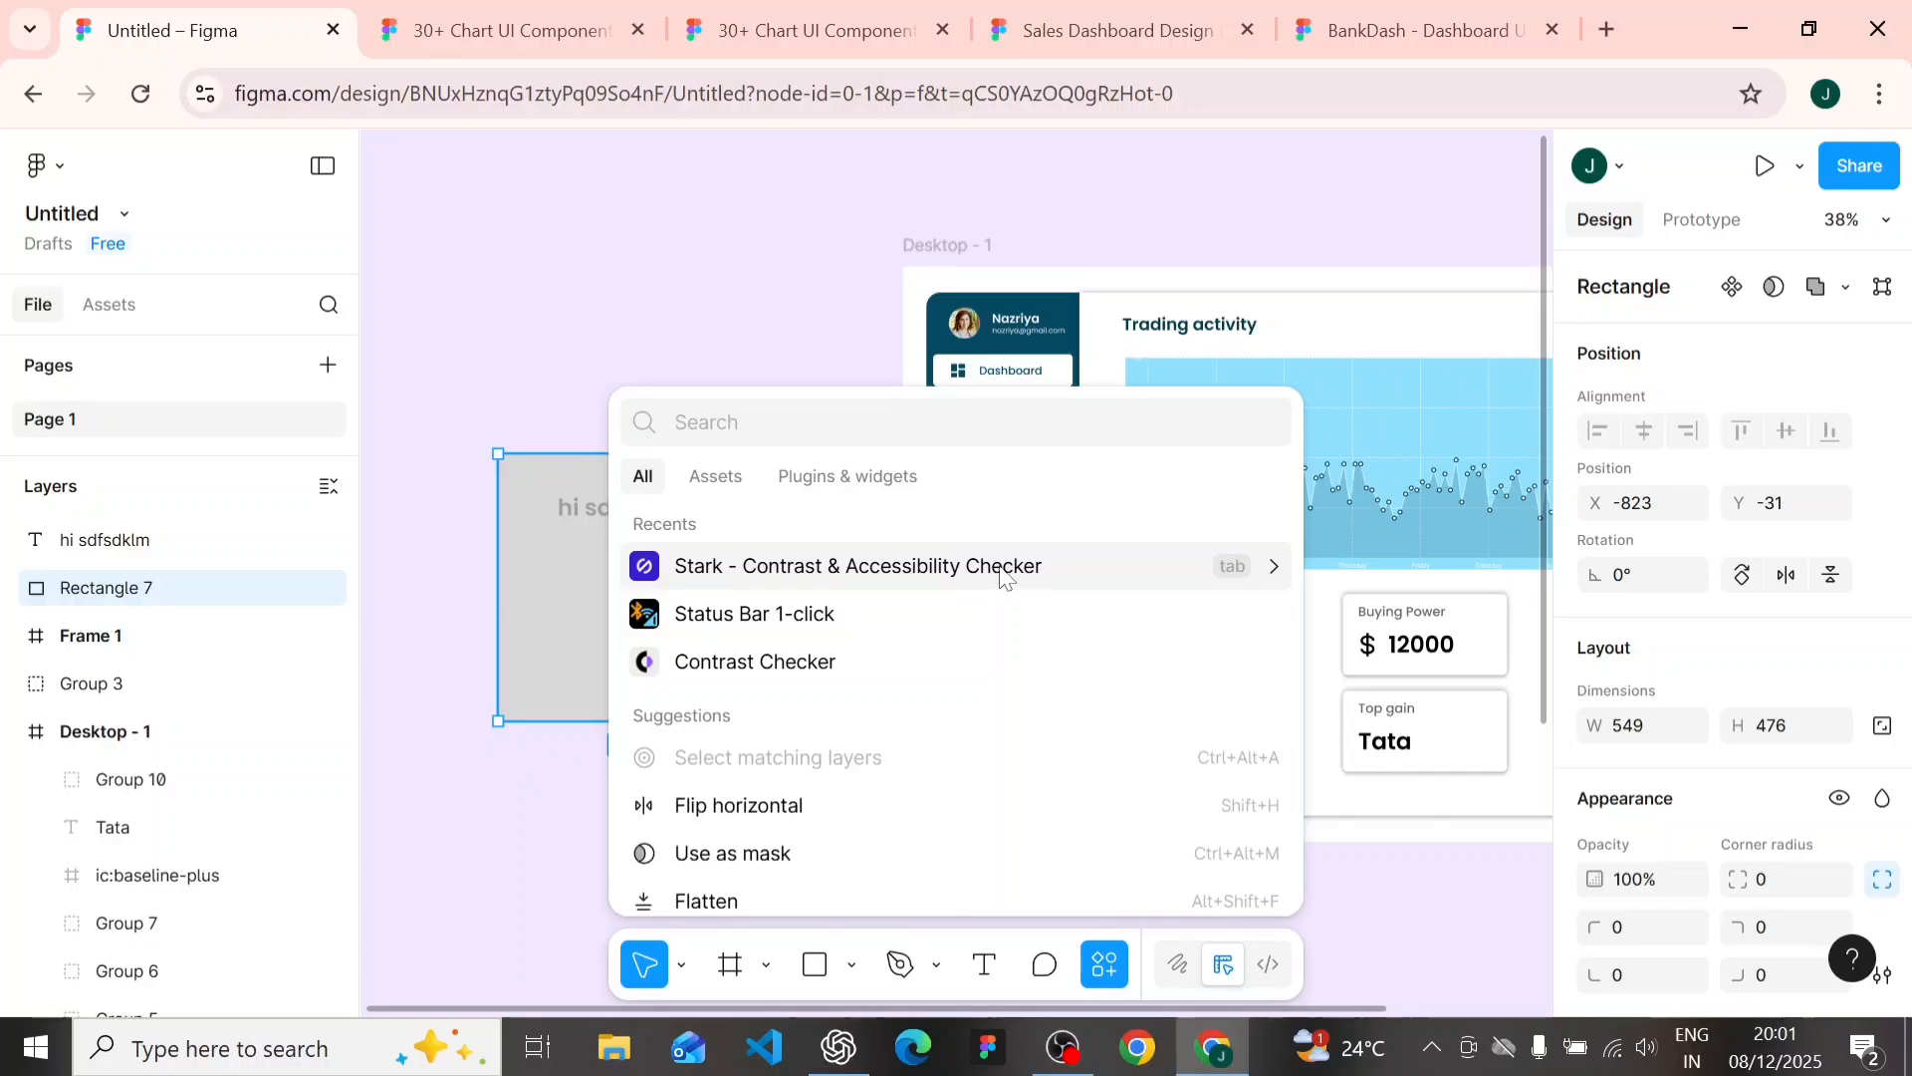
pyautogui.click(1006, 572)
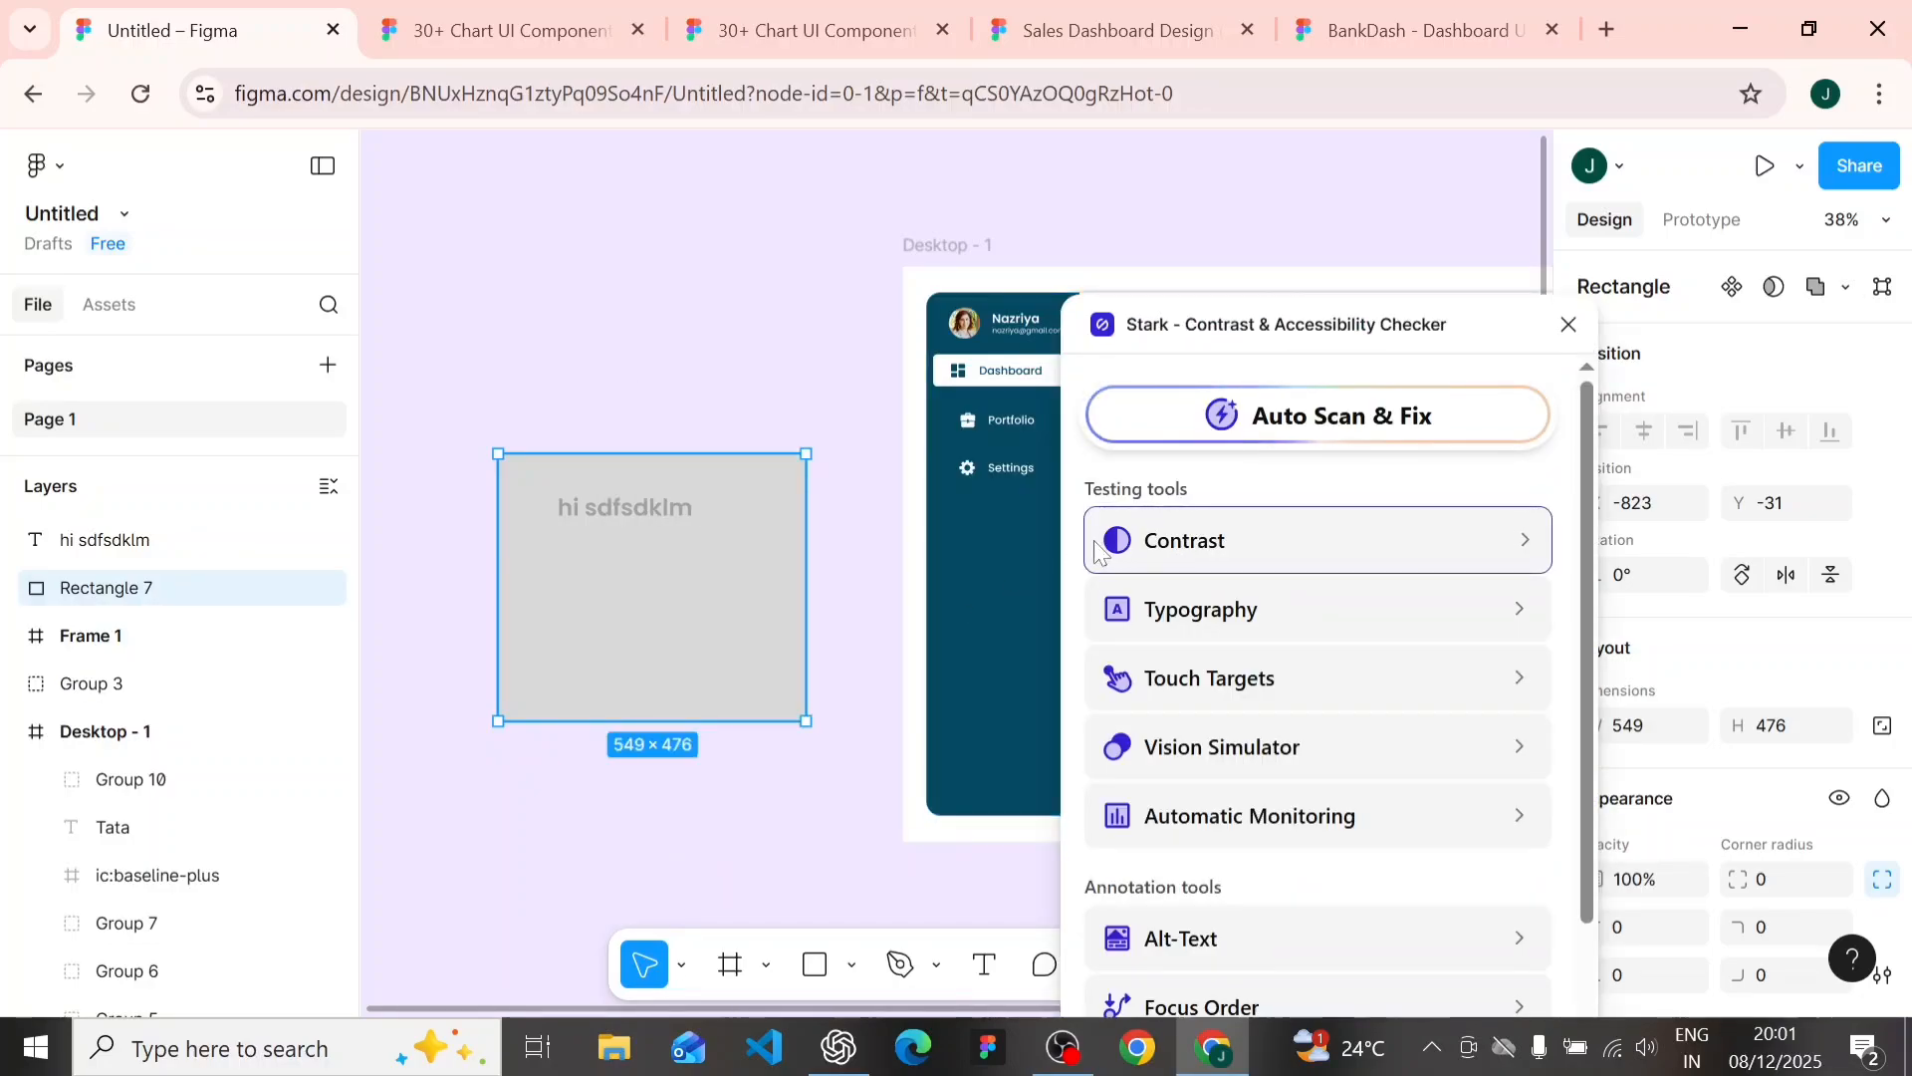
pyautogui.click(1306, 540)
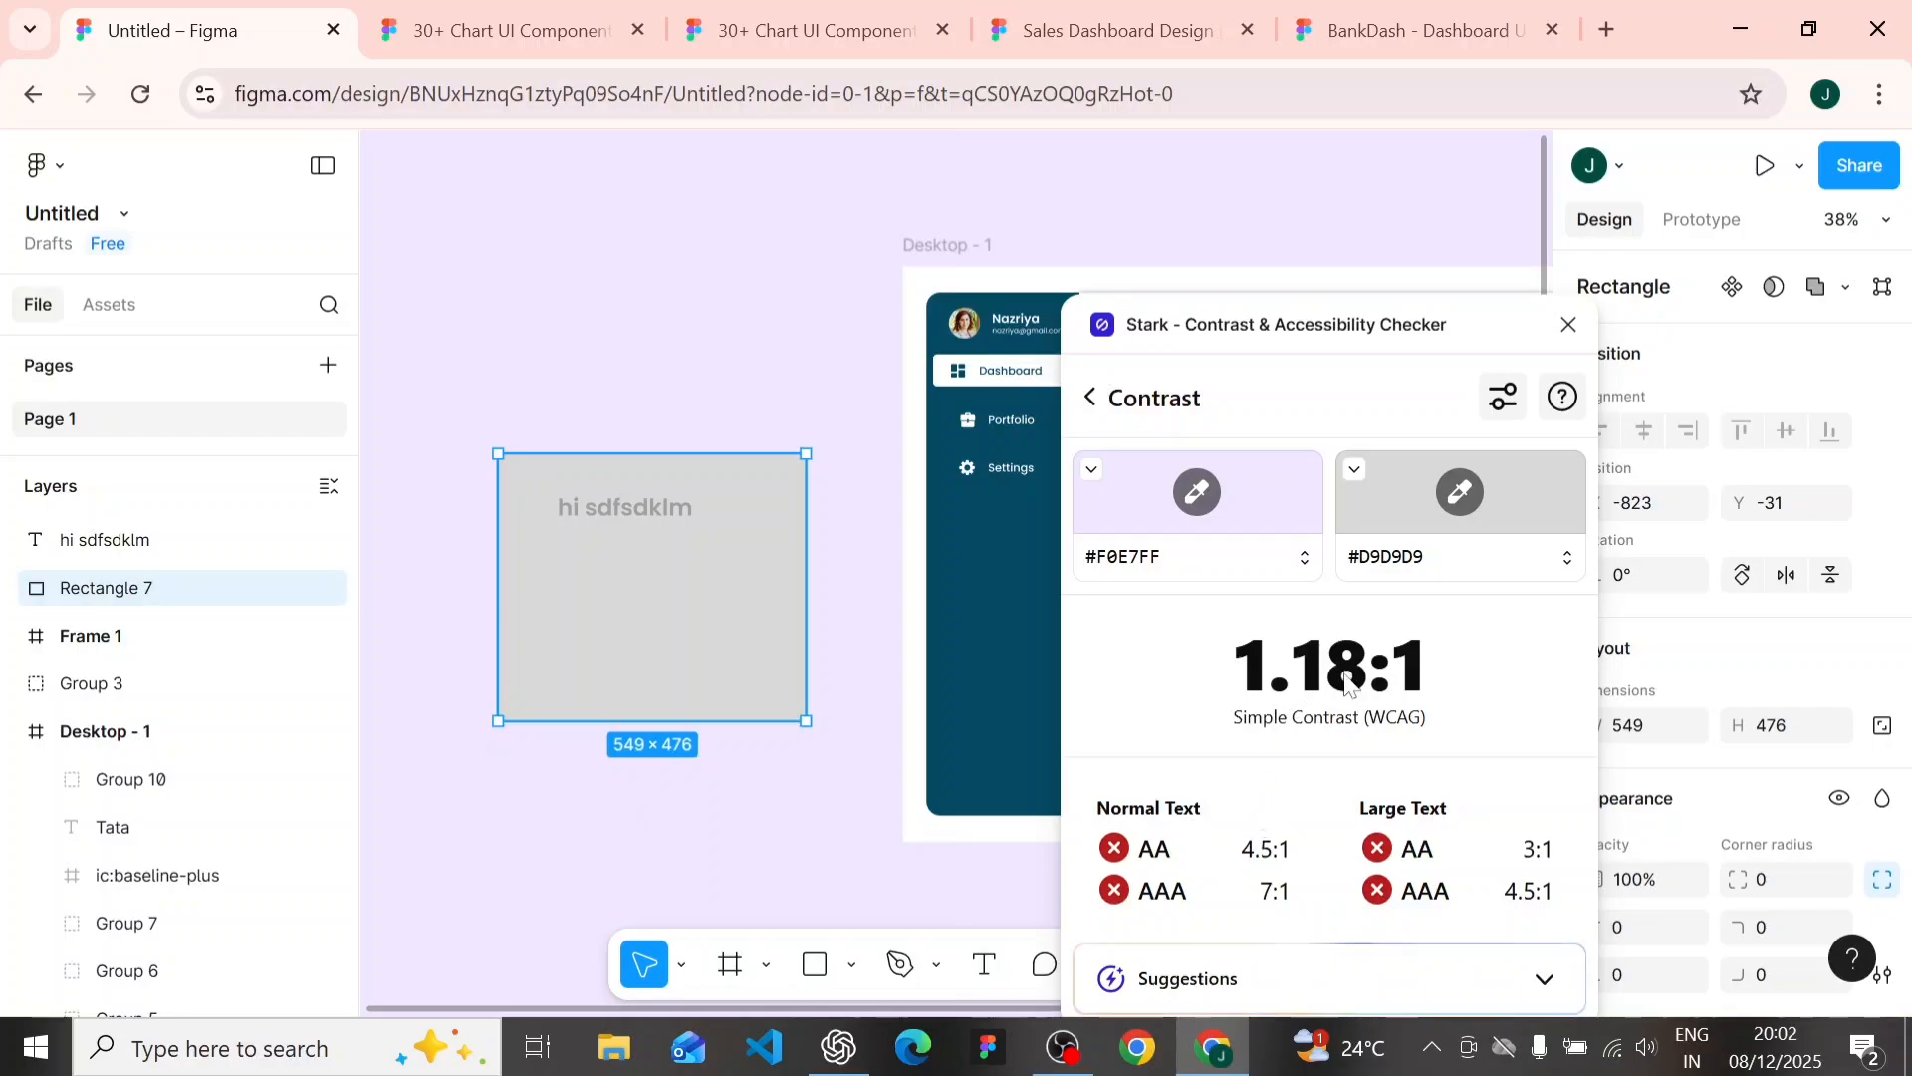
pyautogui.moveTo(1332, 331); pyautogui.dragTo(1353, 258)
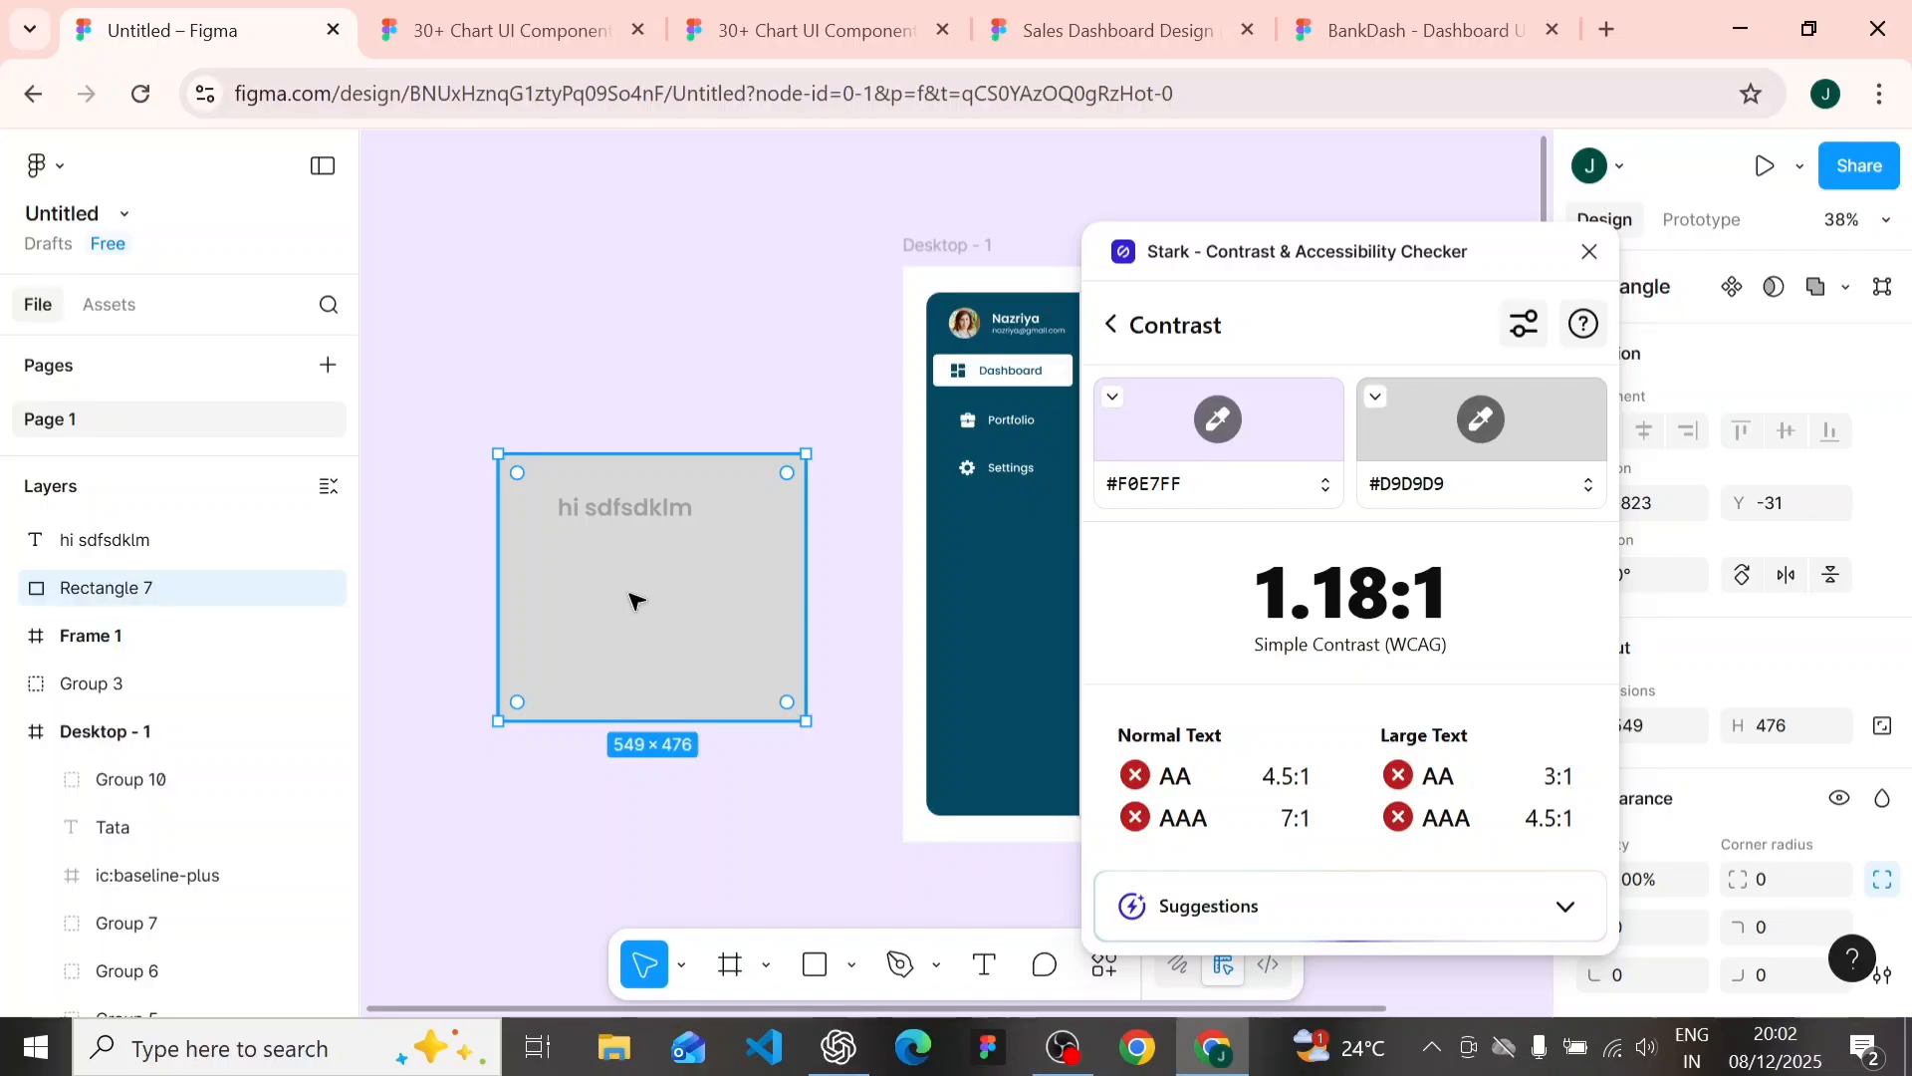
# - Check the profile group at the top of the dashboard's sidebar with Stark's Typography tool
pyautogui.click(611, 322)
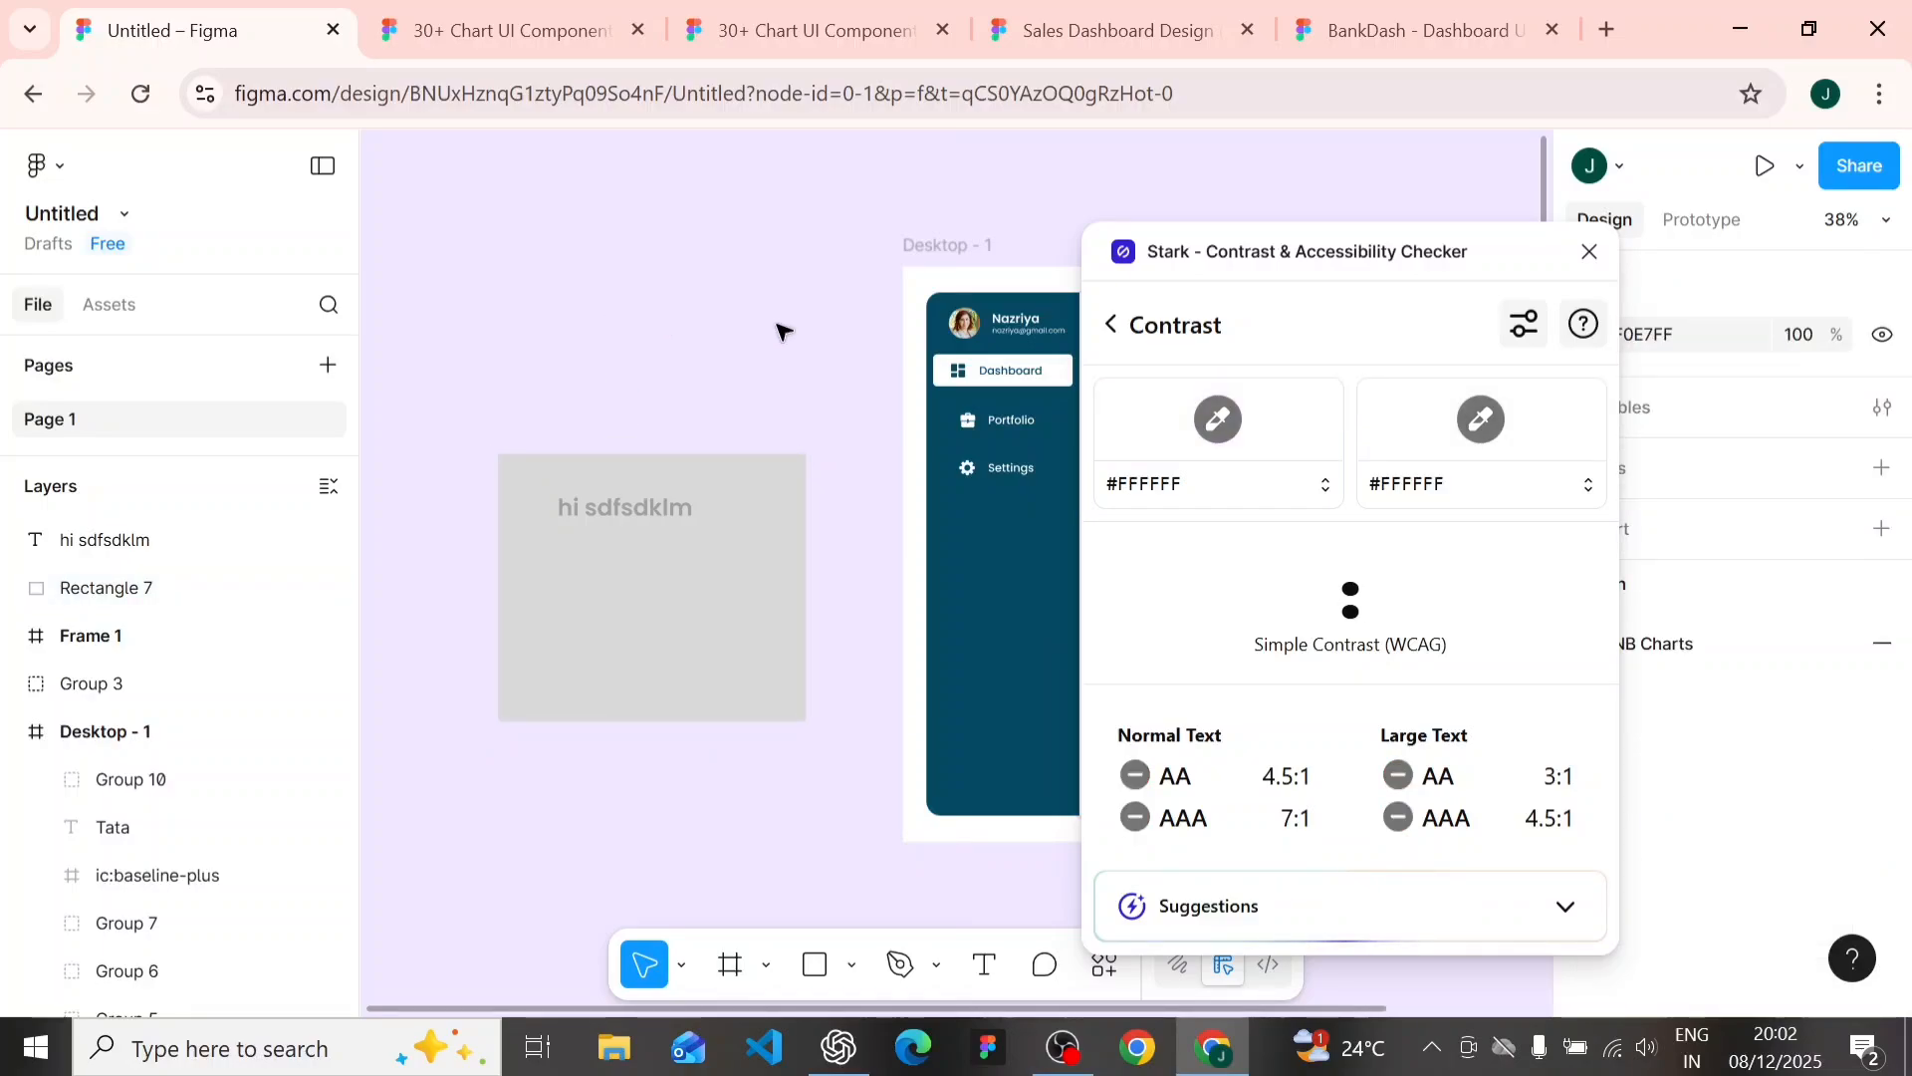
pyautogui.scroll(3, 782, 330)
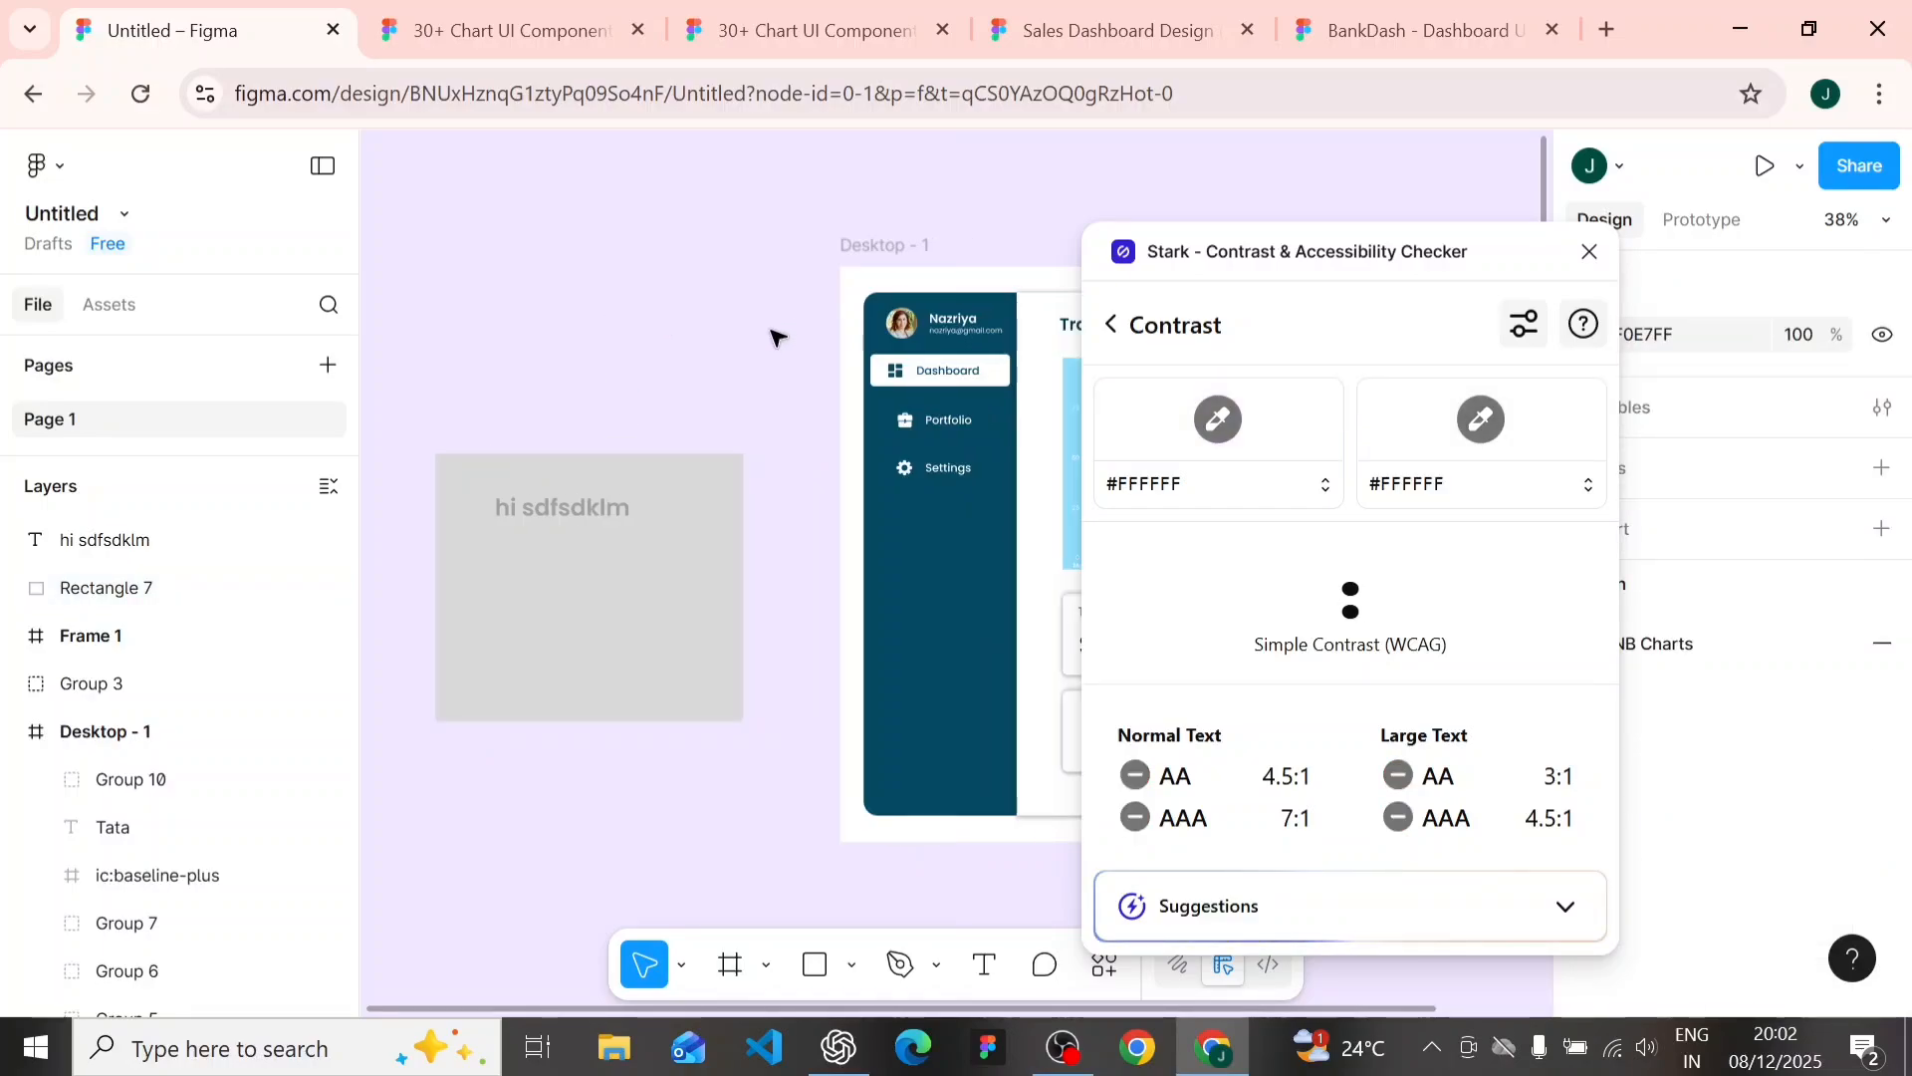
pyautogui.scroll(-5, 777, 343)
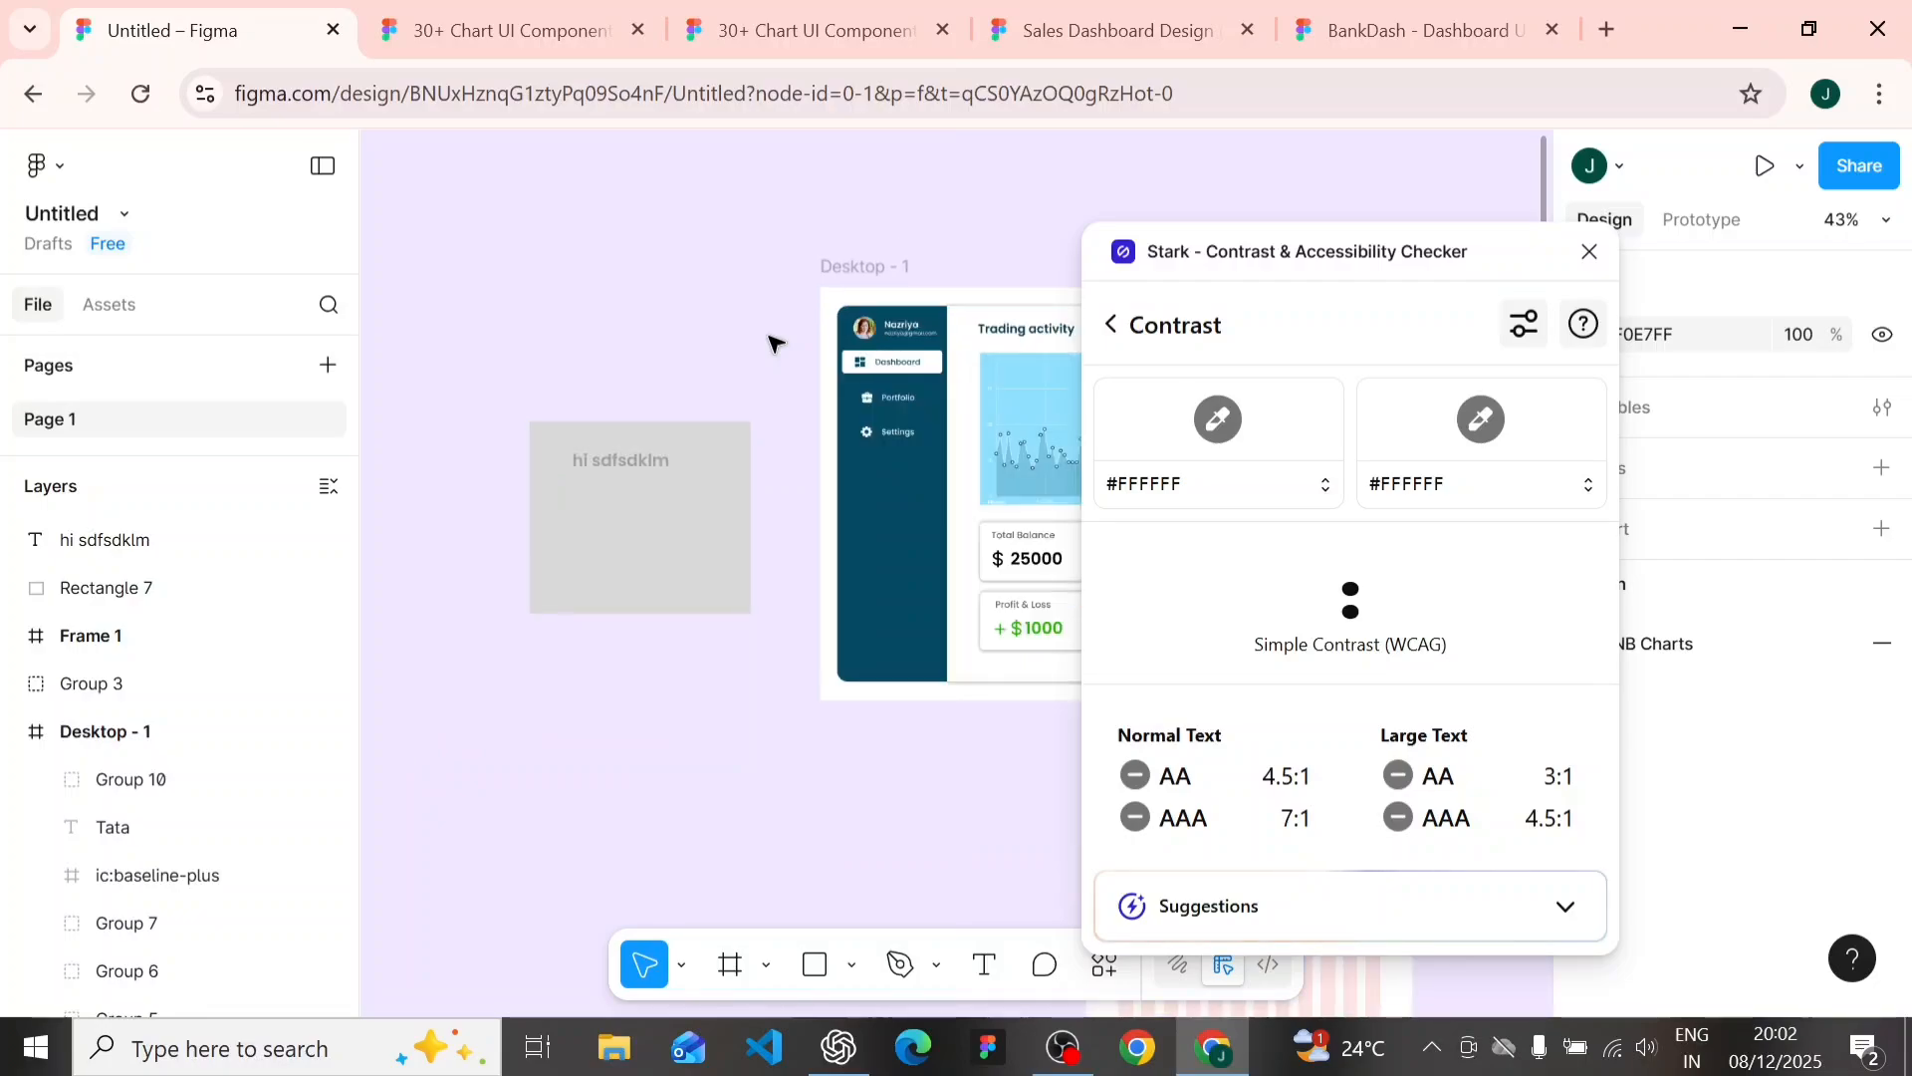
pyautogui.hscroll(5, 777, 343)
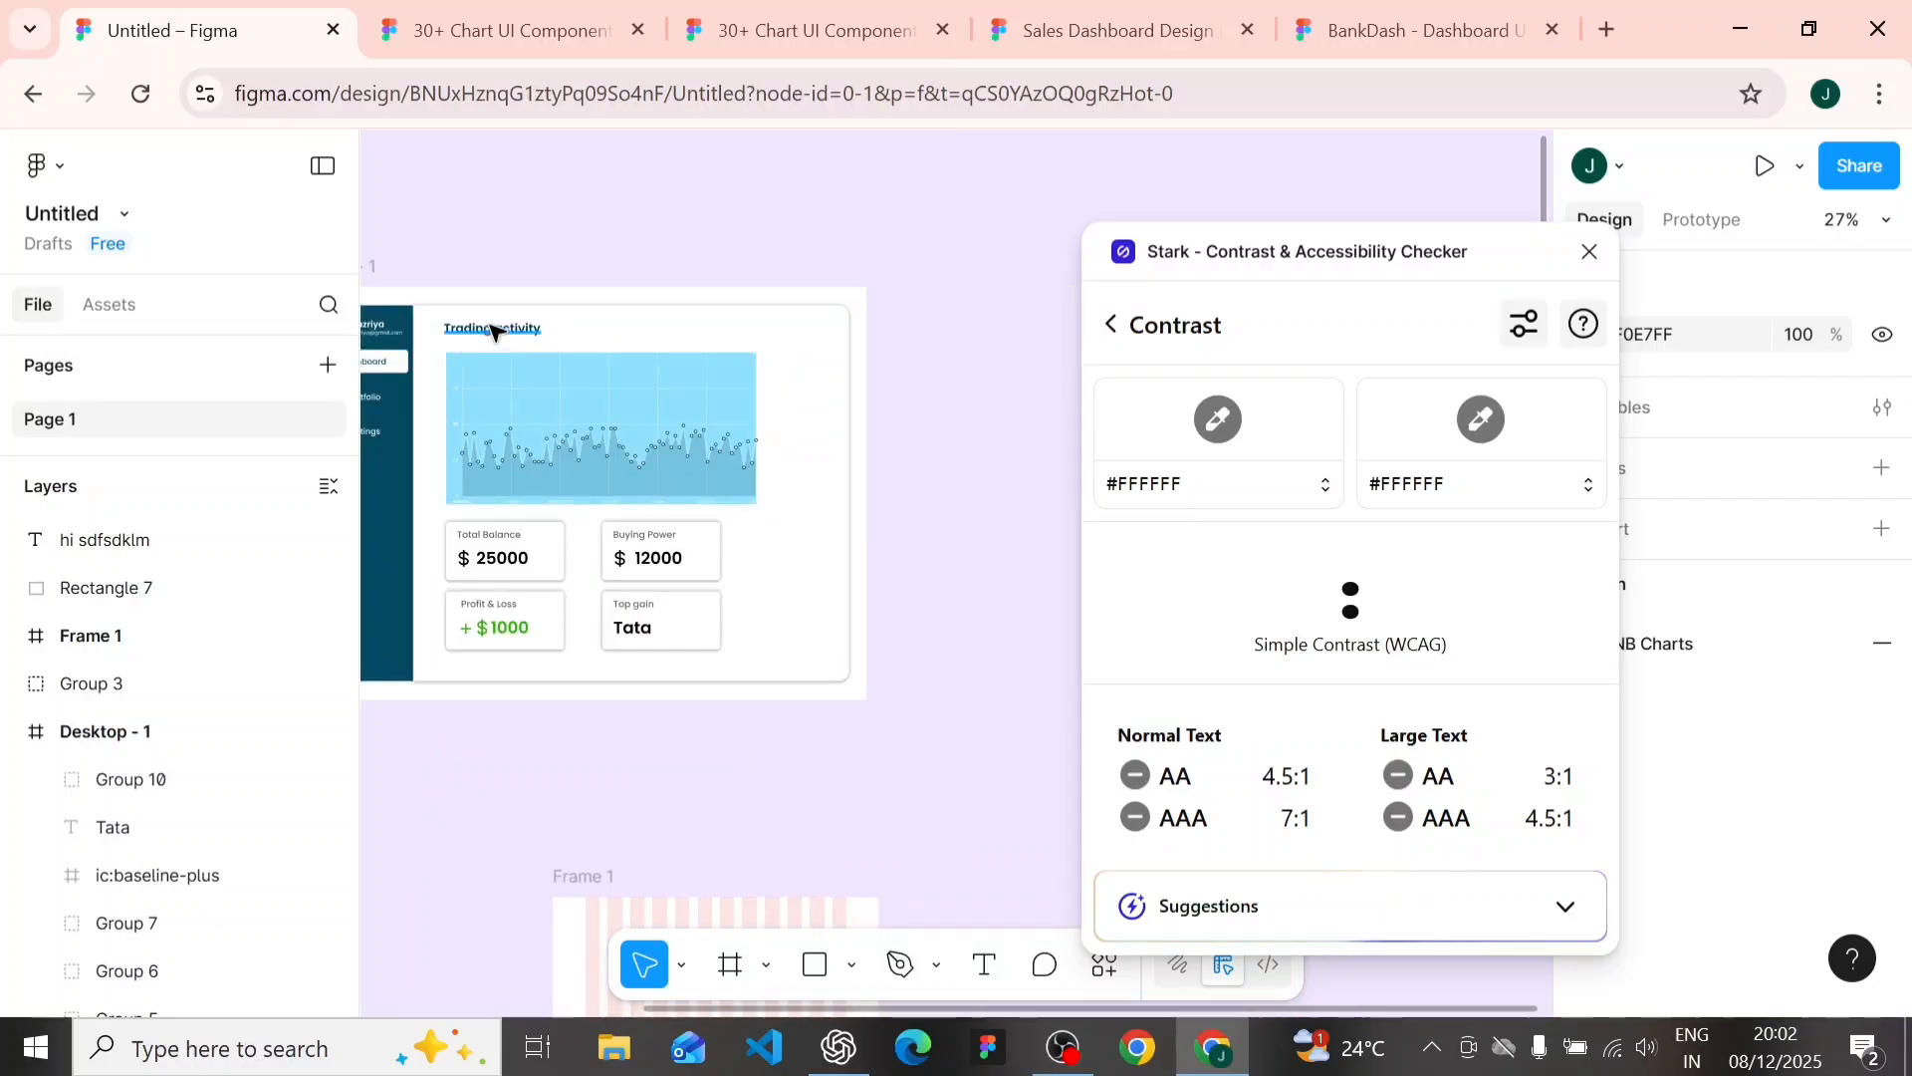
pyautogui.hscroll(-3, 493, 323)
pyautogui.scroll(2, 637, 299)
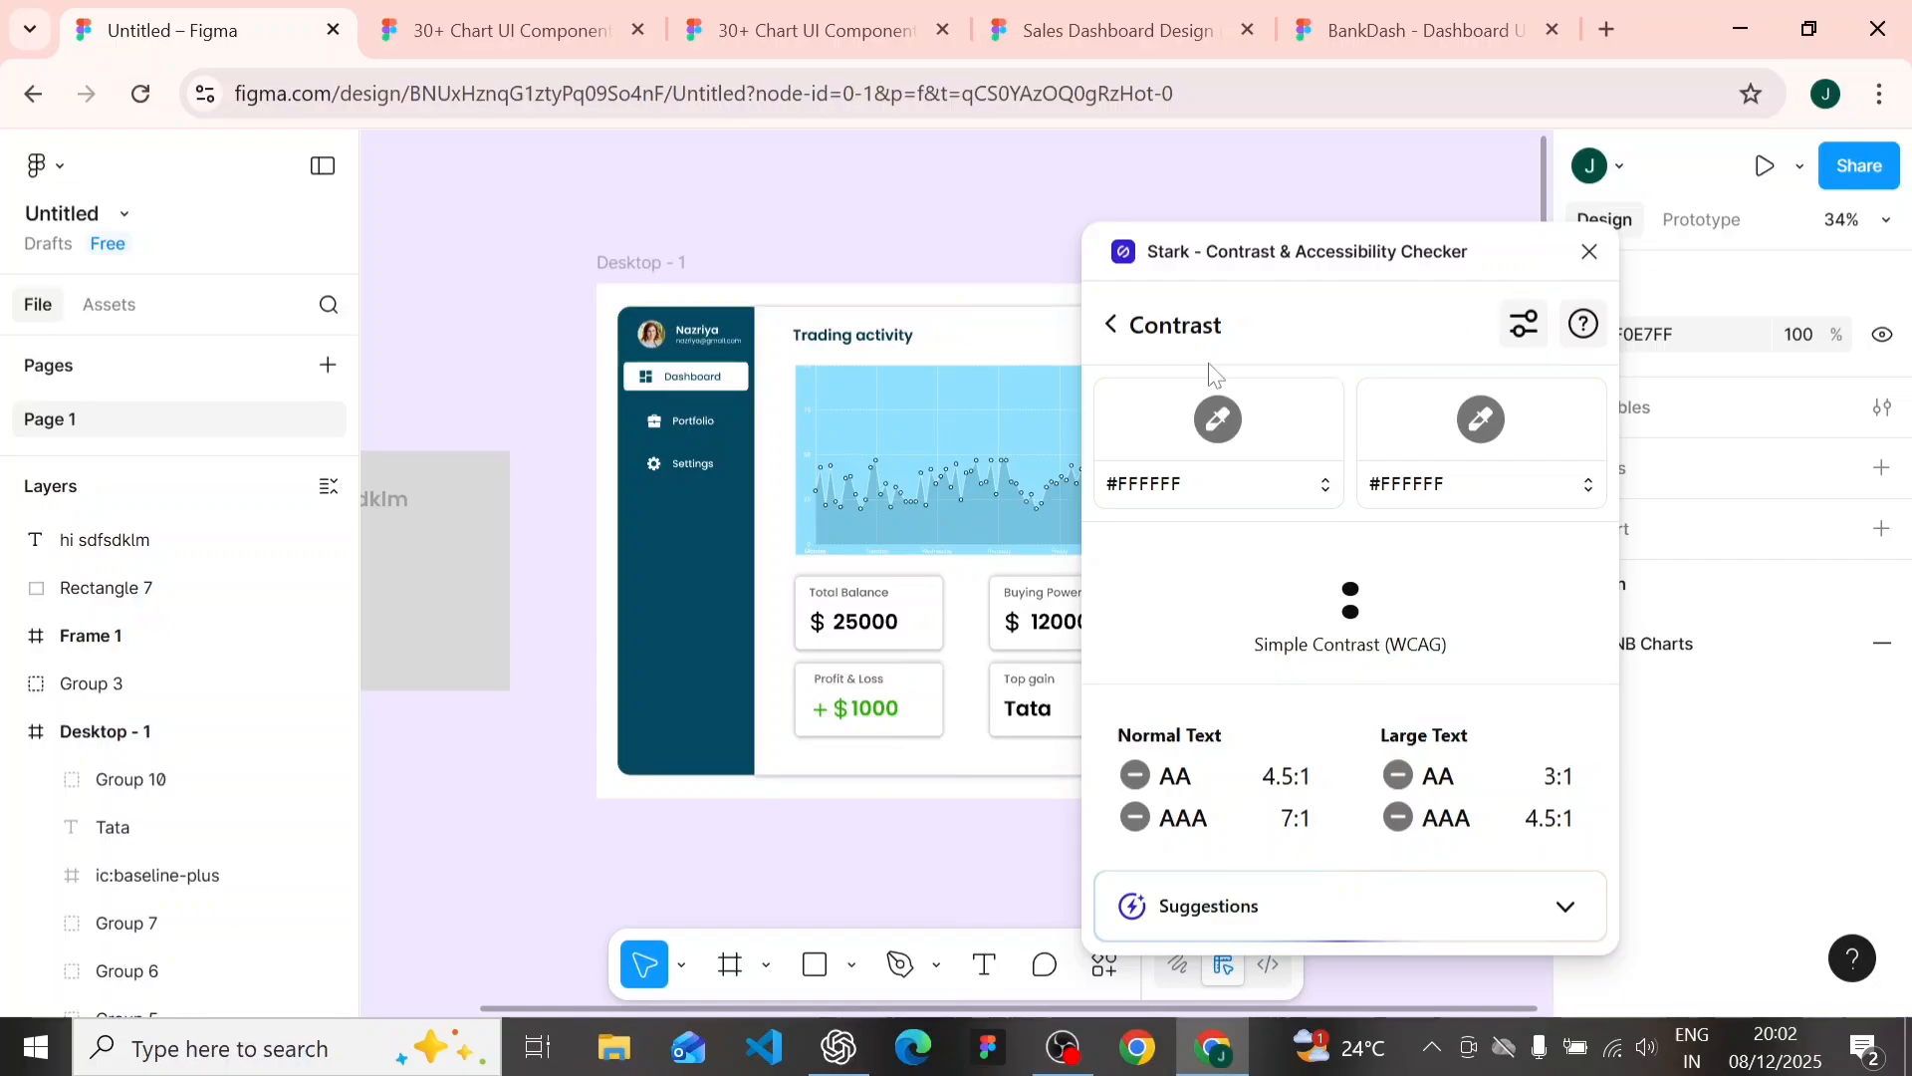
pyautogui.click(1128, 325)
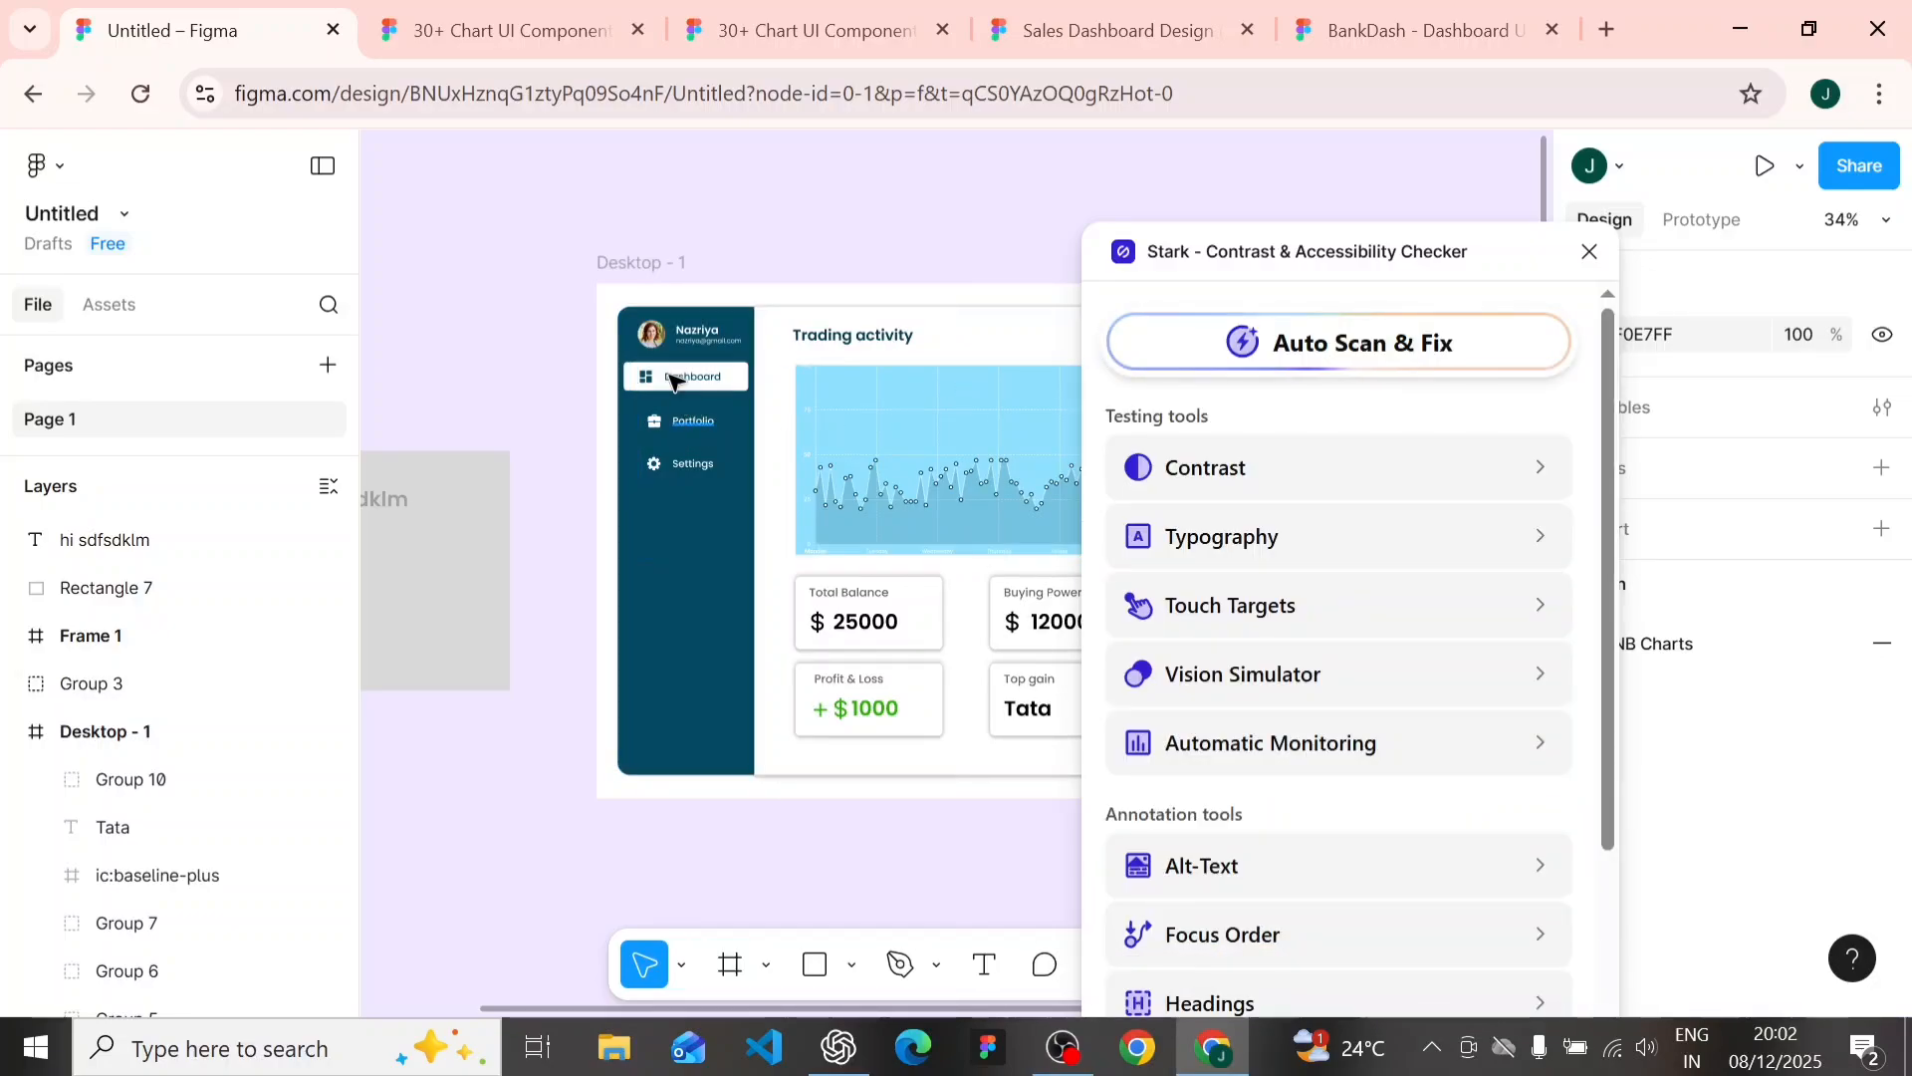
pyautogui.click(665, 344)
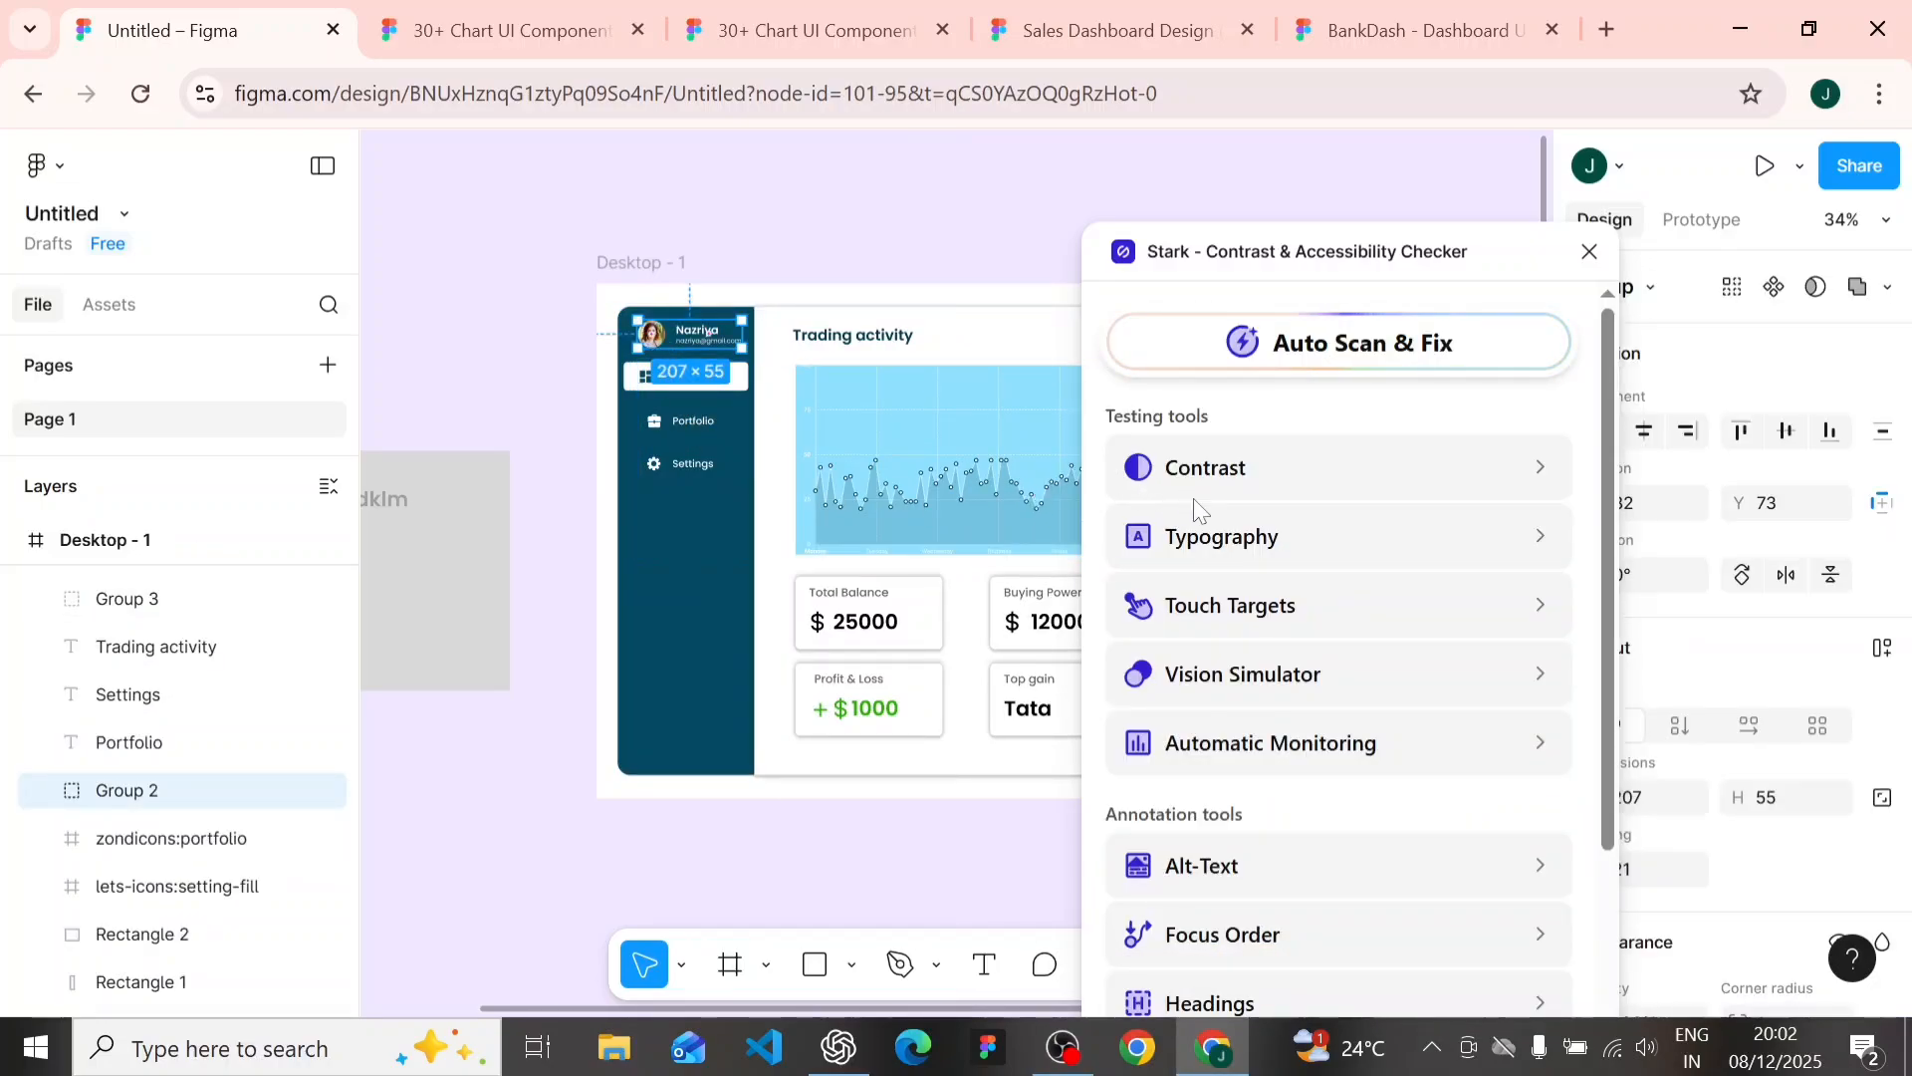
pyautogui.click(1548, 563)
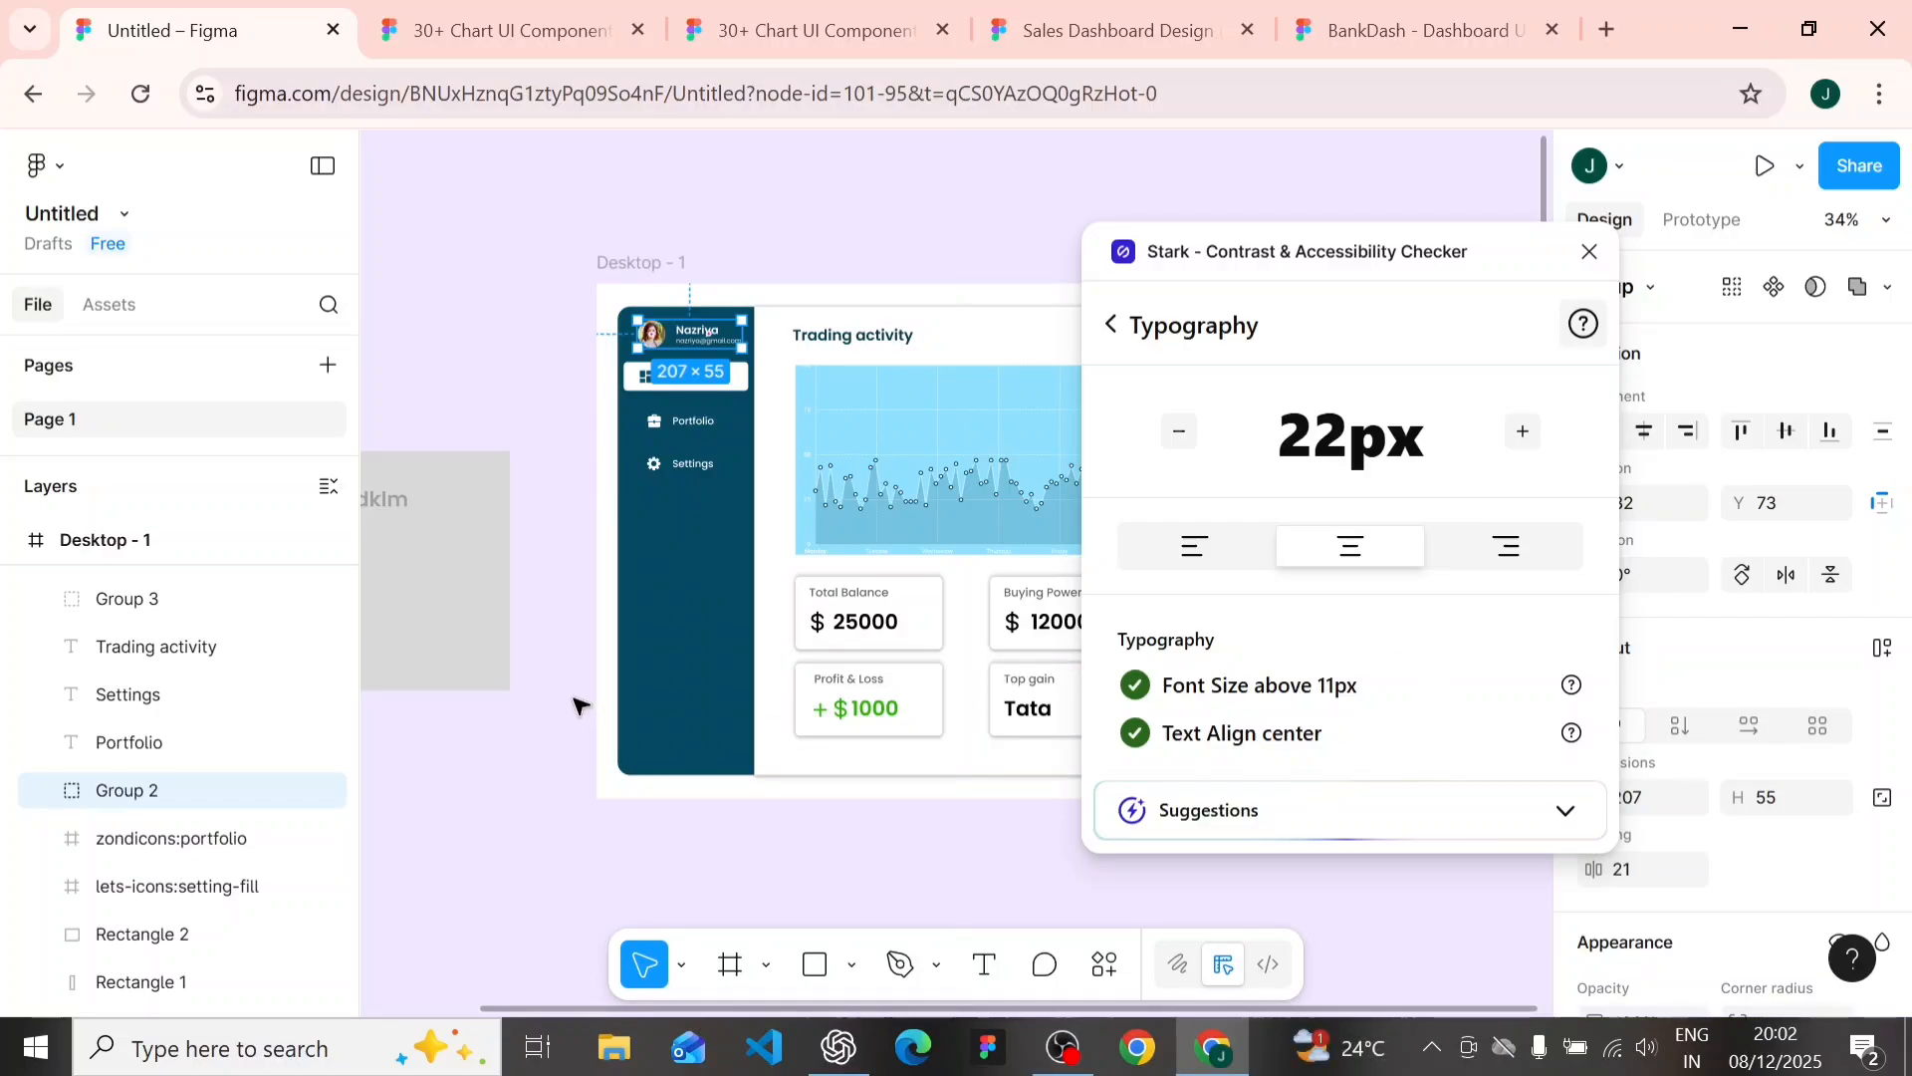
# - Select the gray sample rectangle to examine it with Stark's Typography check
pyautogui.hscroll(-5, 583, 707)
pyautogui.click(610, 580)
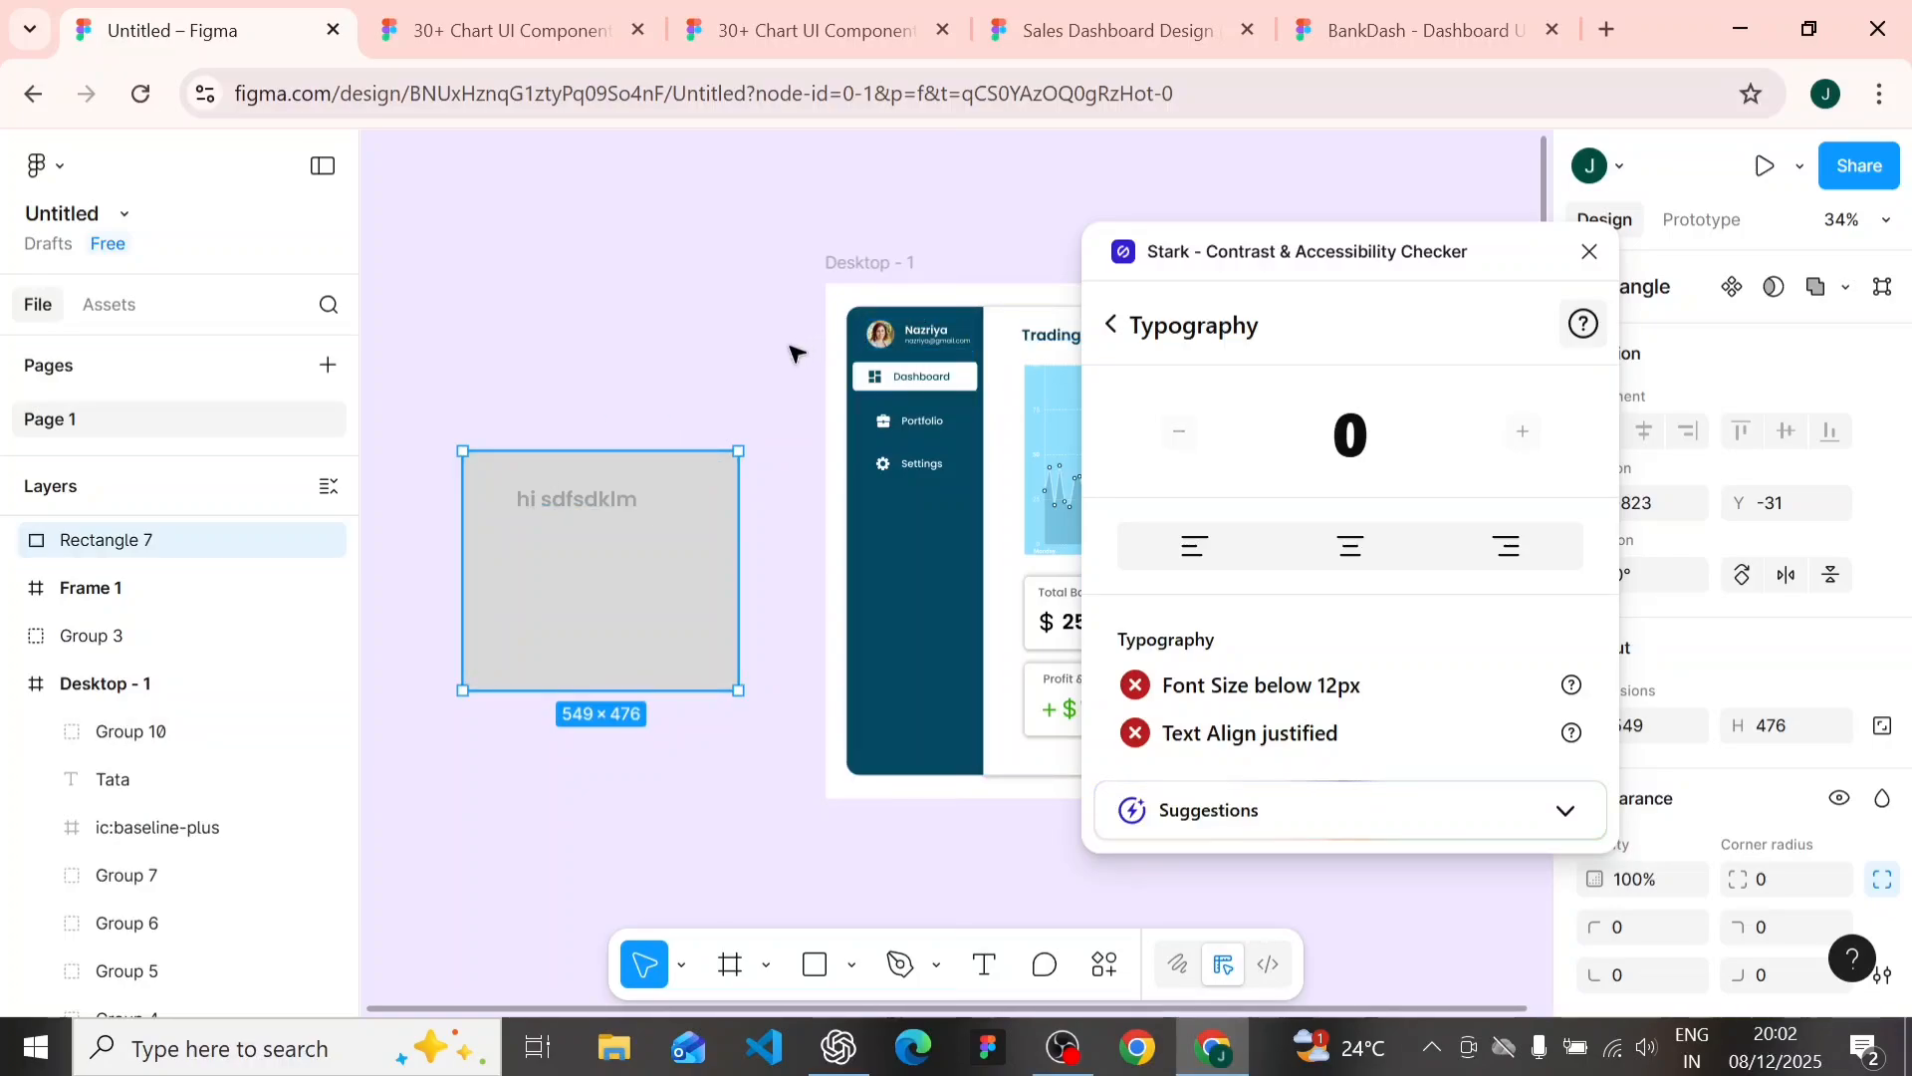
pyautogui.hscroll(2, 793, 349)
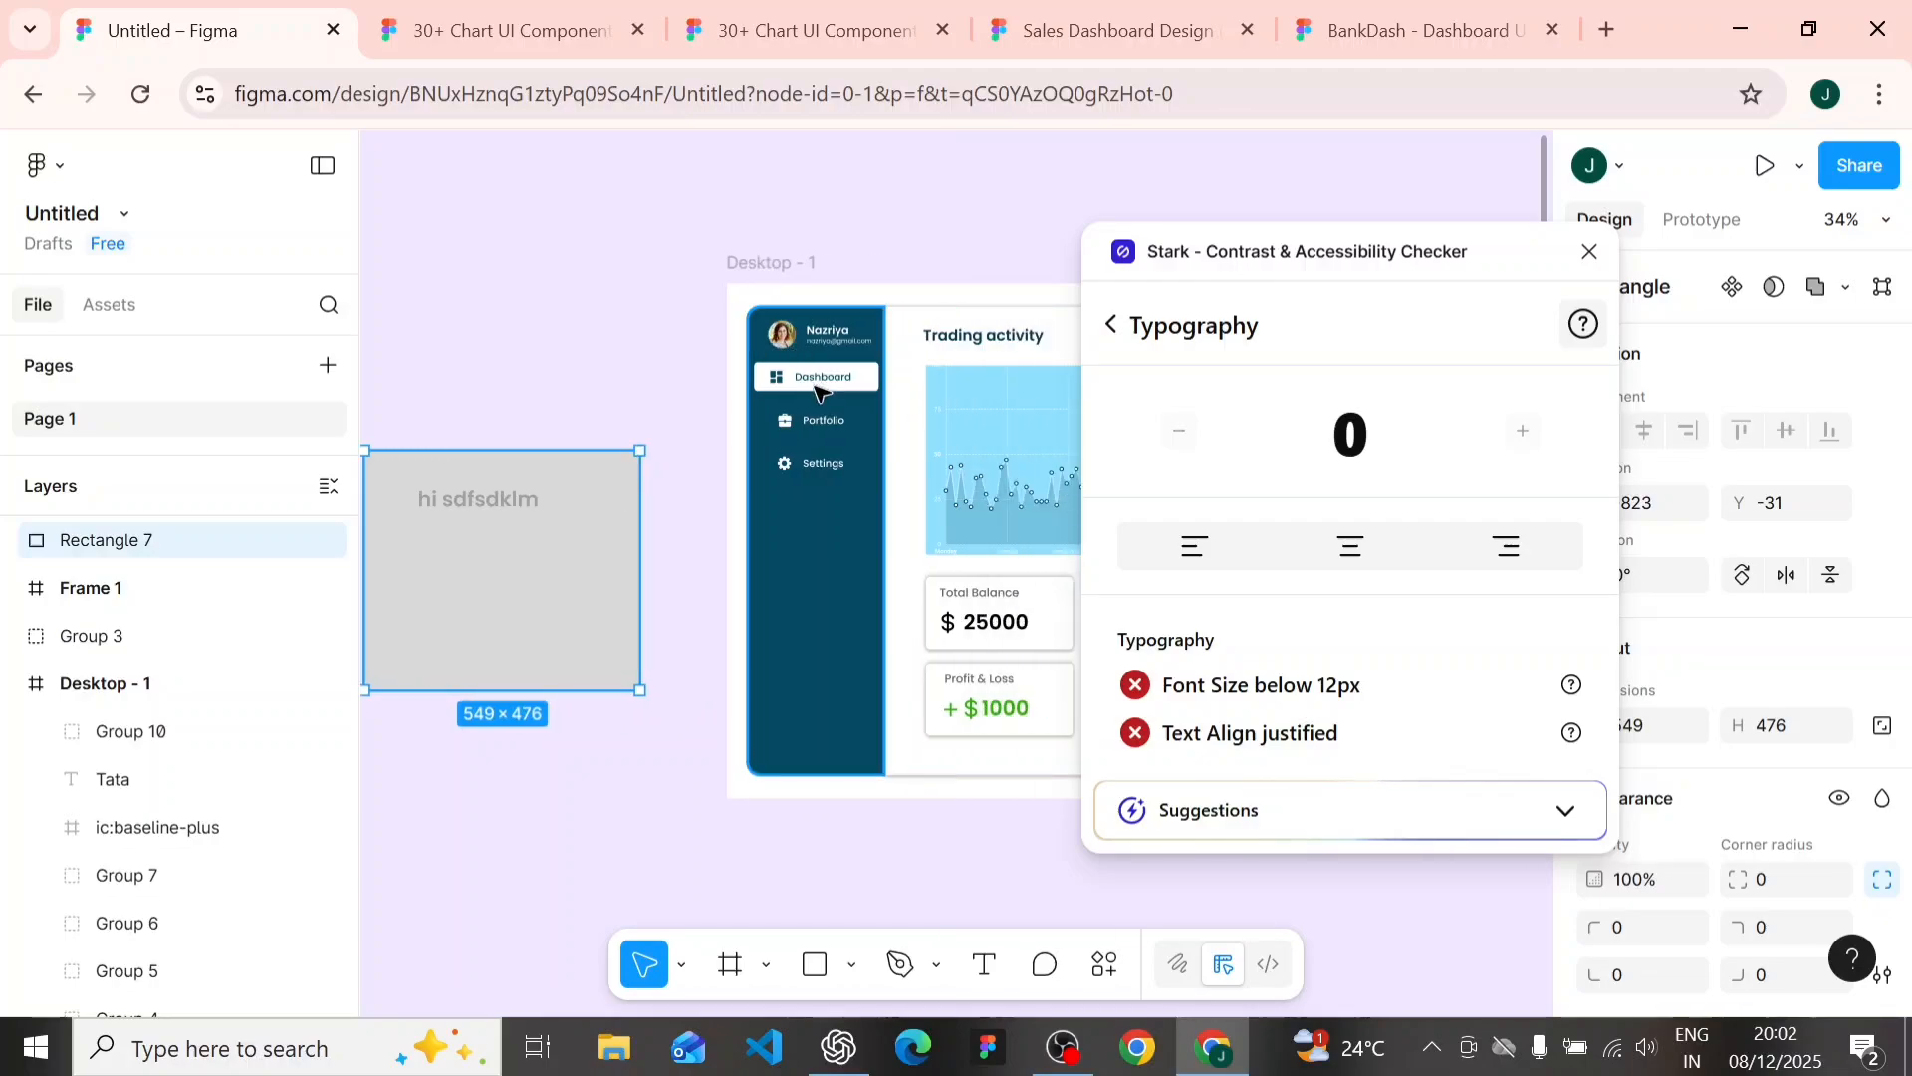
# - Check the touch target sizes of the gray sample rectangle and the sidebar's profile group with Stark's Touch Targets tool
pyautogui.click(1113, 324)
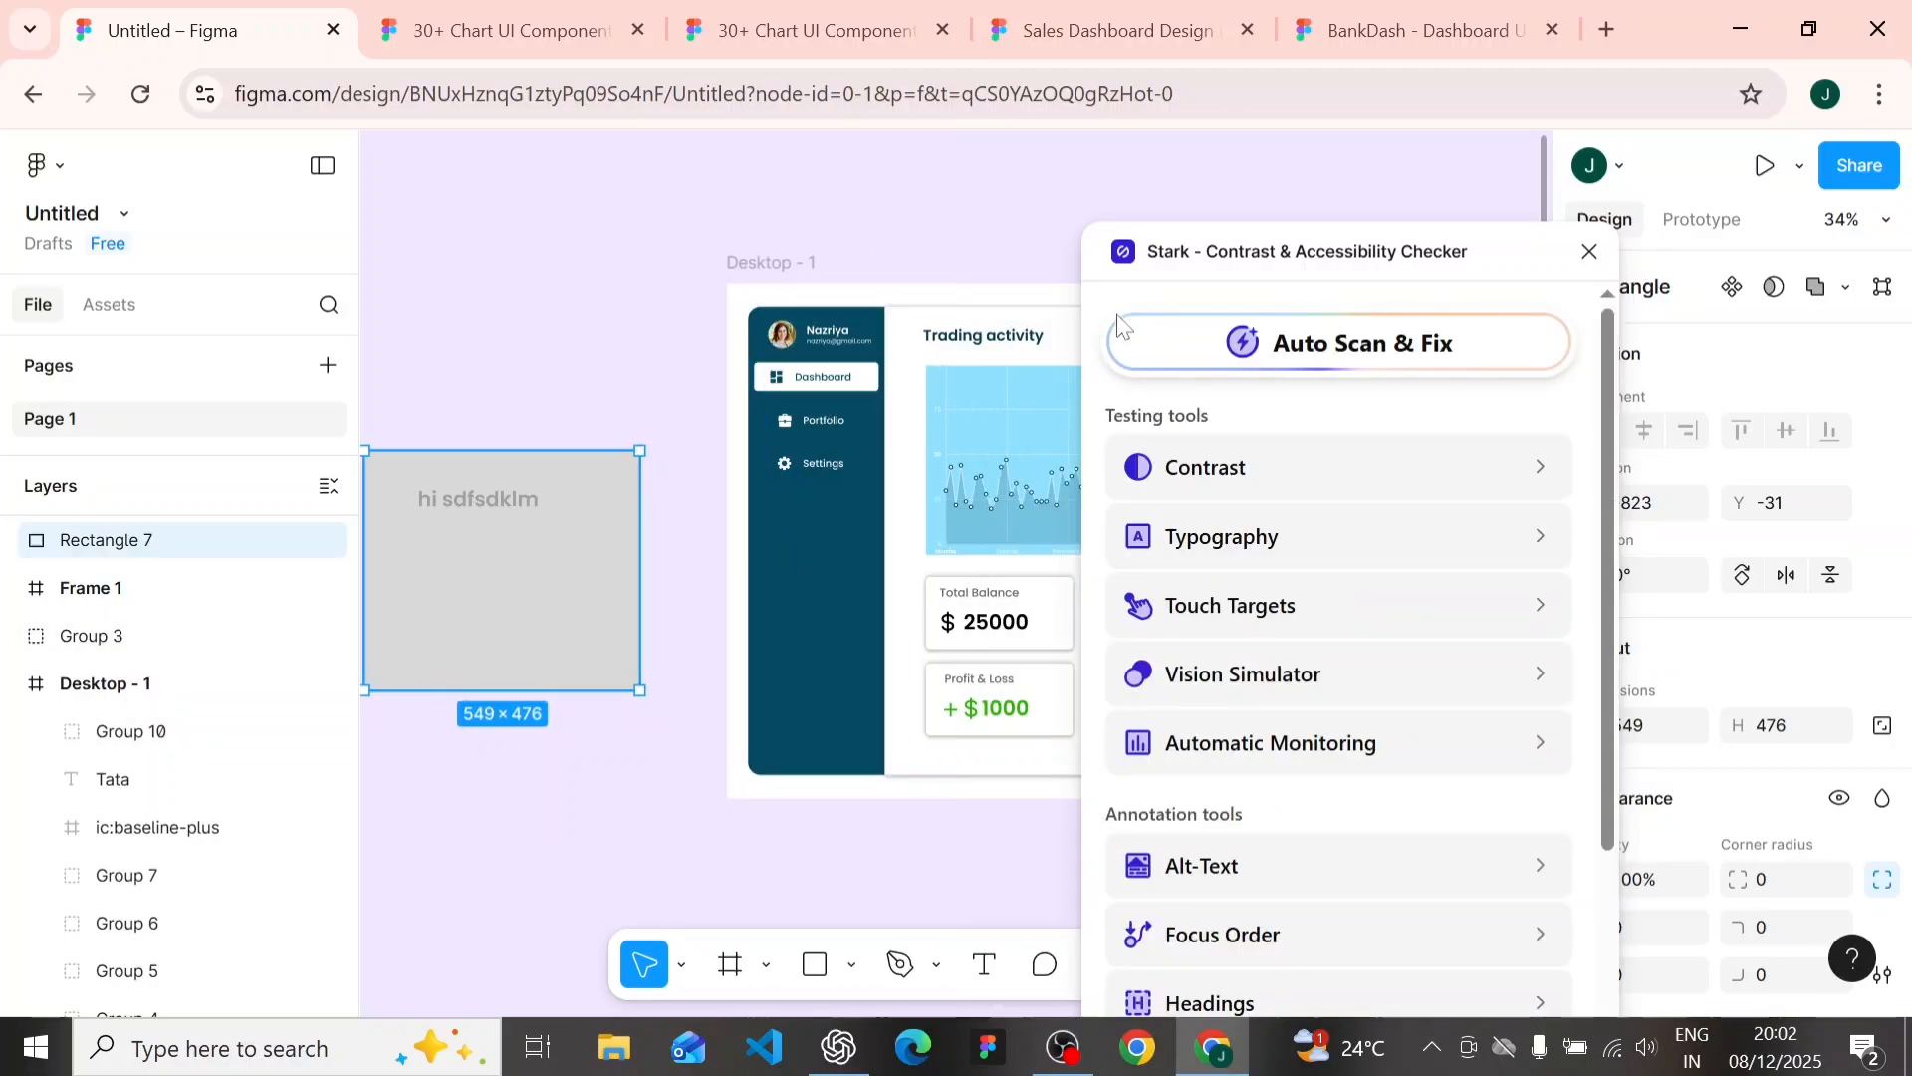
pyautogui.click(1226, 626)
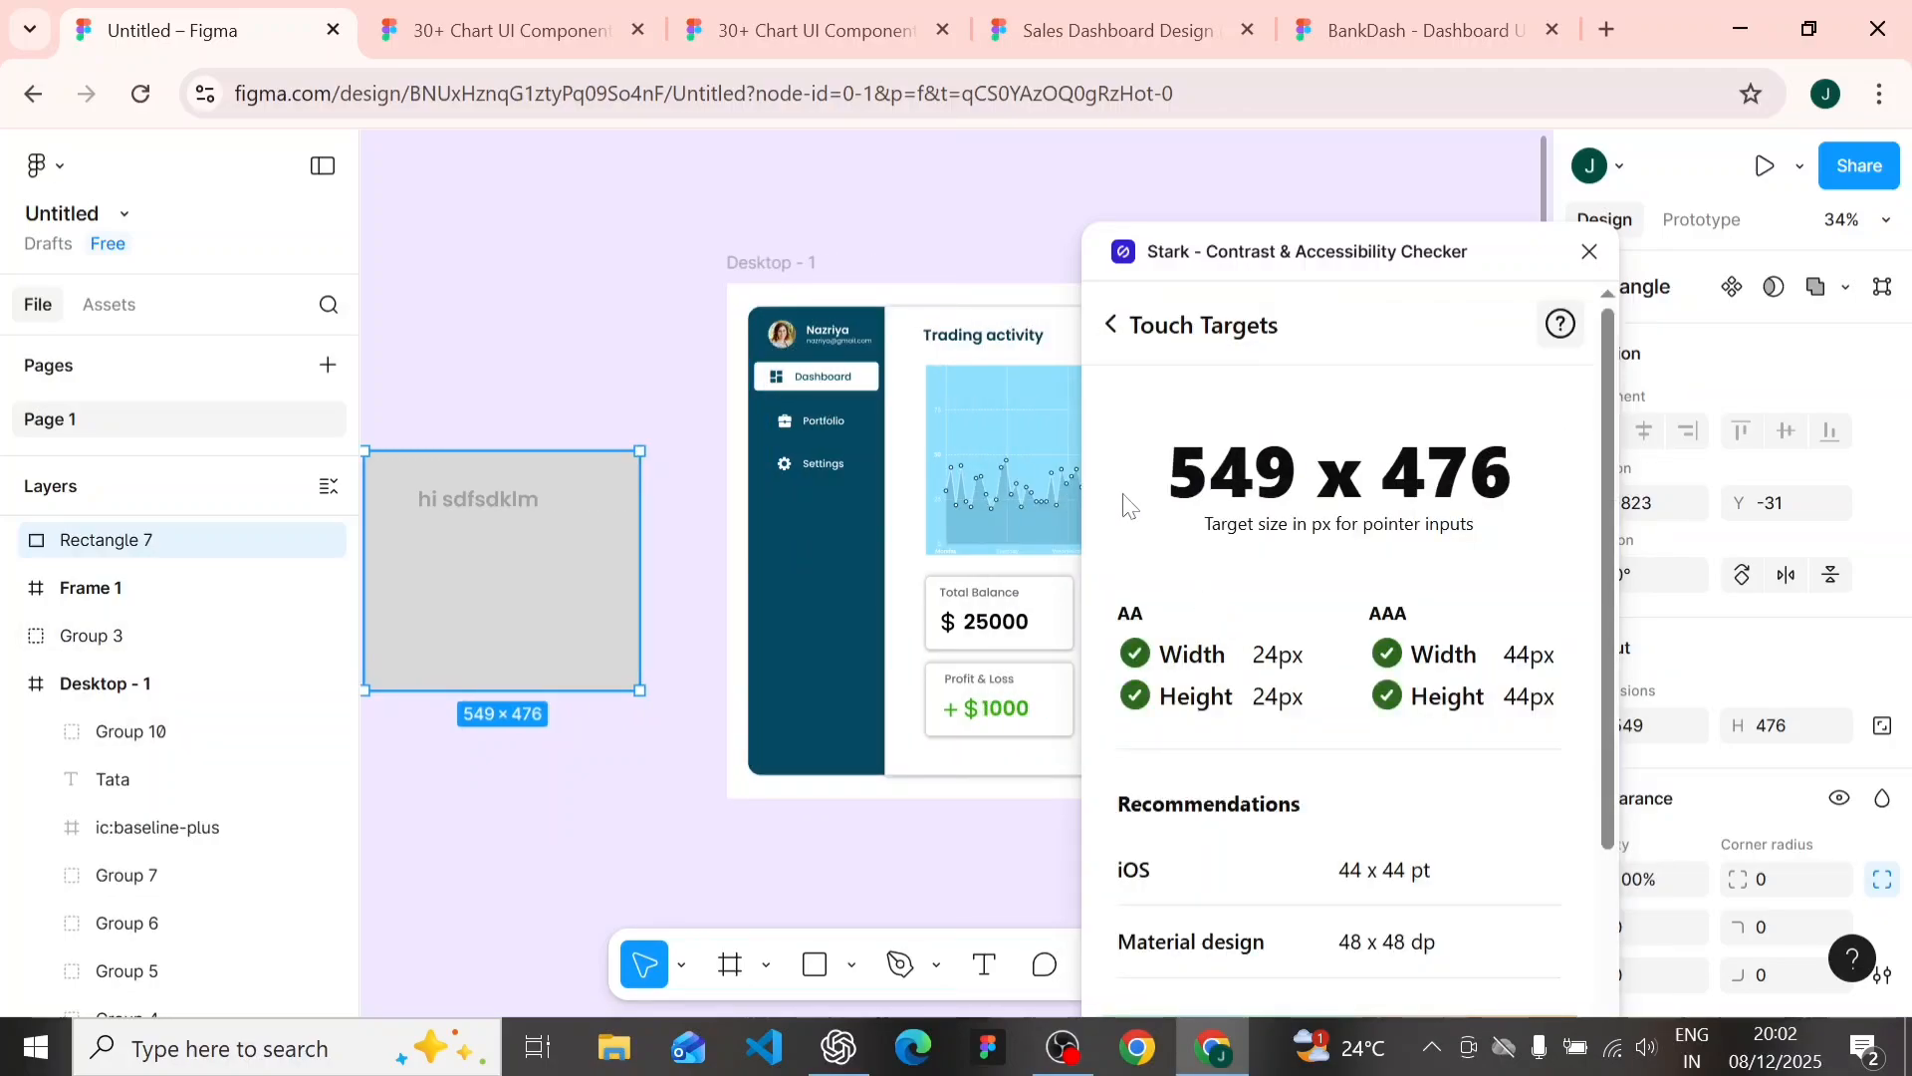
pyautogui.click(830, 331)
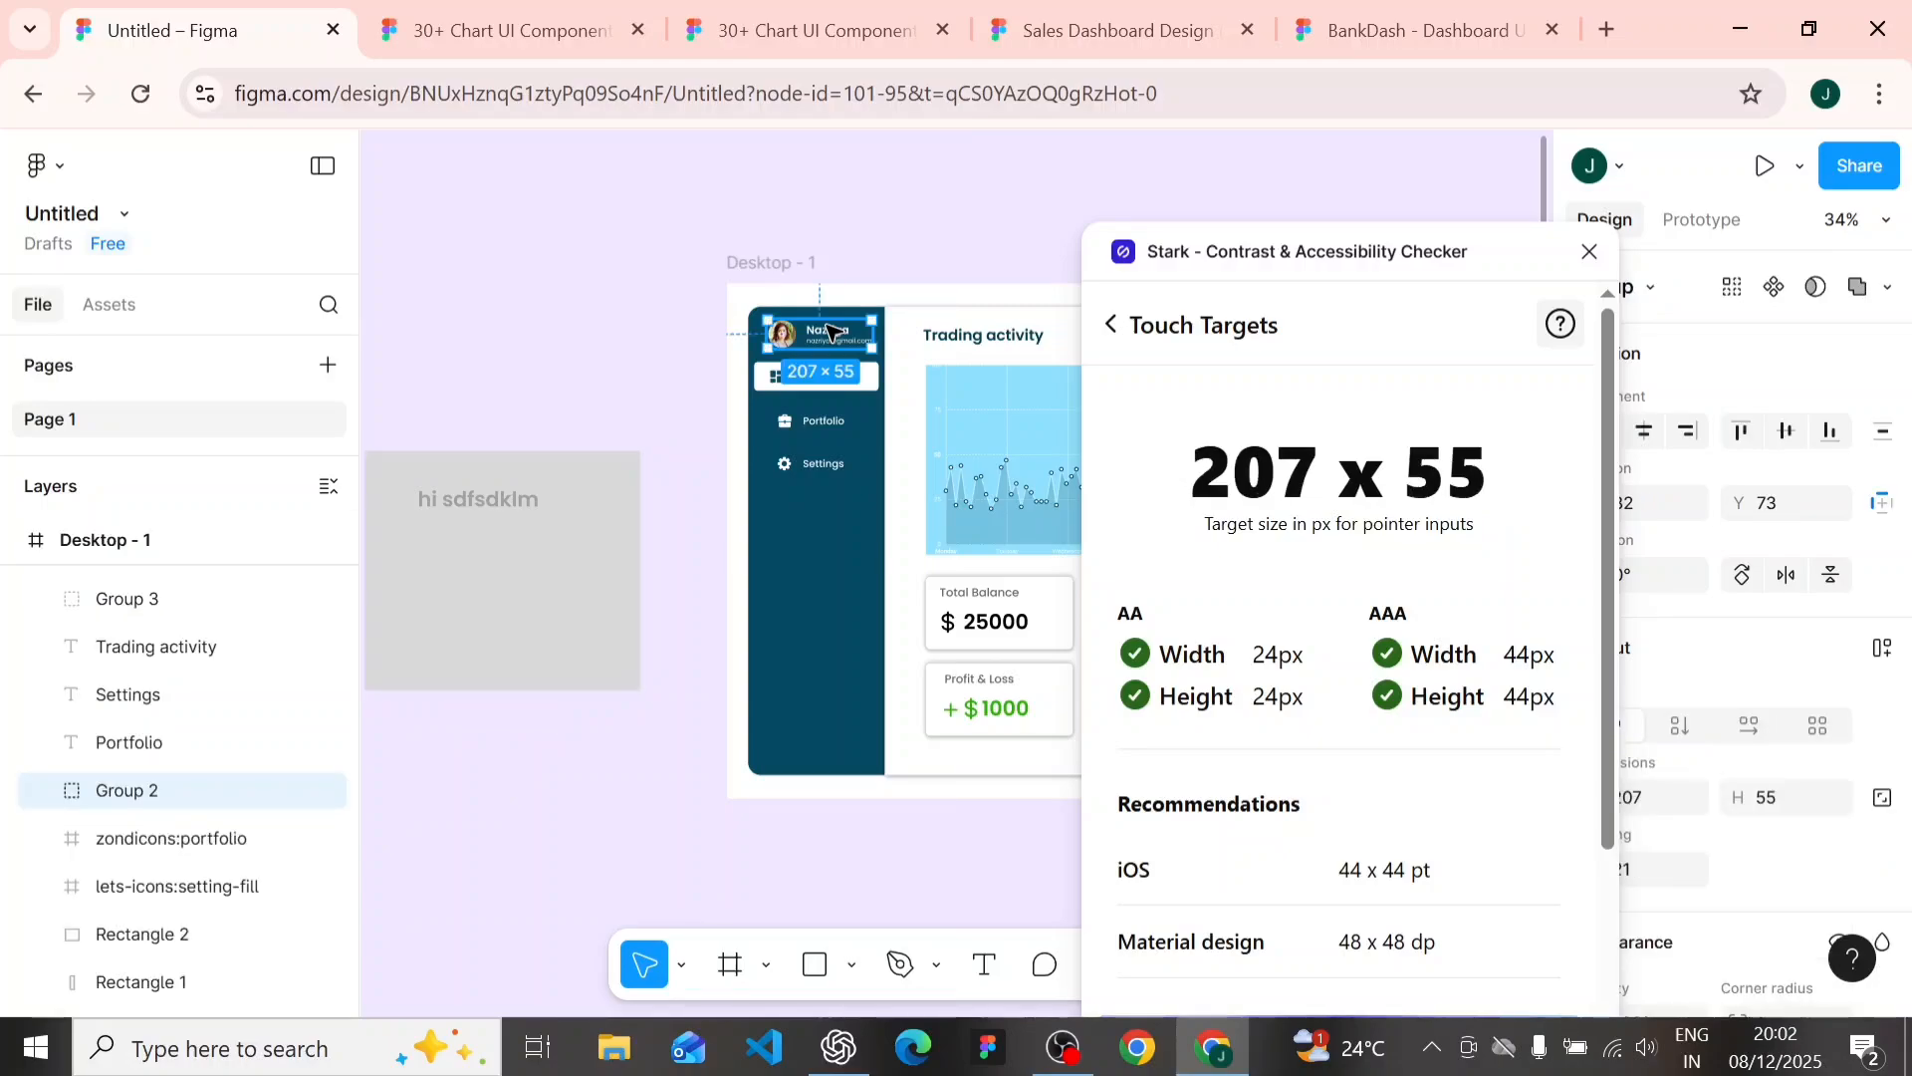
pyautogui.scroll(-2, 1204, 638)
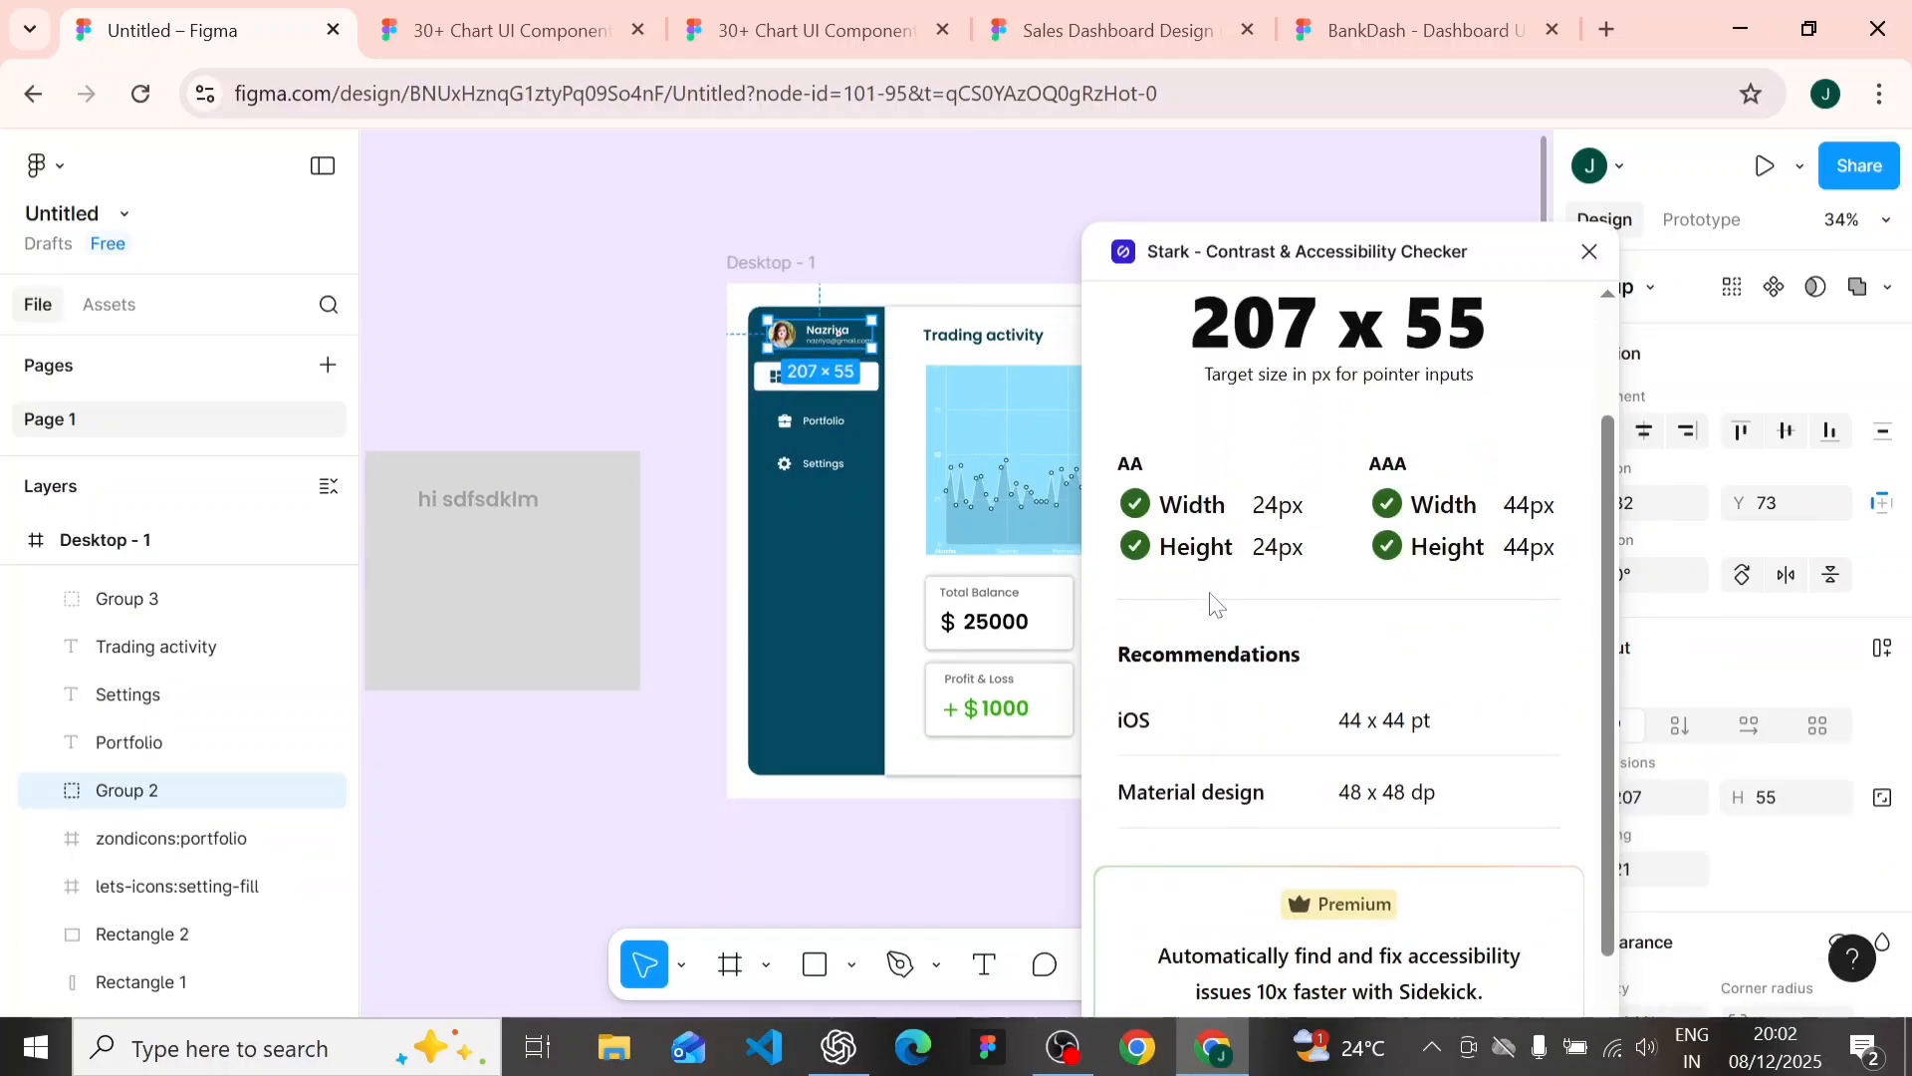
pyautogui.scroll(2, 1214, 602)
pyautogui.scroll(-2, 1156, 570)
# - Check the touch target sizes of the "hi sdfsdklm" text, the gray rectangle behind it and the sidebar's Dashboard button
pyautogui.click(519, 511)
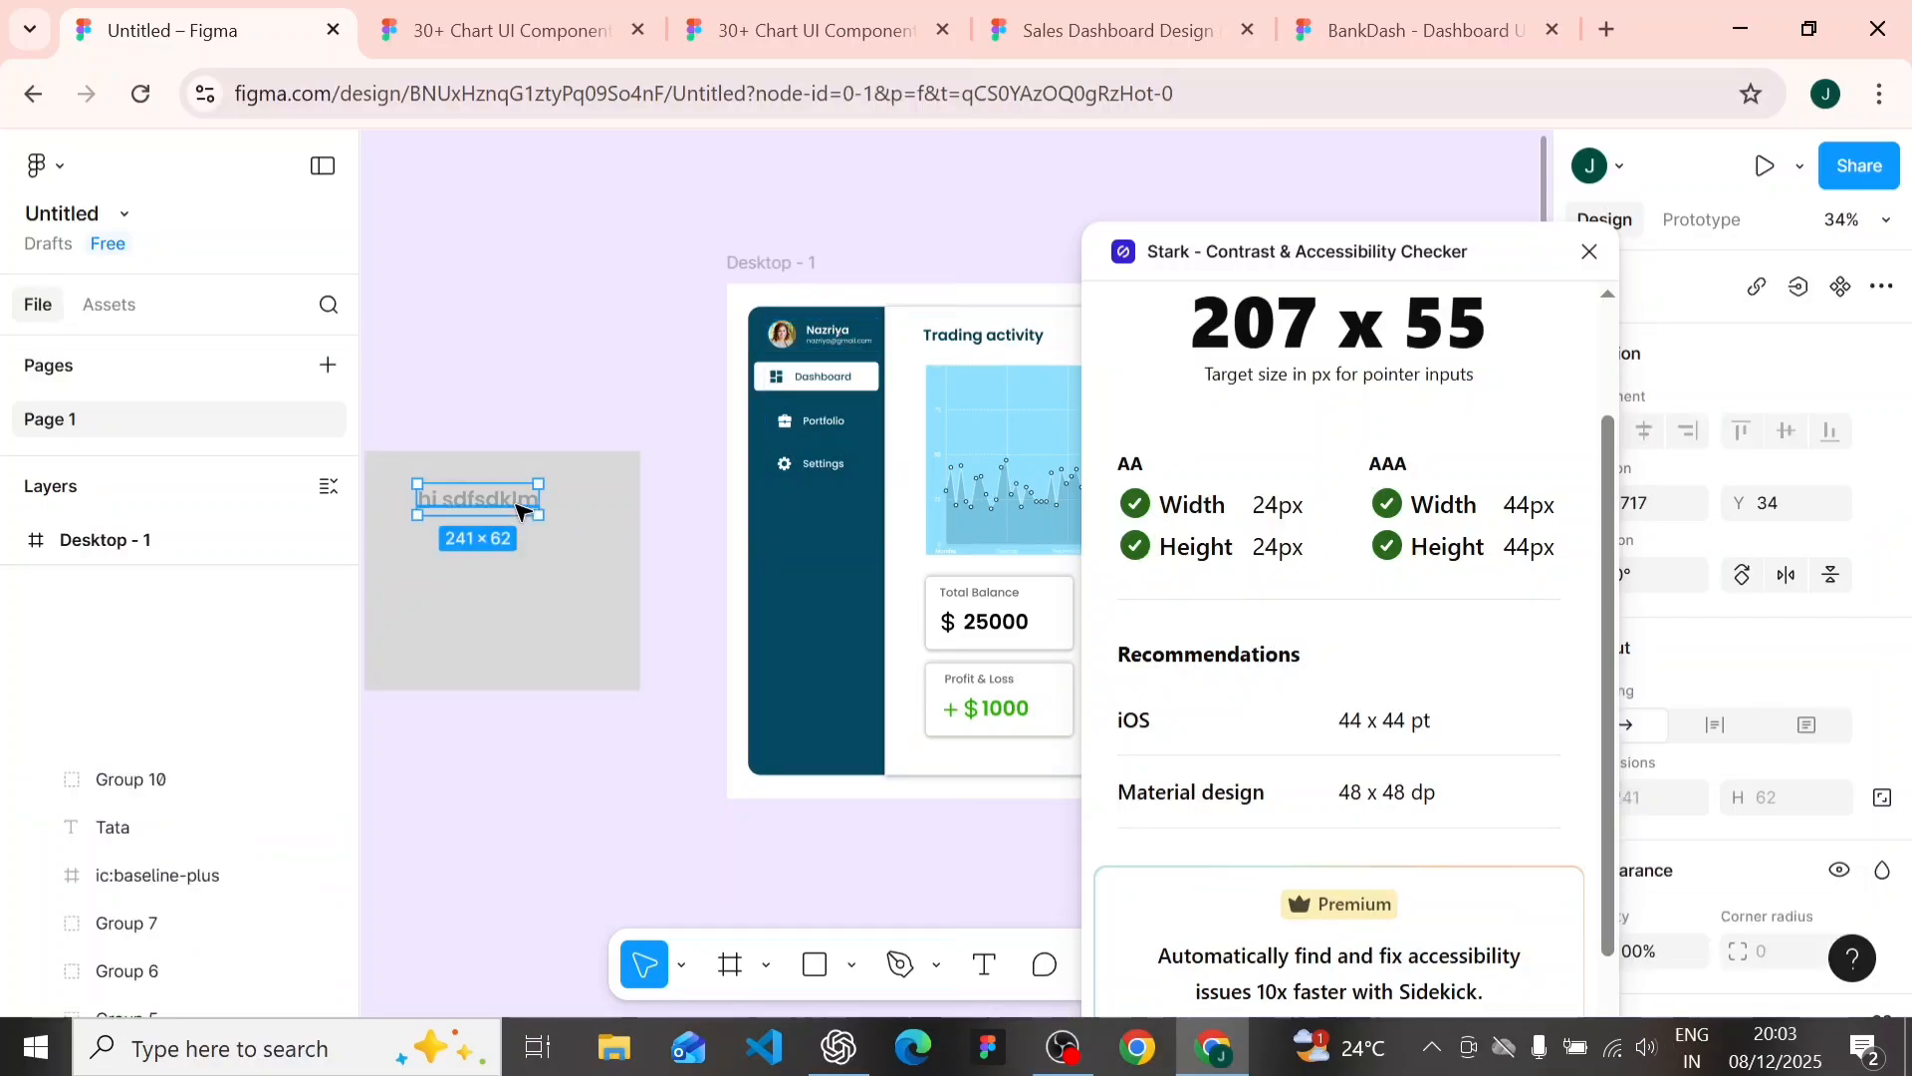
pyautogui.click(456, 461)
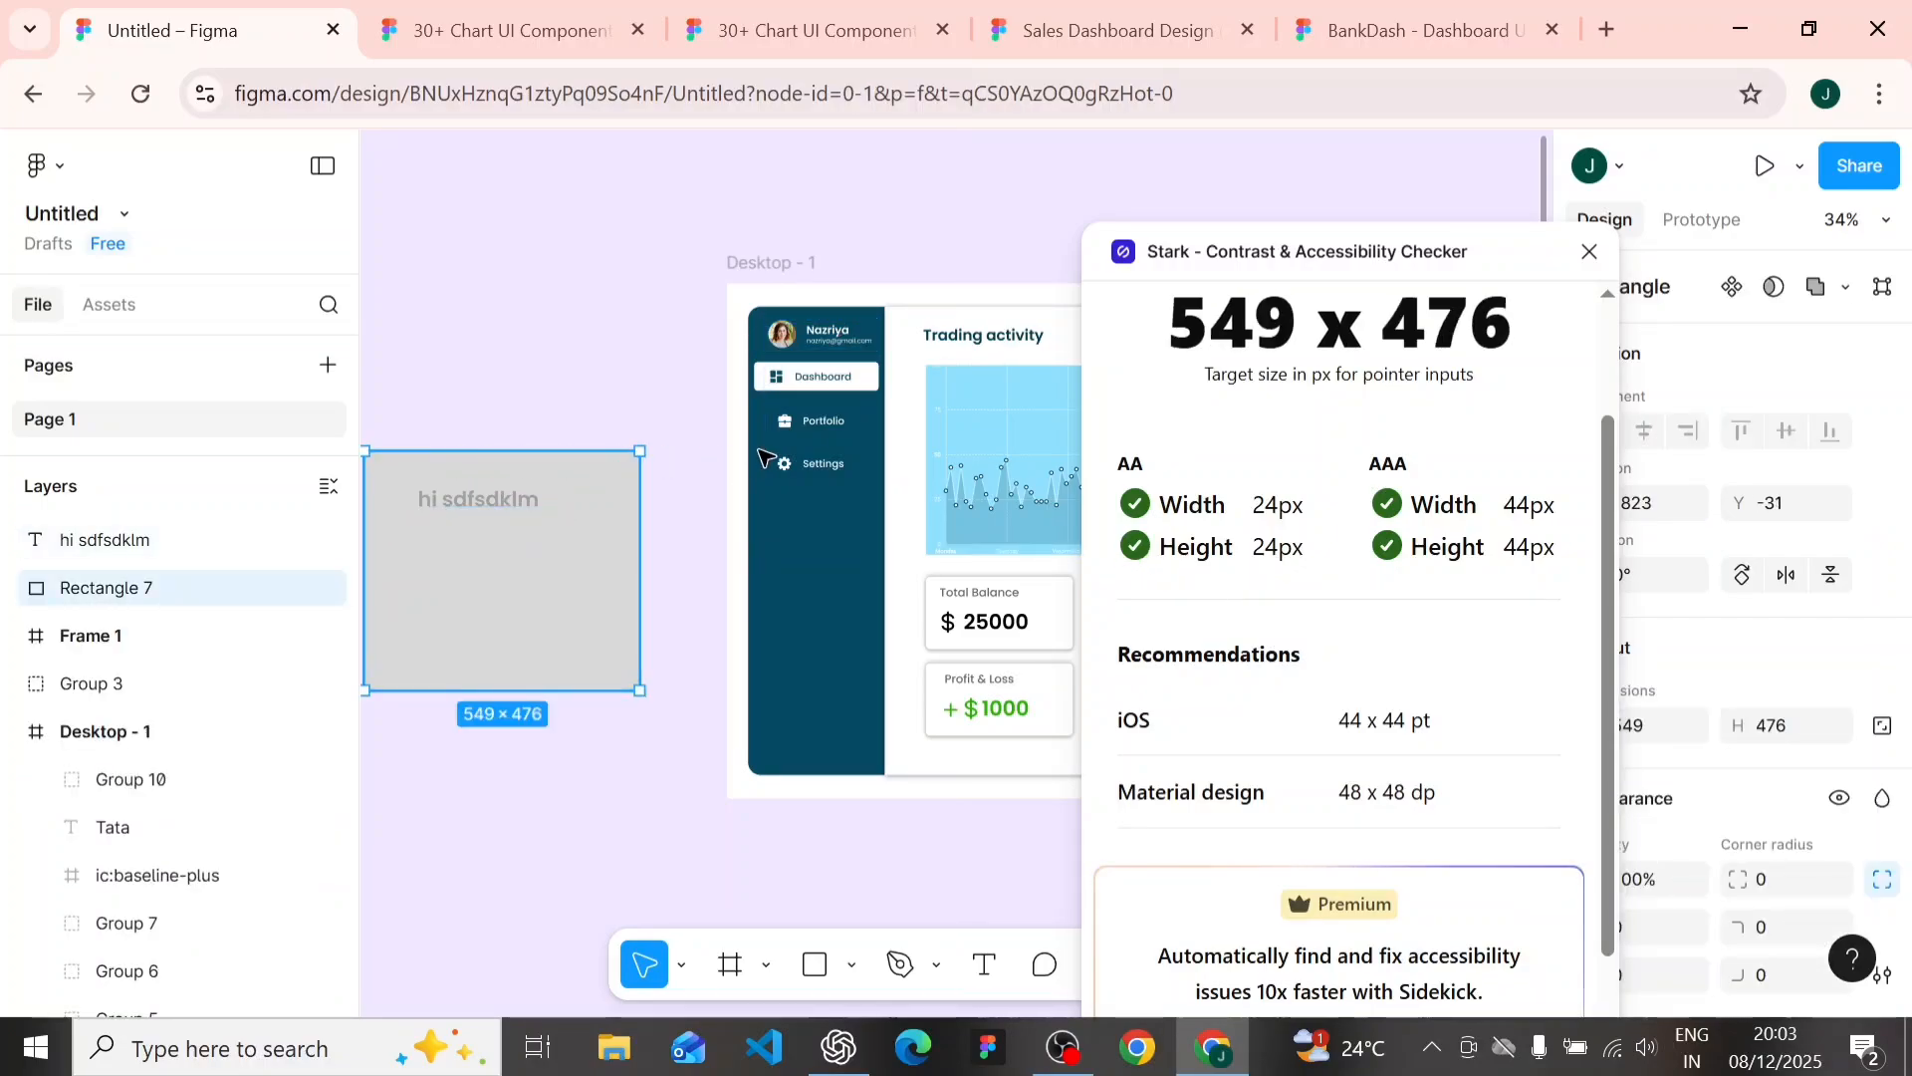
pyautogui.click(803, 383)
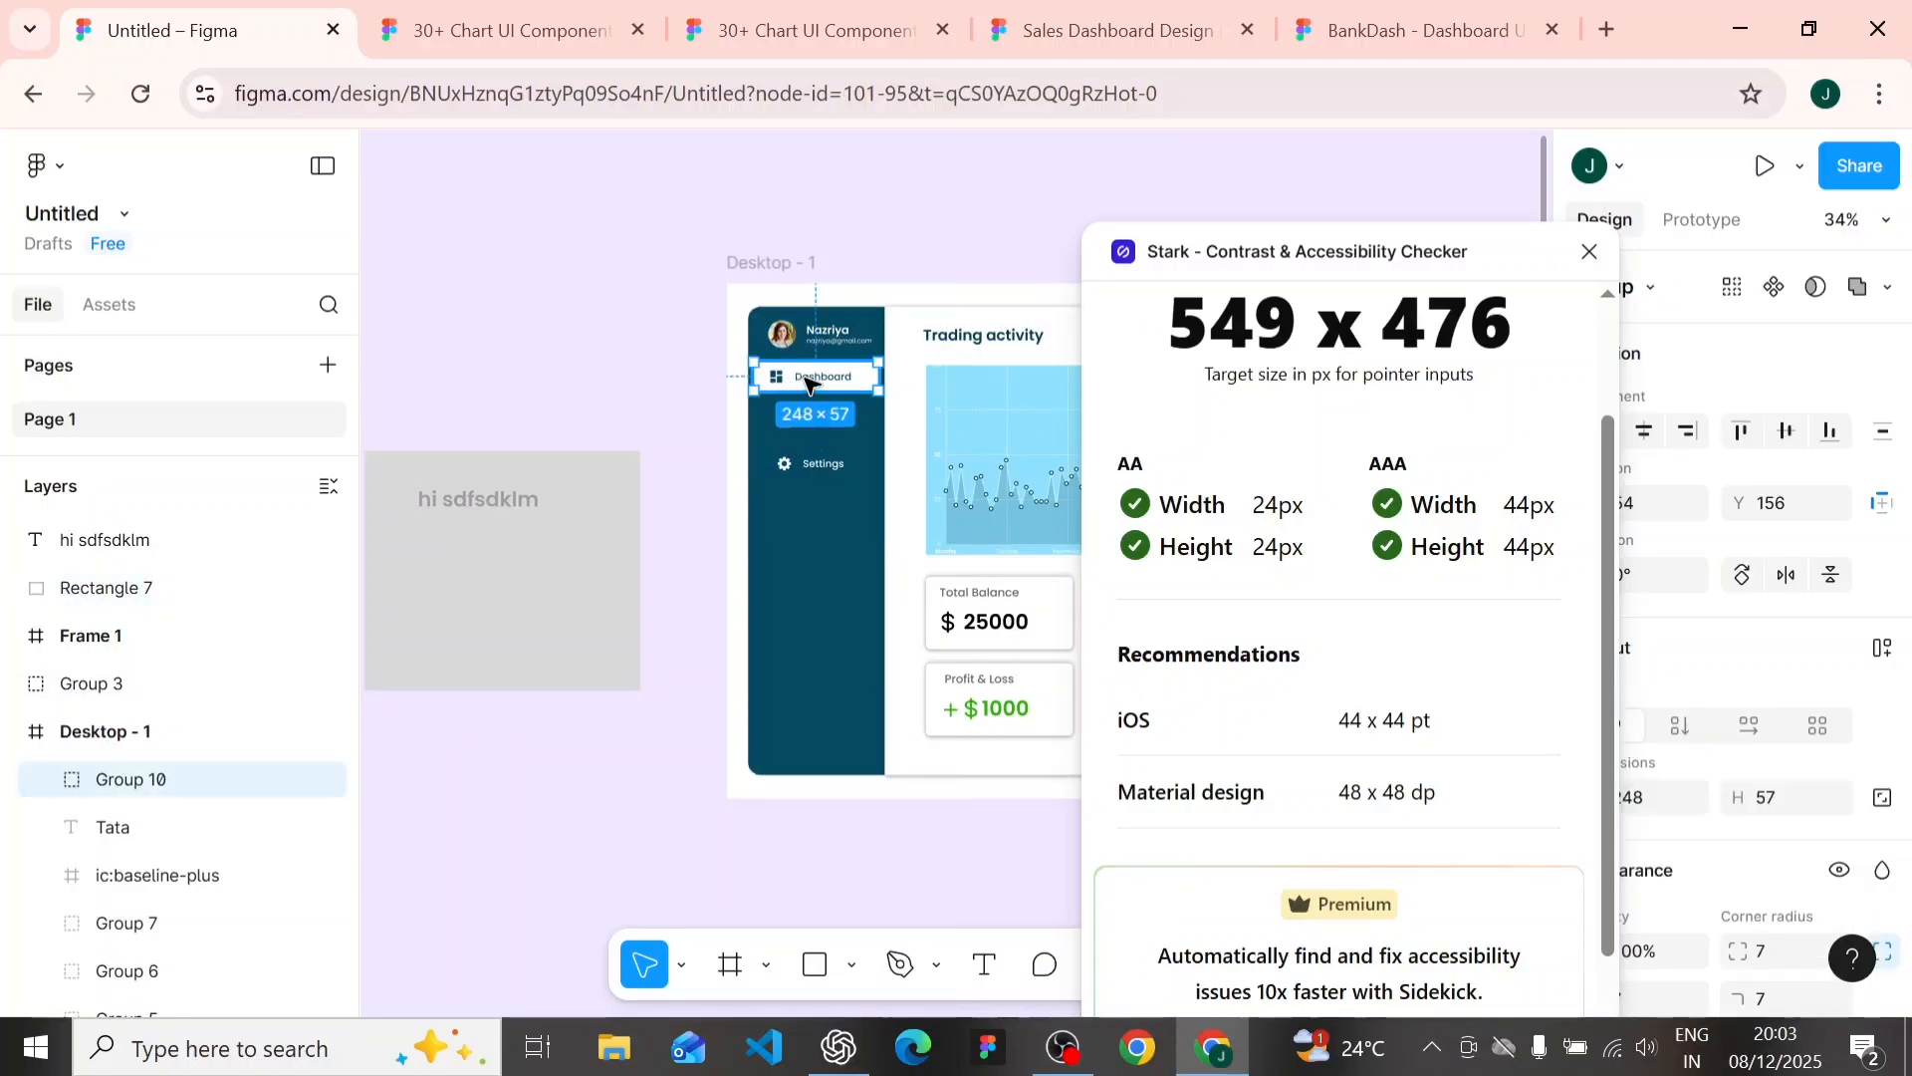
pyautogui.scroll(-1, 1221, 544)
pyautogui.scroll(2, 1221, 544)
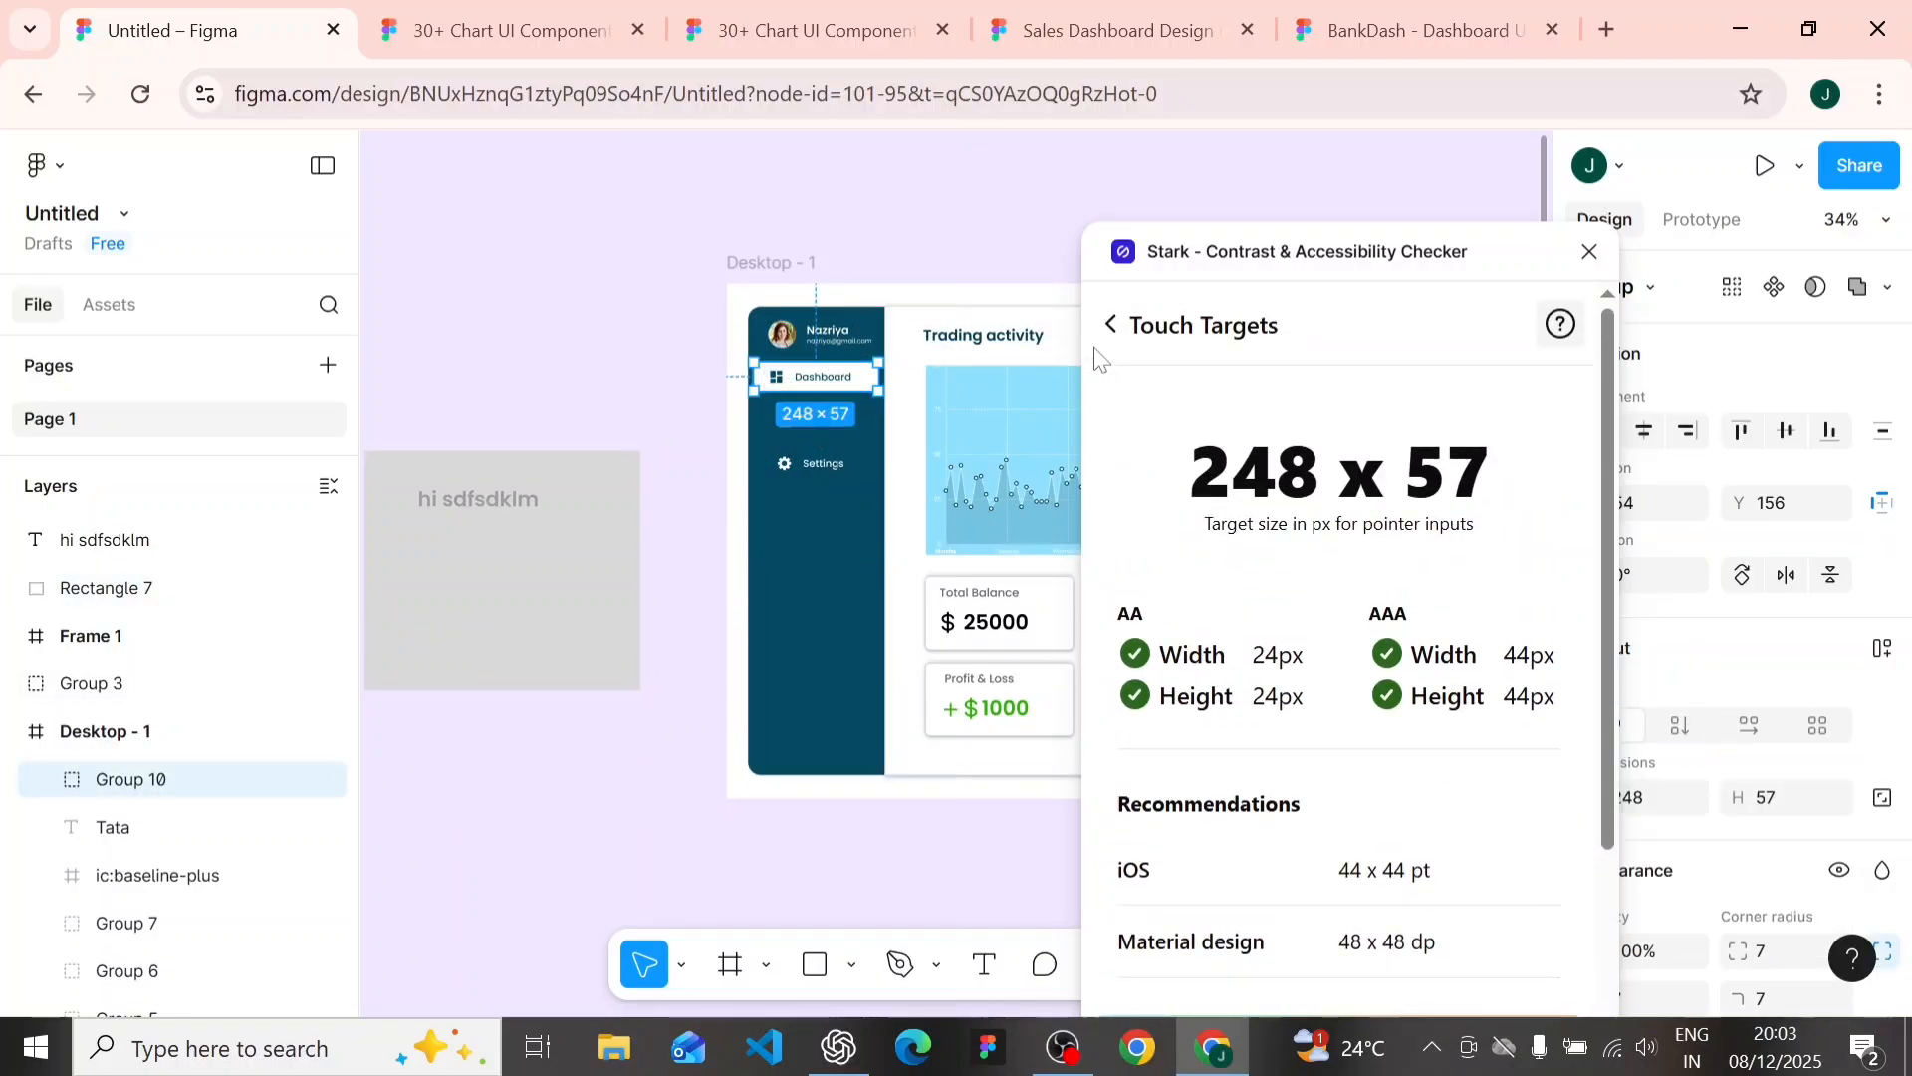
# - Open Stark's Vision Simulator for the Dashboard button and look through its color-blind and other vision simulations
pyautogui.click(1108, 326)
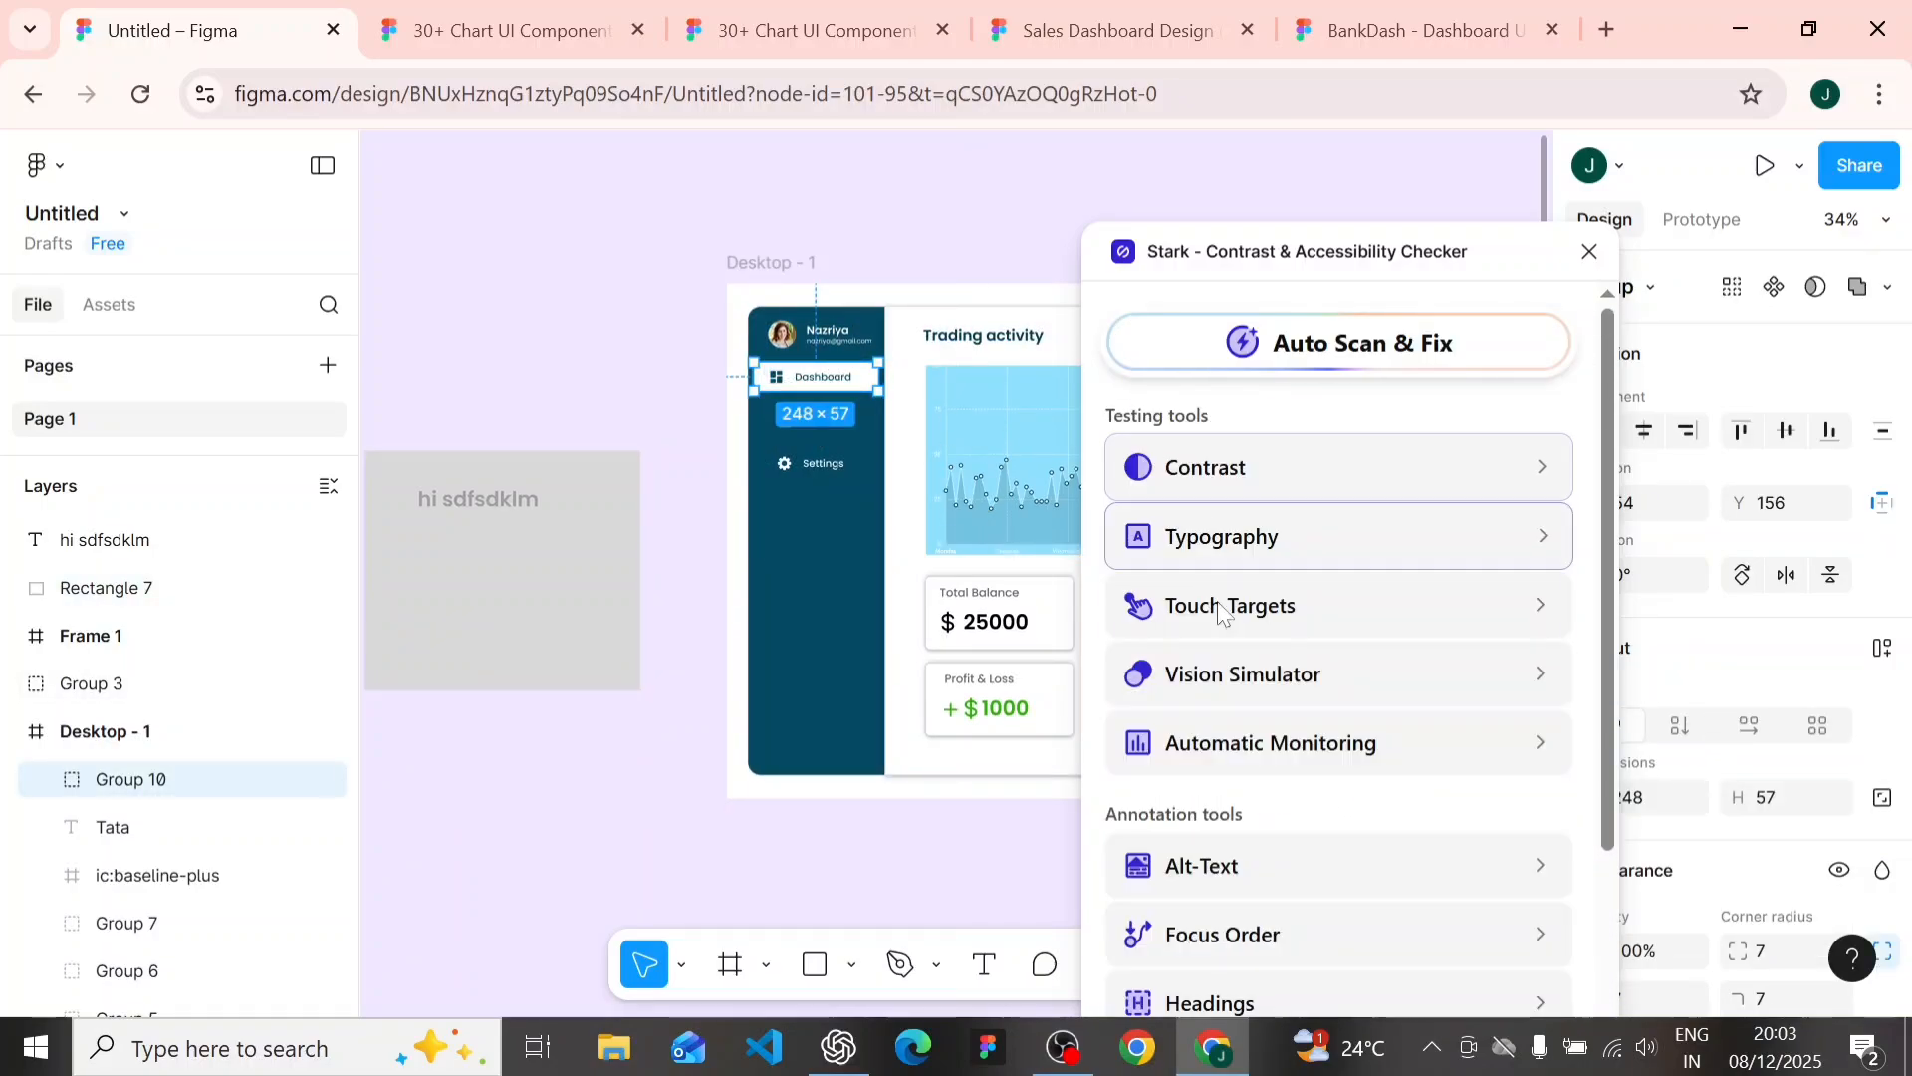
pyautogui.click(1238, 695)
pyautogui.click(1317, 588)
pyautogui.scroll(-2, 1319, 589)
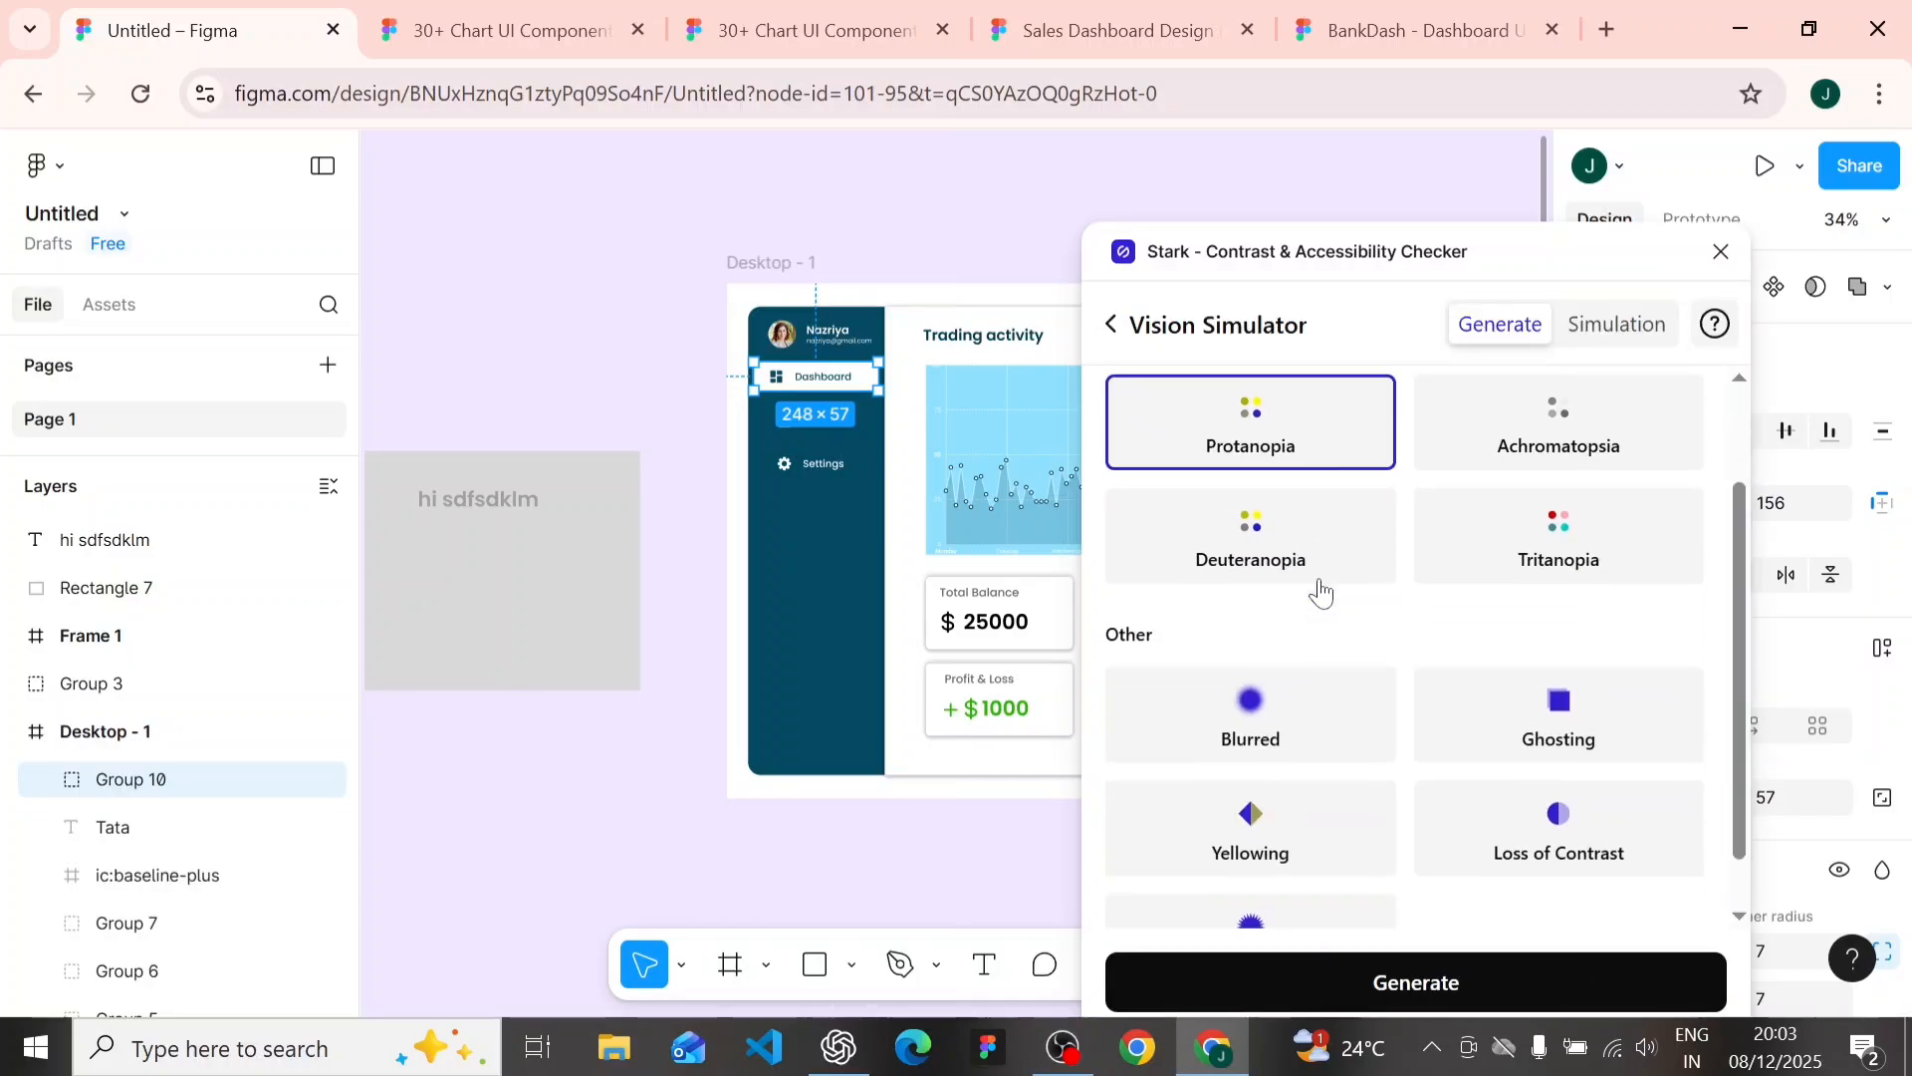
pyautogui.scroll(3, 1323, 589)
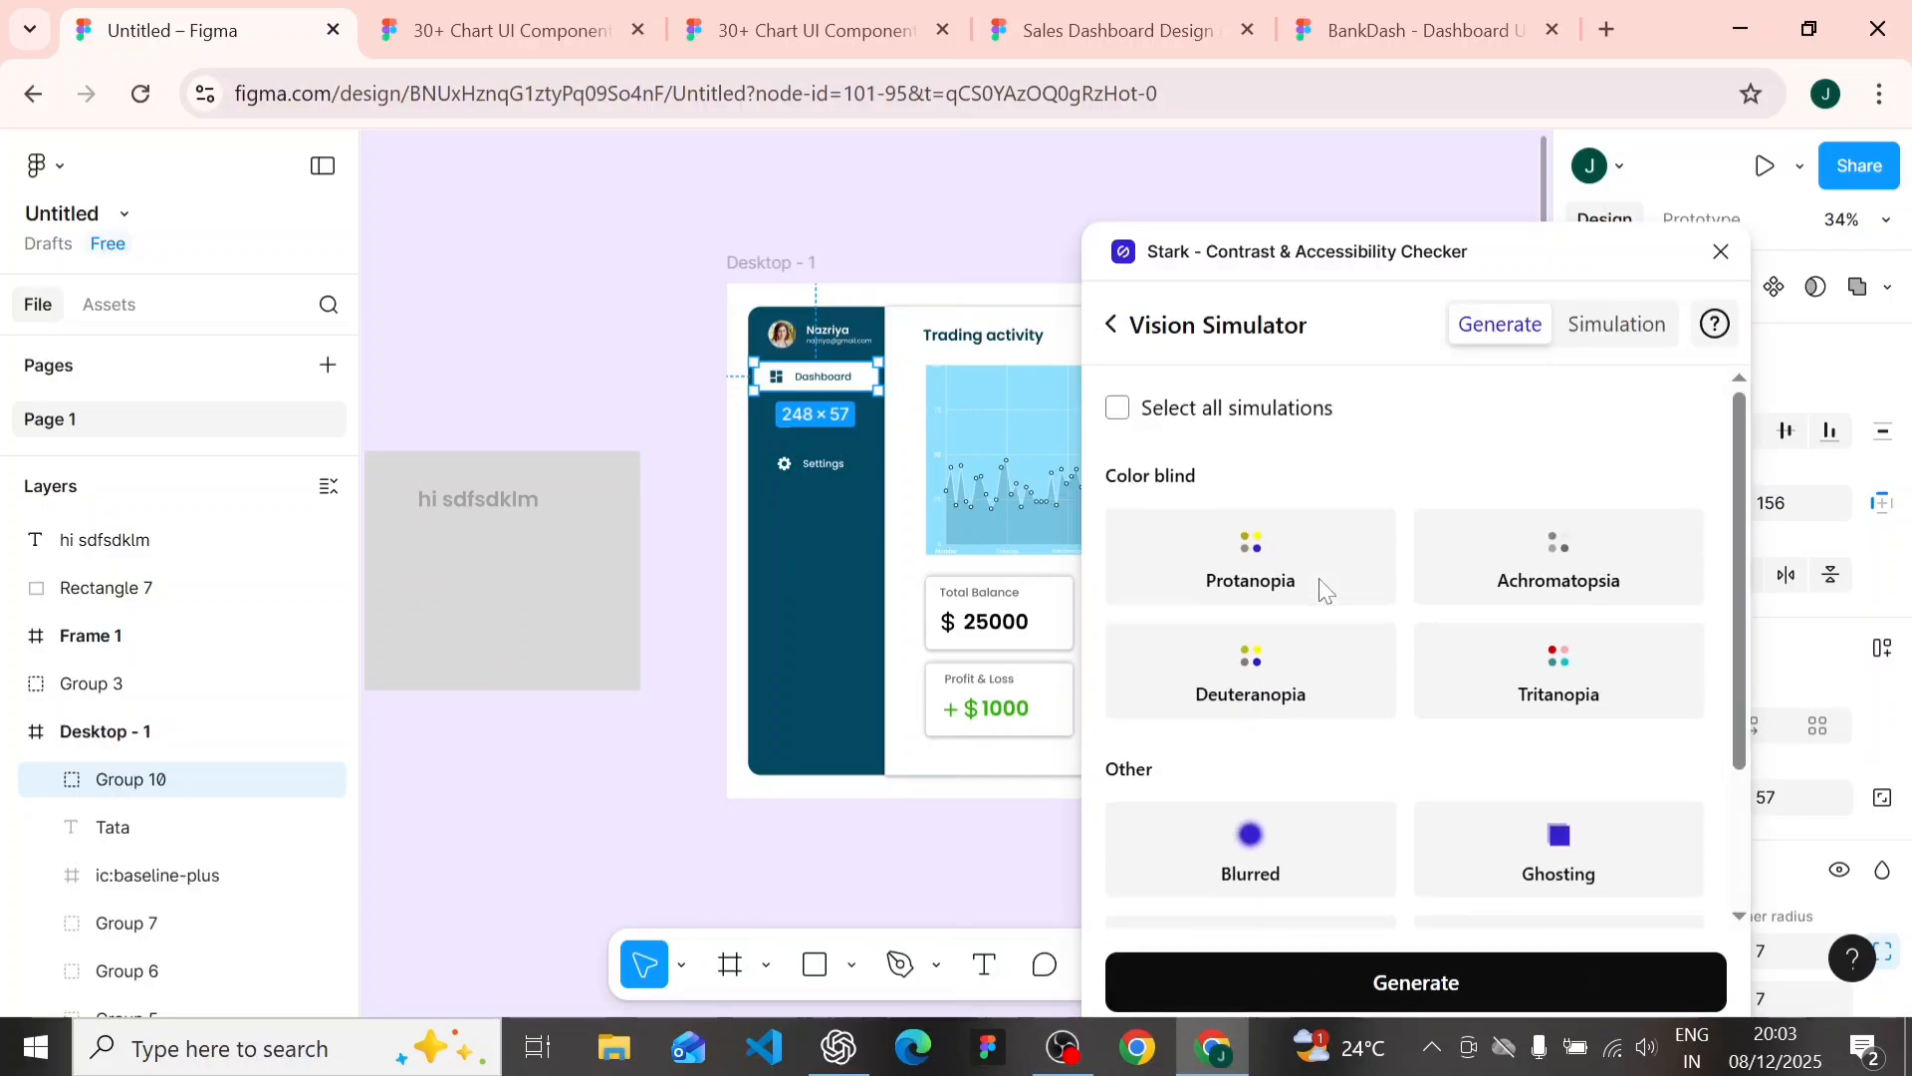
pyautogui.scroll(-2, 1250, 647)
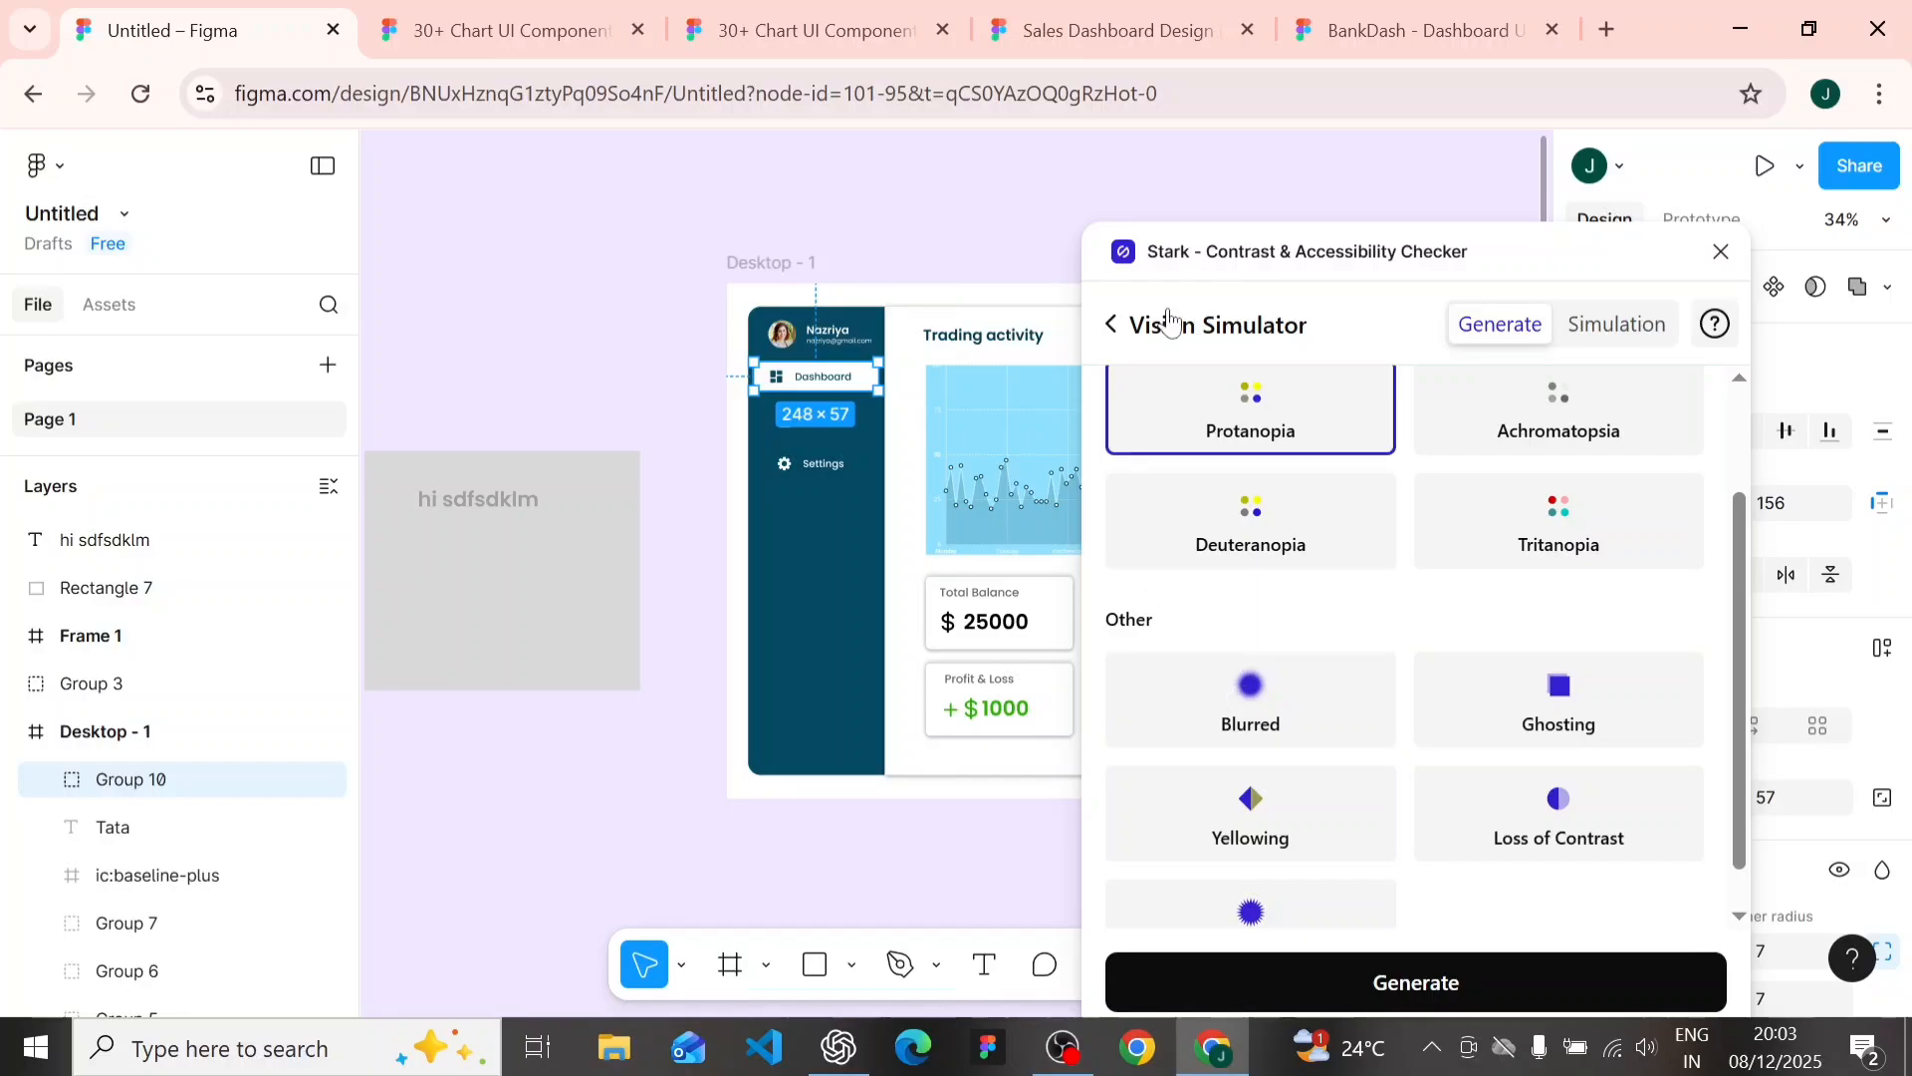
# - Return to Stark's tool list, look through its annotation tools and close the plugin
pyautogui.click(1108, 333)
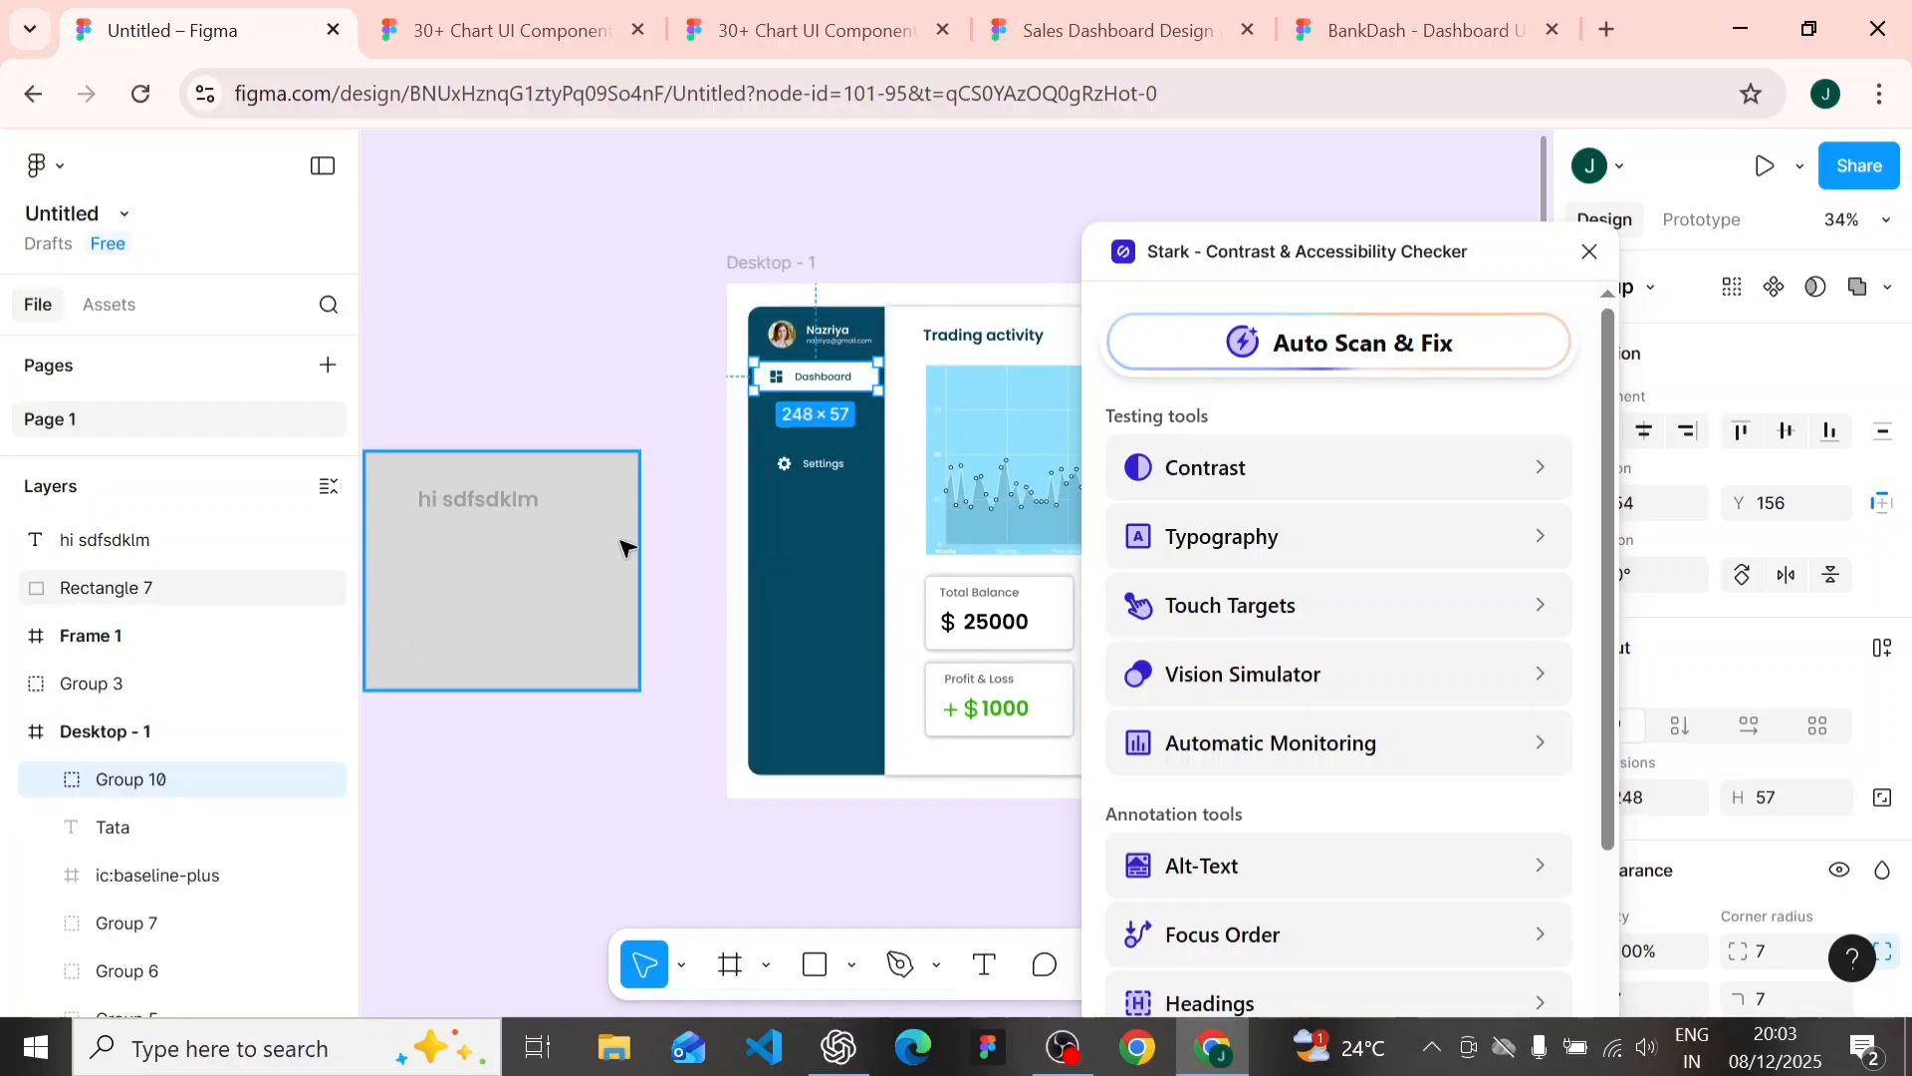
pyautogui.scroll(-3, 1424, 644)
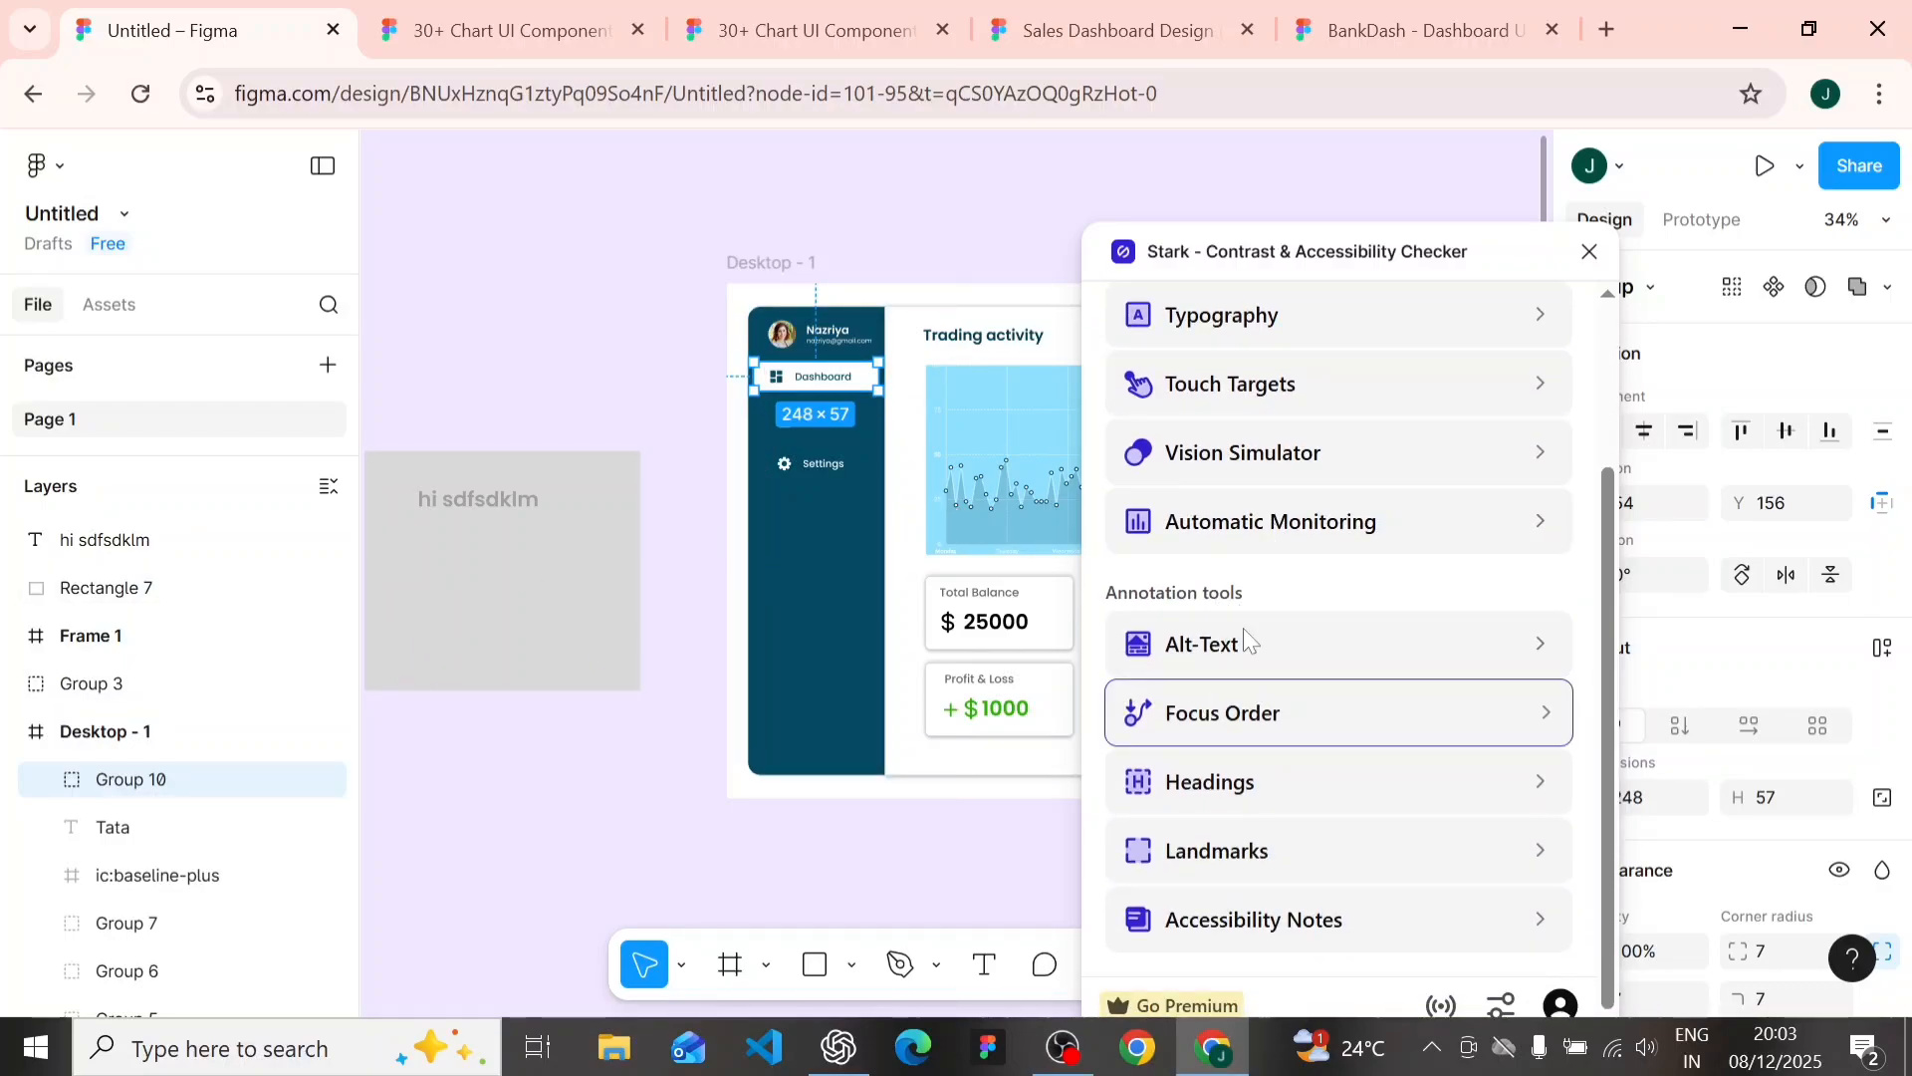
pyautogui.click(798, 247)
pyautogui.scroll(-3, 798, 247)
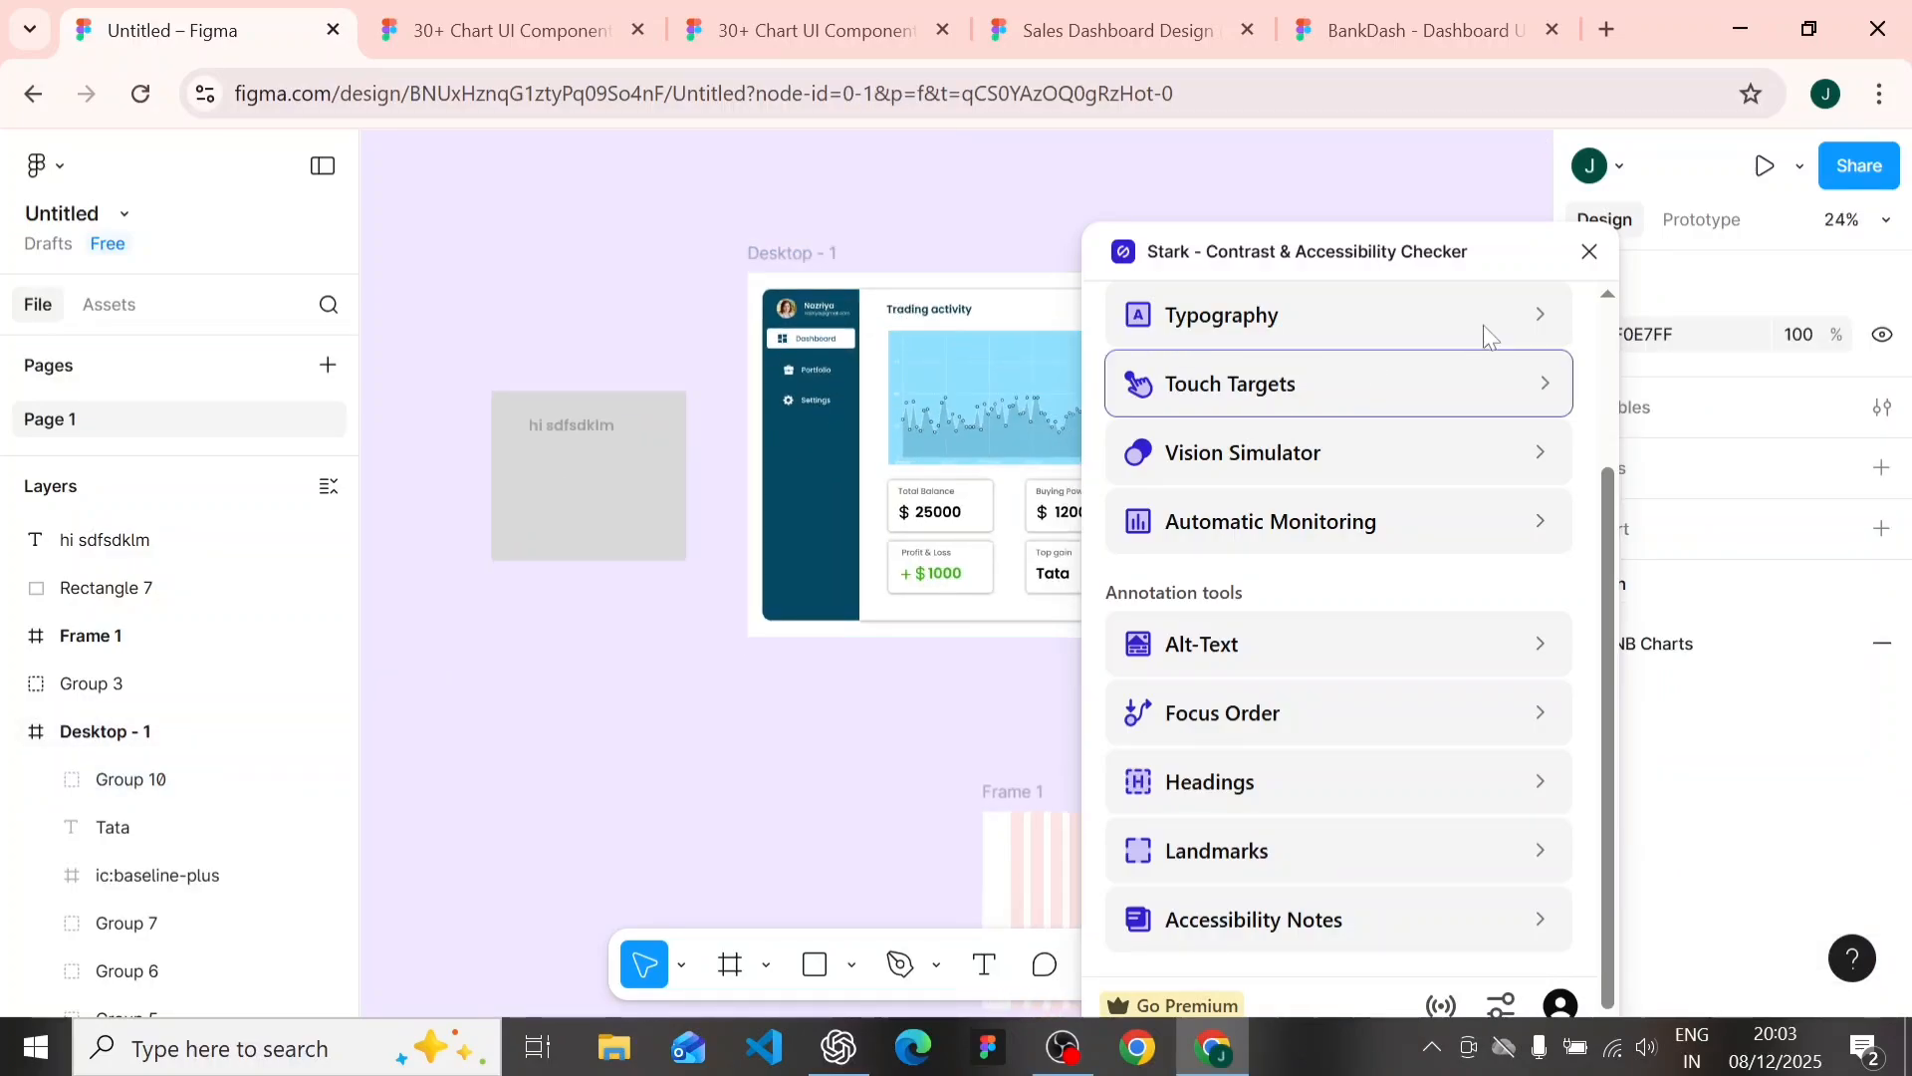
pyautogui.click(1588, 253)
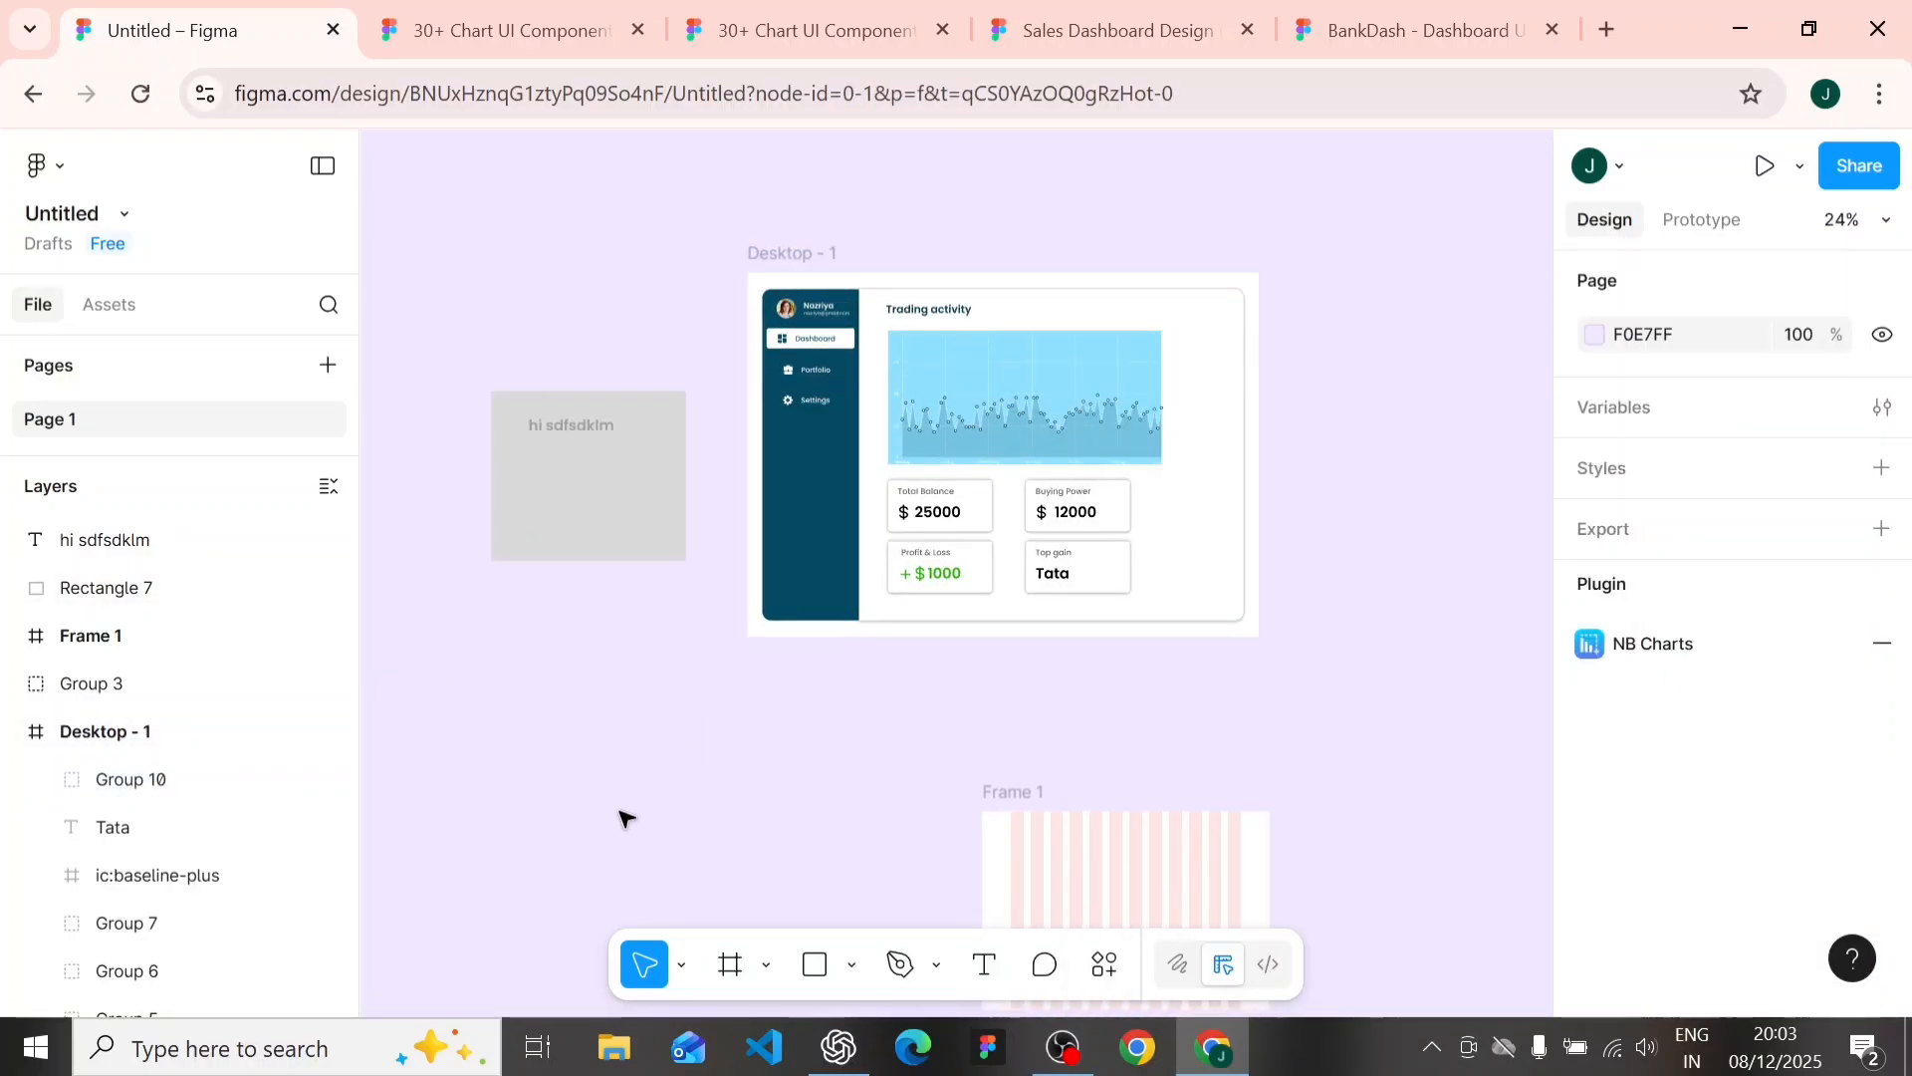
# - Draw a rectangle about 915 × 820 below the gray sample and fill it with light red, about FF7C7C
pyautogui.scroll(2, 610, 794)
pyautogui.click(815, 964)
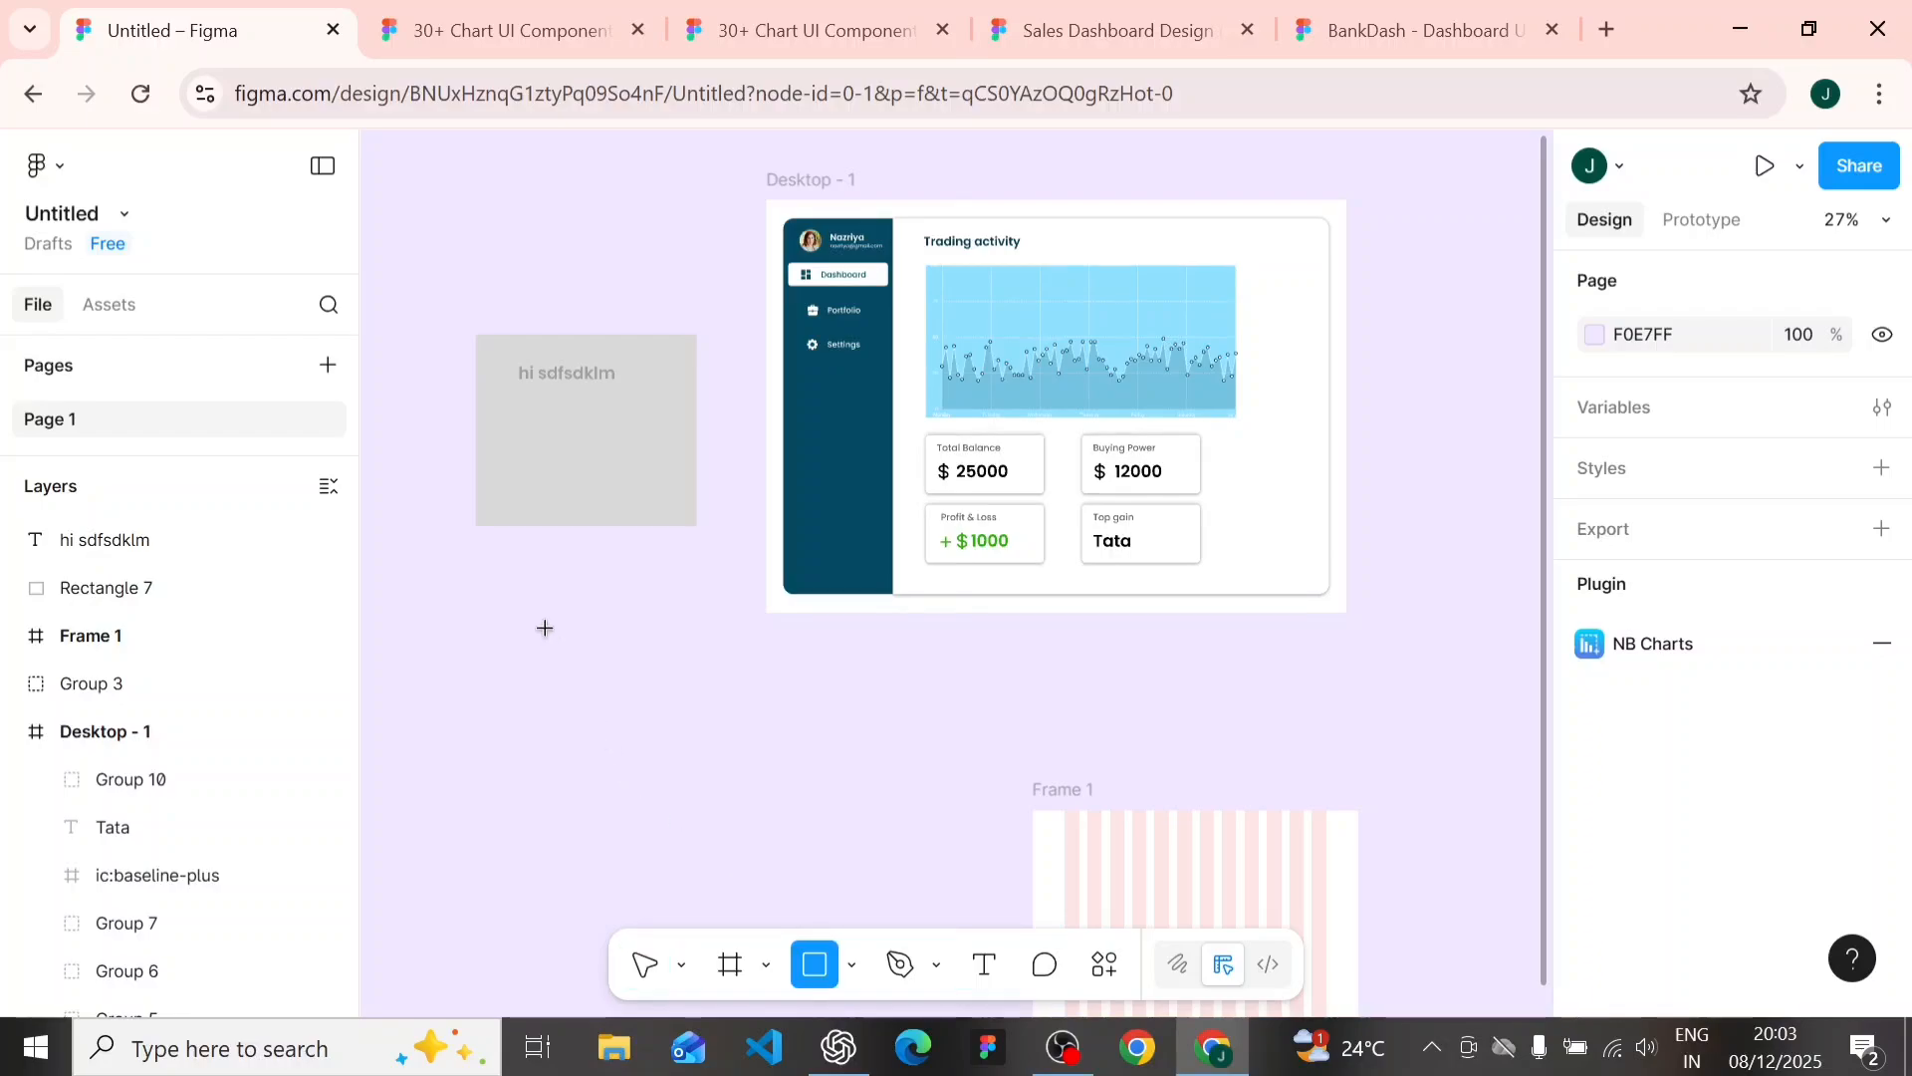
pyautogui.moveTo(498, 592)
pyautogui.mouseDown()
pyautogui.moveTo(866, 862)
pyautogui.moveTo(866, 923)
pyautogui.mouseUp()
pyautogui.scroll(-3, 1640, 765)
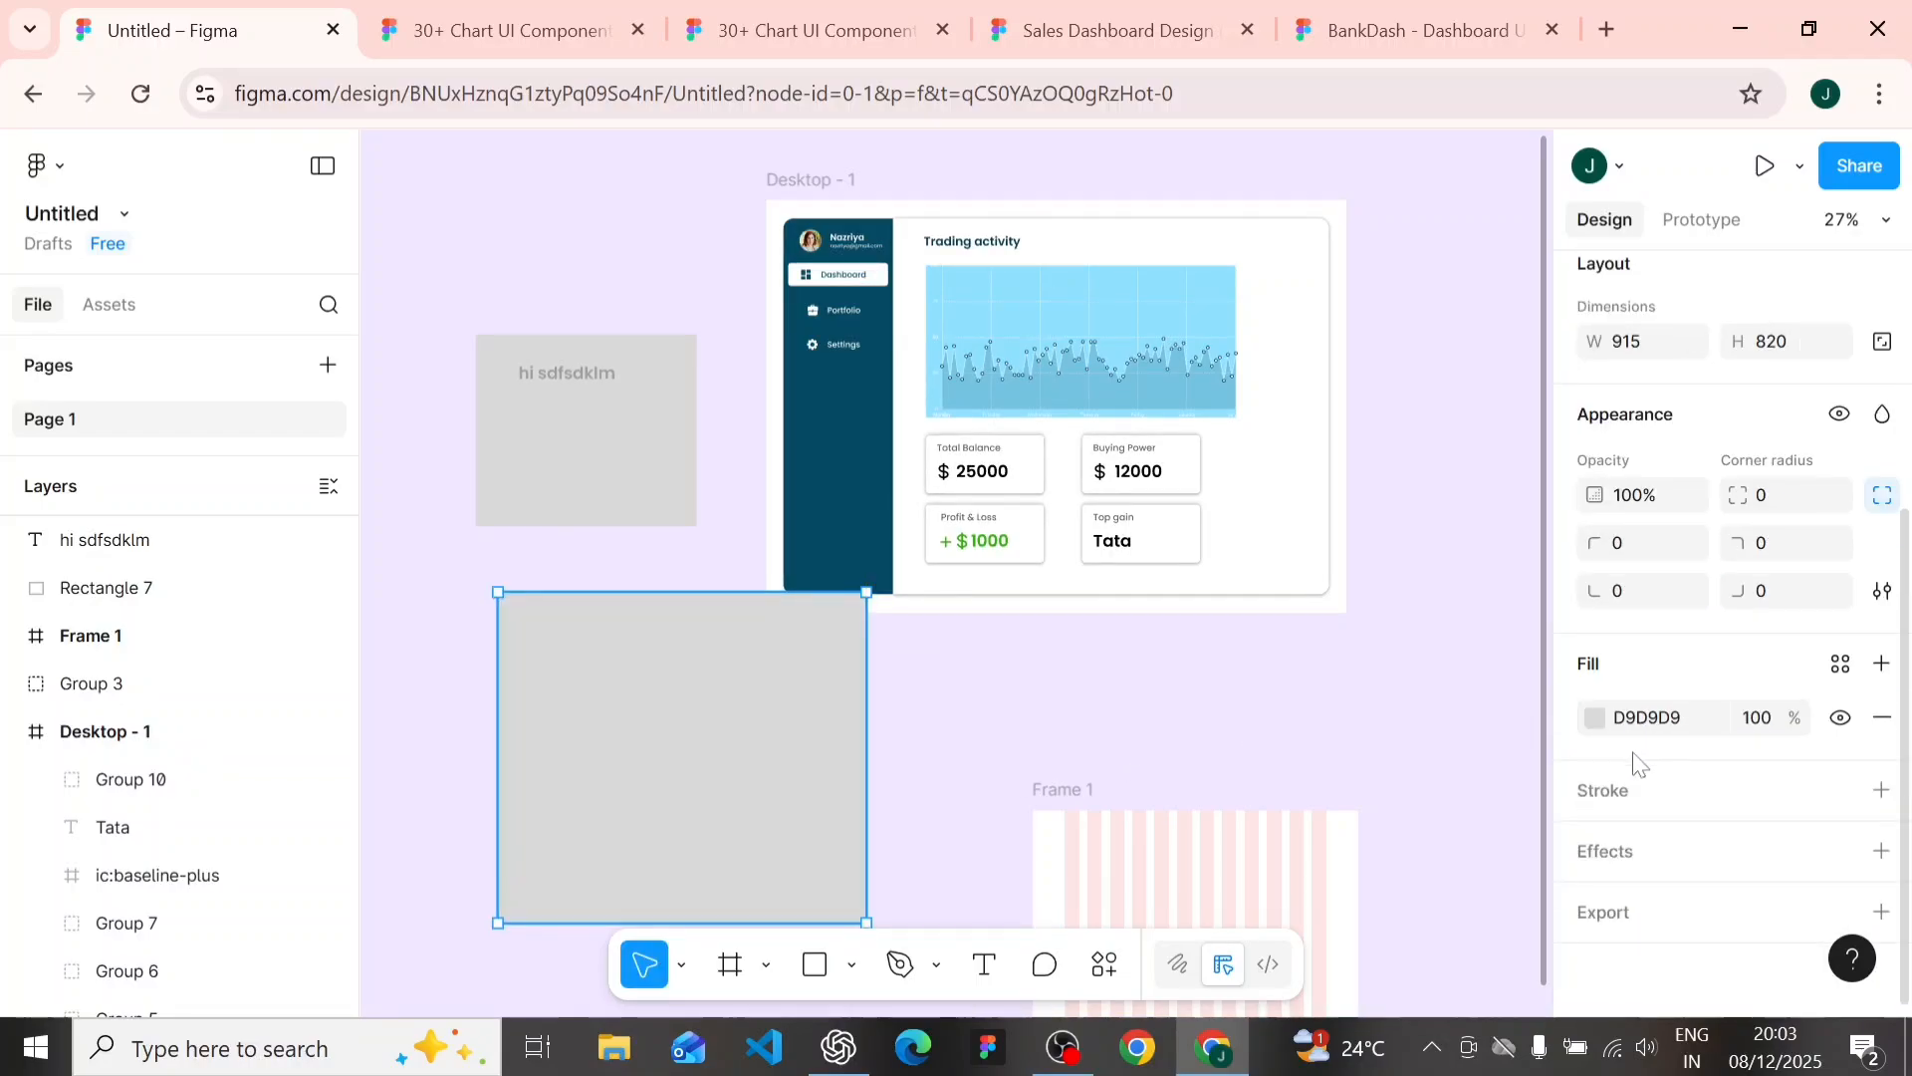
pyautogui.click(1595, 717)
pyautogui.click(1362, 442)
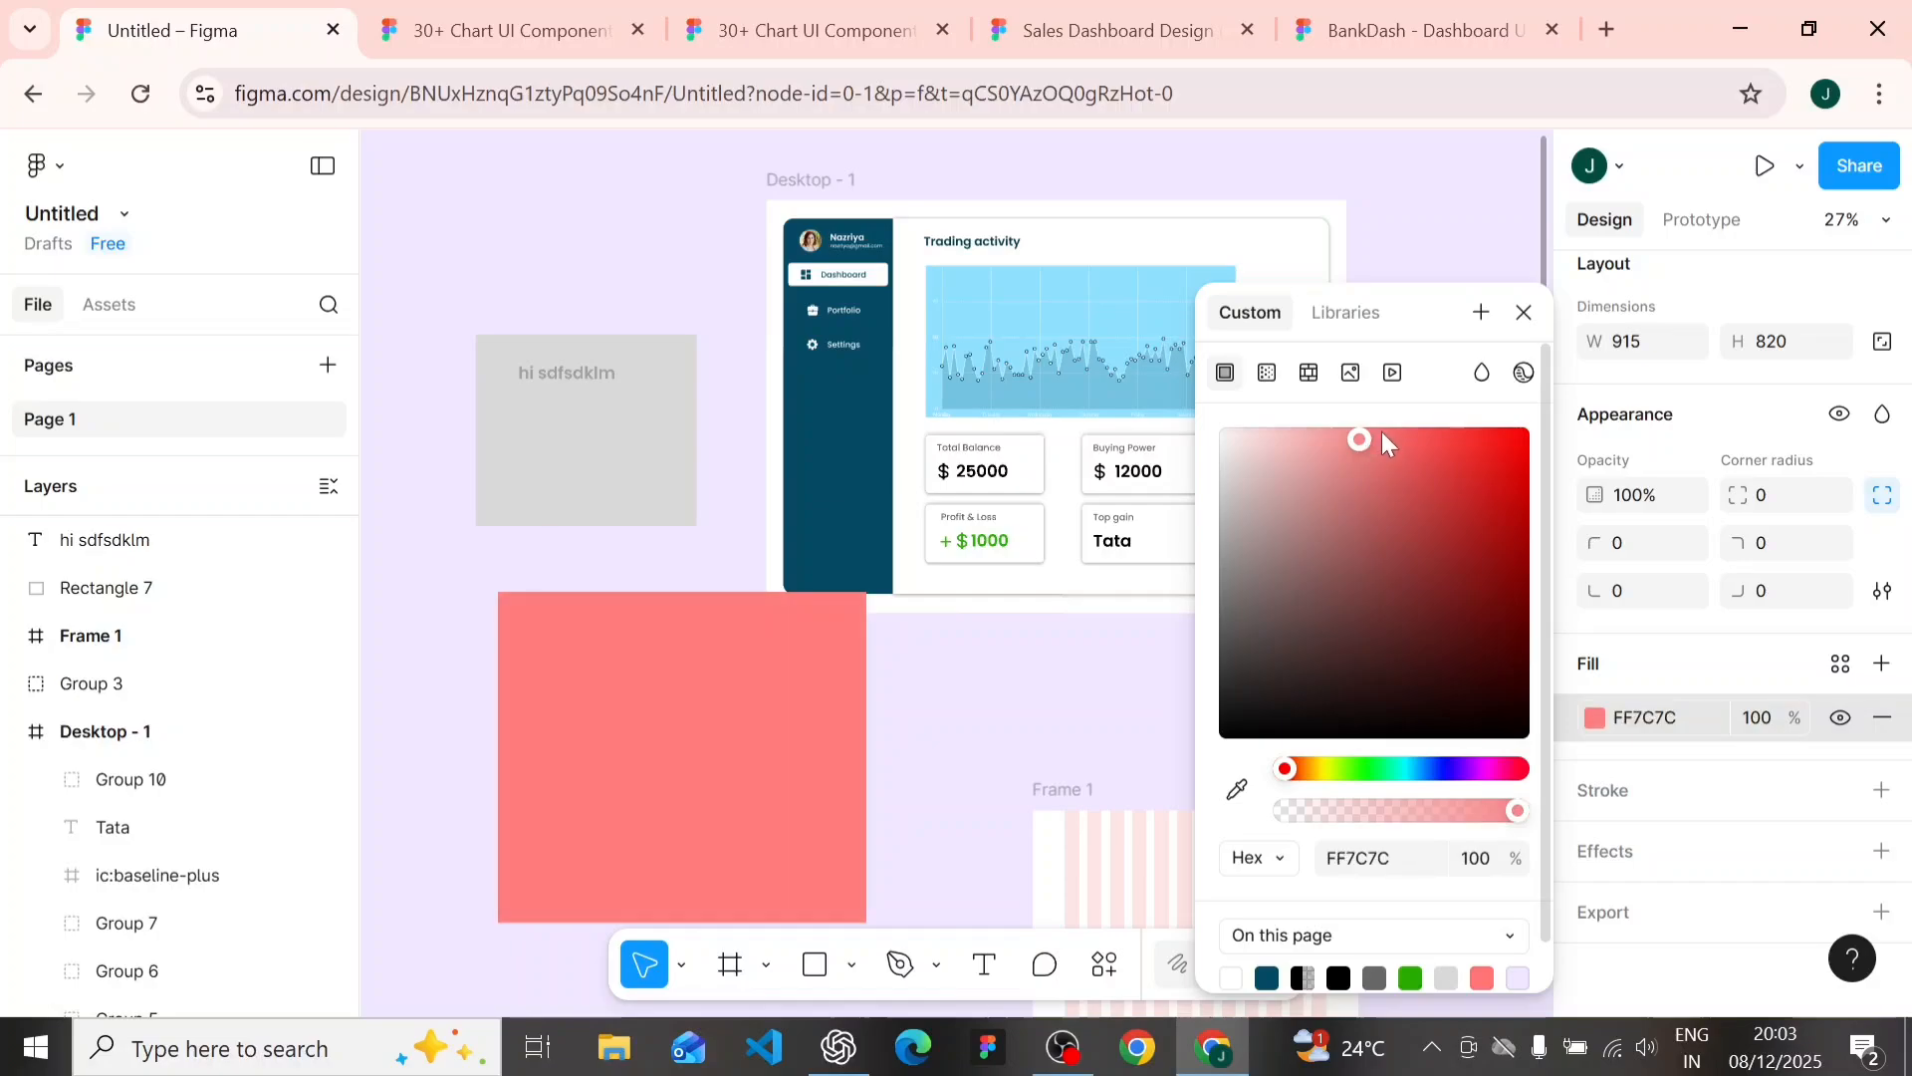
pyautogui.click(1031, 687)
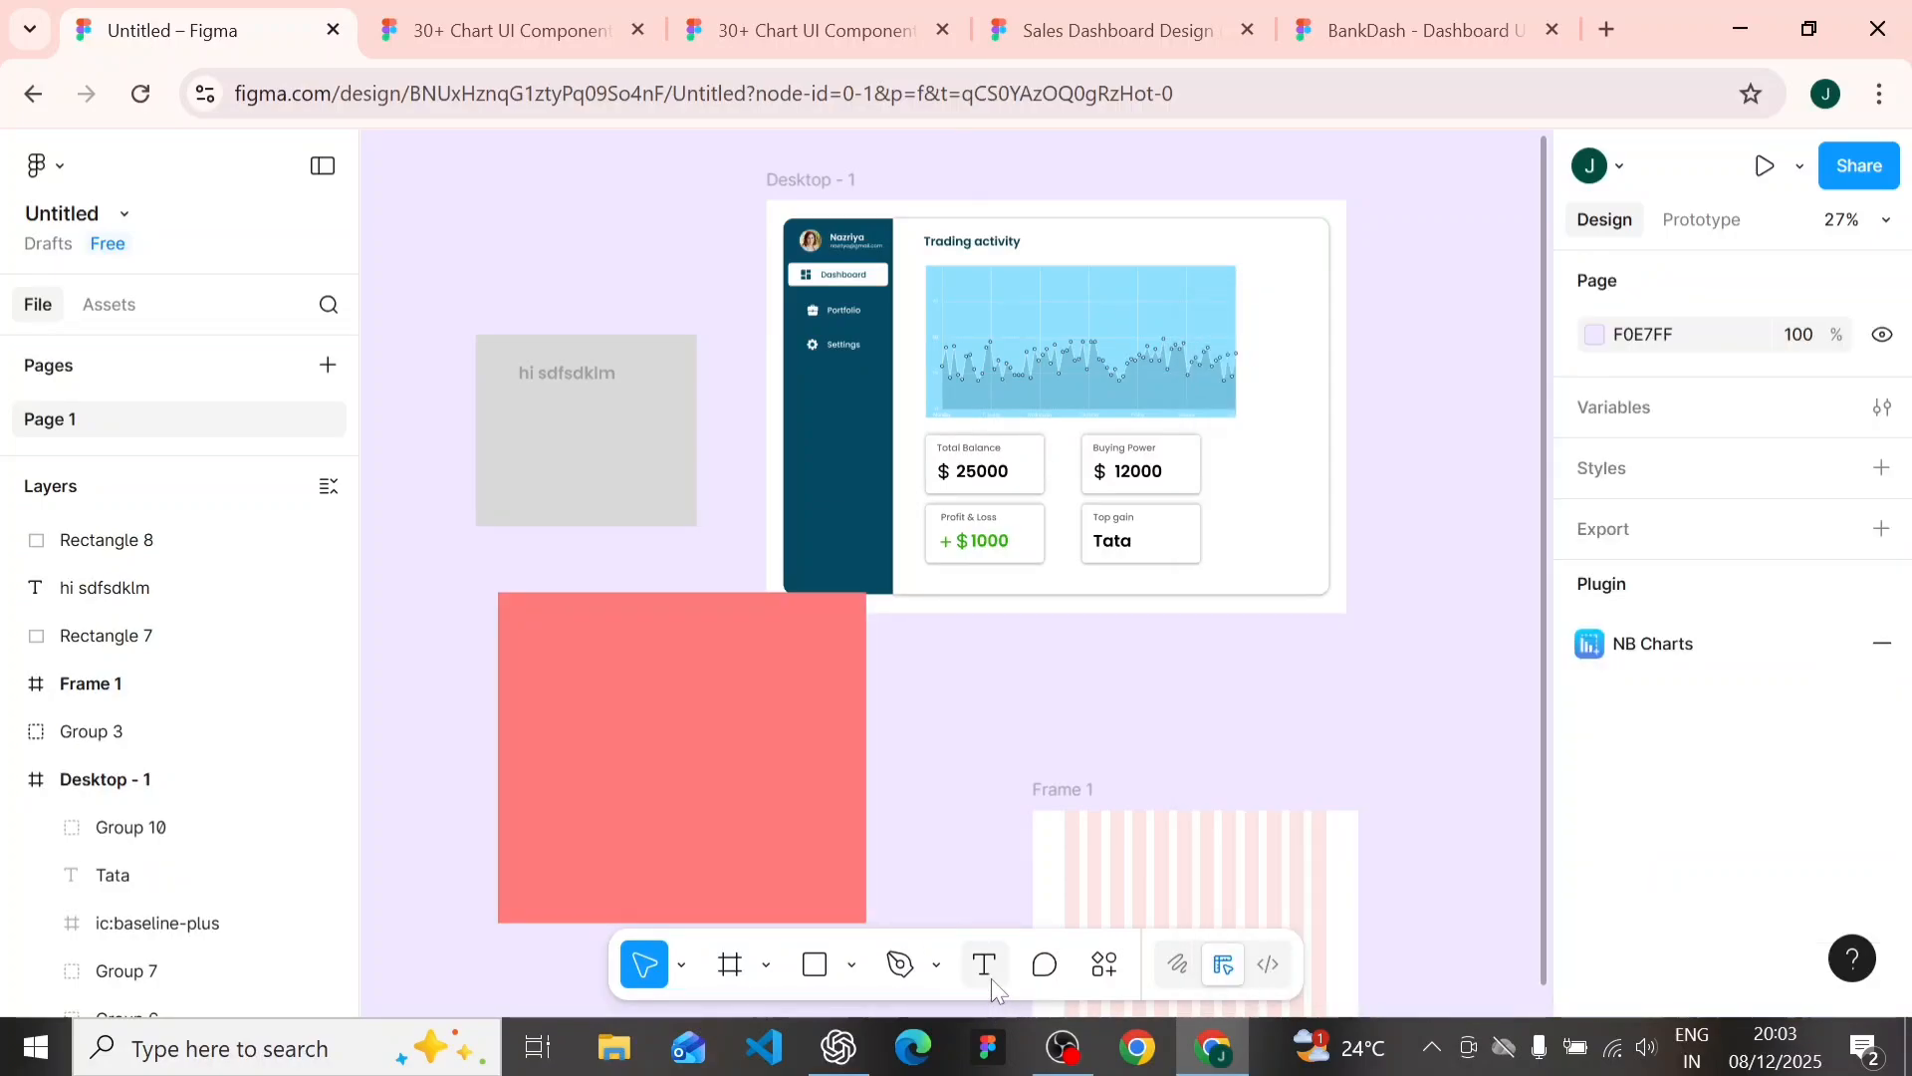
# - Add the text "hello" on the upper part of the red rectangle
pyautogui.click(991, 979)
pyautogui.click(1037, 755)
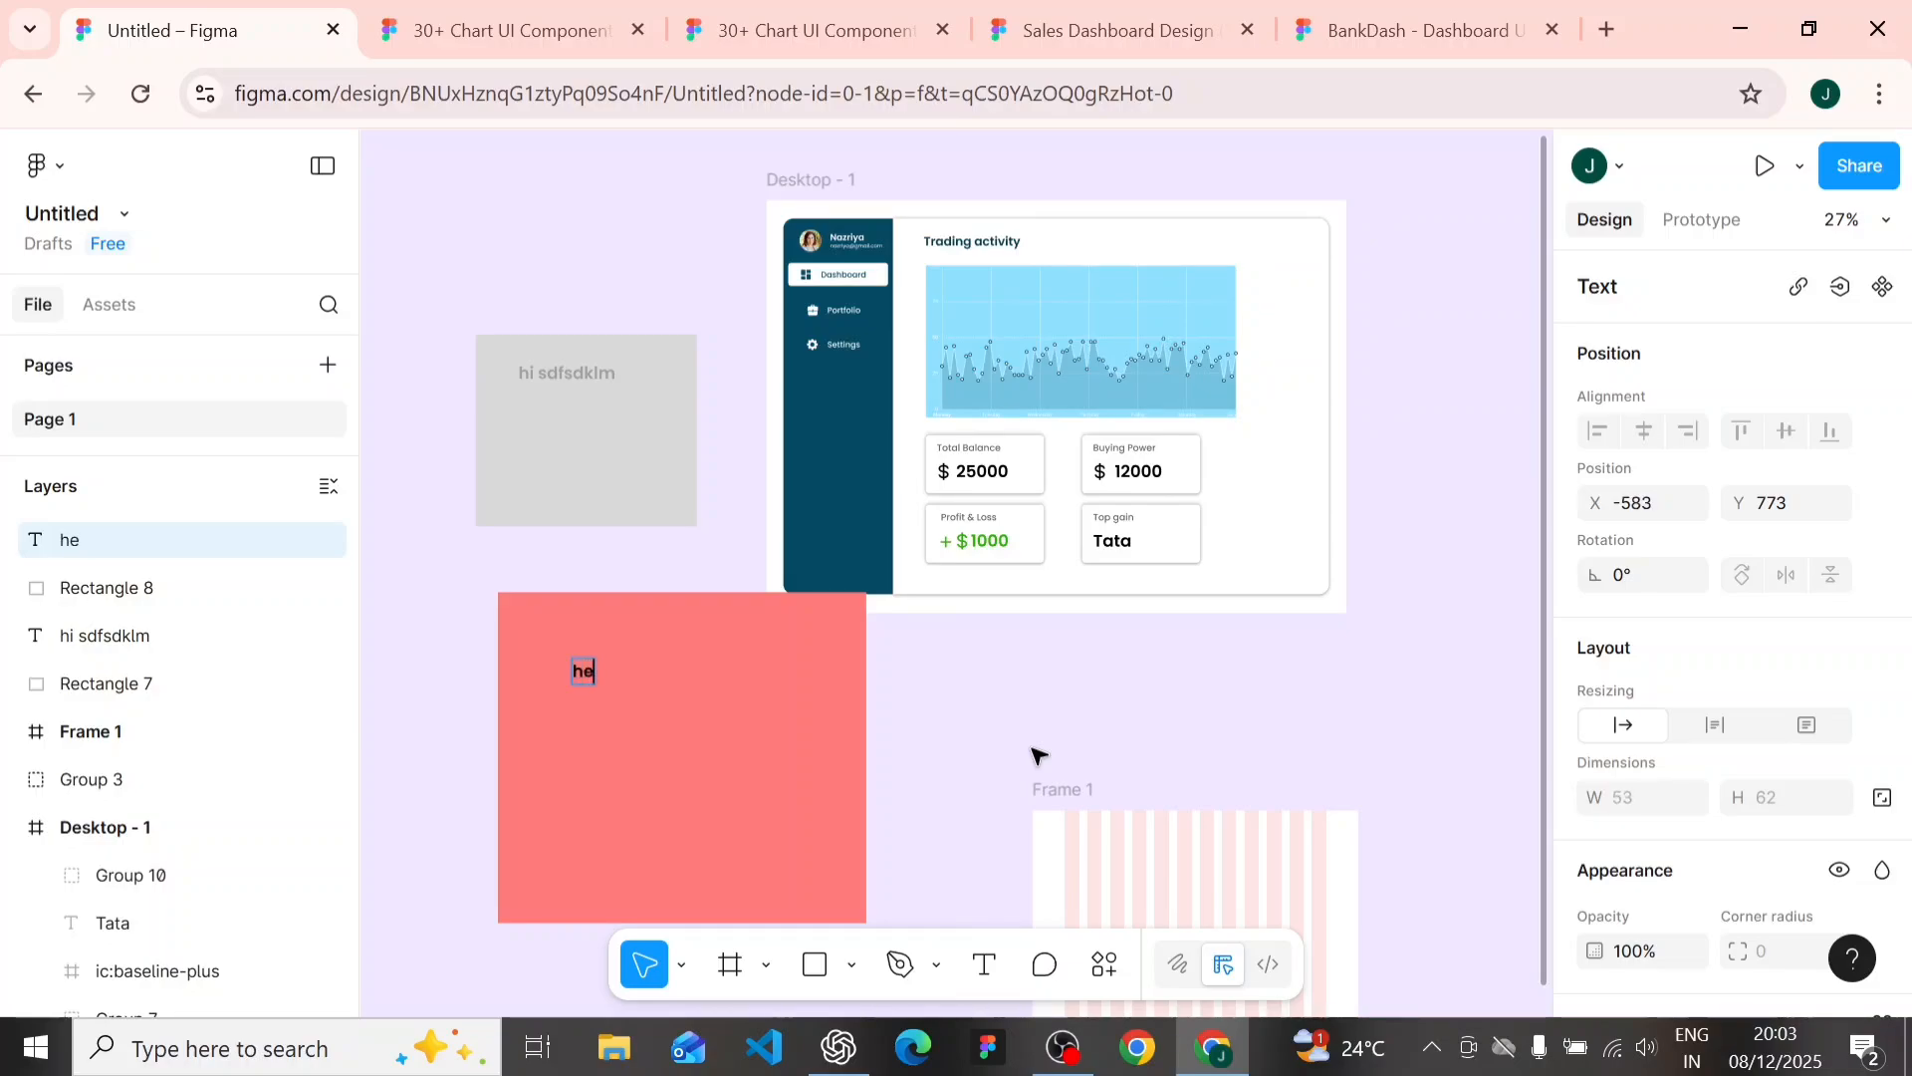
pyautogui.write('hello')
pyautogui.press('Escape')
pyautogui.click(391, 591)
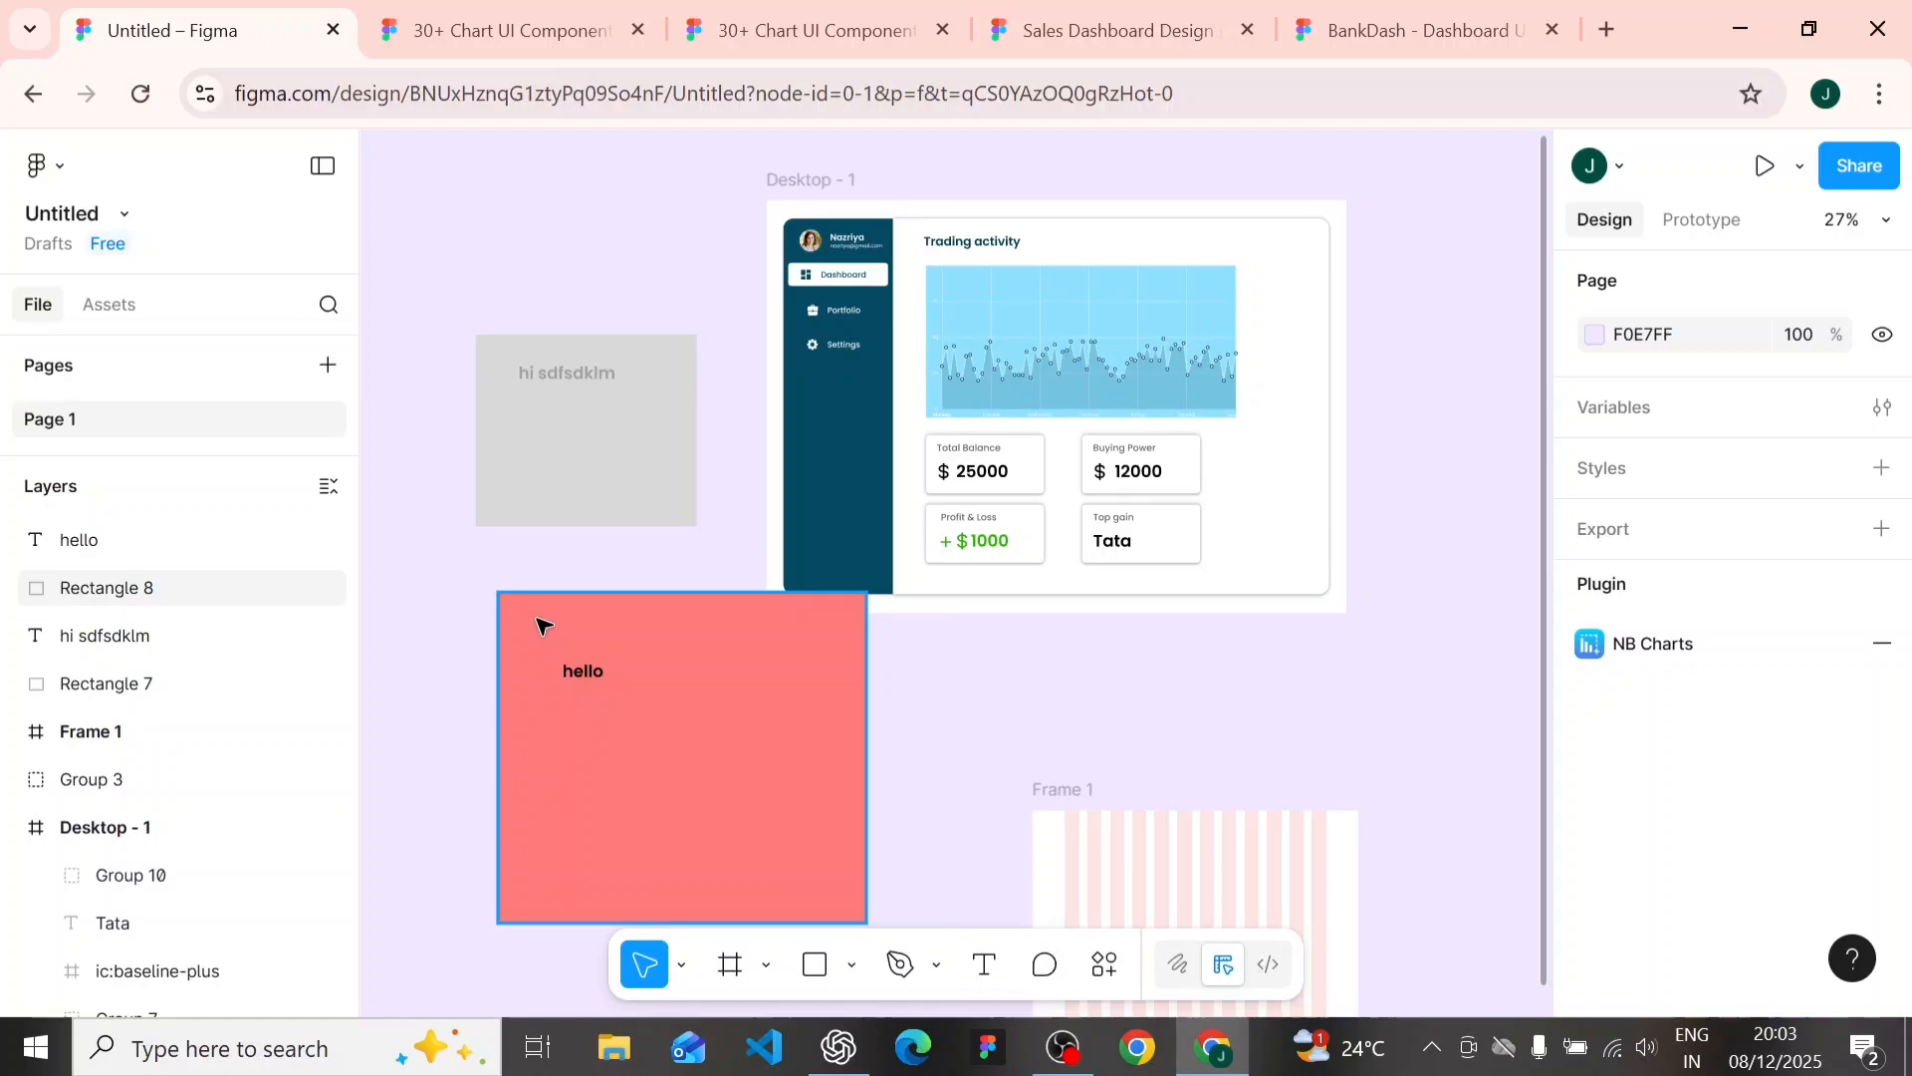
# - Check the contrast of the red rectangle with Stark's Contrast tool and close the plugin
pyautogui.click(538, 625)
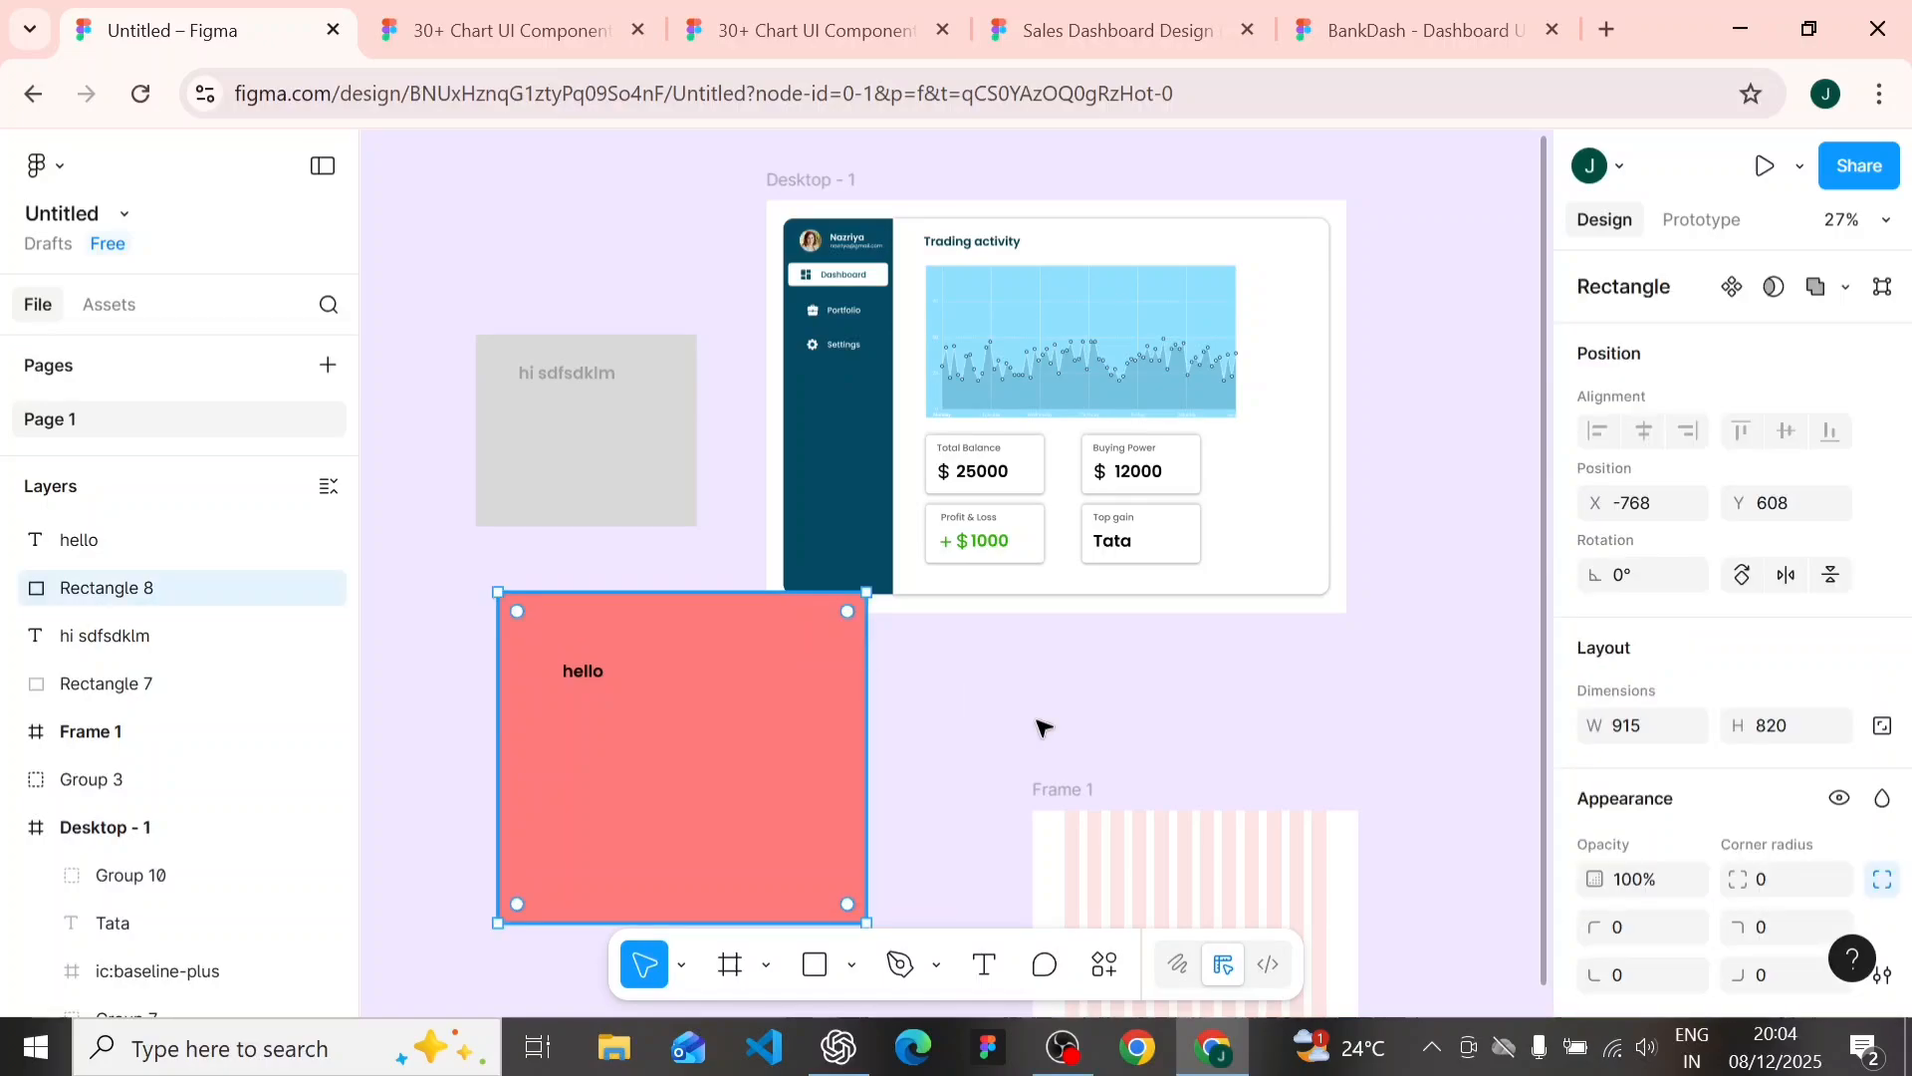
pyautogui.click(1107, 966)
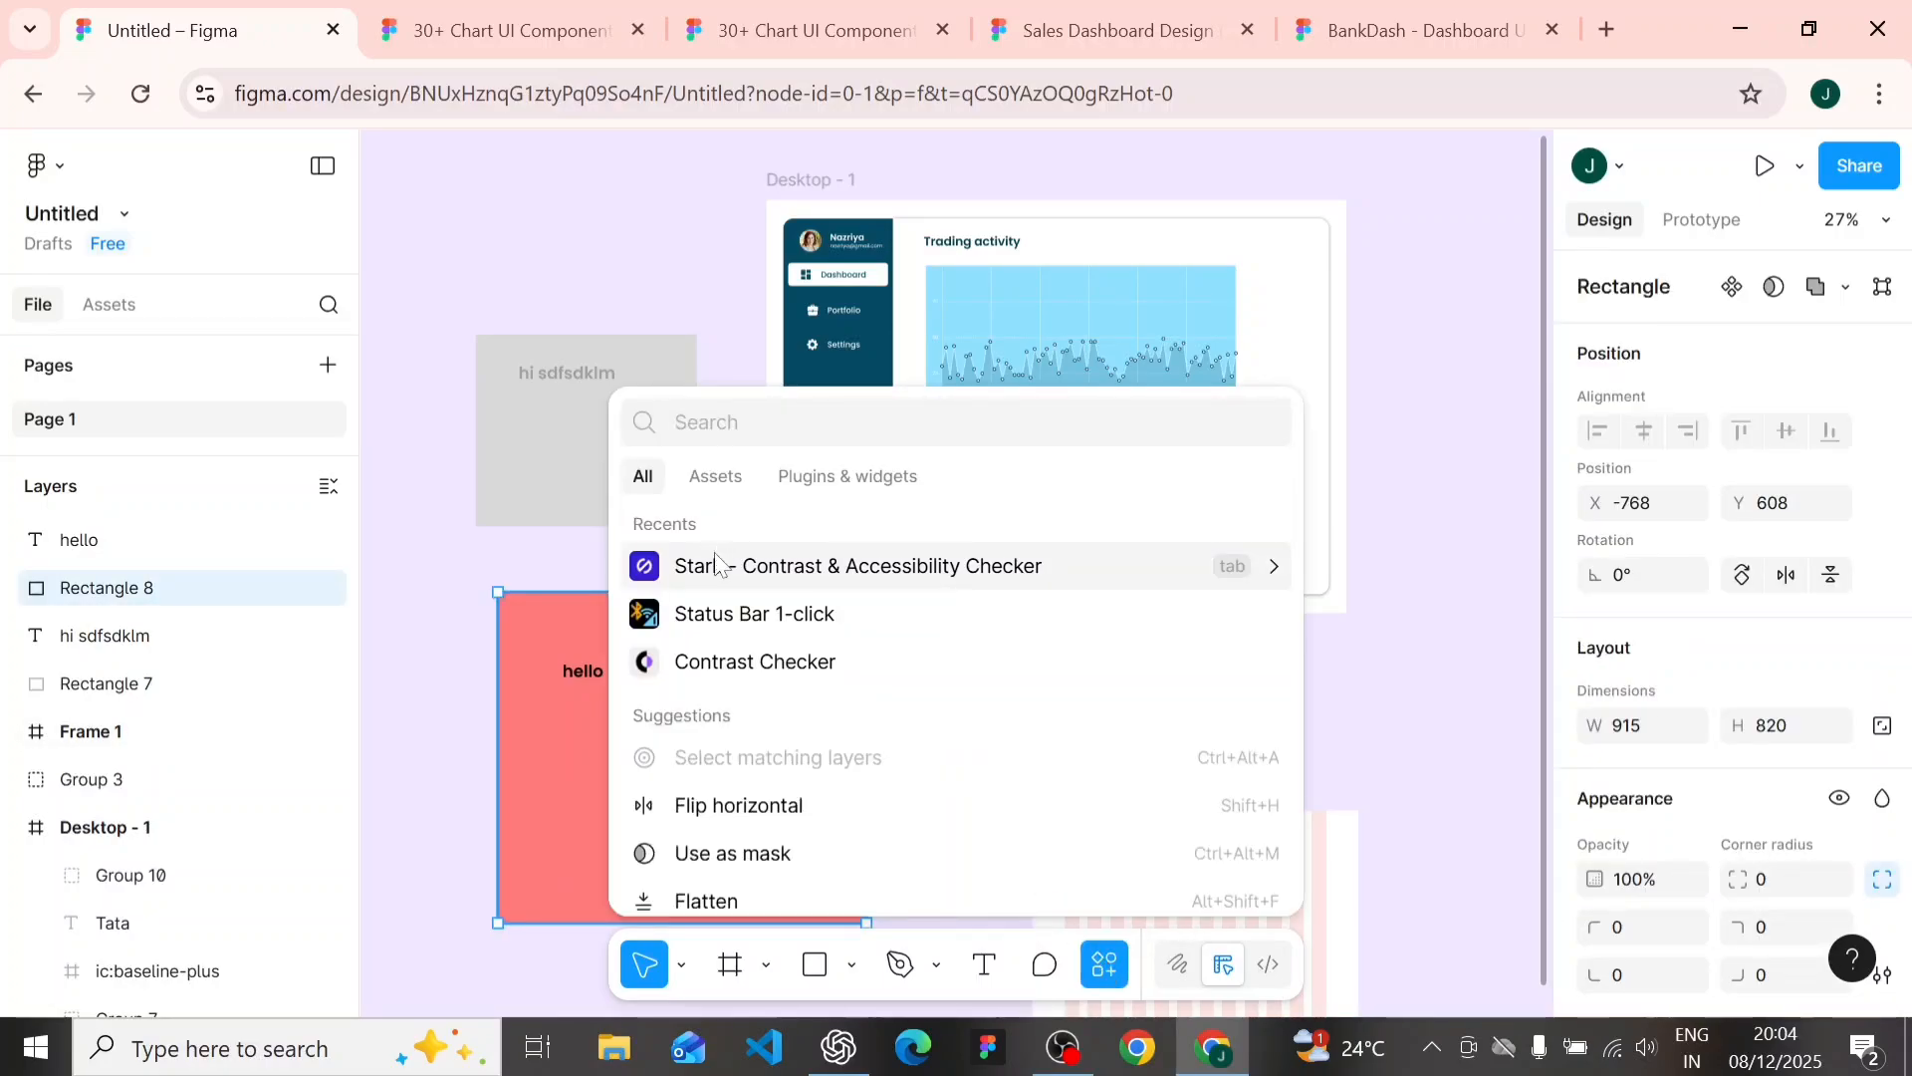
pyautogui.press('Escape')
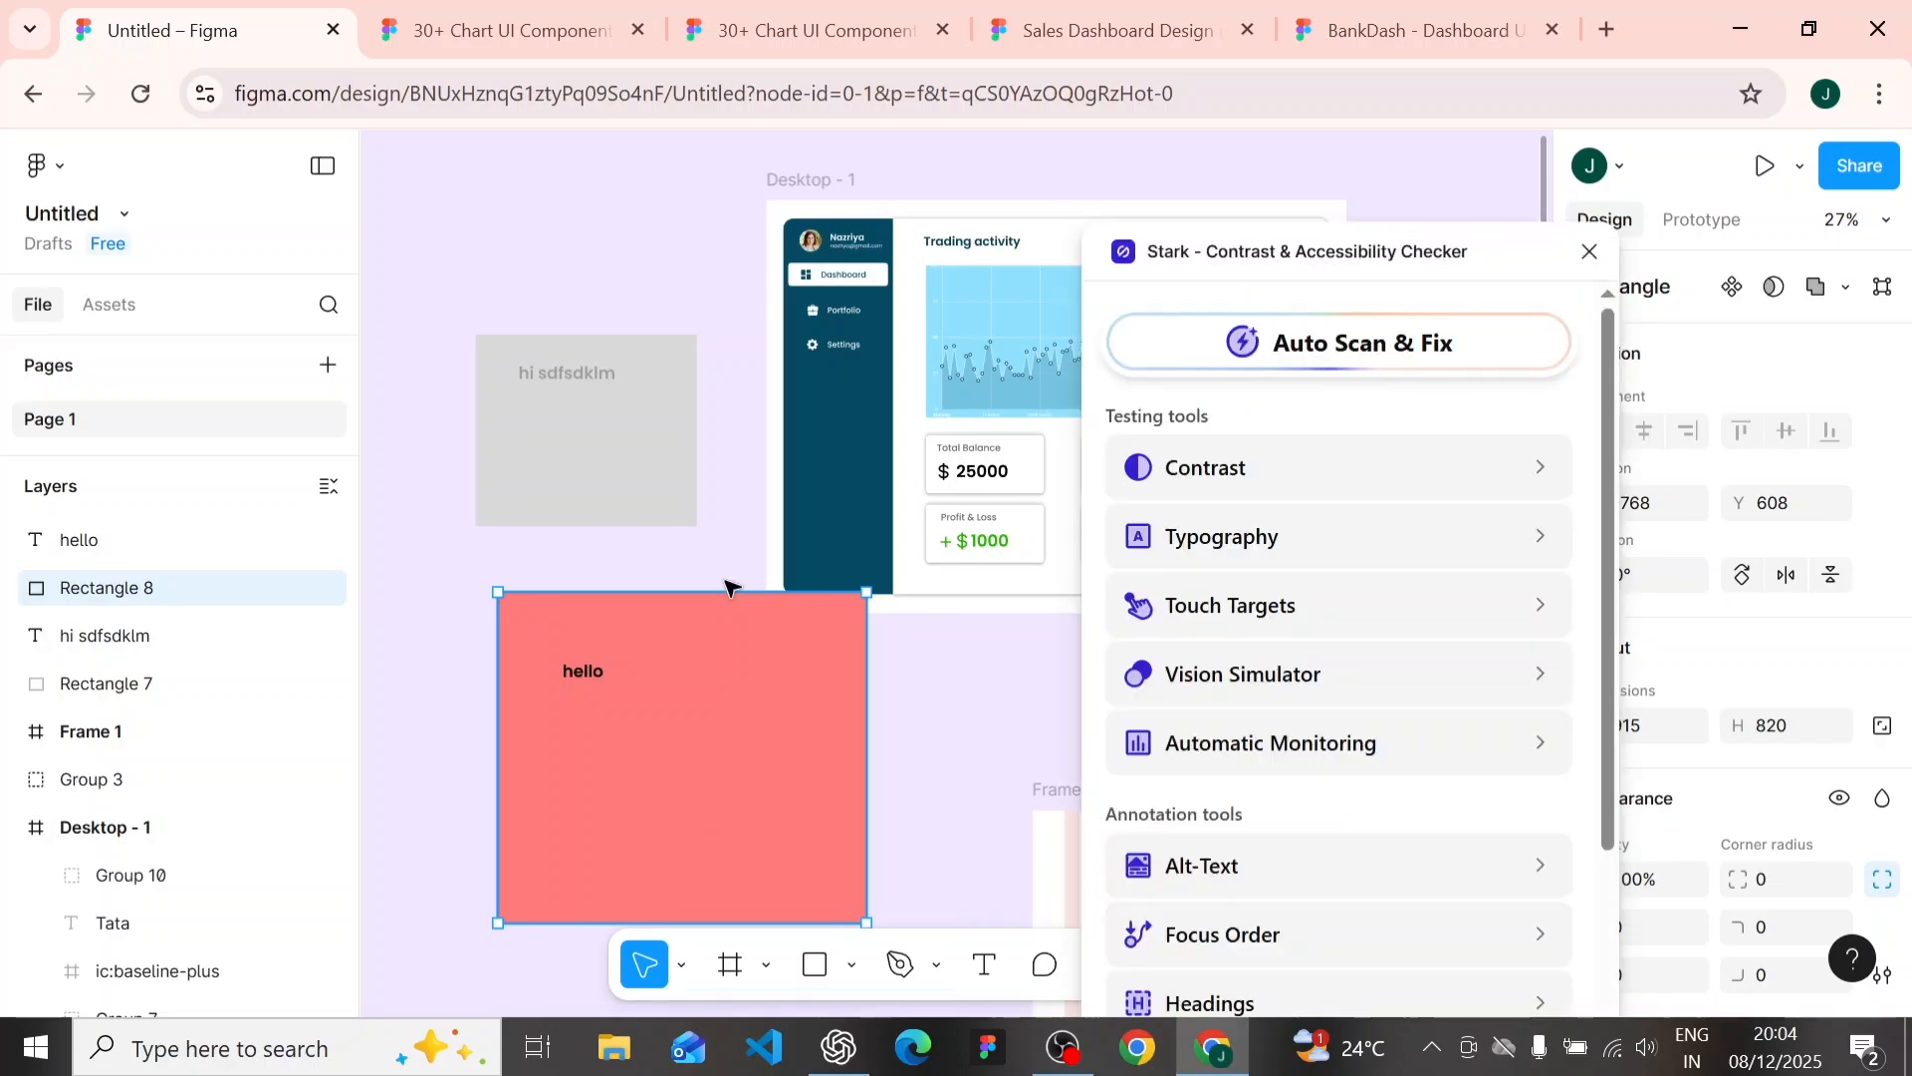
pyautogui.click(1200, 476)
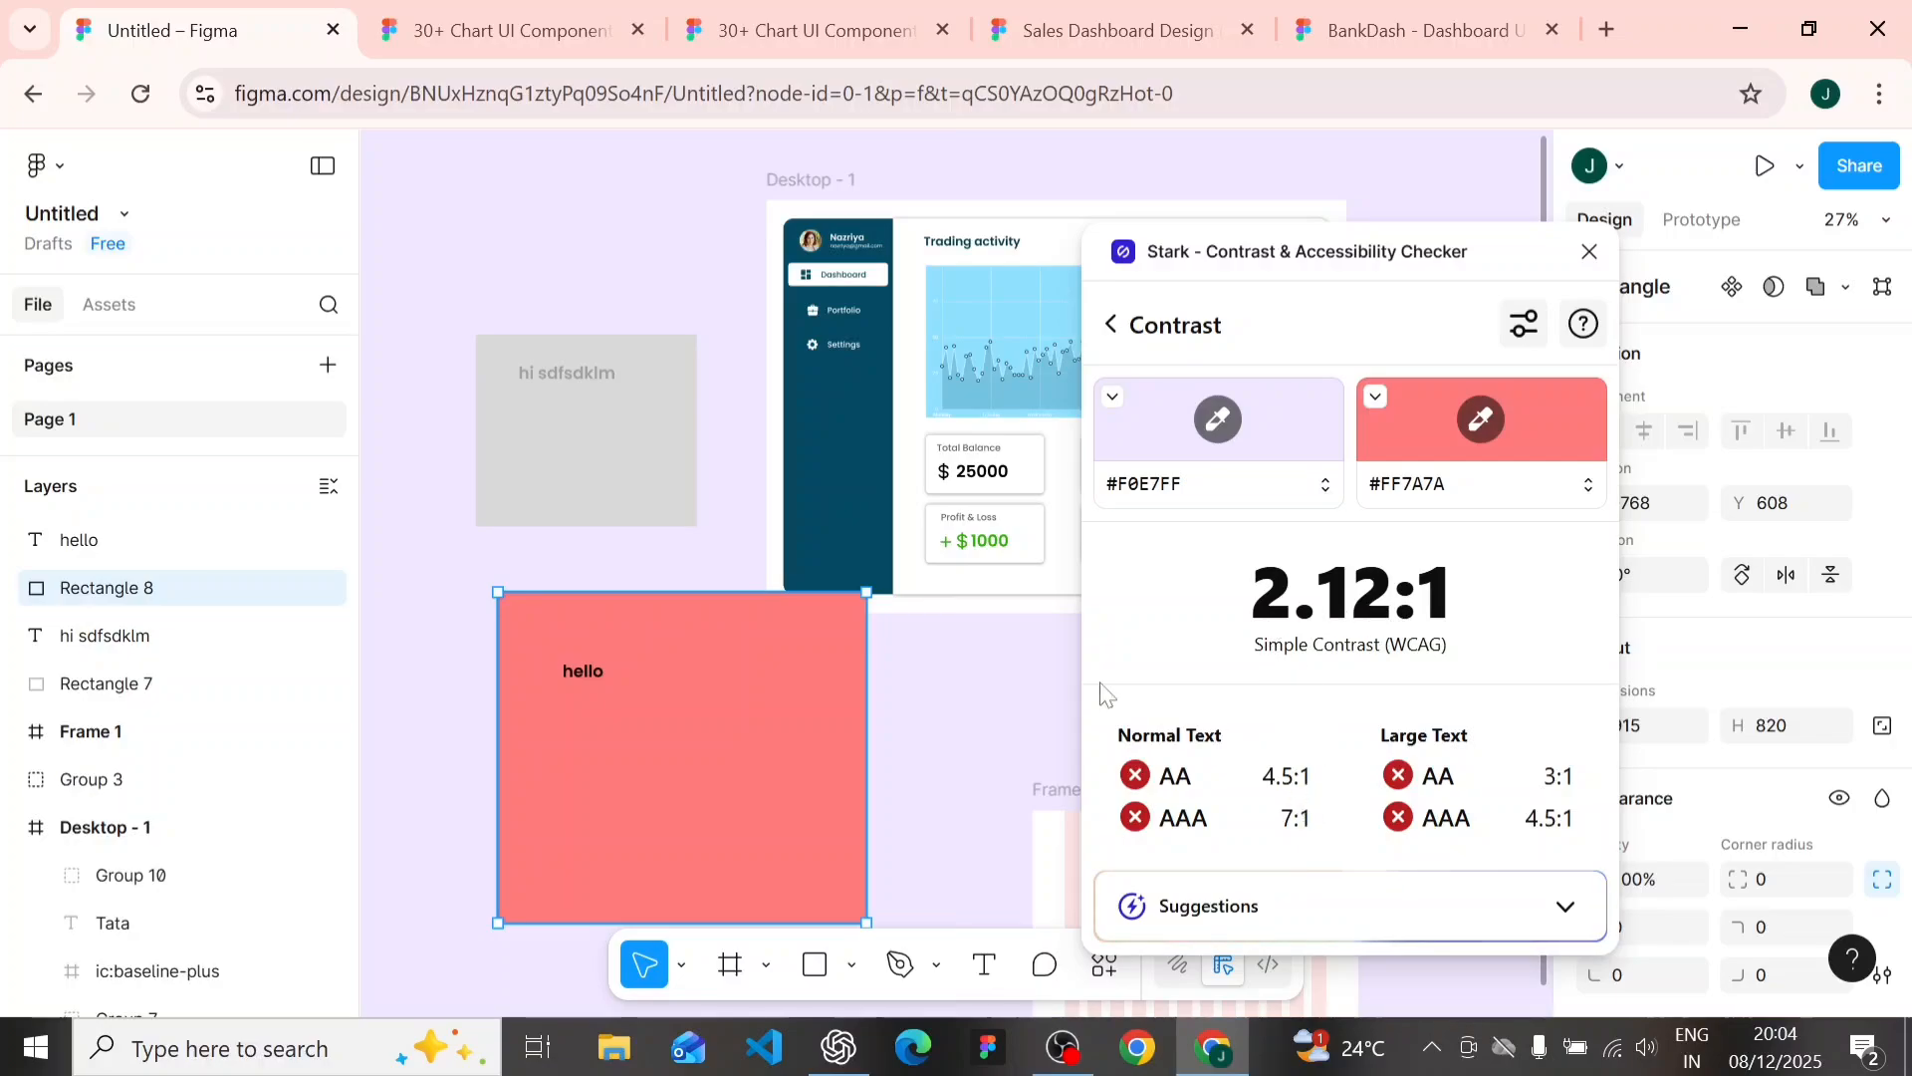
pyautogui.click(543, 559)
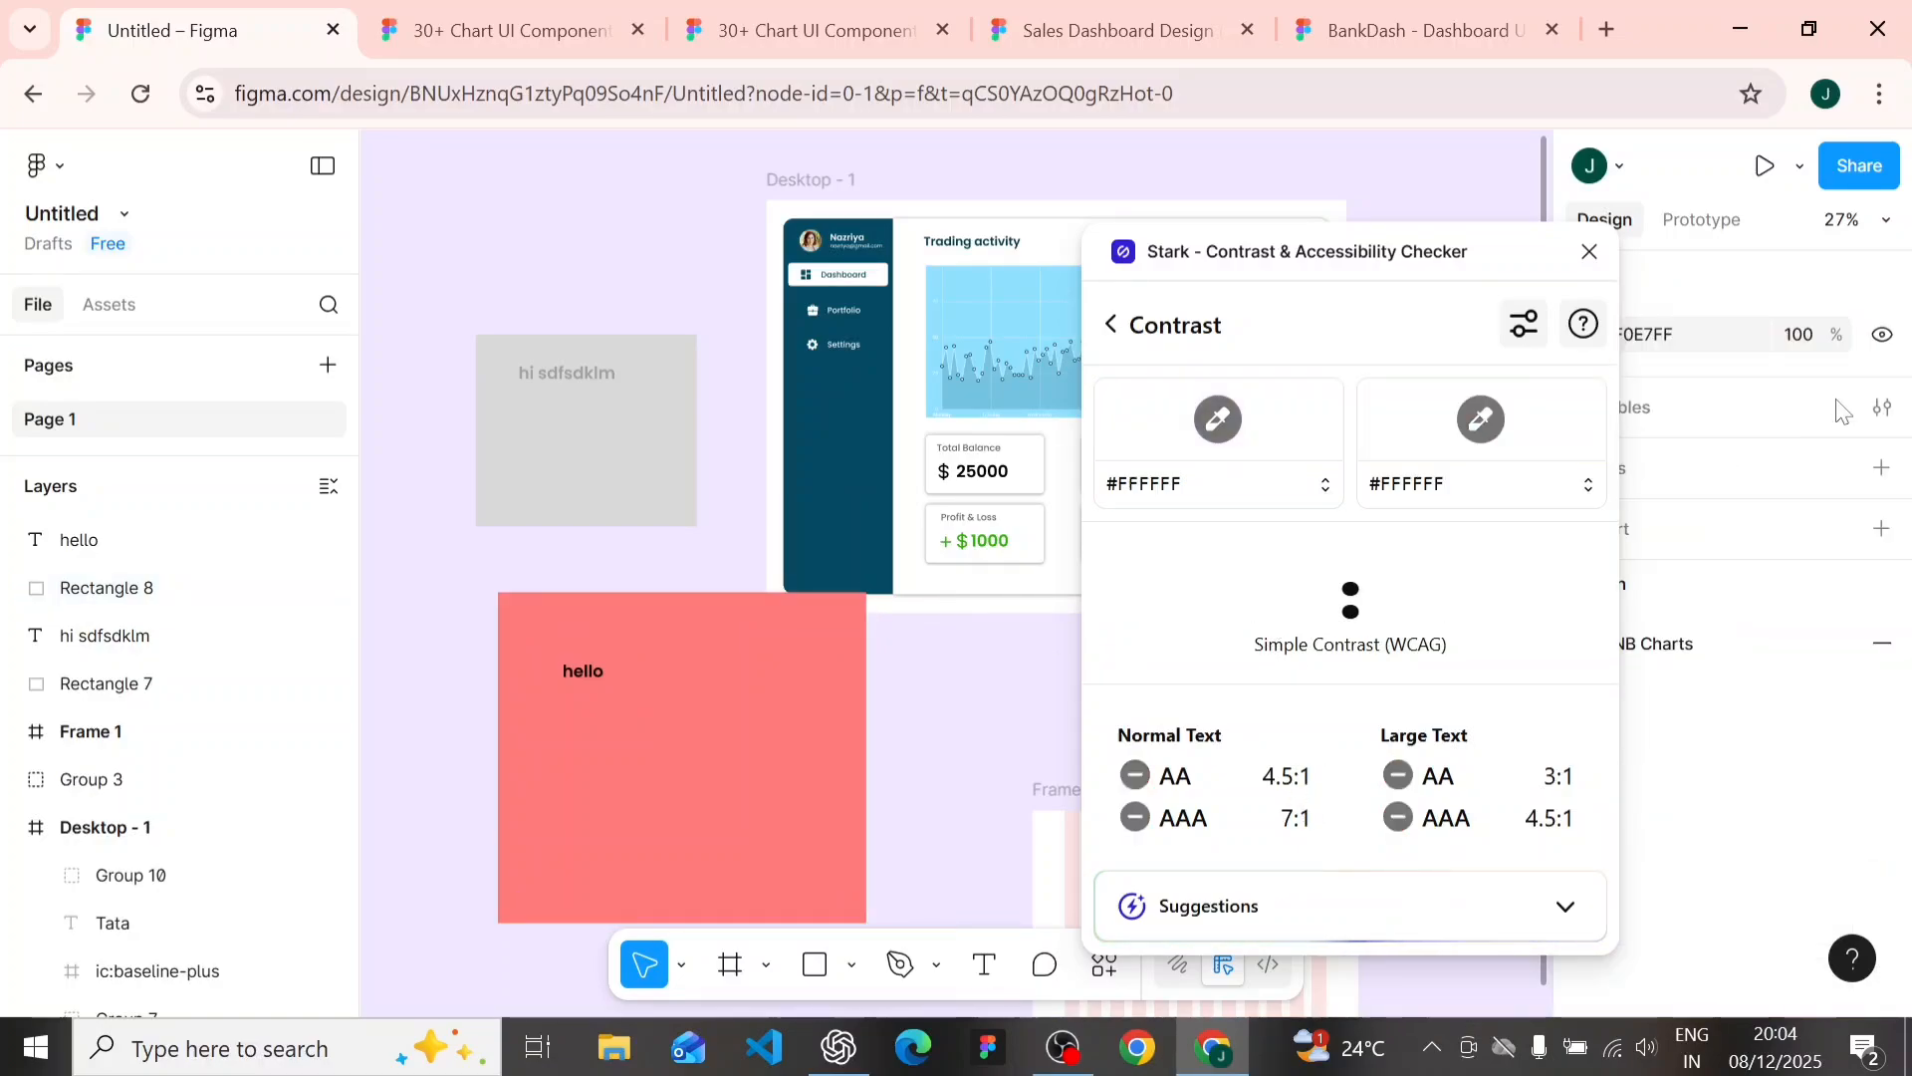
pyautogui.click(1586, 257)
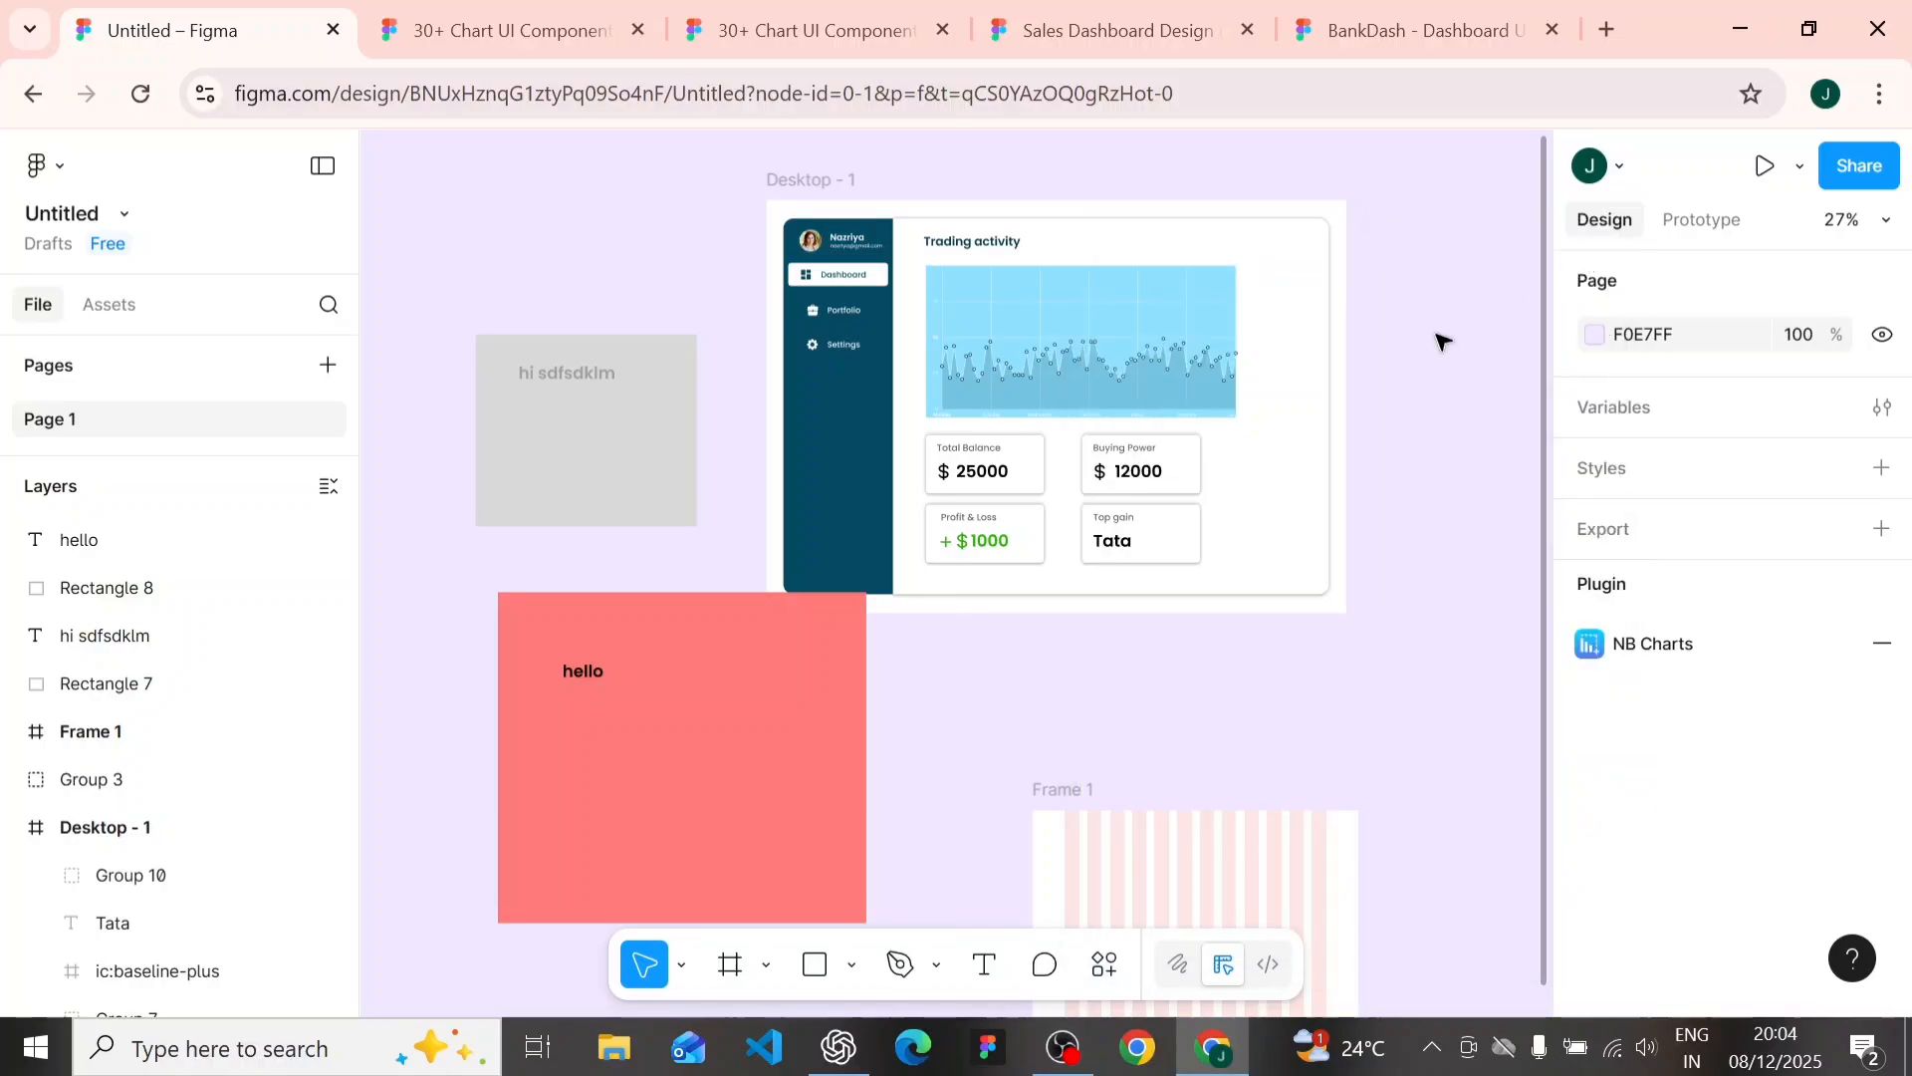
# - Set the fill color of the "hello" text on the red rectangle to white FFFFFF
pyautogui.click(587, 673)
pyautogui.scroll(-5, 1644, 766)
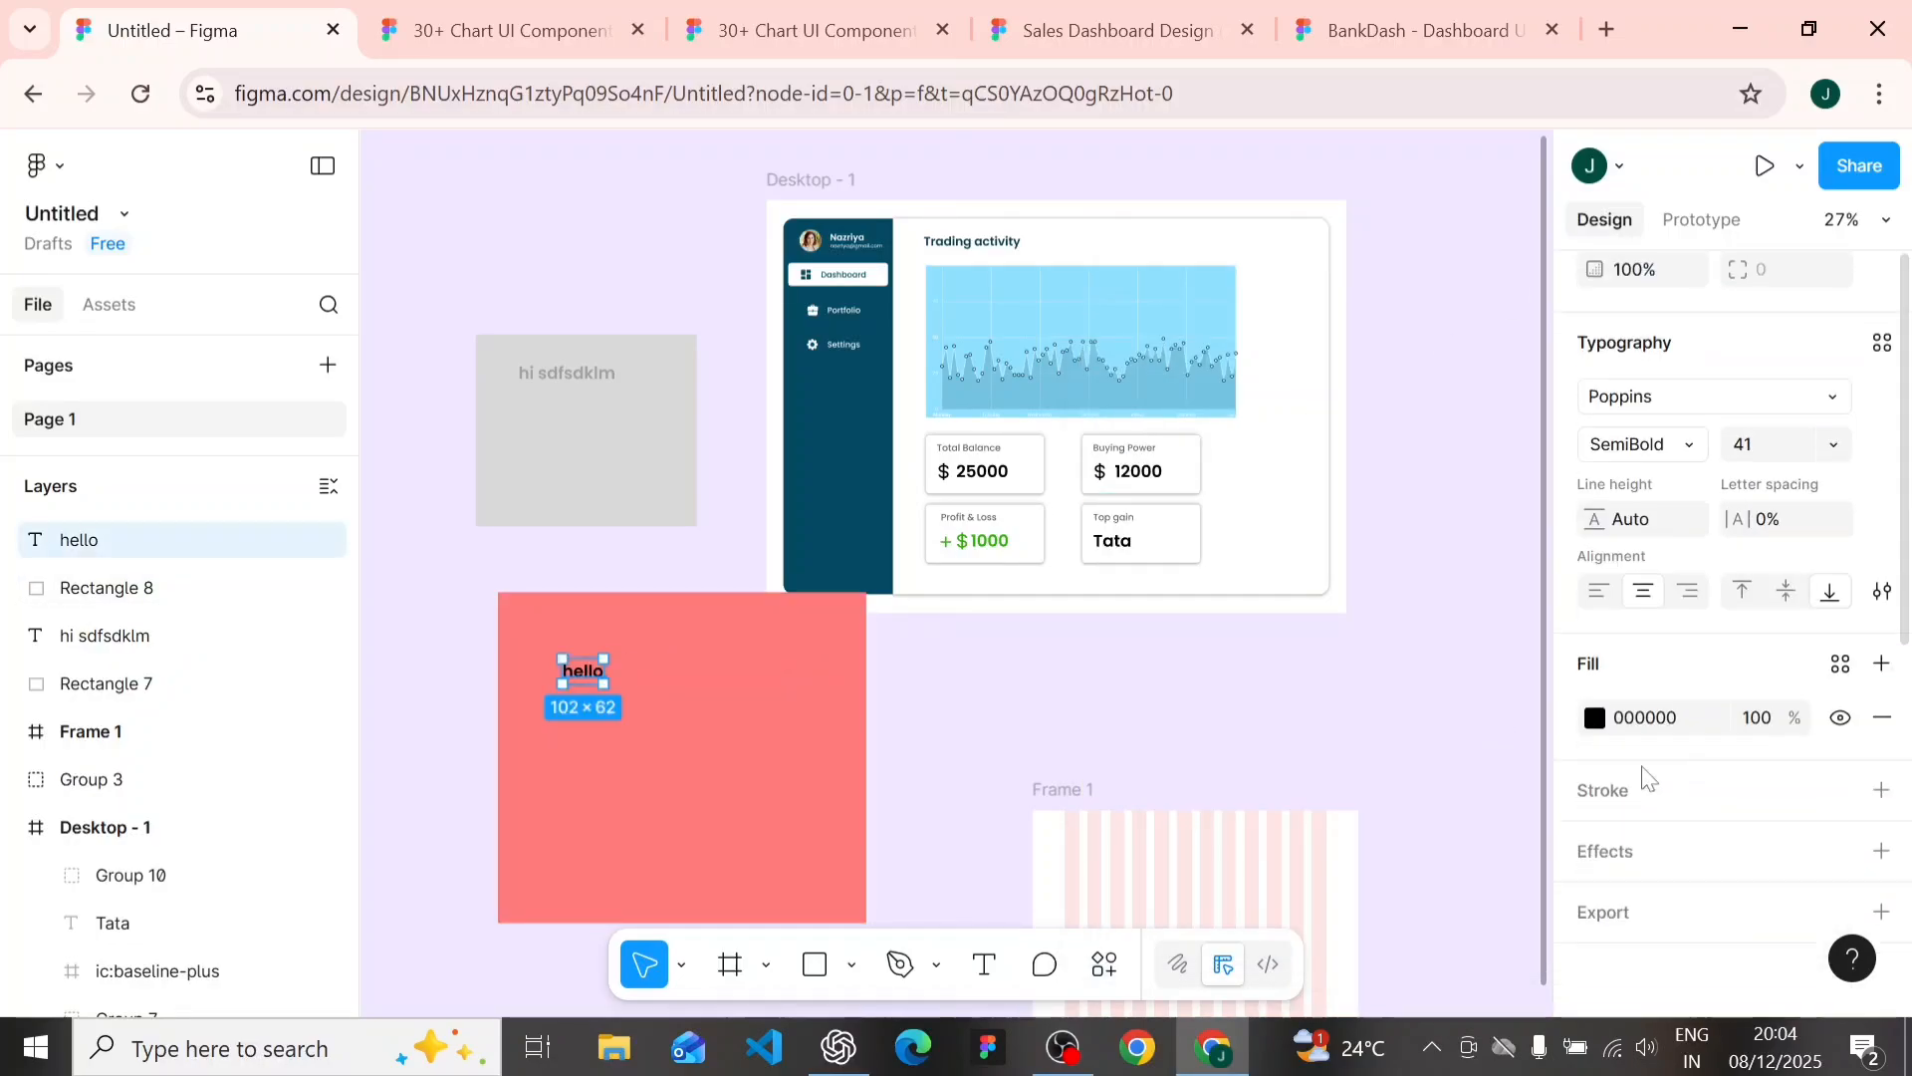
pyautogui.click(1594, 717)
pyautogui.moveTo(1289, 522); pyautogui.dragTo(1136, 235)
pyautogui.click(450, 560)
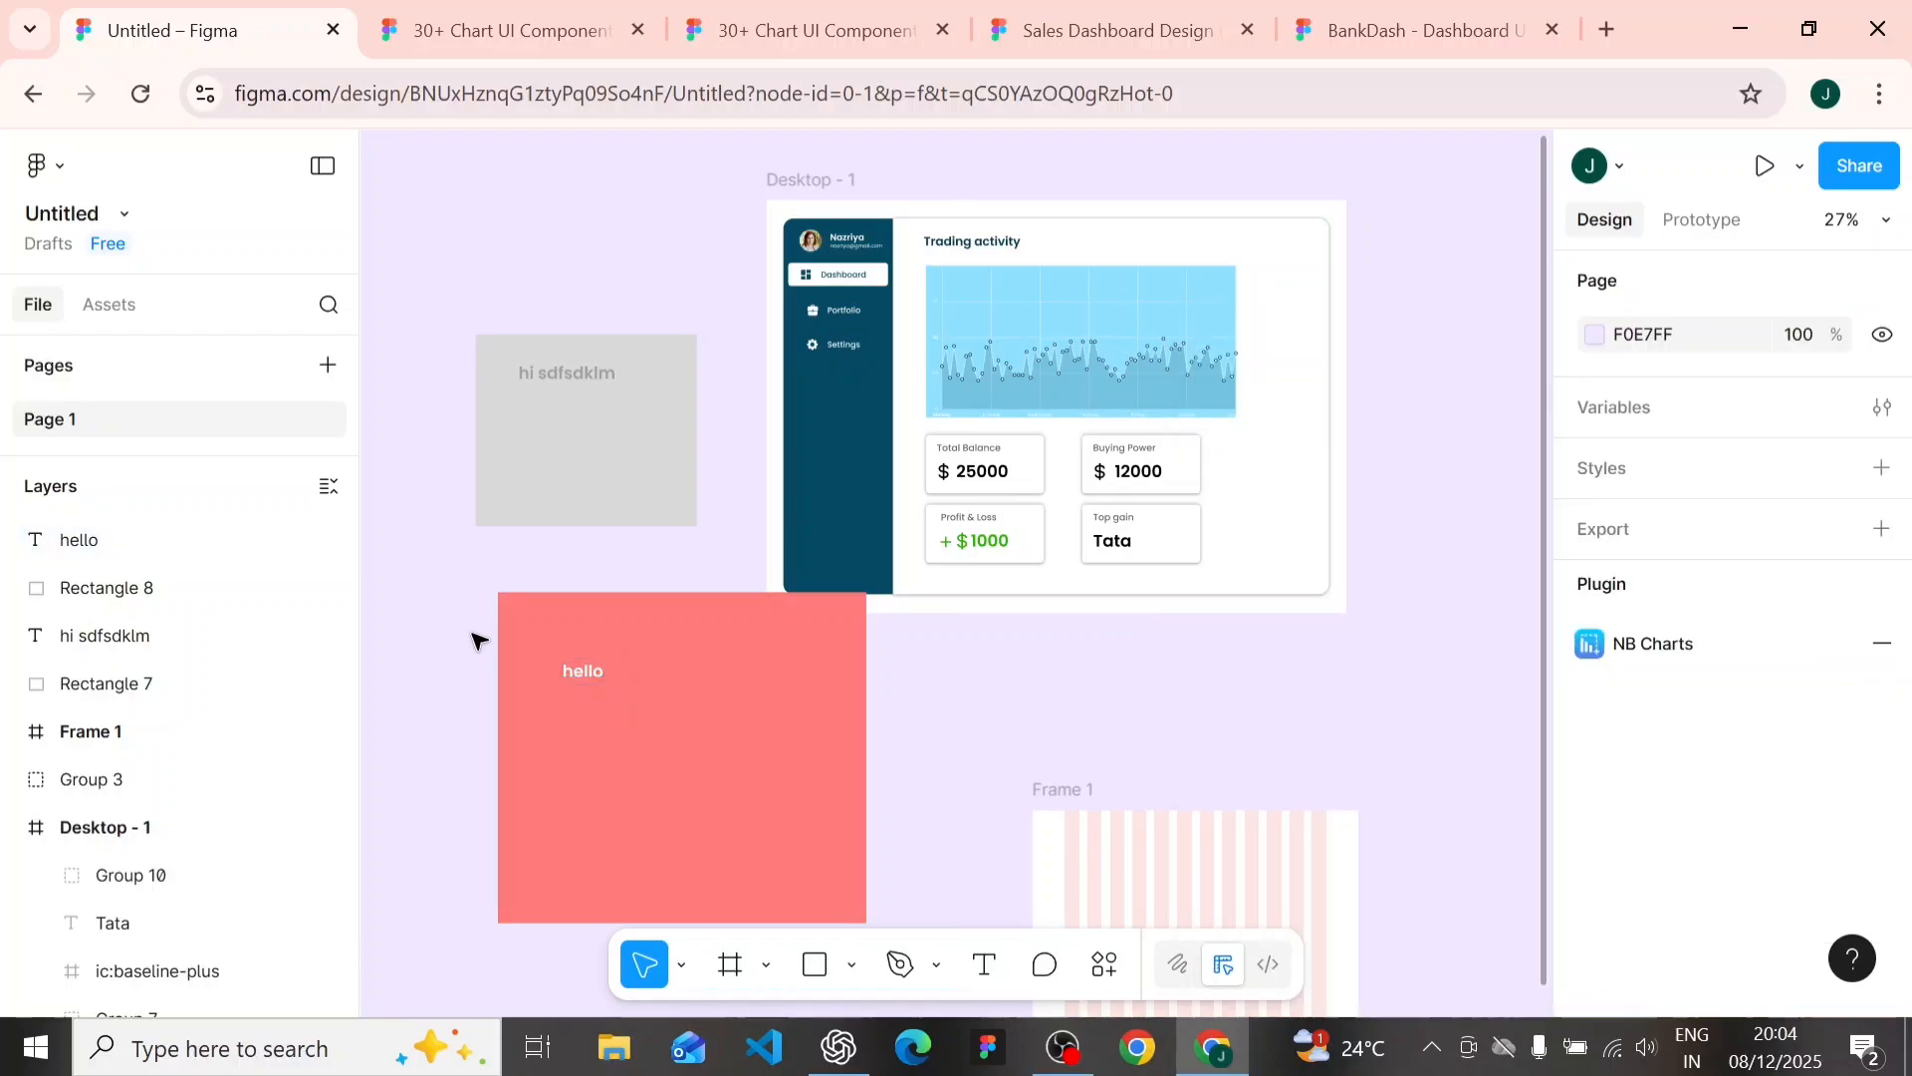
pyautogui.click(583, 677)
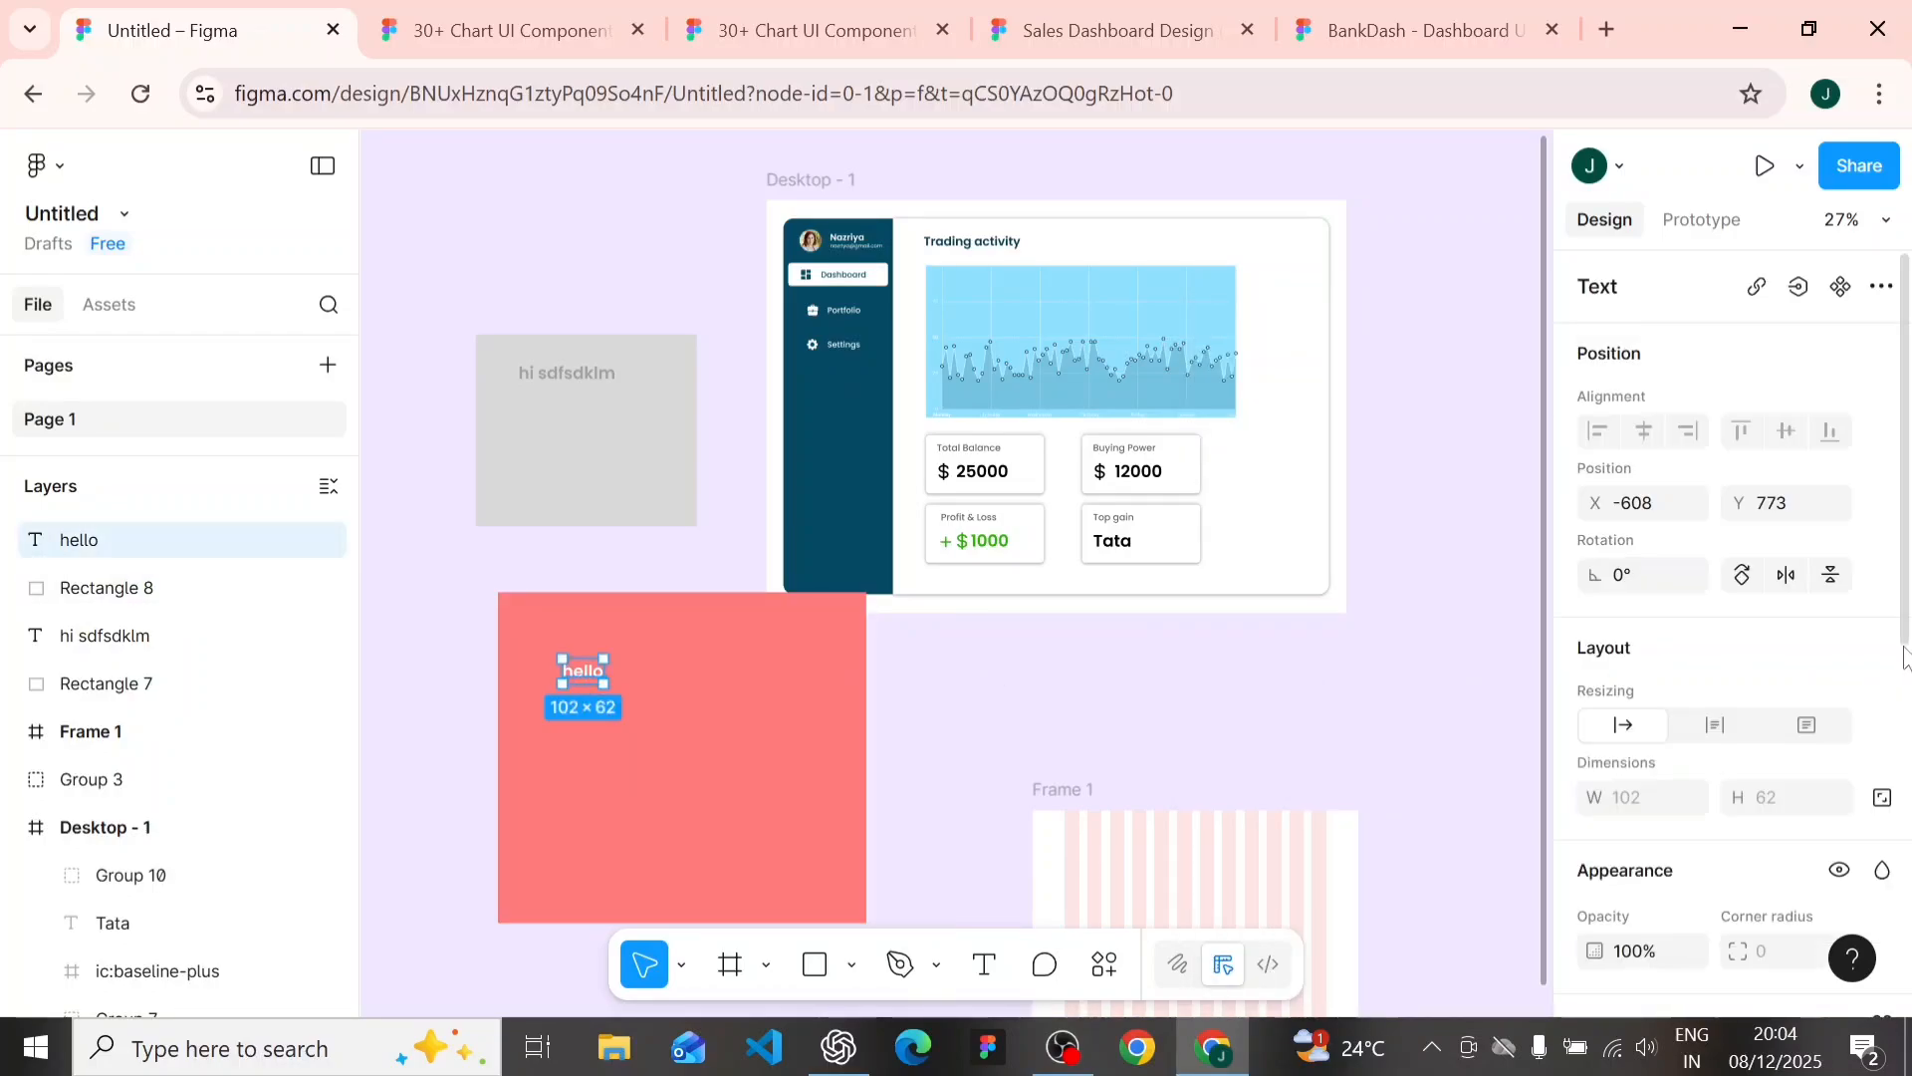
pyautogui.scroll(-5, 1850, 777)
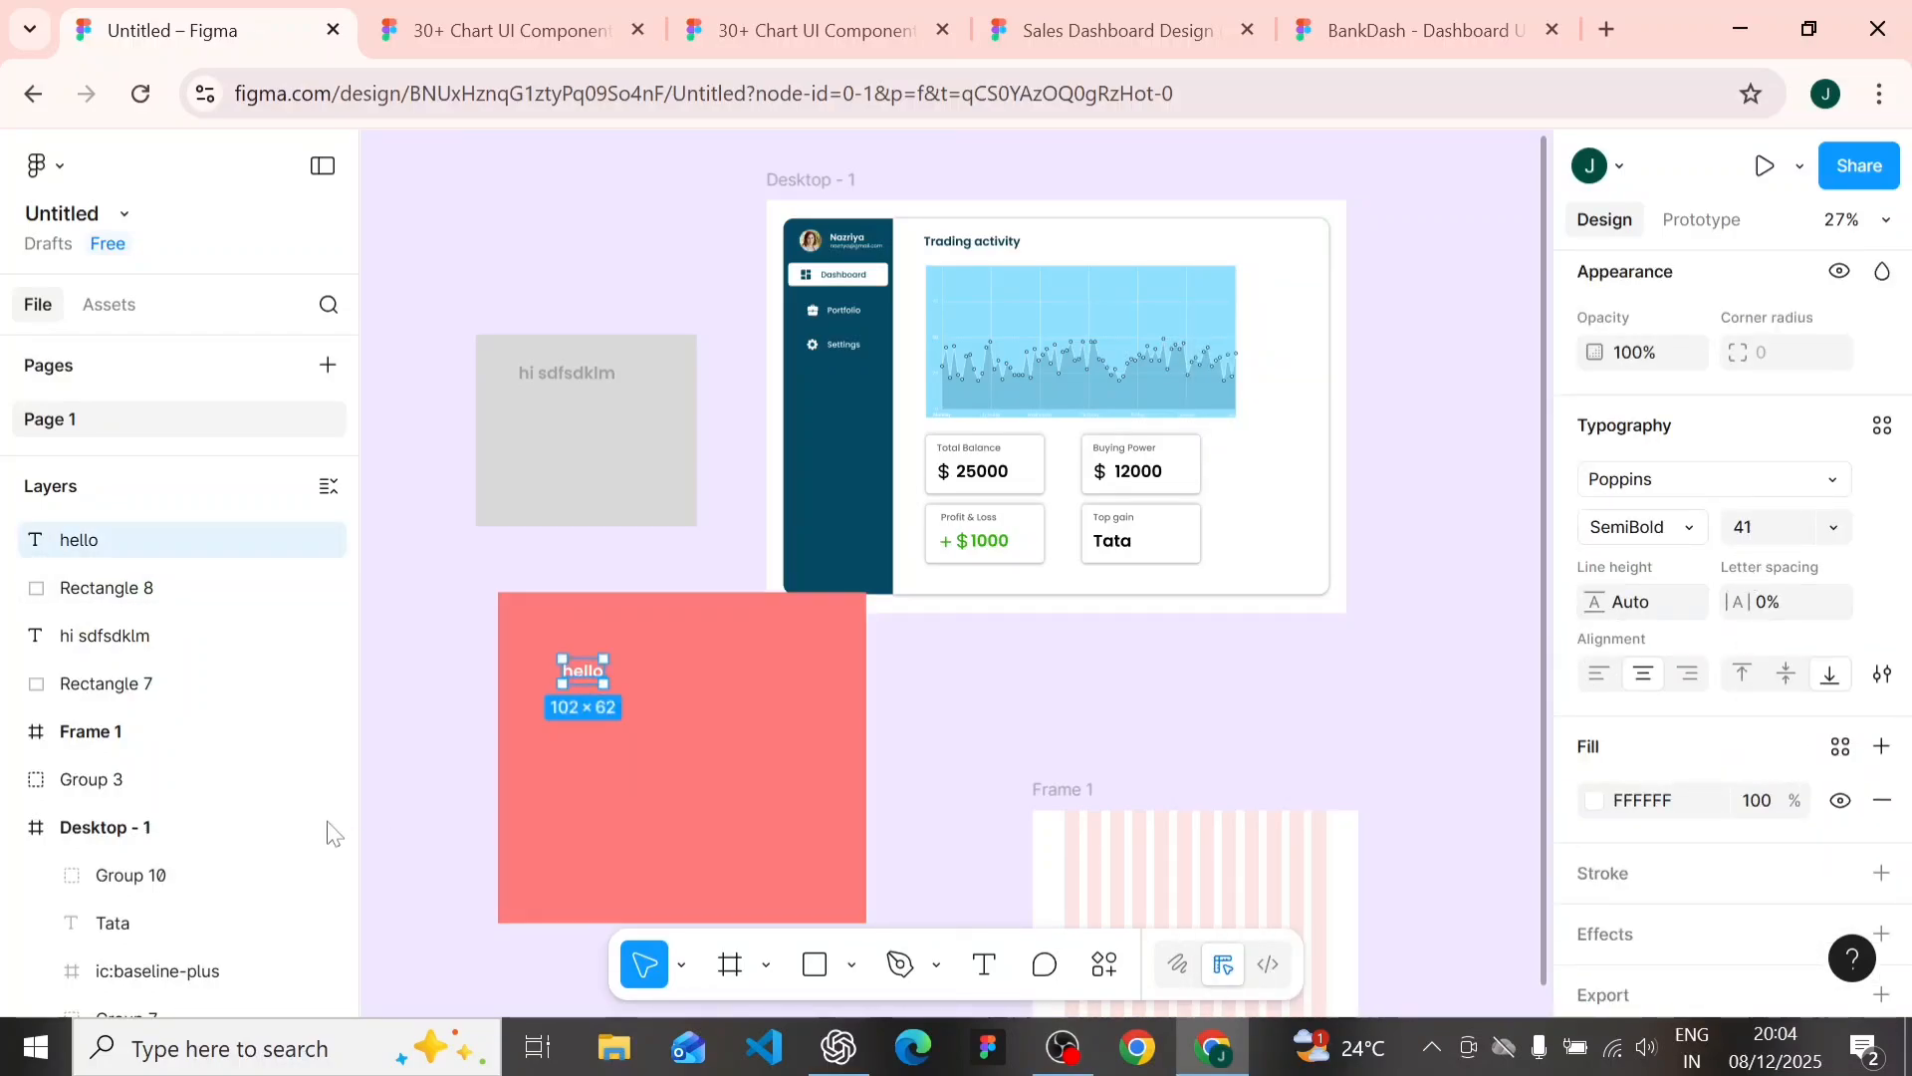
pyautogui.click(468, 662)
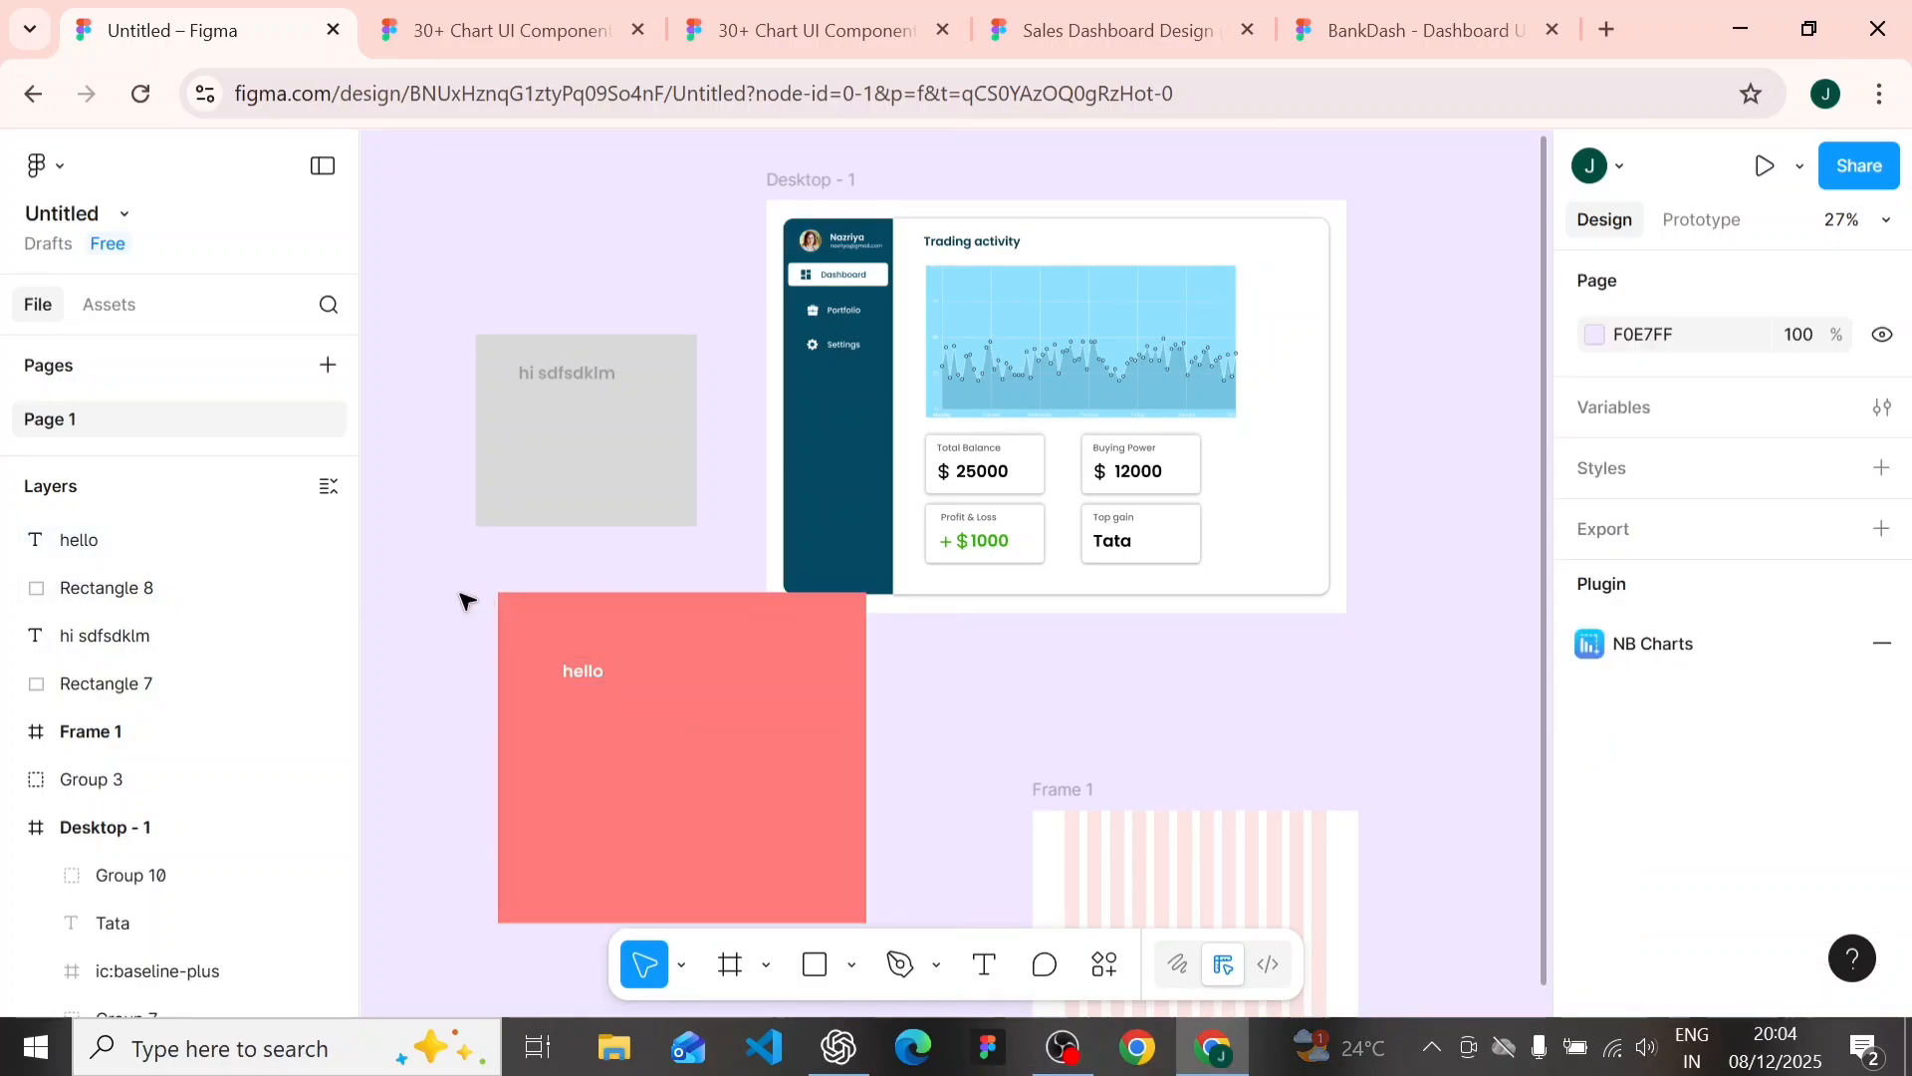
# - Check the contrast of the red rectangle and its "hello" text with Stark's Contrast tool, and close the plugin
pyautogui.click(527, 613)
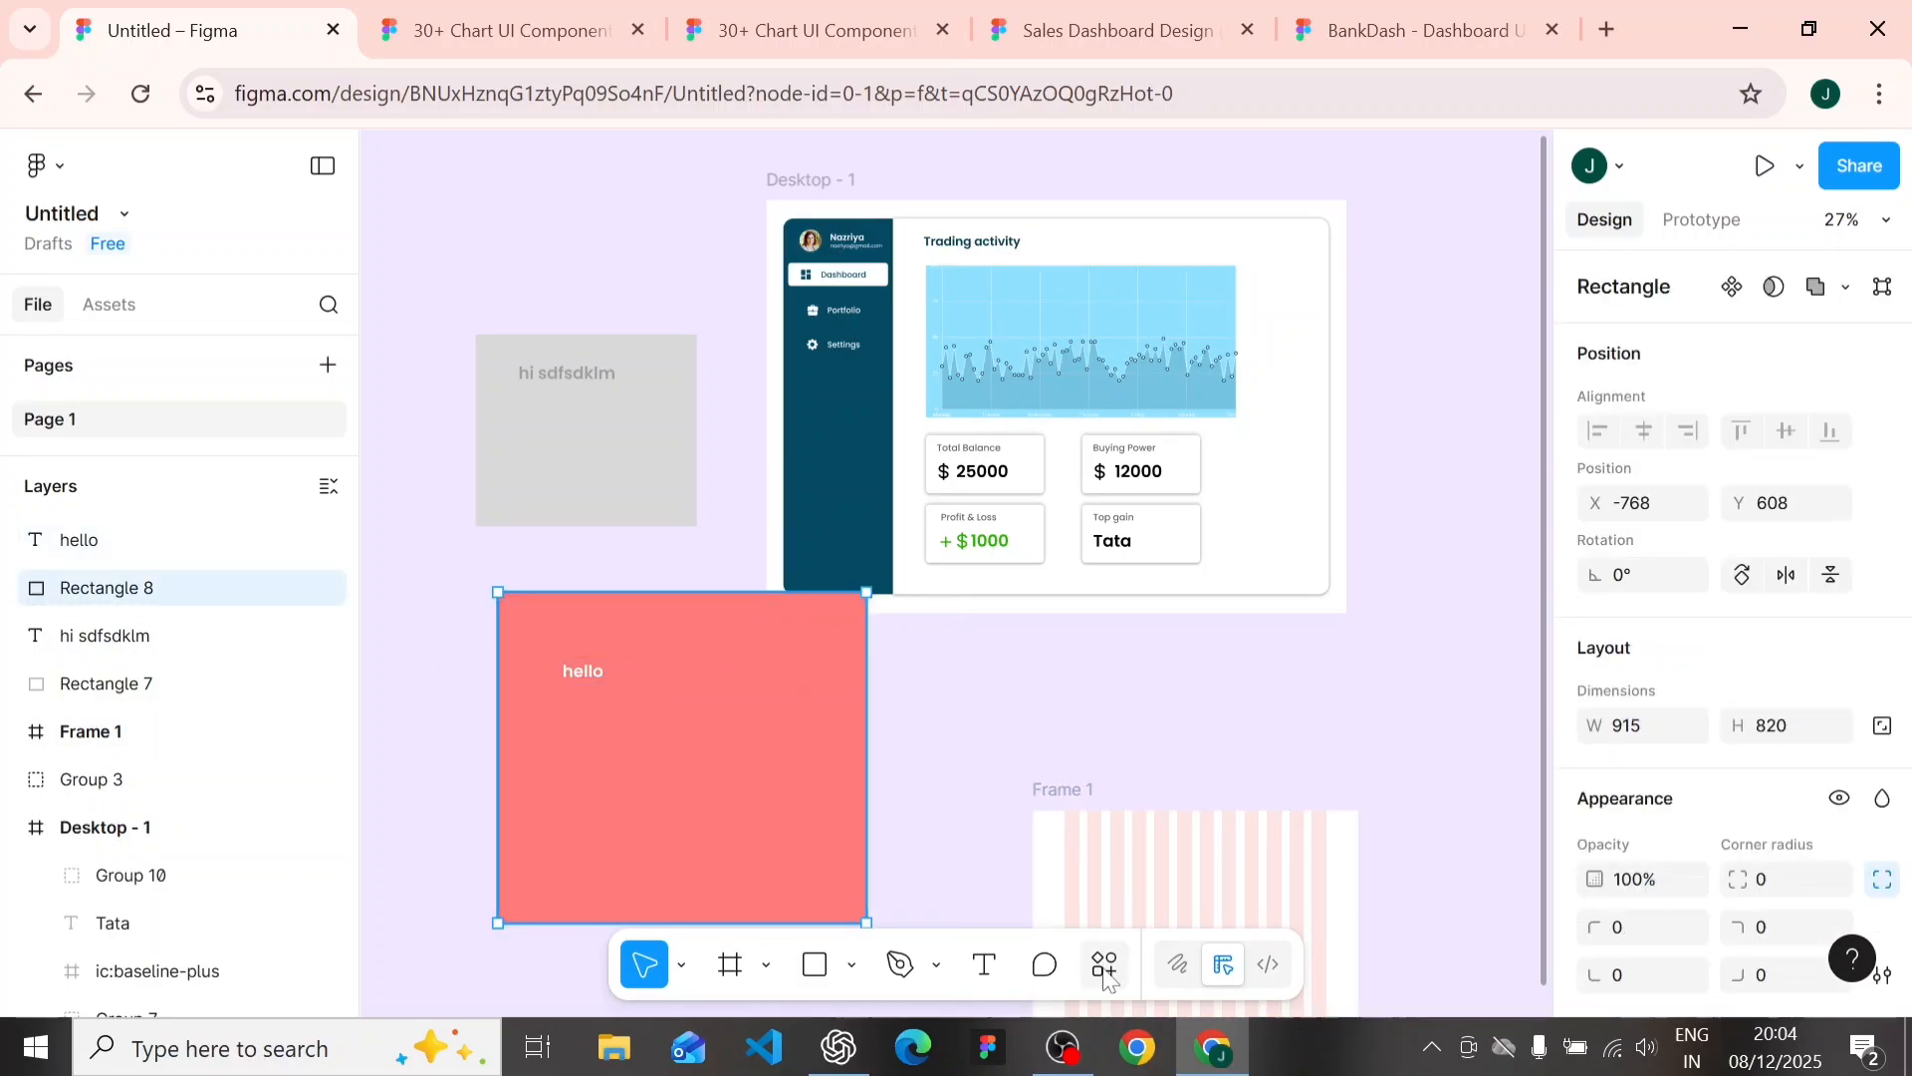
pyautogui.click(1105, 964)
pyautogui.click(939, 556)
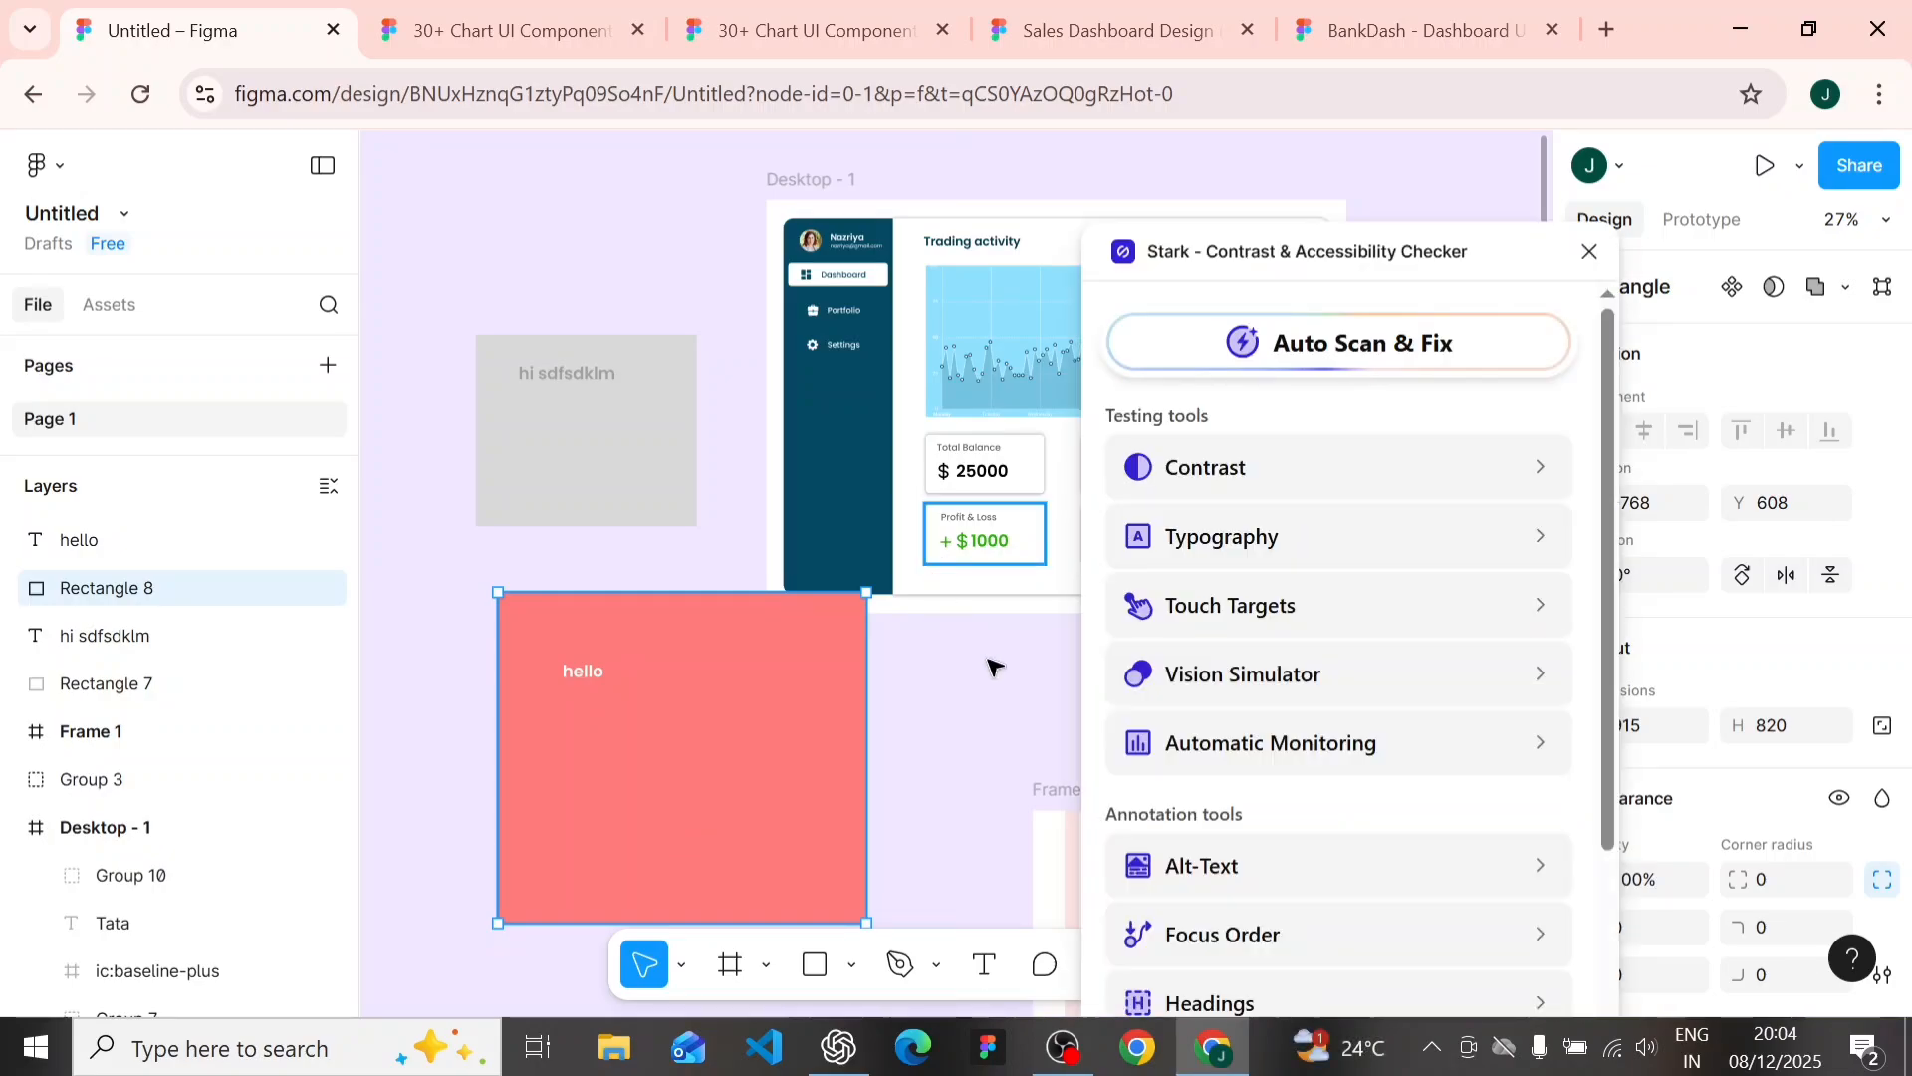
pyautogui.click(1240, 491)
pyautogui.scroll(1, 914, 773)
pyautogui.scroll(-2, 914, 773)
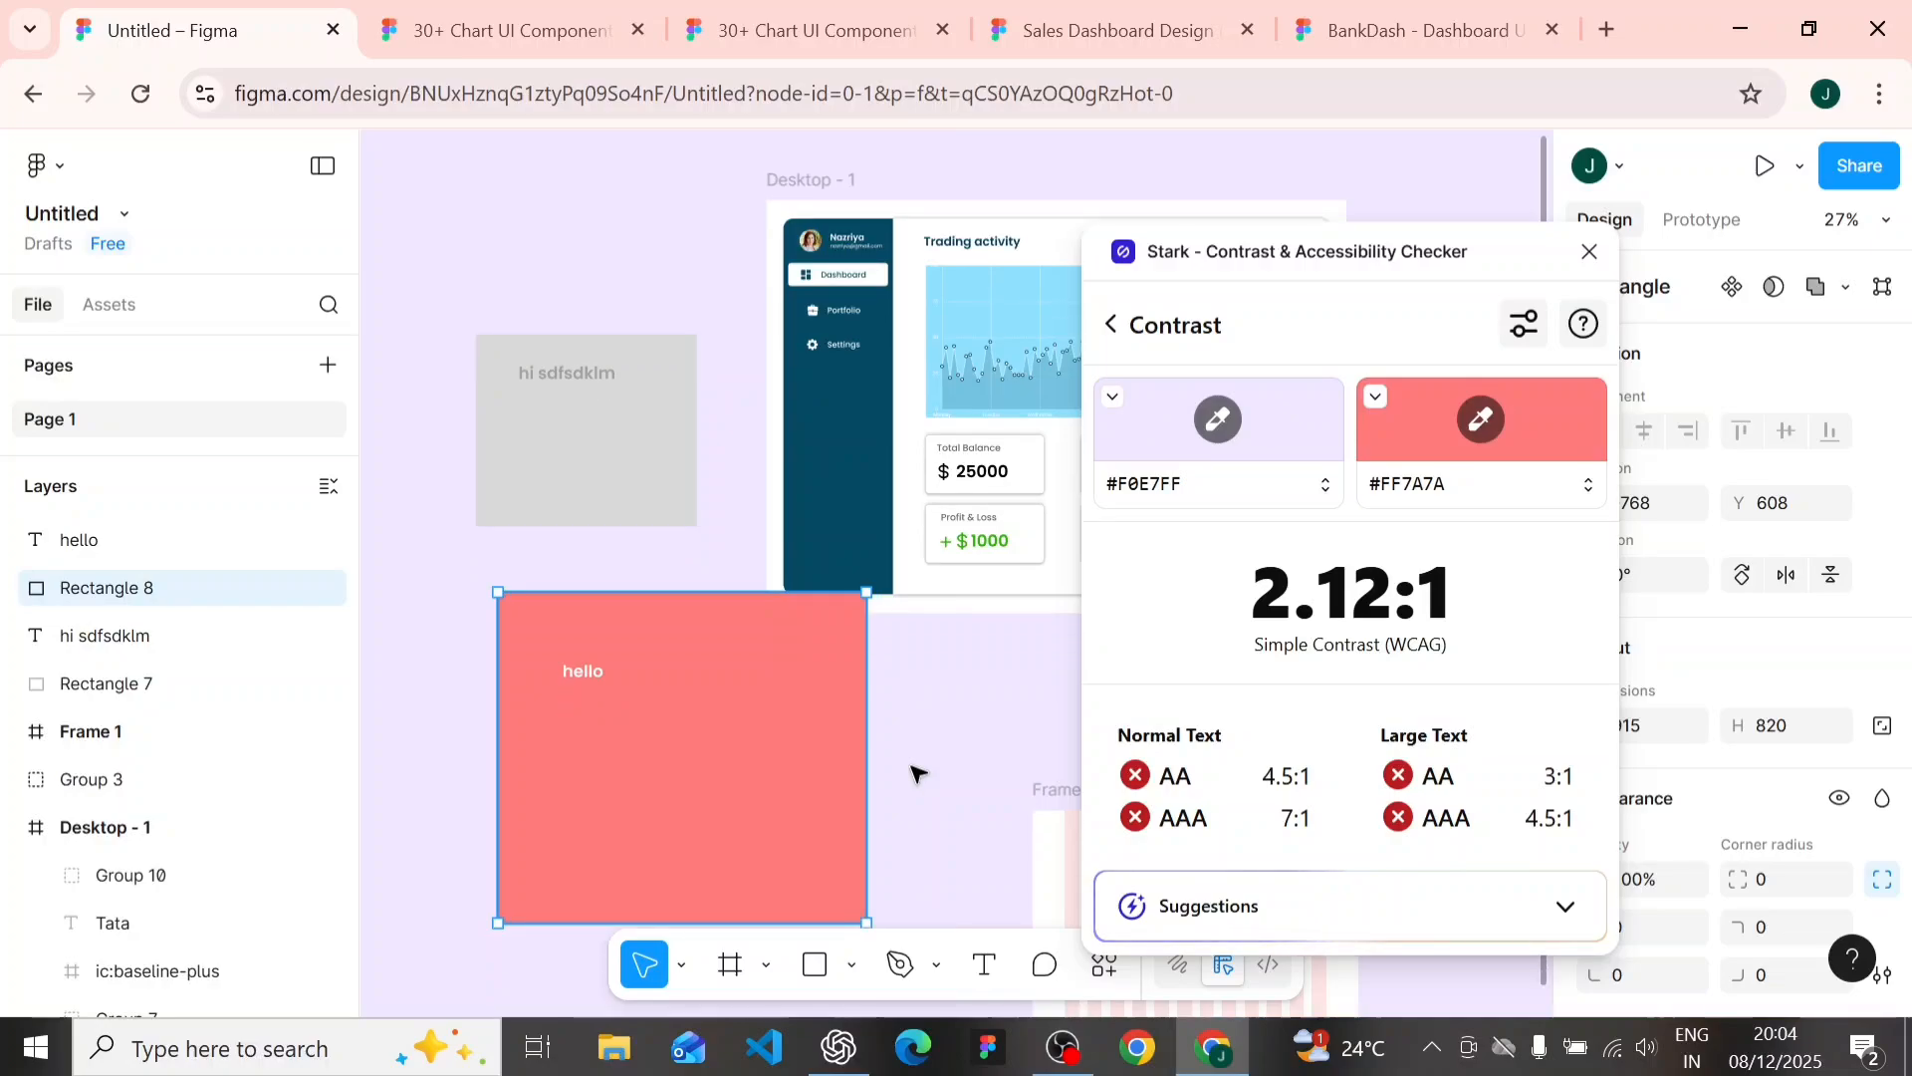
pyautogui.click(583, 654)
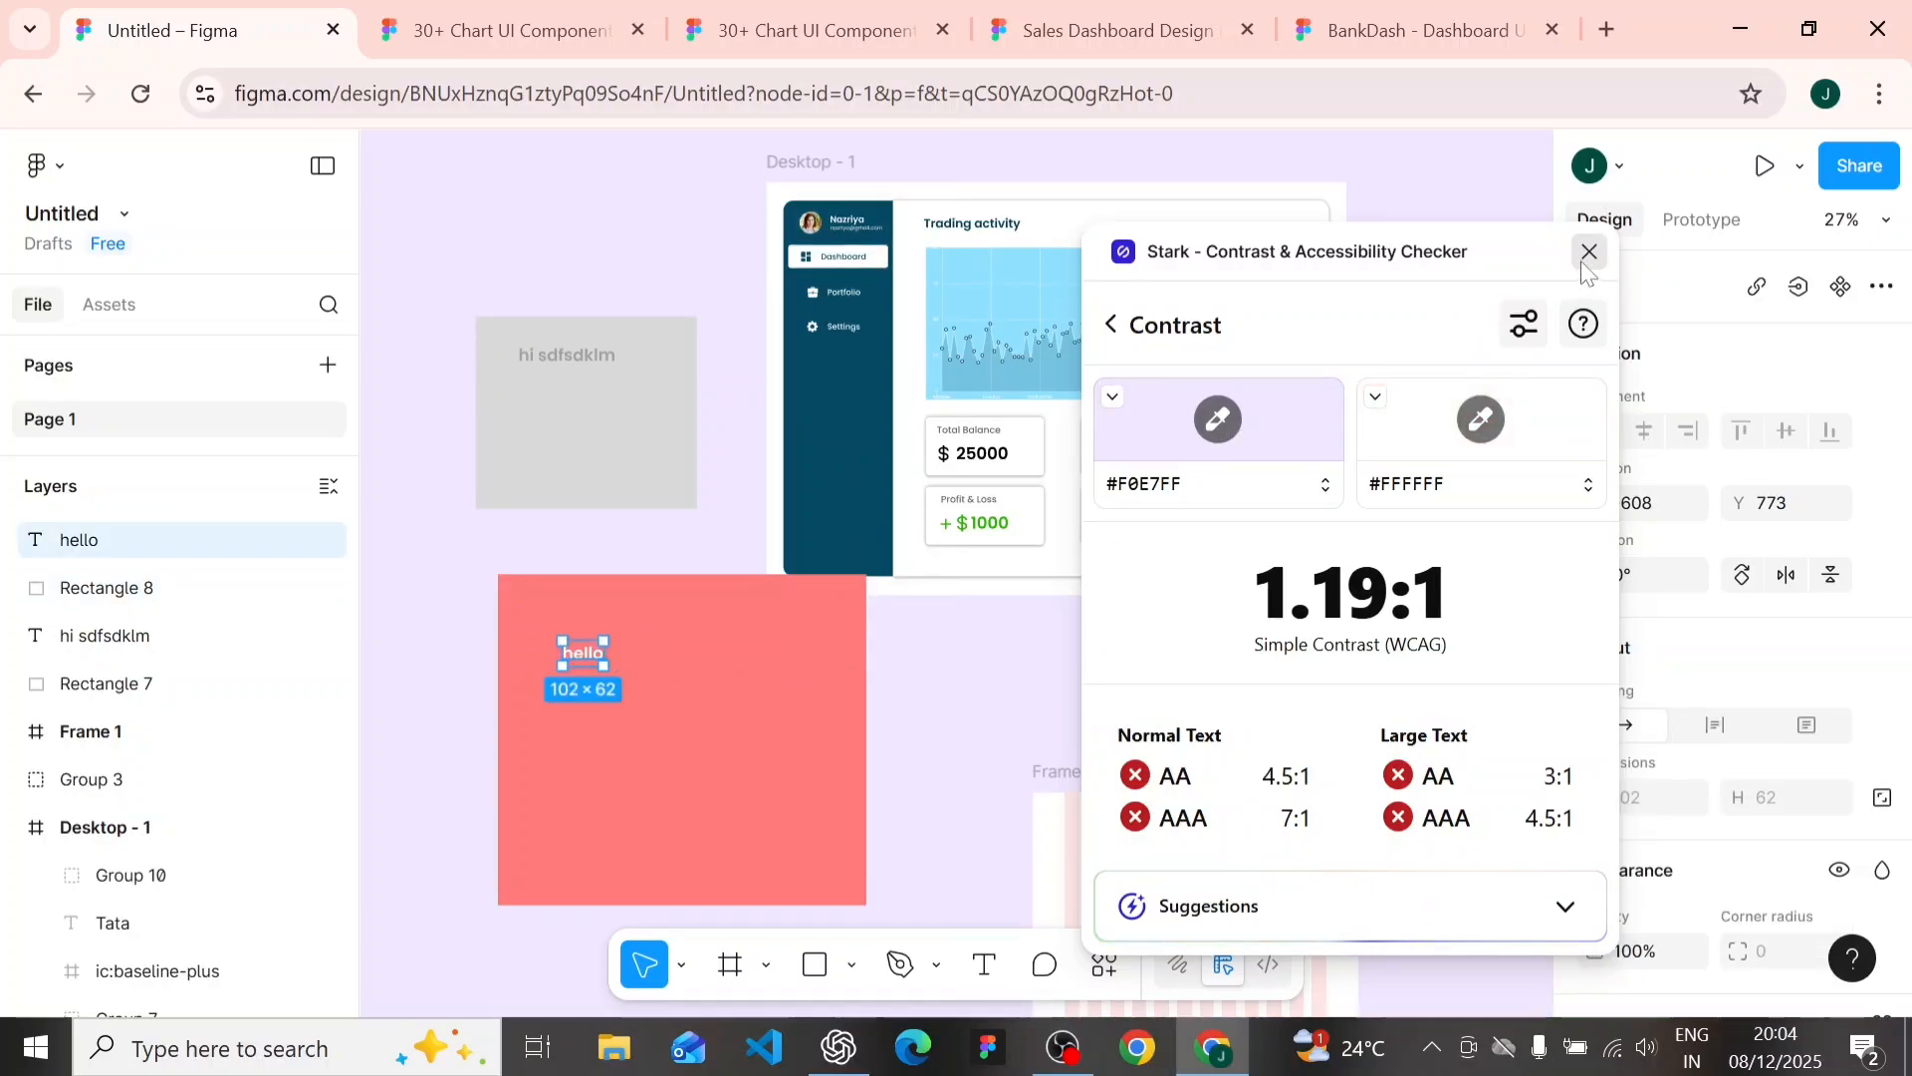
pyautogui.click(1588, 251)
# - Change the fill of the light red rectangle to a stronger red, about FF3535
pyautogui.click(746, 696)
pyautogui.scroll(-3, 1624, 818)
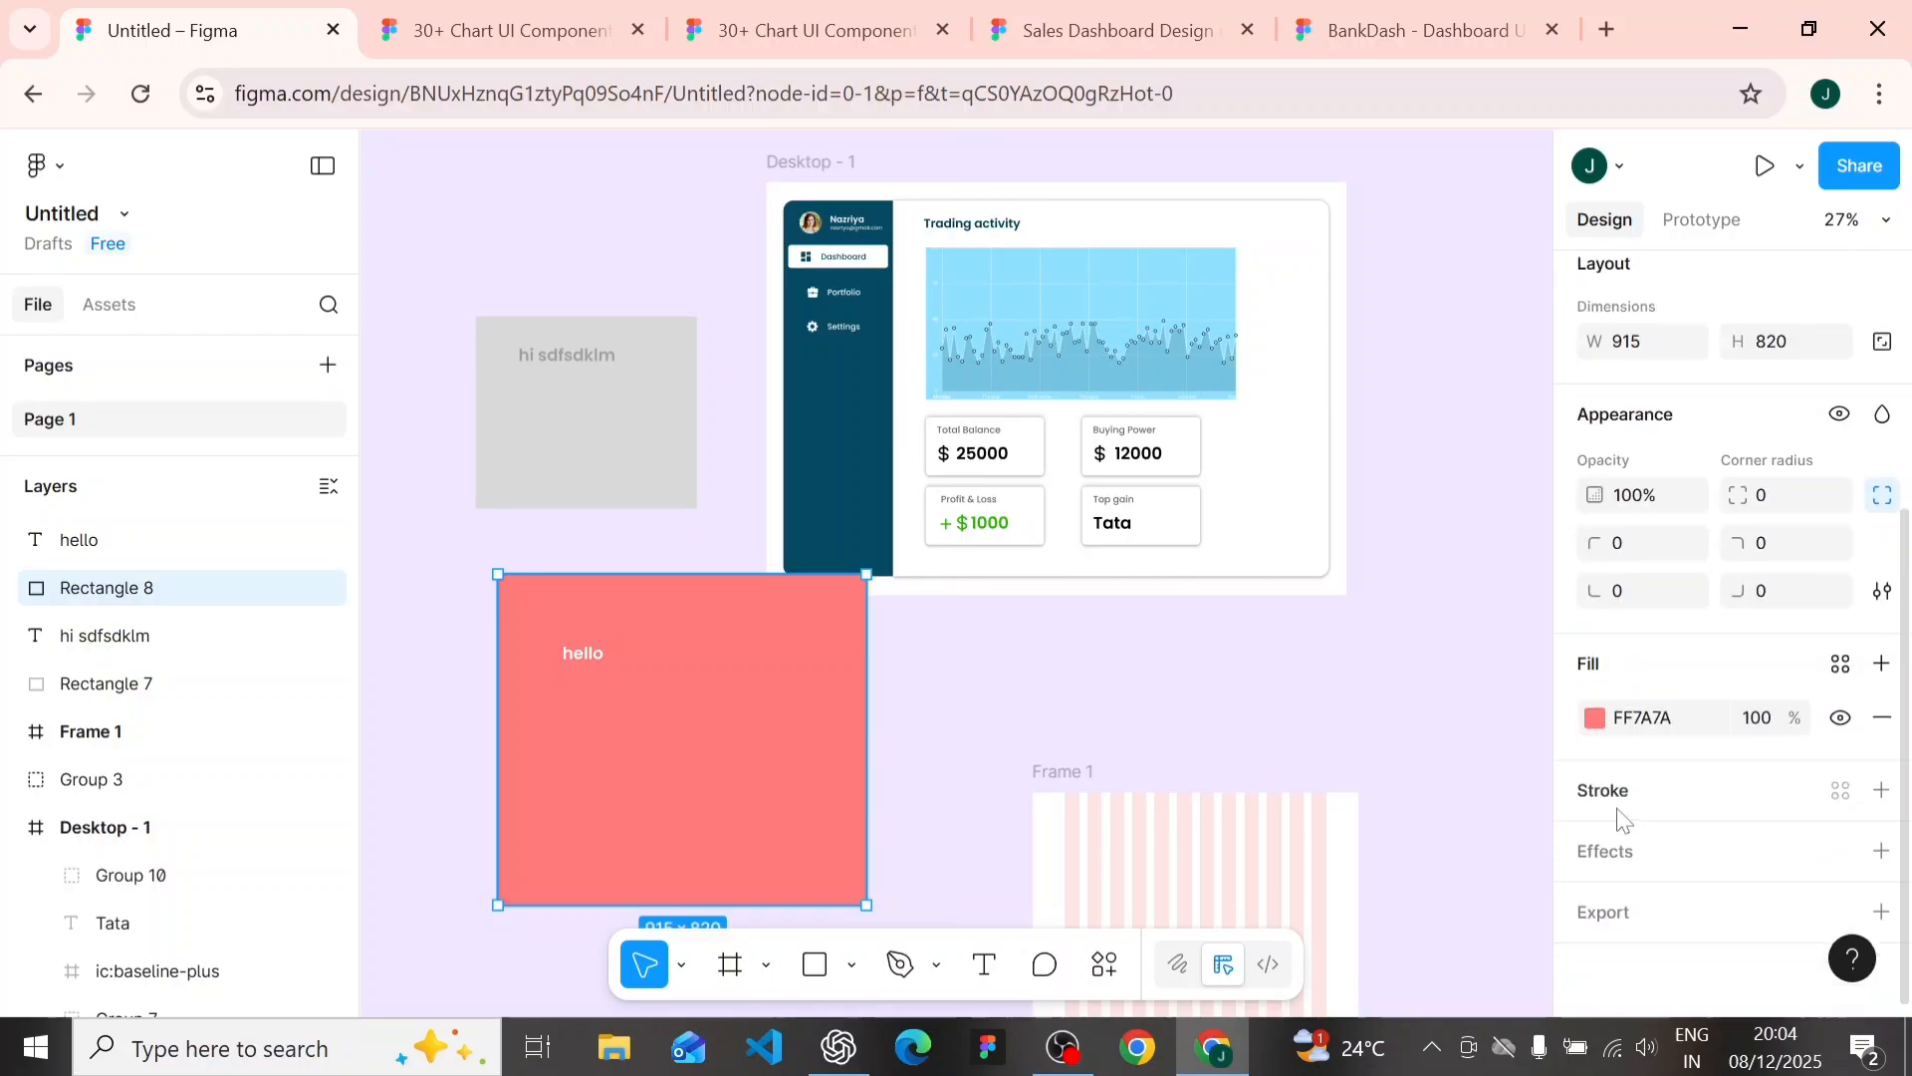
pyautogui.click(1595, 717)
pyautogui.click(1446, 443)
pyautogui.moveTo(1450, 448); pyautogui.dragTo(1466, 429)
pyautogui.click(560, 536)
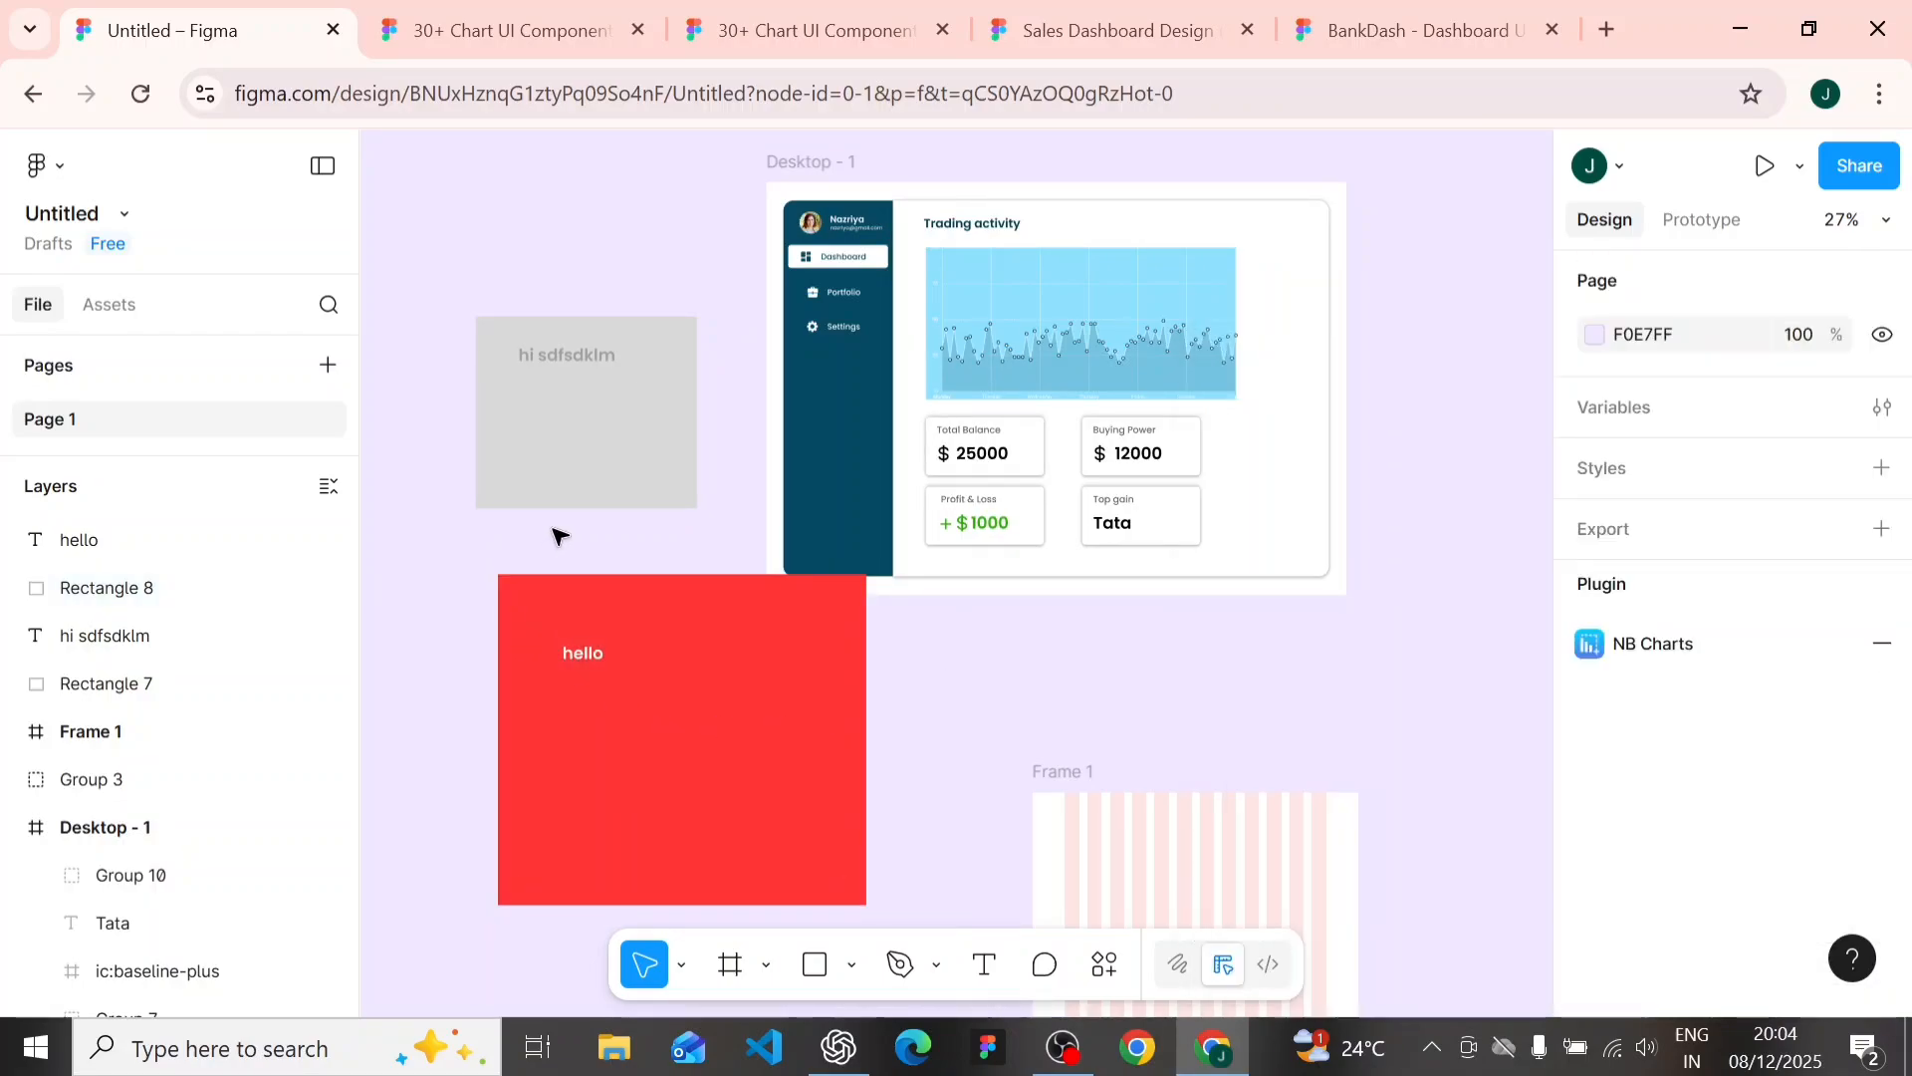
# - Move the red rectangle left, clear of the dashboard frame, and place the "hello" text near its top centre
pyautogui.moveTo(576, 629); pyautogui.dragTo(453, 632)
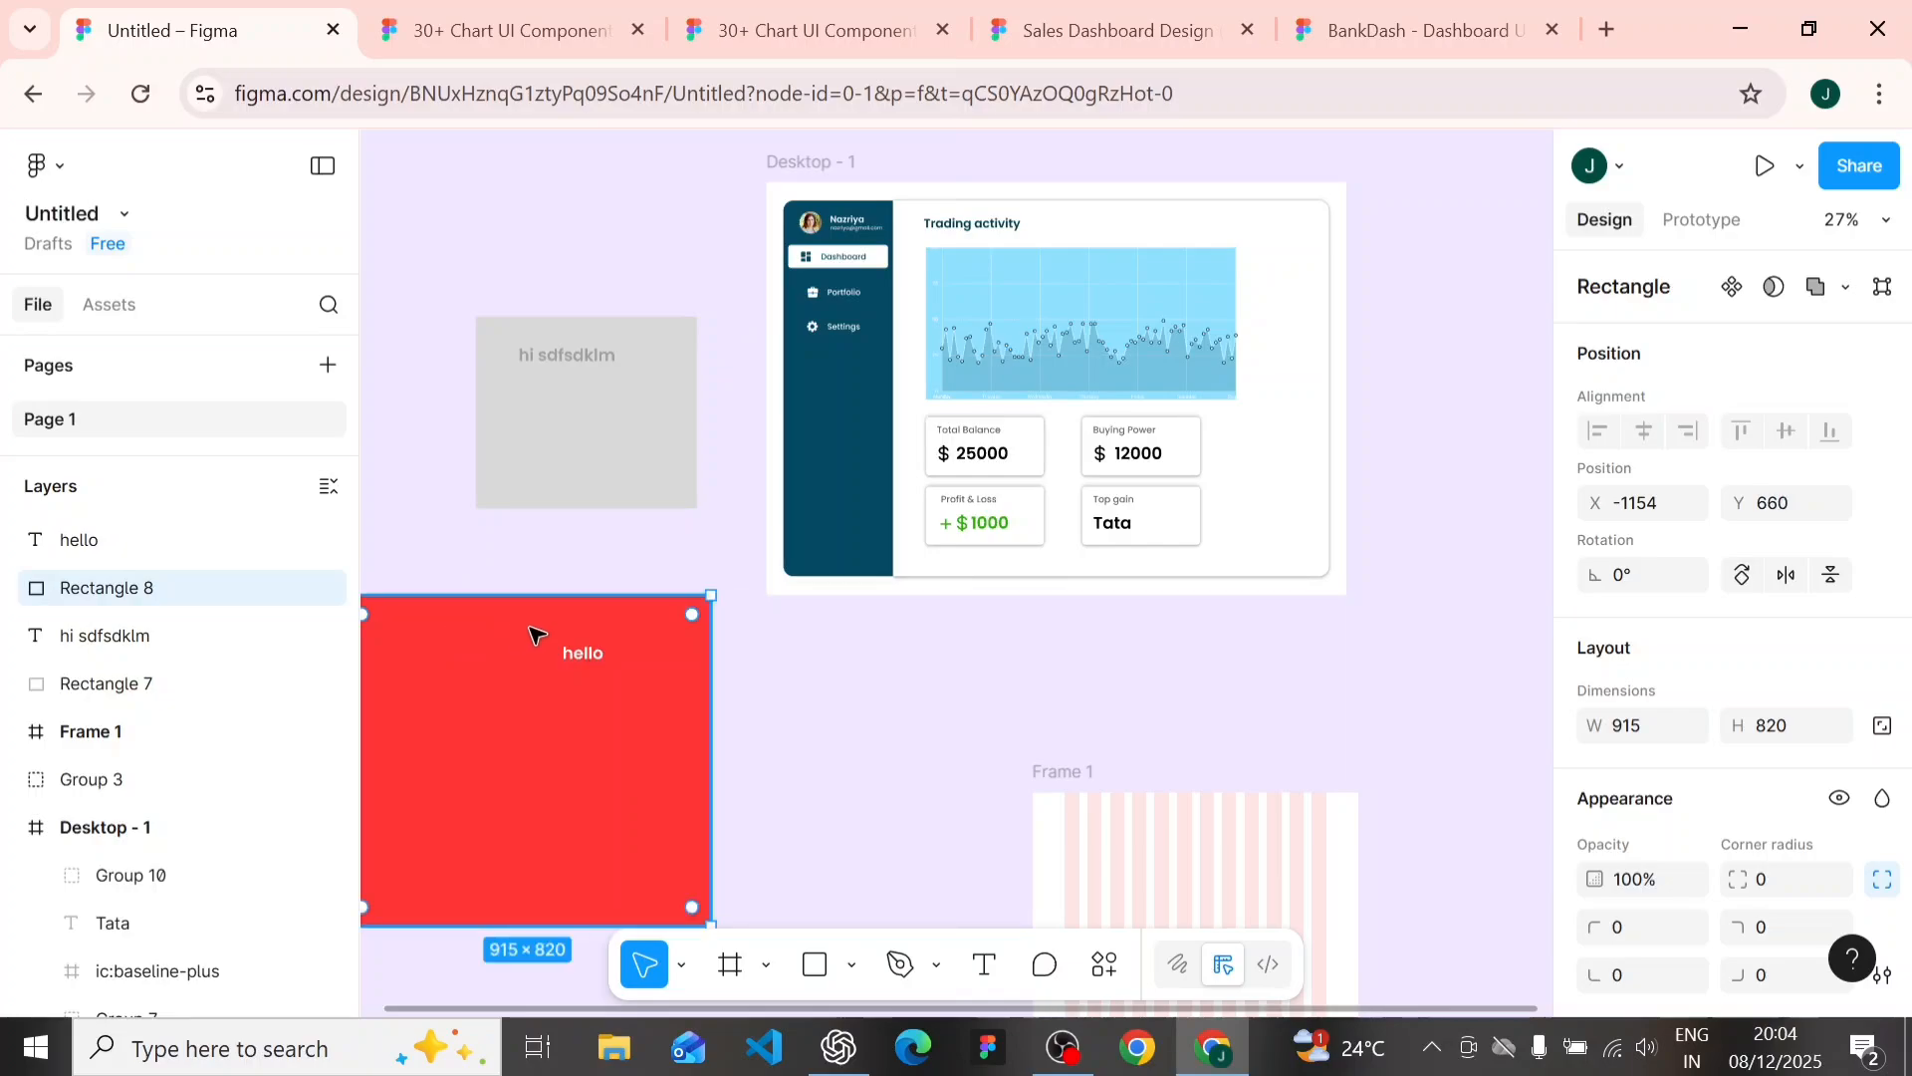
pyautogui.scroll(-3, 548, 647)
pyautogui.hscroll(-2, 548, 647)
pyautogui.scroll(3, 689, 649)
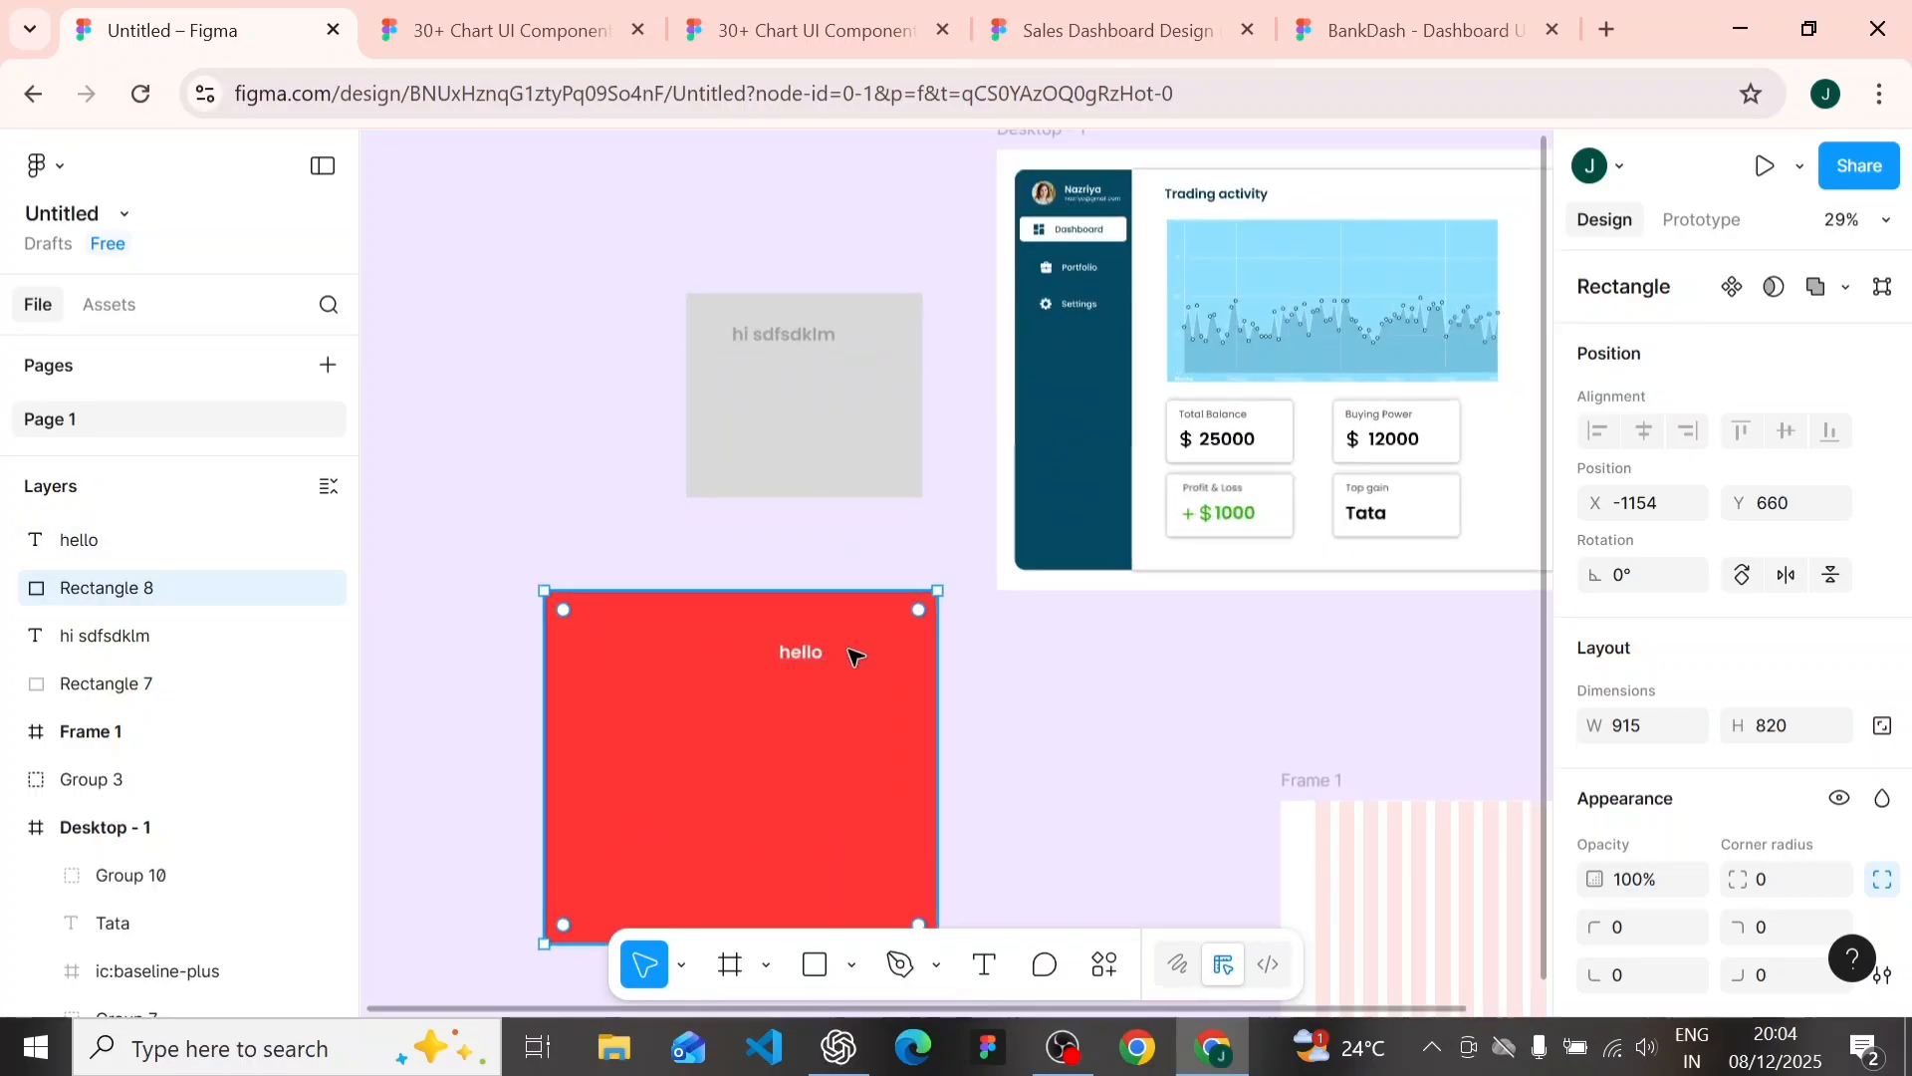
pyautogui.click(808, 653)
pyautogui.moveTo(757, 681); pyautogui.dragTo(741, 642)
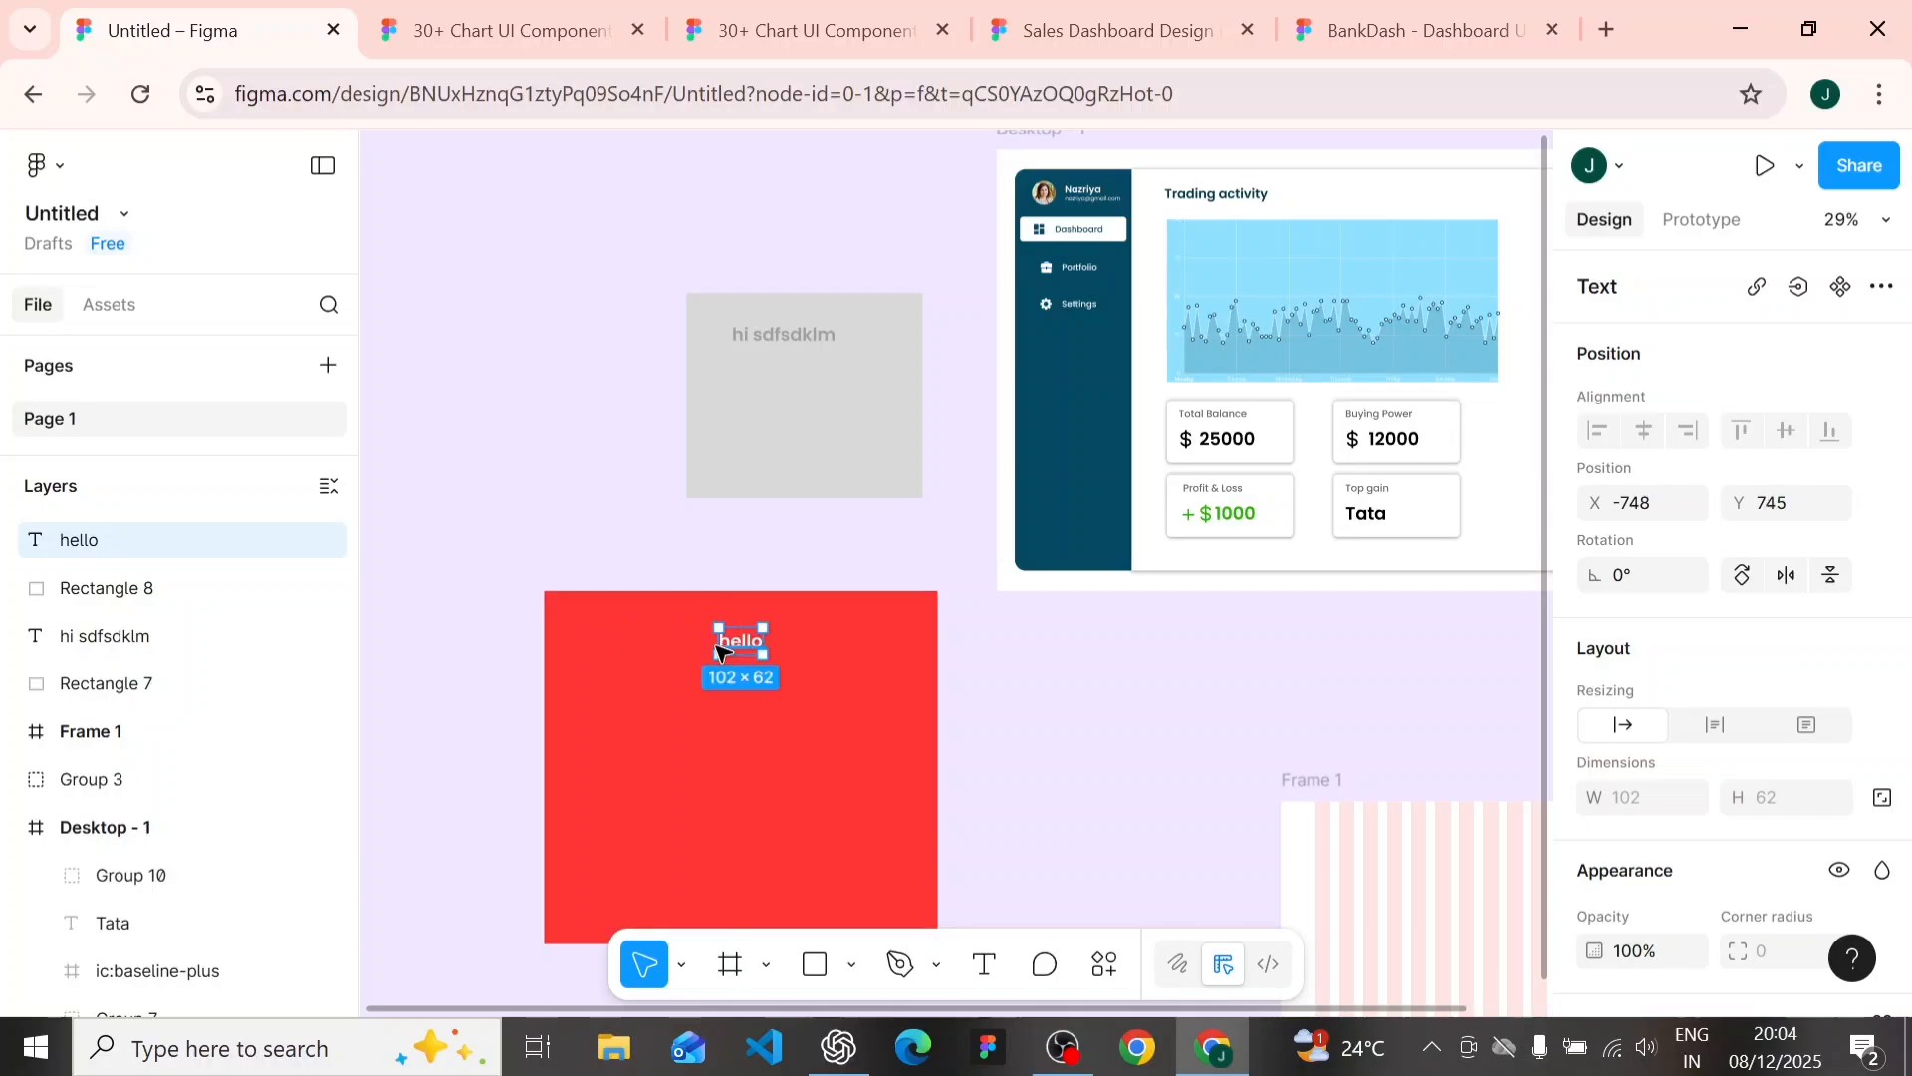
pyautogui.click(606, 550)
# - Check the contrast of the recolored red rectangle with Stark's Contrast tool and close the plugin
pyautogui.click(574, 611)
pyautogui.scroll(-2, 778, 734)
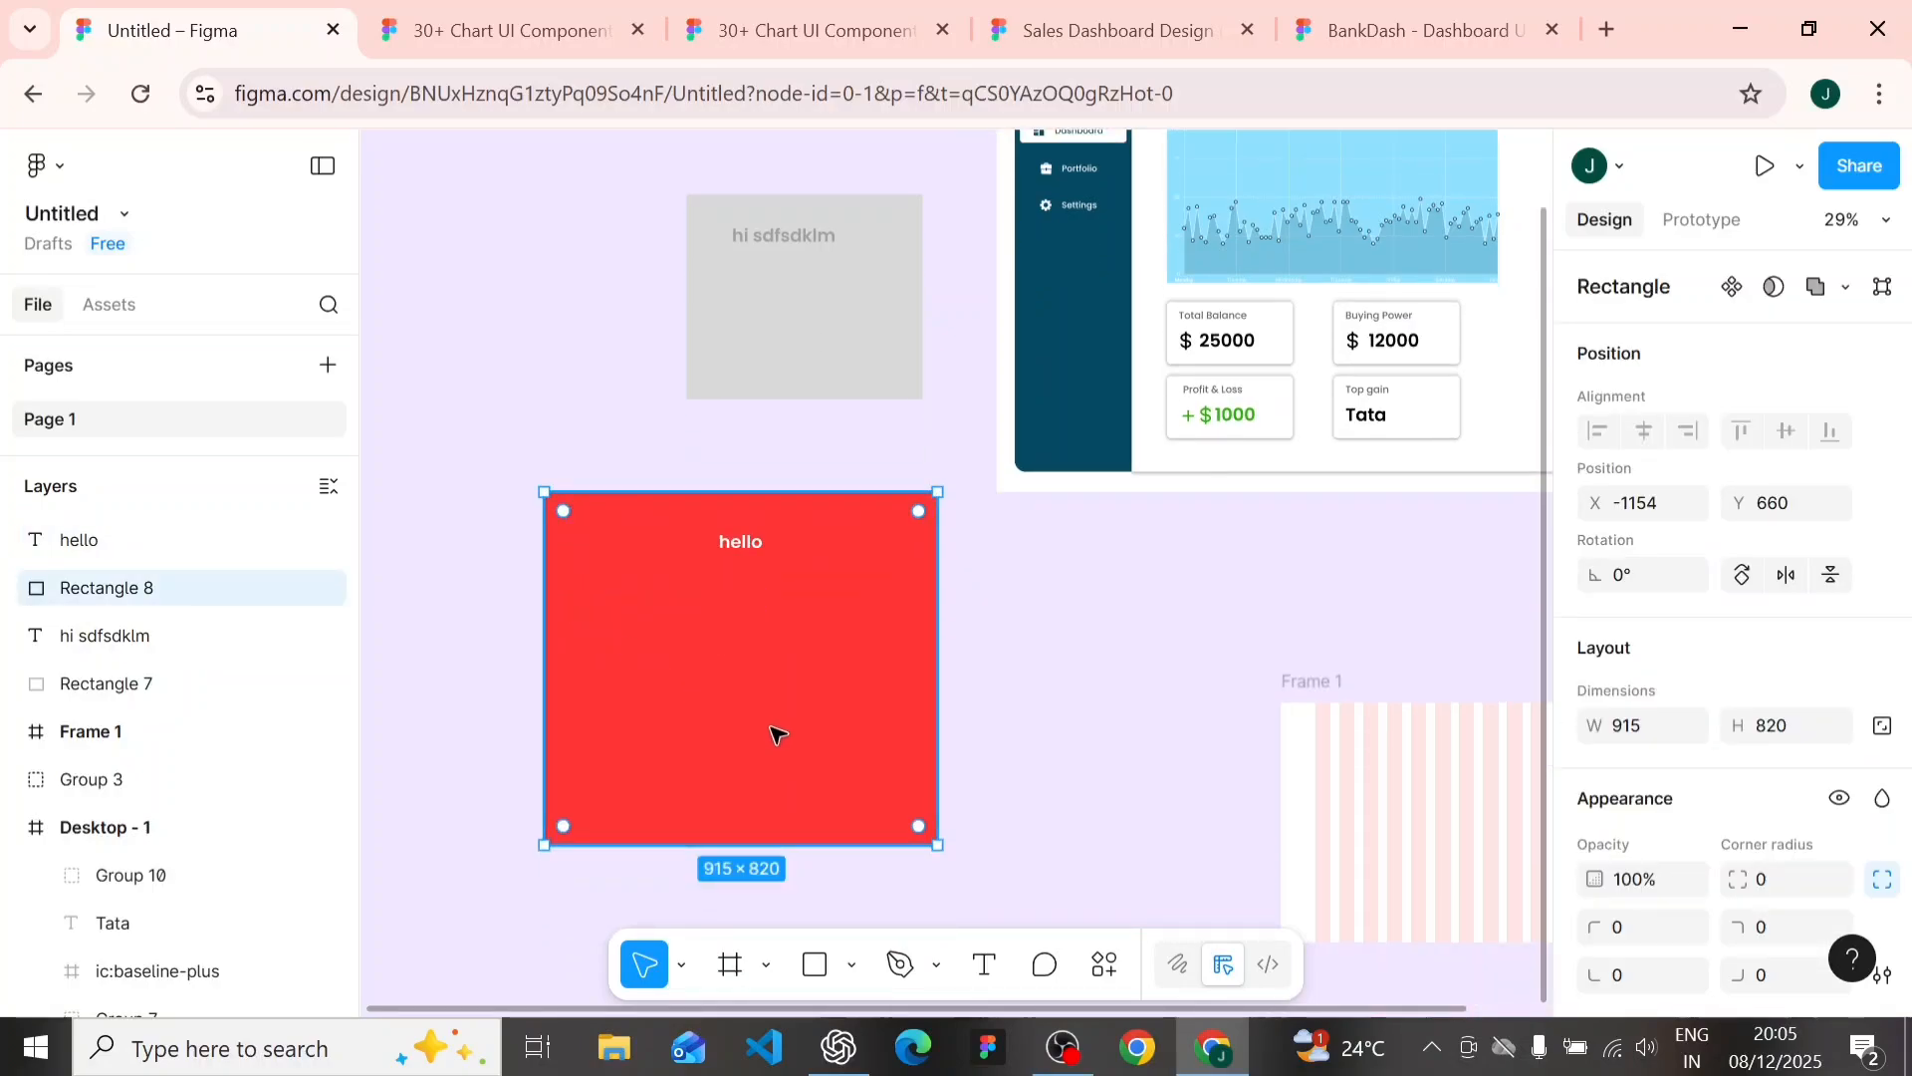
pyautogui.click(1095, 964)
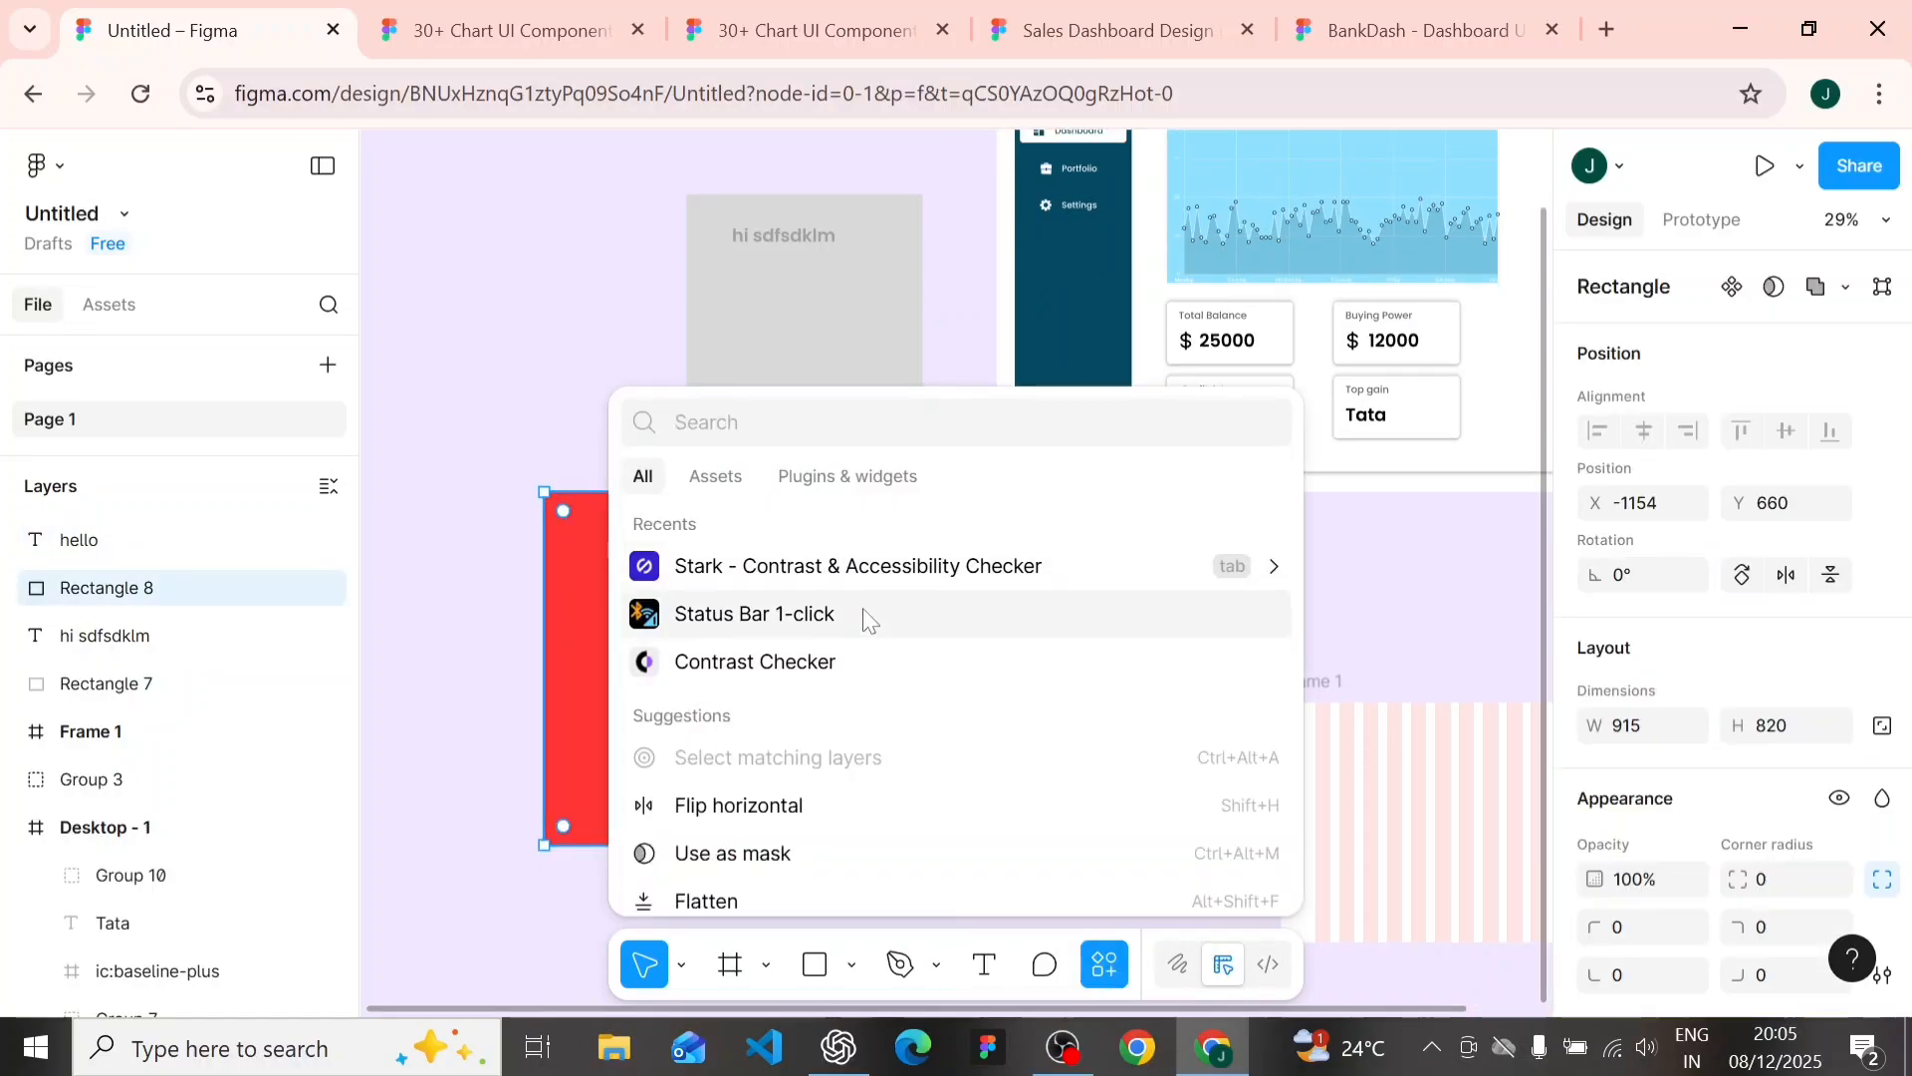
pyautogui.click(906, 575)
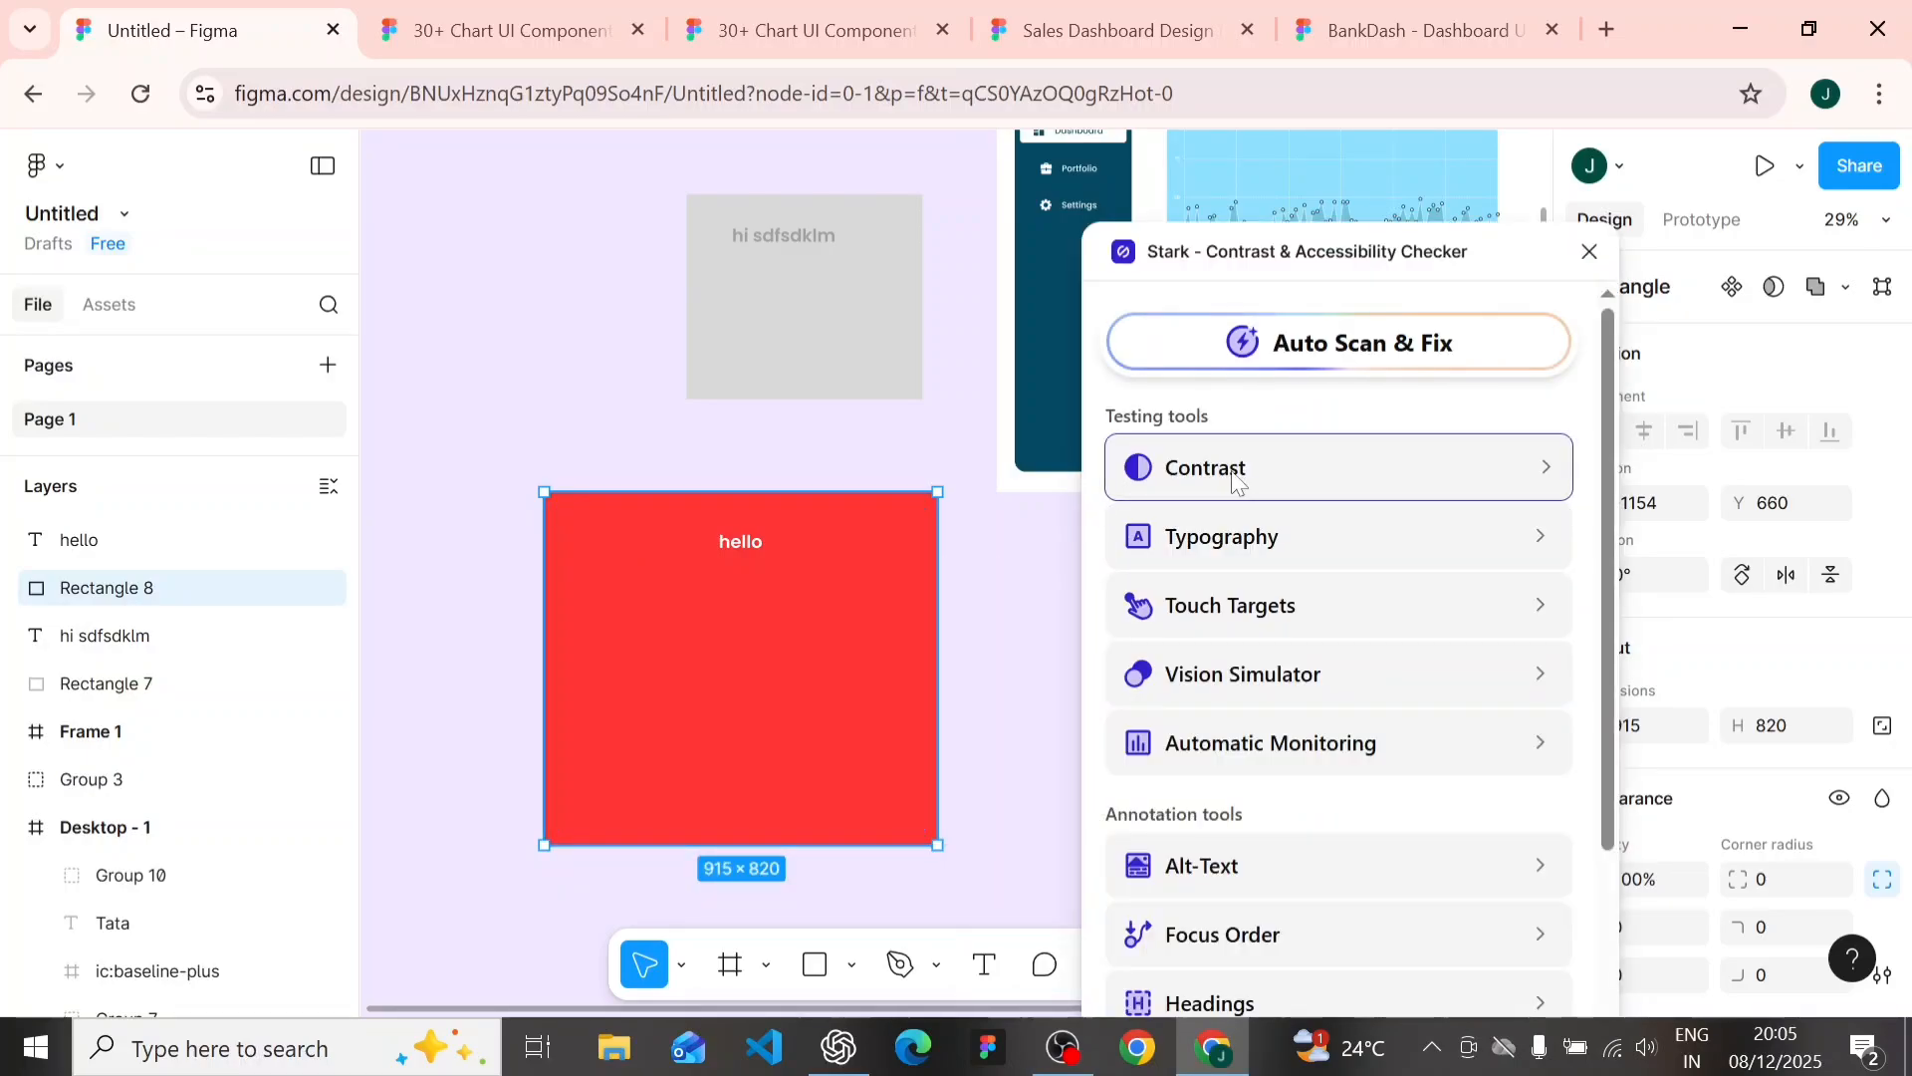
pyautogui.click(1237, 482)
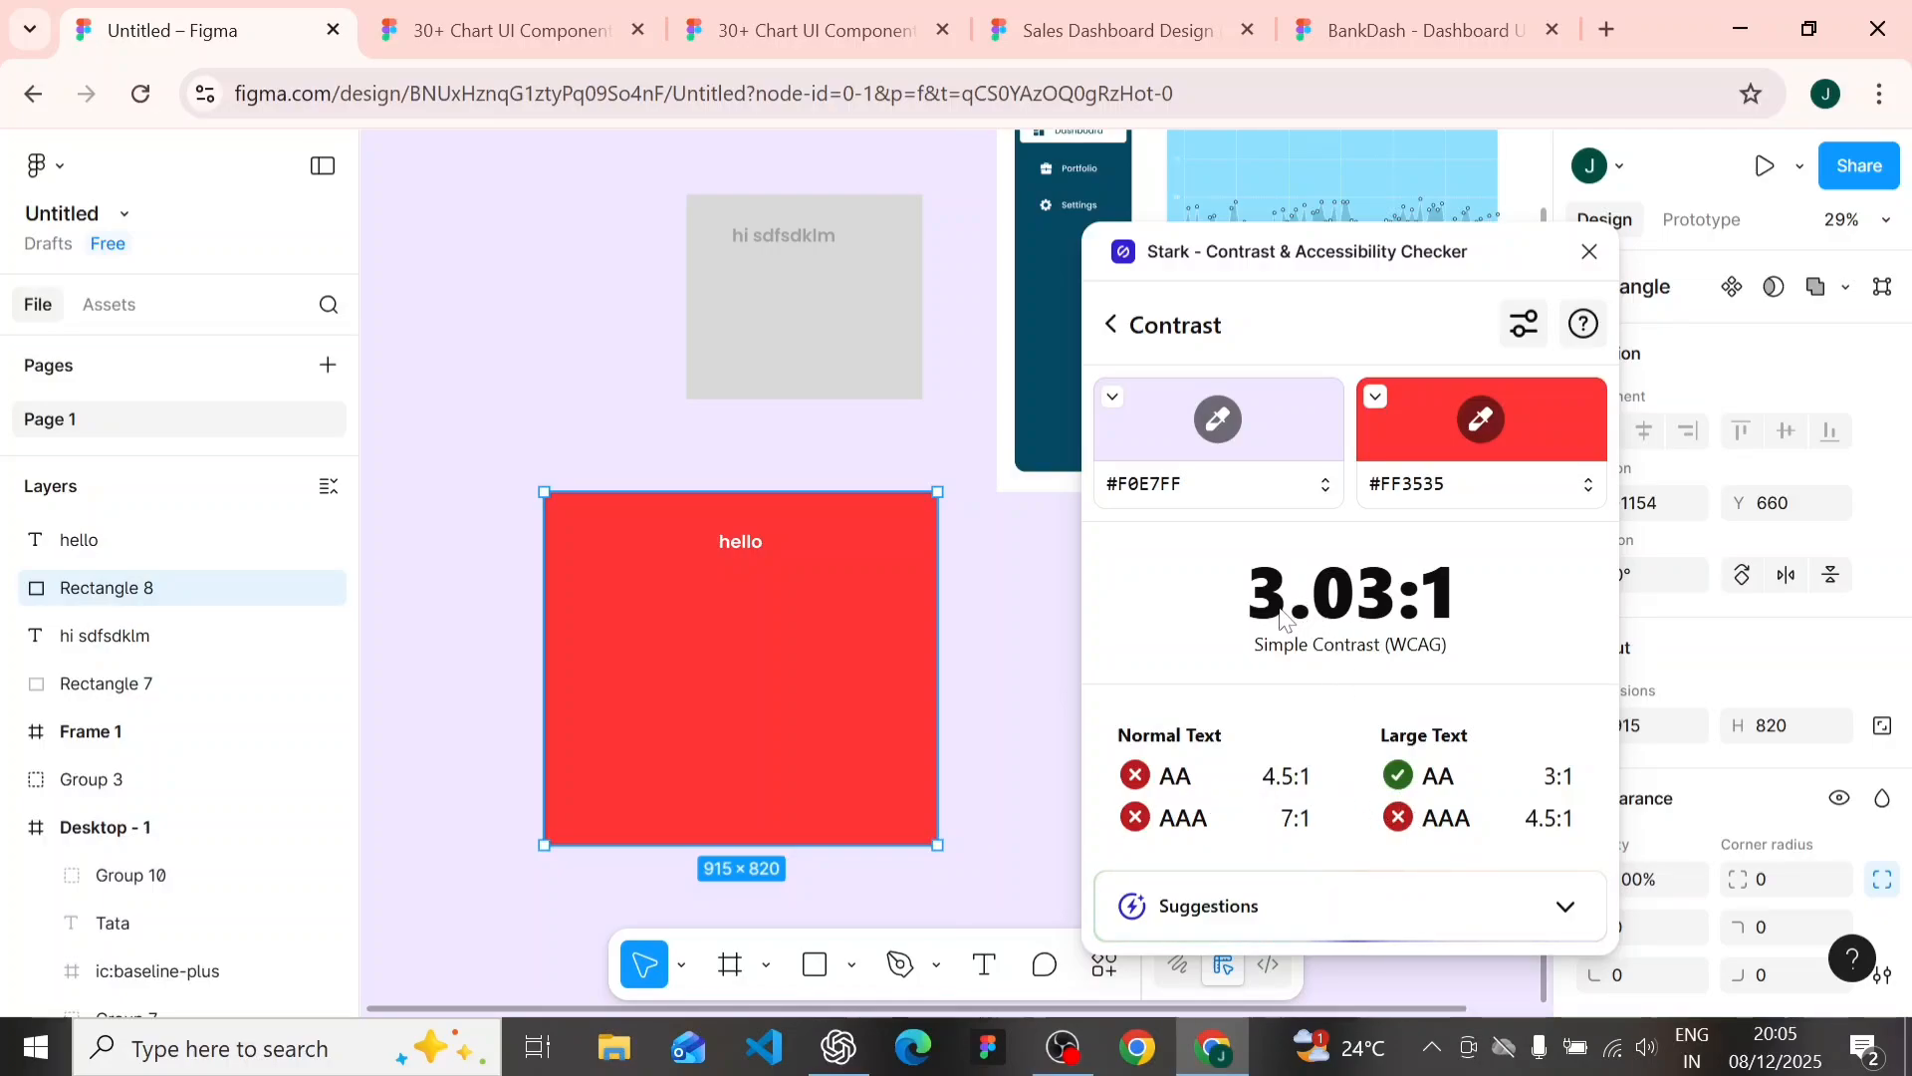
pyautogui.click(1591, 252)
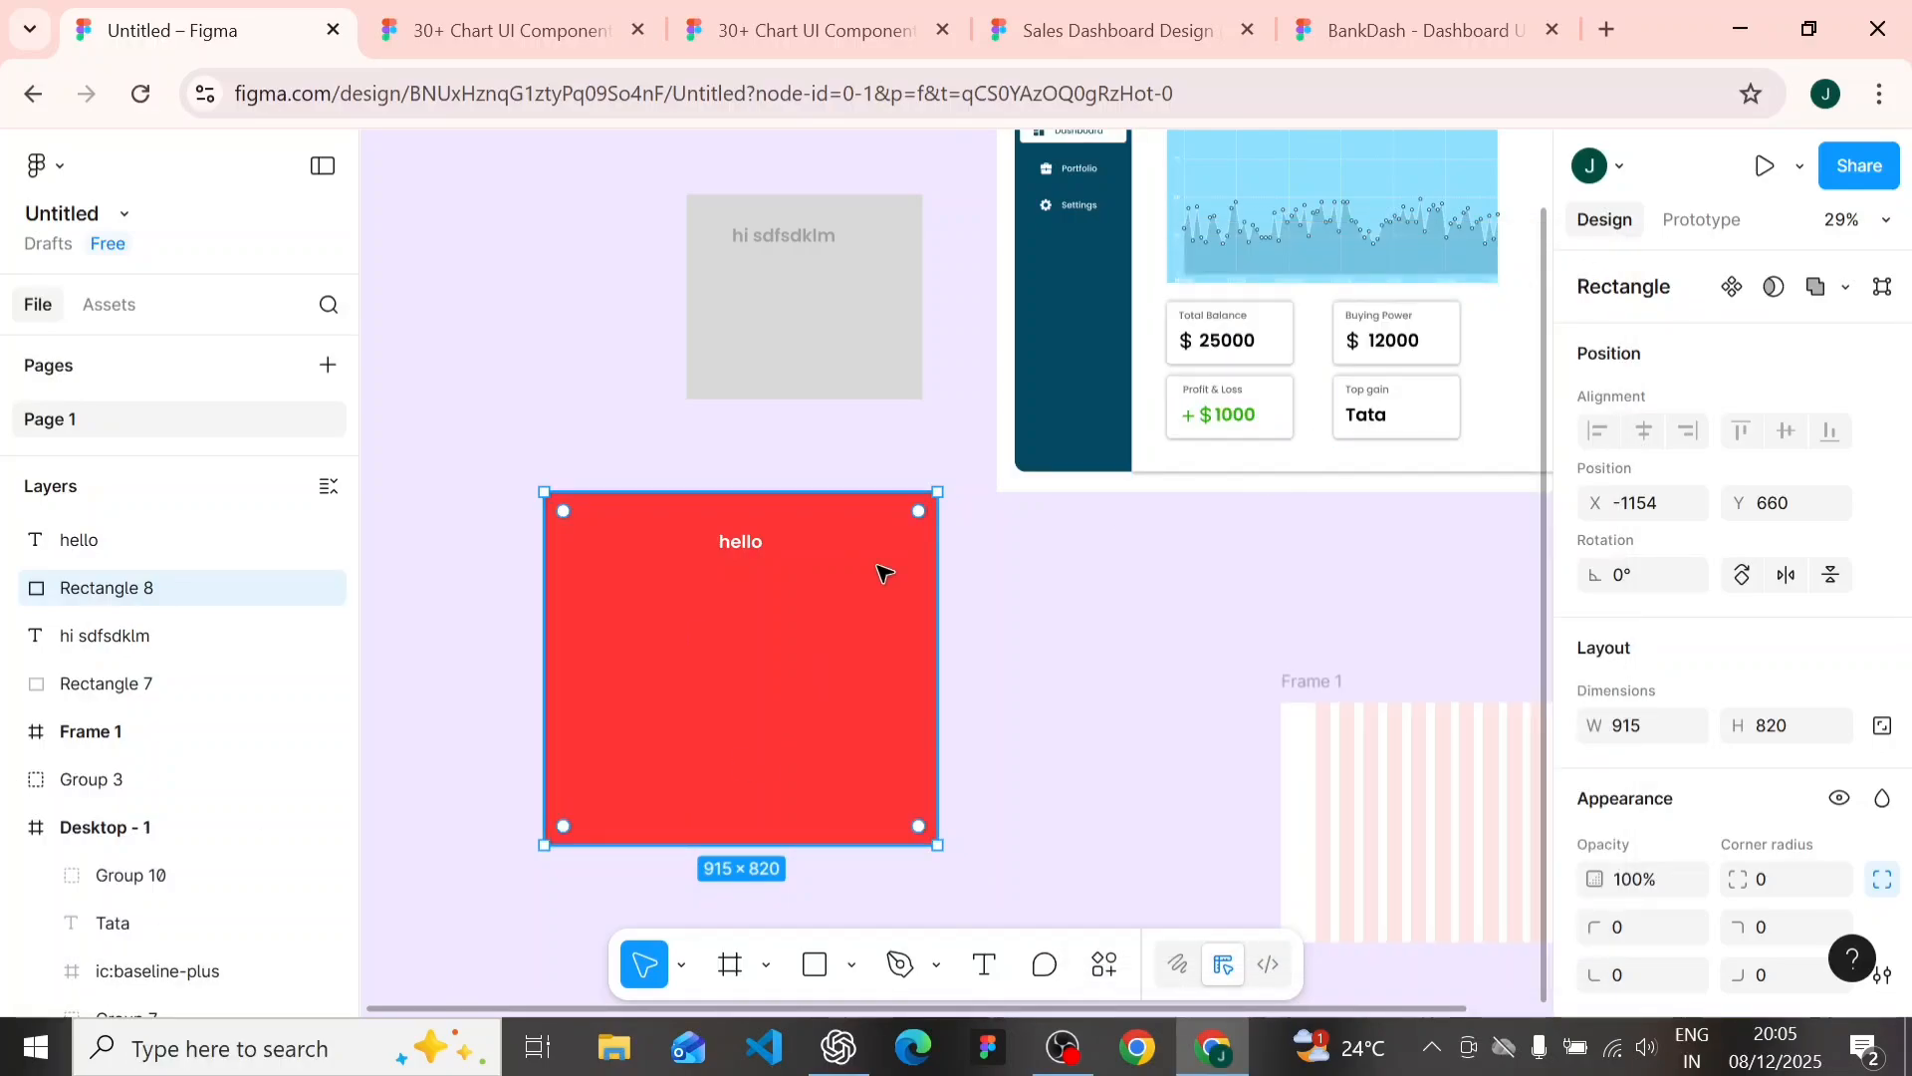
# - Search the plugins and widgets for "content reel" and run the Content Reel plugin
pyautogui.scroll(1, 1207, 580)
pyautogui.scroll(5, 1207, 579)
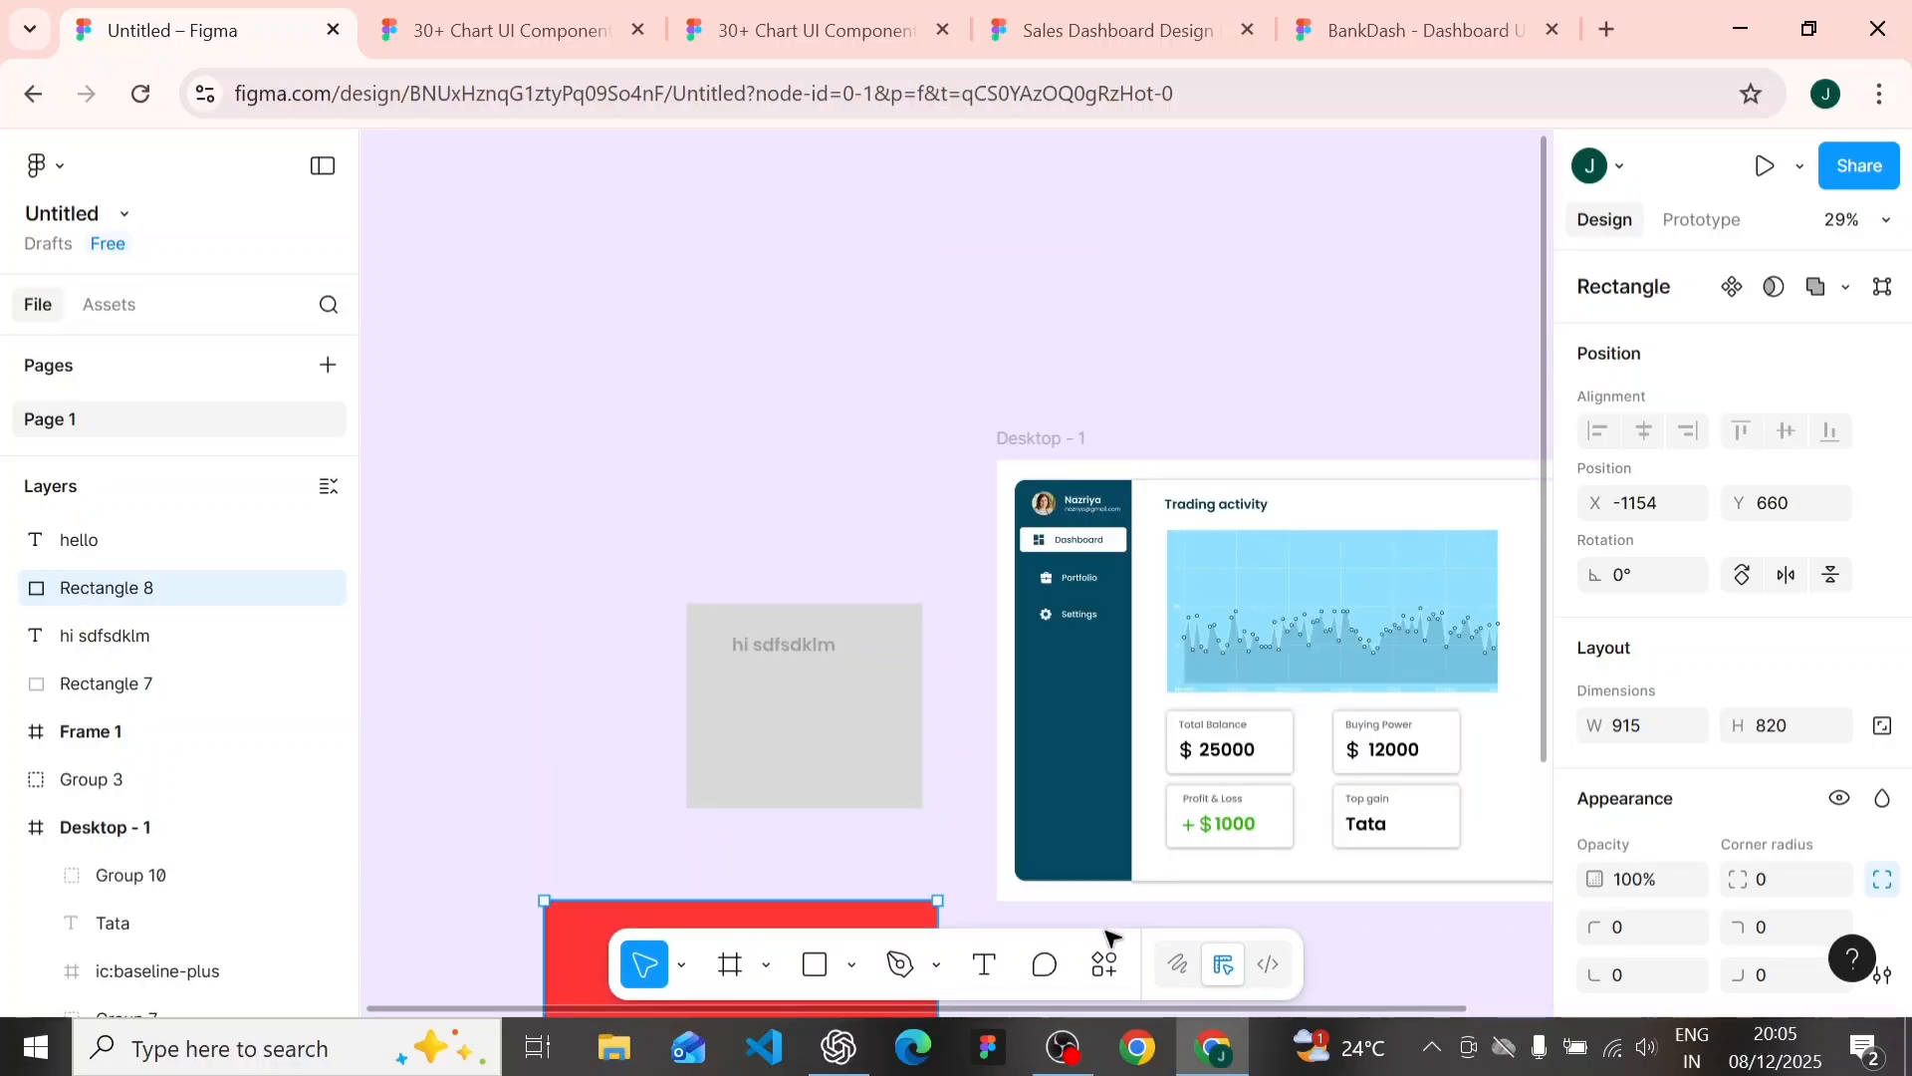
pyautogui.click(1096, 964)
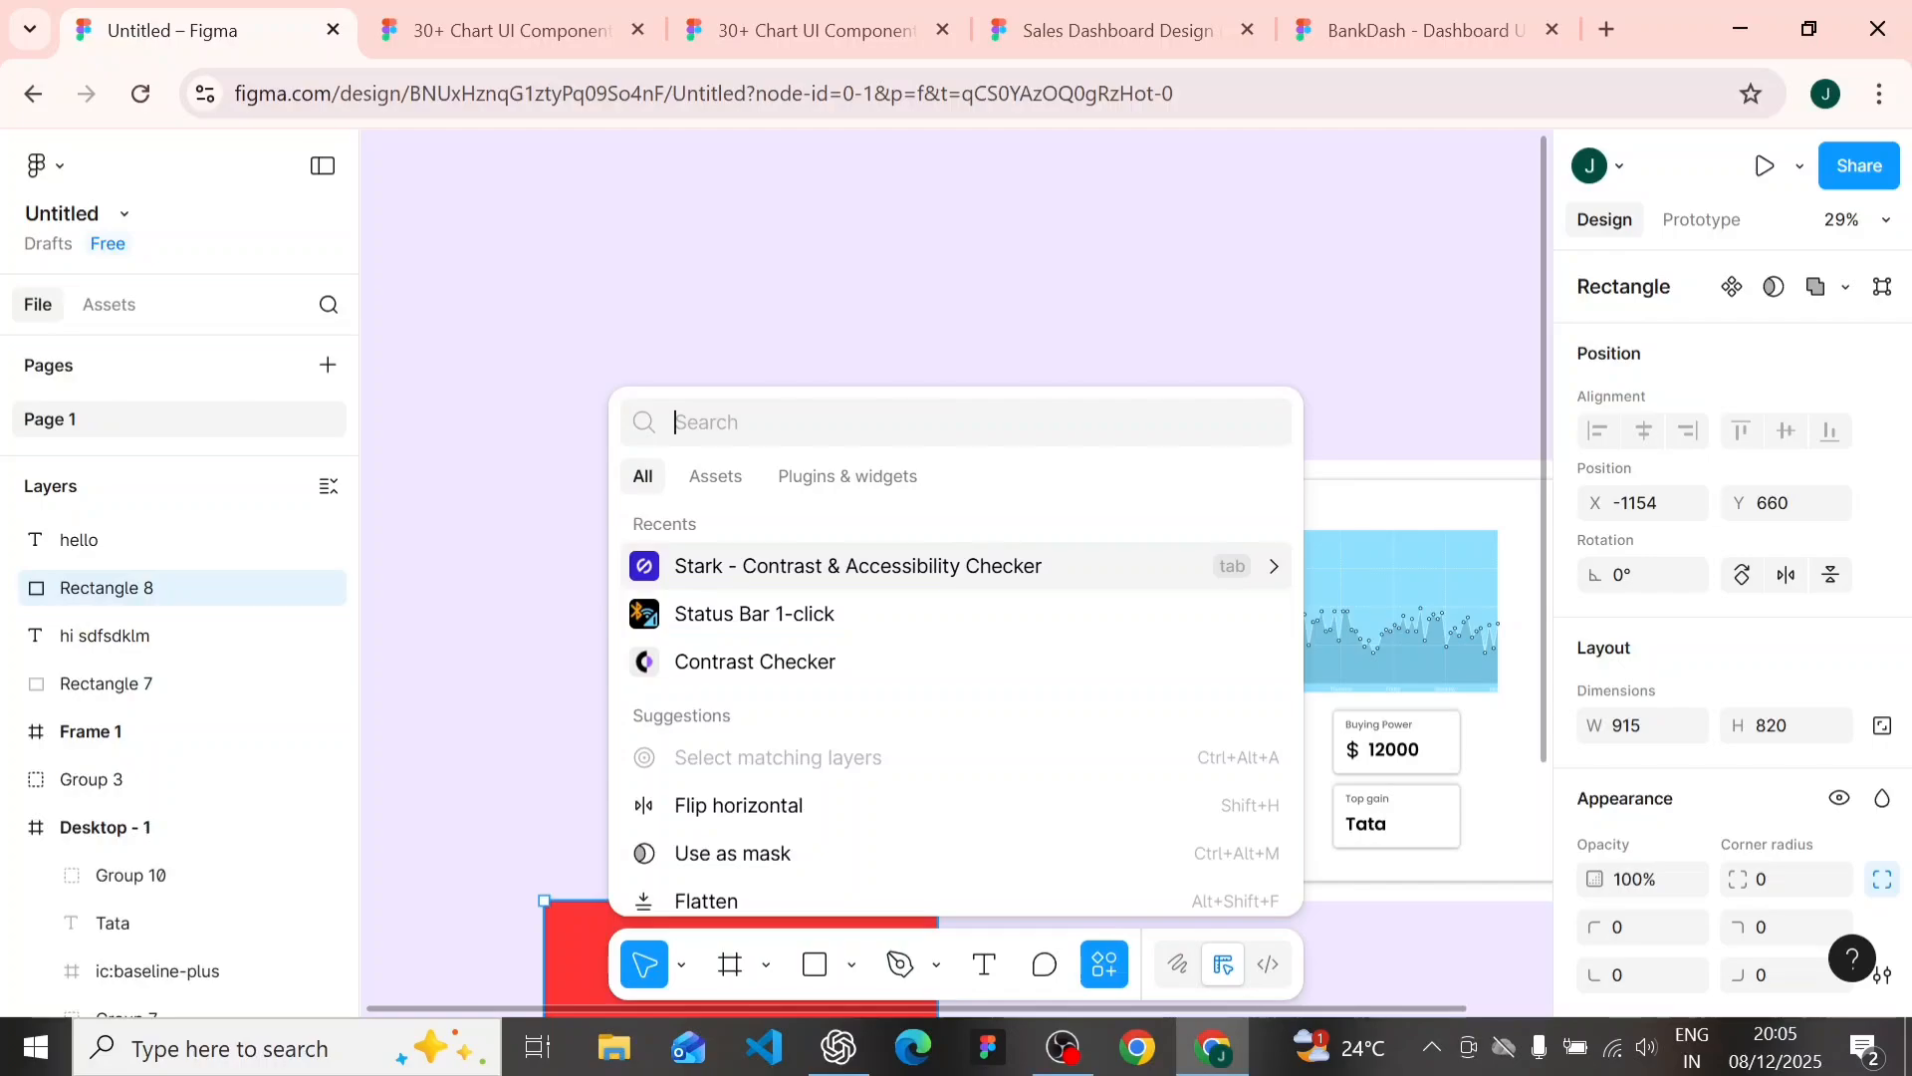
pyautogui.write('co')
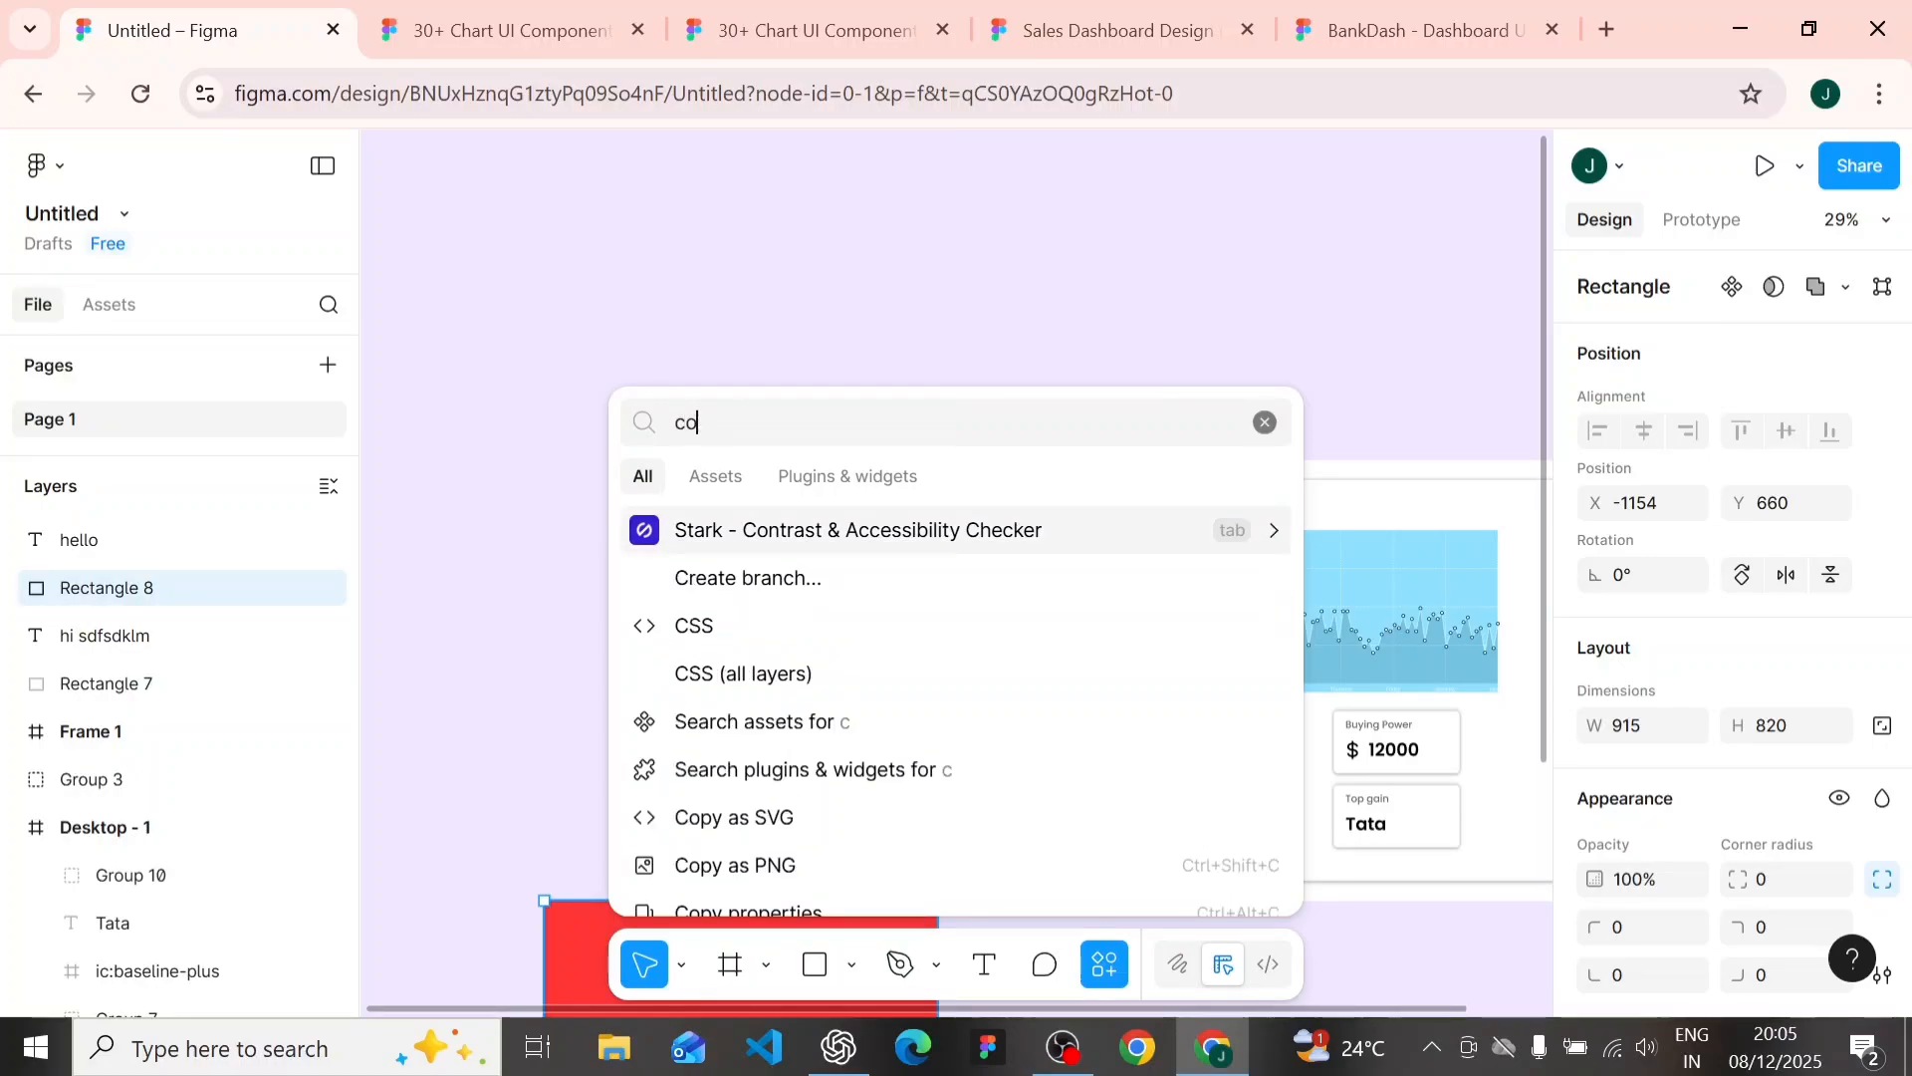
pyautogui.write('ntent')
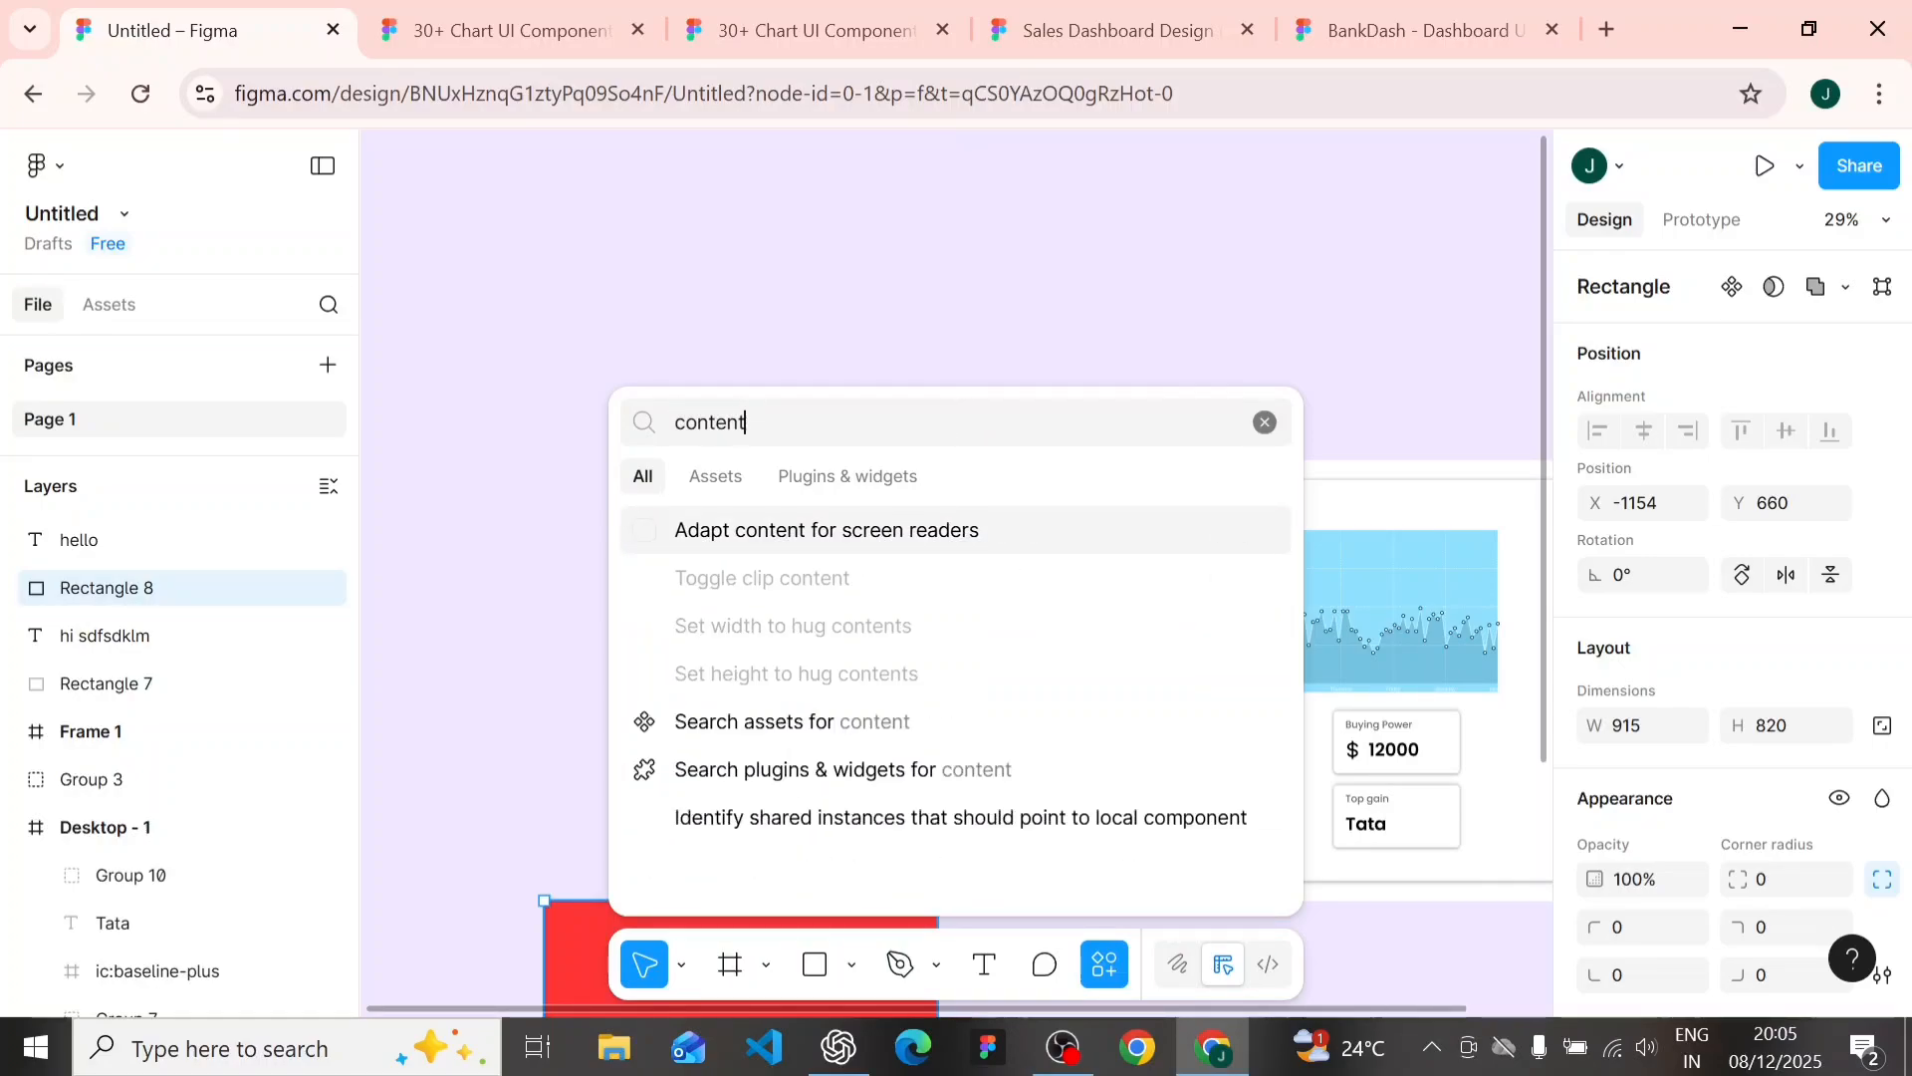
pyautogui.write(' reel')
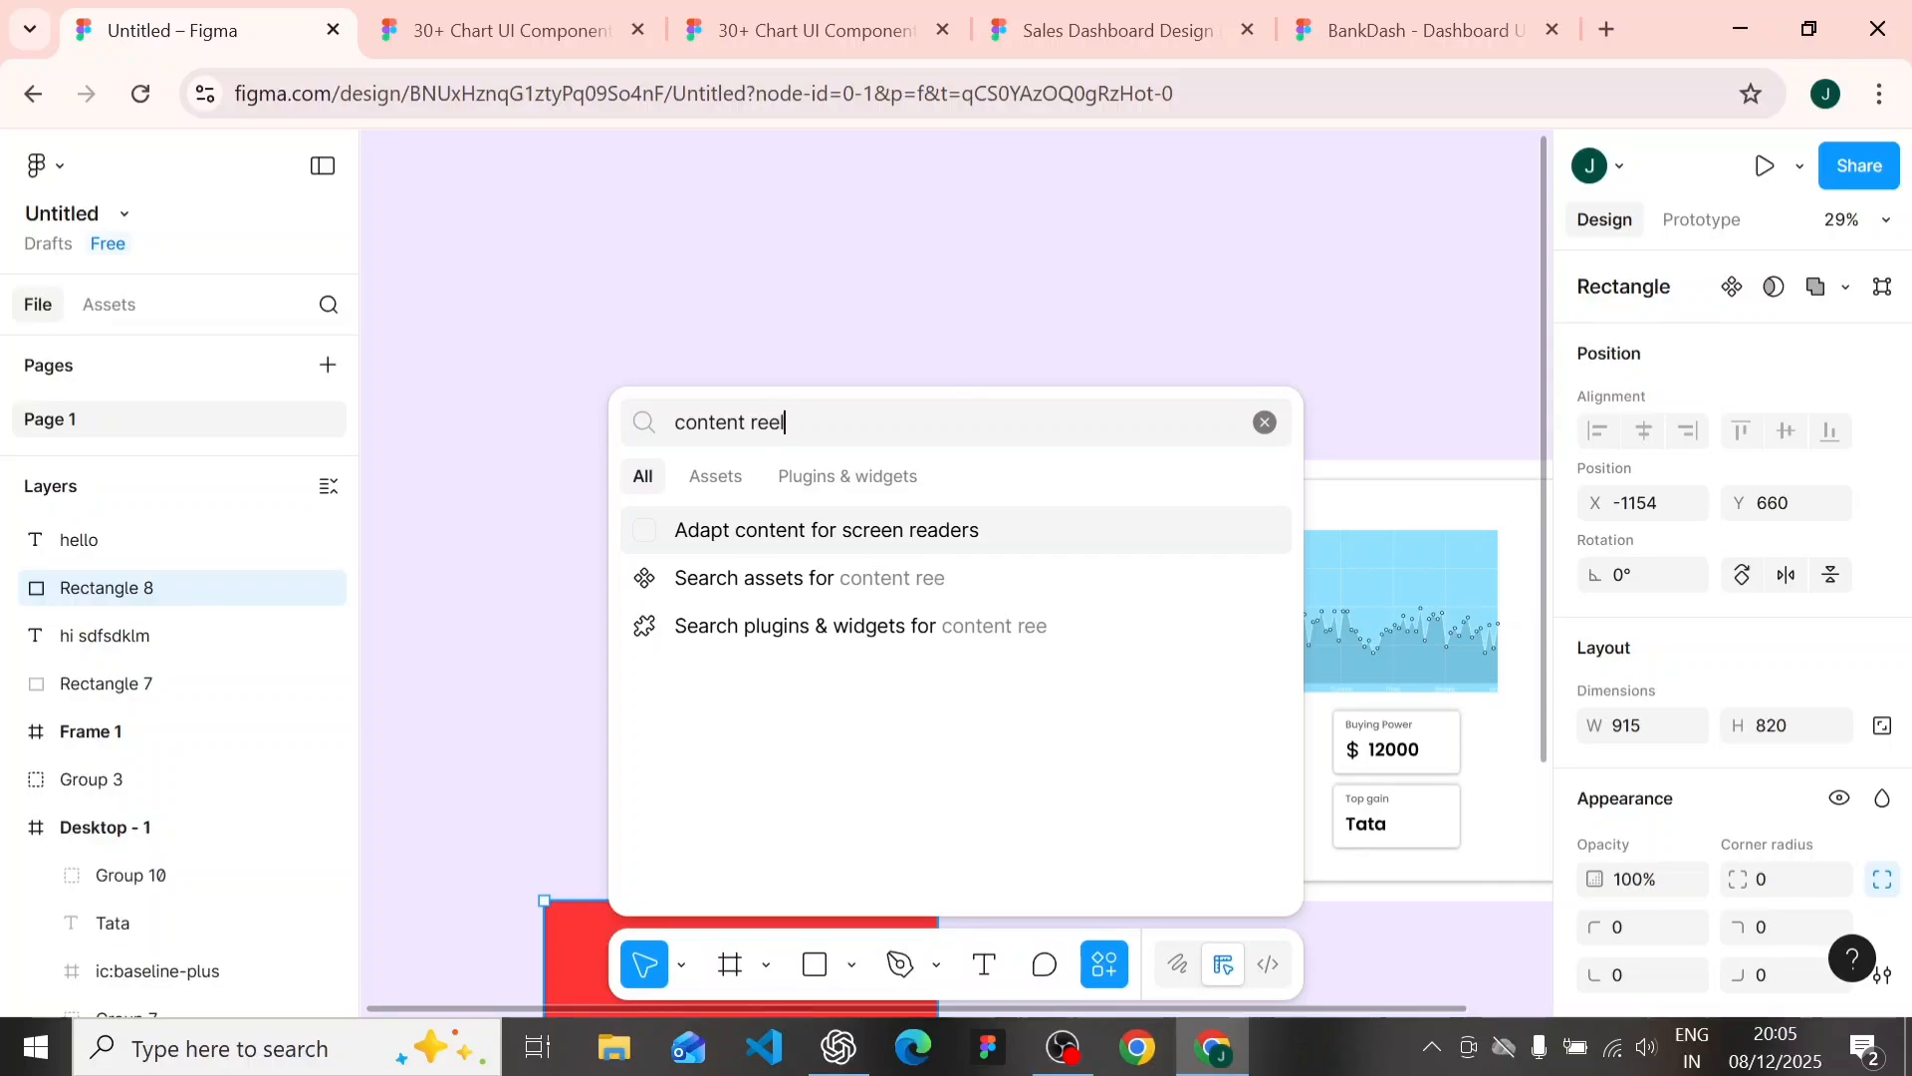
pyautogui.click(896, 475)
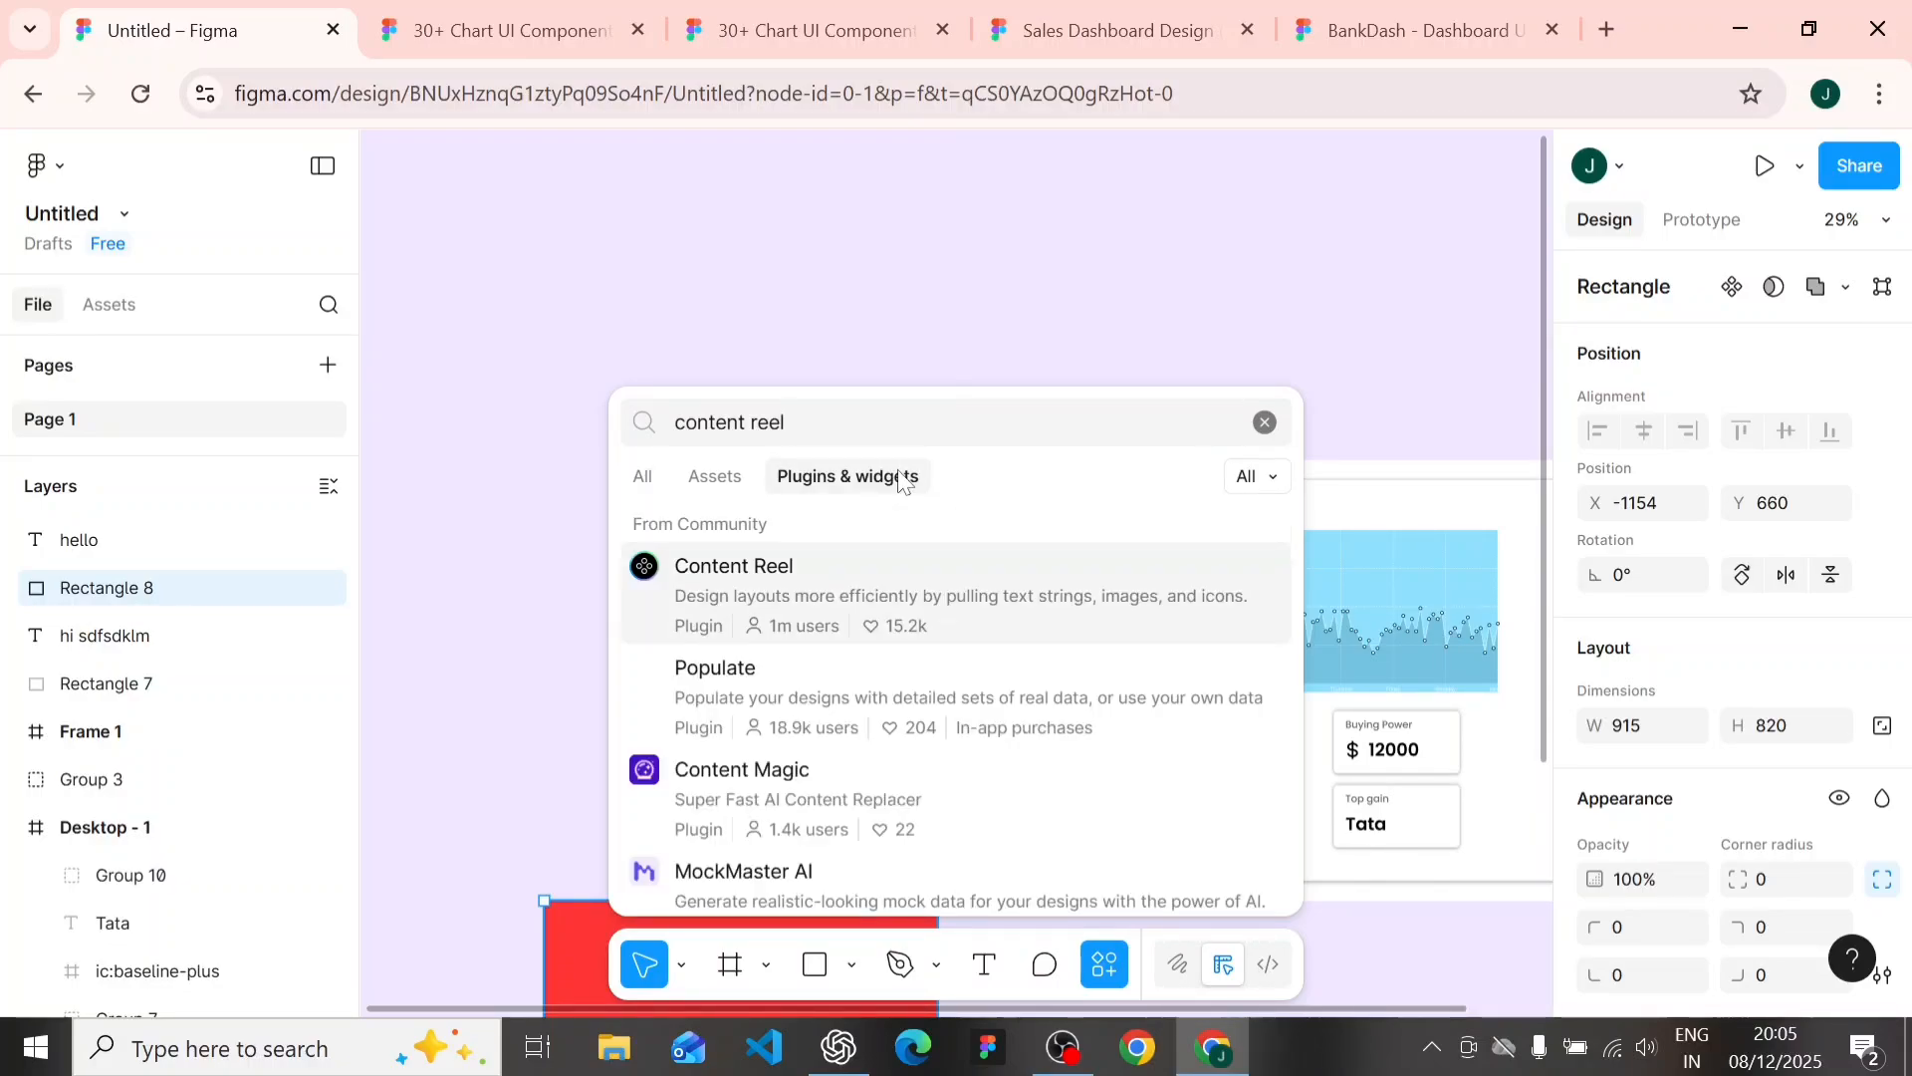
pyautogui.click(876, 568)
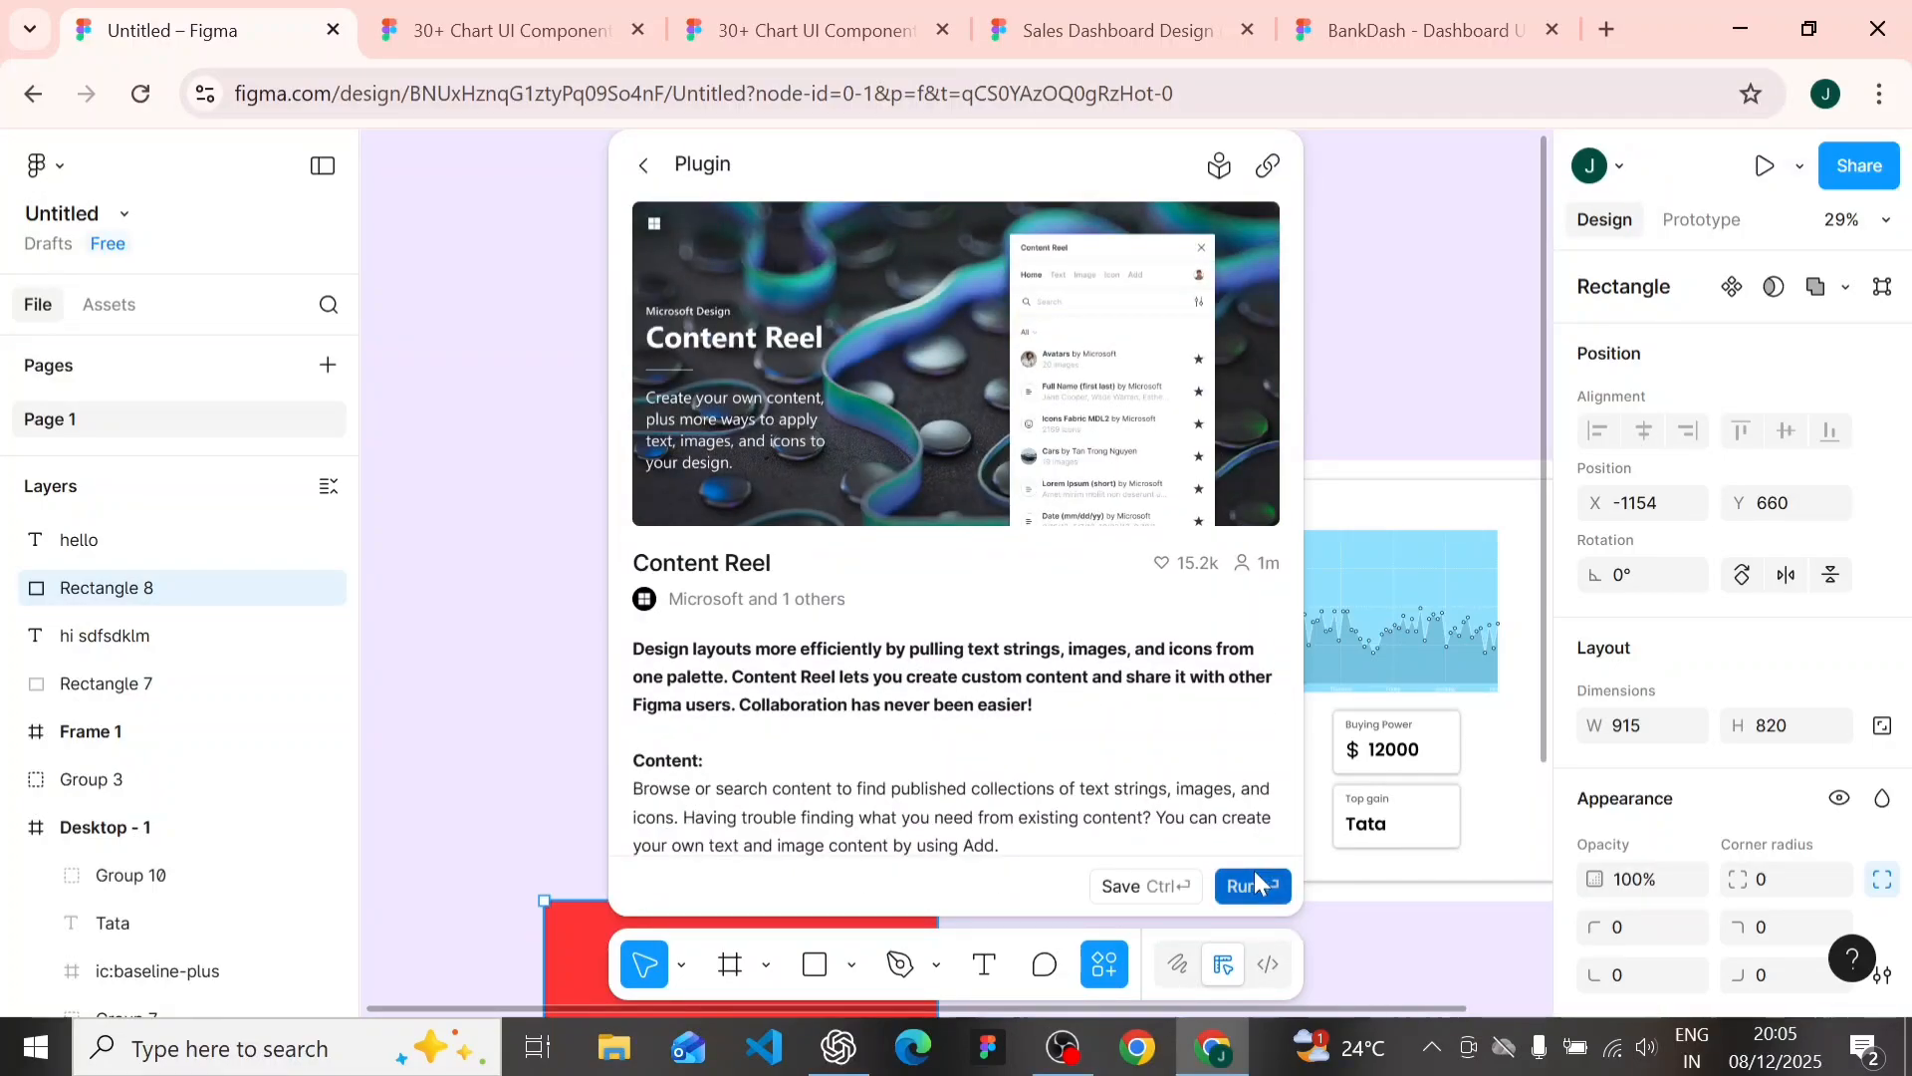
pyautogui.click(1253, 872)
# - Fill the red rectangle with a random image from Content Reel's Avatars (male) collection
pyautogui.scroll(-5, 931, 713)
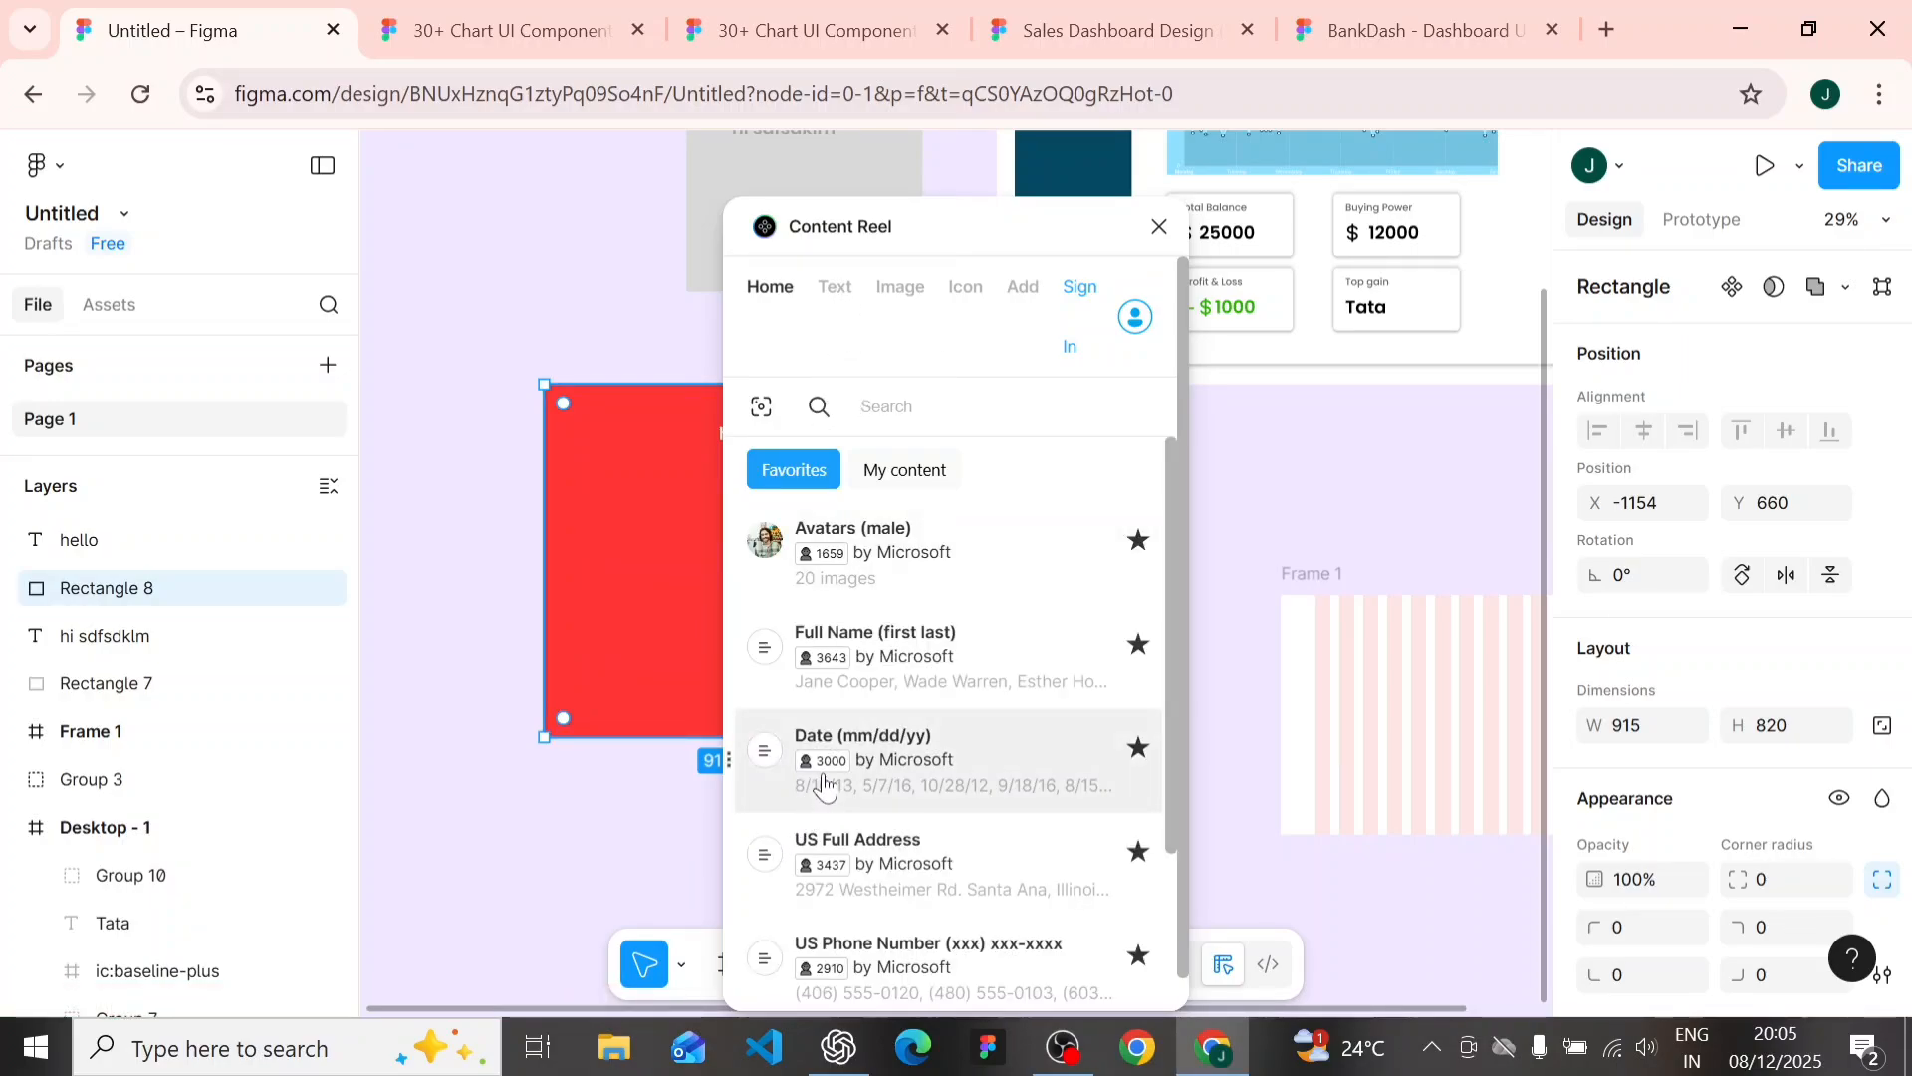
pyautogui.scroll(-2, 824, 780)
pyautogui.scroll(3, 824, 780)
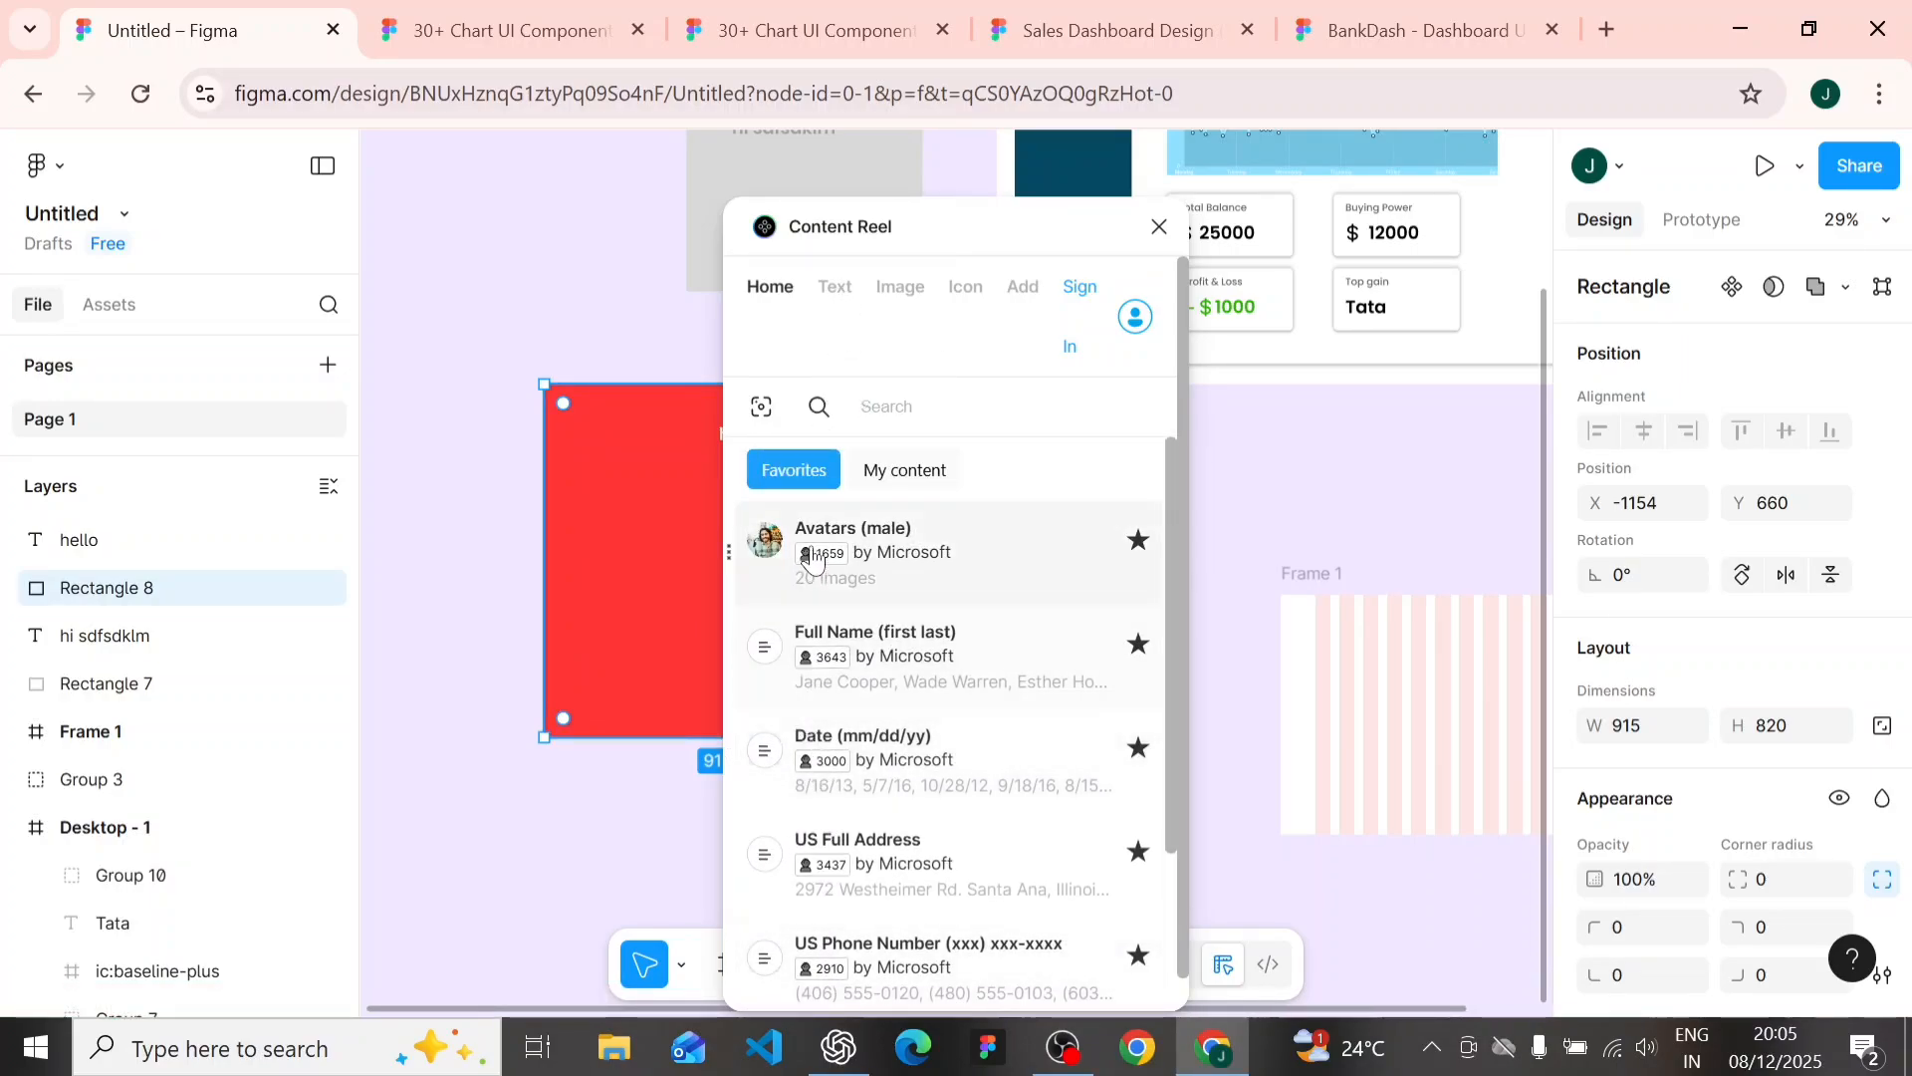
pyautogui.click(954, 557)
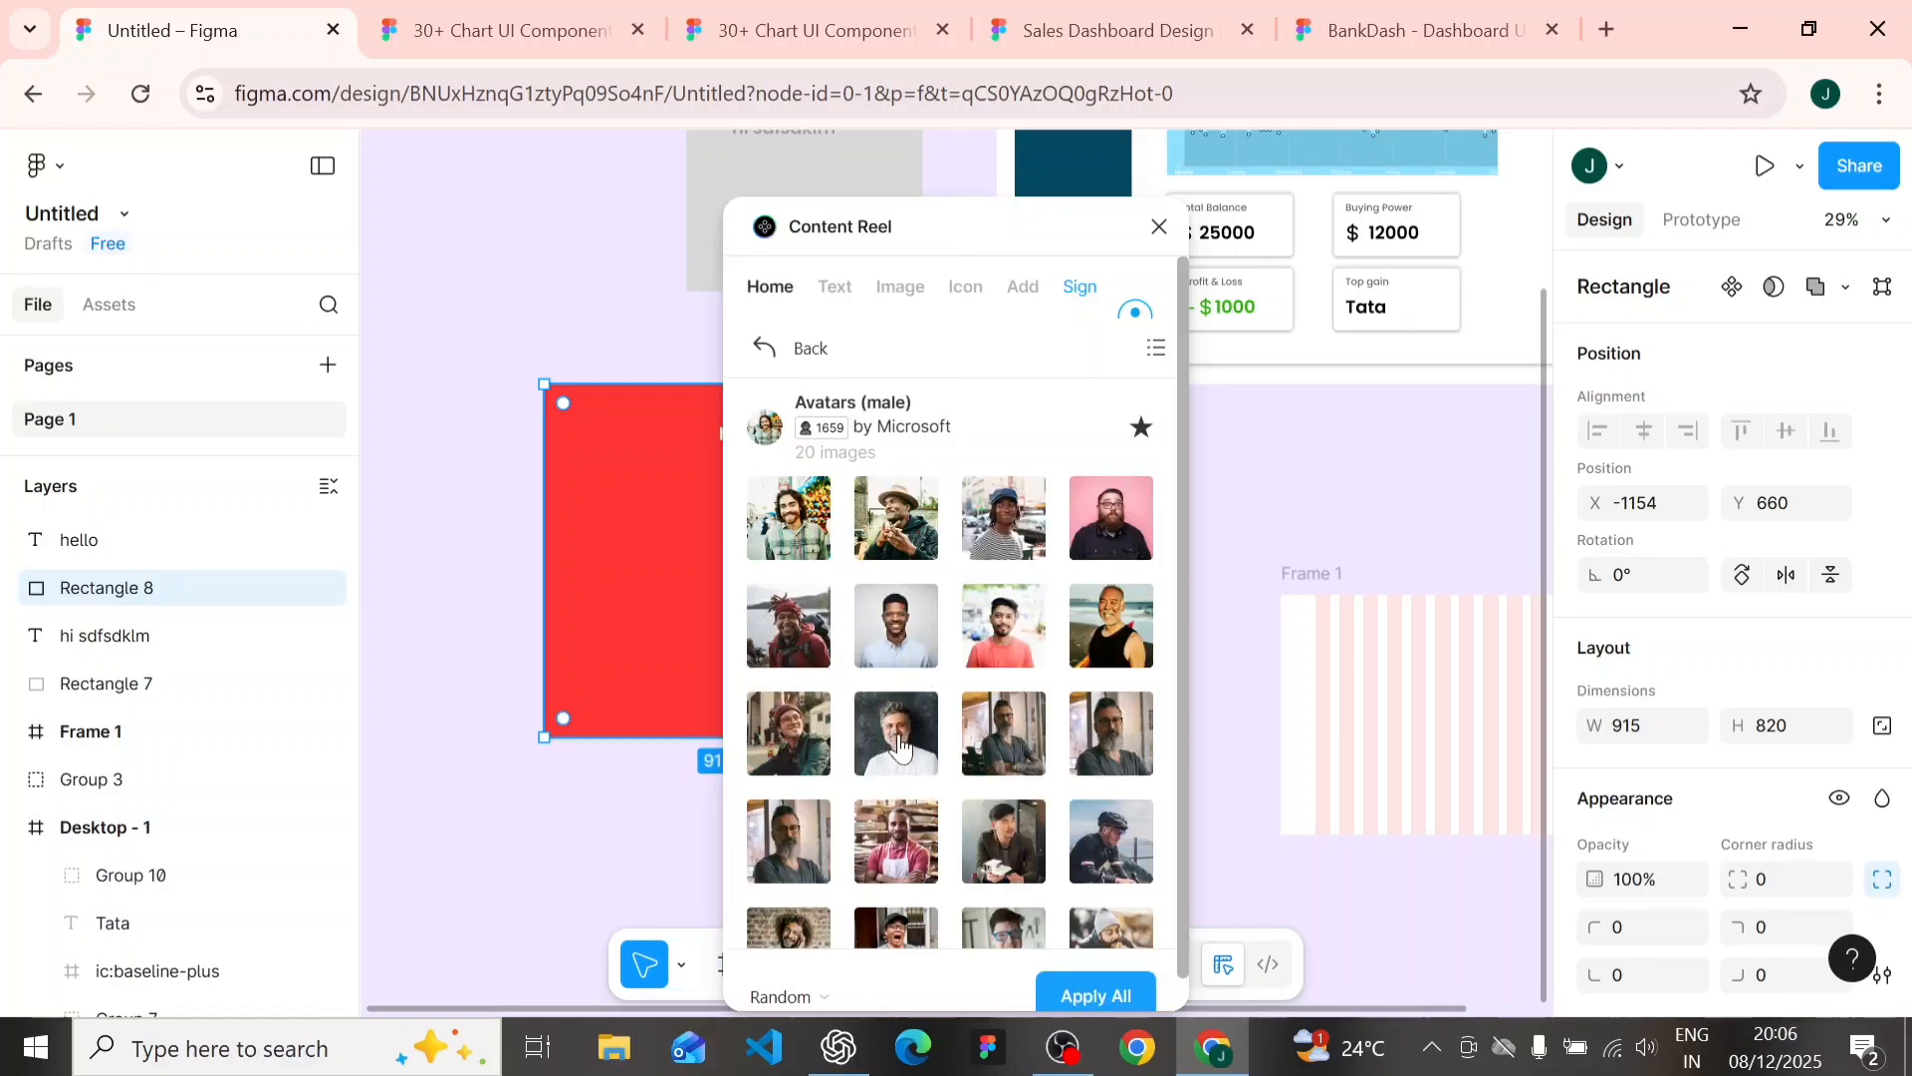
pyautogui.scroll(-1, 1004, 874)
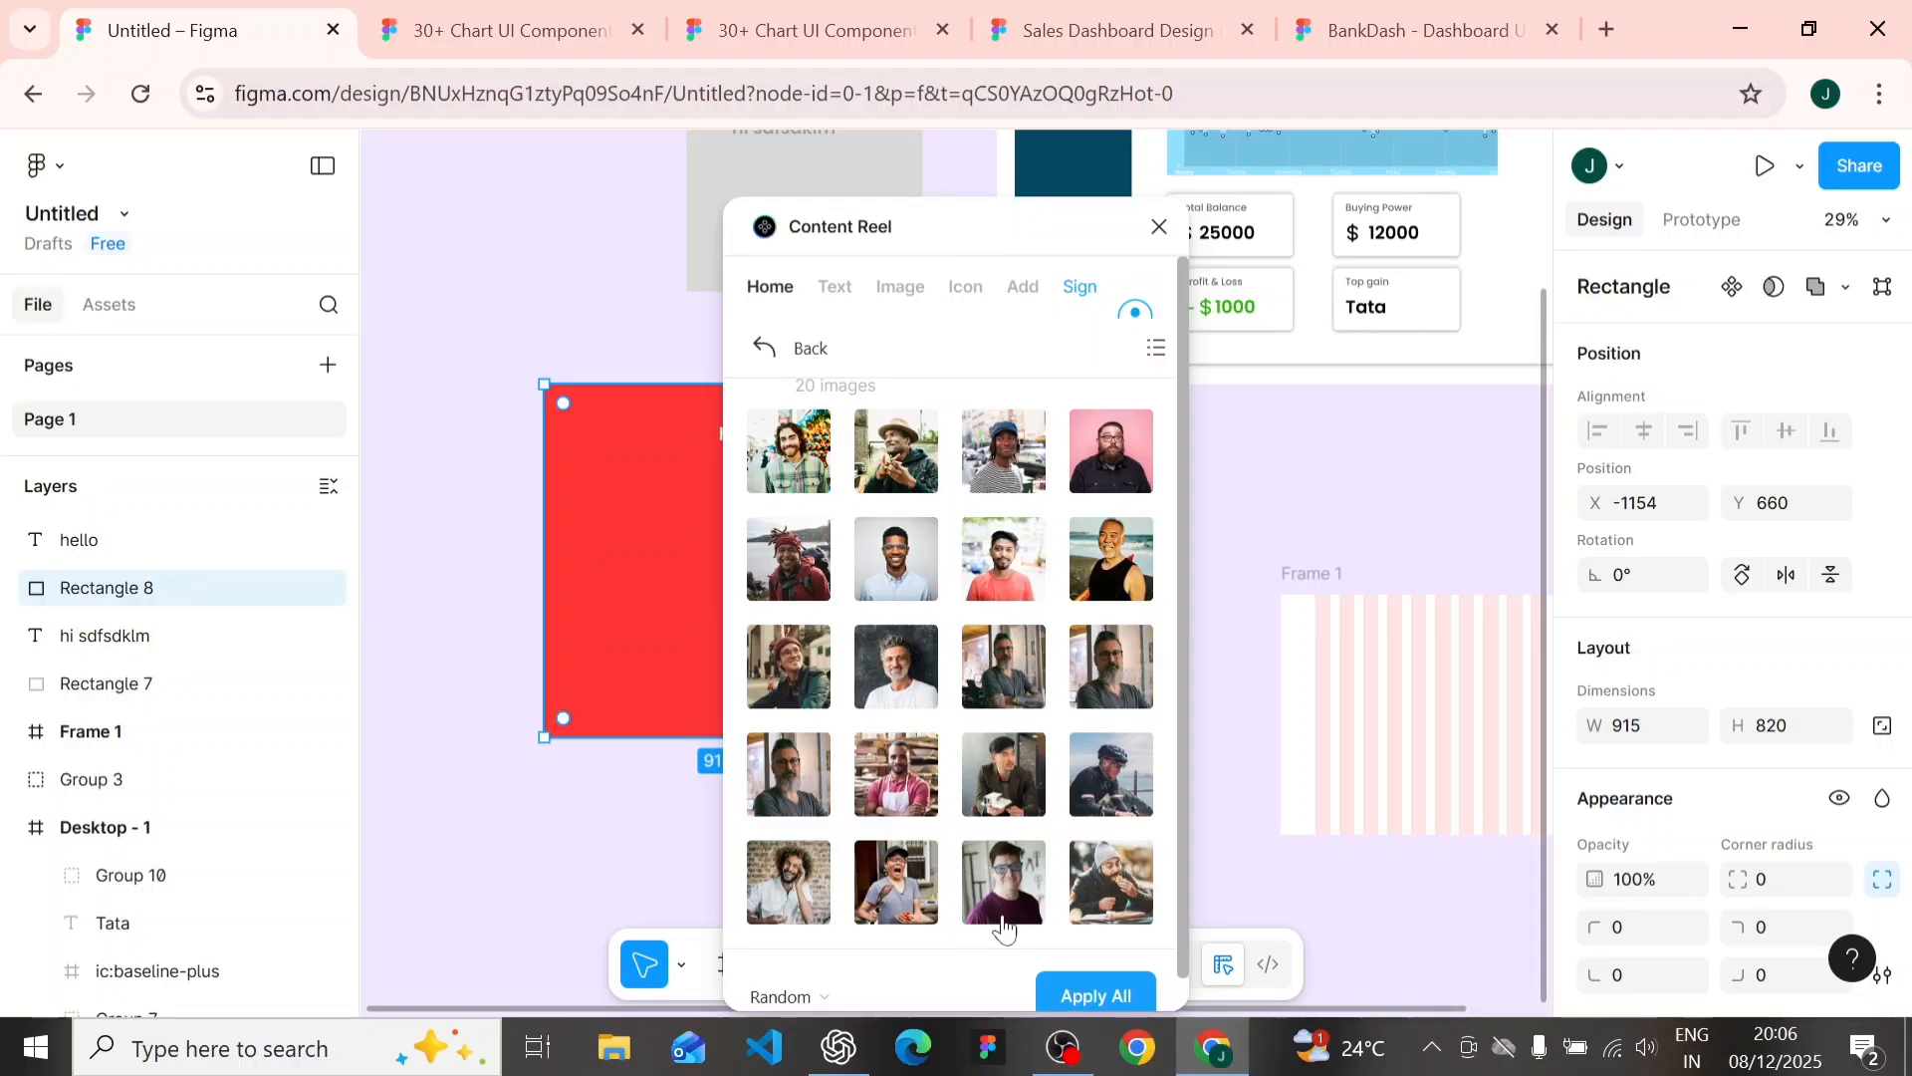
pyautogui.click(1070, 999)
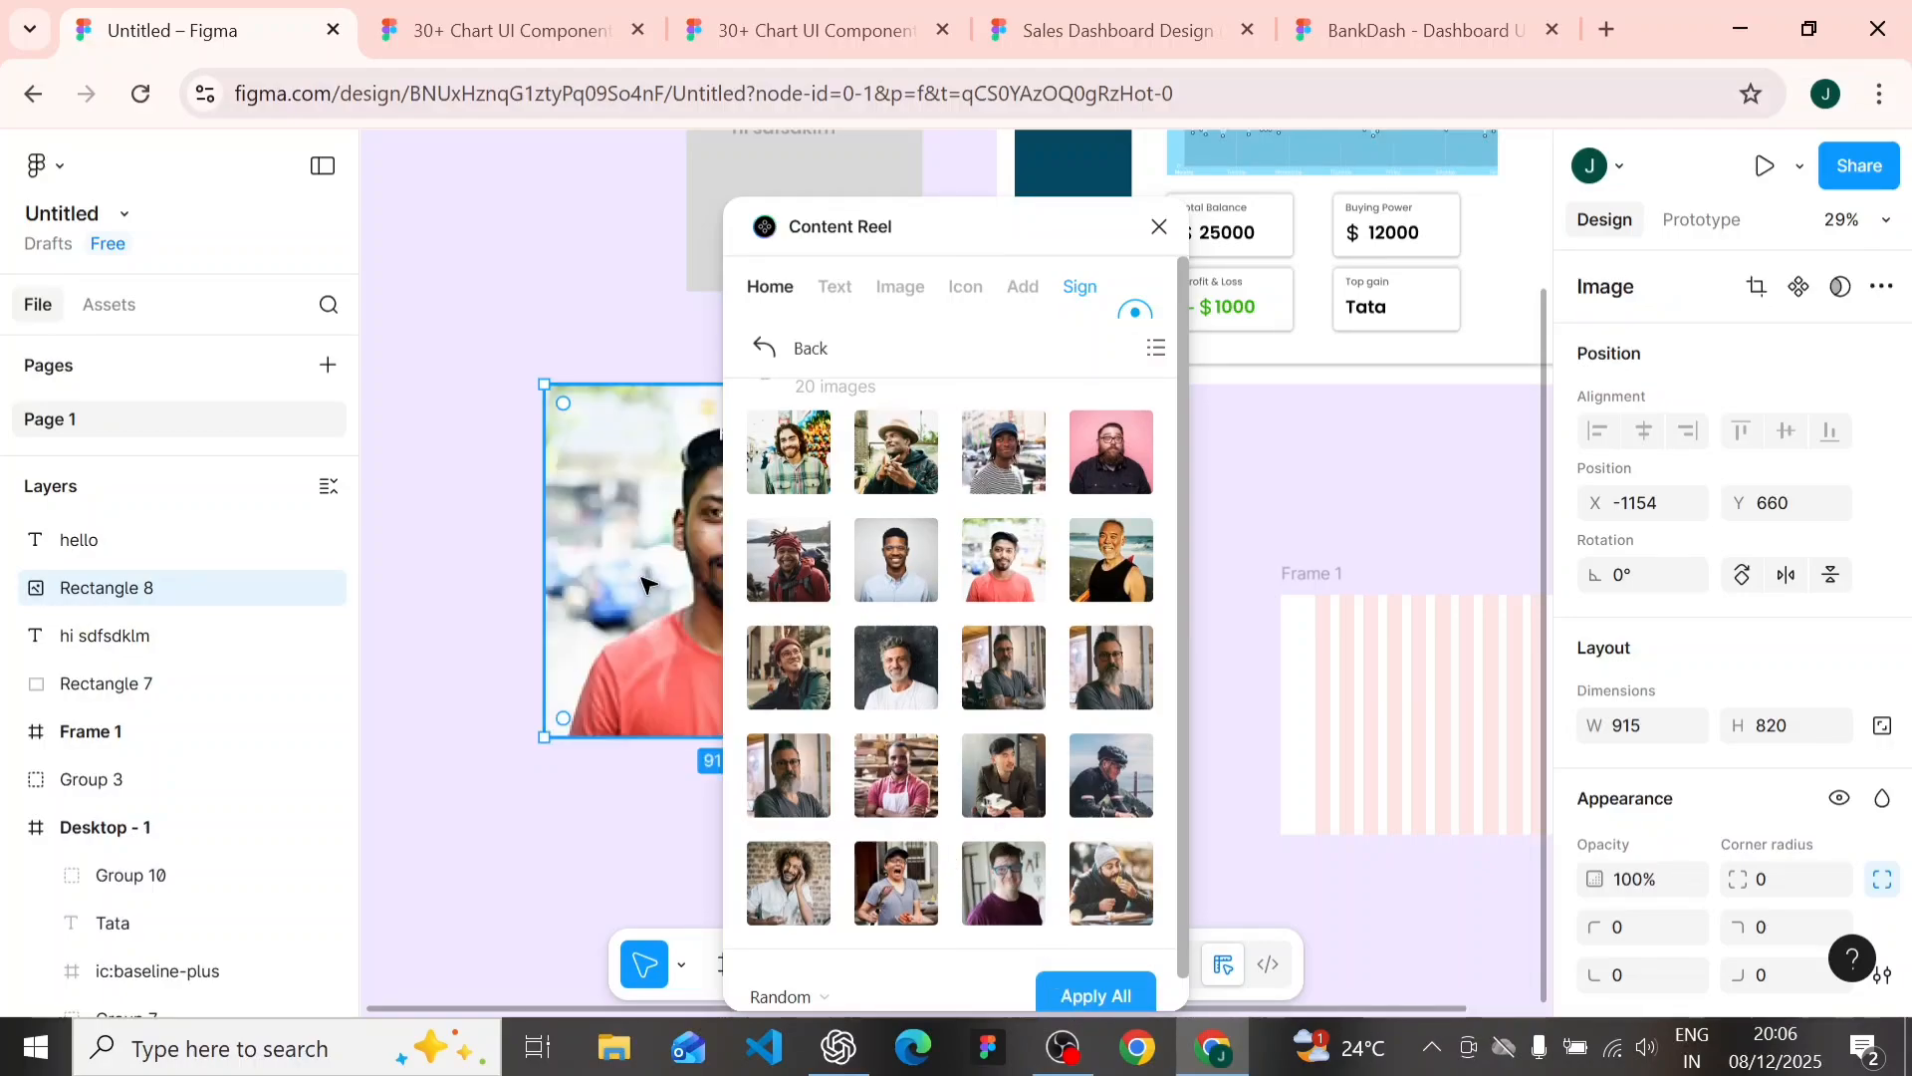
# - Delete the "hi sdfsdklm" text from the gray rectangle
pyautogui.scroll(-2, 642, 508)
pyautogui.scroll(-1, 648, 586)
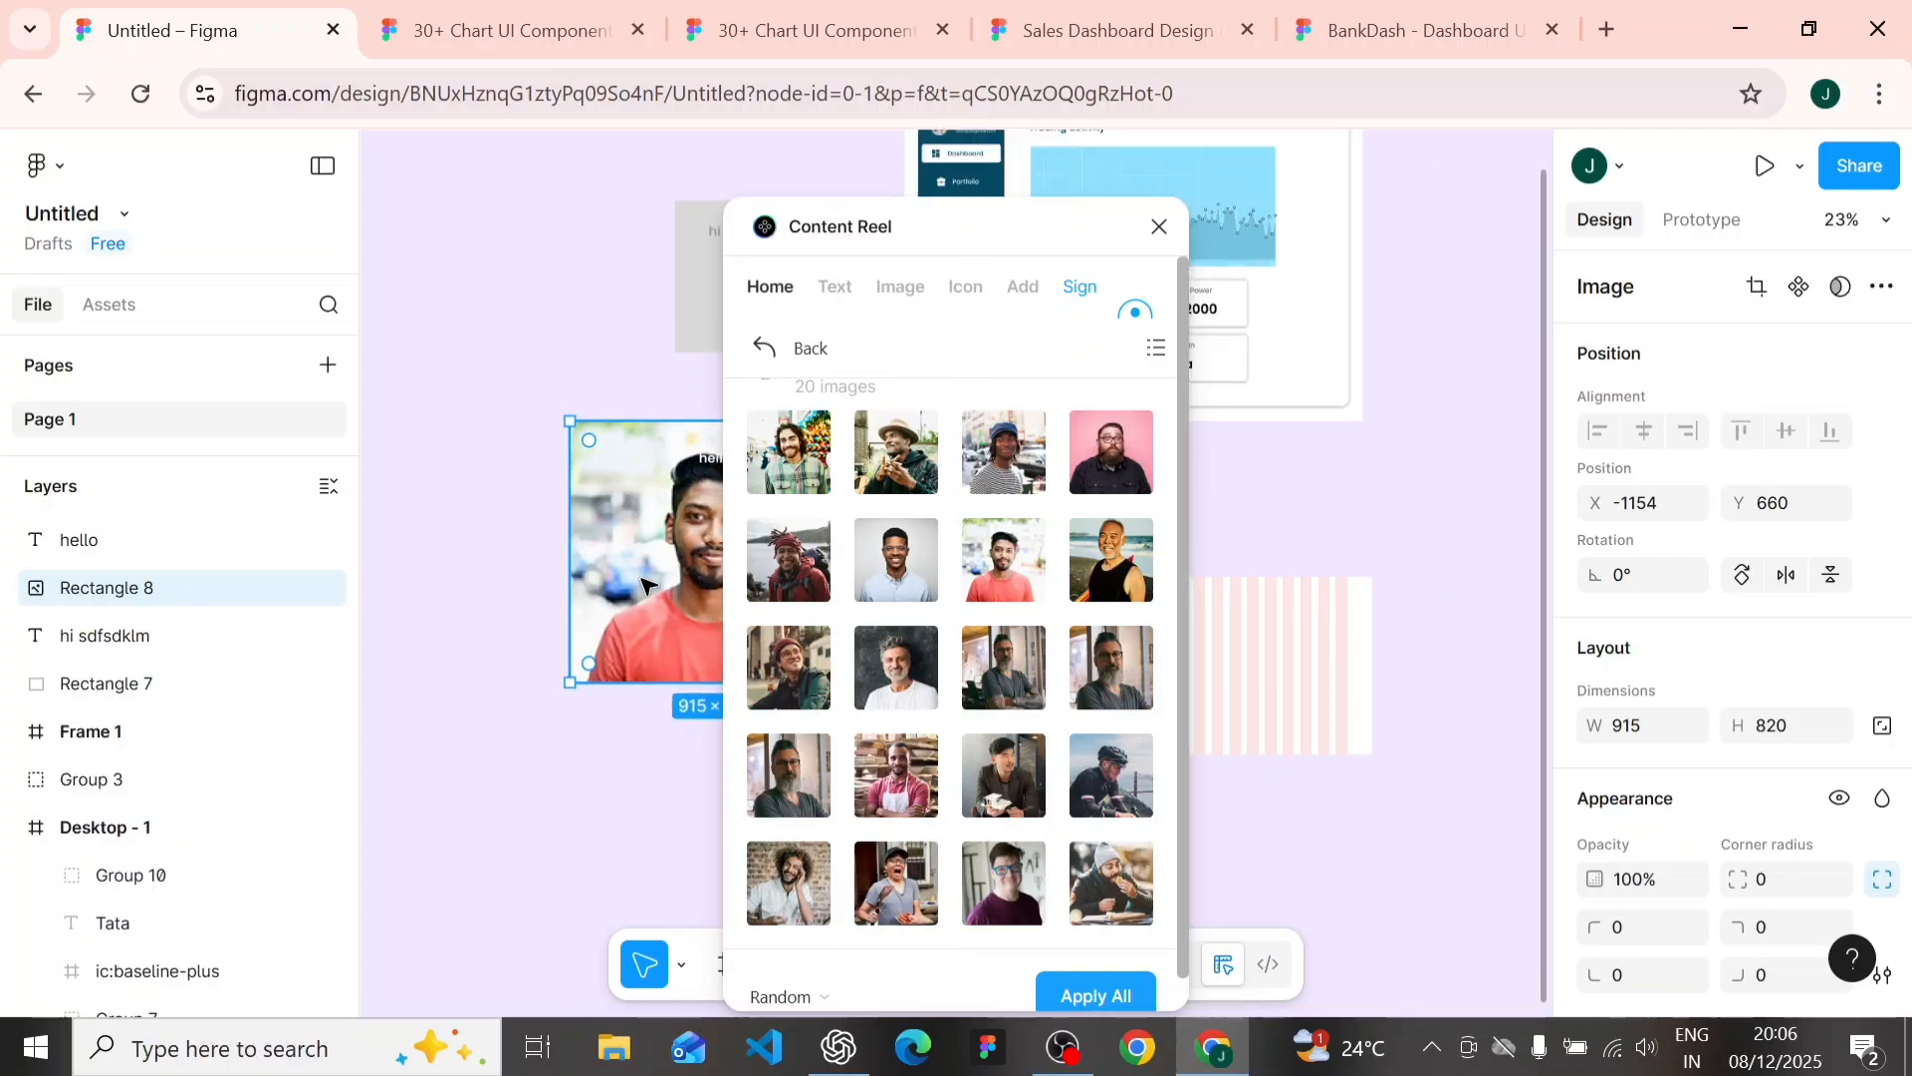
pyautogui.hscroll(2, 648, 592)
pyautogui.scroll(-1, 562, 491)
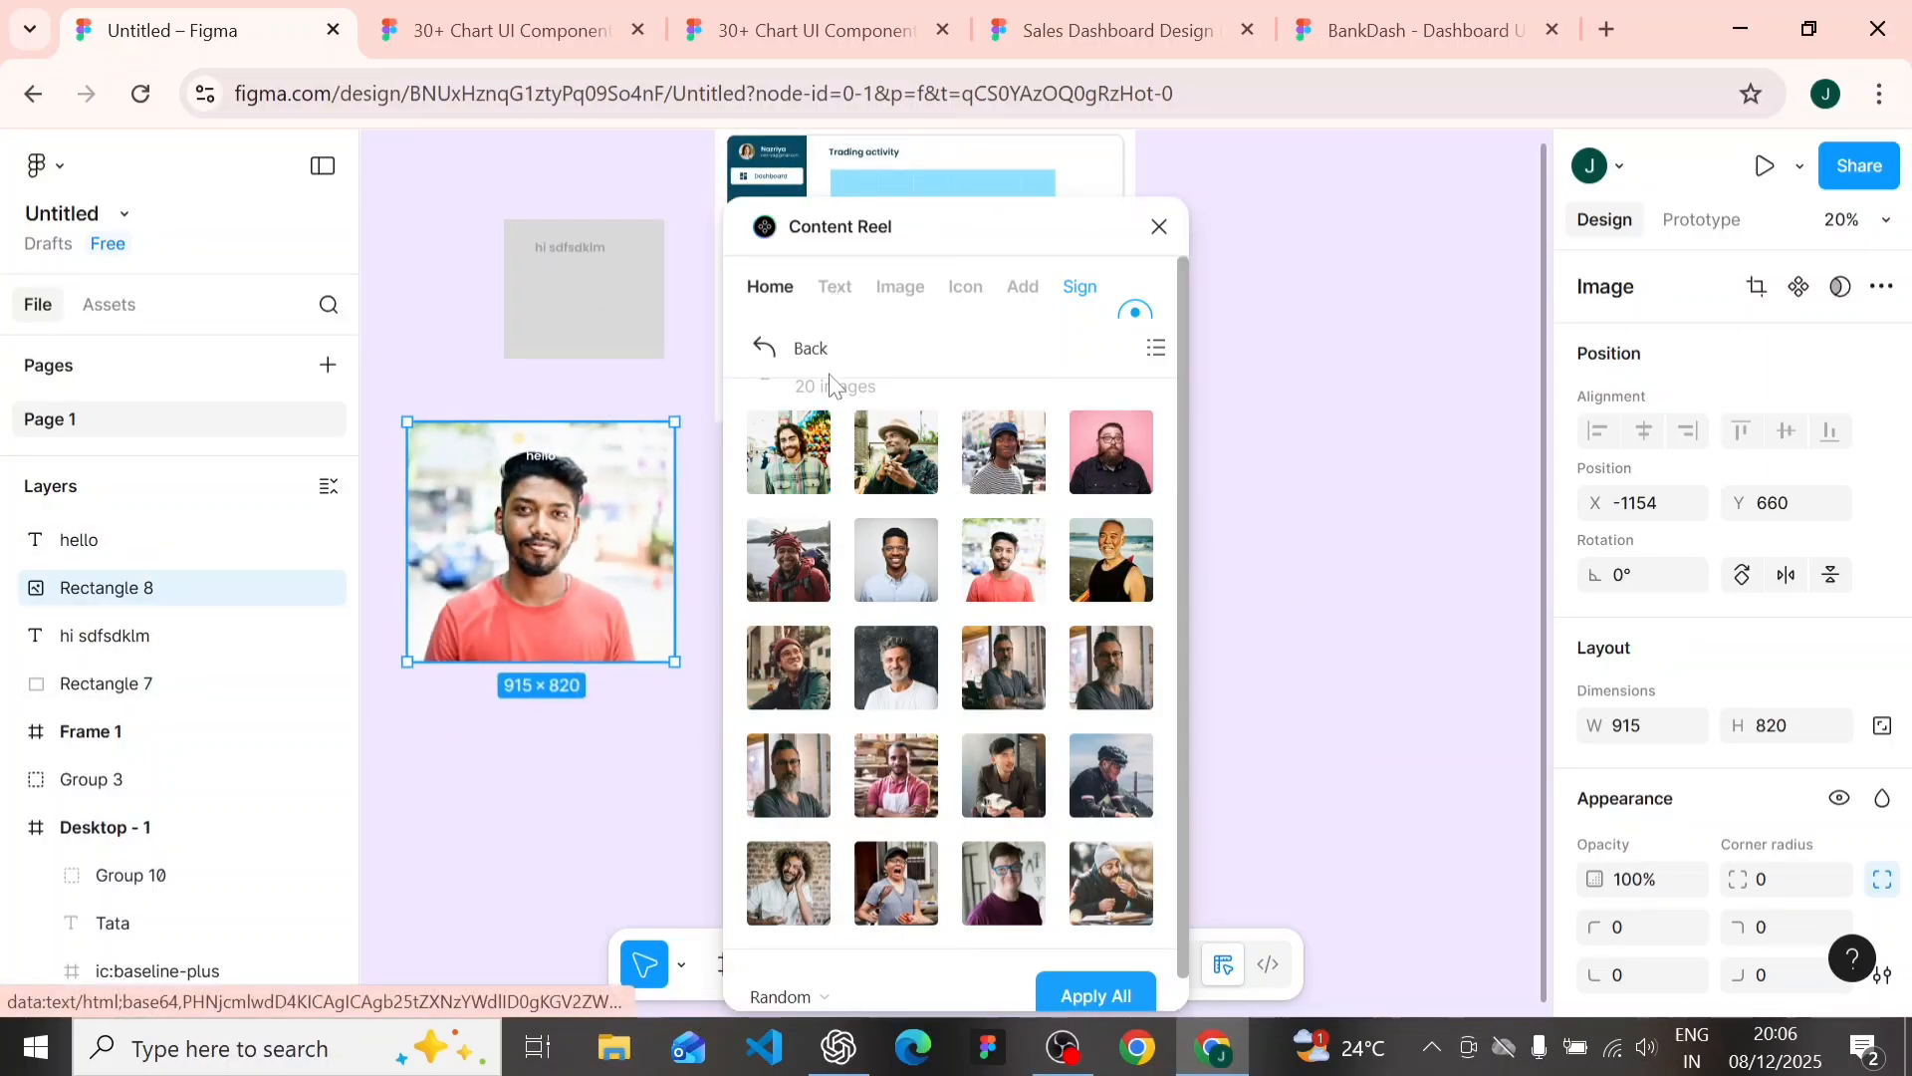
pyautogui.hscroll(3, 578, 480)
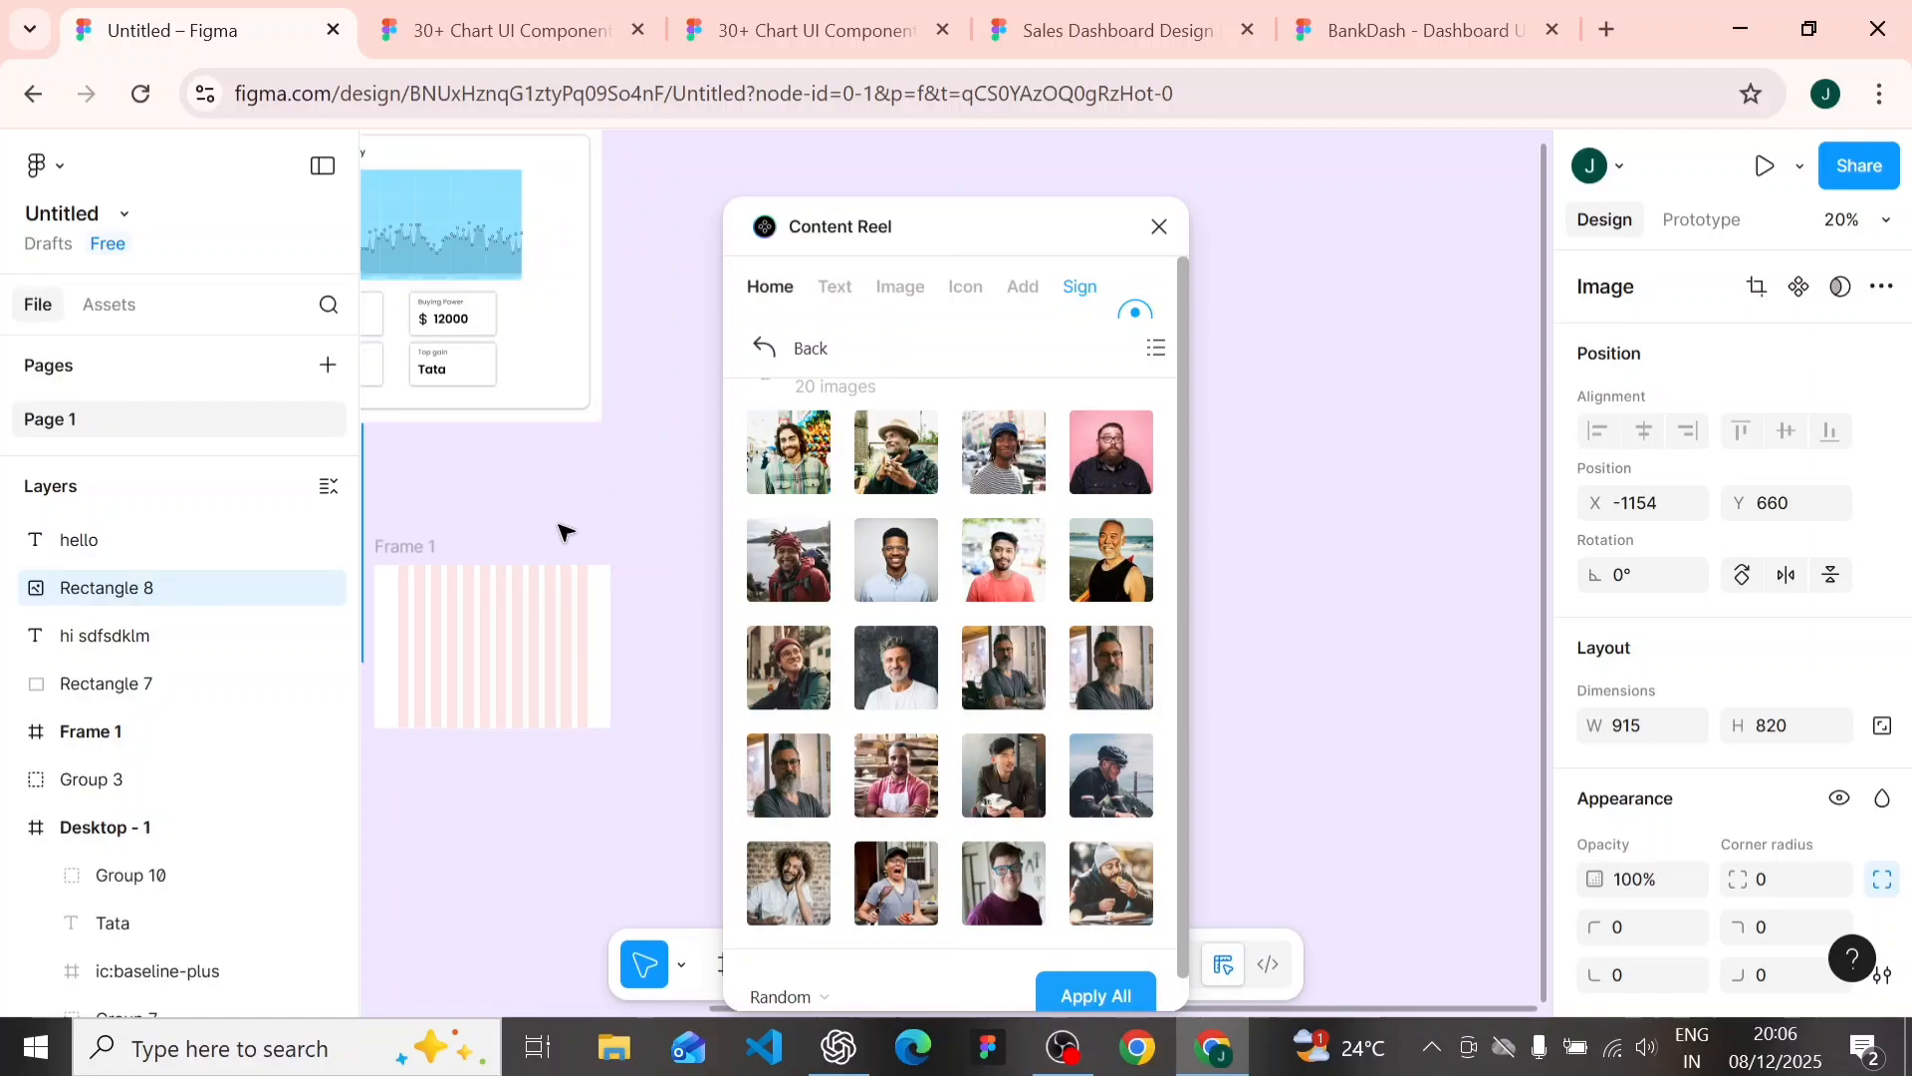
pyautogui.hscroll(-5, 577, 484)
pyautogui.hscroll(-3, 564, 487)
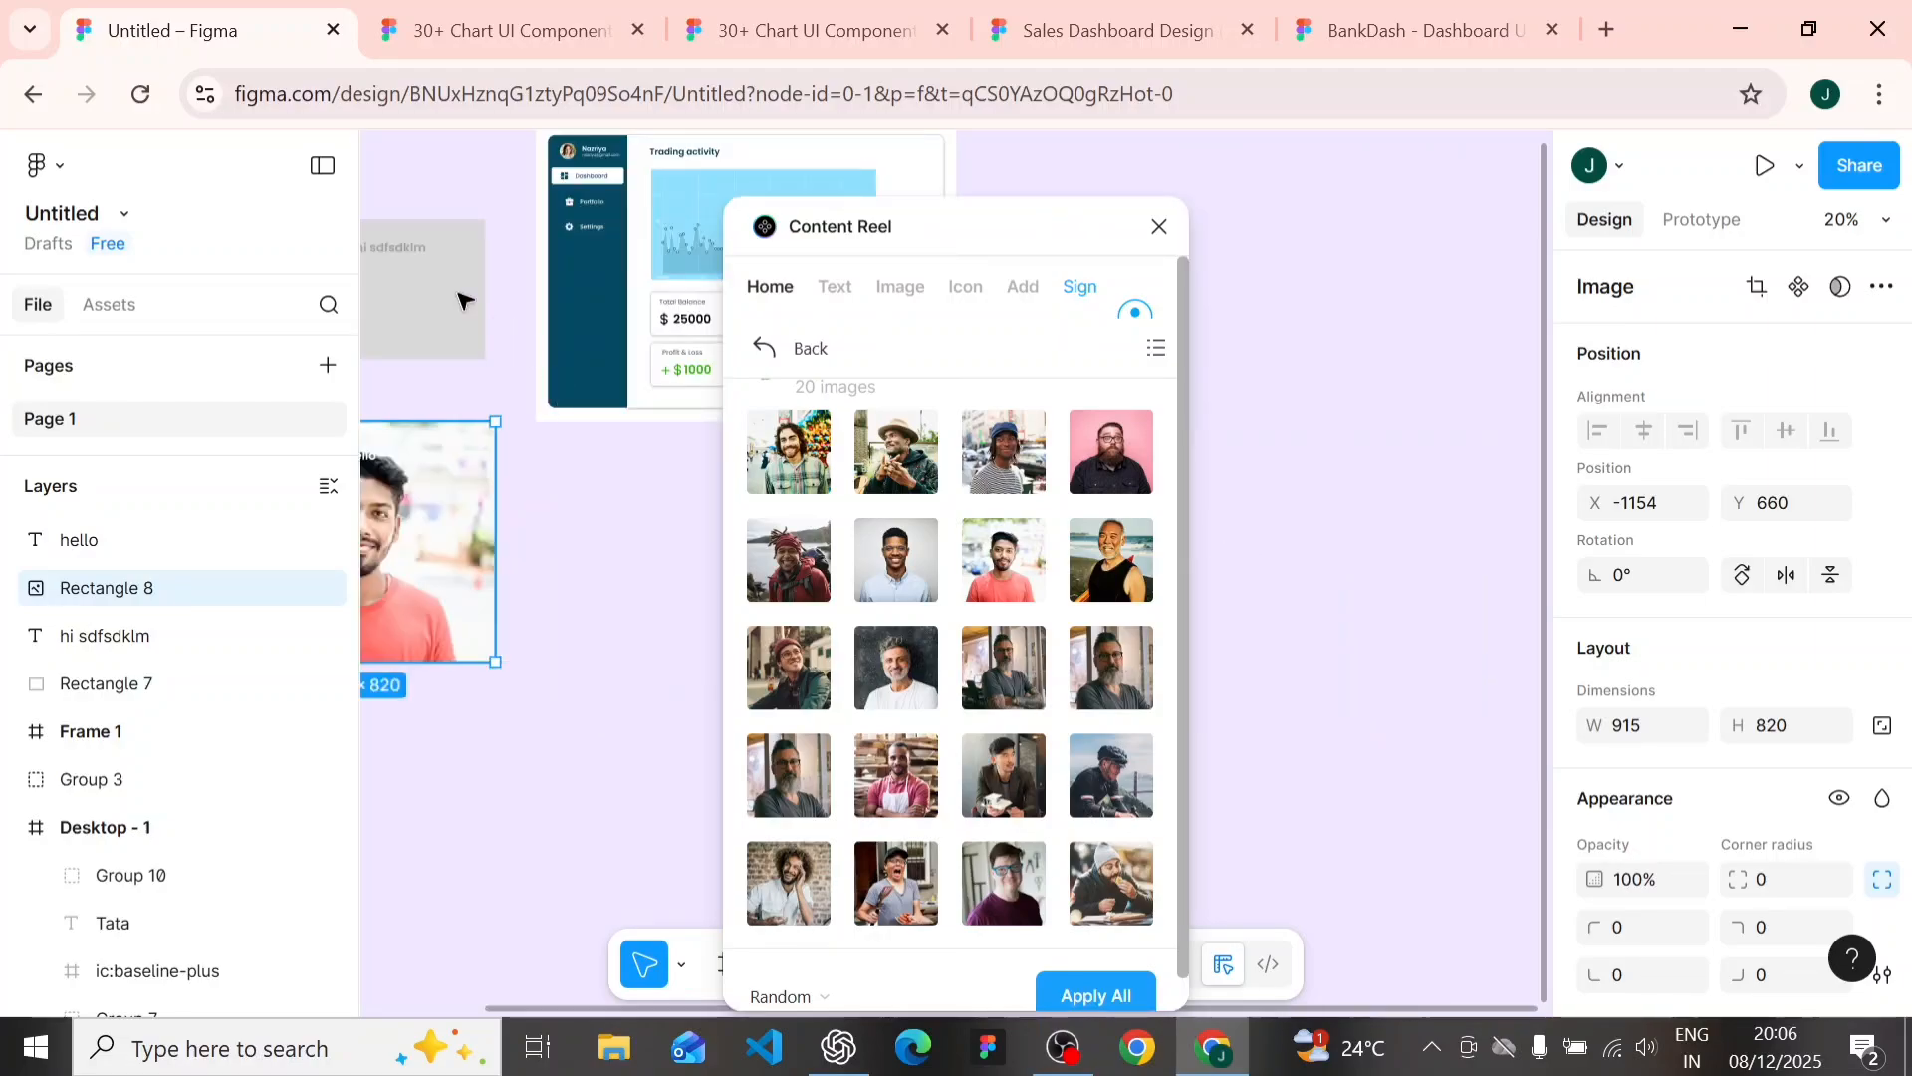
pyautogui.scroll(3, 468, 260)
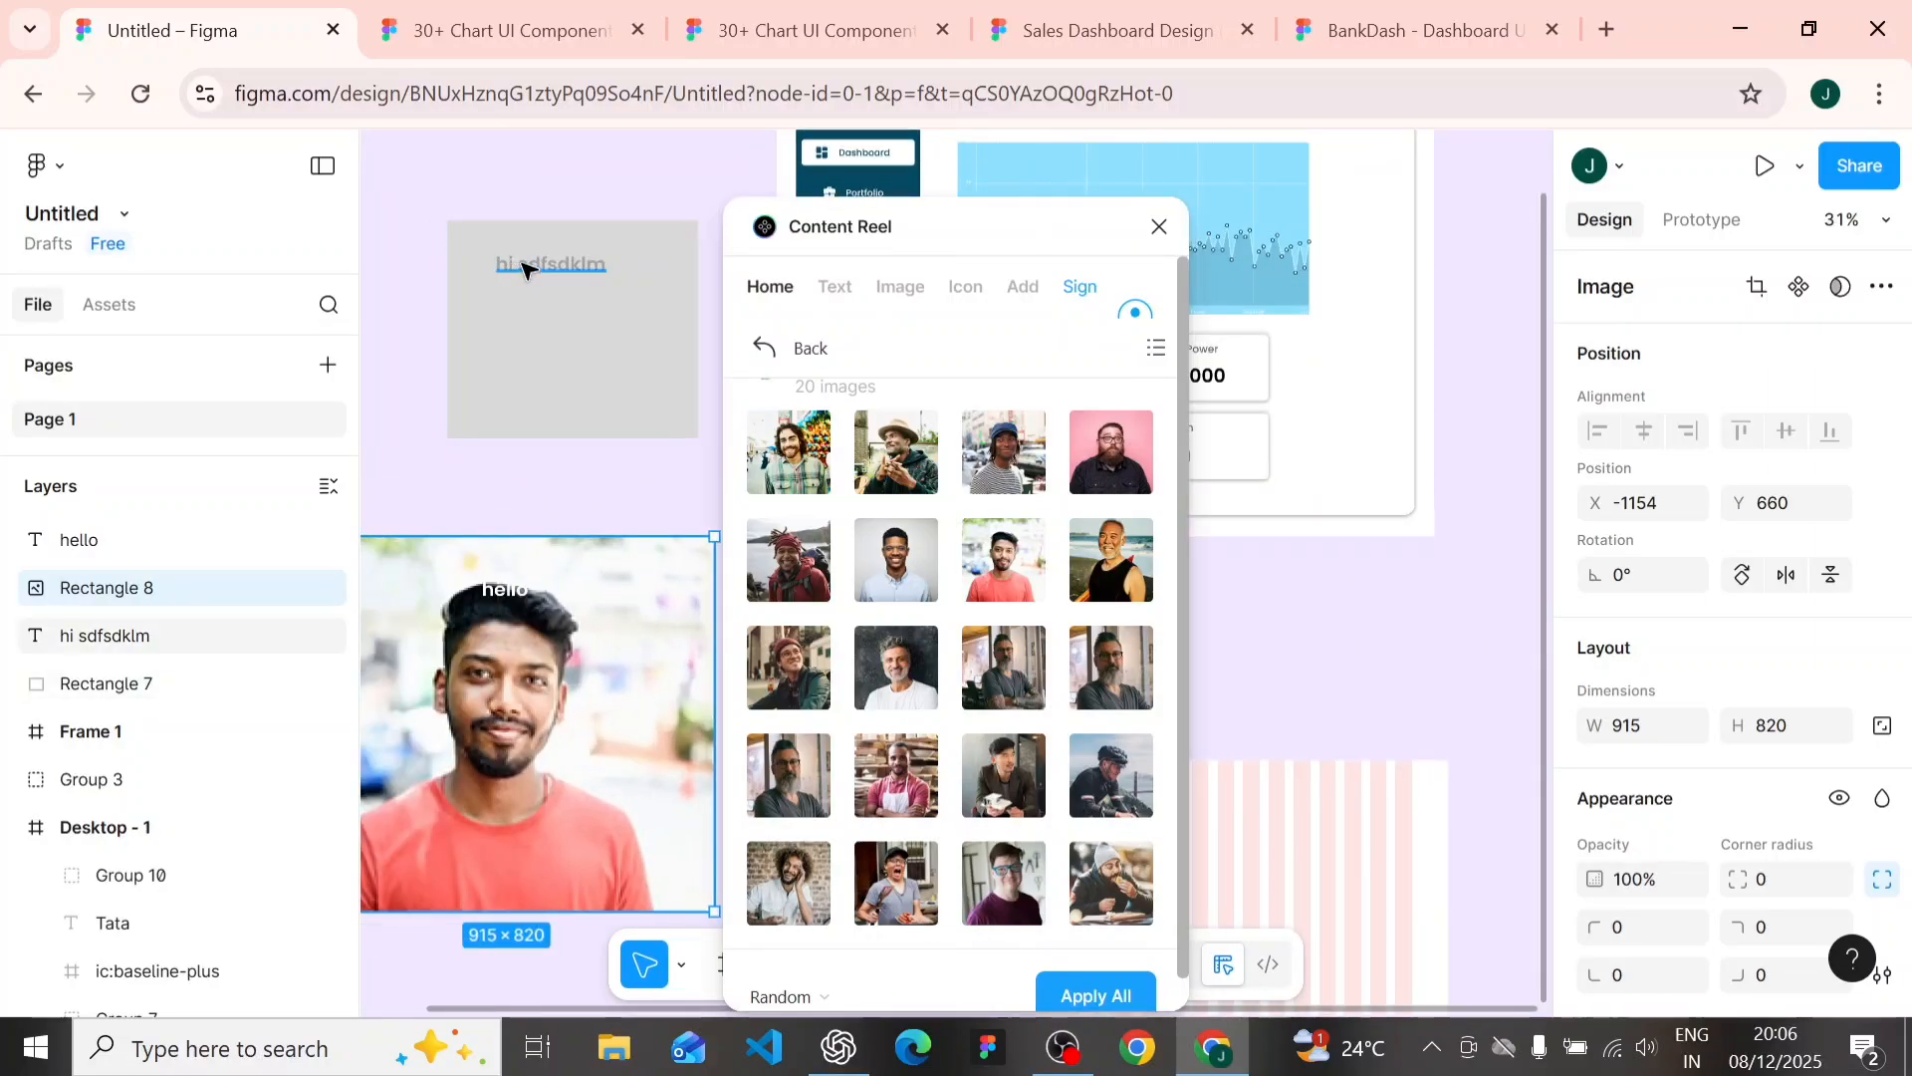
pyautogui.click(515, 264)
pyautogui.press('Escape')
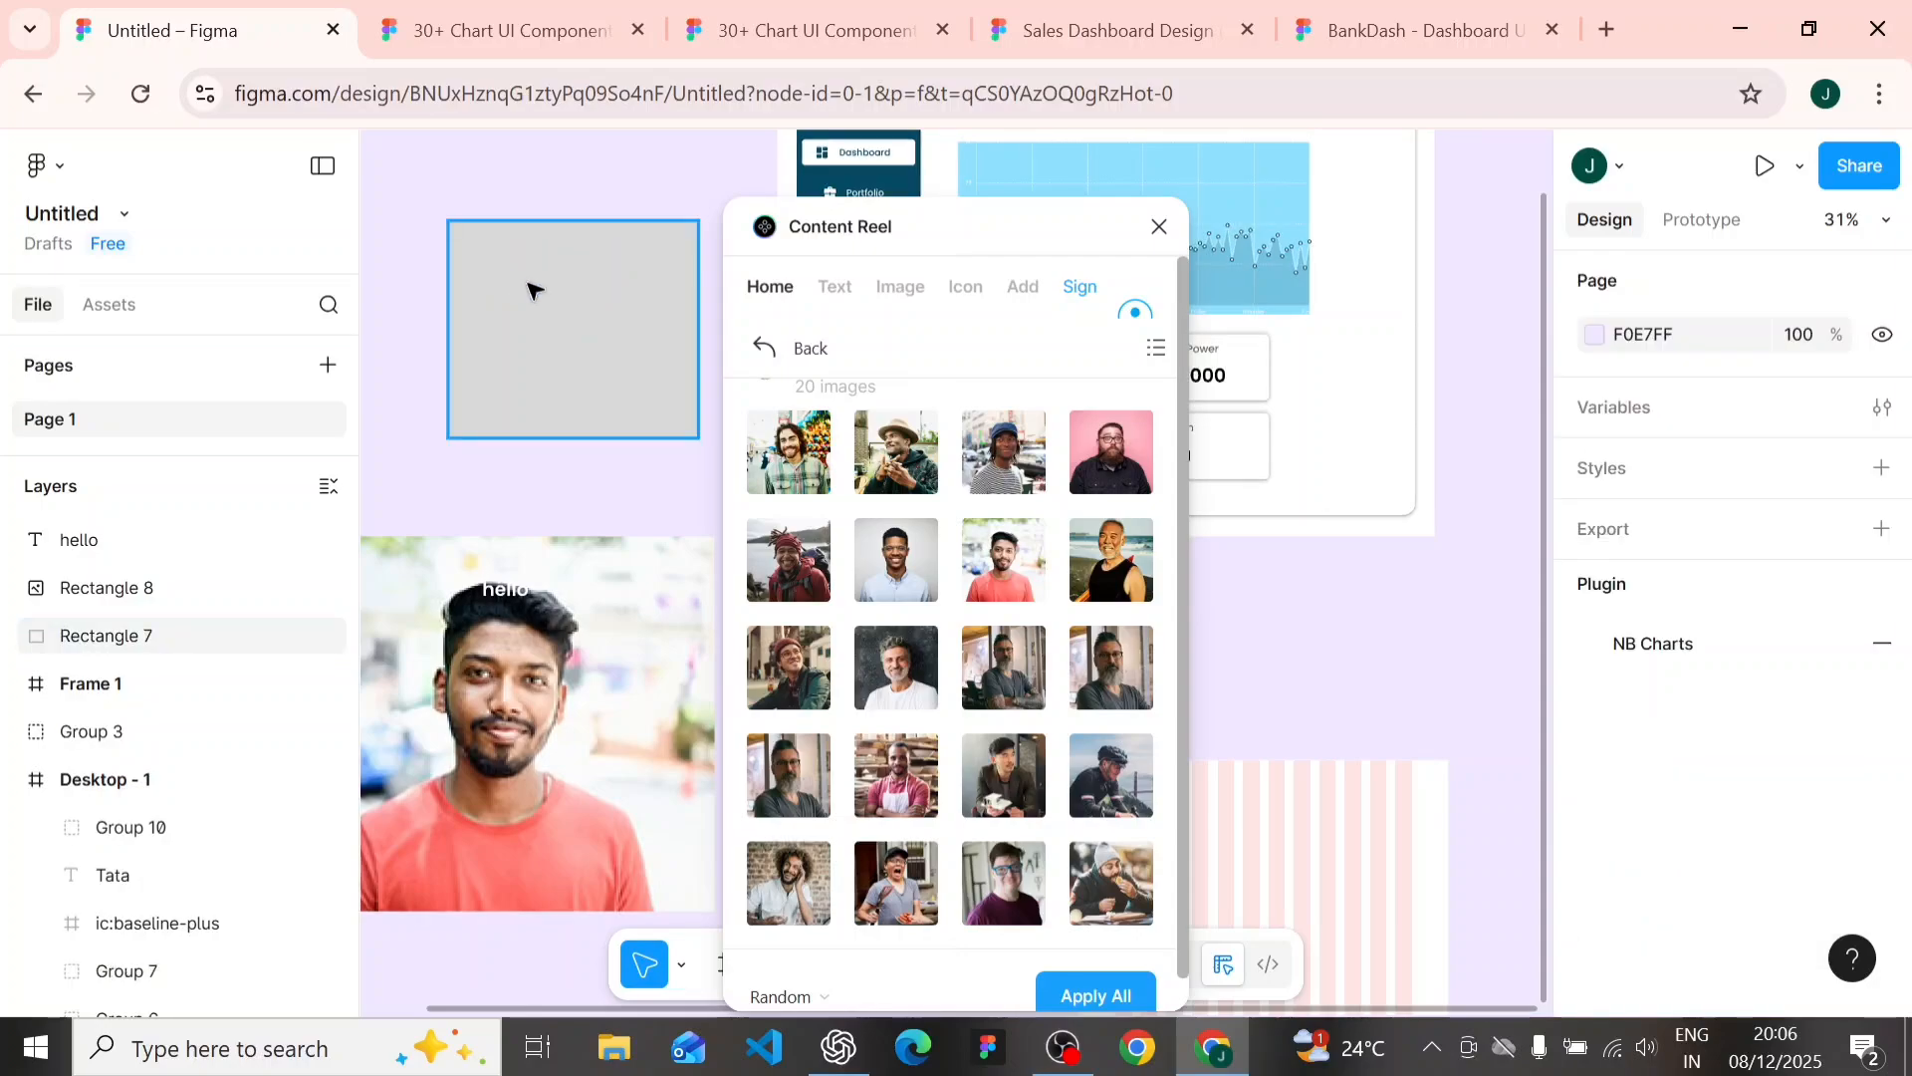
# - Set the gray rectangle's fill color to white FFFFFF and deselect it
pyautogui.click(529, 290)
pyautogui.scroll(-4, 1708, 742)
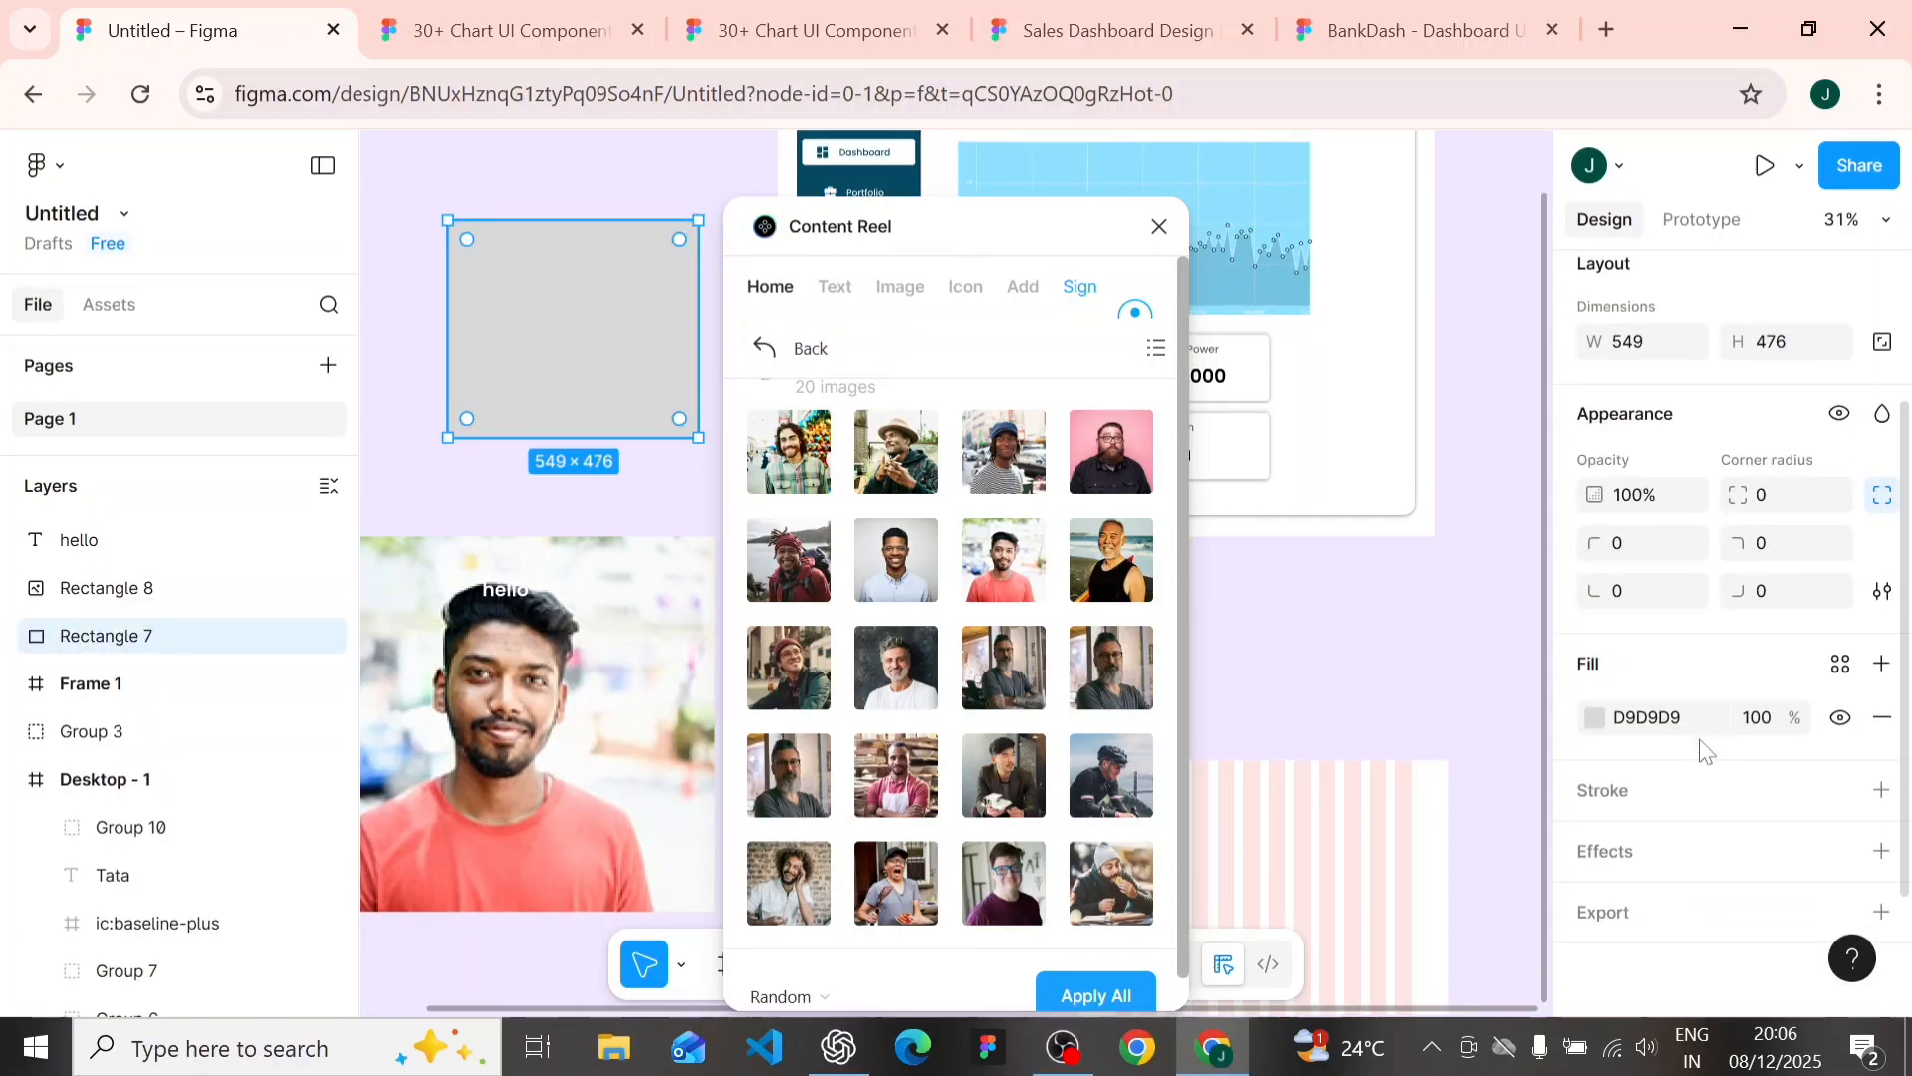
pyautogui.click(1597, 725)
pyautogui.moveTo(1312, 453); pyautogui.dragTo(982, 222)
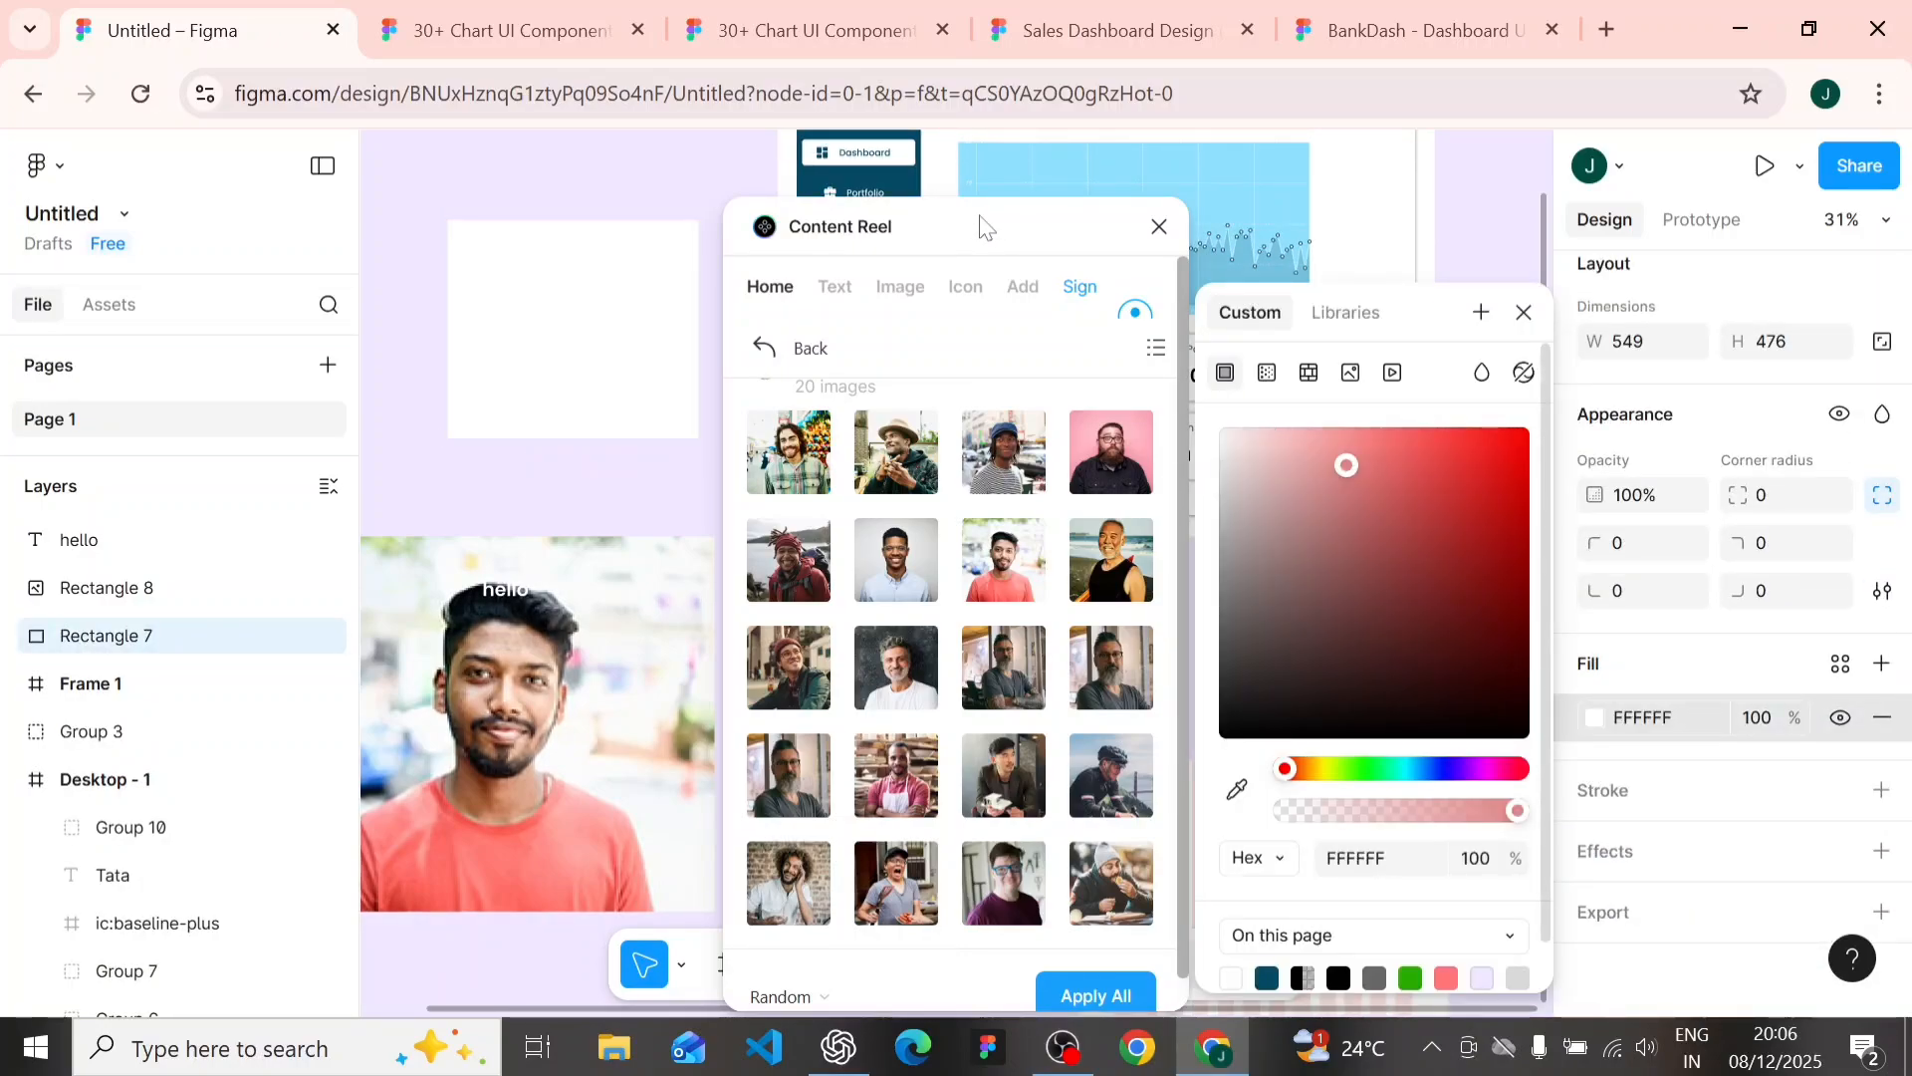
pyautogui.click(1459, 199)
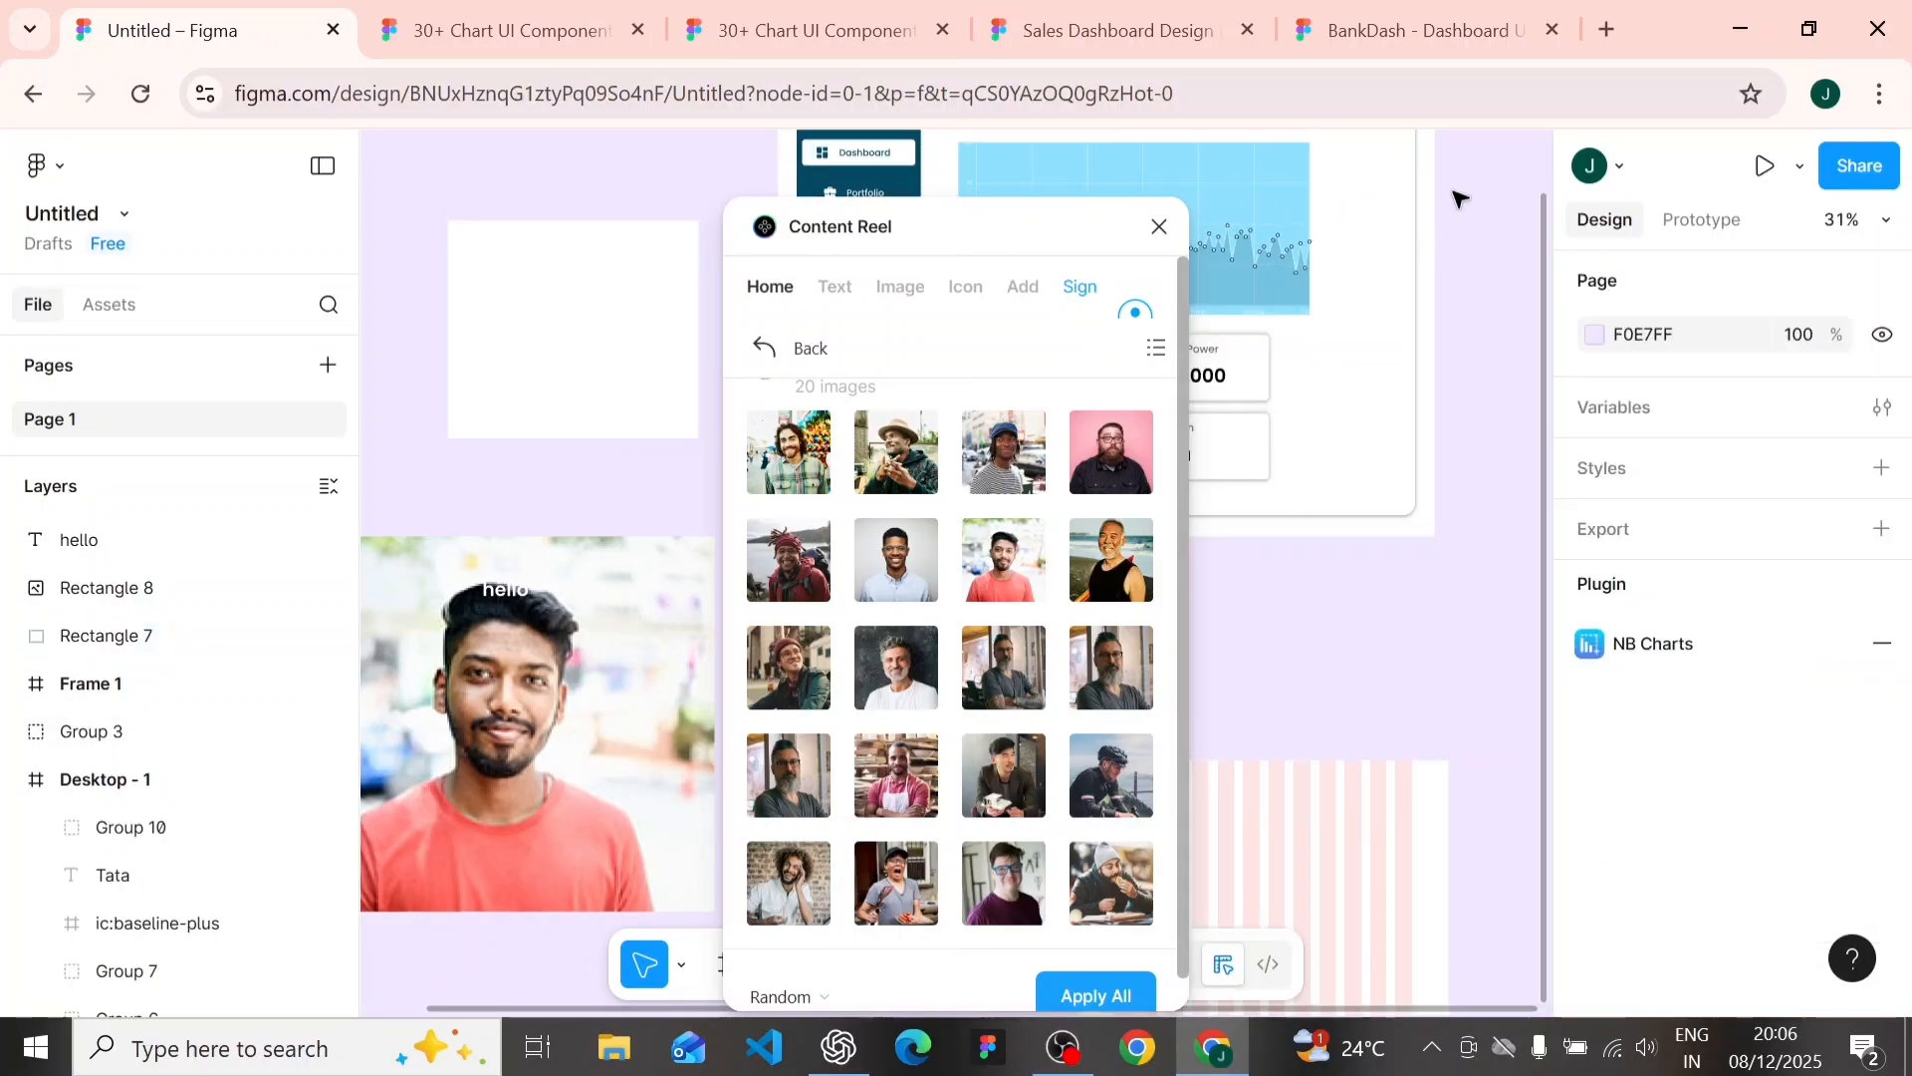
# - Switch the browser to full screen and open the Email text collection in Content Reel
pyautogui.click(1879, 96)
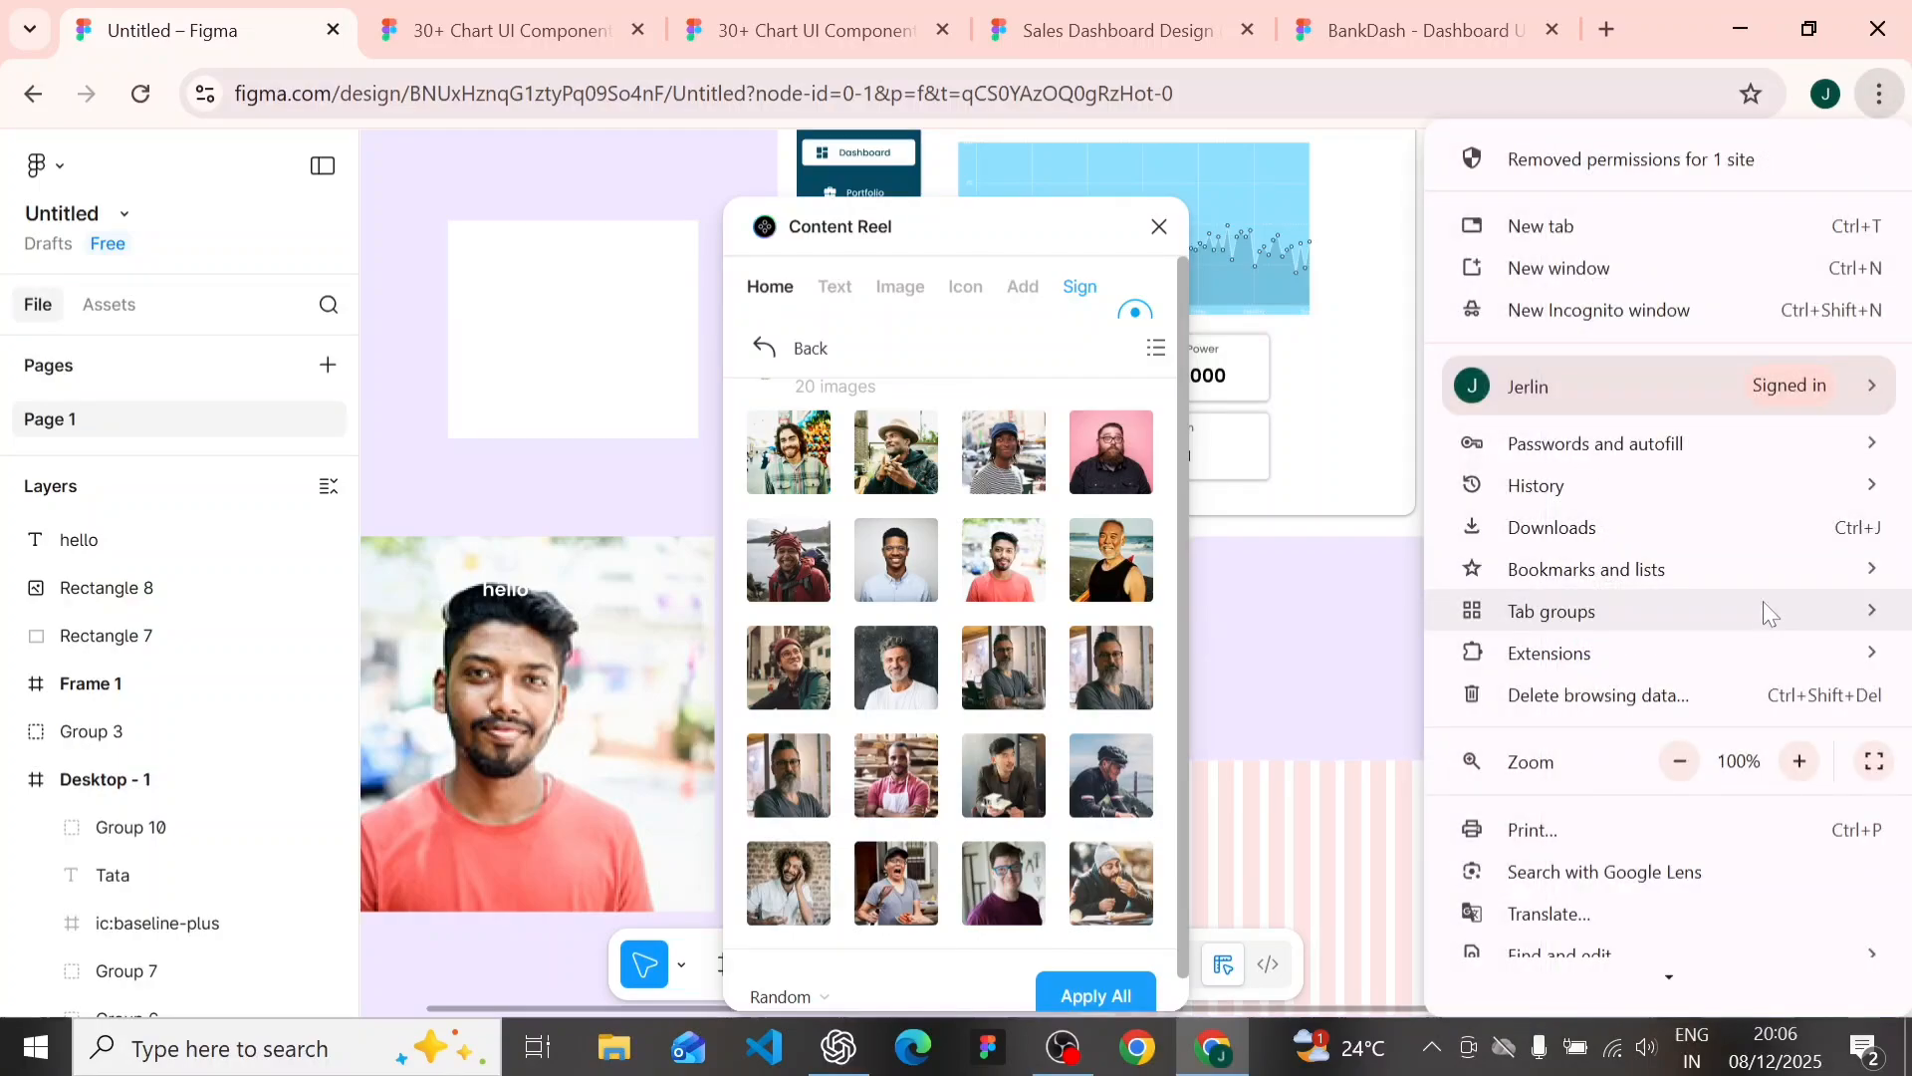
pyautogui.click(1876, 767)
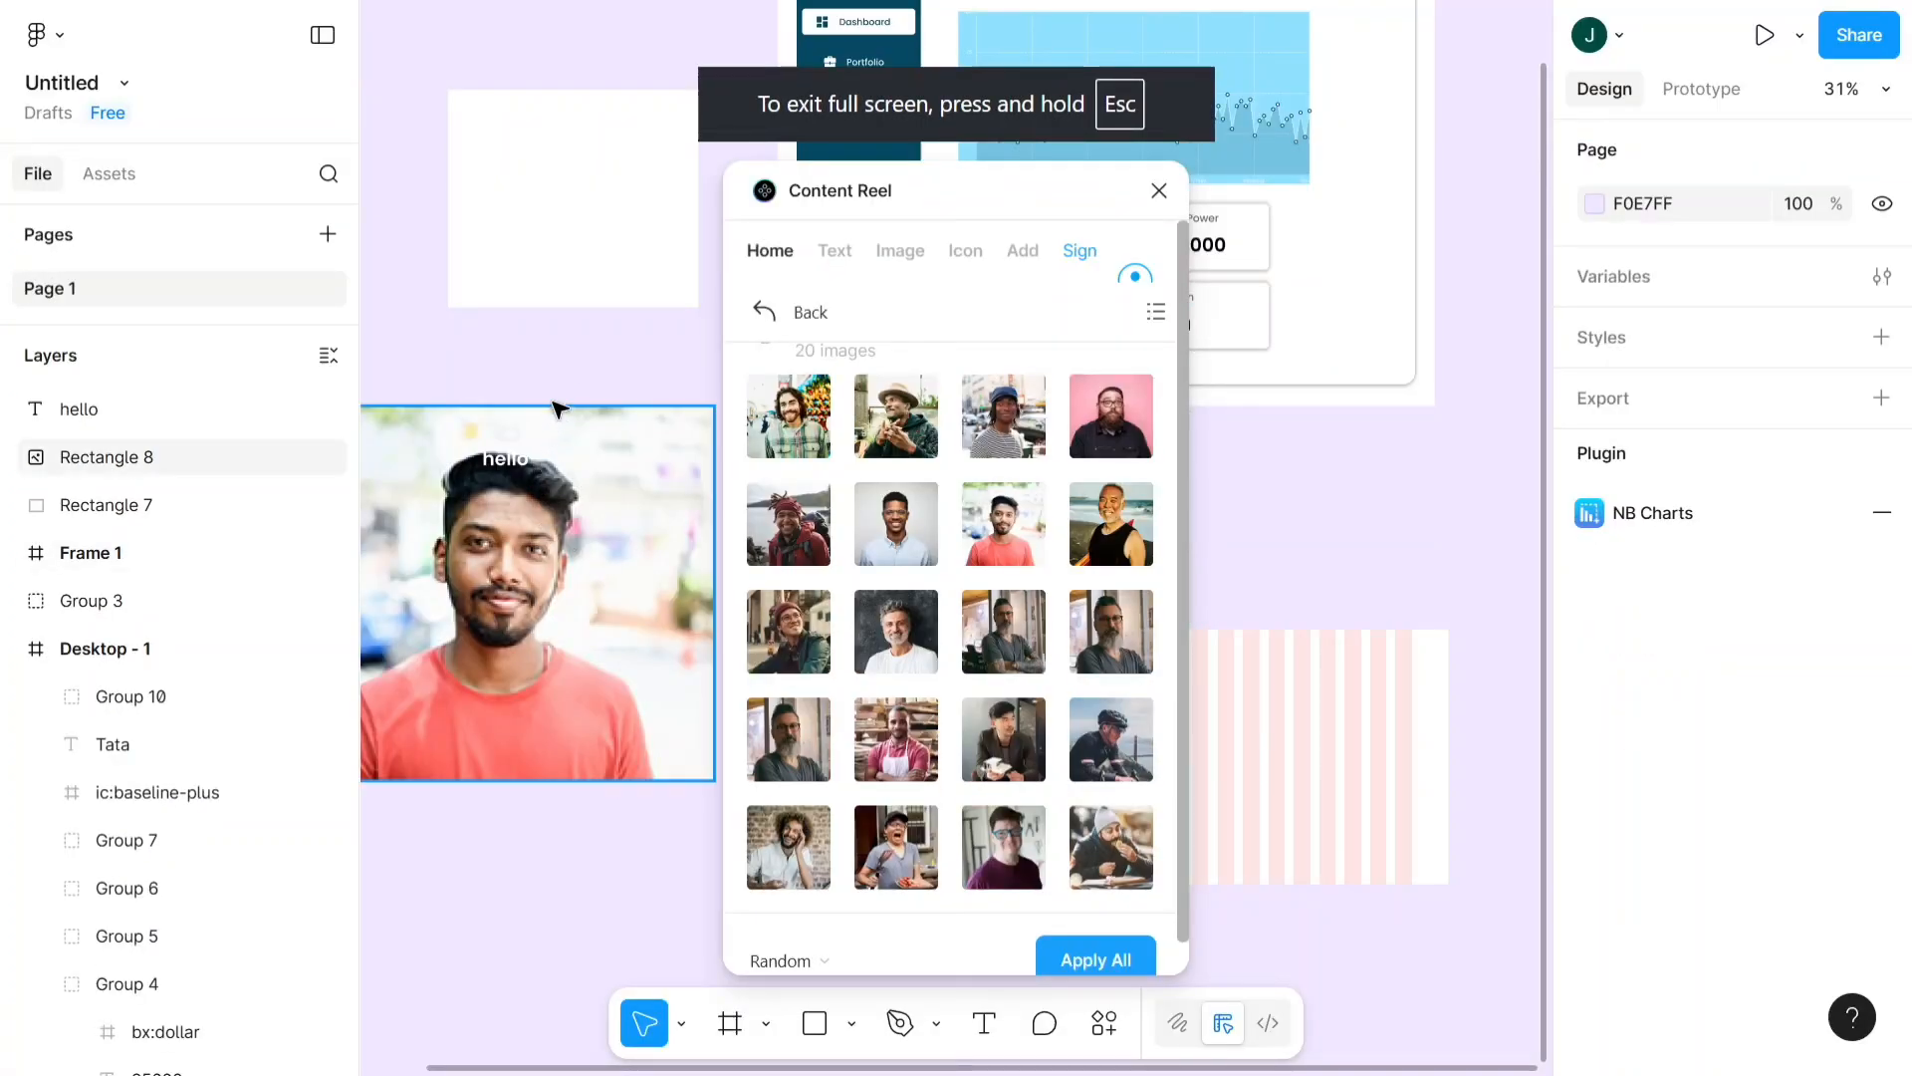
pyautogui.click(836, 261)
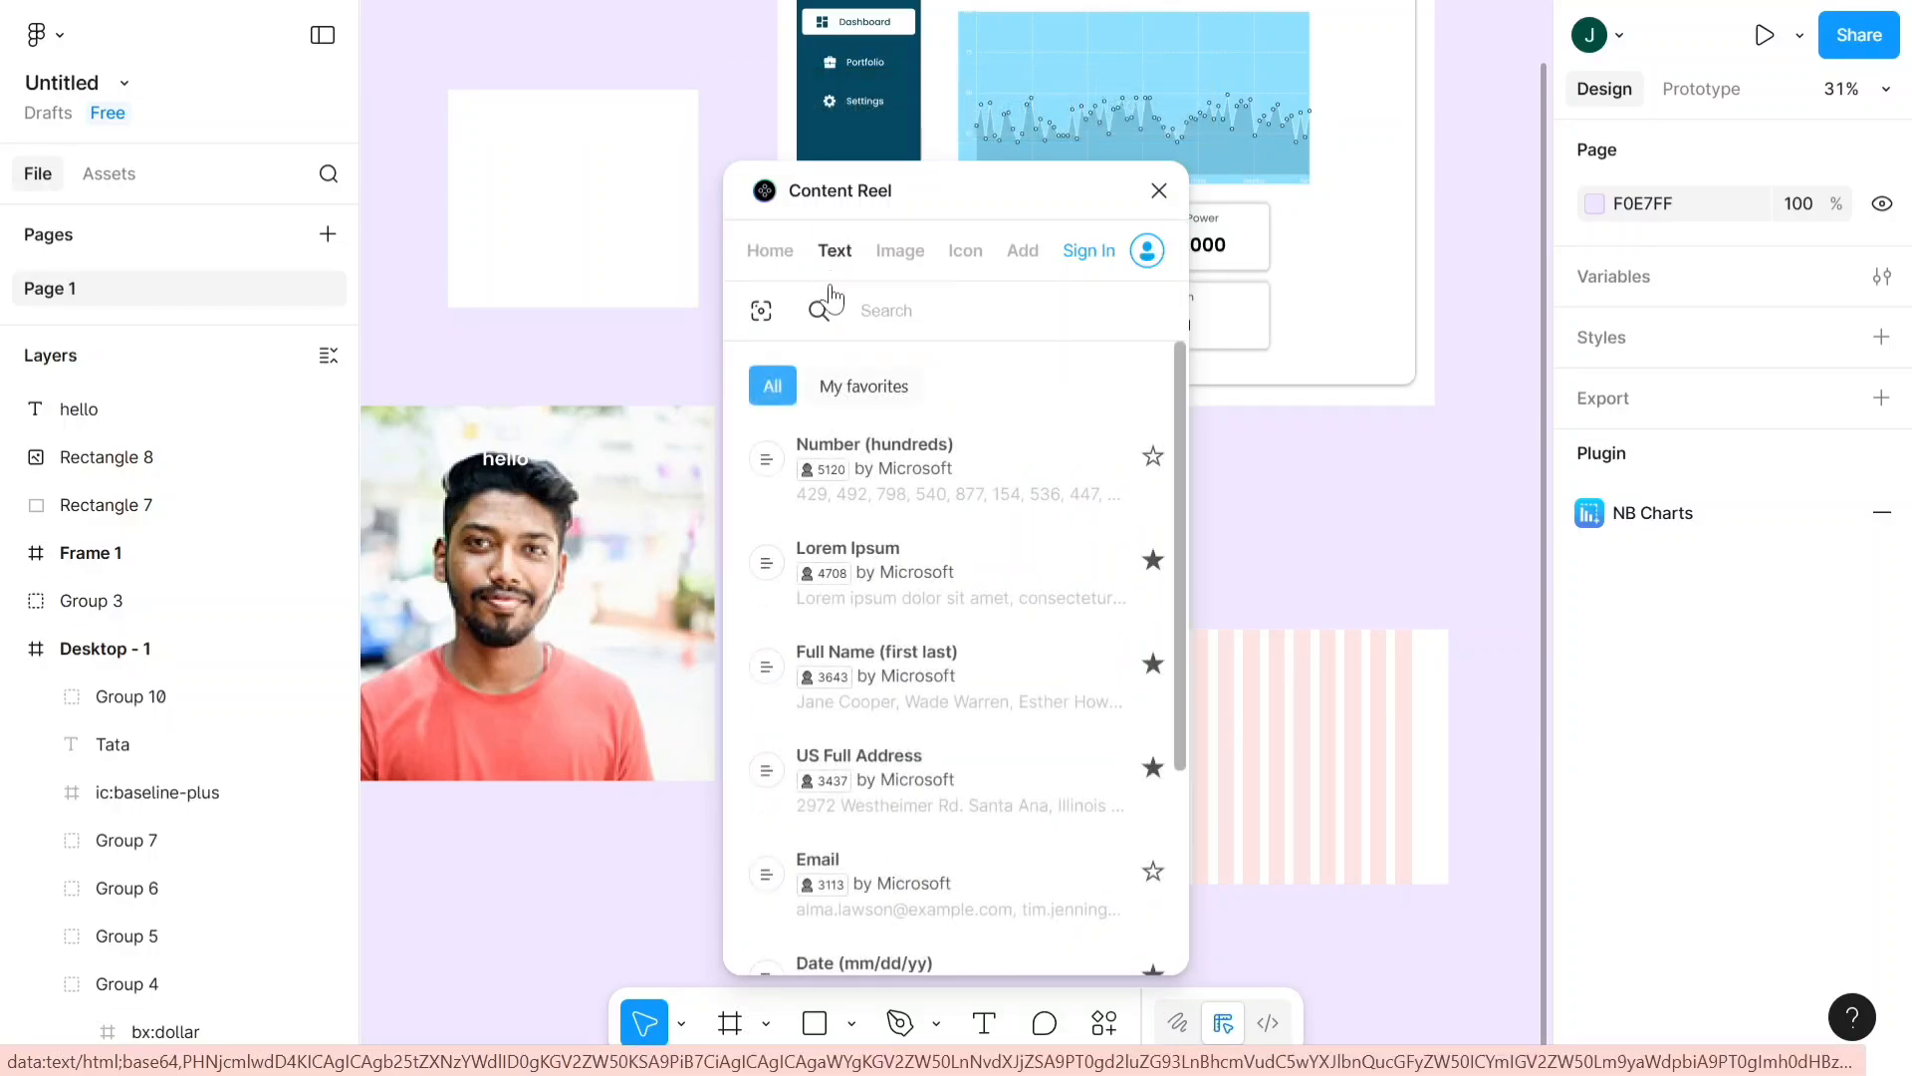
pyautogui.scroll(-2, 876, 498)
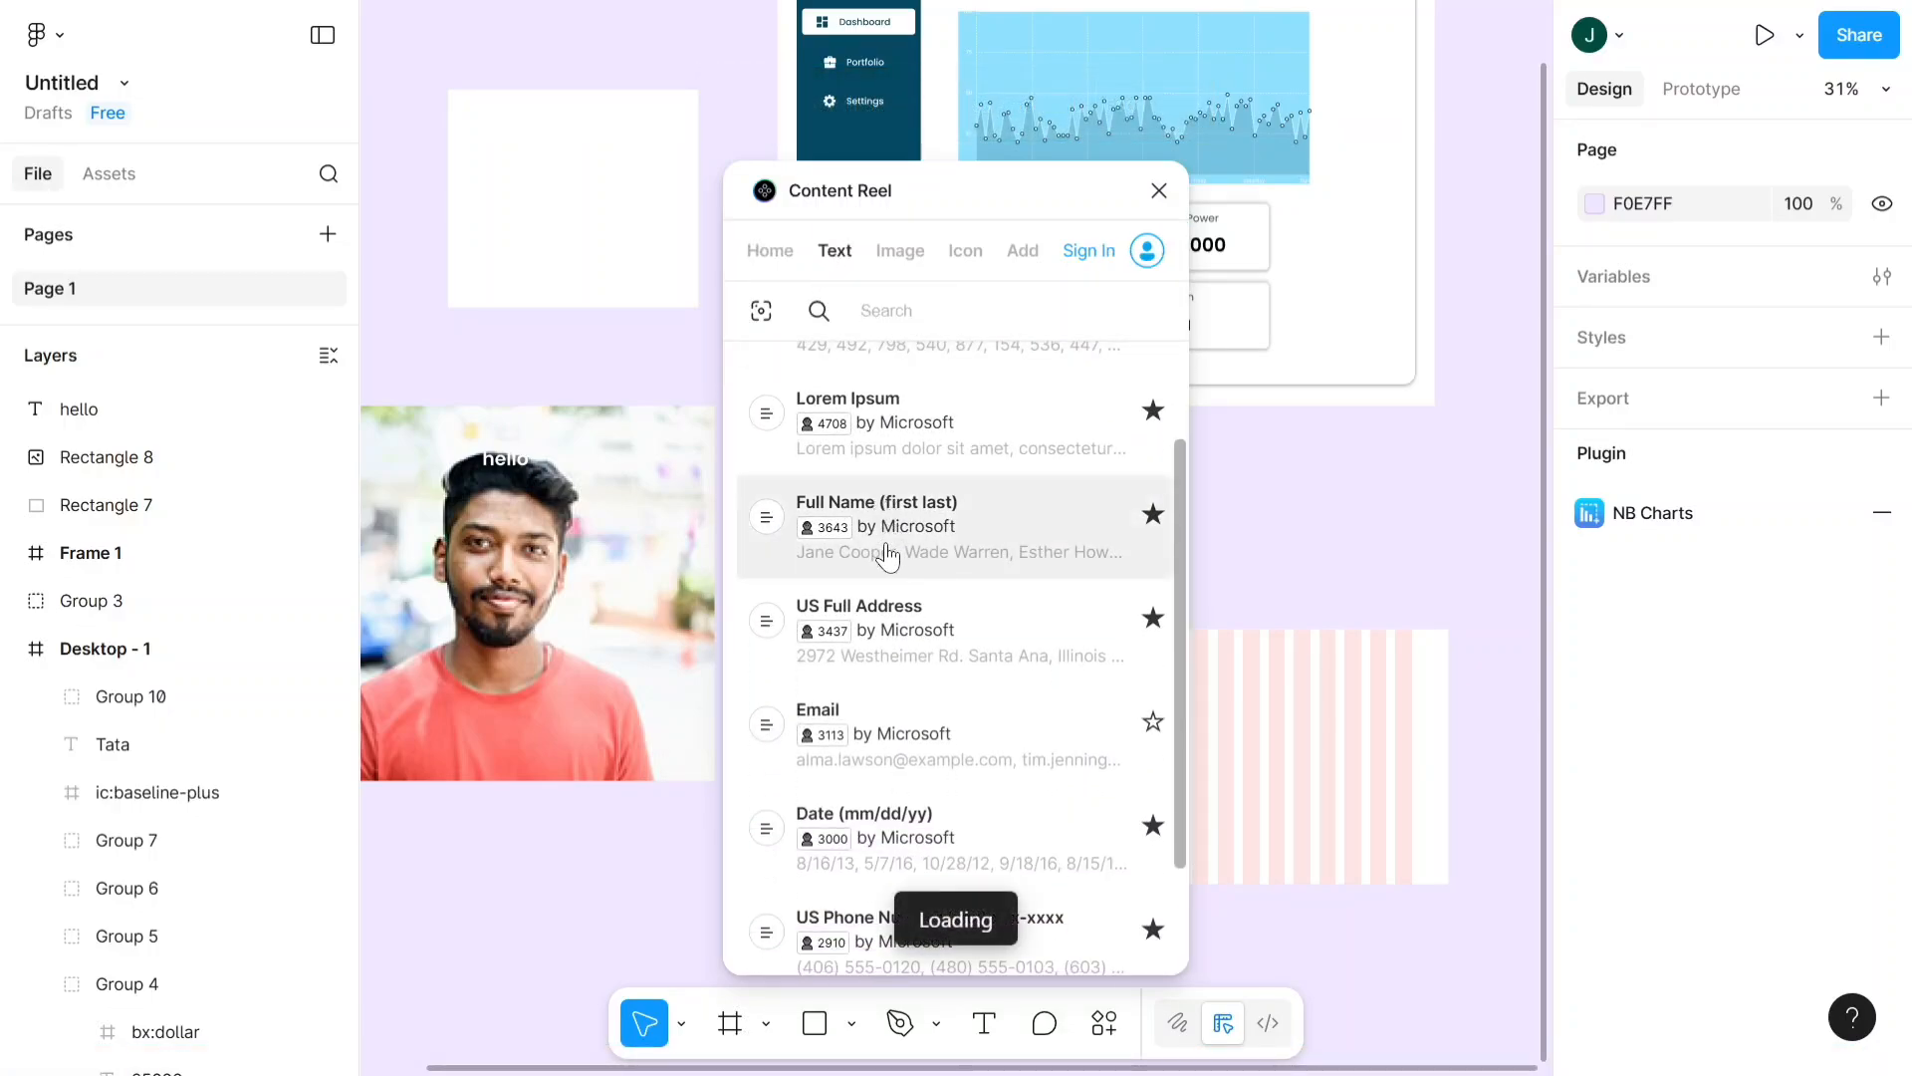
pyautogui.scroll(-2, 931, 682)
pyautogui.click(943, 600)
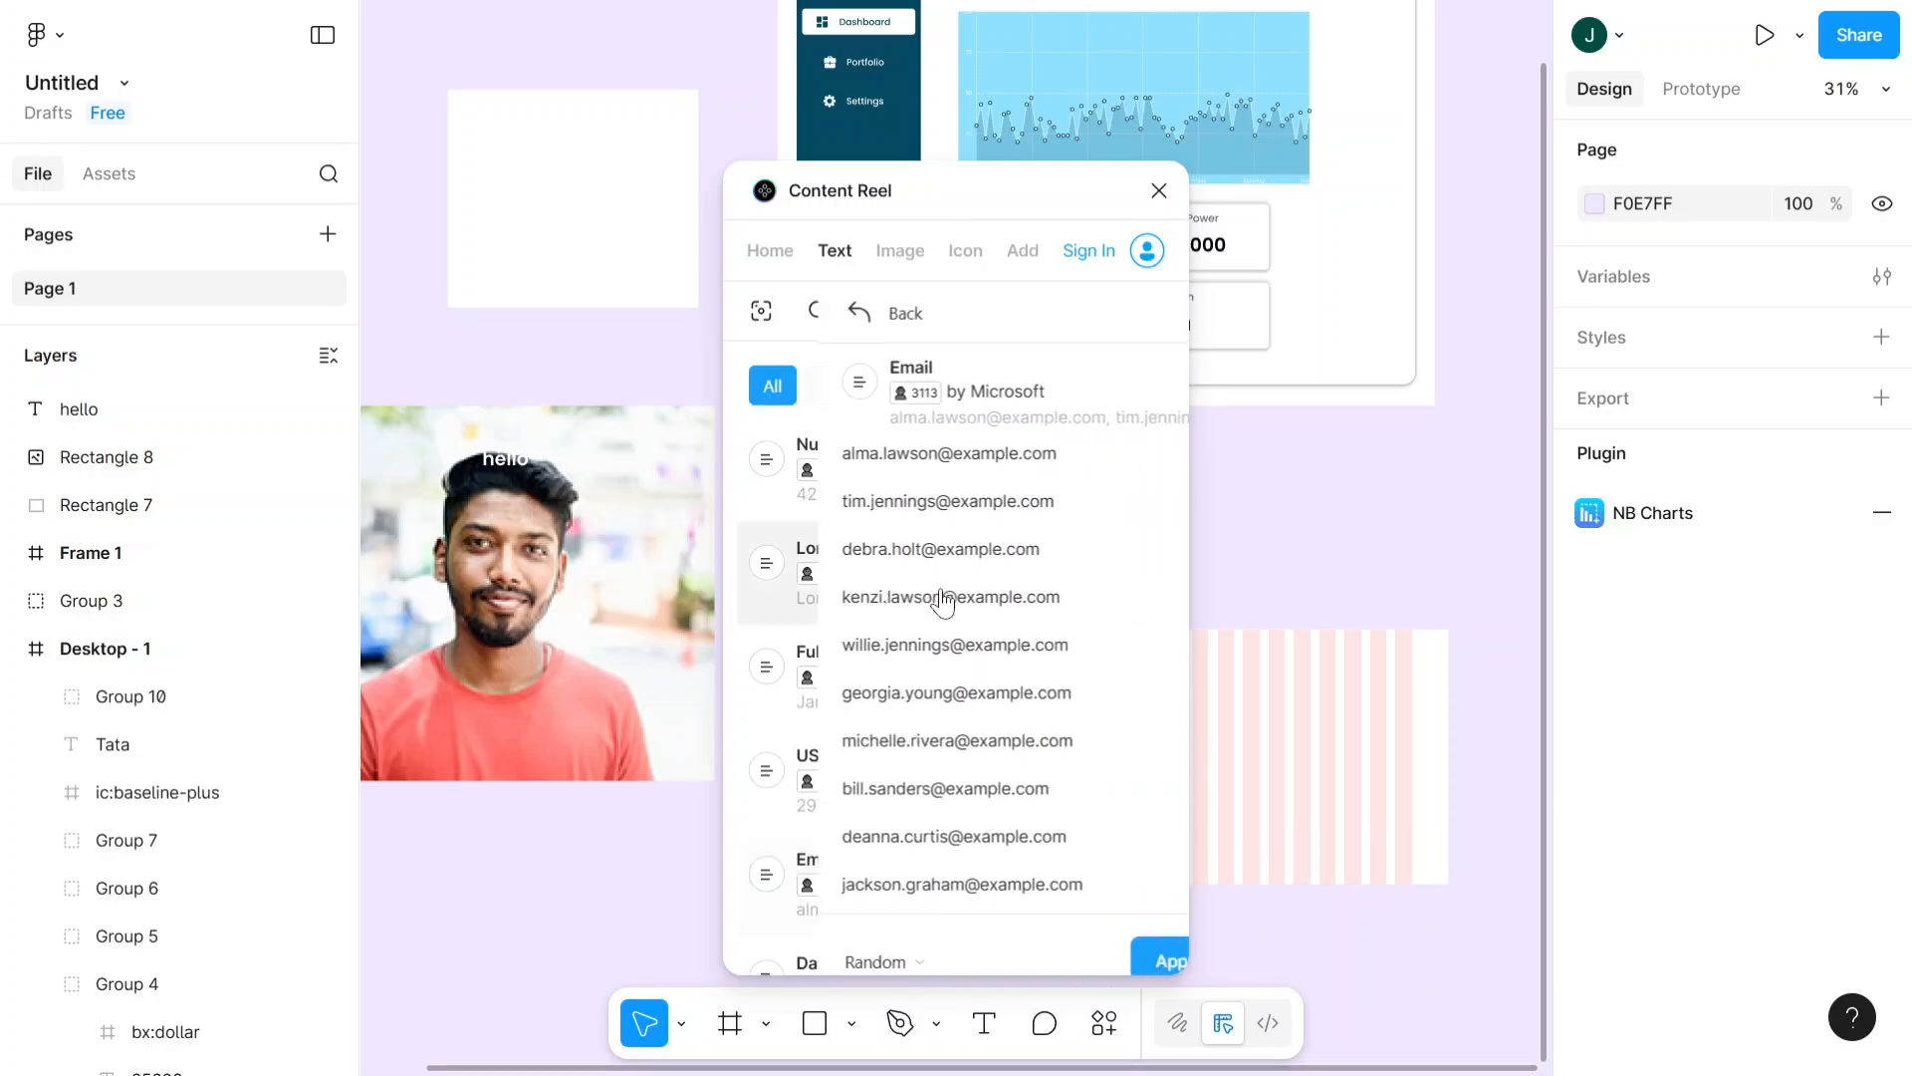
# - Try to apply random Email content from Content Reel to the white rectangle
pyautogui.click(483, 167)
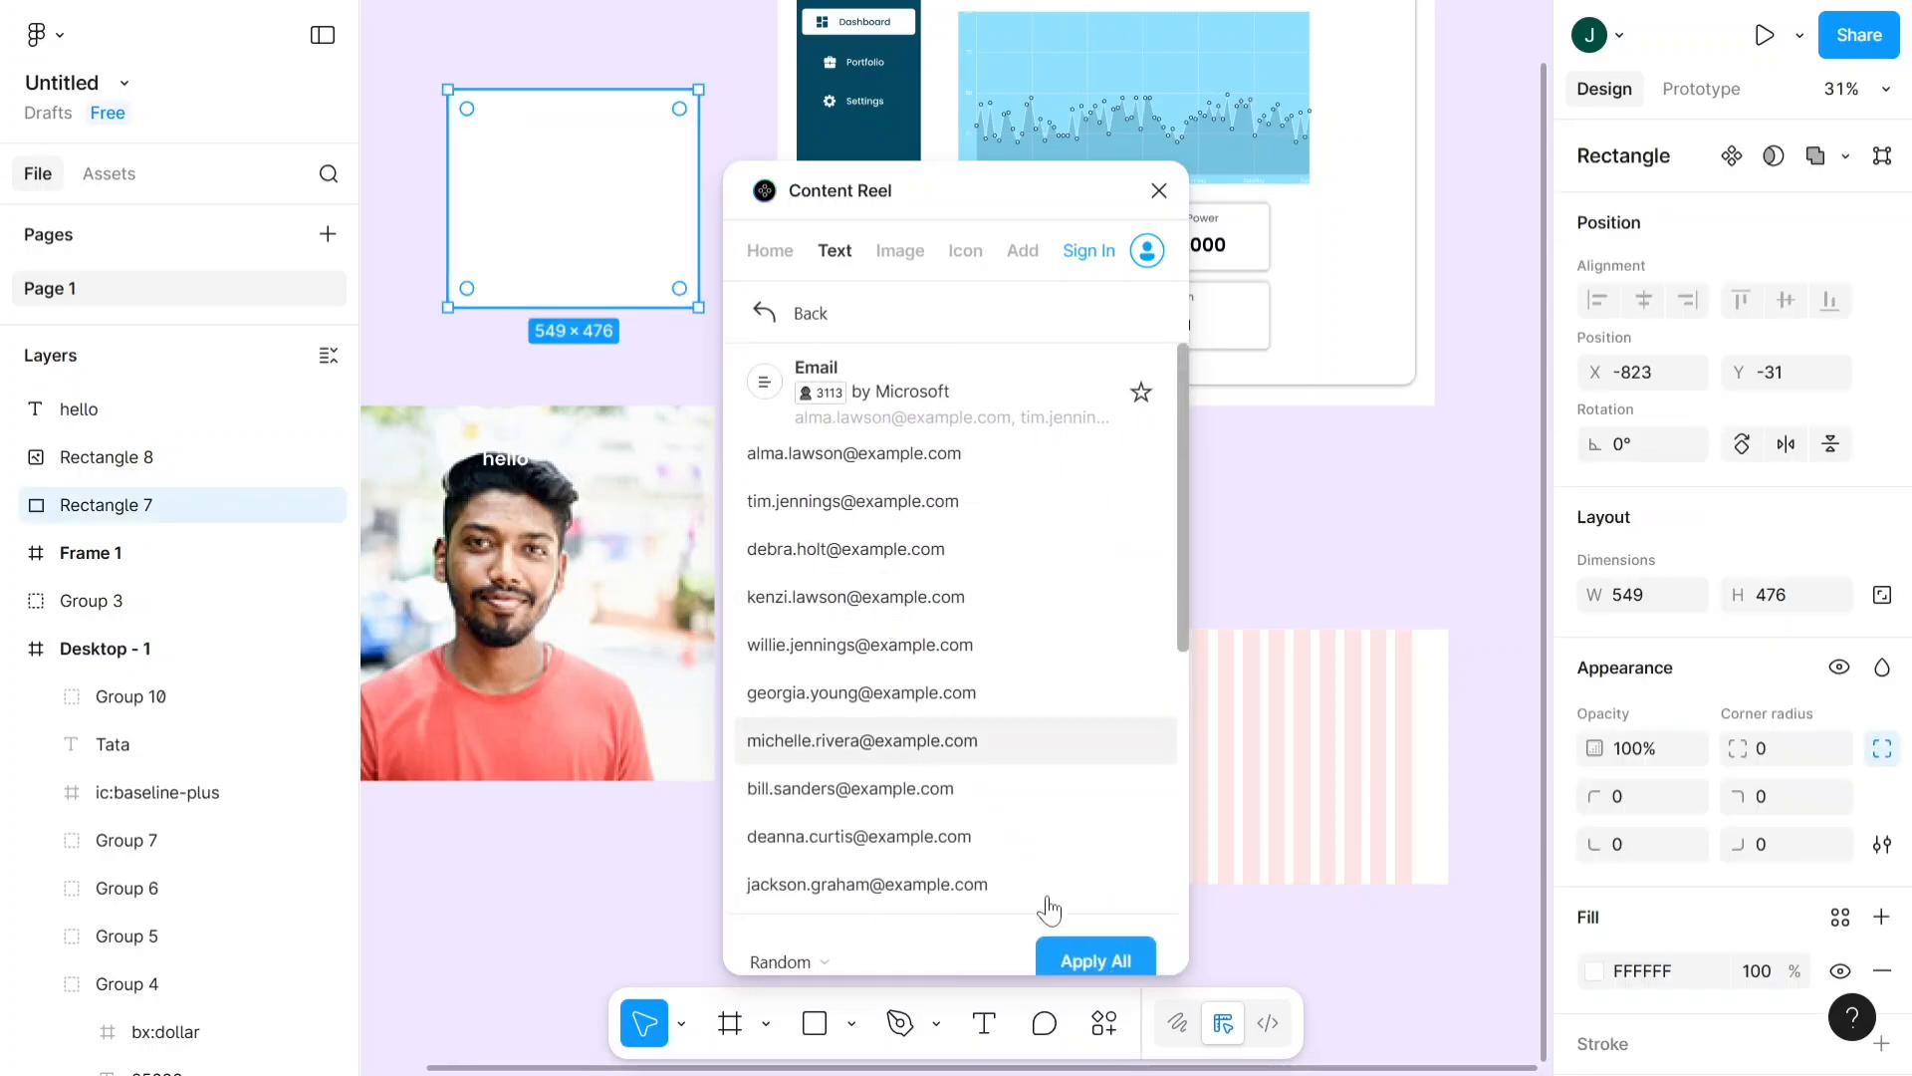
pyautogui.click(1088, 964)
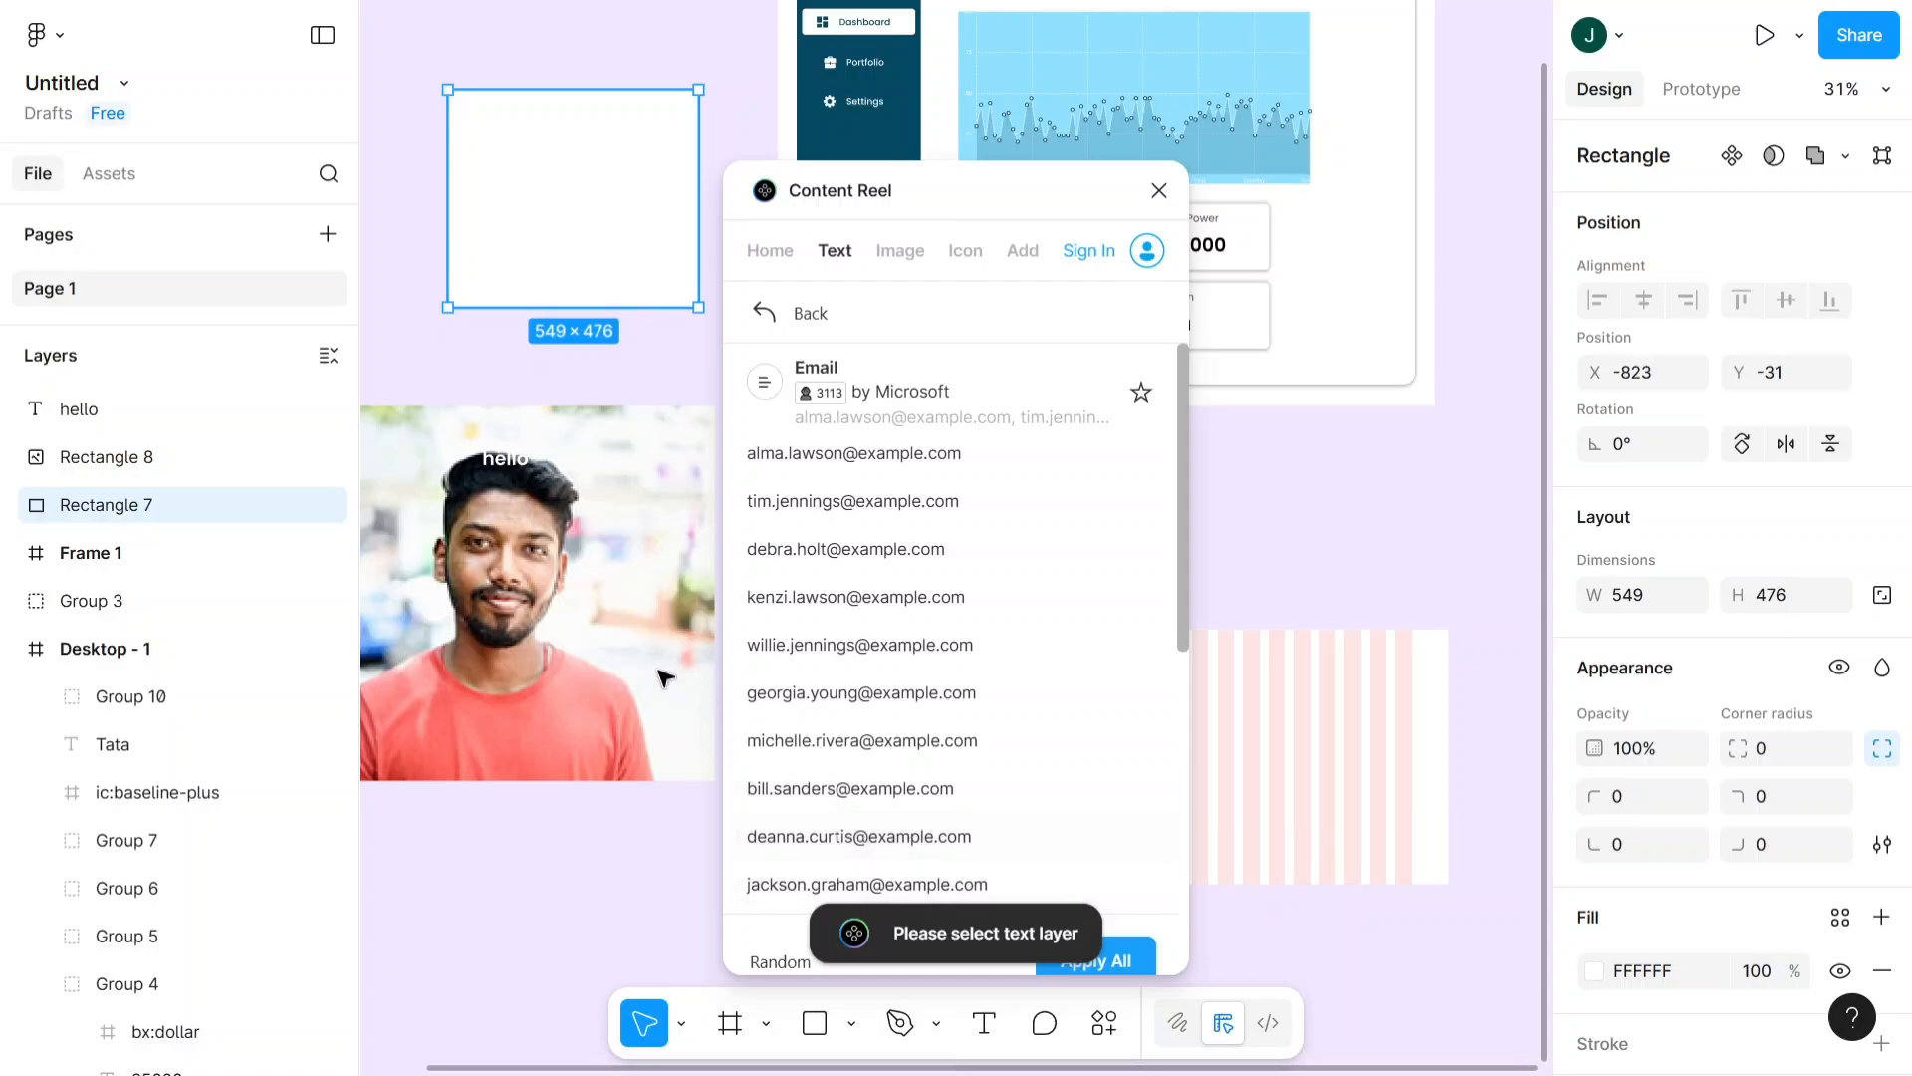
pyautogui.scroll(-2, 578, 603)
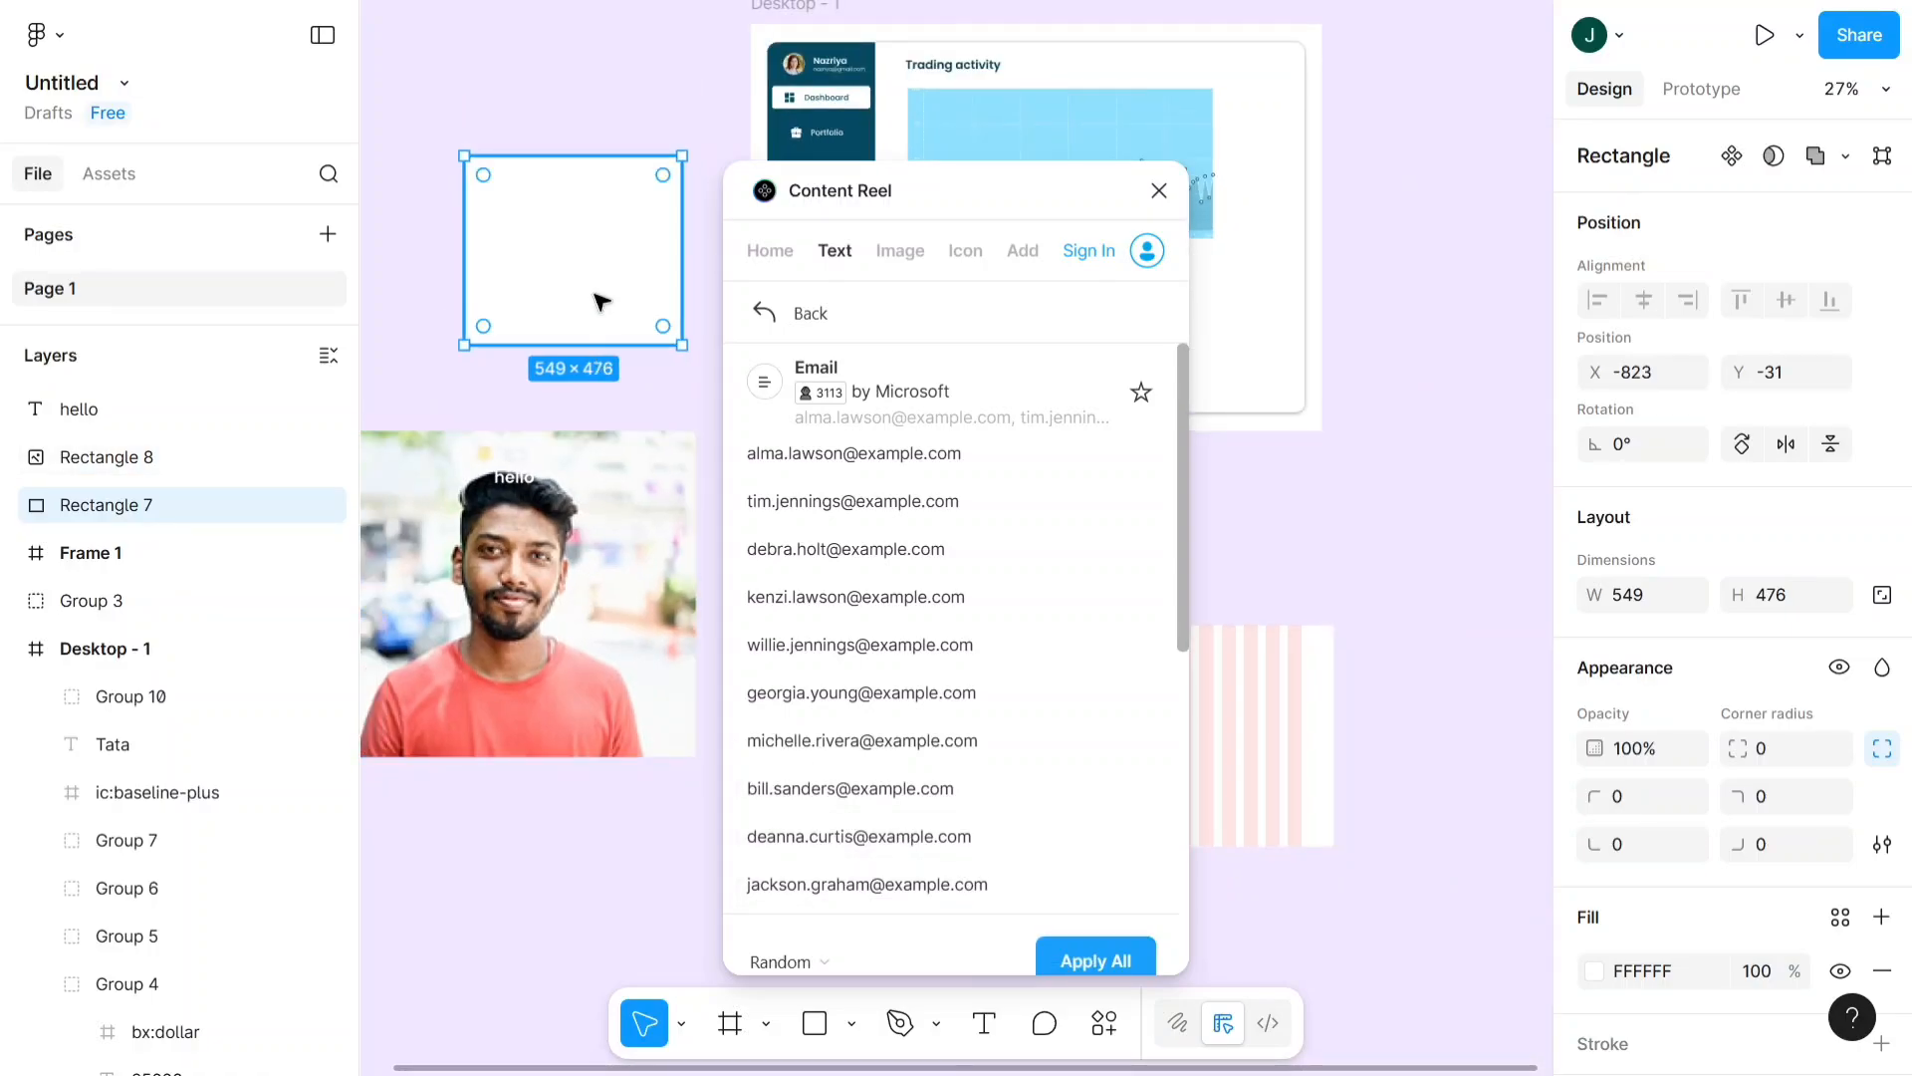
pyautogui.click(997, 792)
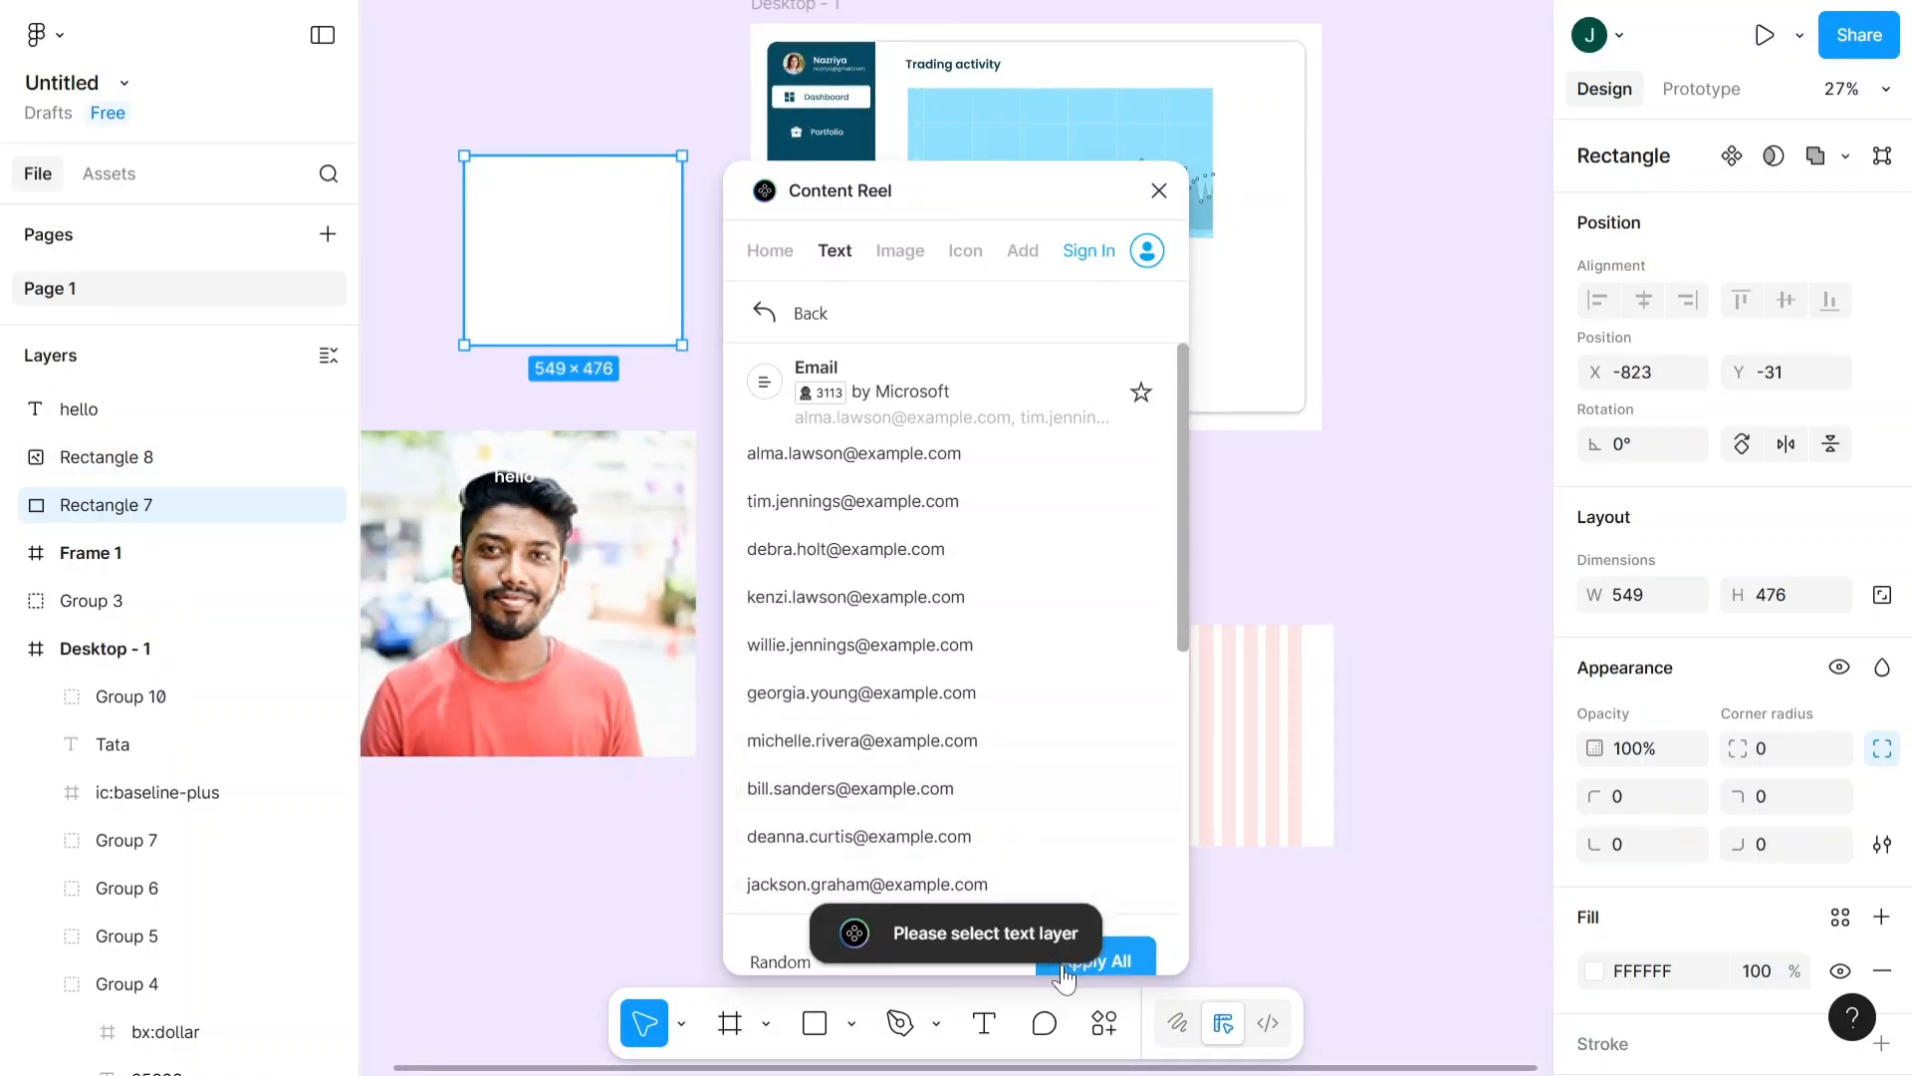
pyautogui.click(1094, 971)
# - Add an empty text layer over the white rectangle and fill it with a random address from Content Reel's Email collection
pyautogui.hscroll(-1, 523, 374)
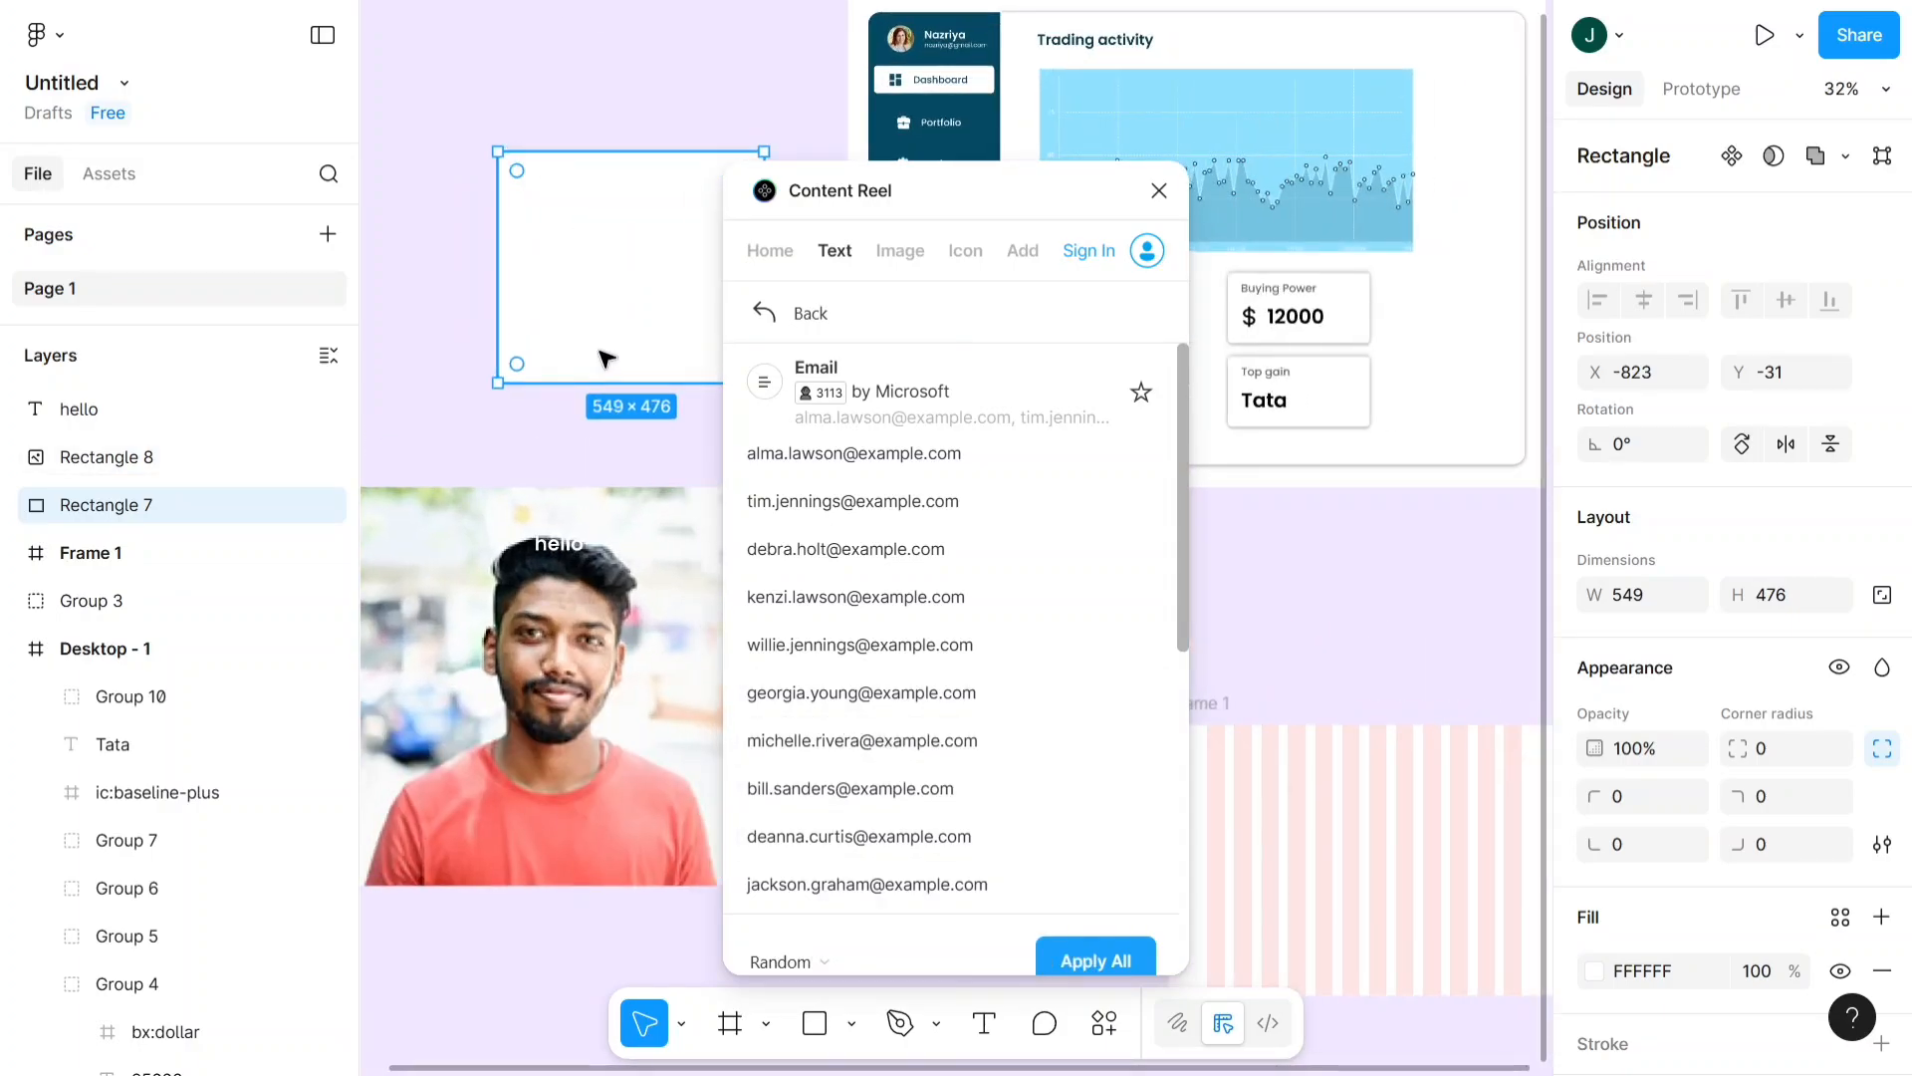
pyautogui.hscroll(3, 609, 358)
pyautogui.click(984, 1023)
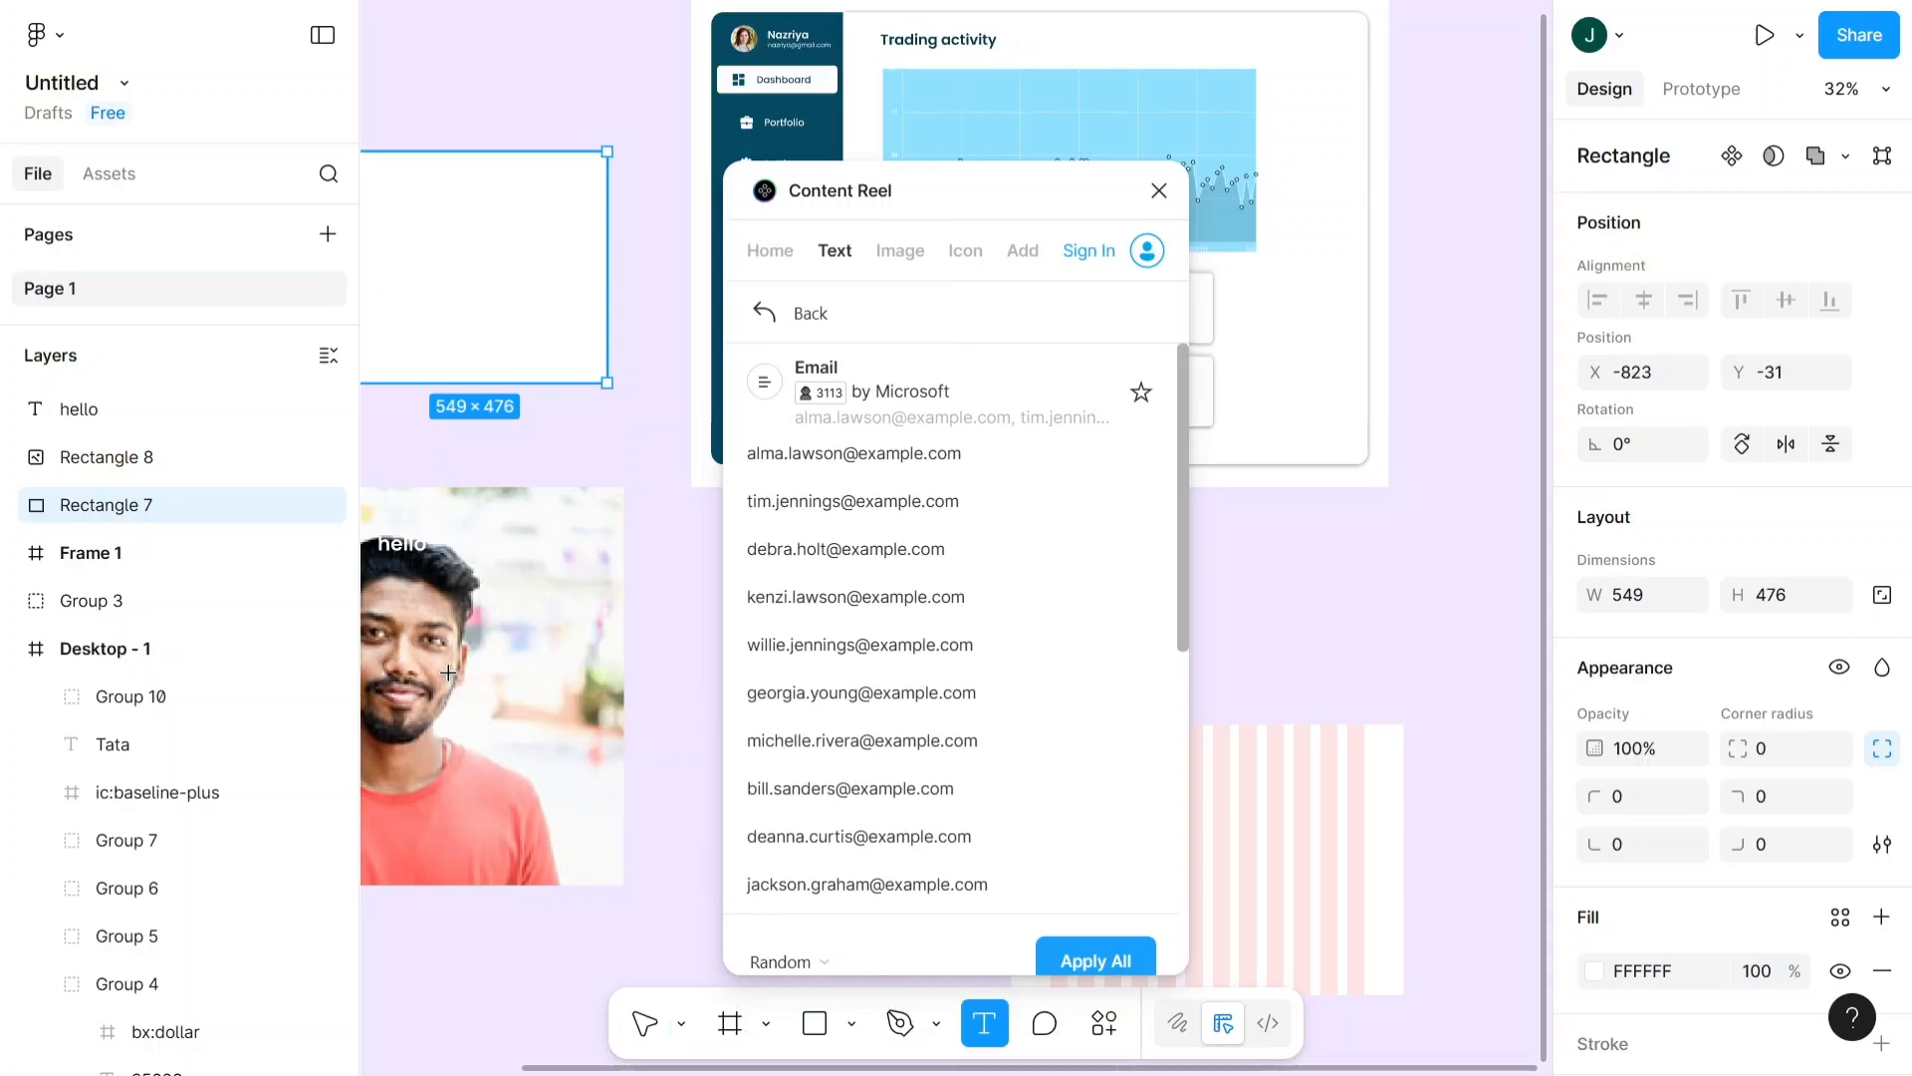
pyautogui.scroll(-1, 429, 483)
pyautogui.click(434, 345)
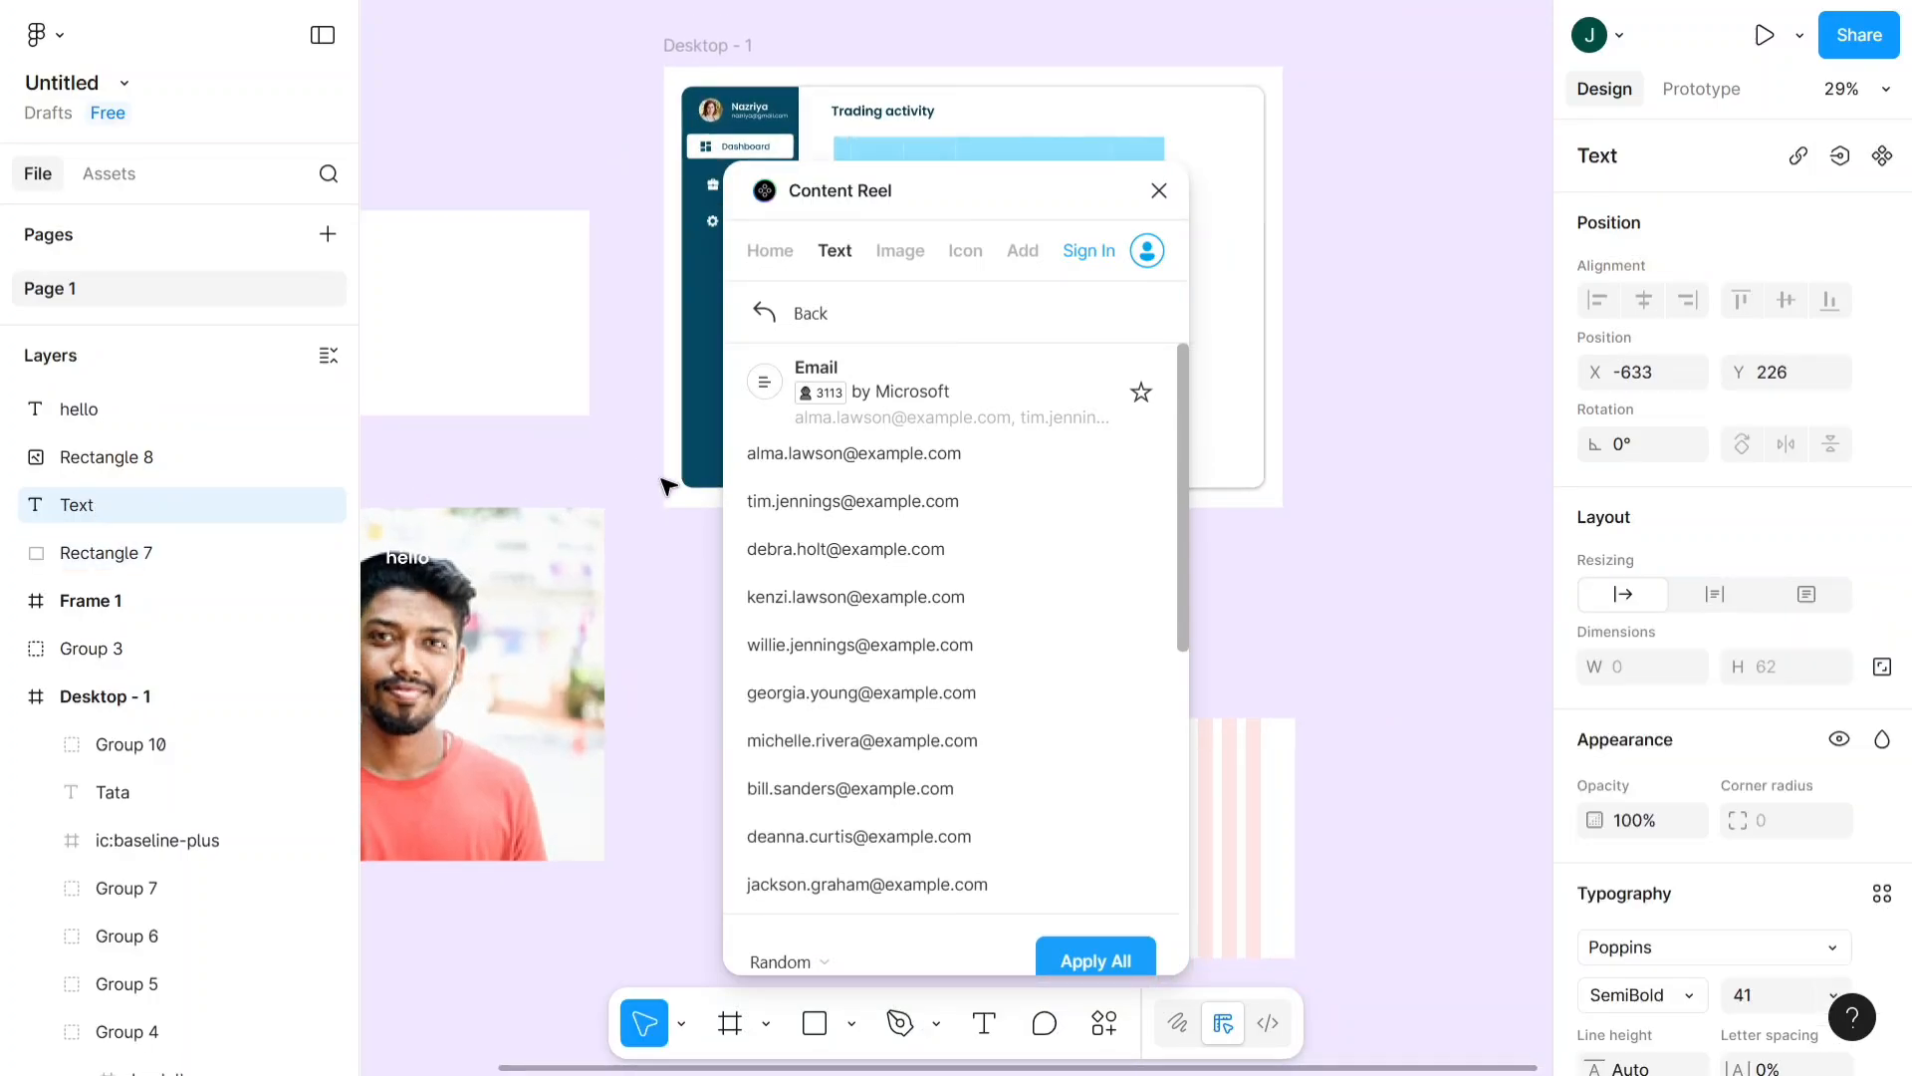
pyautogui.click(1105, 961)
pyautogui.hscroll(-3, 521, 632)
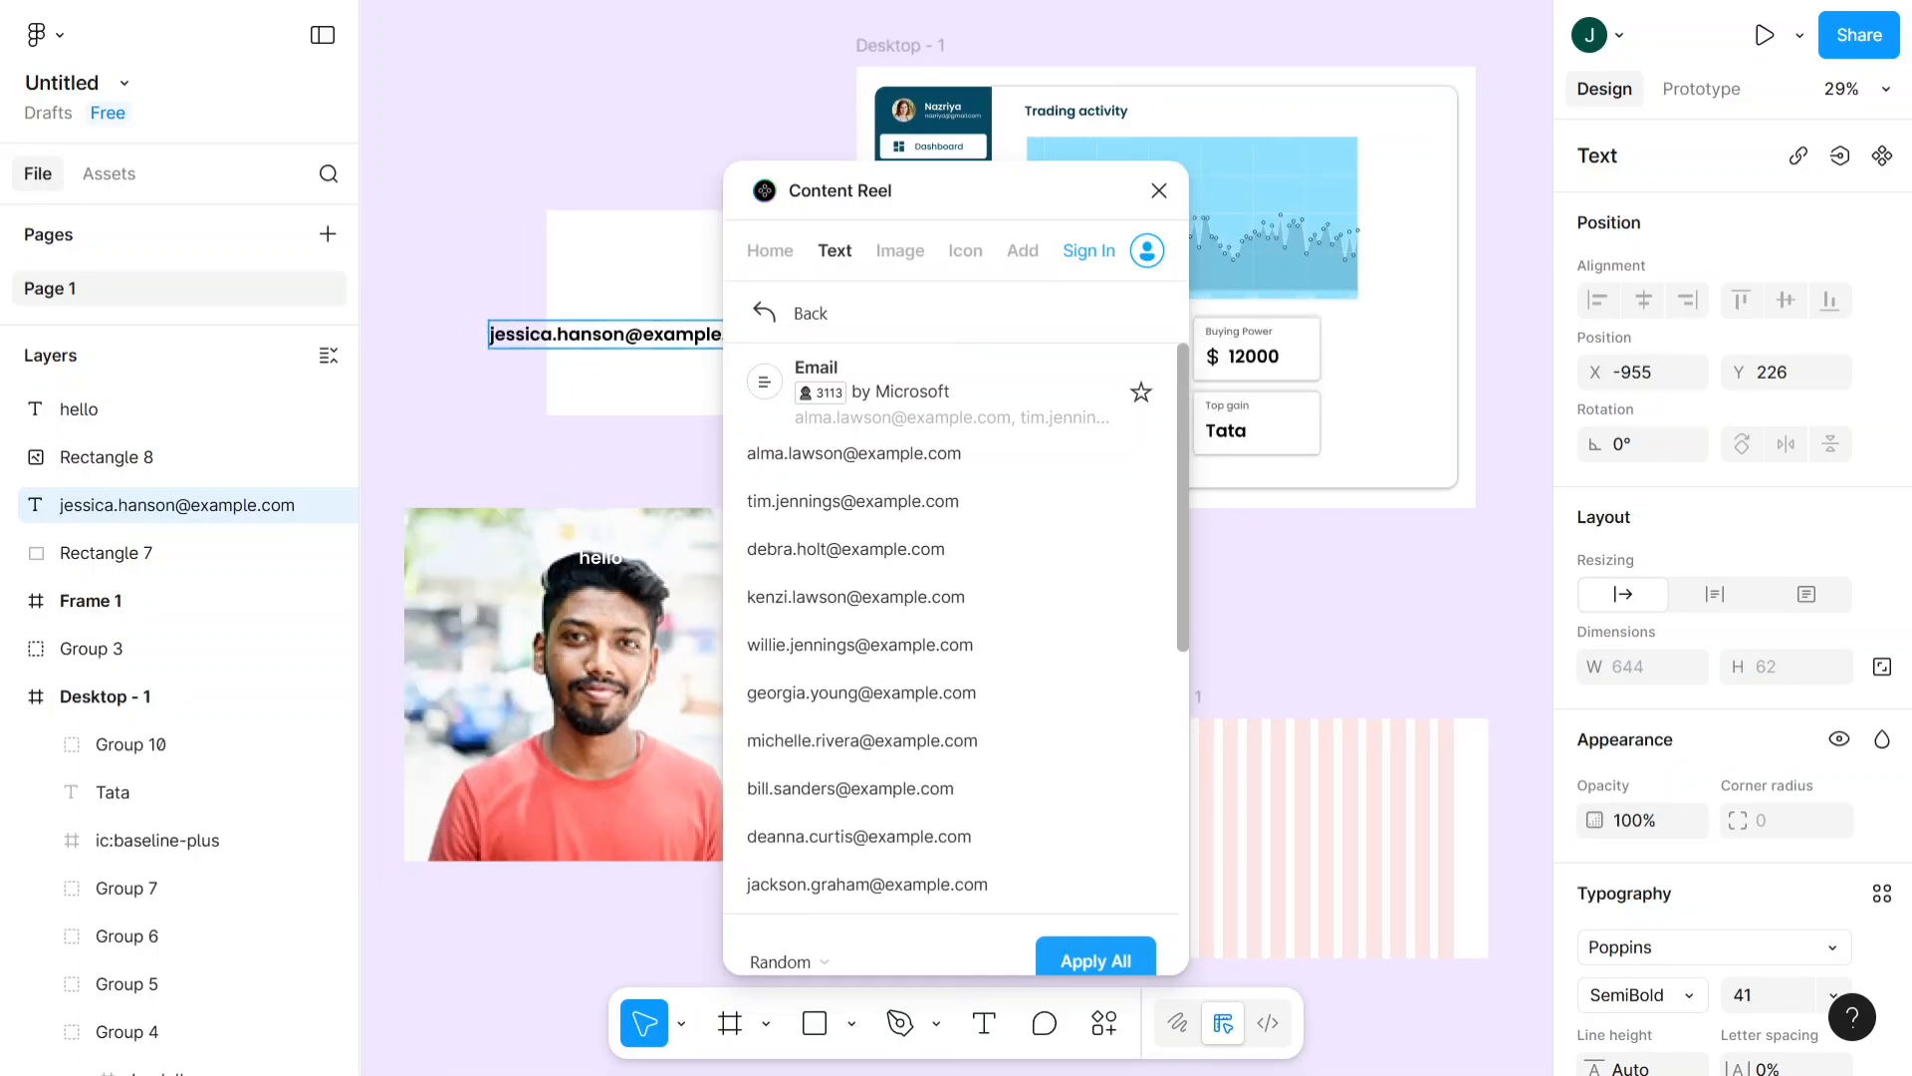
# - Move the generated email text up within the white rectangle so it starts near the rectangle's left edge
pyautogui.click(614, 345)
pyautogui.moveTo(617, 343); pyautogui.dragTo(684, 296)
pyautogui.hscroll(1, 697, 289)
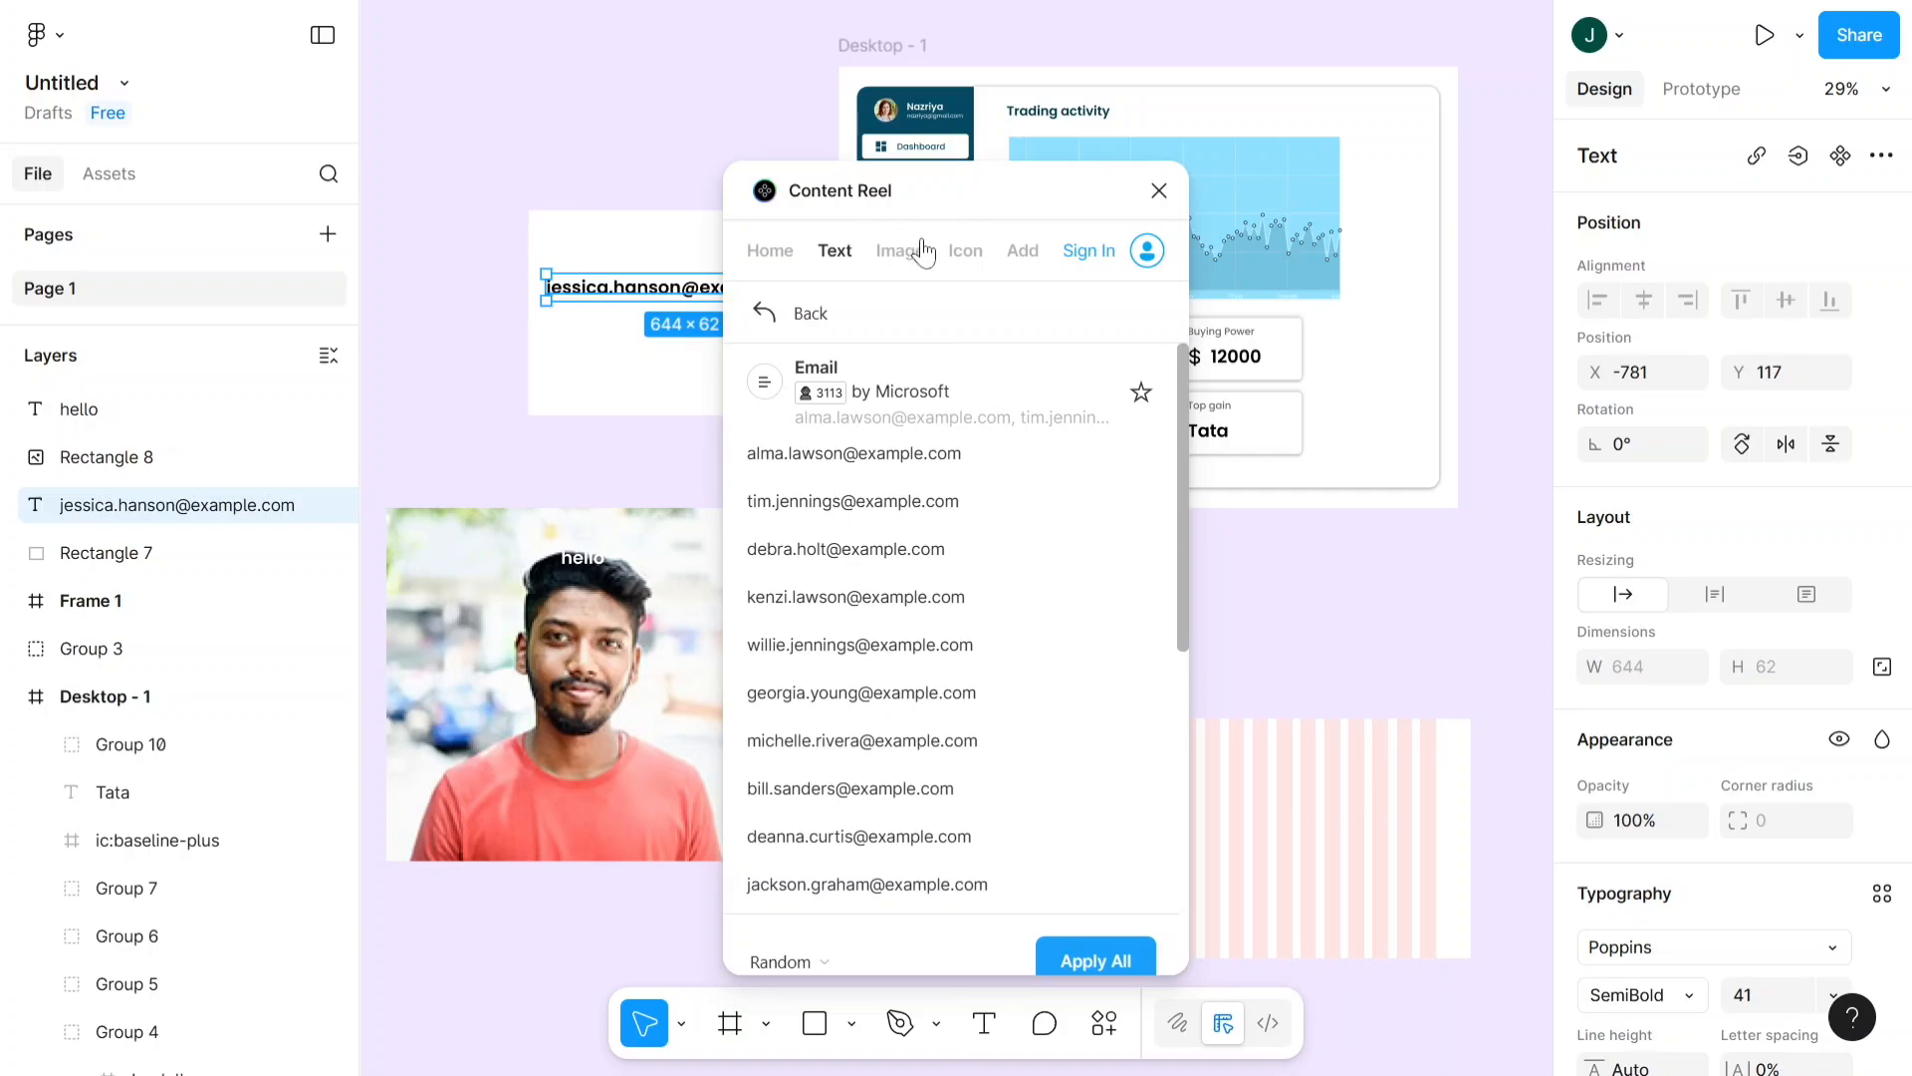
# - Set the email text's font weight to Regular and its font size to 16
pyautogui.scroll(-1, 657, 297)
pyautogui.hscroll(4, 646, 295)
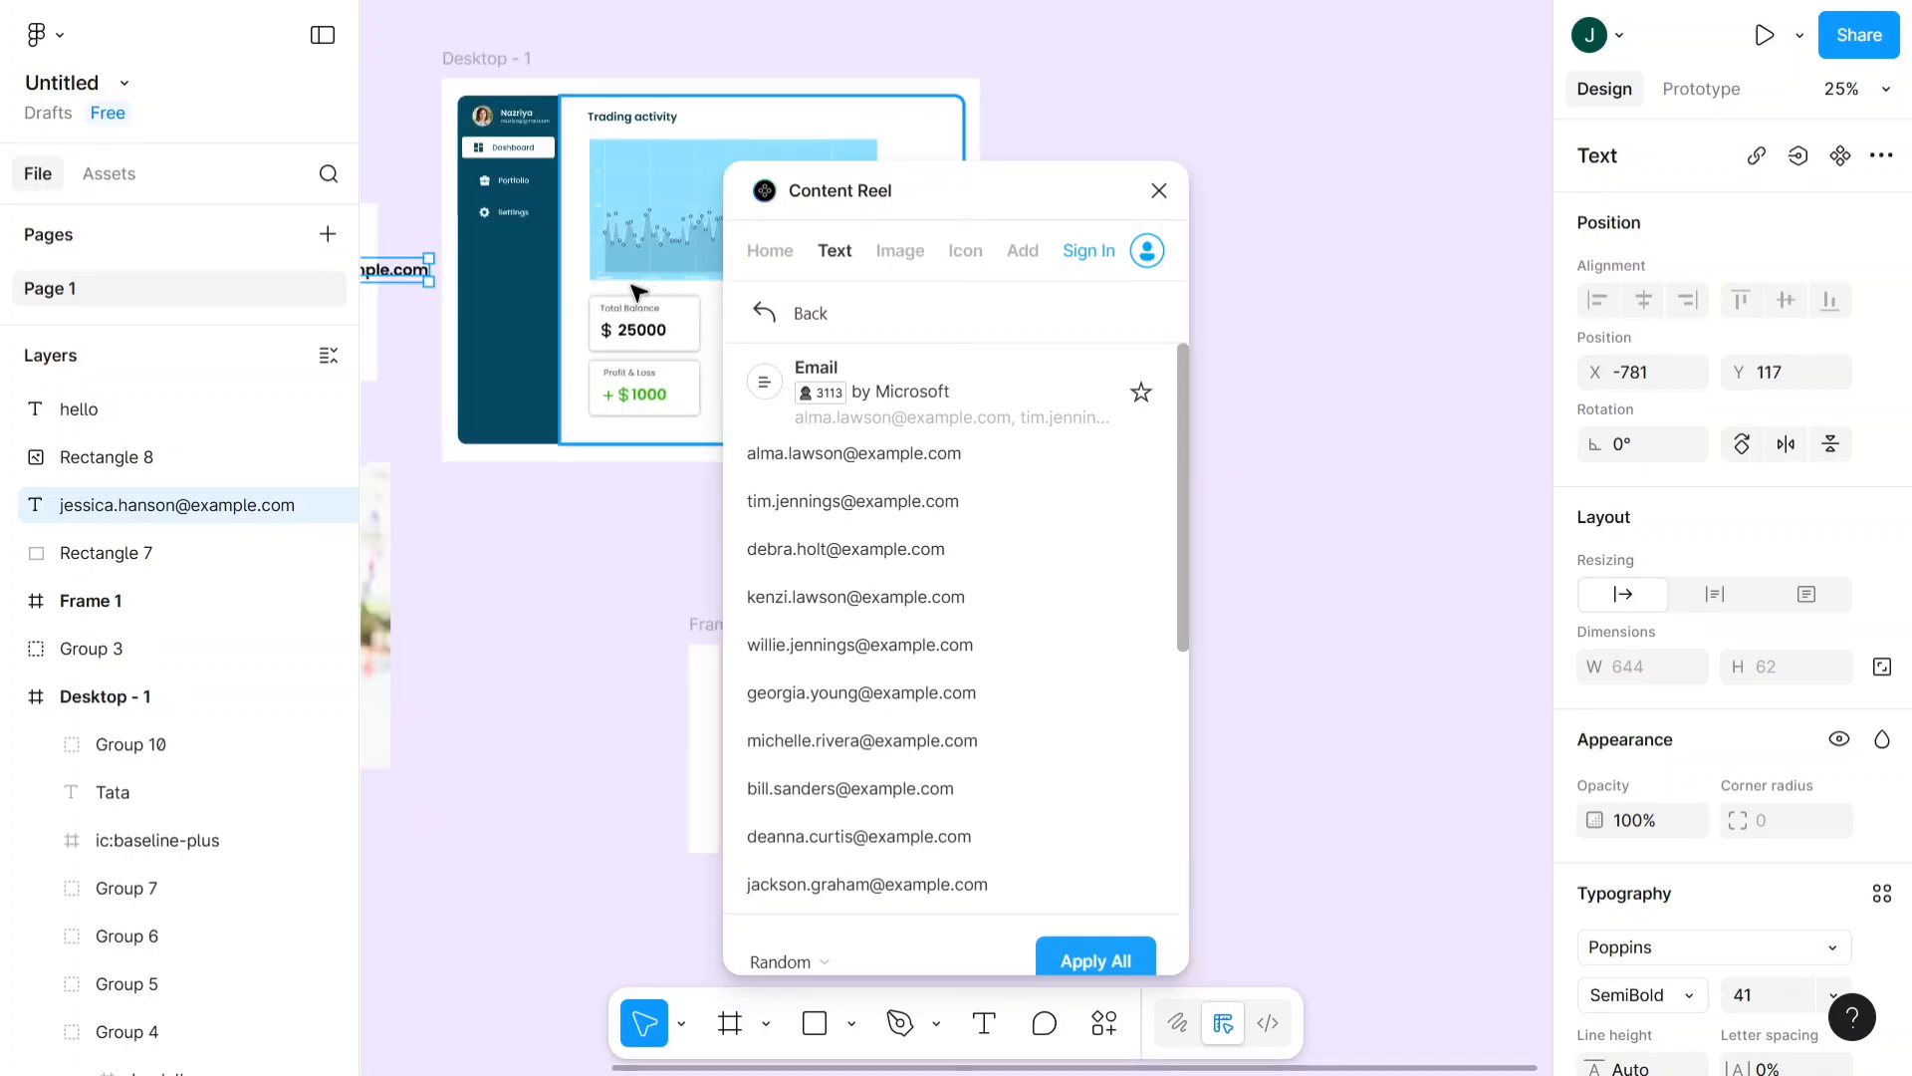
pyautogui.hscroll(-2, 505, 271)
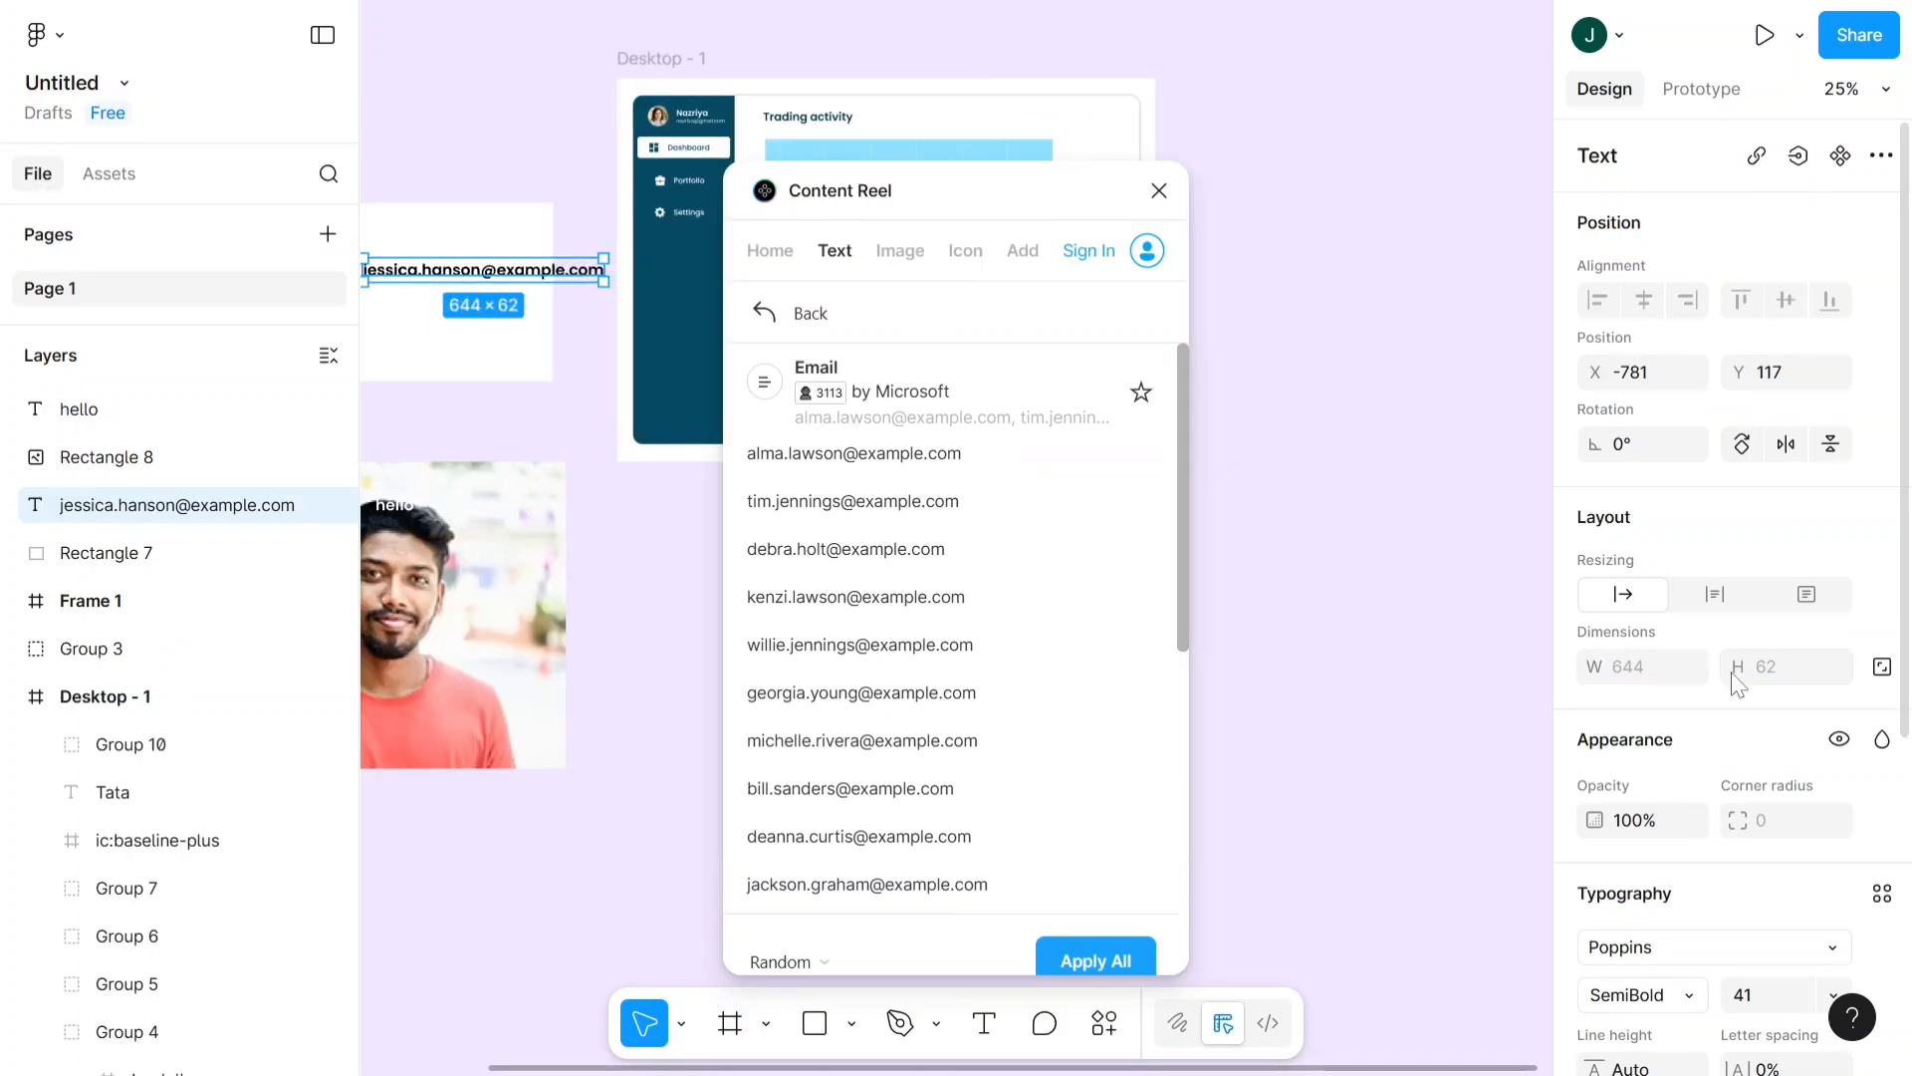
pyautogui.scroll(-5, 1728, 617)
pyautogui.click(1693, 504)
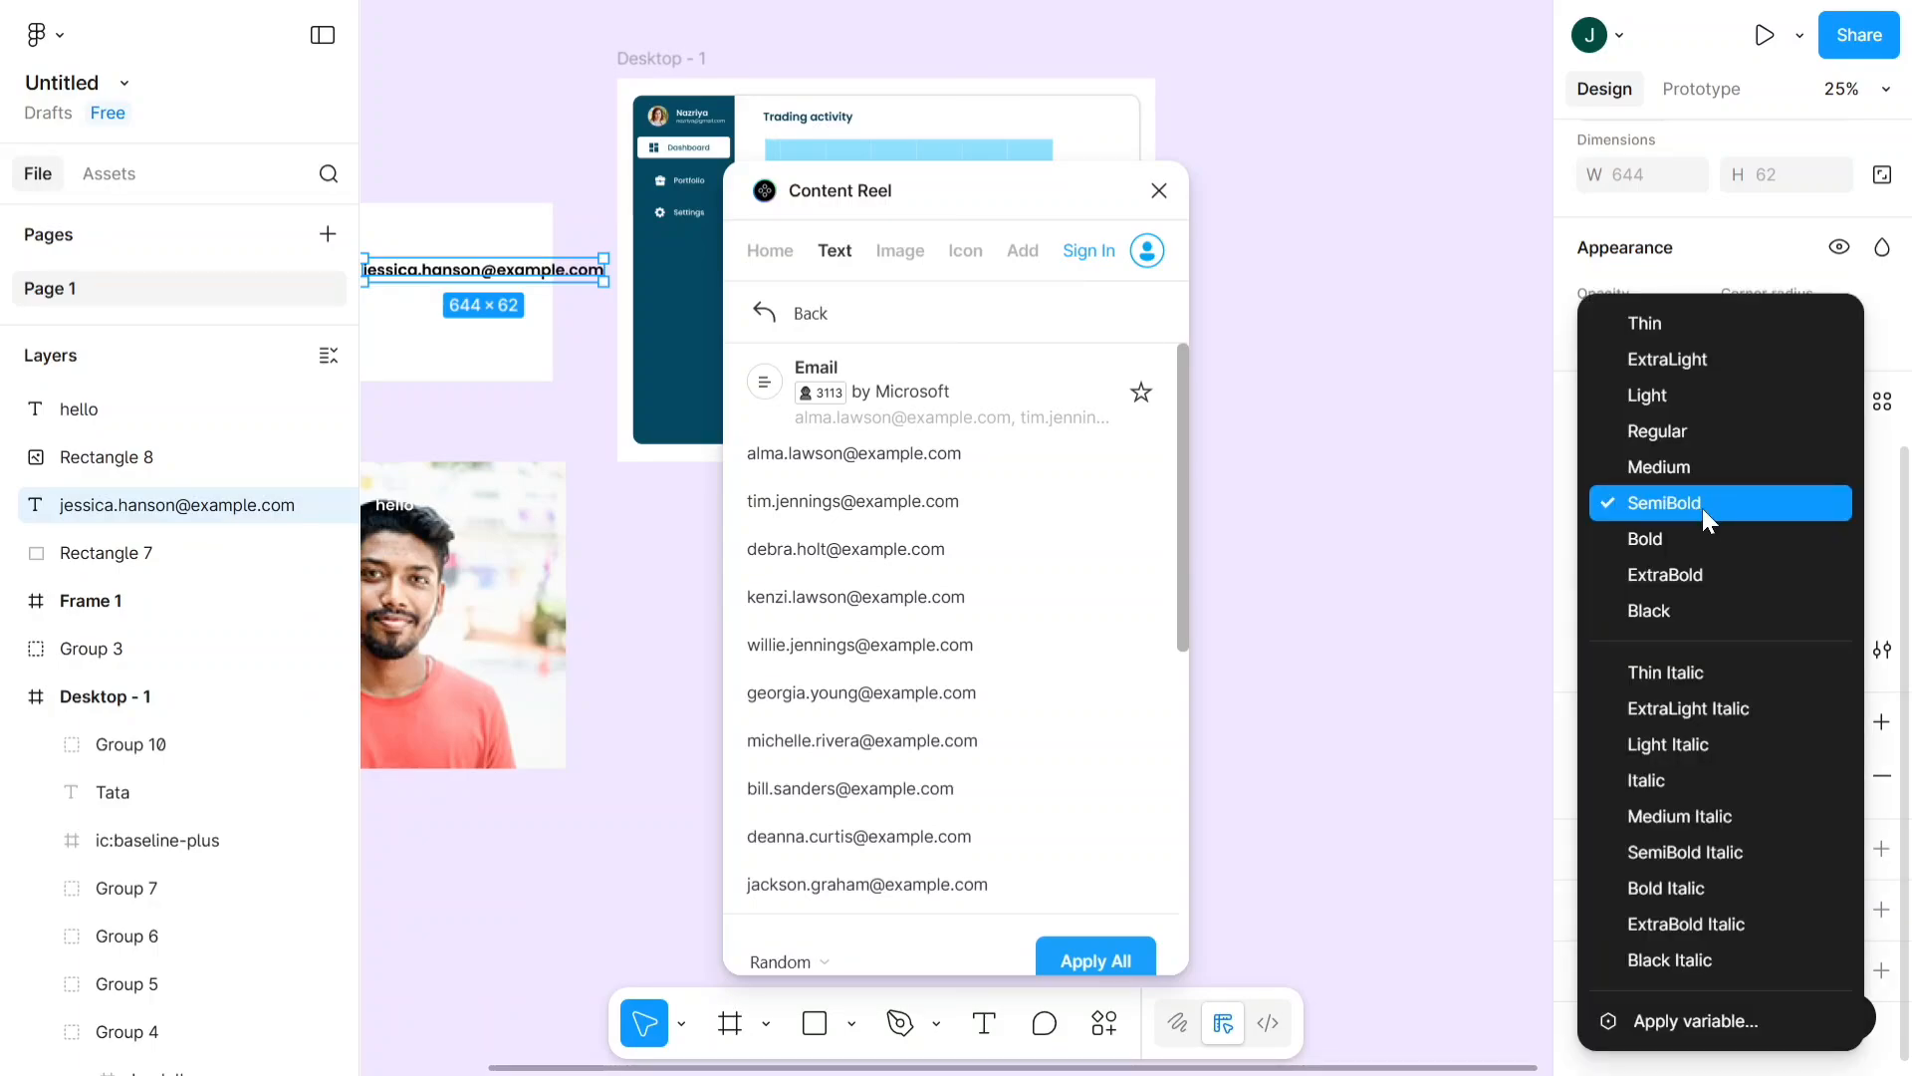
pyautogui.click(1723, 449)
pyautogui.click(1753, 507)
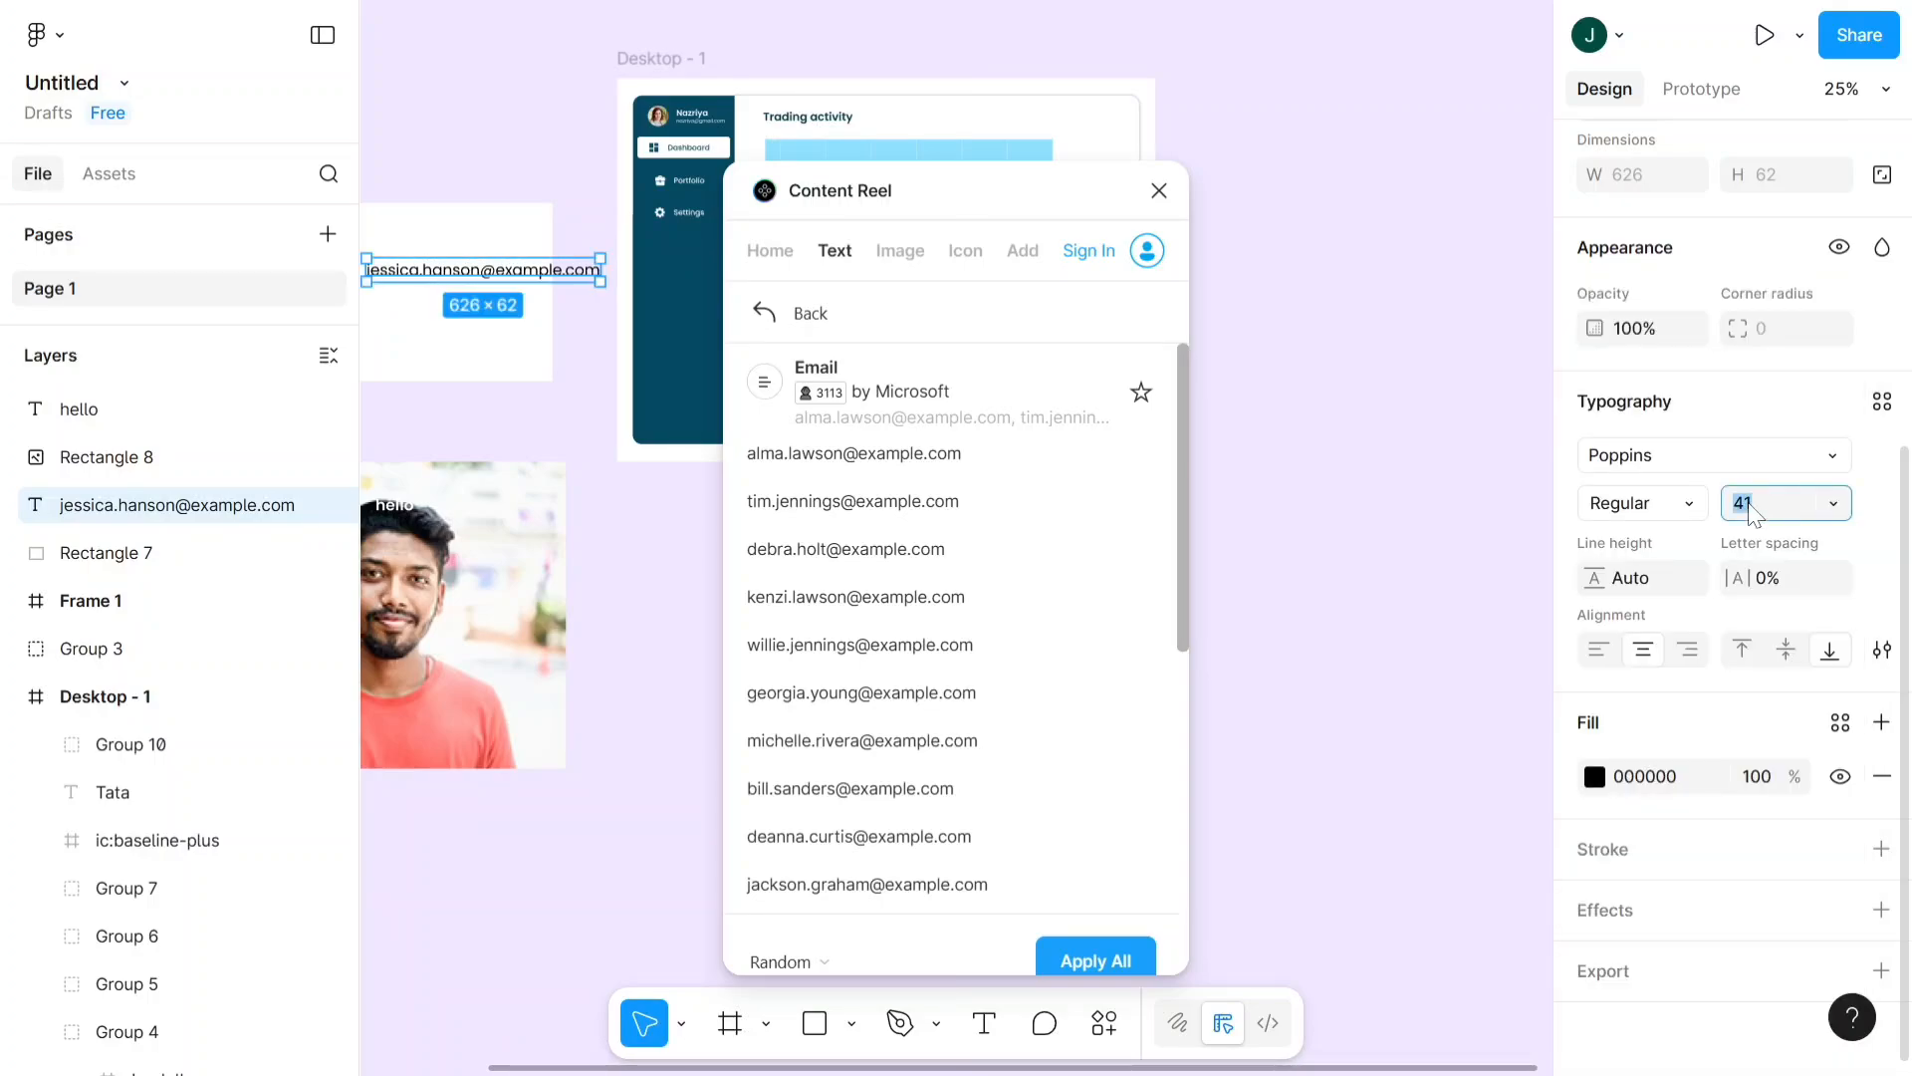
pyautogui.write('16')
pyautogui.click(1336, 679)
# - Move the resized email text into the white rectangle's upper-left corner
pyautogui.scroll(1, 438, 263)
pyautogui.scroll(5, 438, 267)
pyautogui.moveTo(476, 294); pyautogui.dragTo(977, 176)
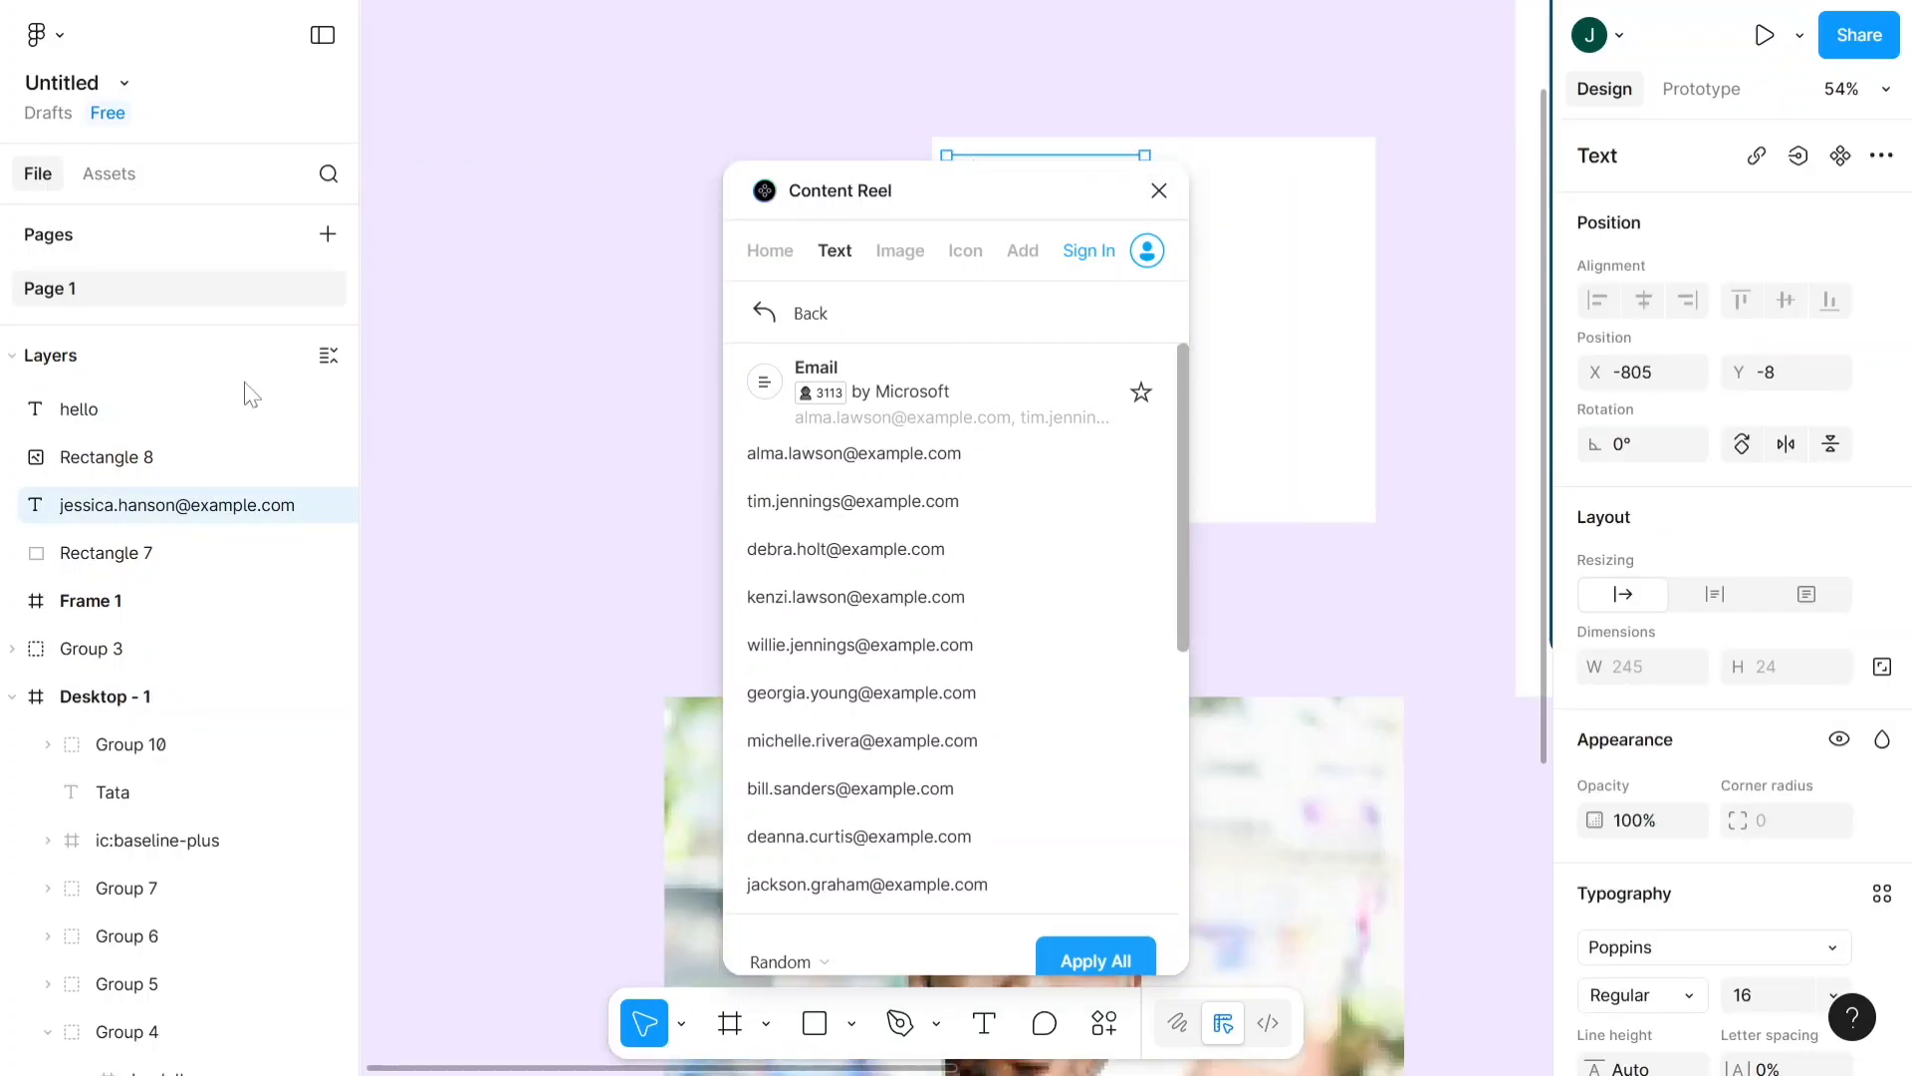
pyautogui.hscroll(6, 461, 401)
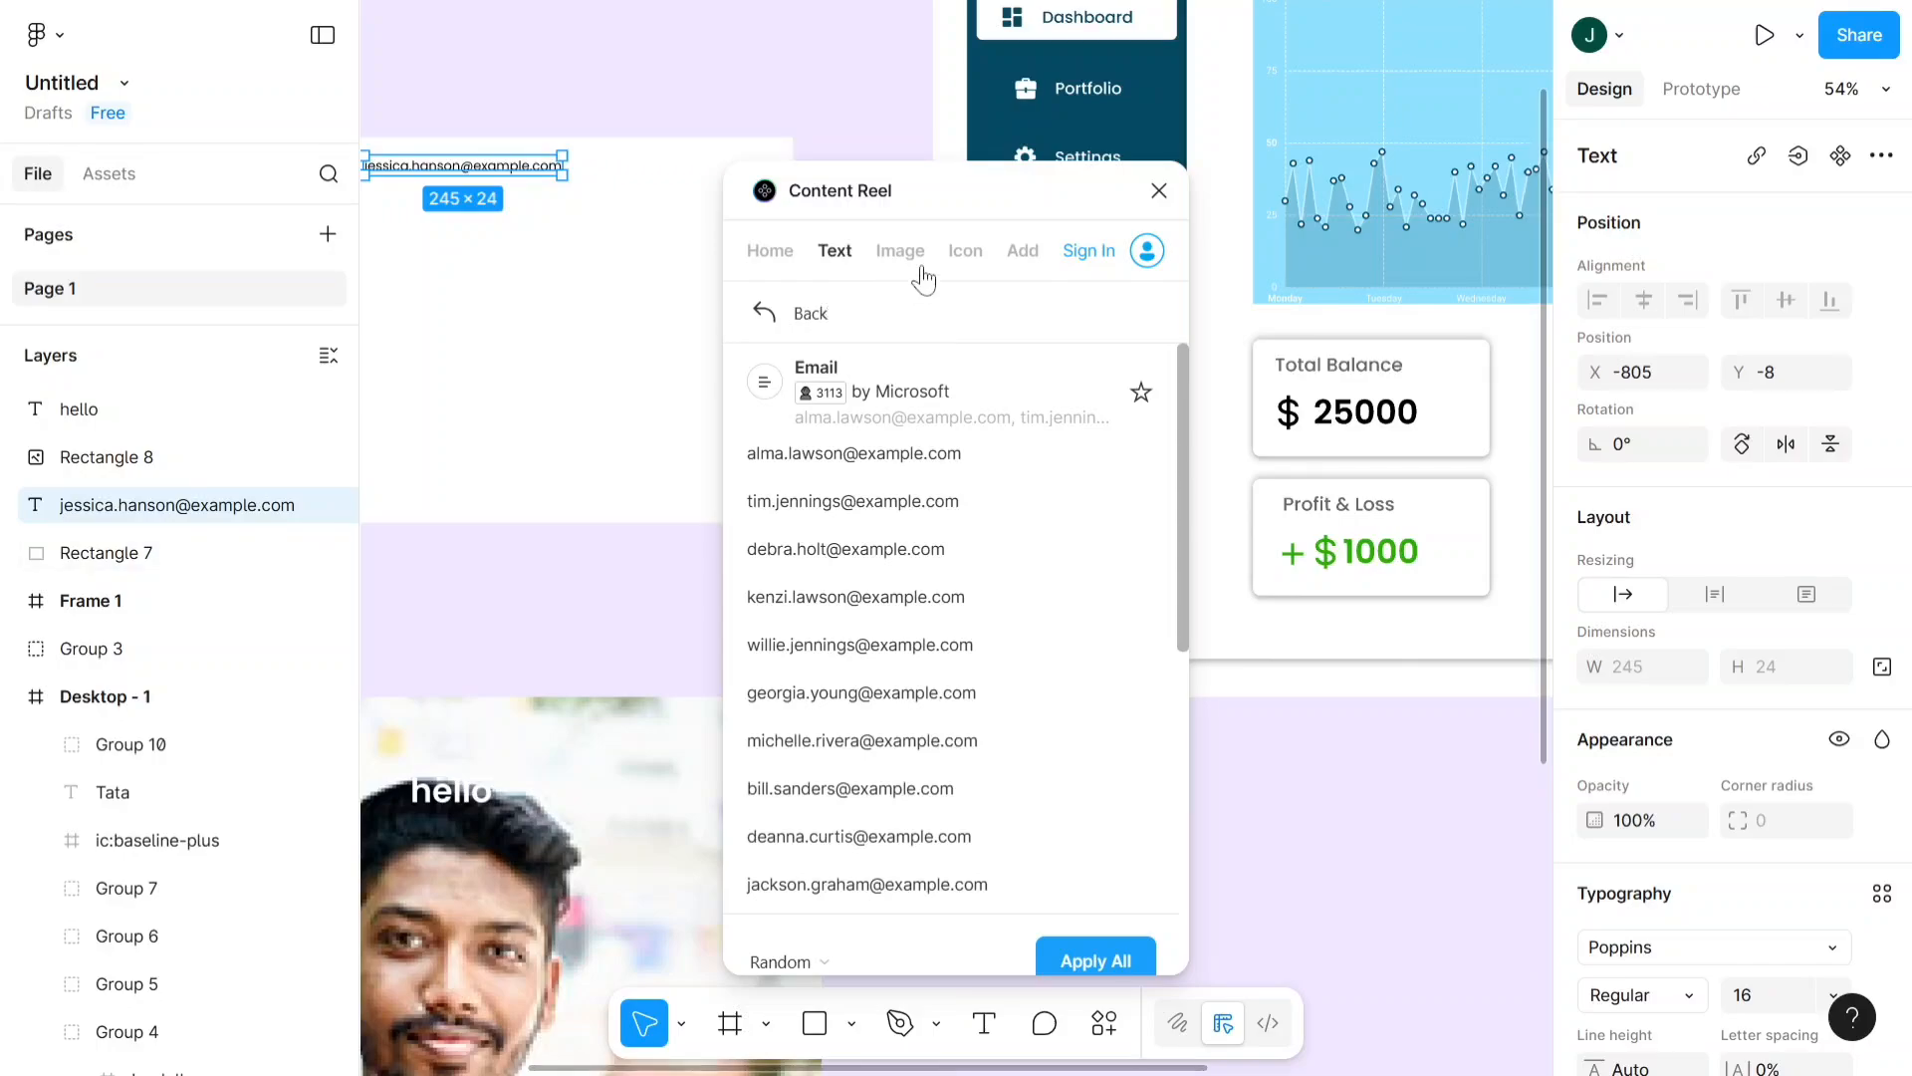
# - Look over Content Reel's icon, text and favorites collections, close the plugin and deselect the email text
pyautogui.click(966, 259)
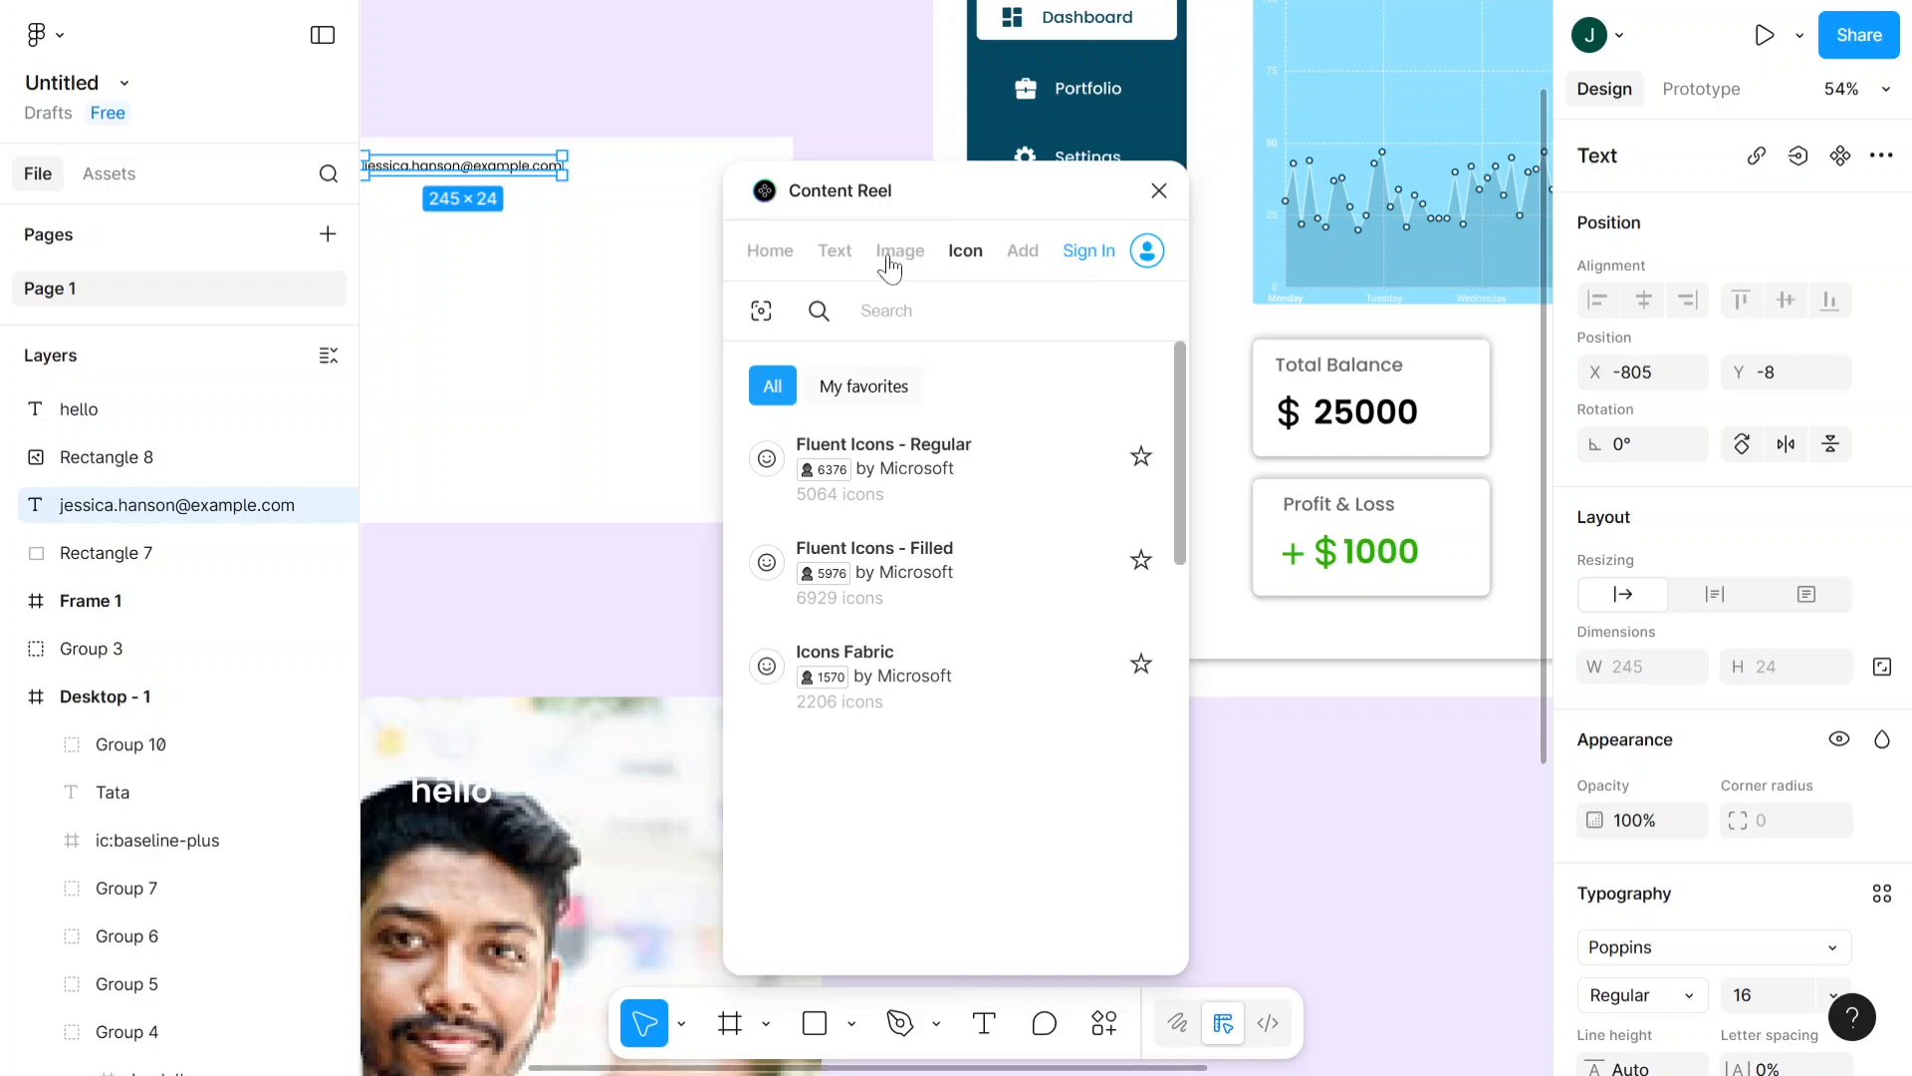
pyautogui.click(836, 257)
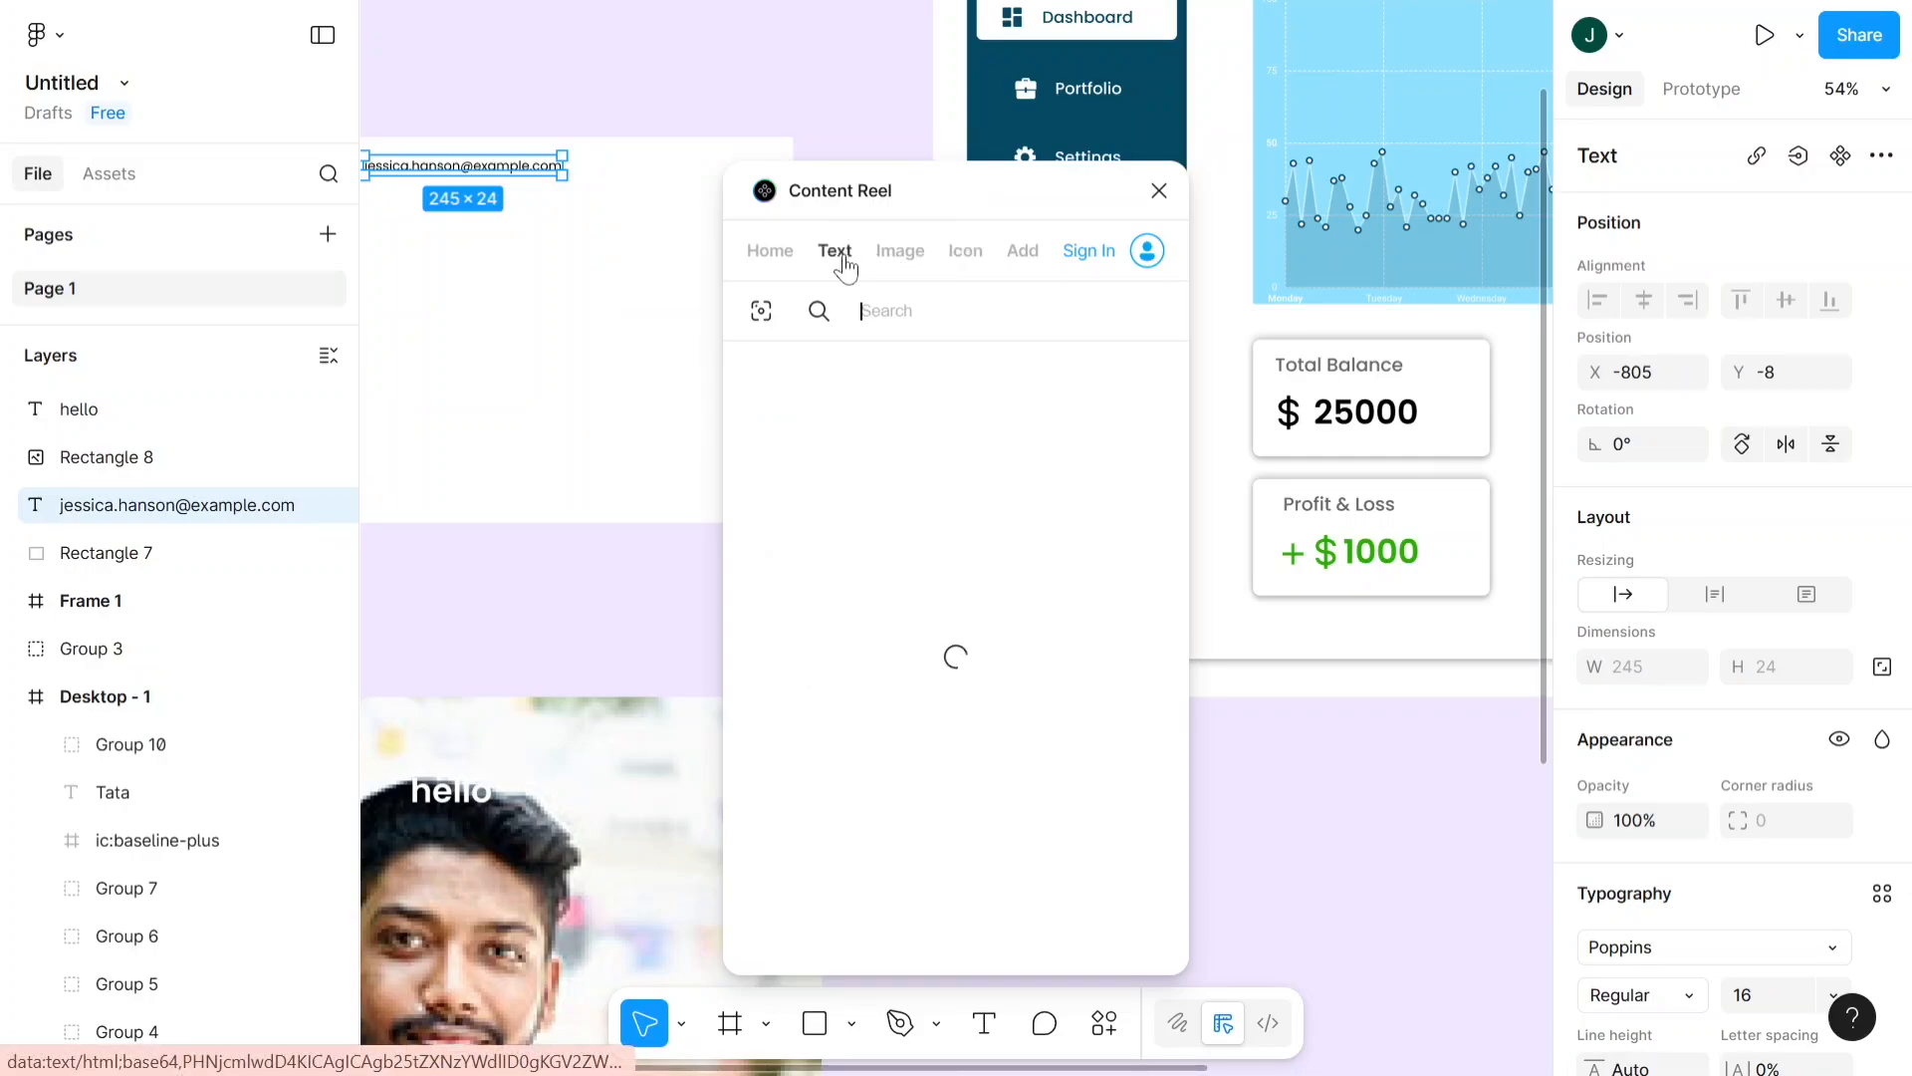
pyautogui.click(772, 249)
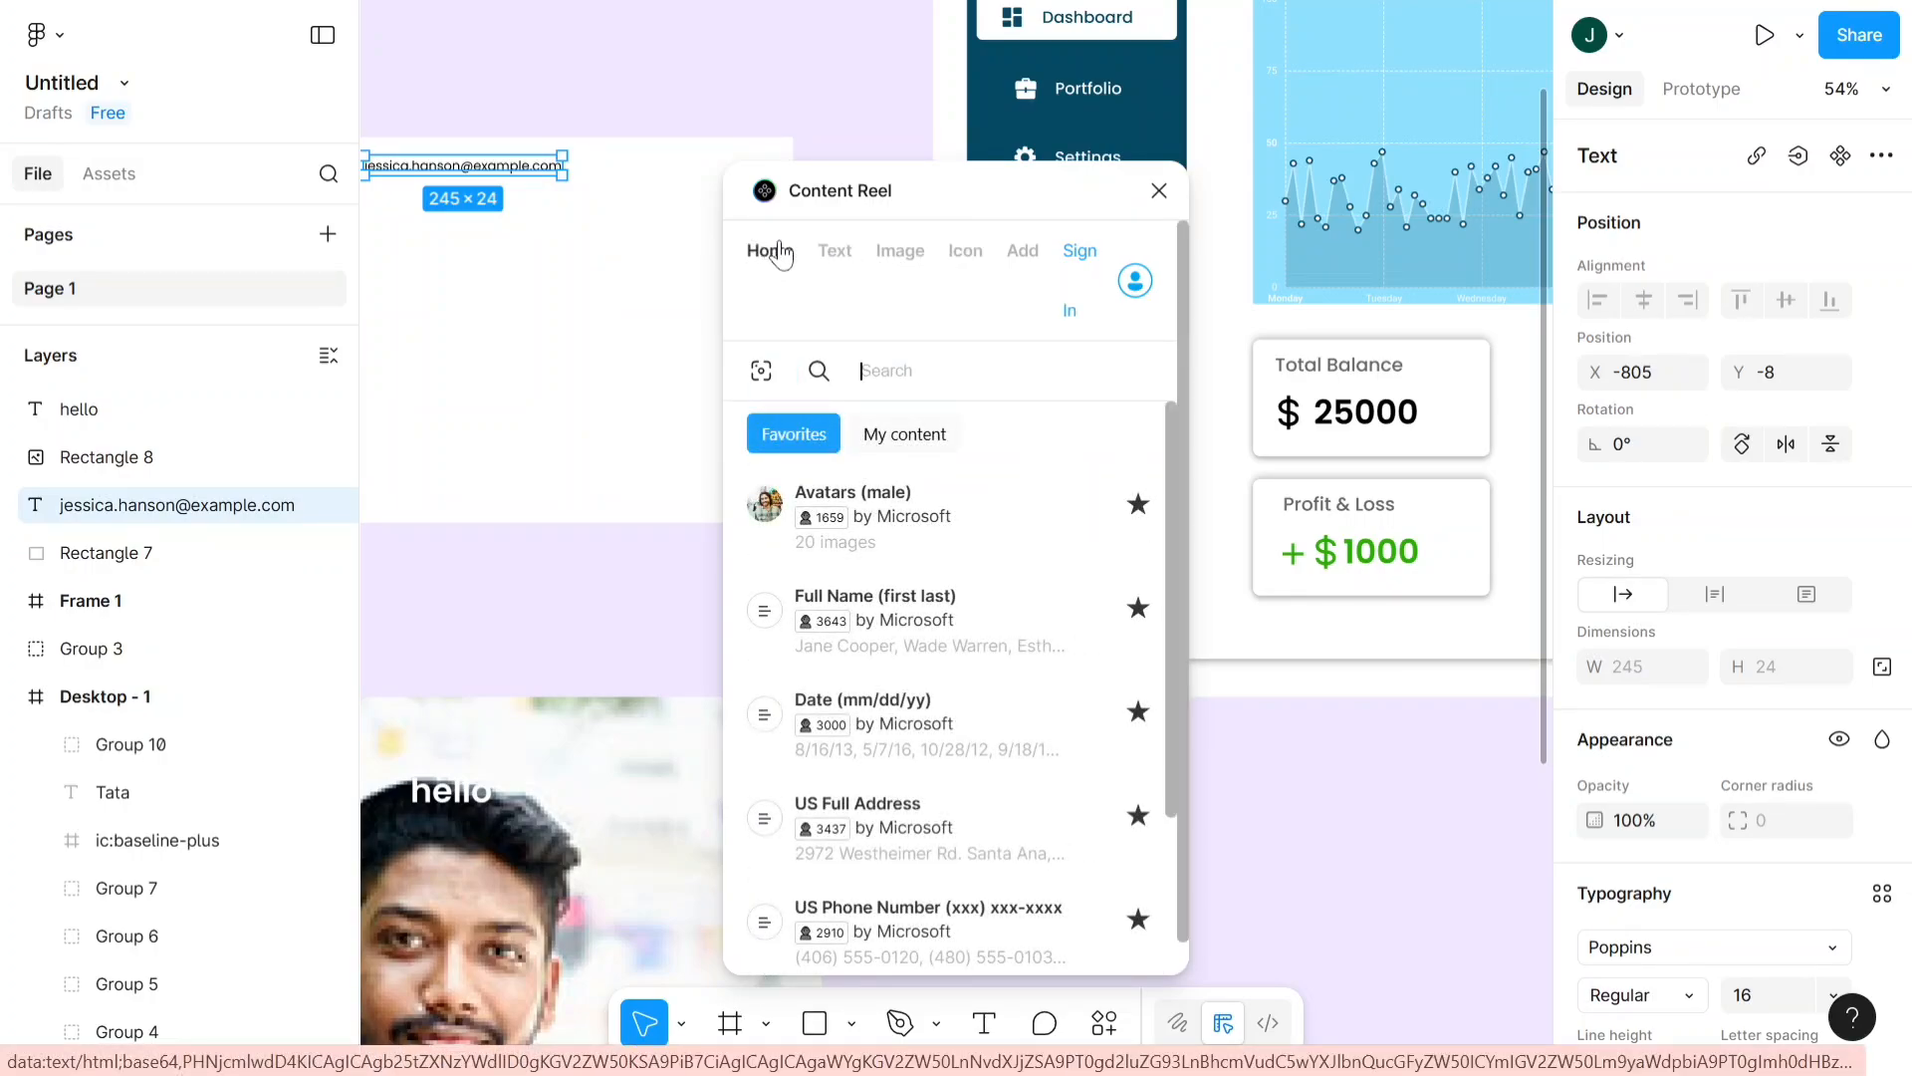
pyautogui.click(1158, 190)
pyautogui.scroll(-6, 1054, 858)
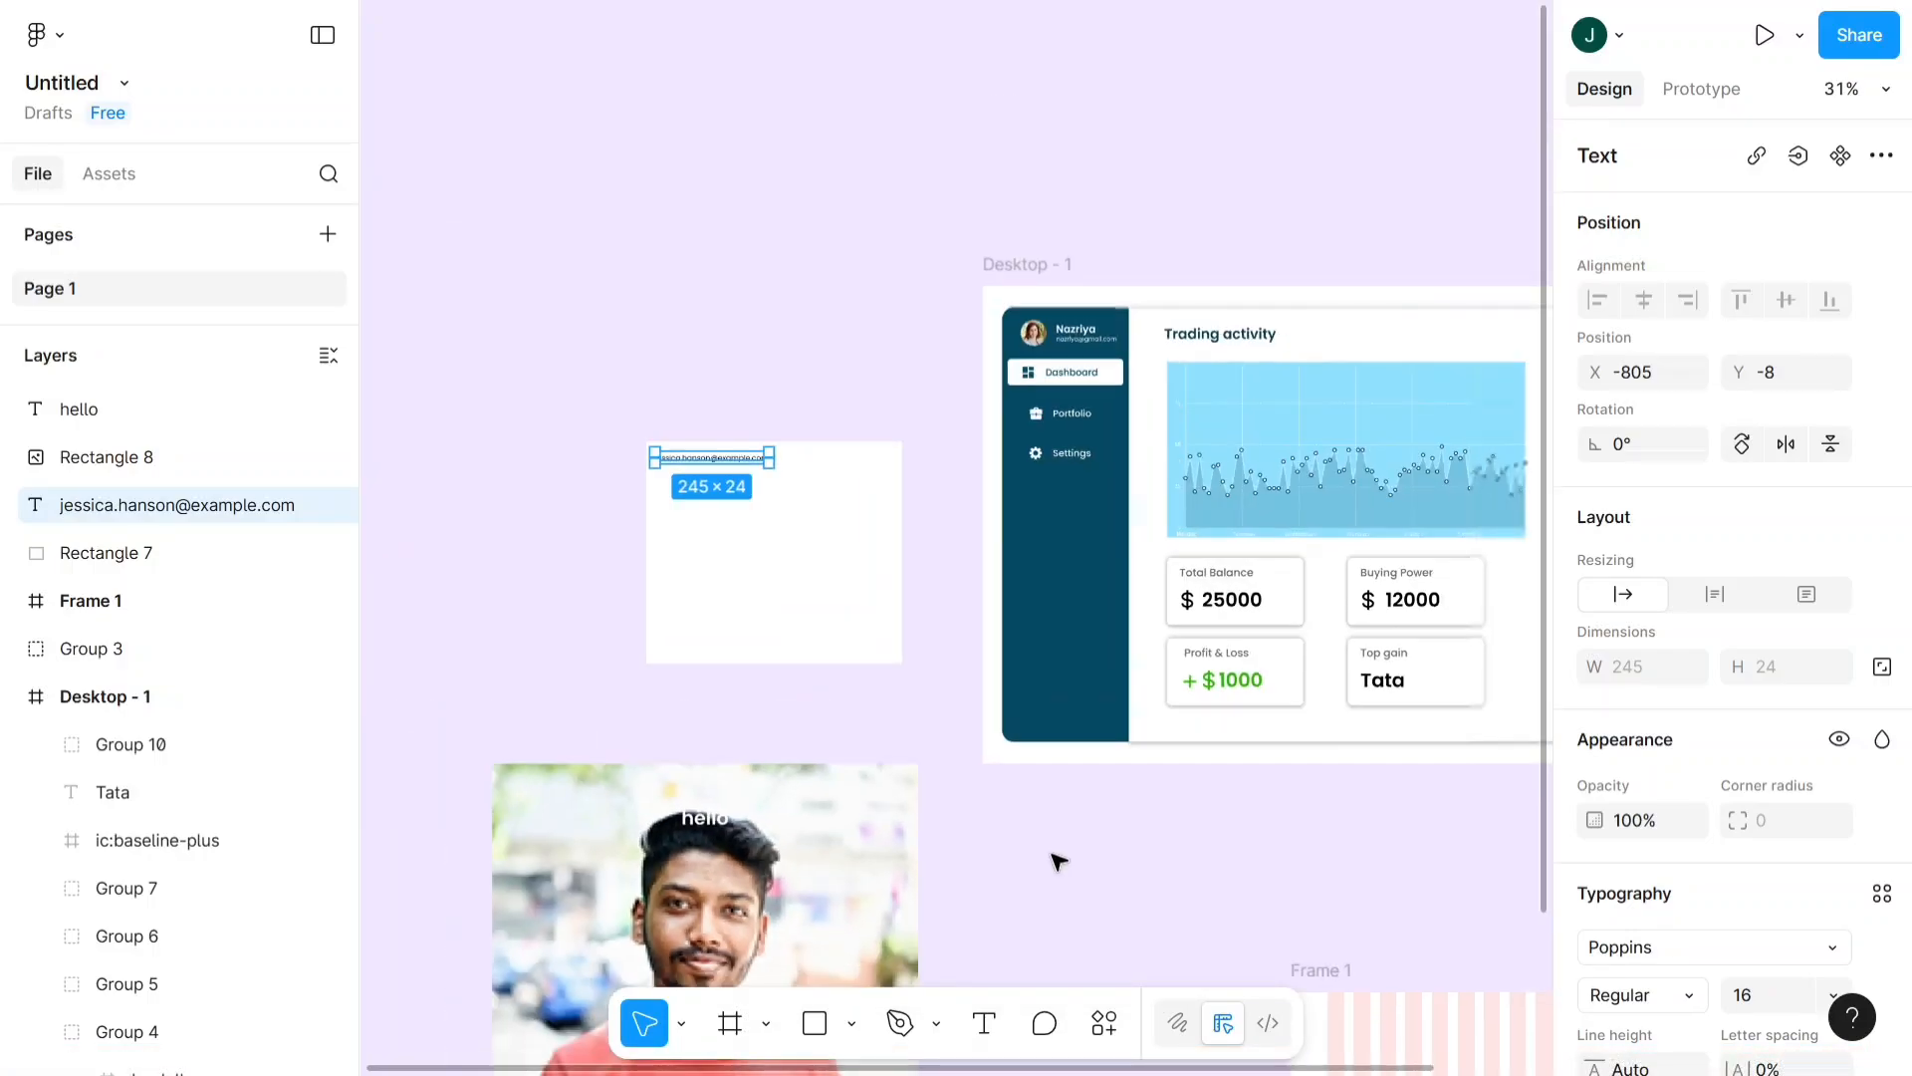
pyautogui.click(931, 317)
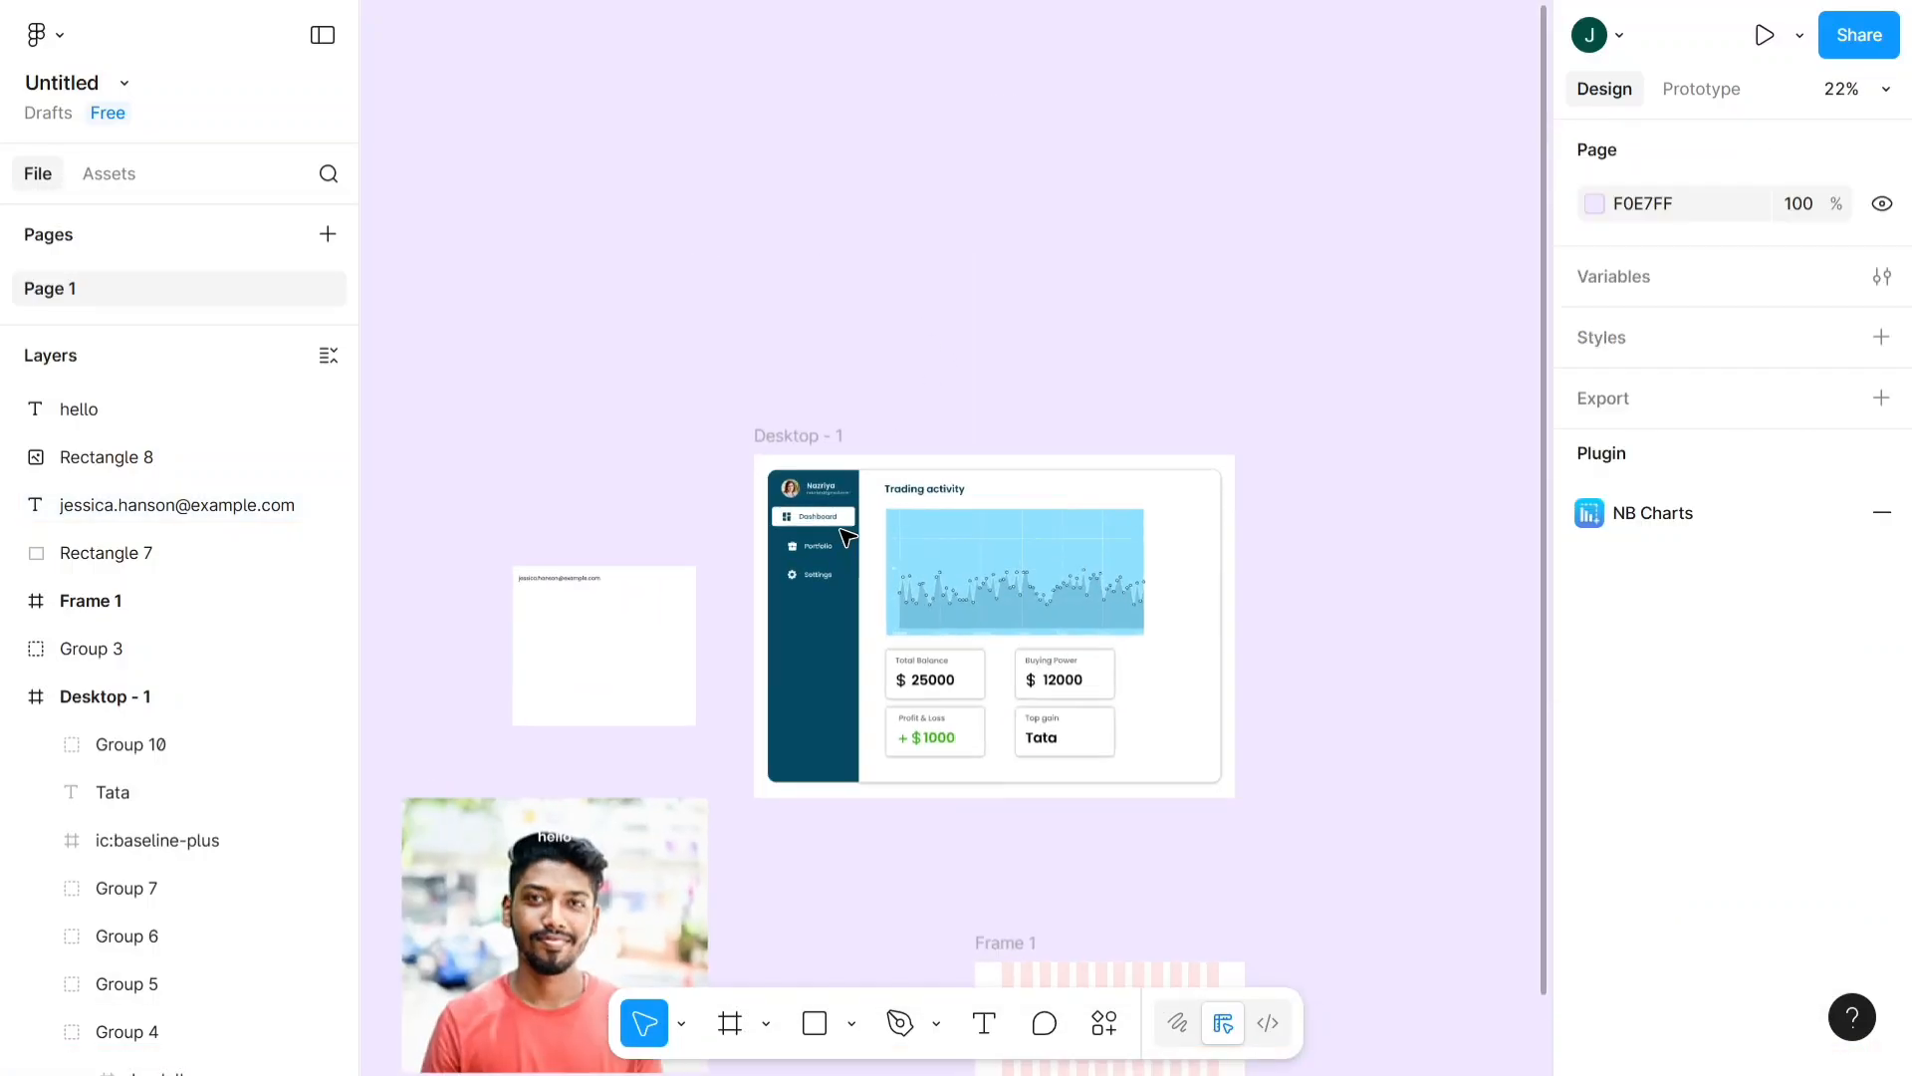
# - Select the Desktop - 1 frame and search the plugins and widgets for "auto html"
pyautogui.click(760, 398)
pyautogui.scroll(3, 762, 403)
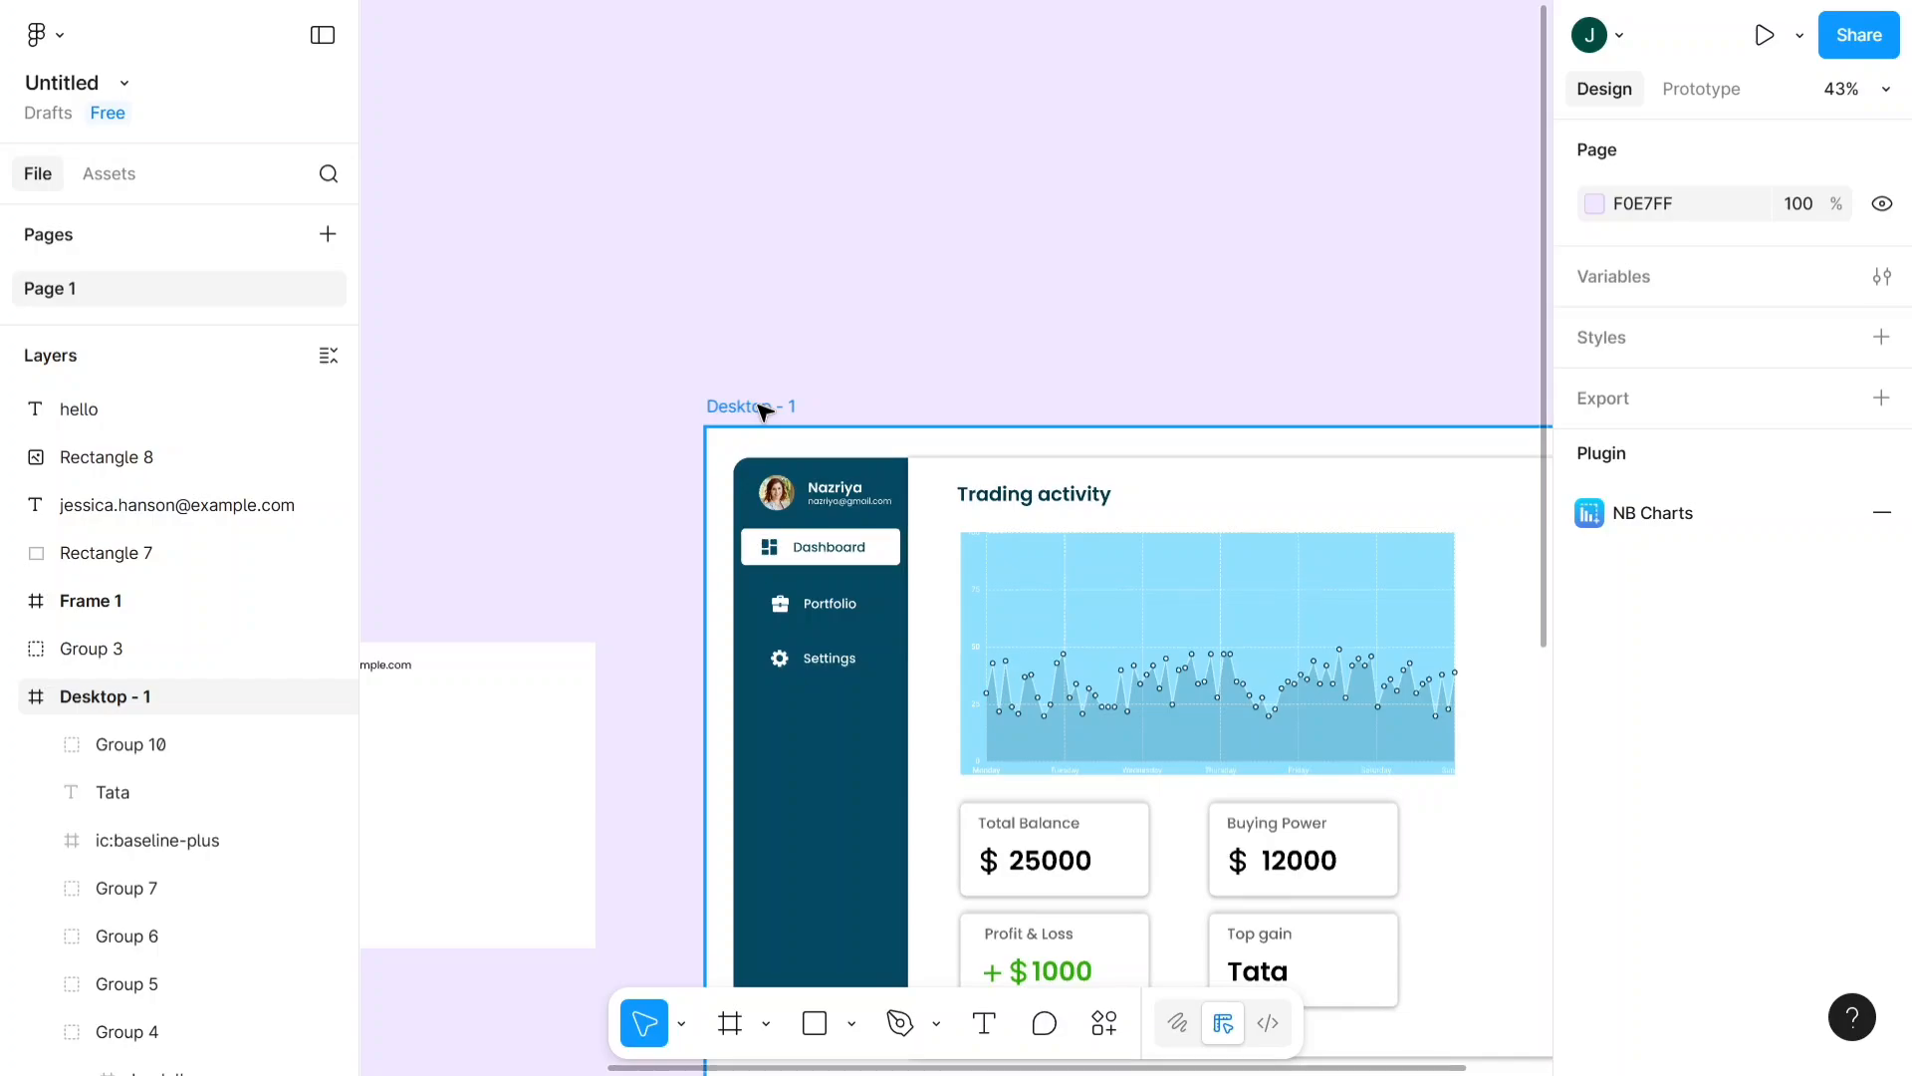
pyautogui.click(762, 408)
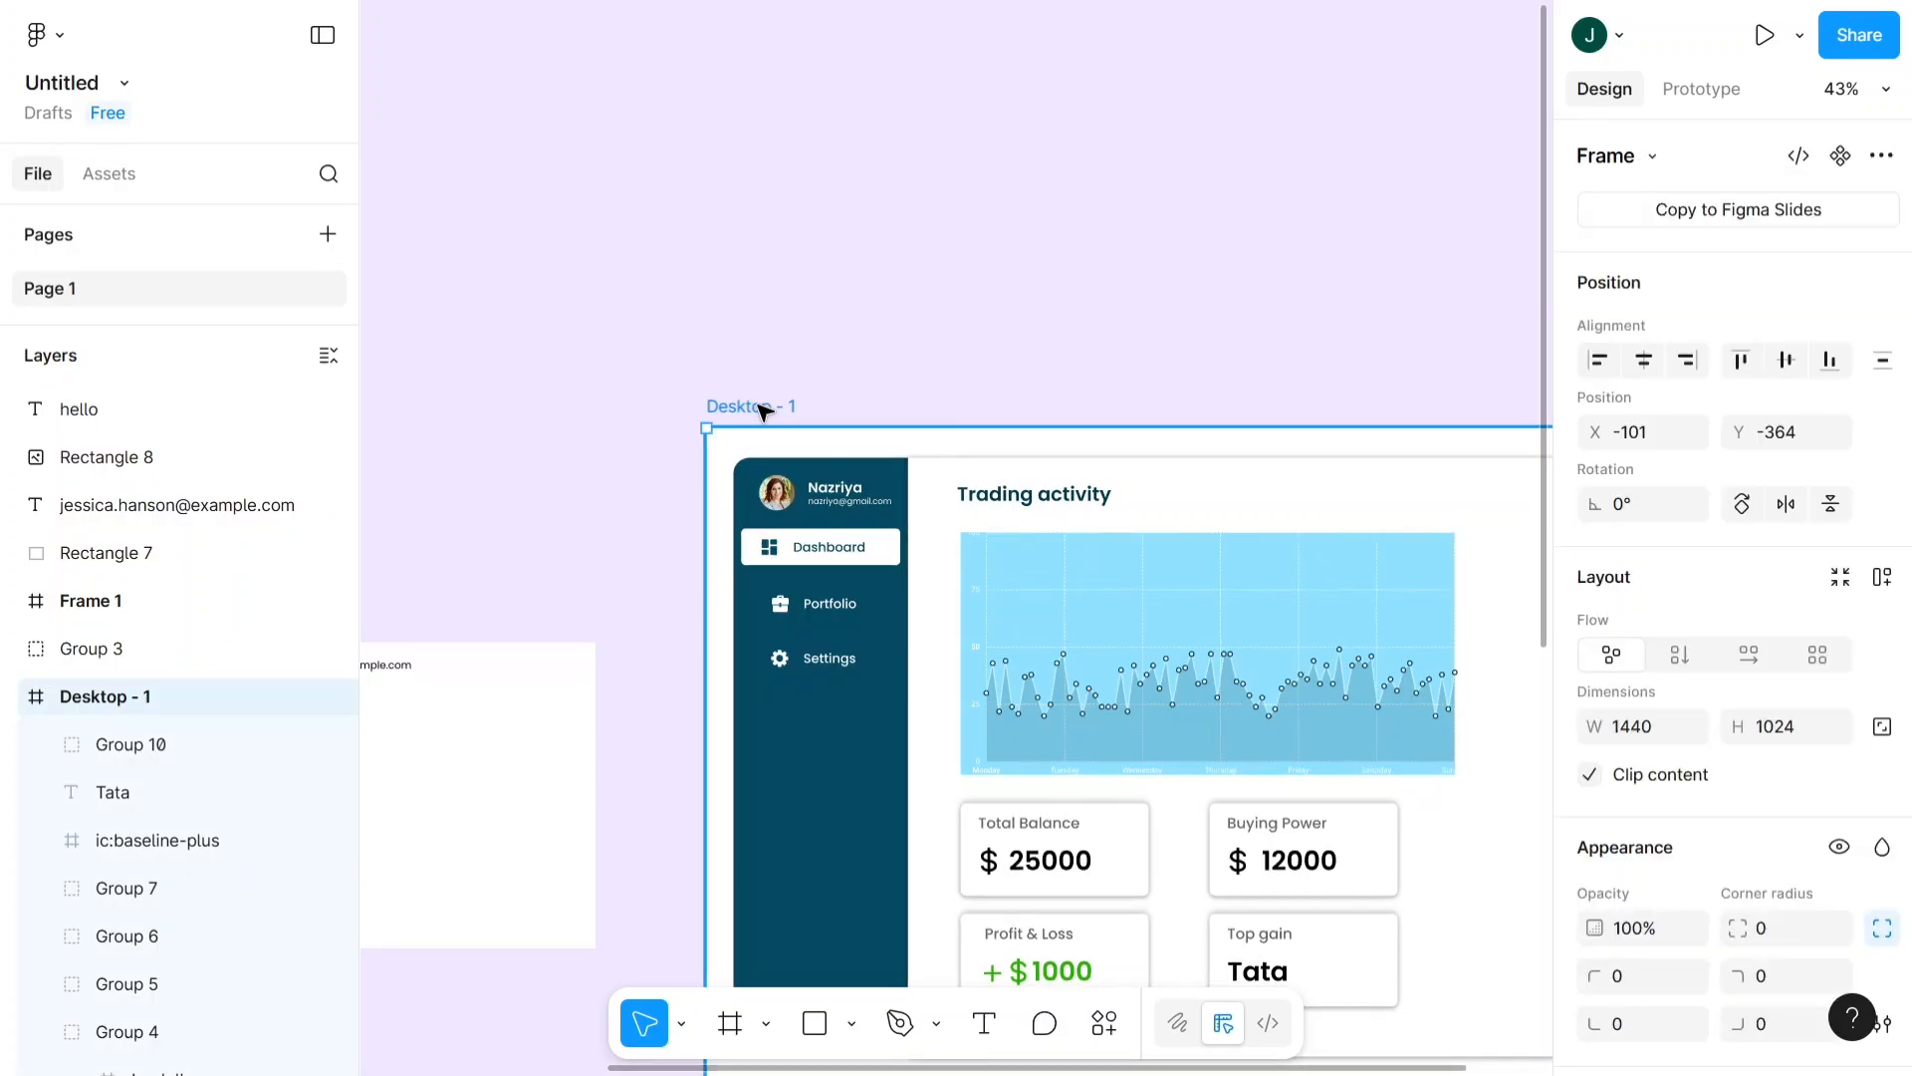
pyautogui.scroll(-3, 762, 409)
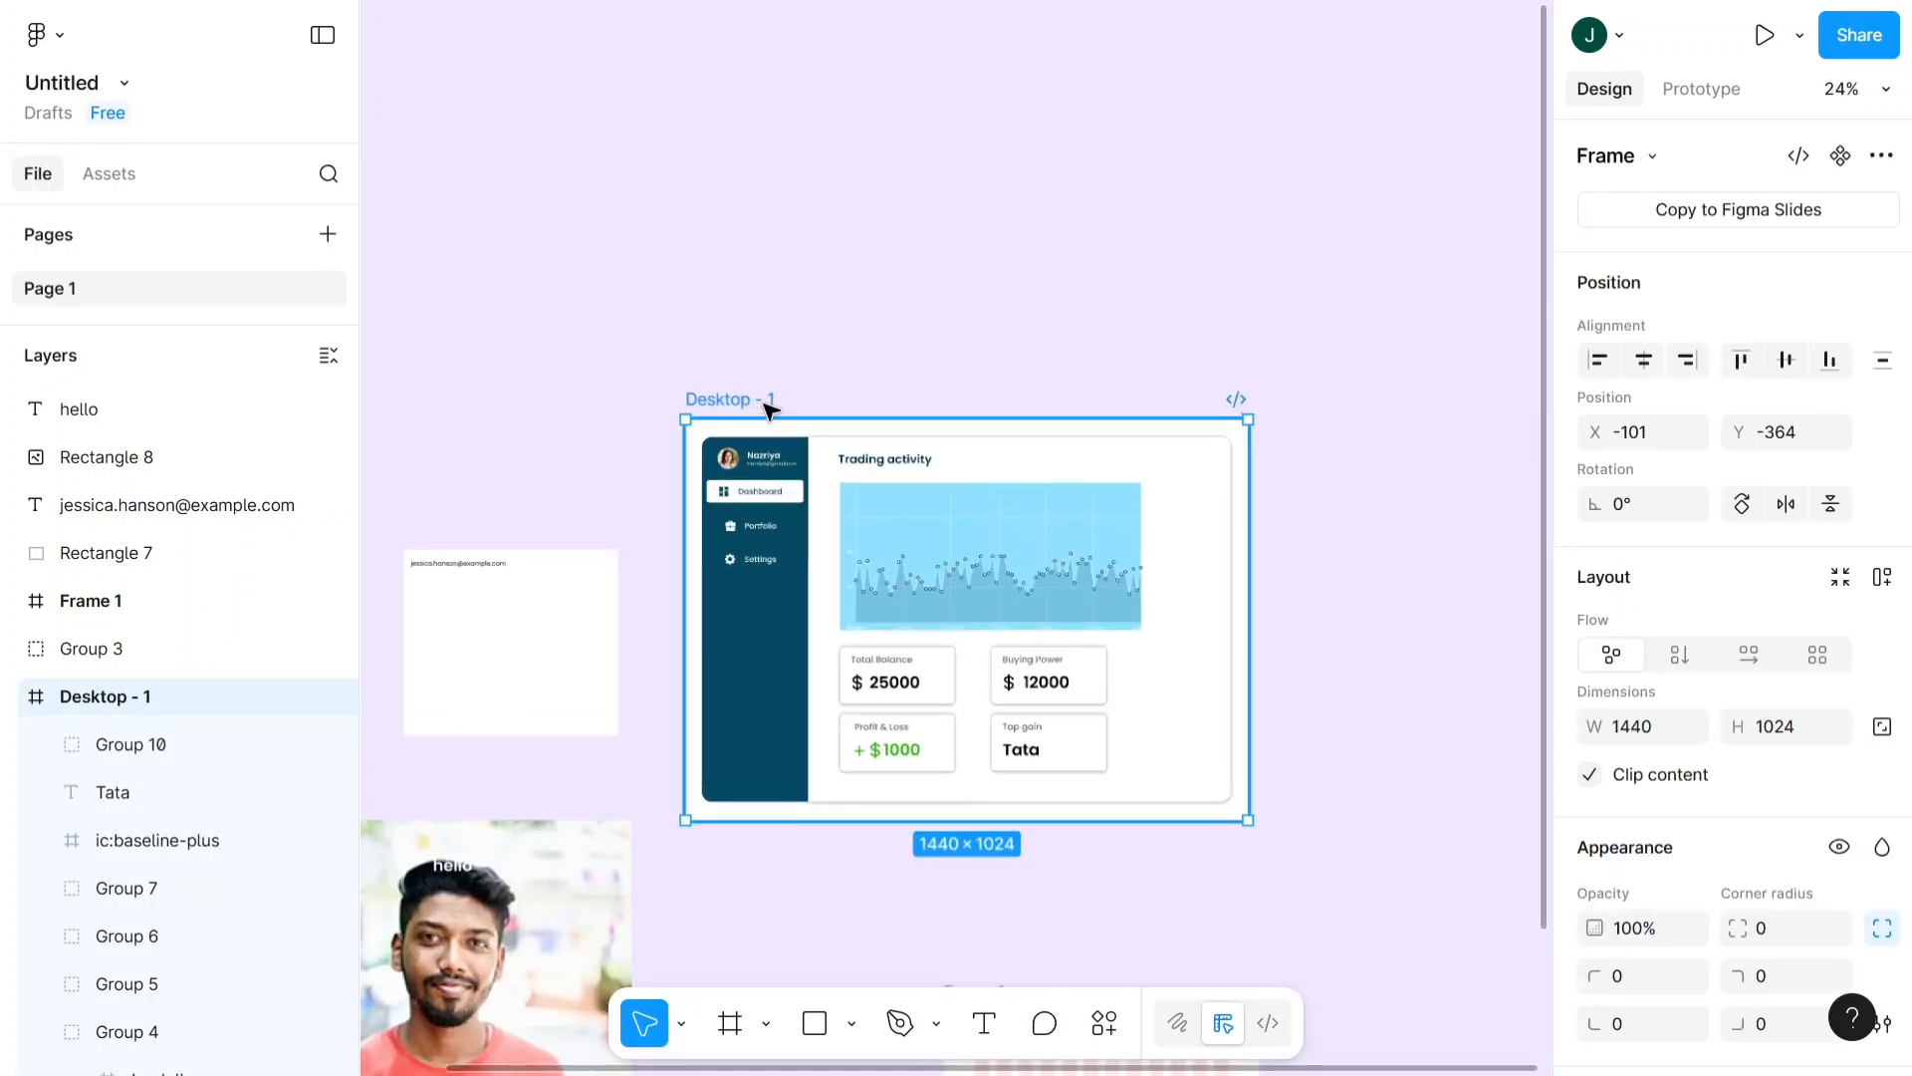
pyautogui.click(1115, 1038)
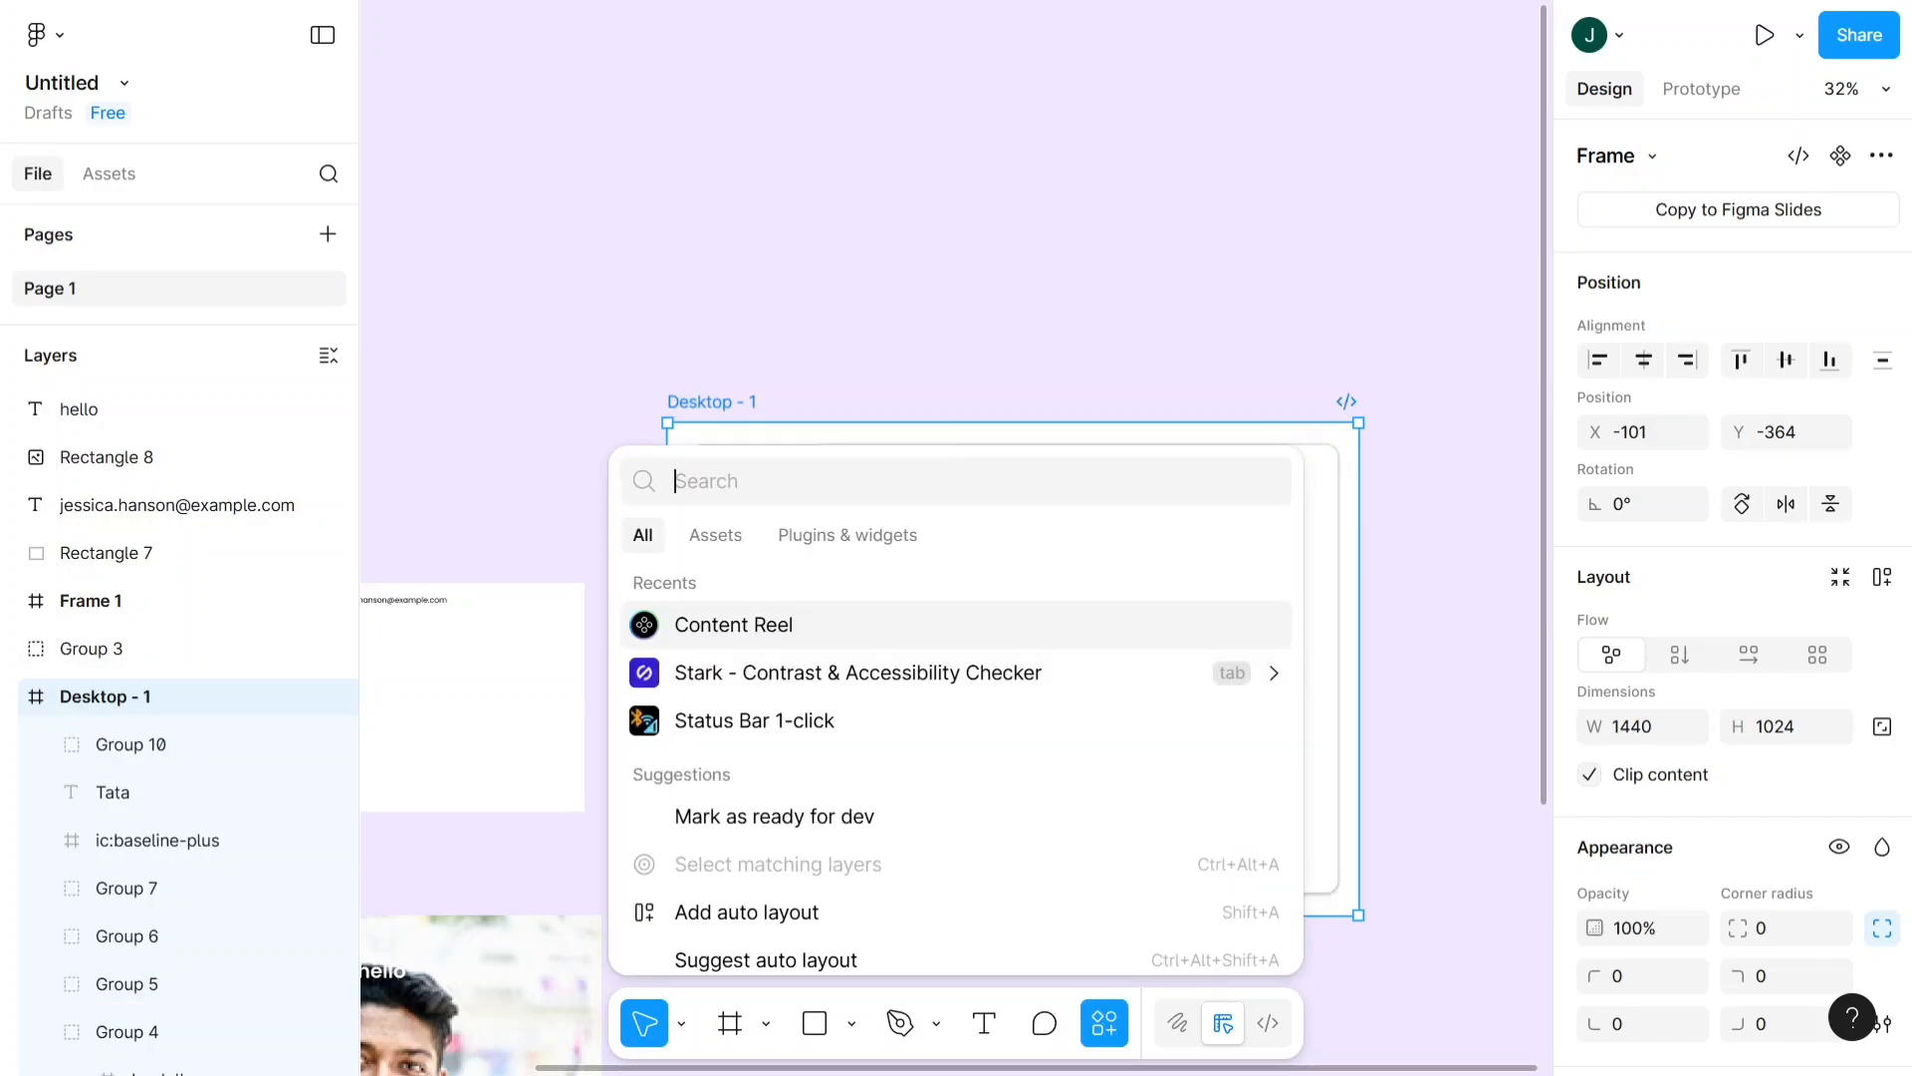
pyautogui.write('auto')
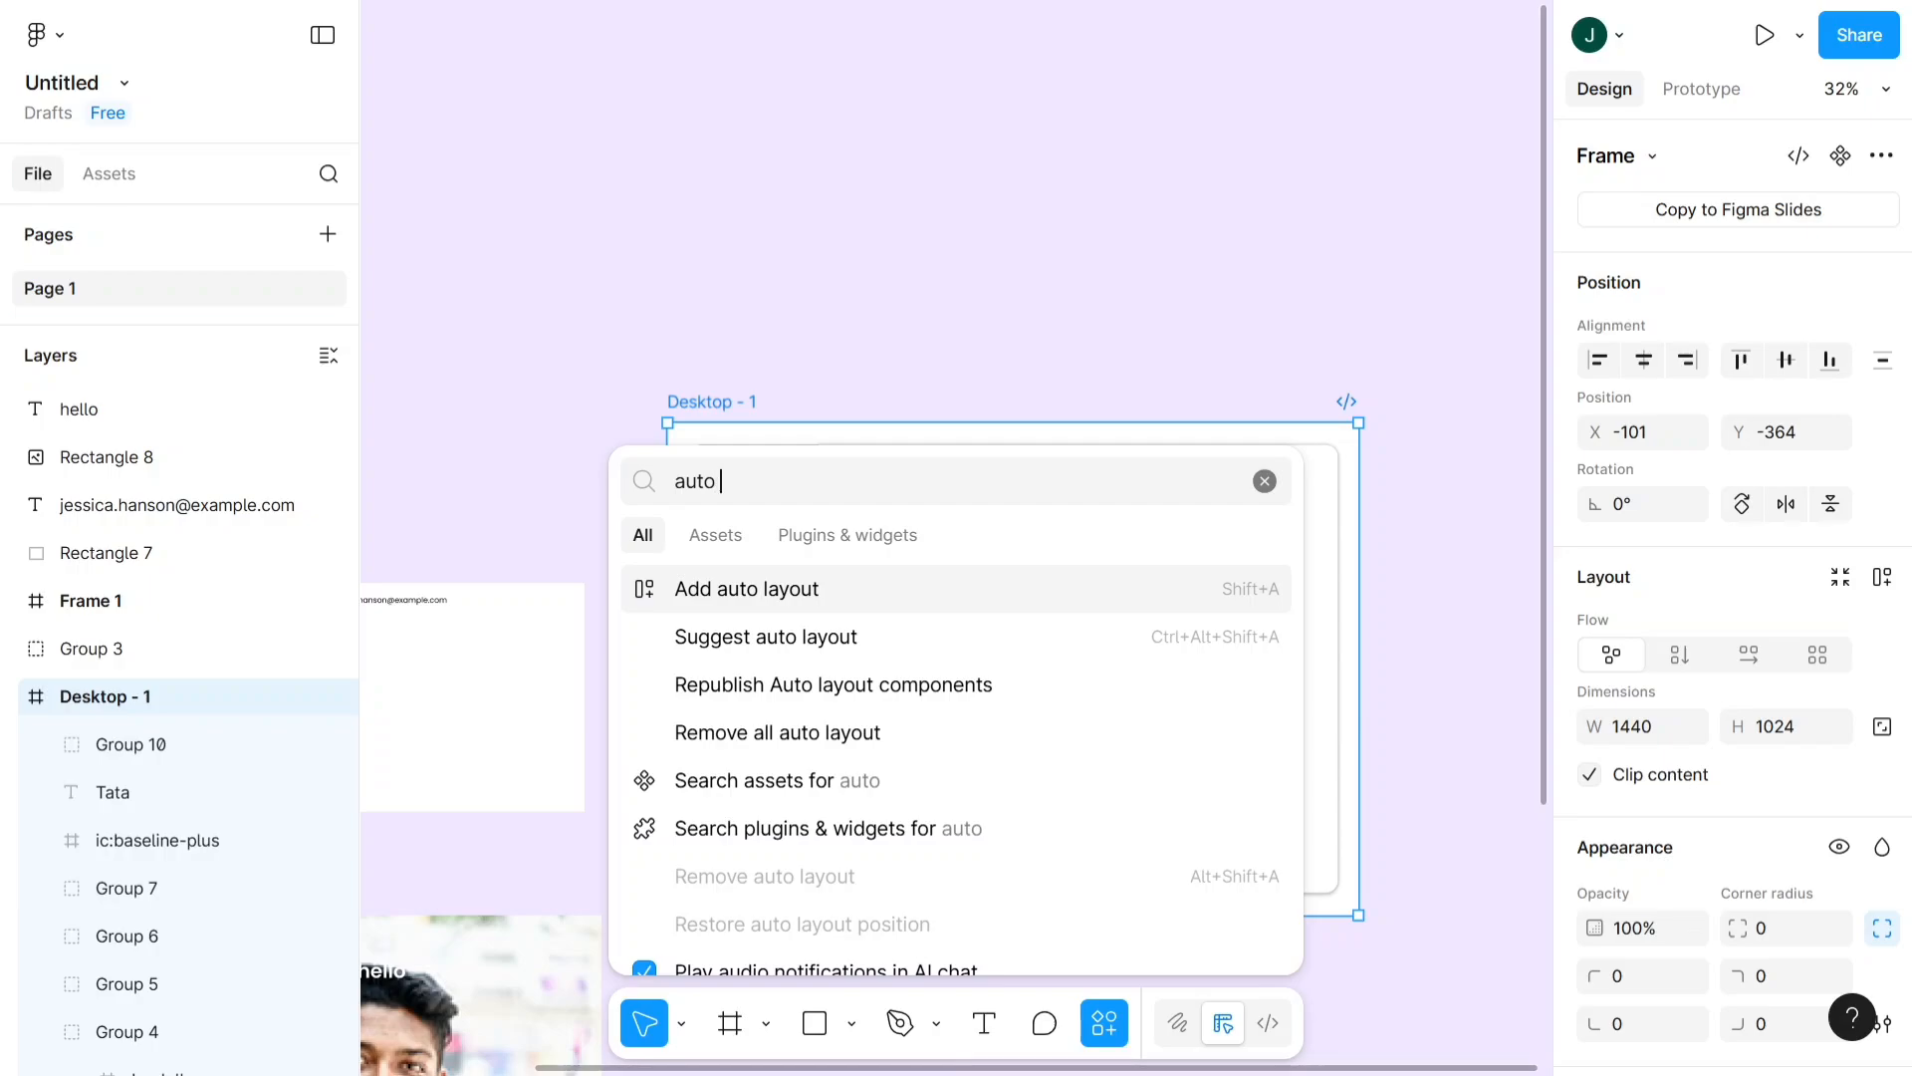
pyautogui.write(' hm')
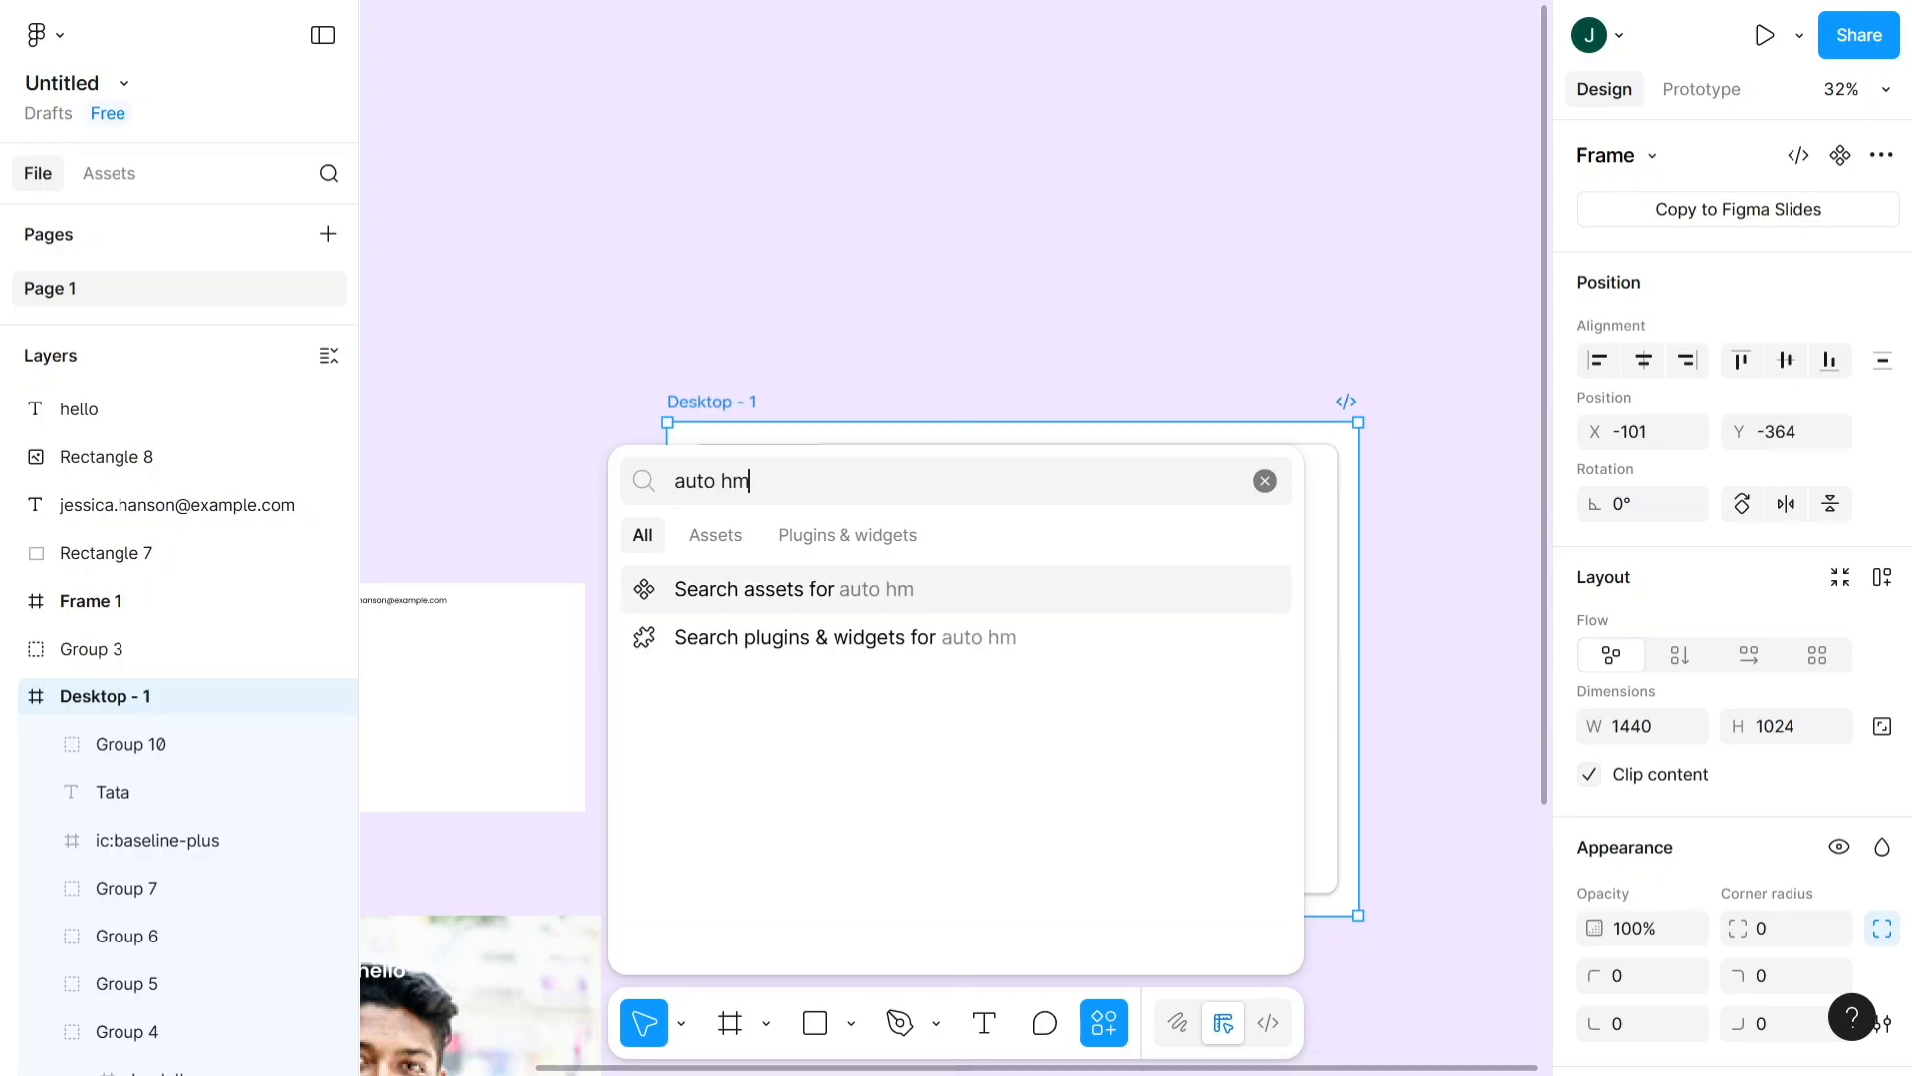
pyautogui.press('BackSpace')
pyautogui.write('tml')
pyautogui.click(866, 544)
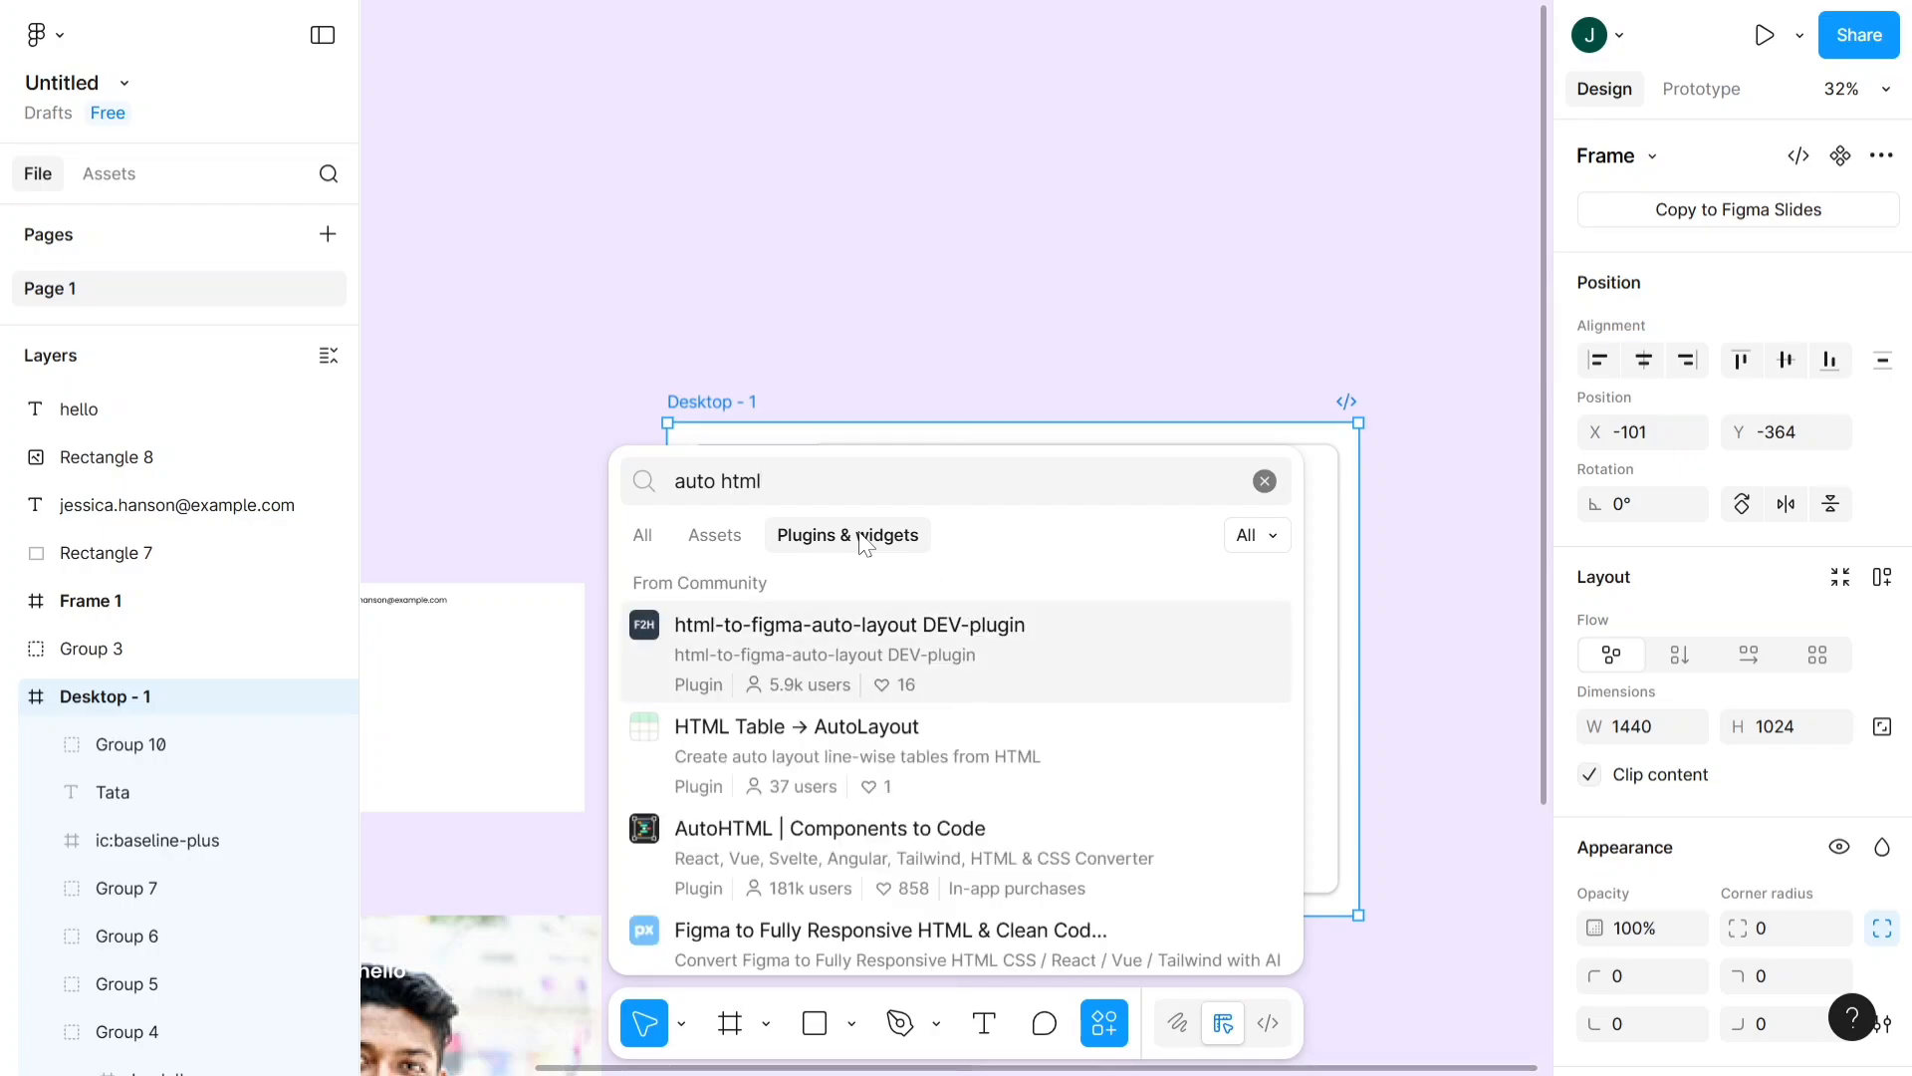
# - Run the AutoHTML | Components to Code plugin on the Desktop - 1 frame, go through its introduction and choose HTML as the framework
pyautogui.click(821, 856)
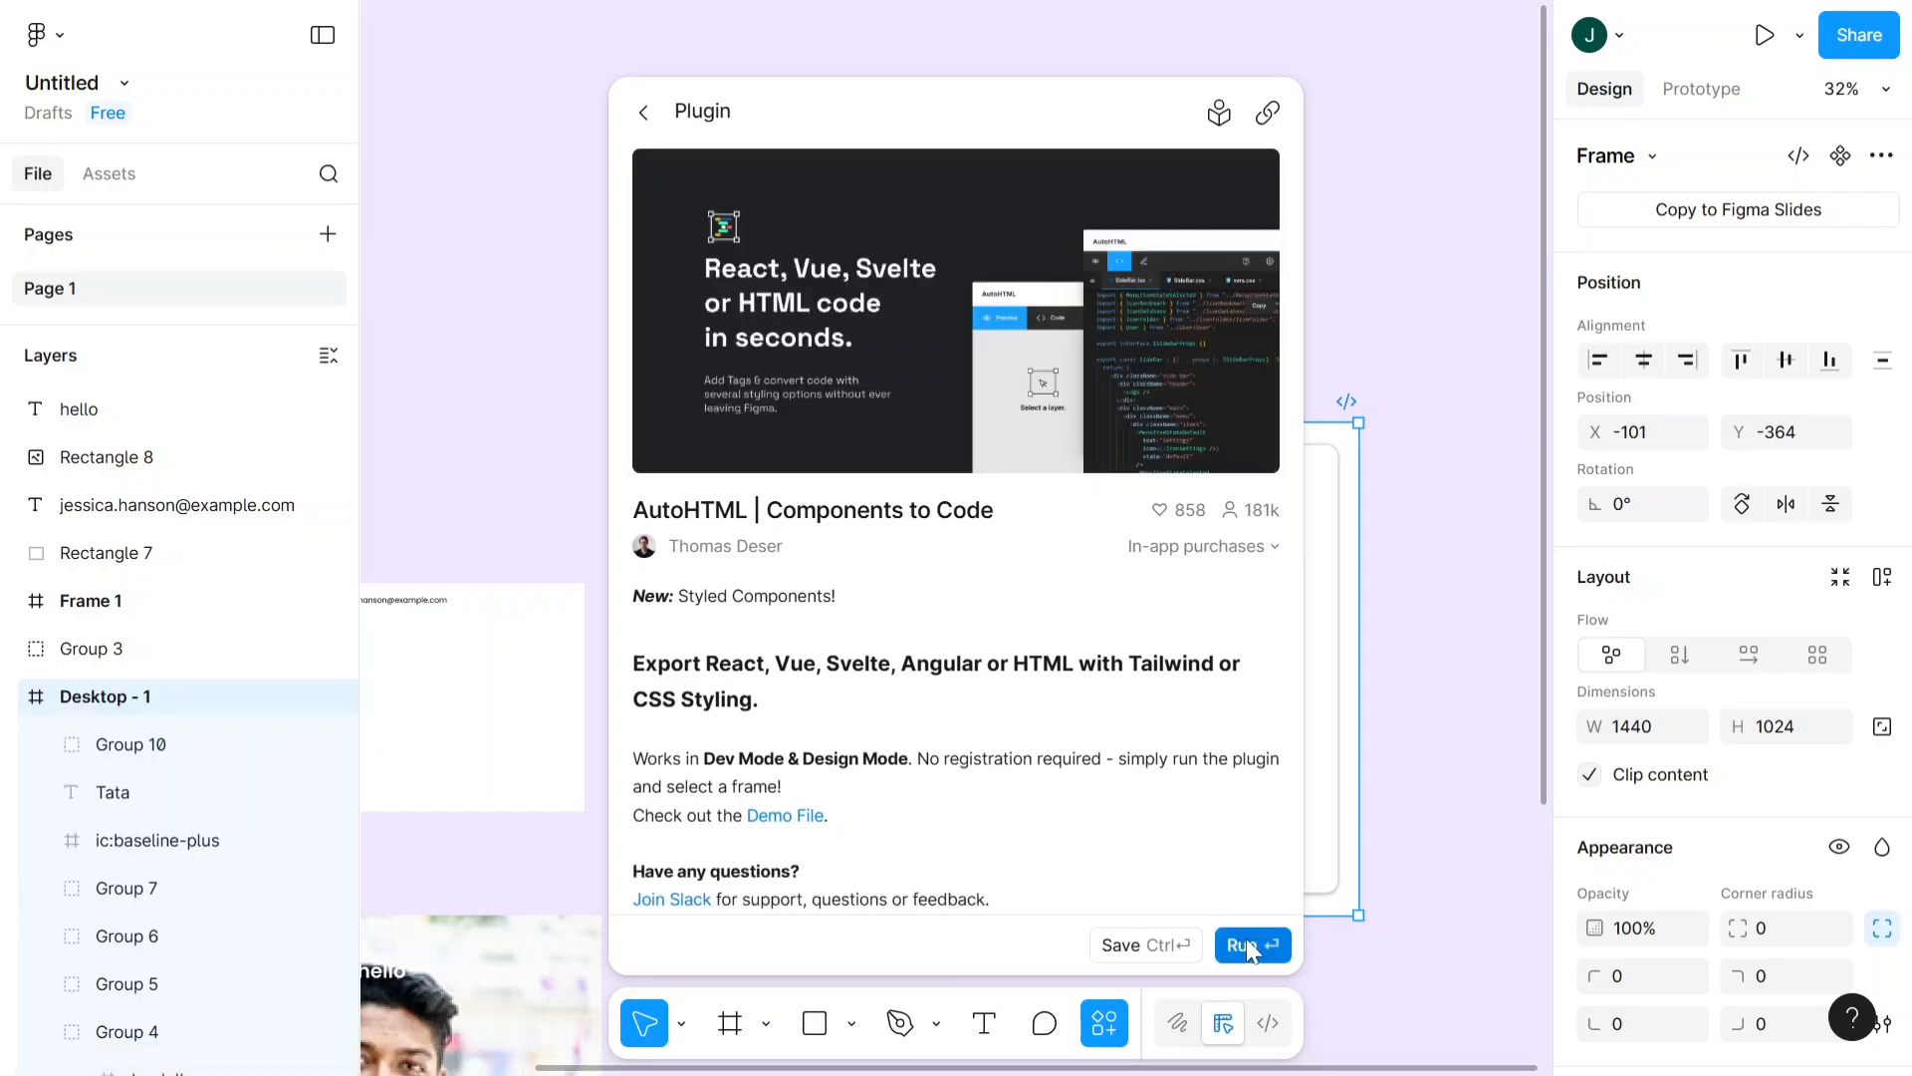
pyautogui.click(1247, 941)
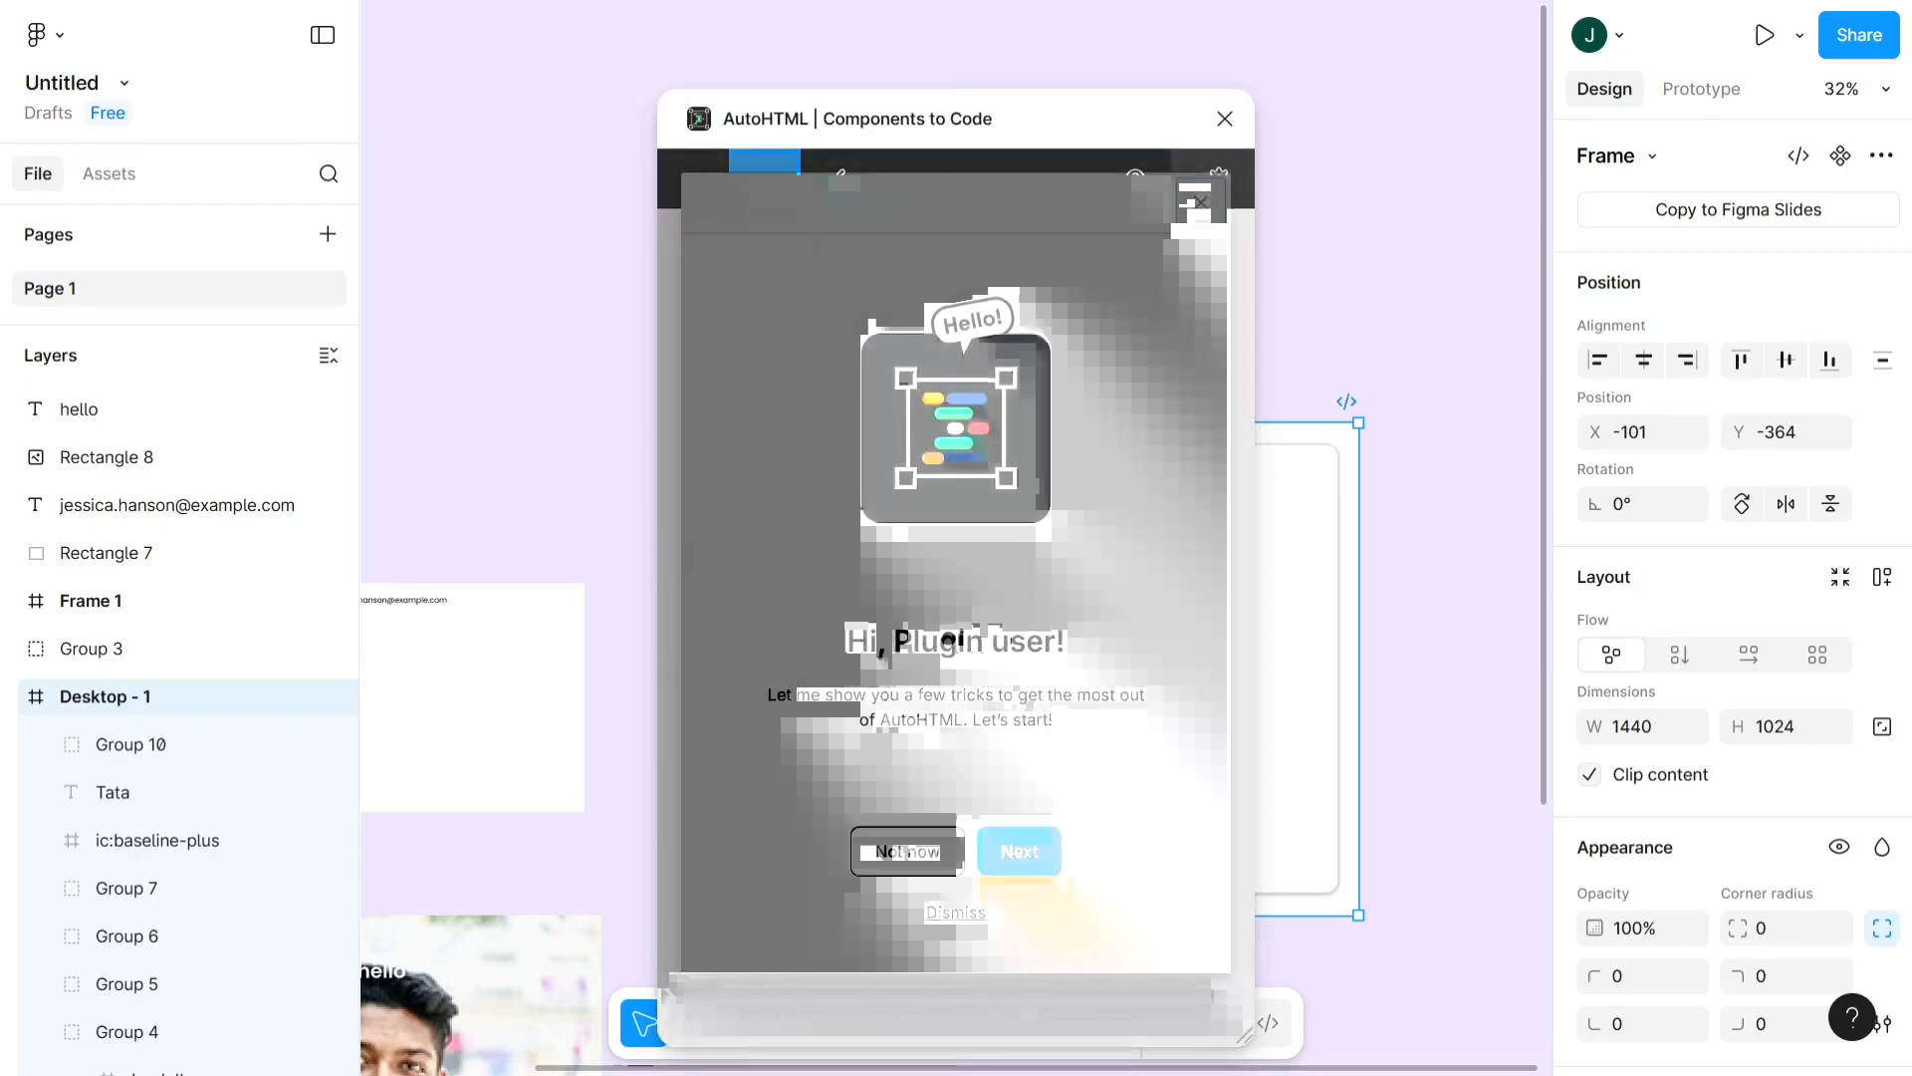
pyautogui.click(1035, 856)
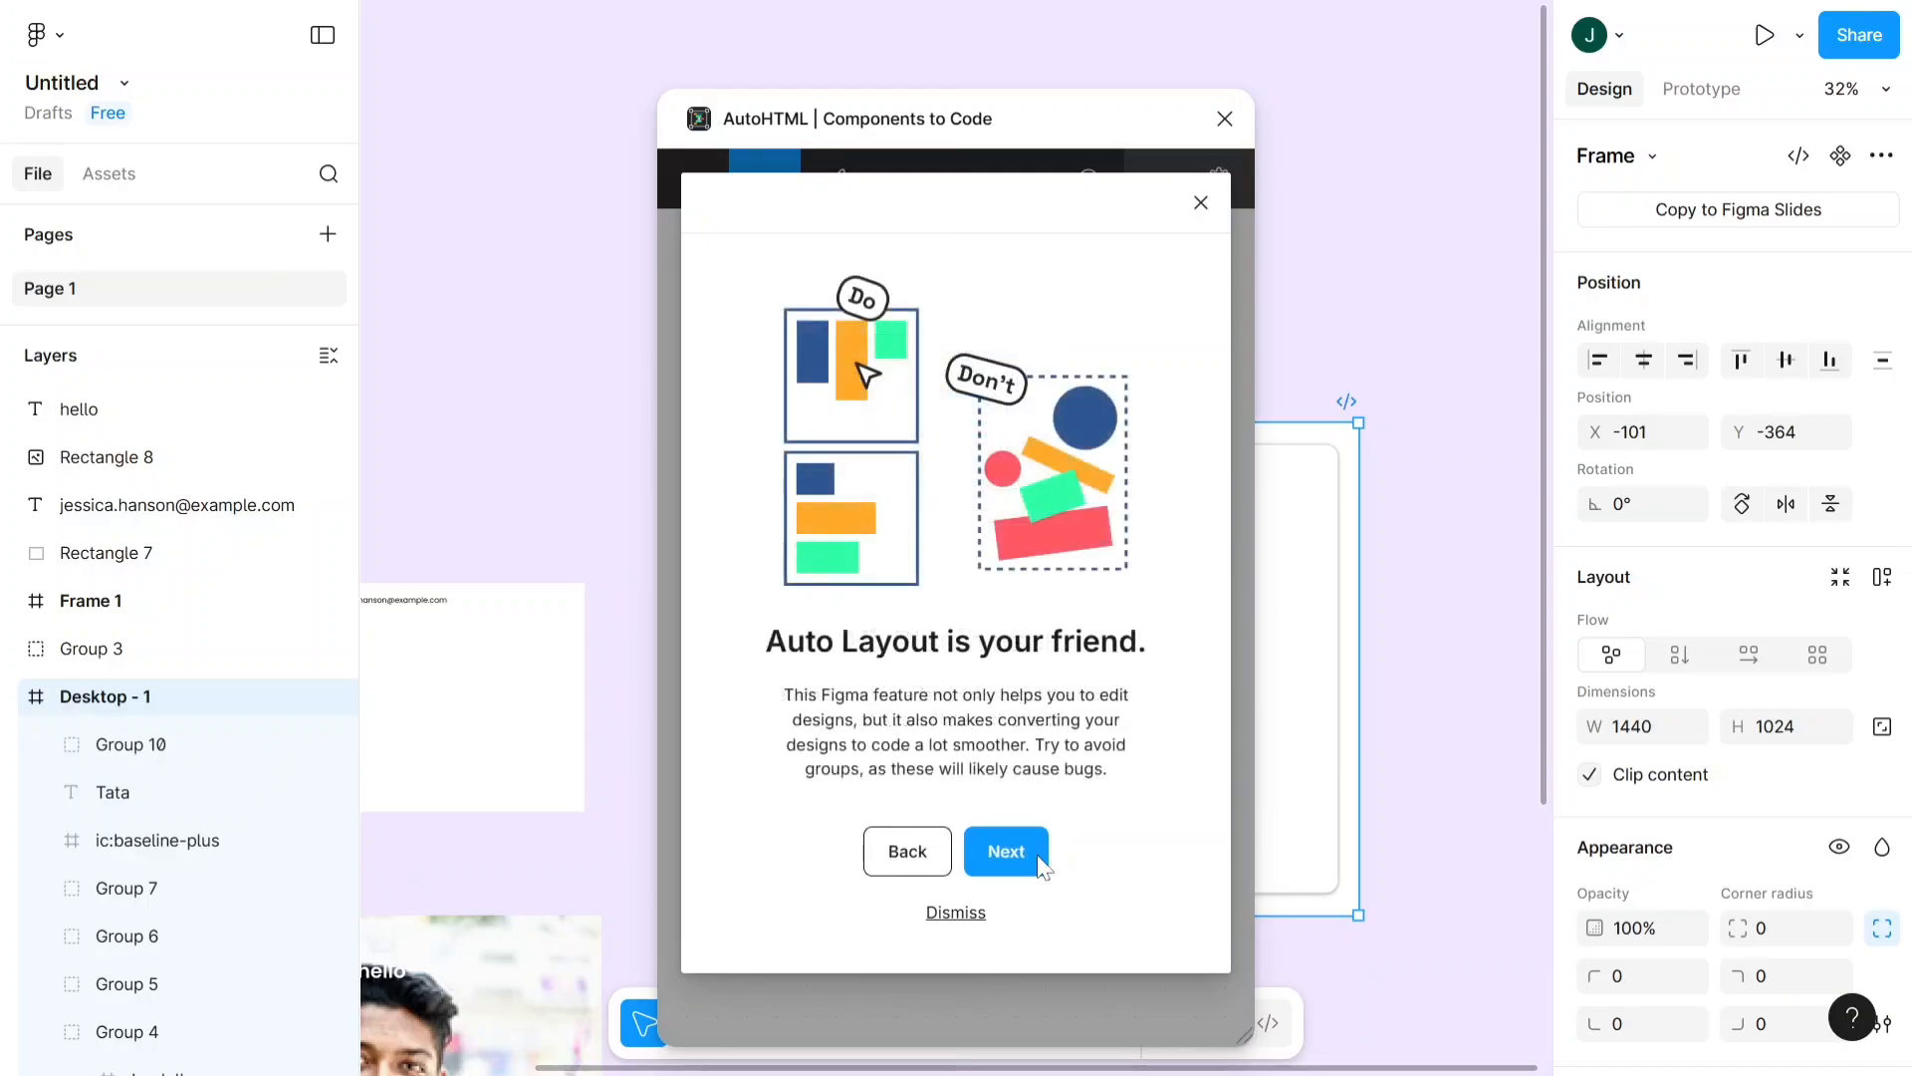
pyautogui.click(1022, 853)
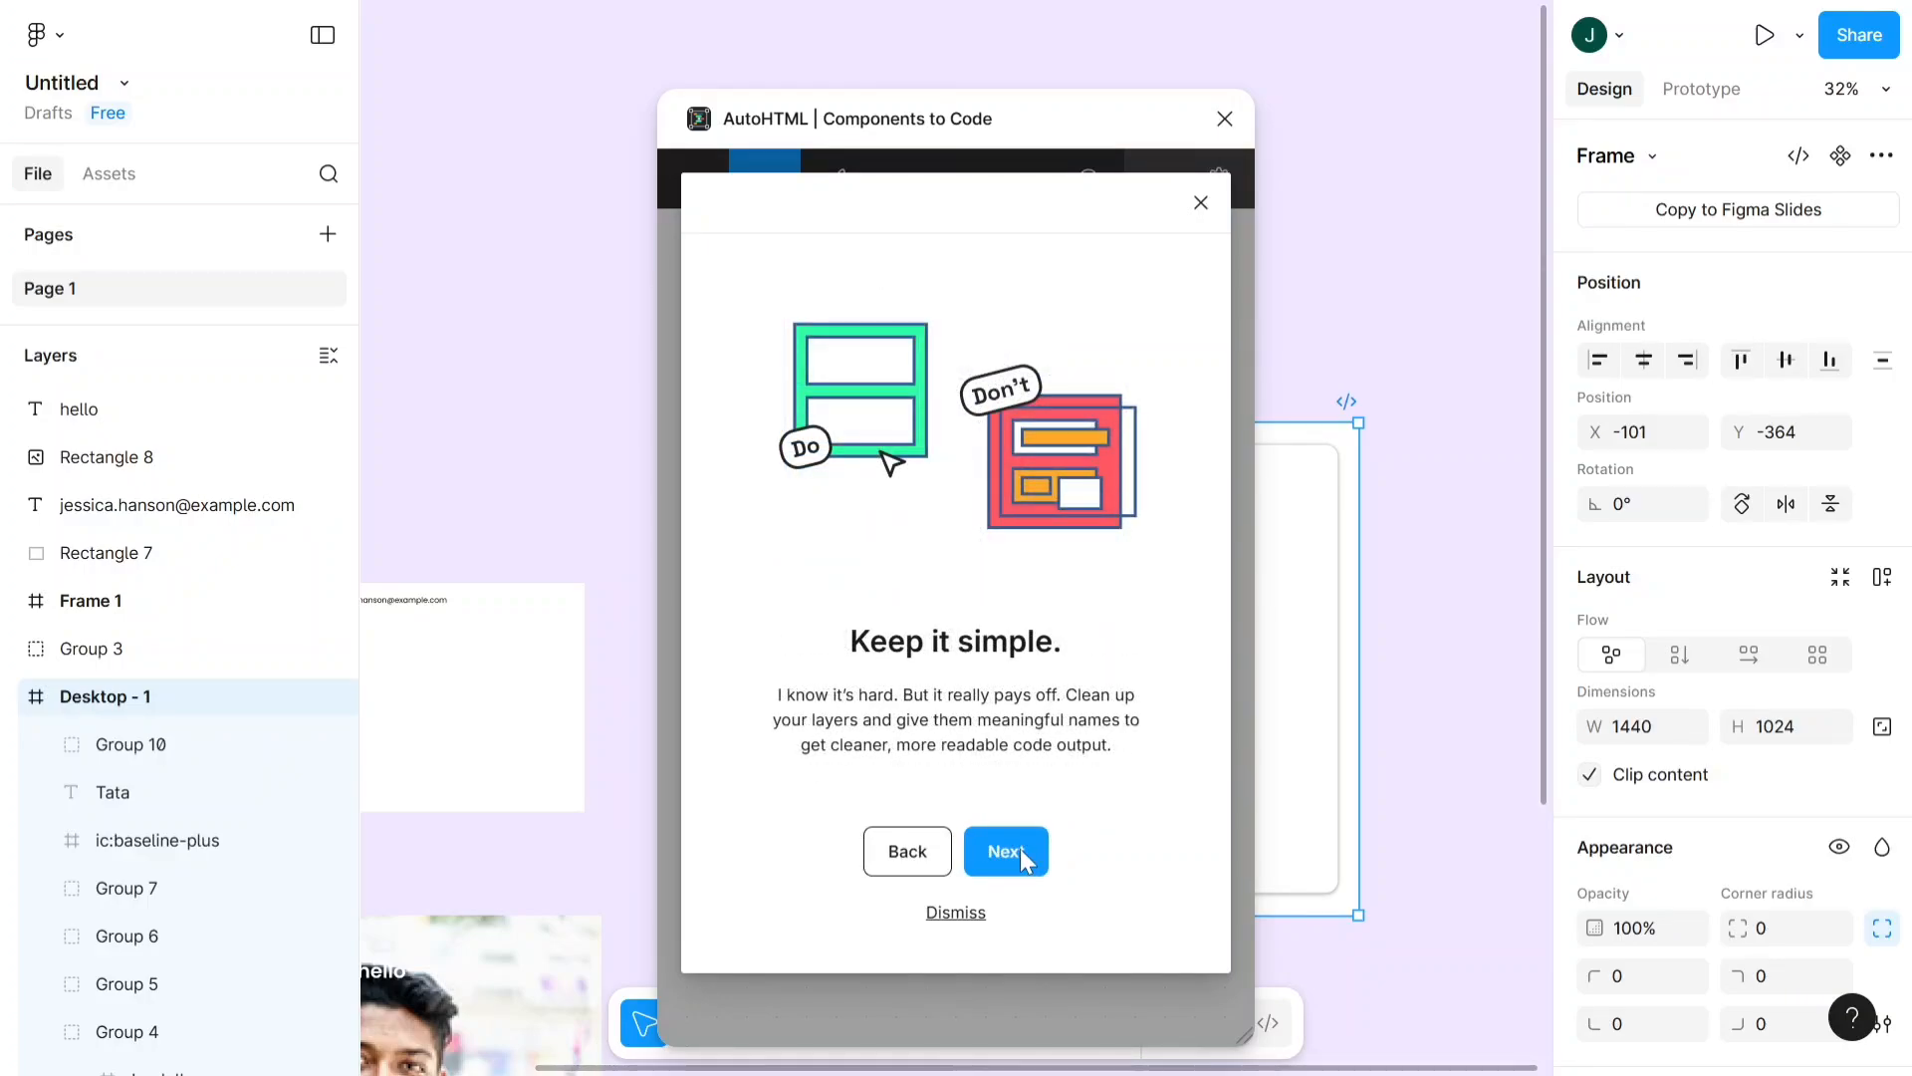
pyautogui.click(1020, 848)
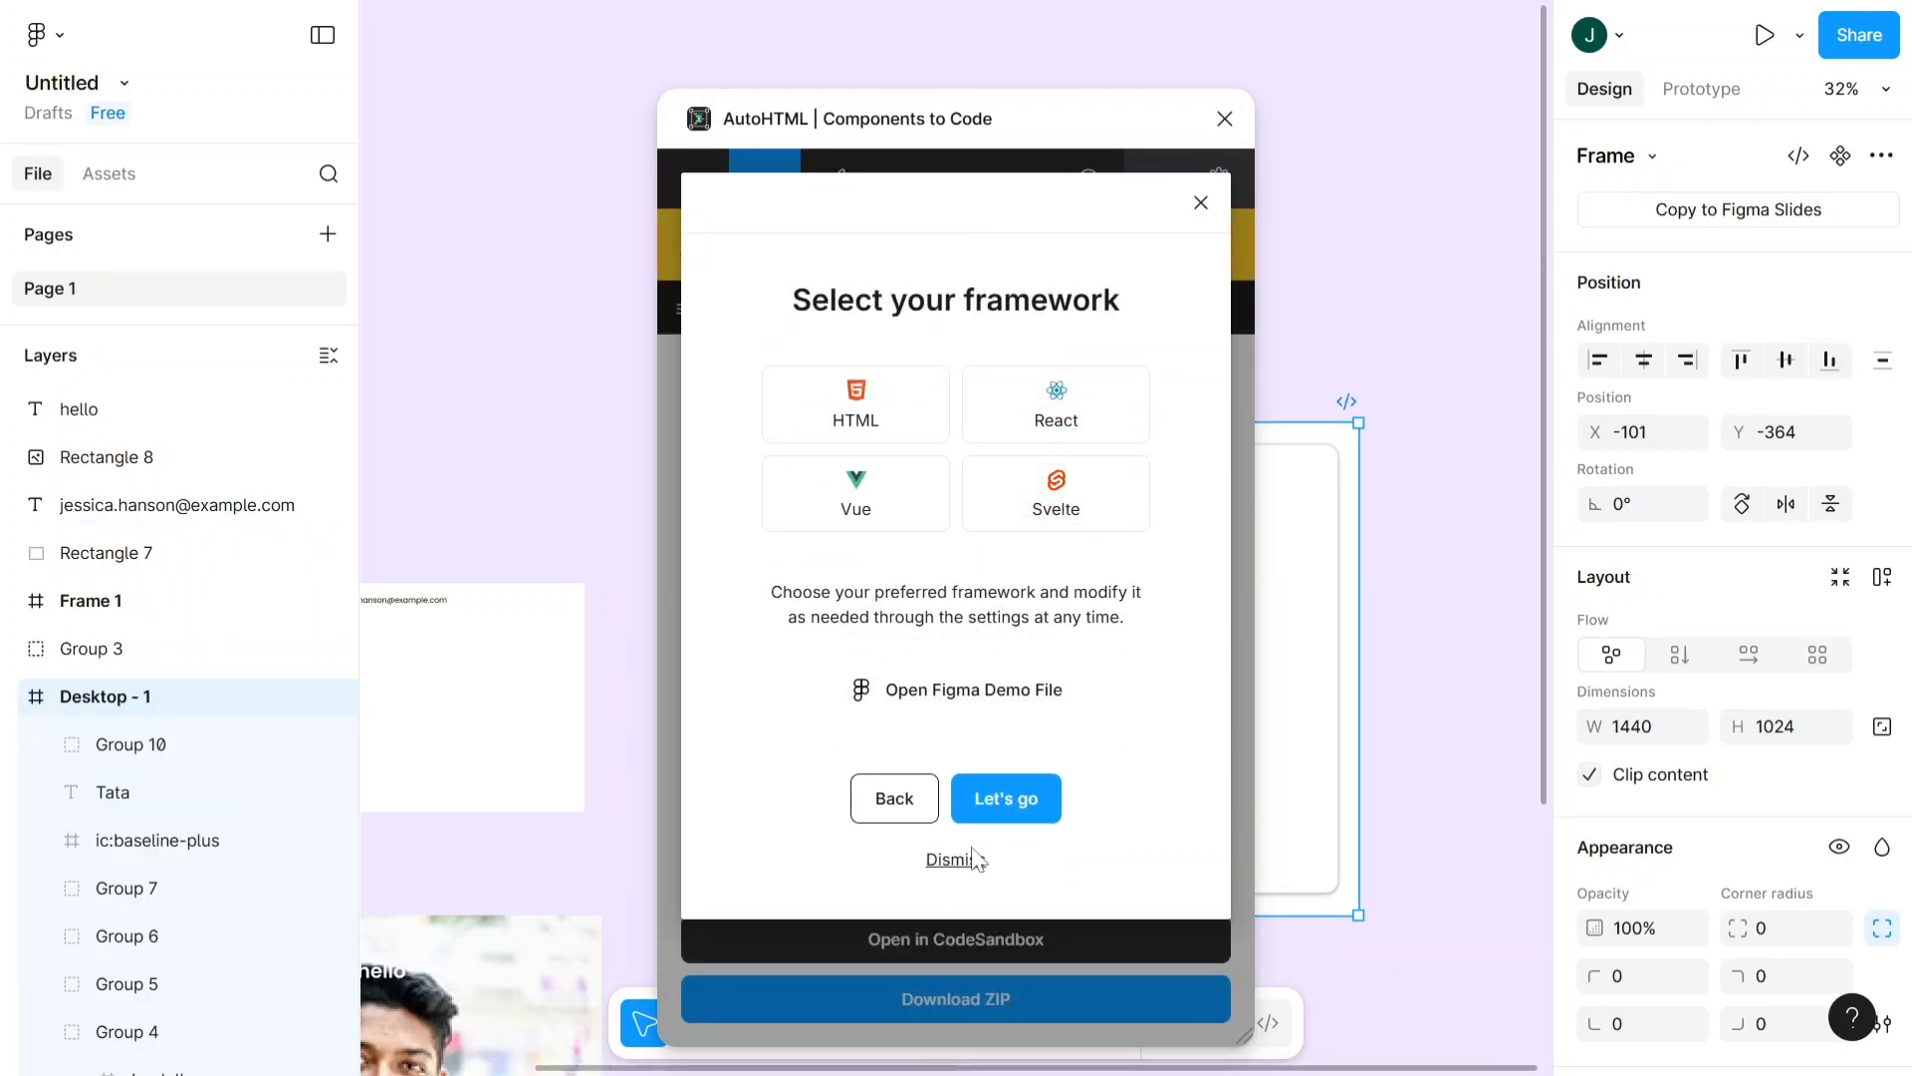
pyautogui.click(936, 440)
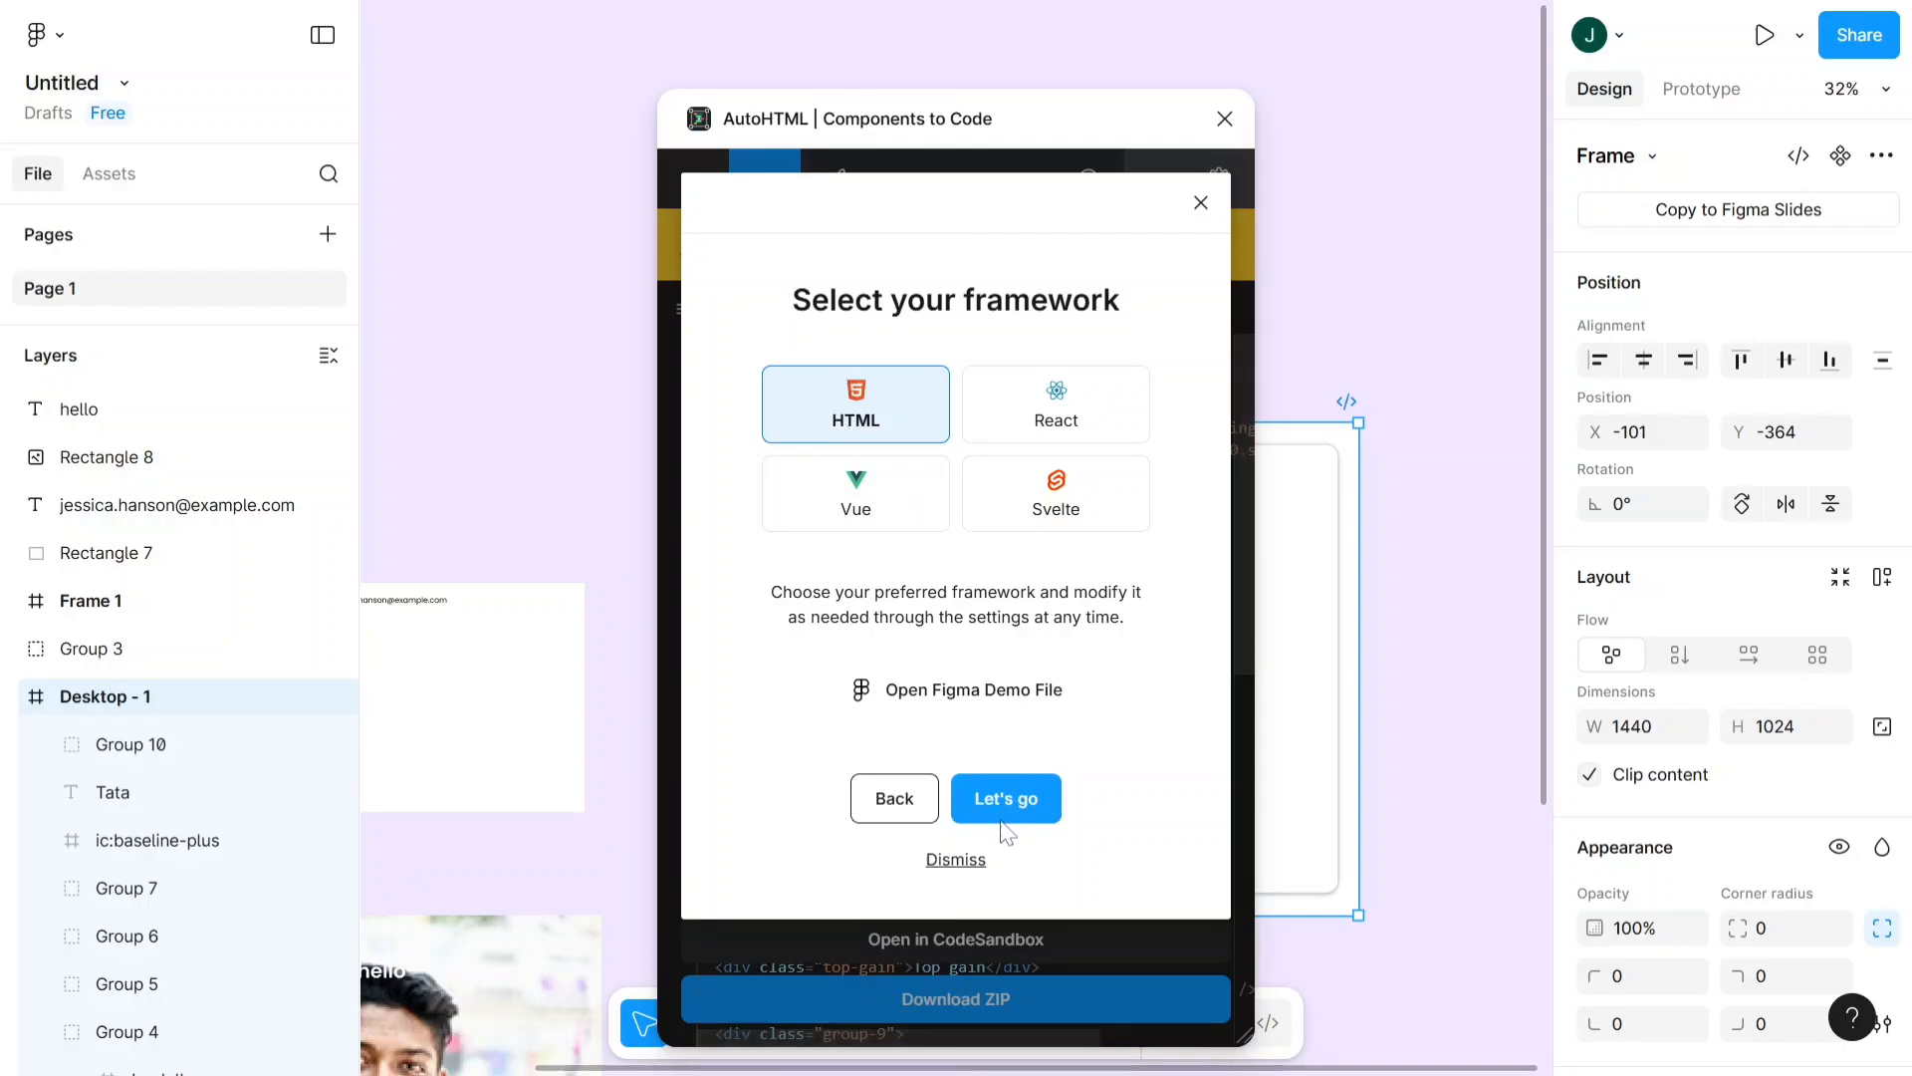
pyautogui.click(976, 860)
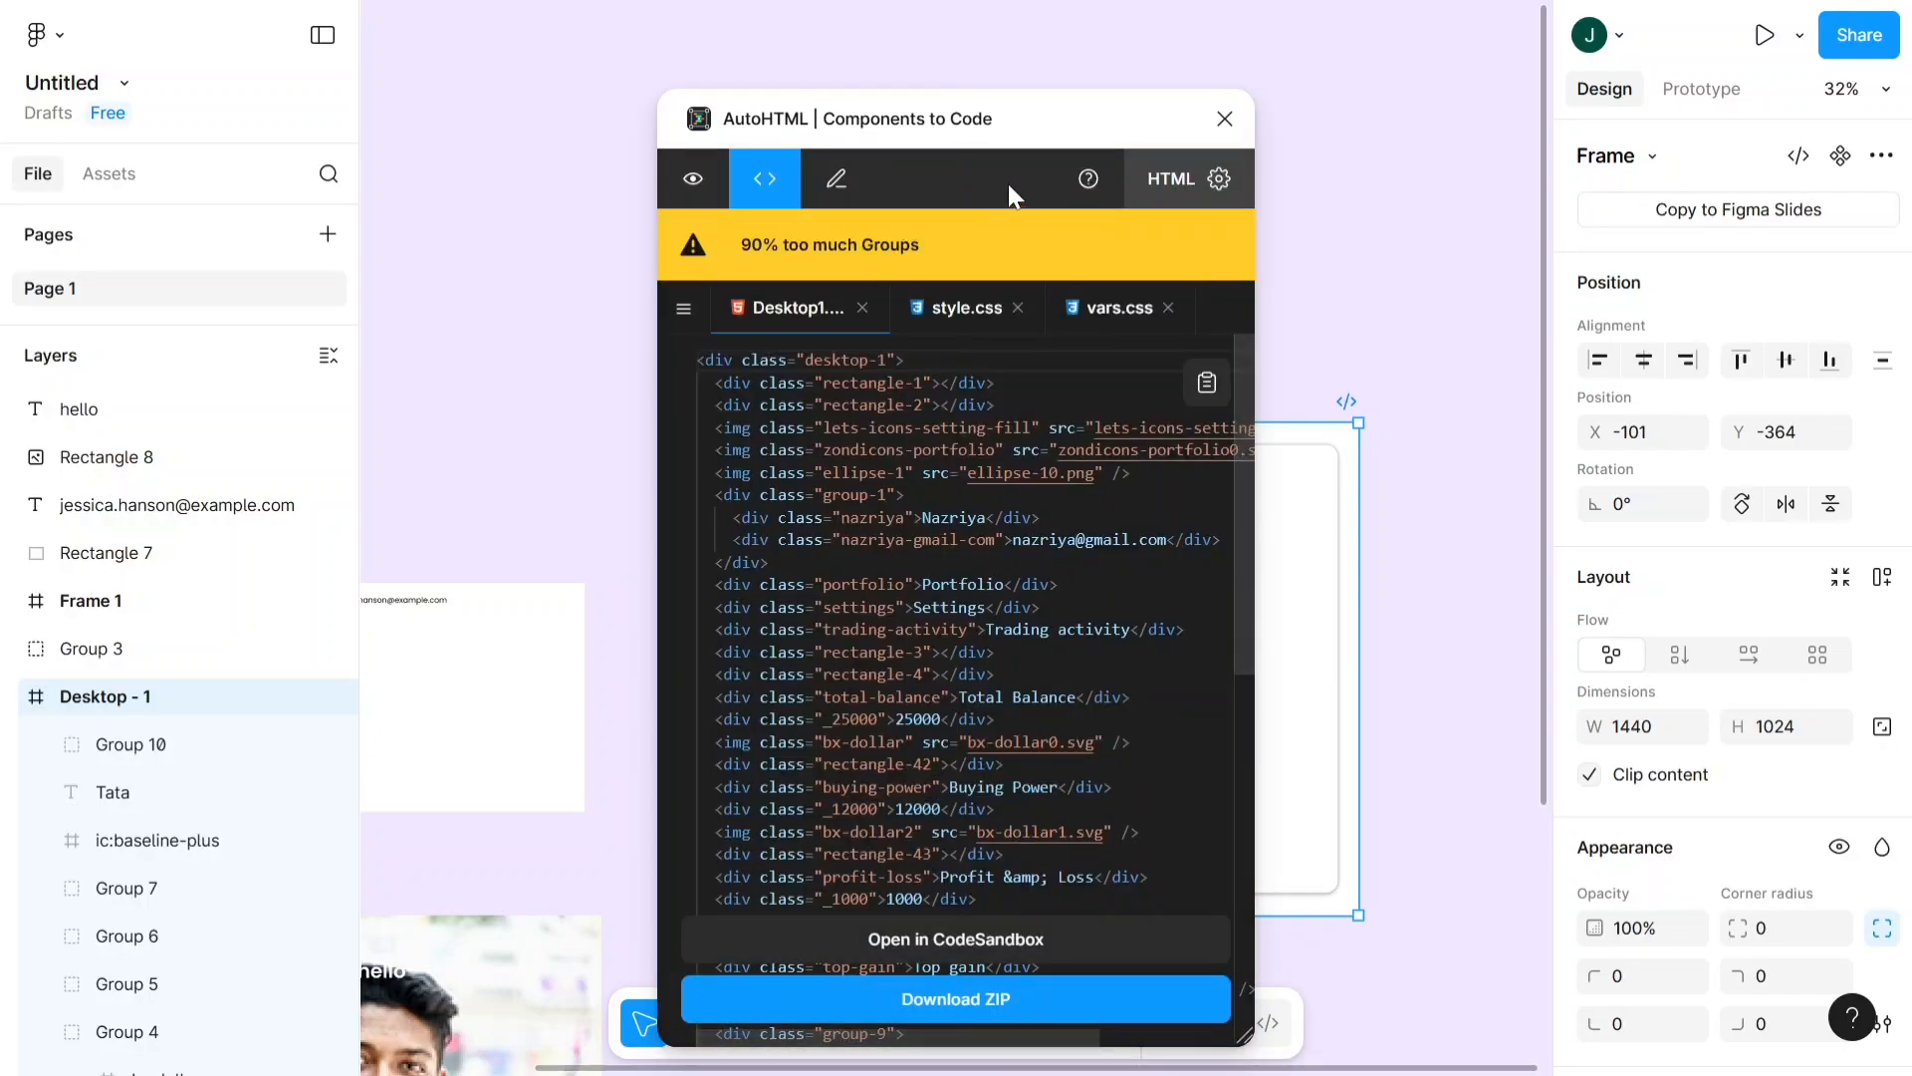
# - Move the AutoHTML window off the dashboard and compare the Desktop - 1 frame with its generated HTML code
pyautogui.moveTo(1036, 122); pyautogui.dragTo(1468, 227)
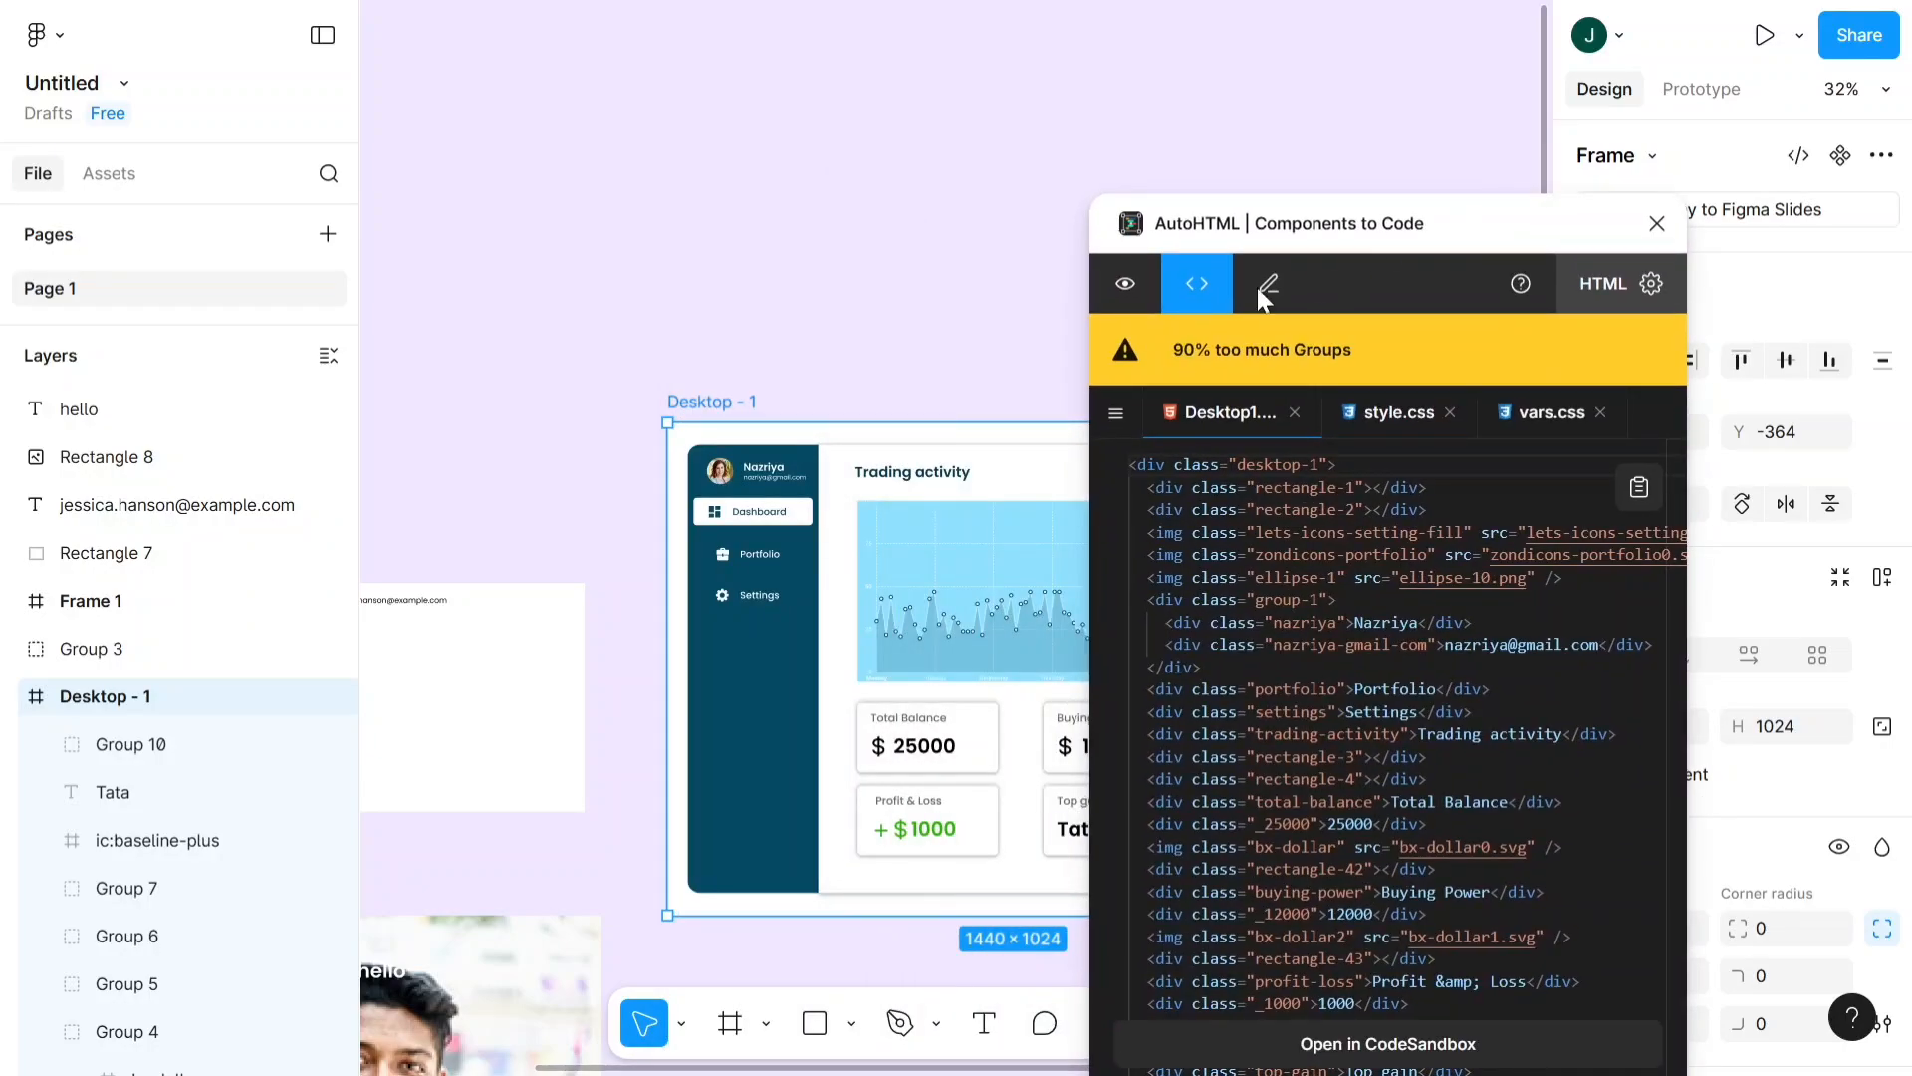
pyautogui.scroll(-3, 734, 420)
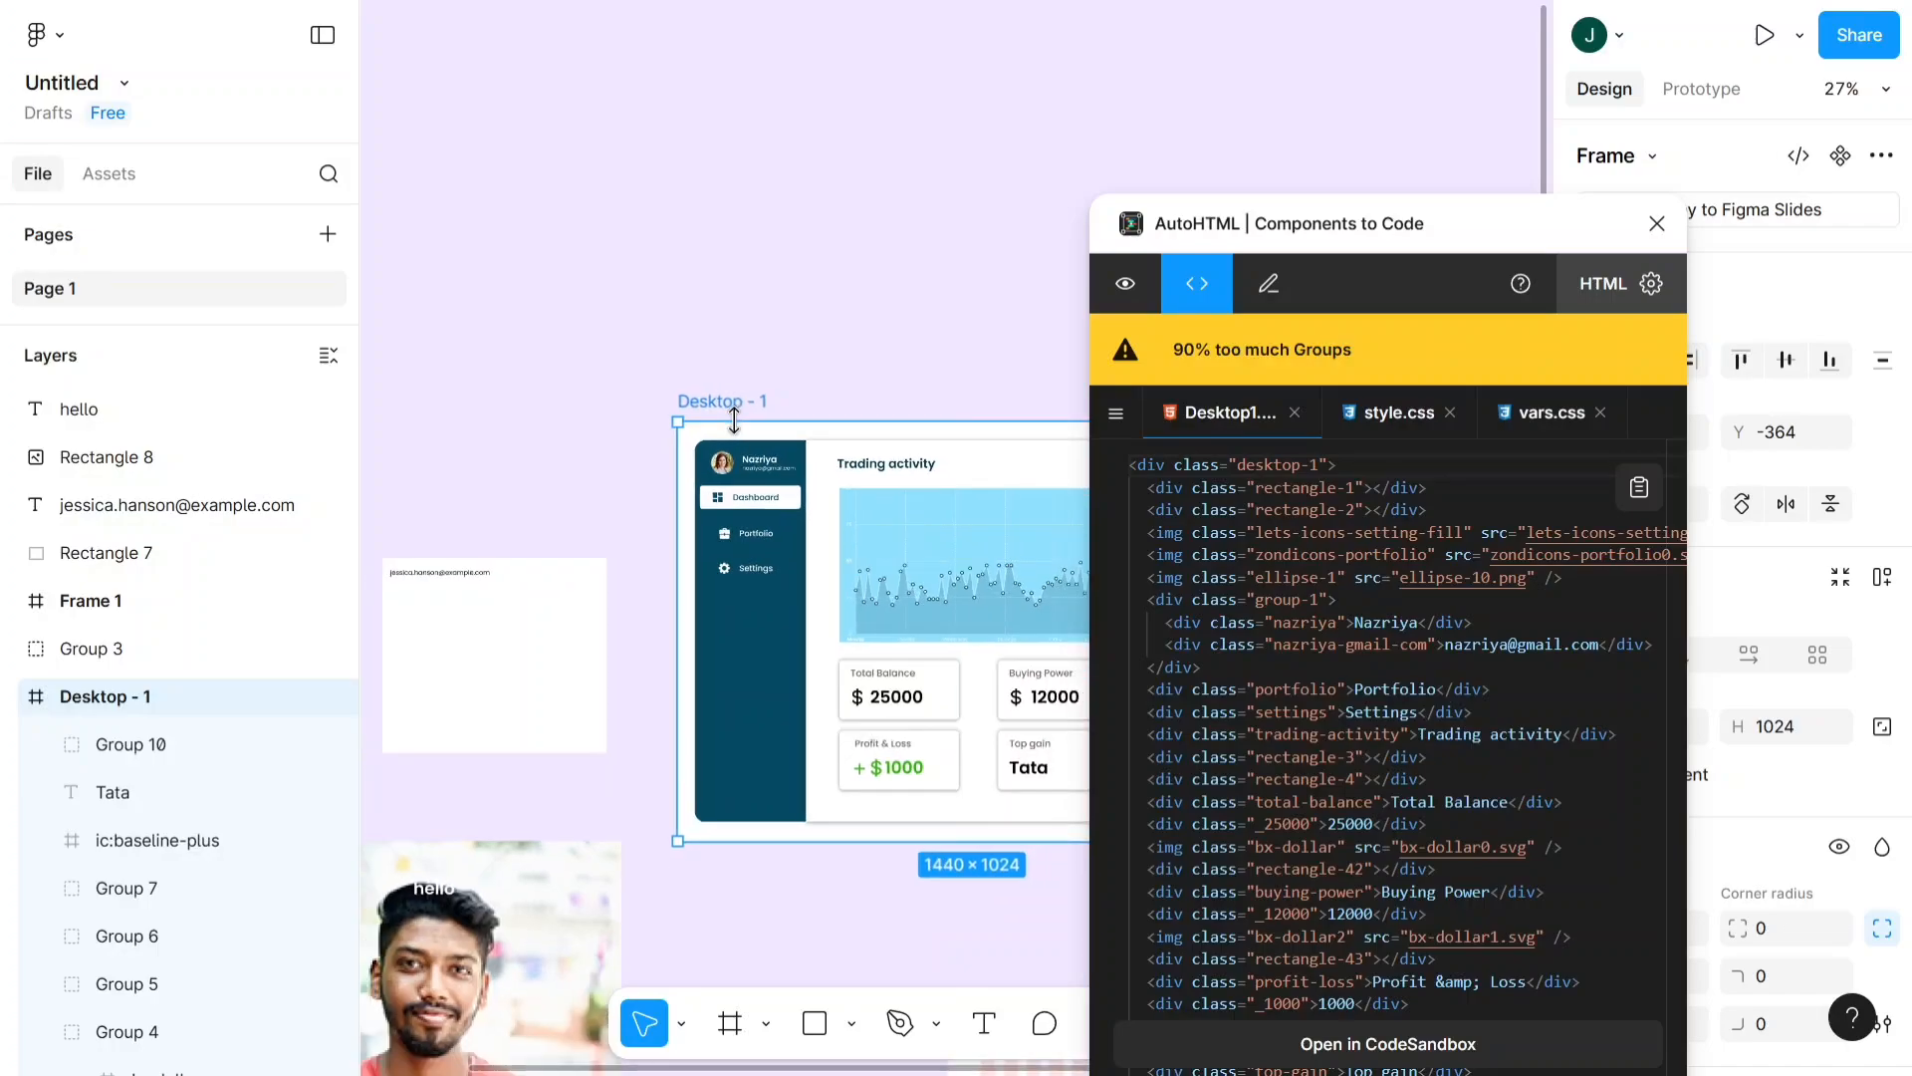
pyautogui.hscroll(1, 724, 425)
pyautogui.scroll(1, 724, 425)
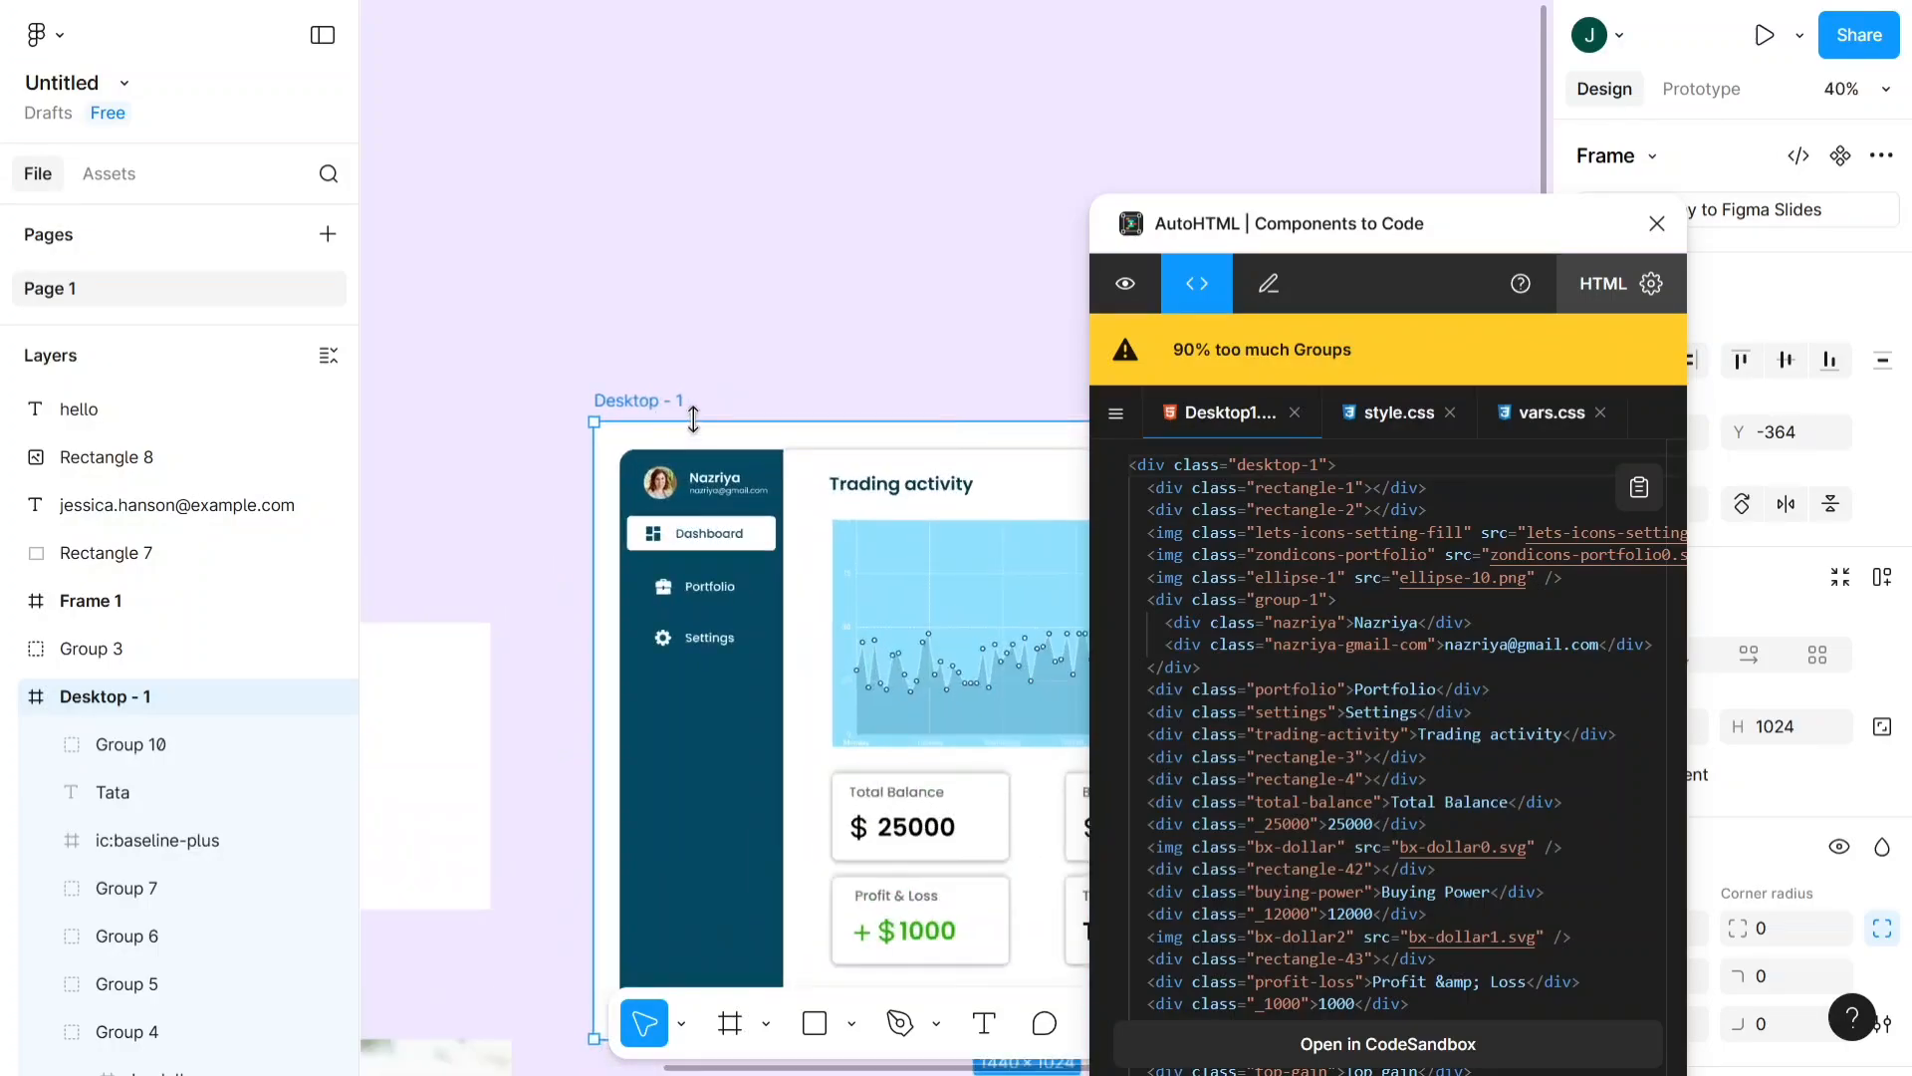
pyautogui.scroll(-3, 725, 424)
pyautogui.hscroll(2, 697, 418)
pyautogui.scroll(3, 516, 388)
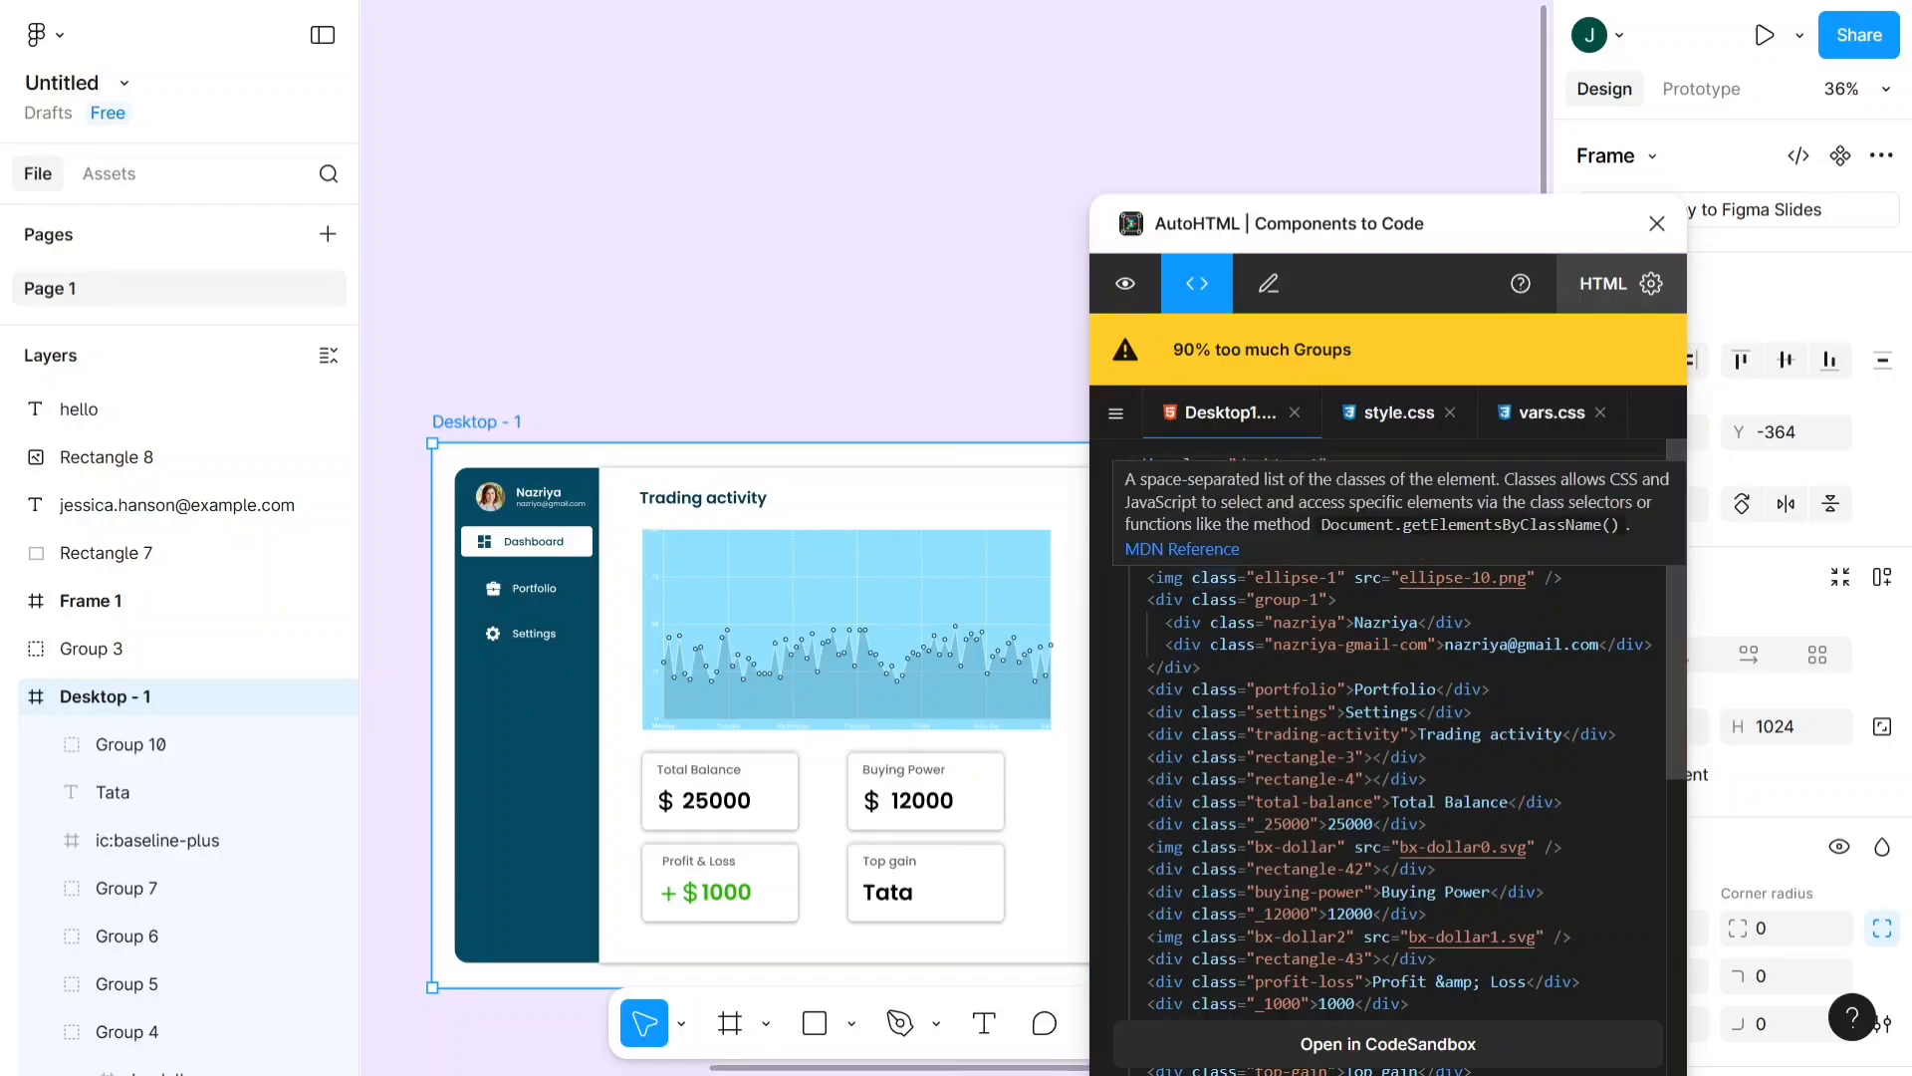
pyautogui.moveTo(1675, 738); pyautogui.dragTo(1627, 657)
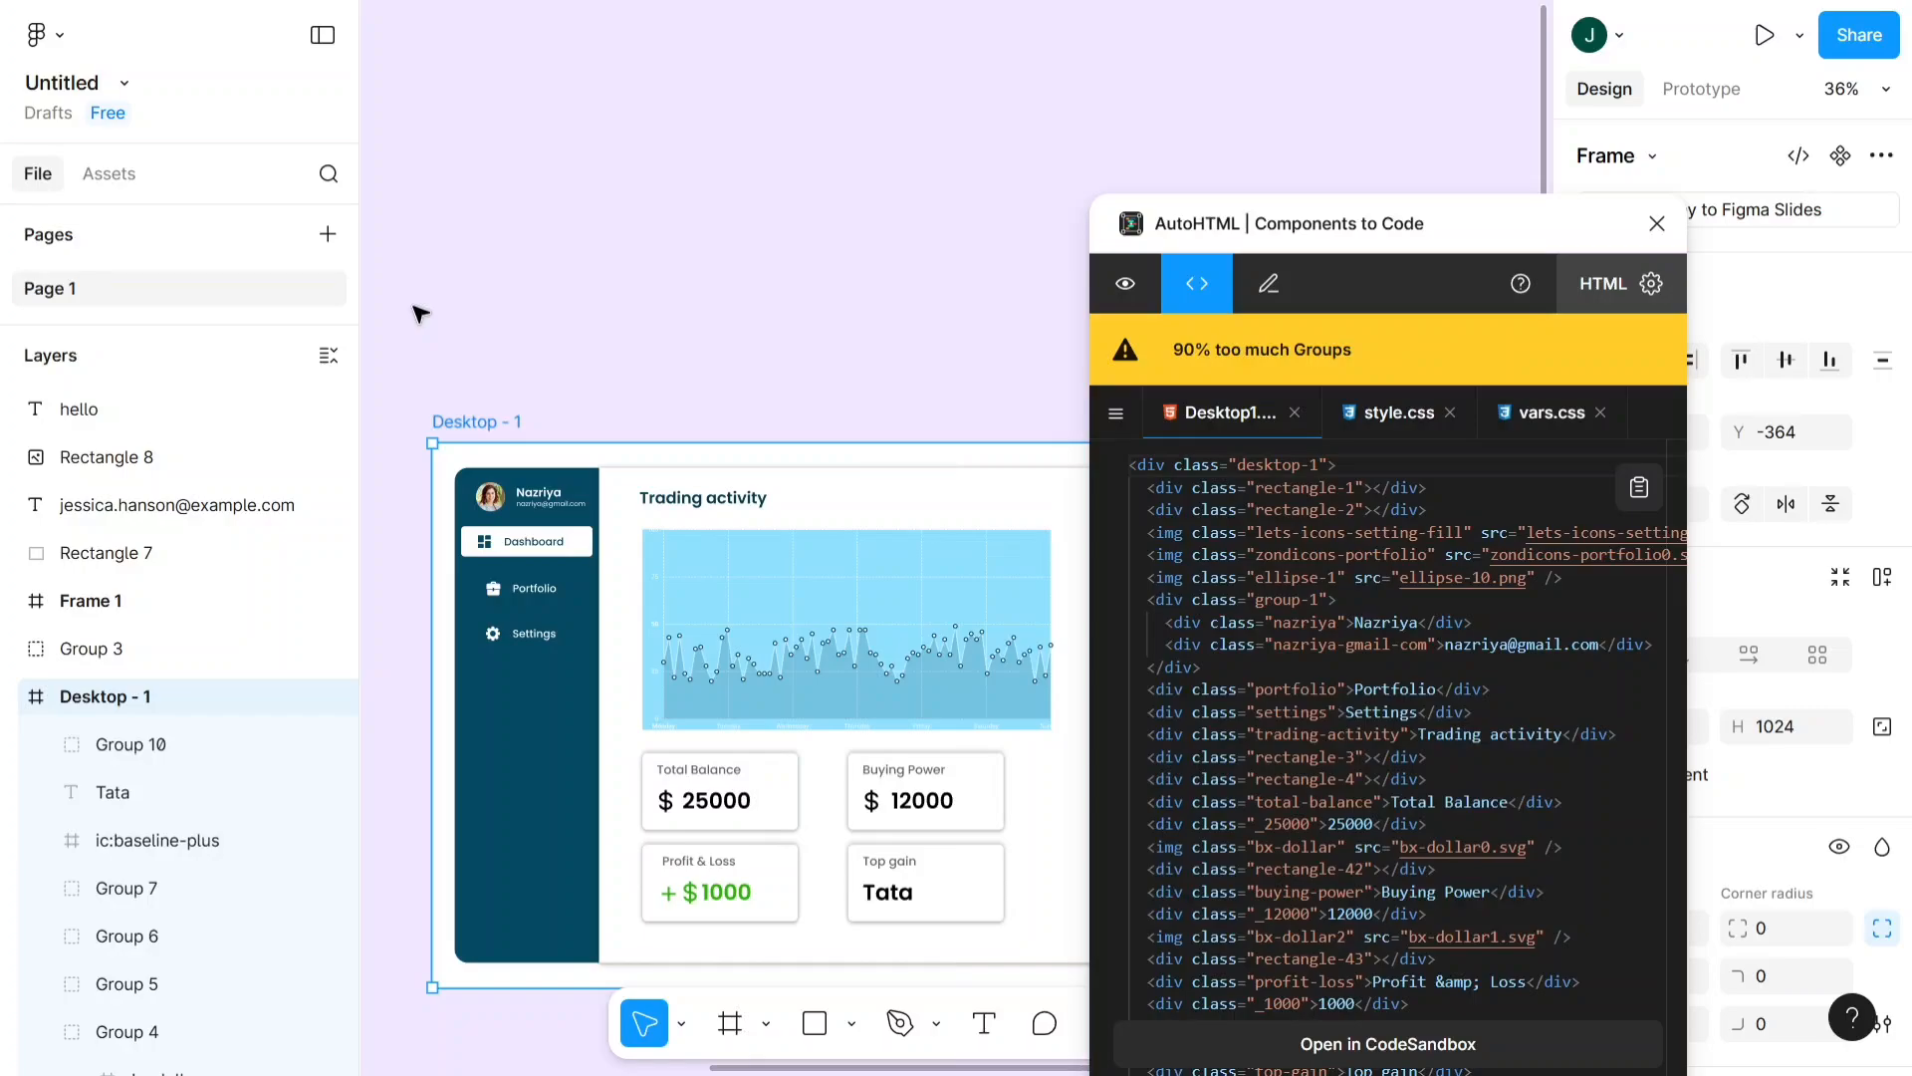
pyautogui.scroll(-1, 417, 309)
pyautogui.scroll(-1, 428, 299)
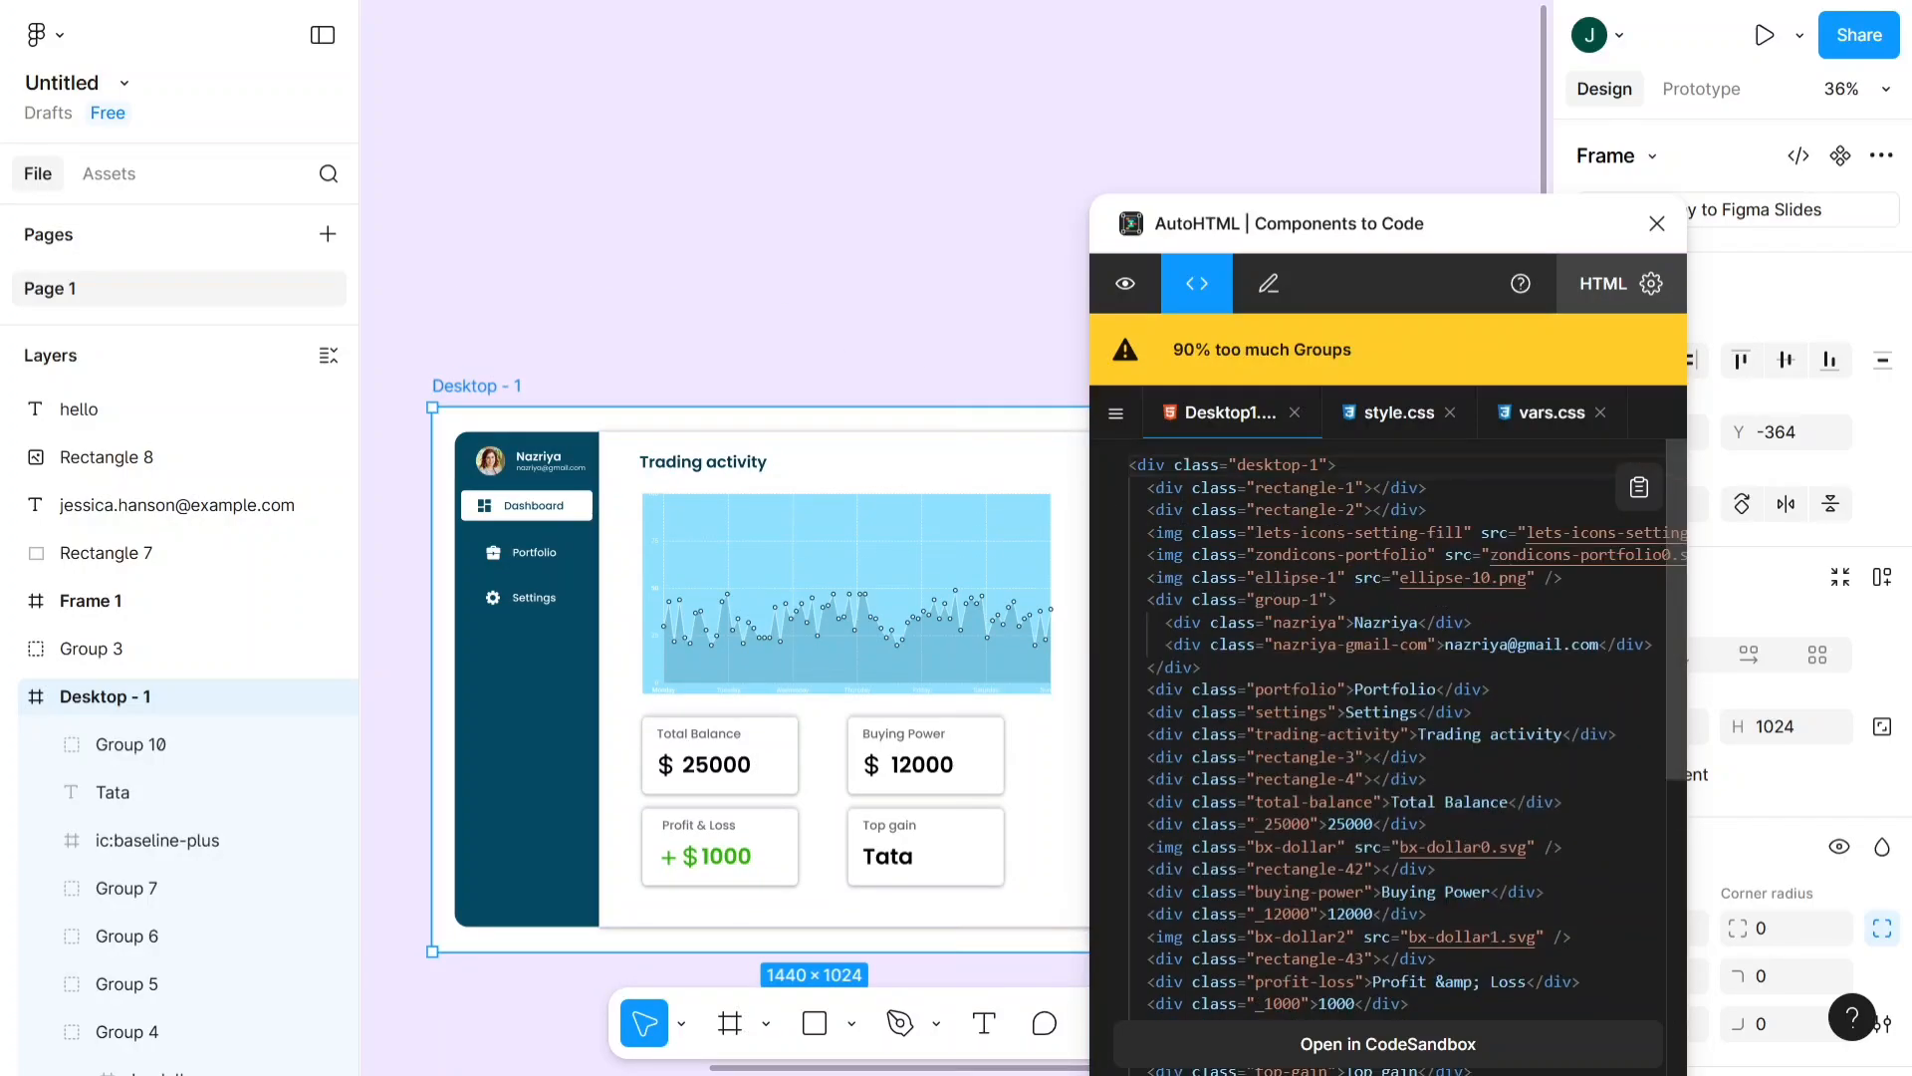
pyautogui.scroll(-5, 1388, 757)
pyautogui.scroll(5, 1388, 757)
# - Look through the generated style.css code and close the AutoHTML plugin
pyautogui.click(1364, 420)
pyautogui.scroll(-6, 1388, 727)
pyautogui.scroll(-8, 1389, 727)
pyautogui.scroll(4, 1388, 727)
pyautogui.scroll(-5, 1389, 727)
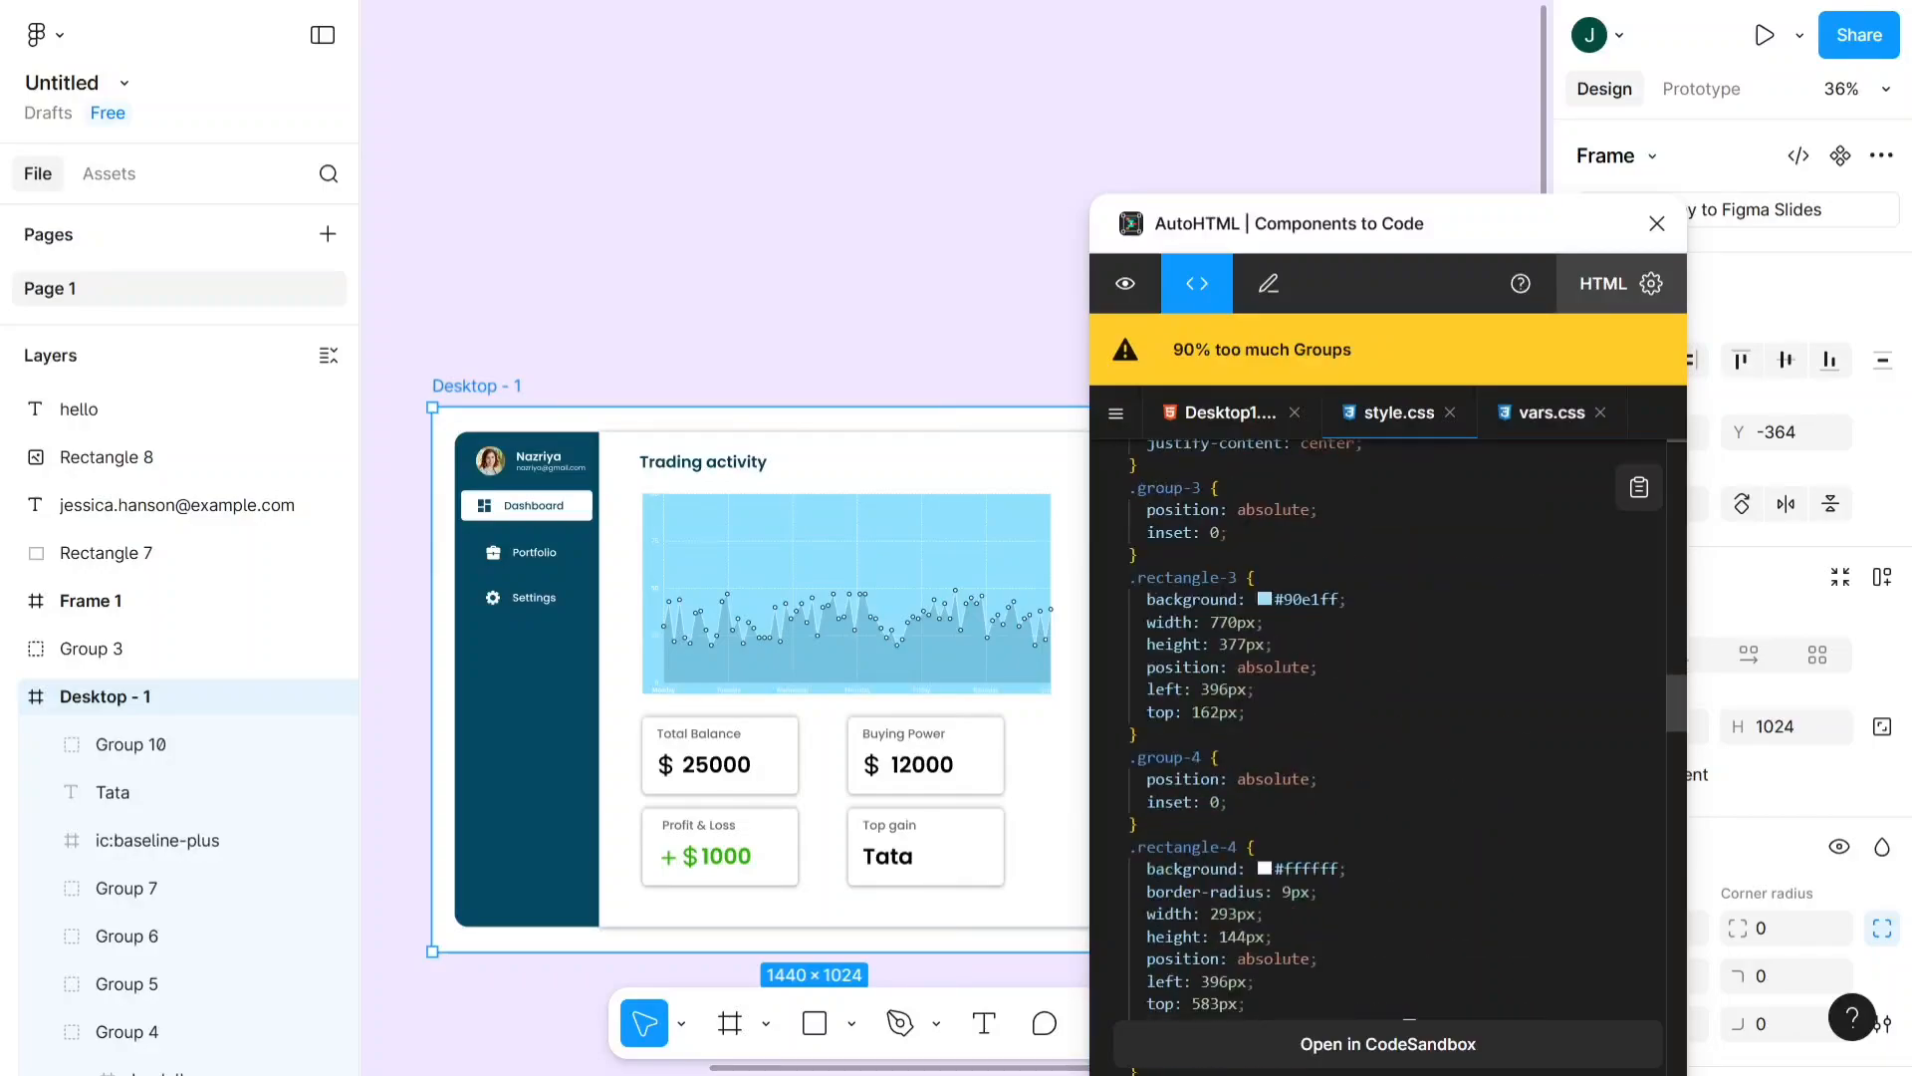
pyautogui.click(1657, 223)
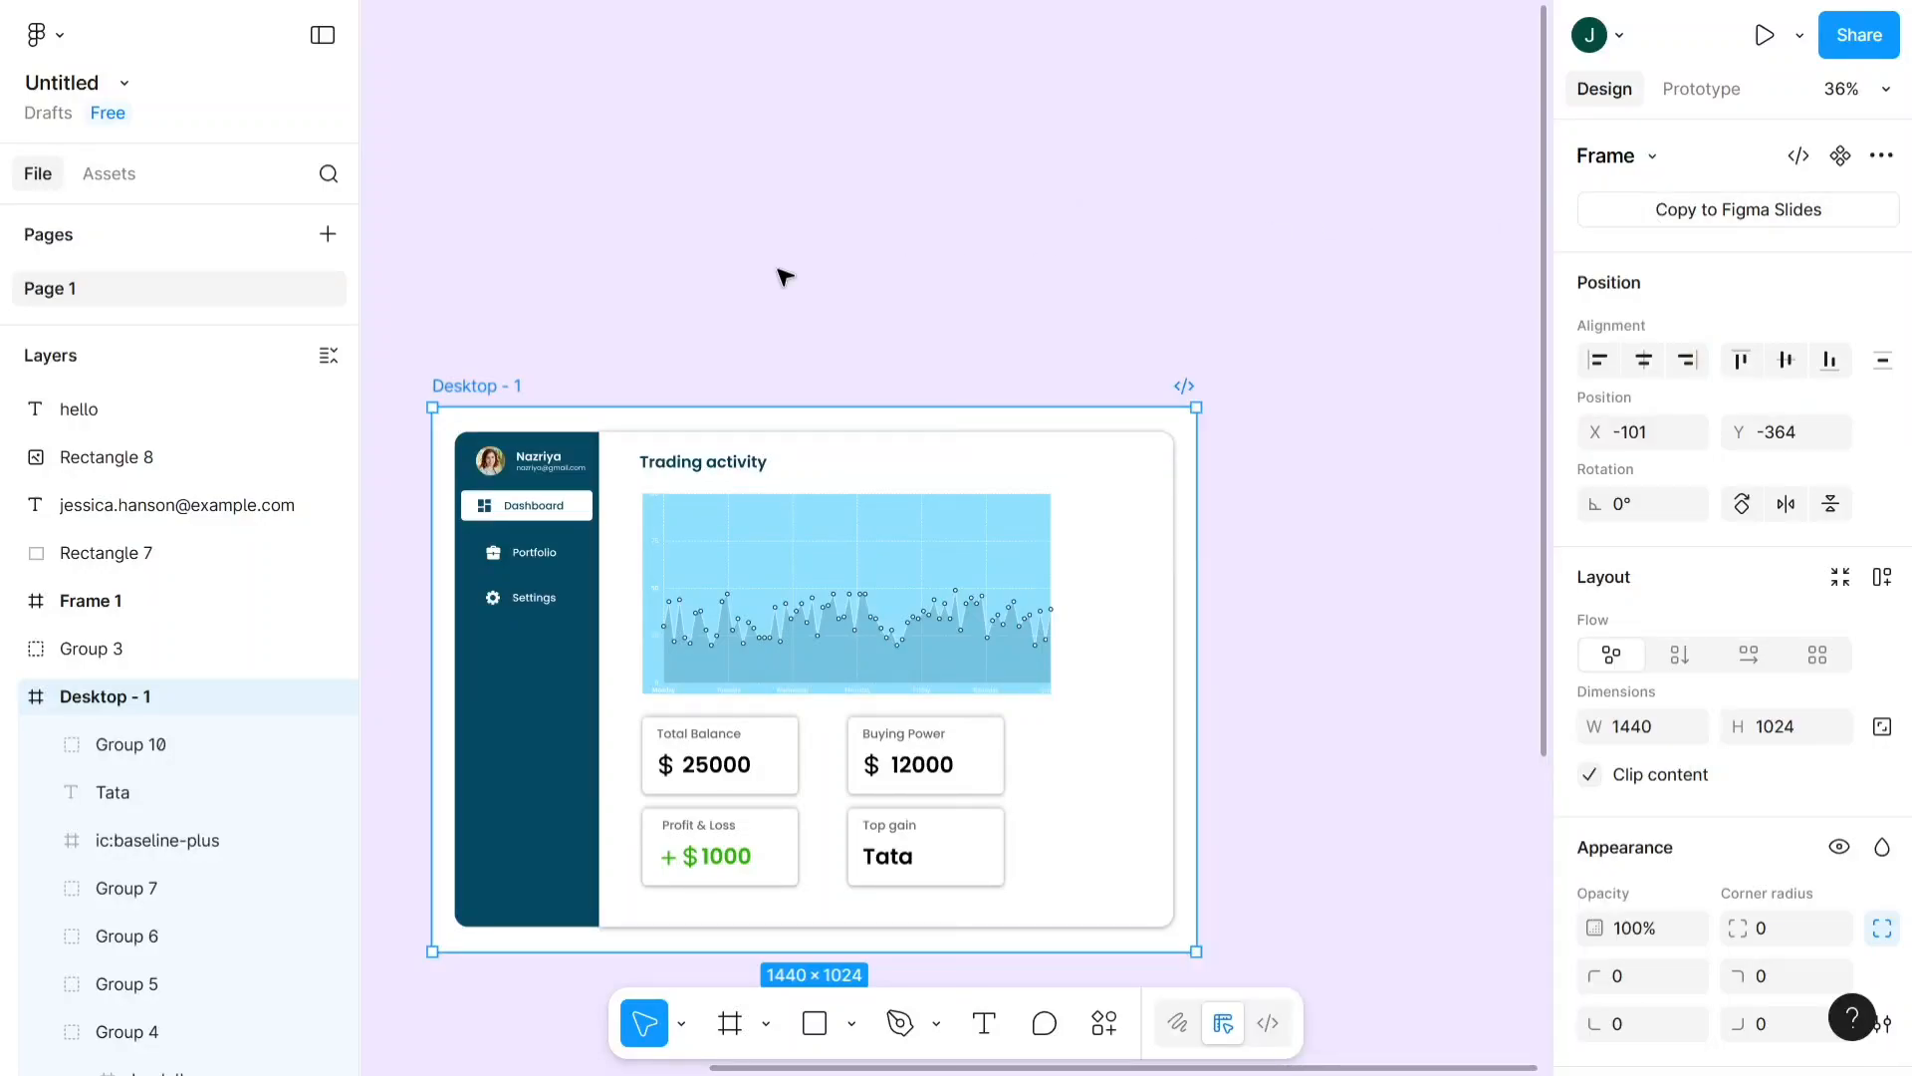
# - Examine the column grid on Frame 1 and the frame's layout guide settings
pyautogui.scroll(-5, 783, 277)
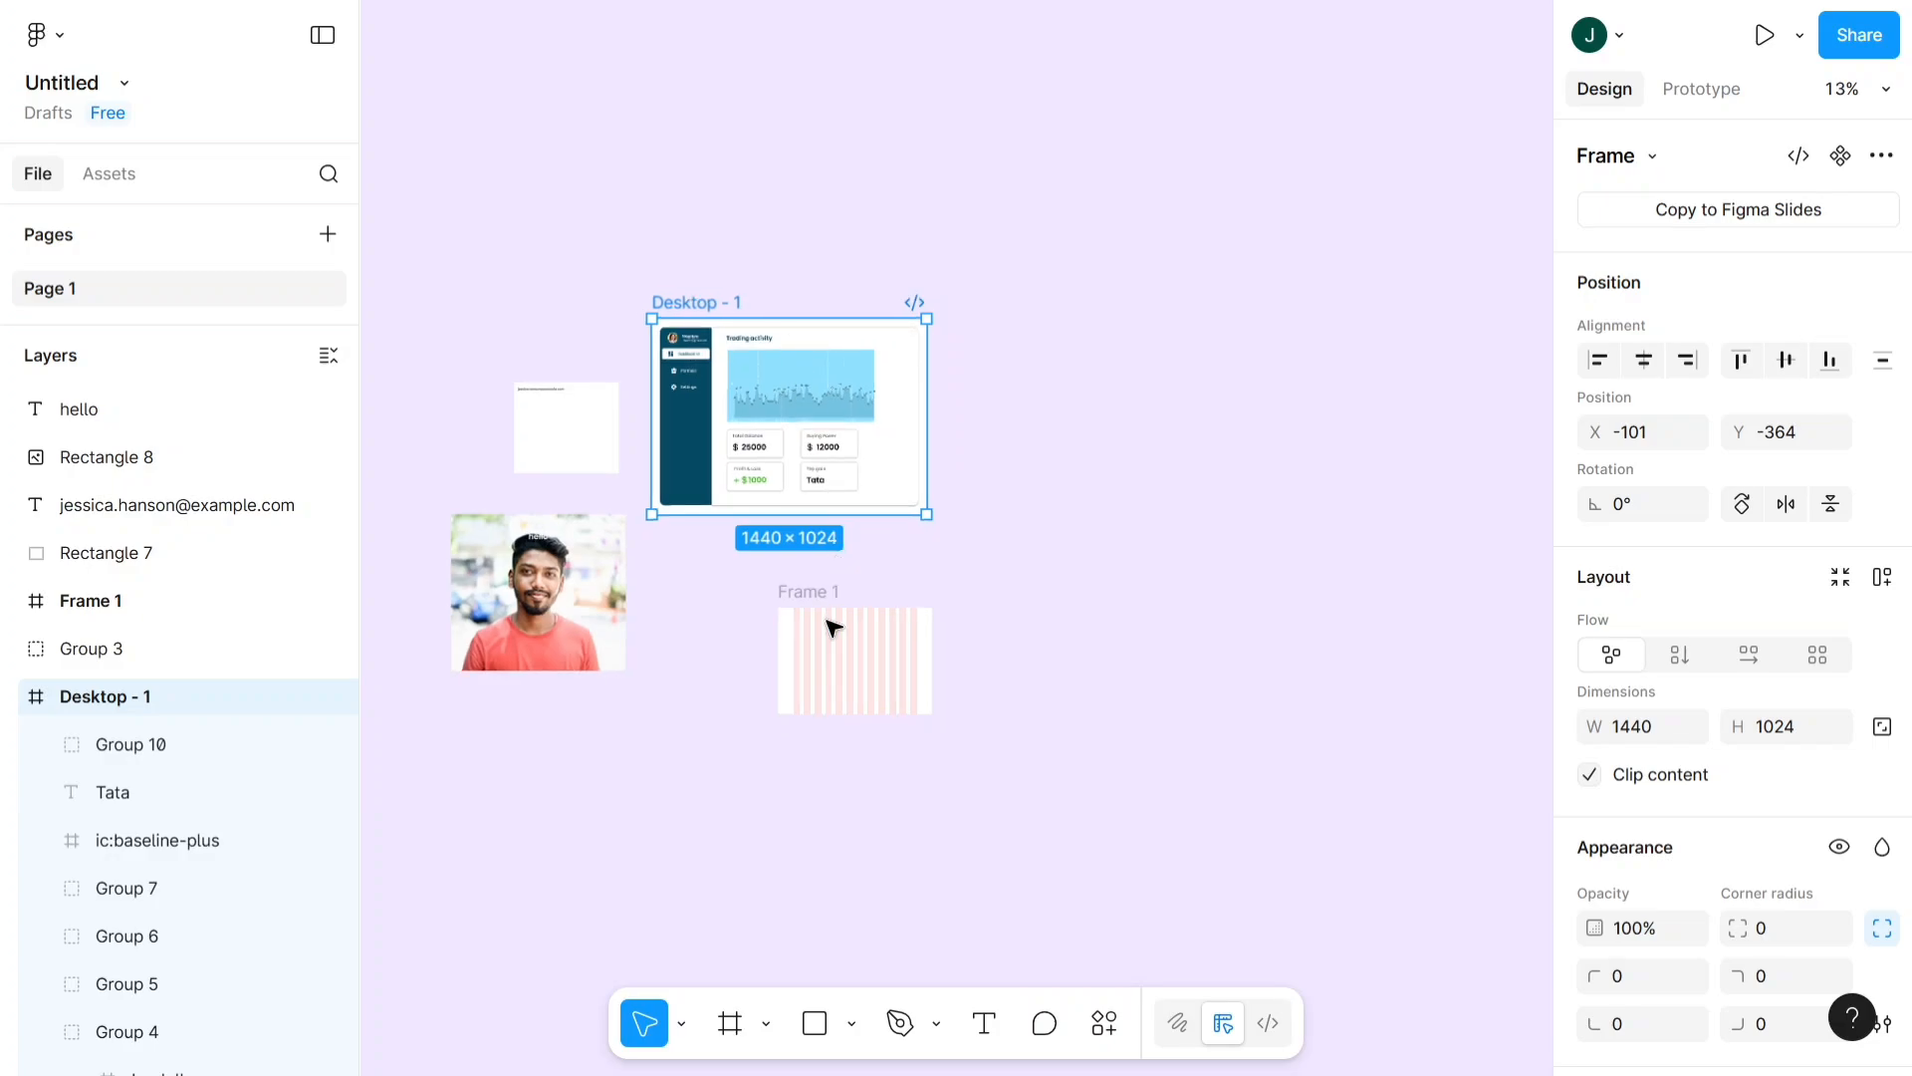
pyautogui.scroll(5, 781, 583)
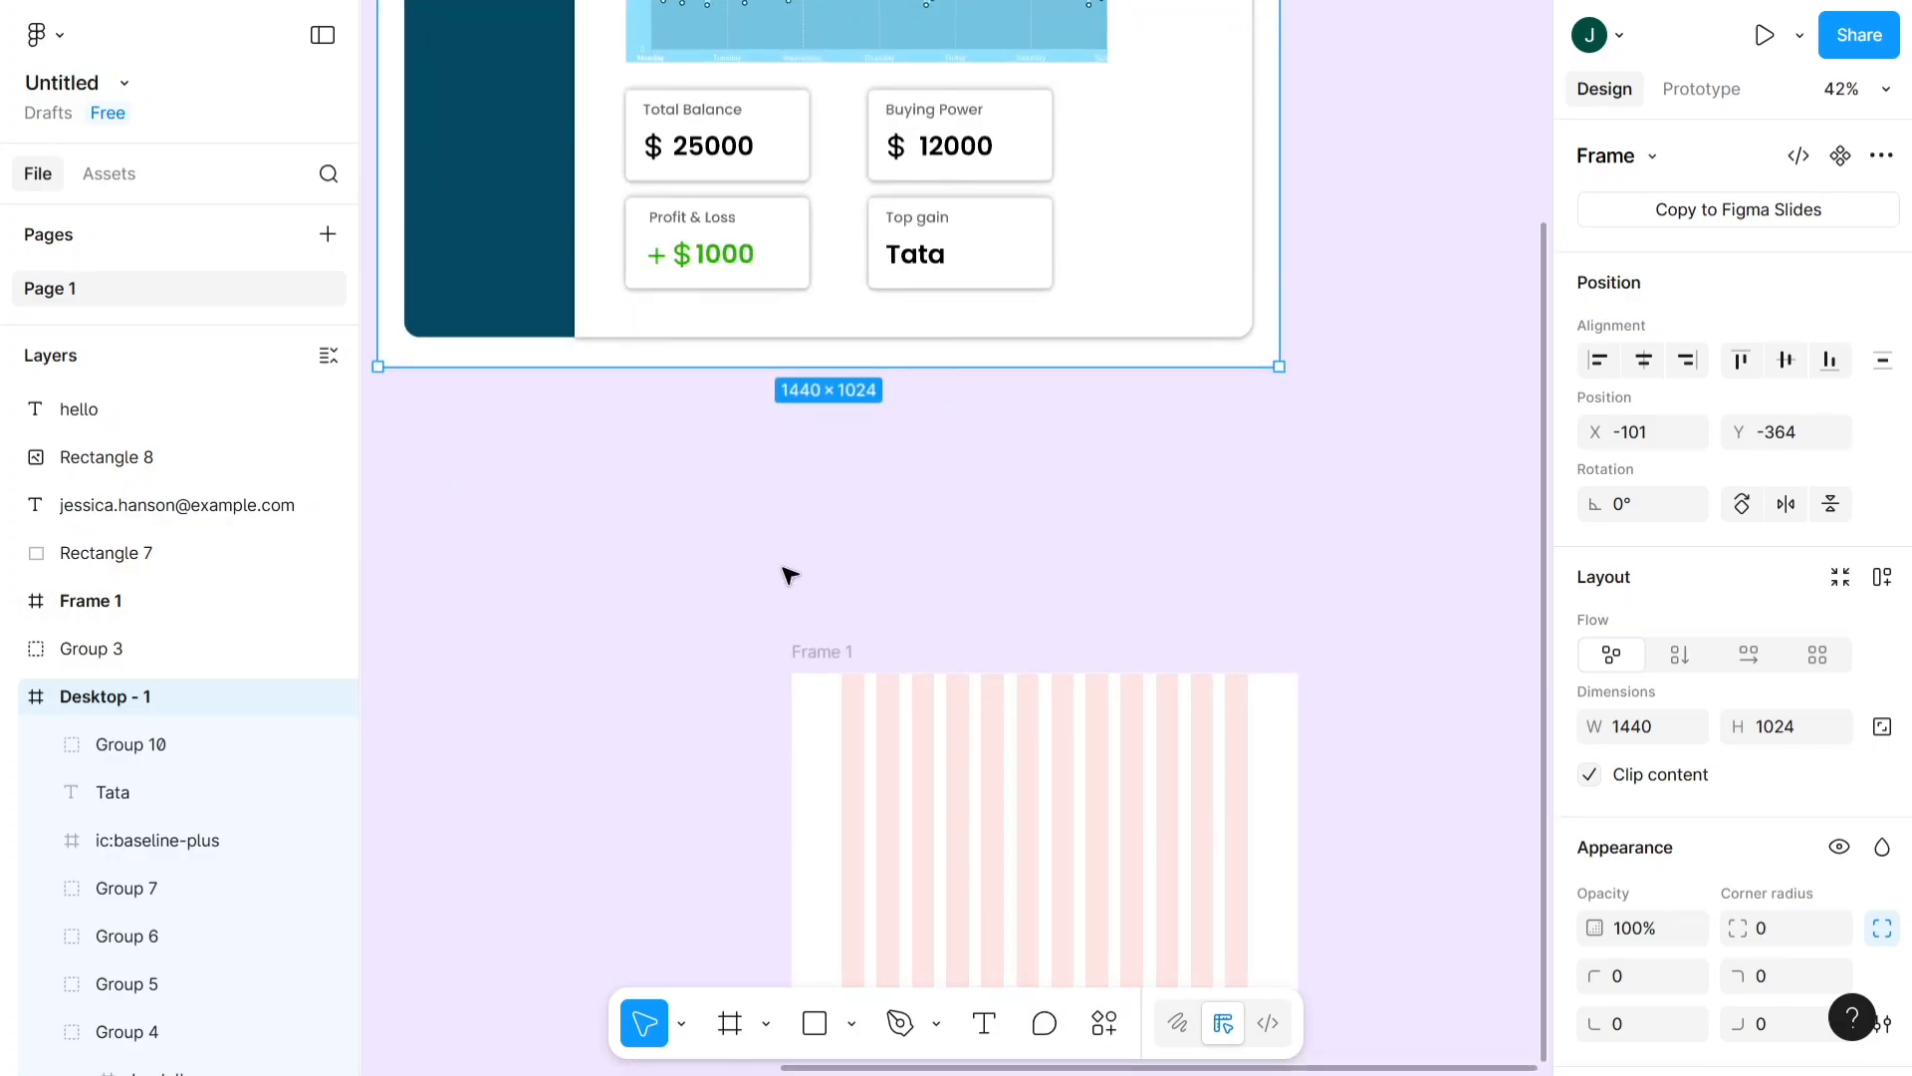
pyautogui.hscroll(3, 790, 576)
pyautogui.scroll(3, 670, 403)
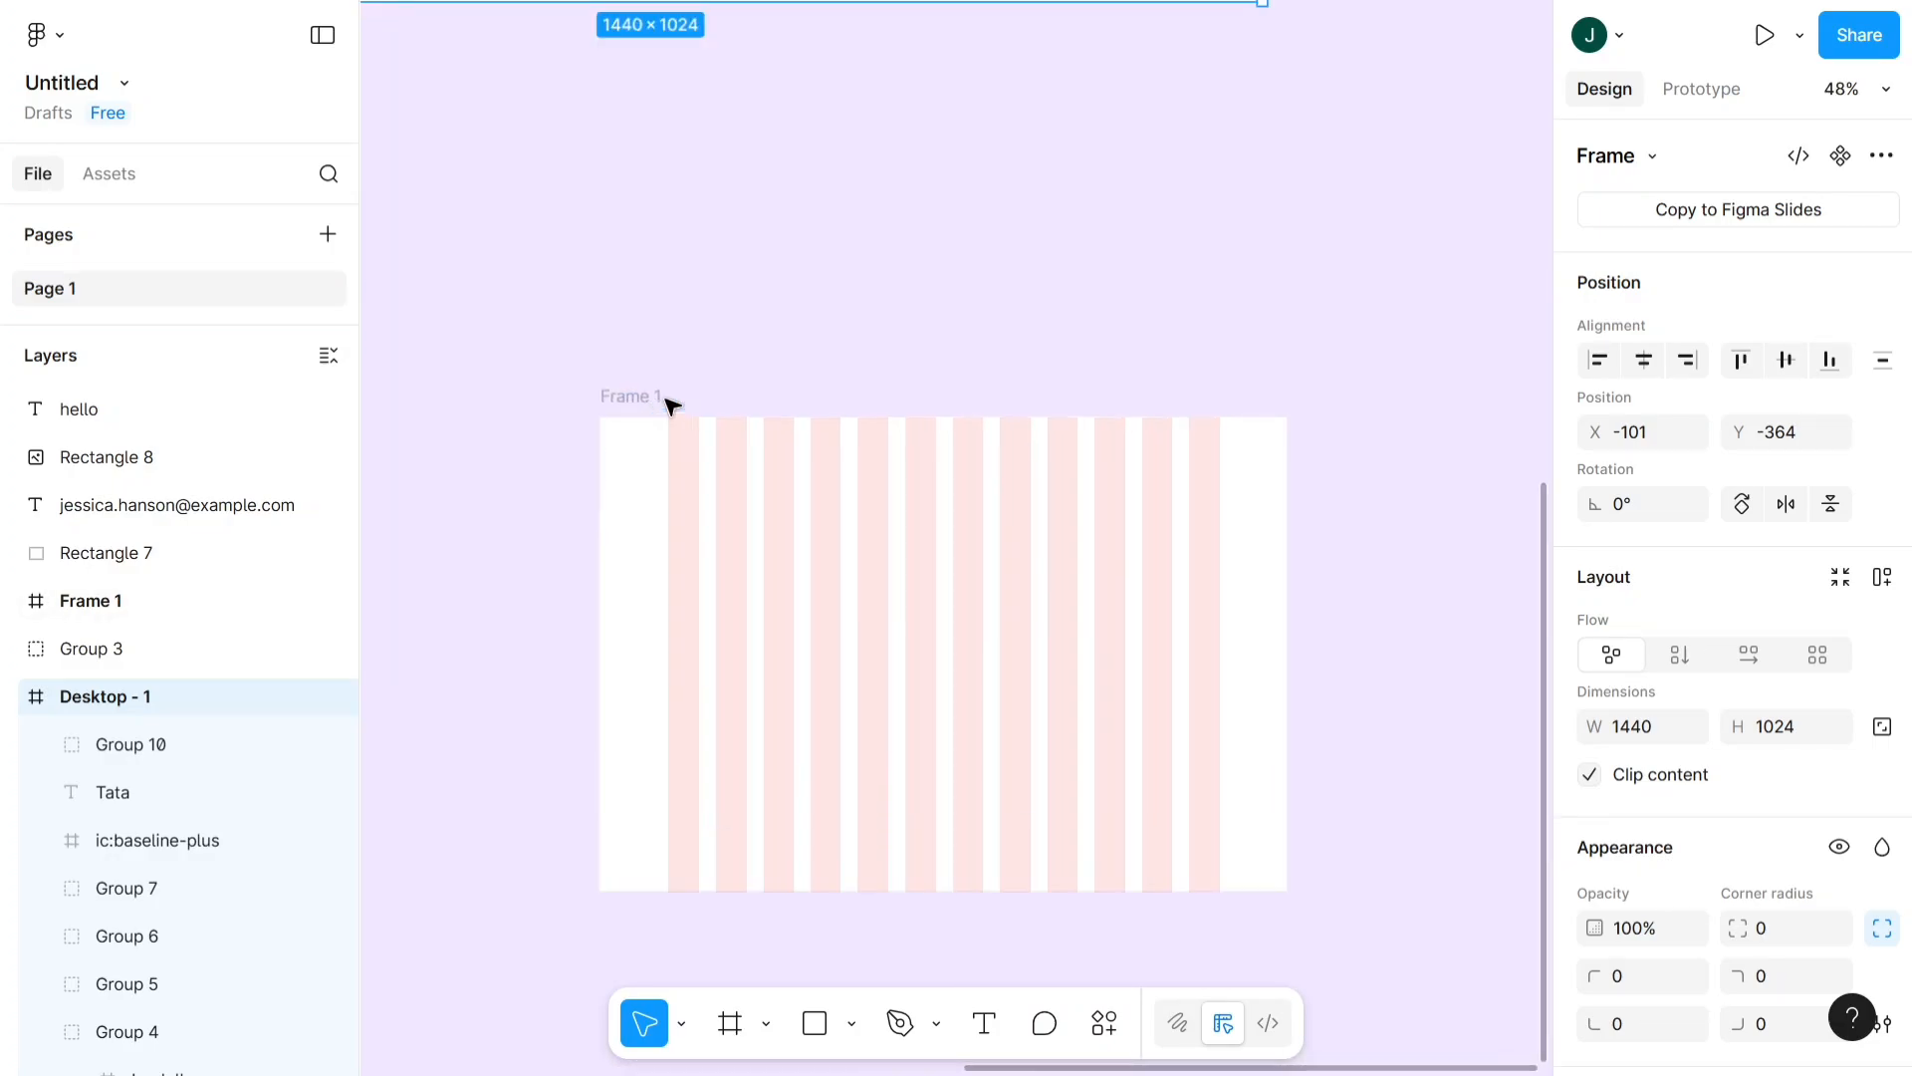
pyautogui.scroll(-5, 667, 403)
pyautogui.click(670, 189)
pyautogui.scroll(2, 726, 69)
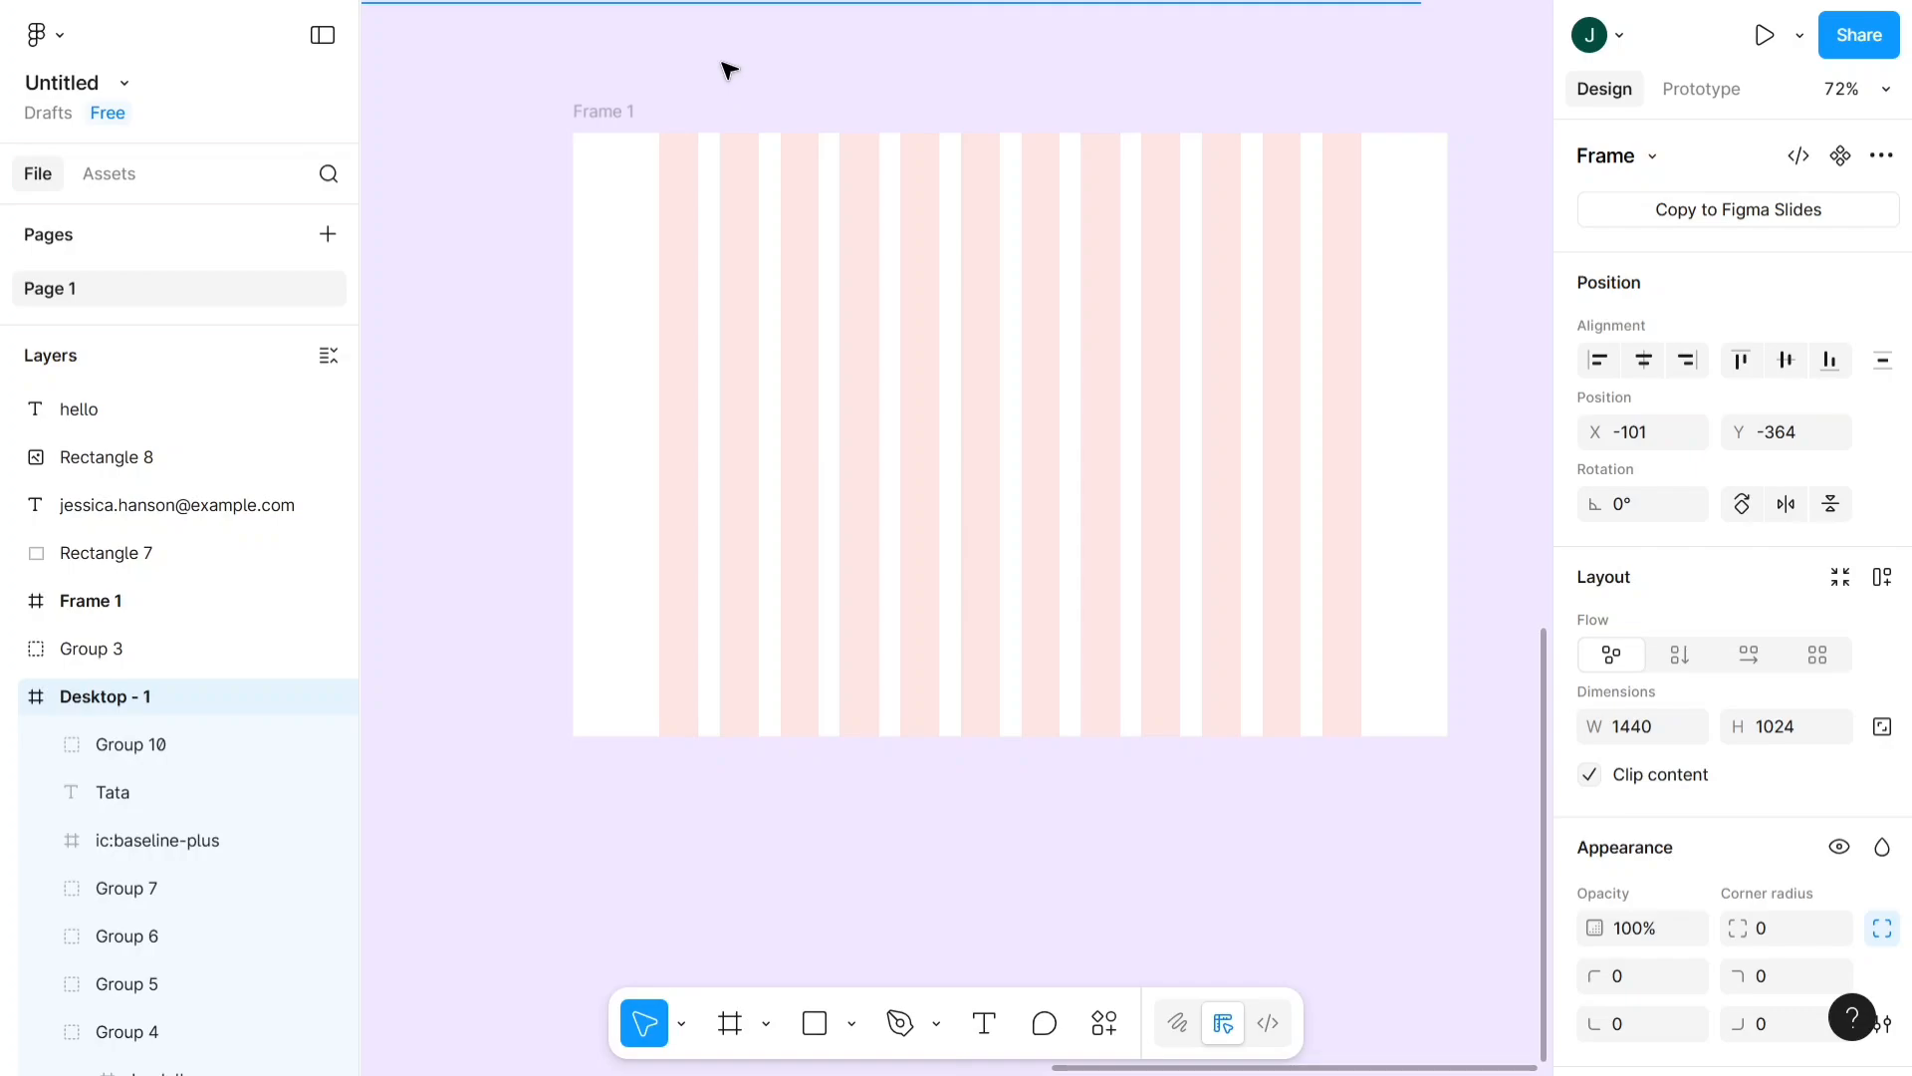
pyautogui.scroll(-2, 730, 68)
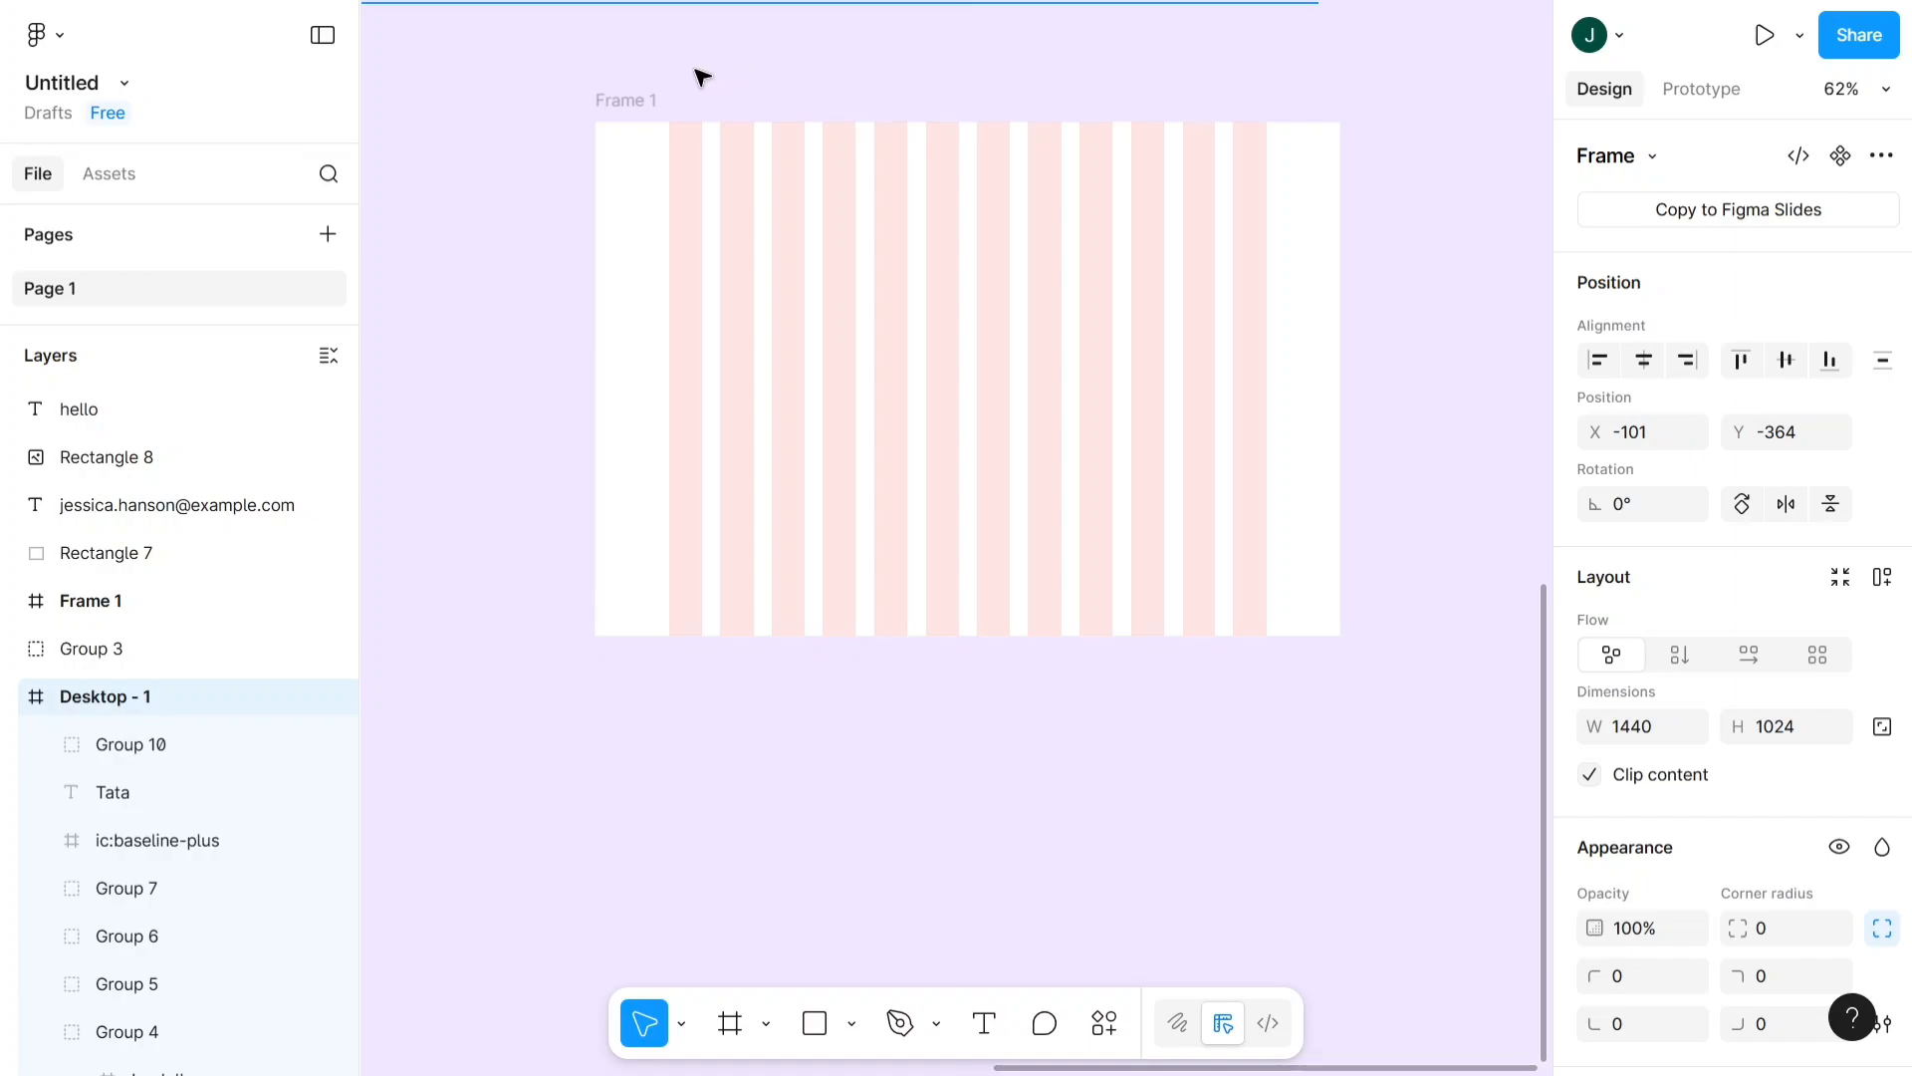
pyautogui.click(622, 93)
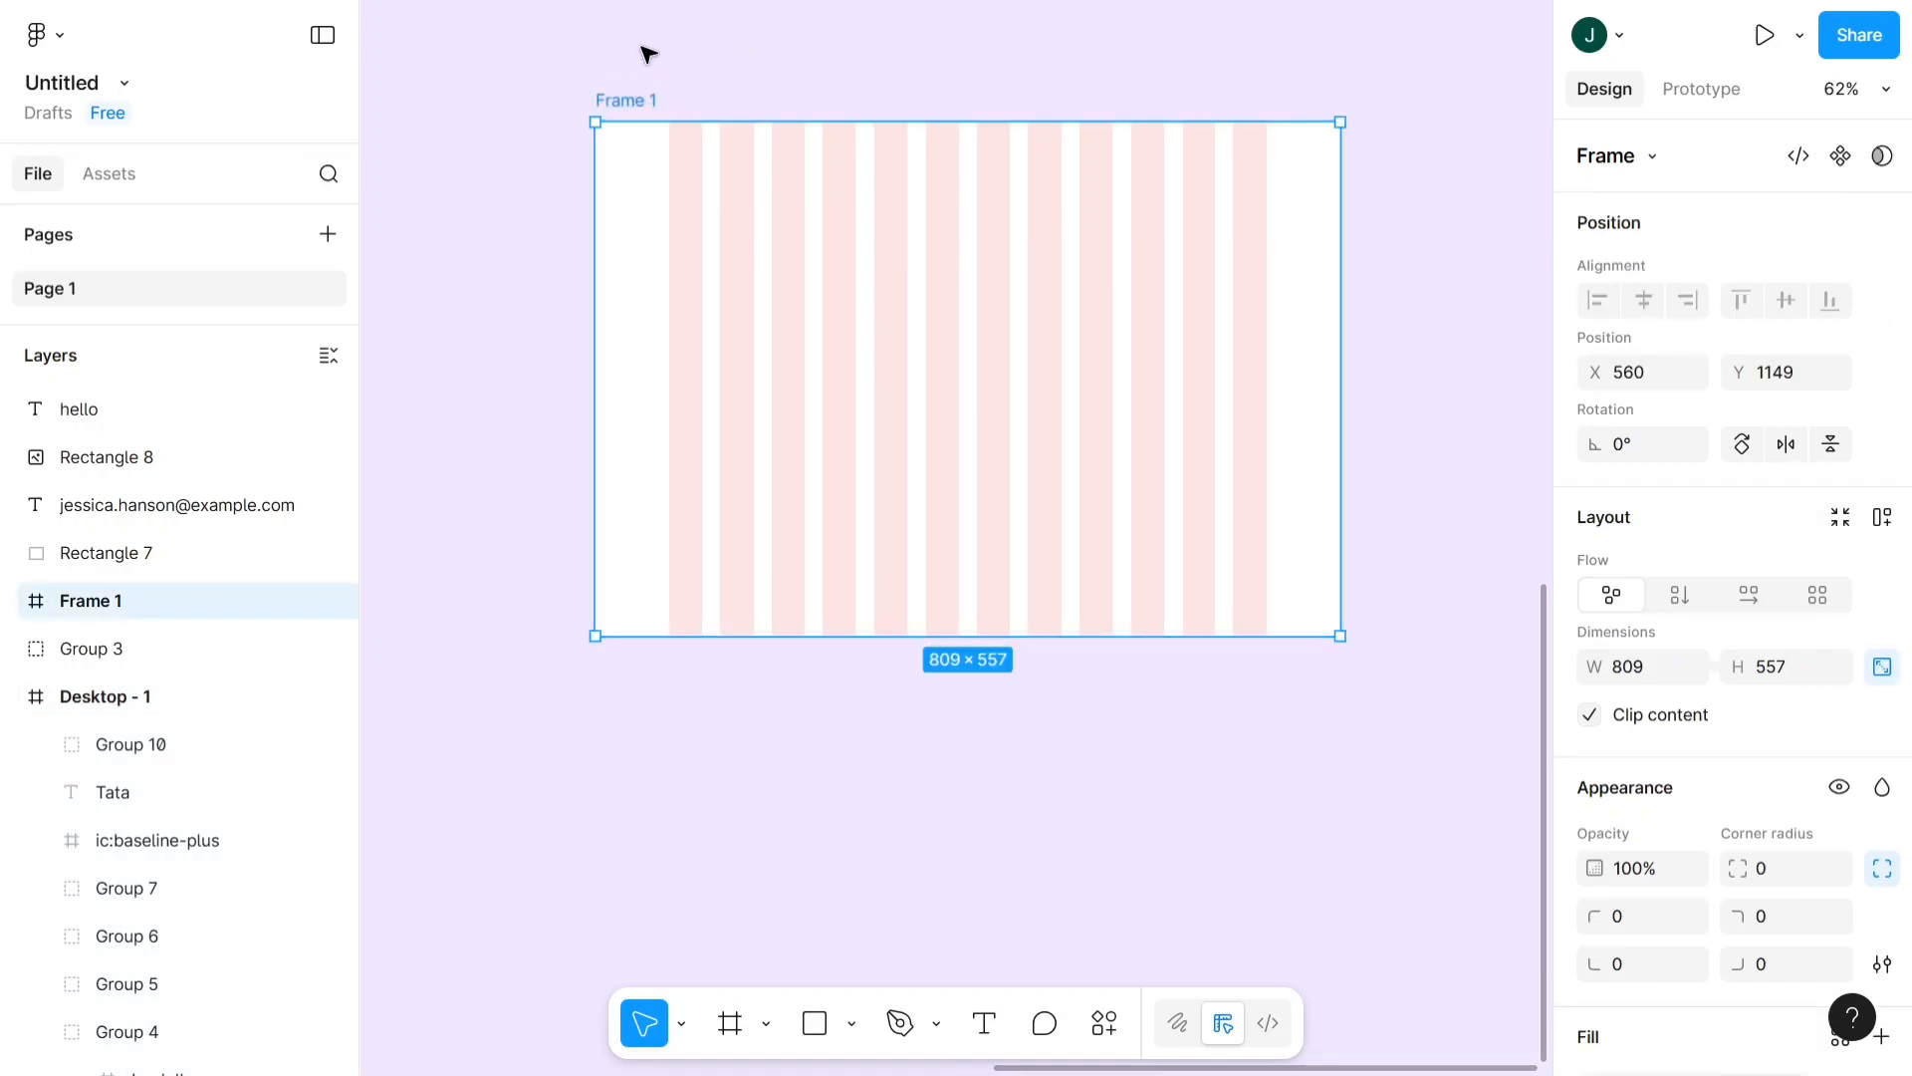
pyautogui.scroll(2, 648, 52)
pyautogui.scroll(-2, 649, 52)
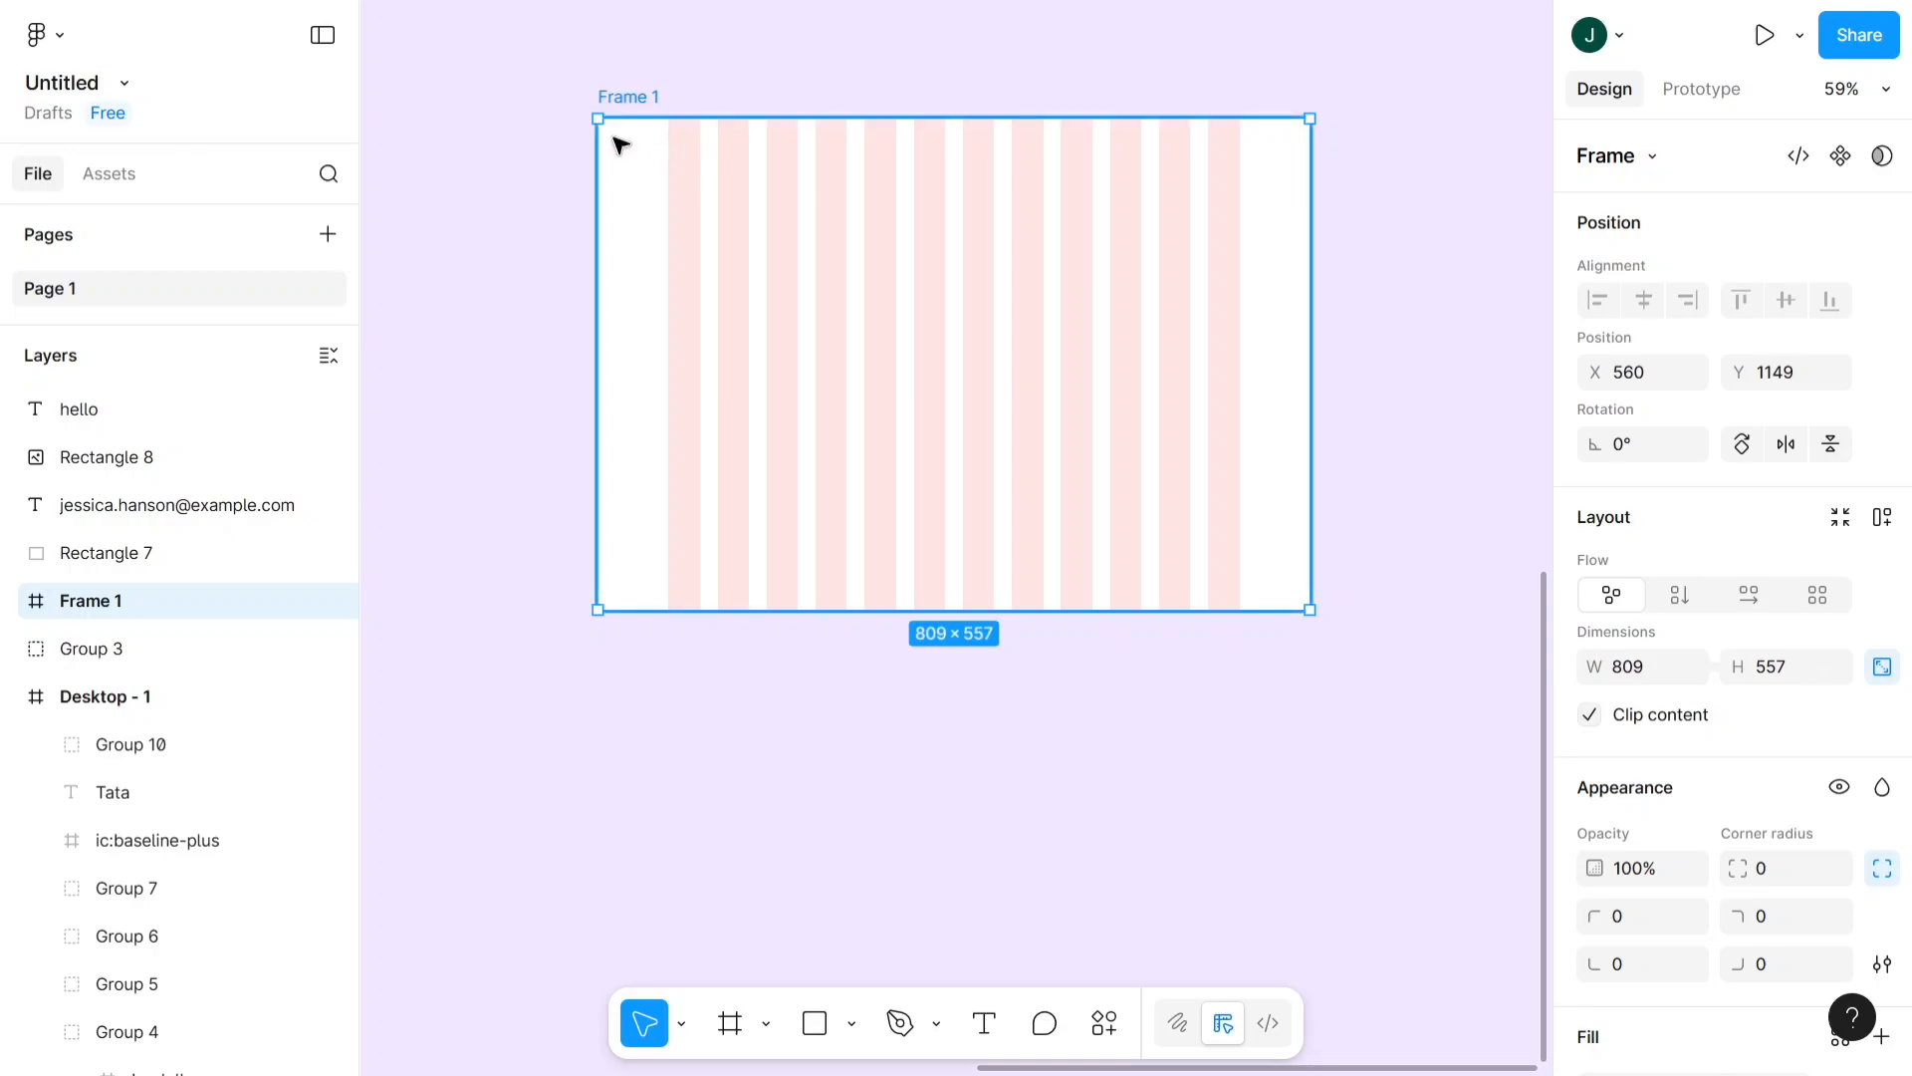
pyautogui.scroll(2, 621, 95)
pyautogui.scroll(-2, 611, 115)
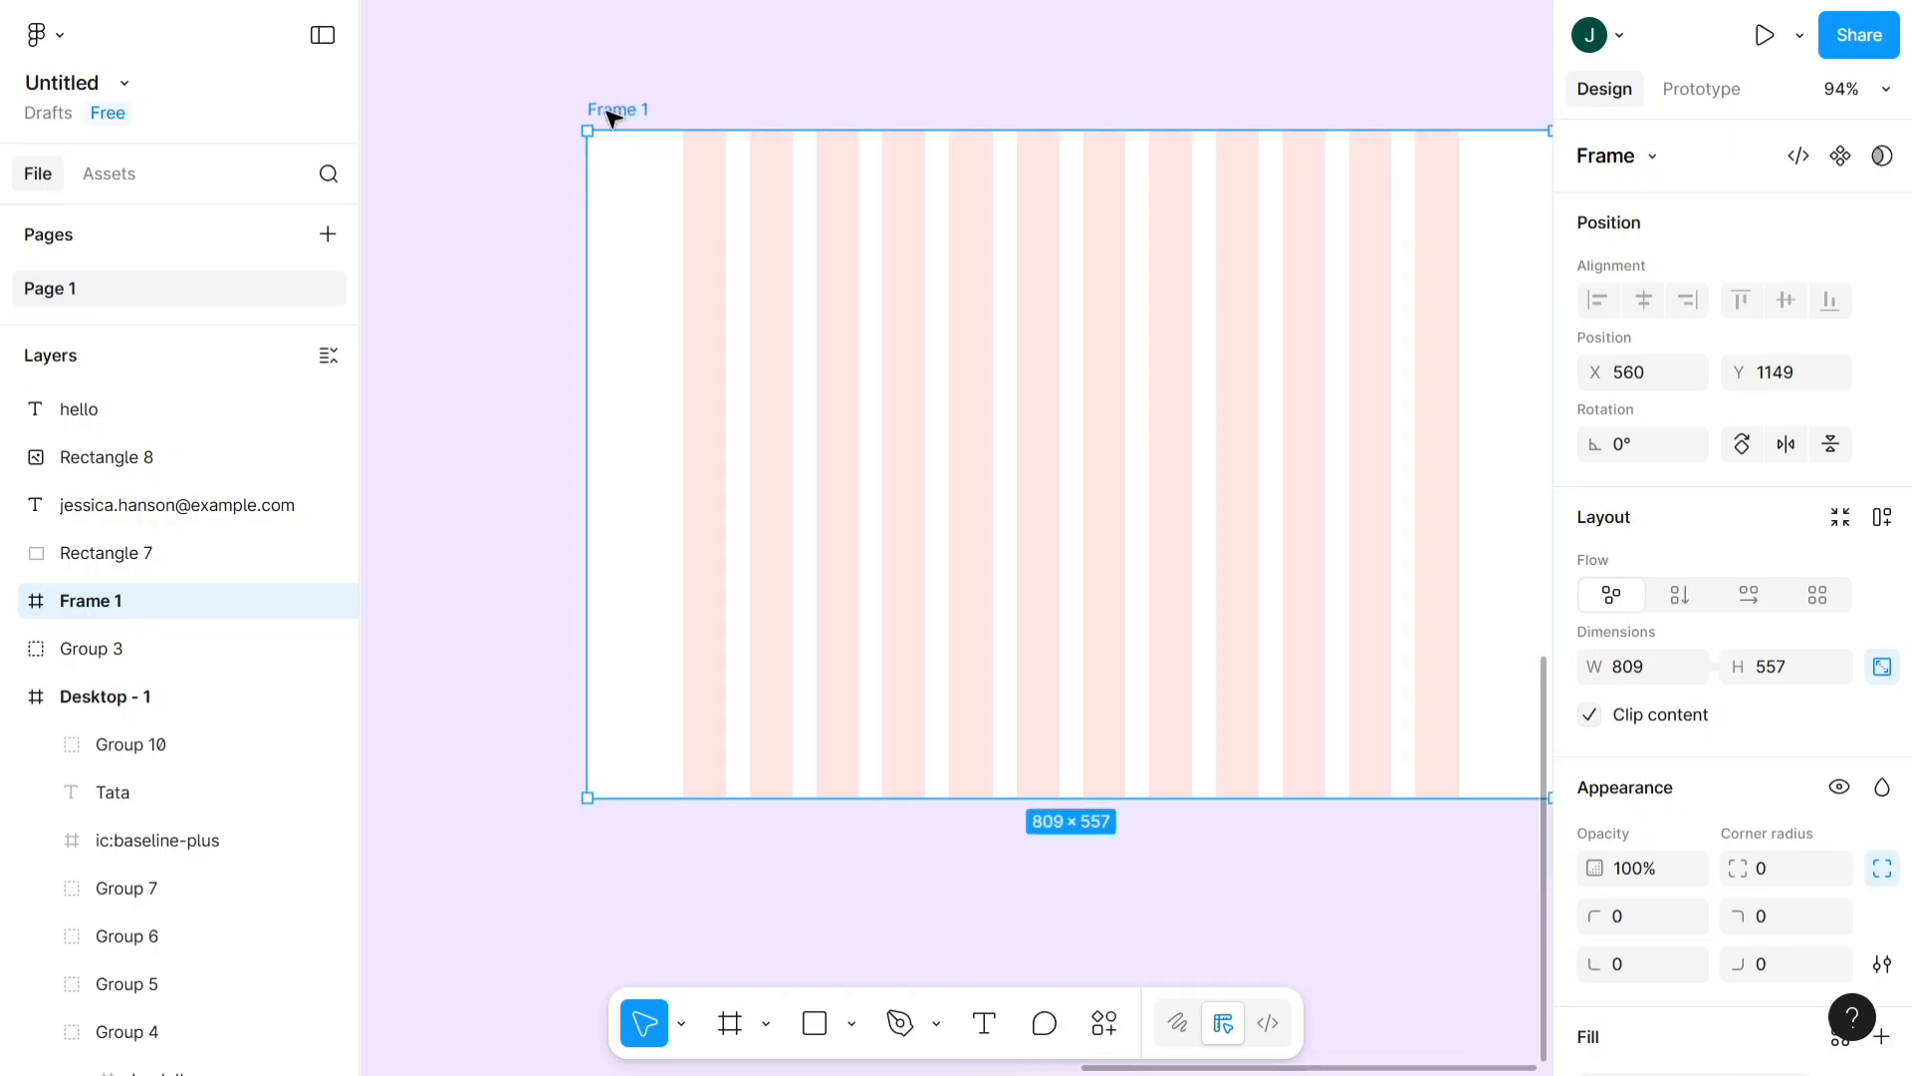
pyautogui.click(737, 72)
pyautogui.scroll(2, 683, 121)
pyautogui.scroll(-2, 675, 159)
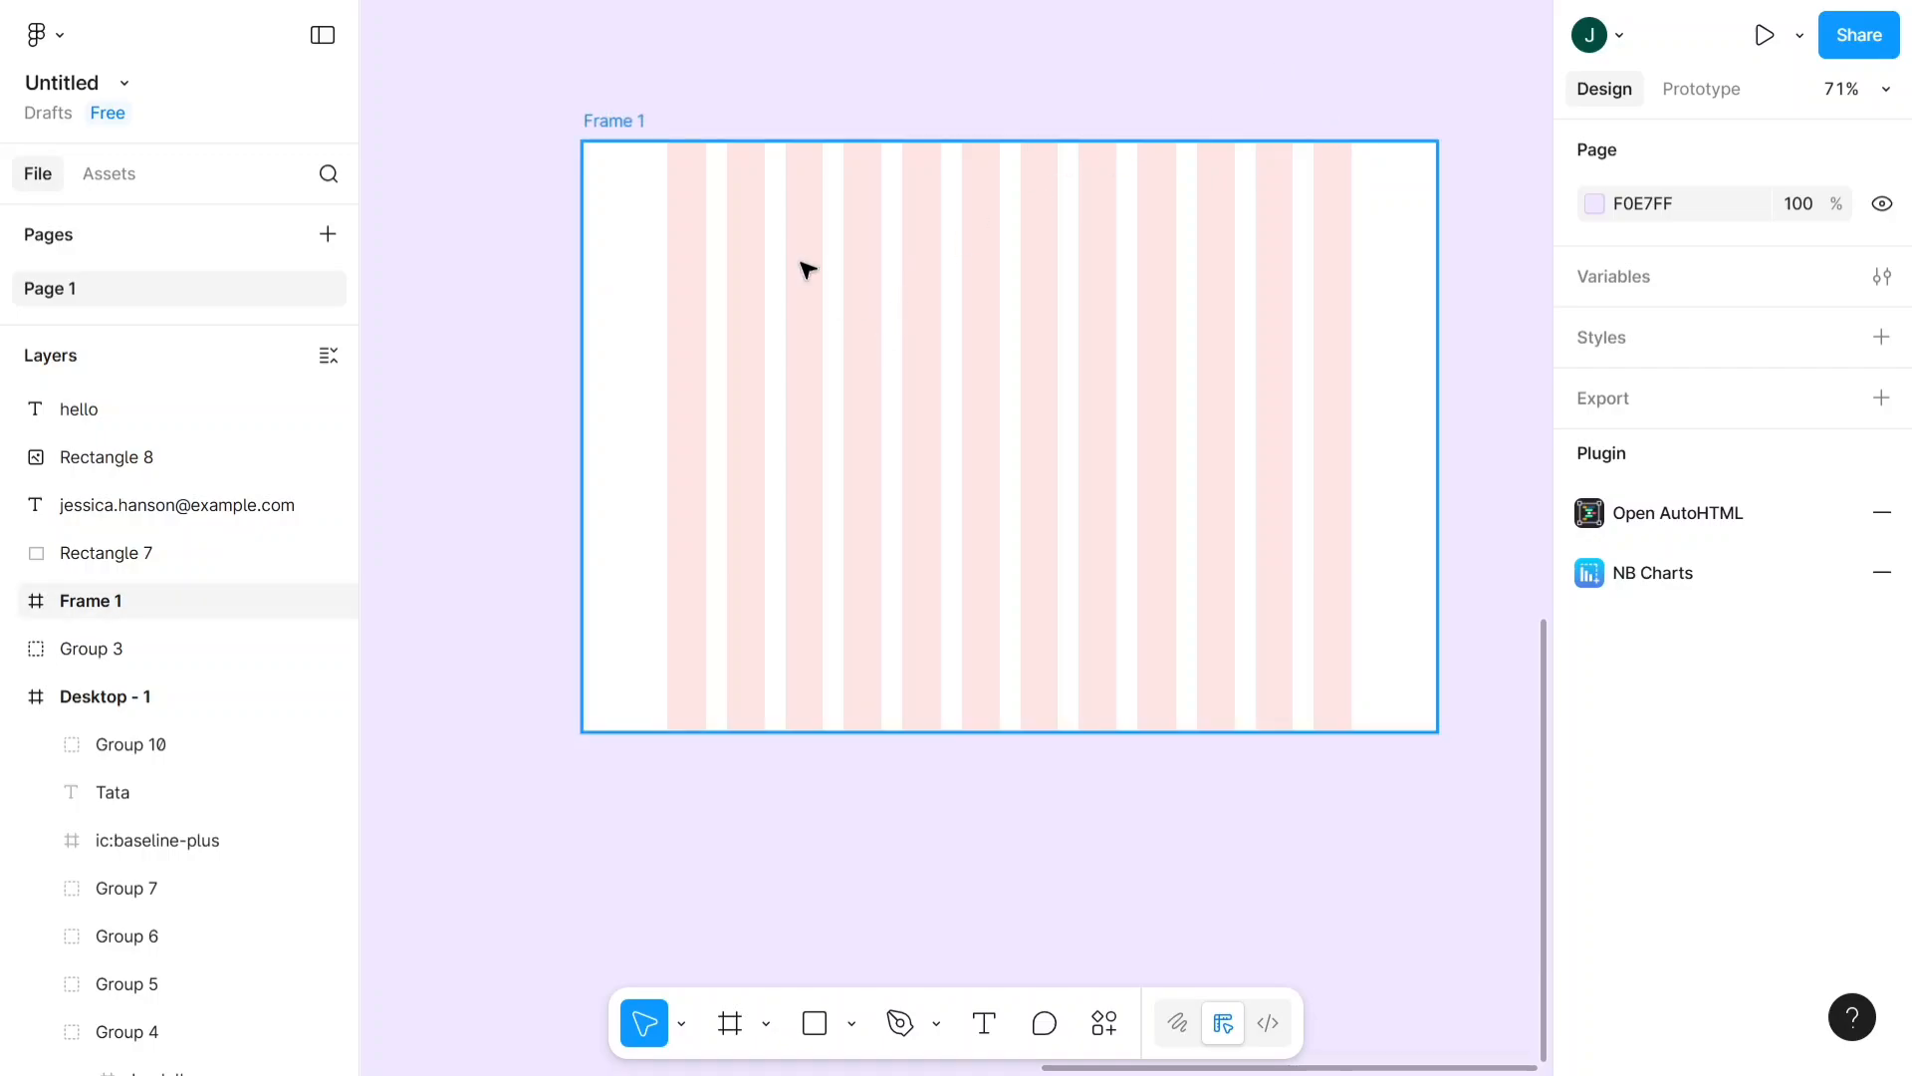
pyautogui.click(596, 142)
pyautogui.scroll(-5, 1862, 563)
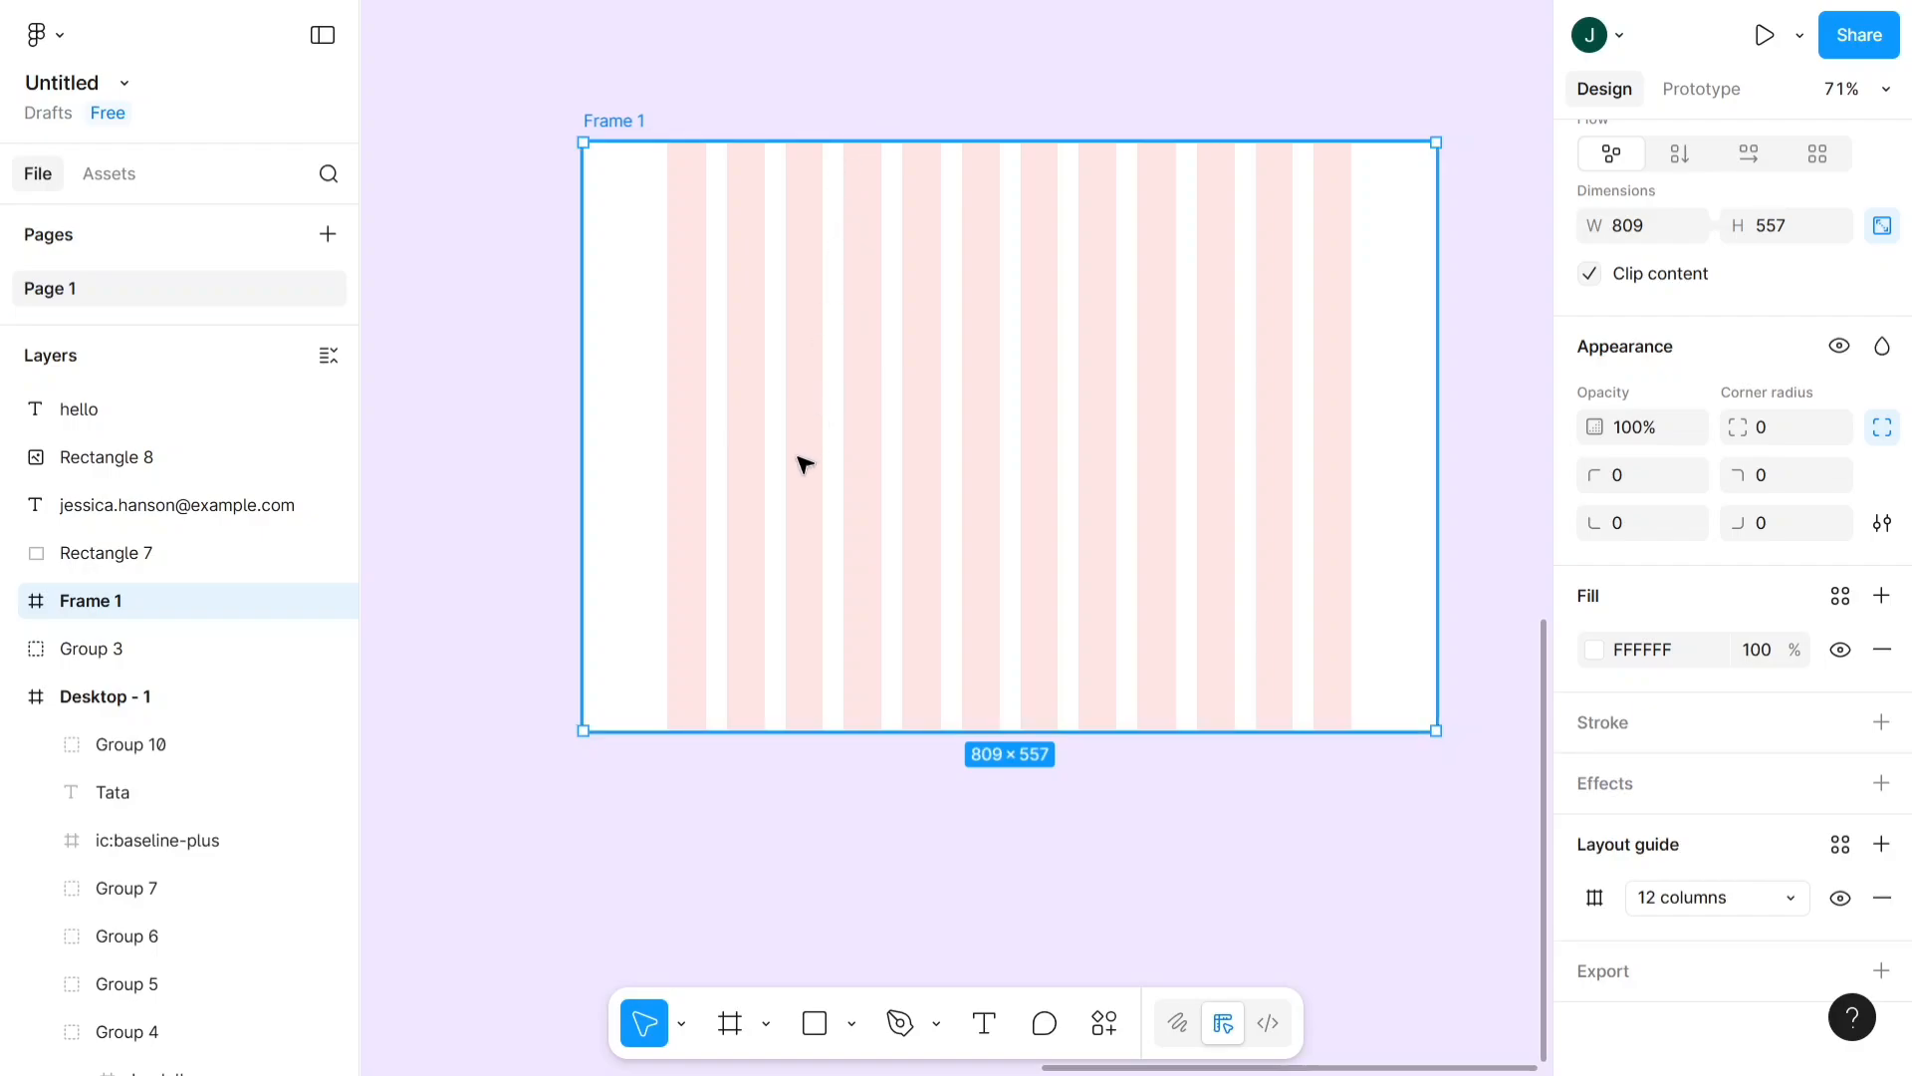
# - Create a new frame from the Desktop preset (1440 × 1024) in the empty canvas area below Frame 1
pyautogui.keyDown('ctrl'); pyautogui.scroll(-5, 702, 630); pyautogui.keyUp('ctrl')
pyautogui.scroll(-5, 697, 633)
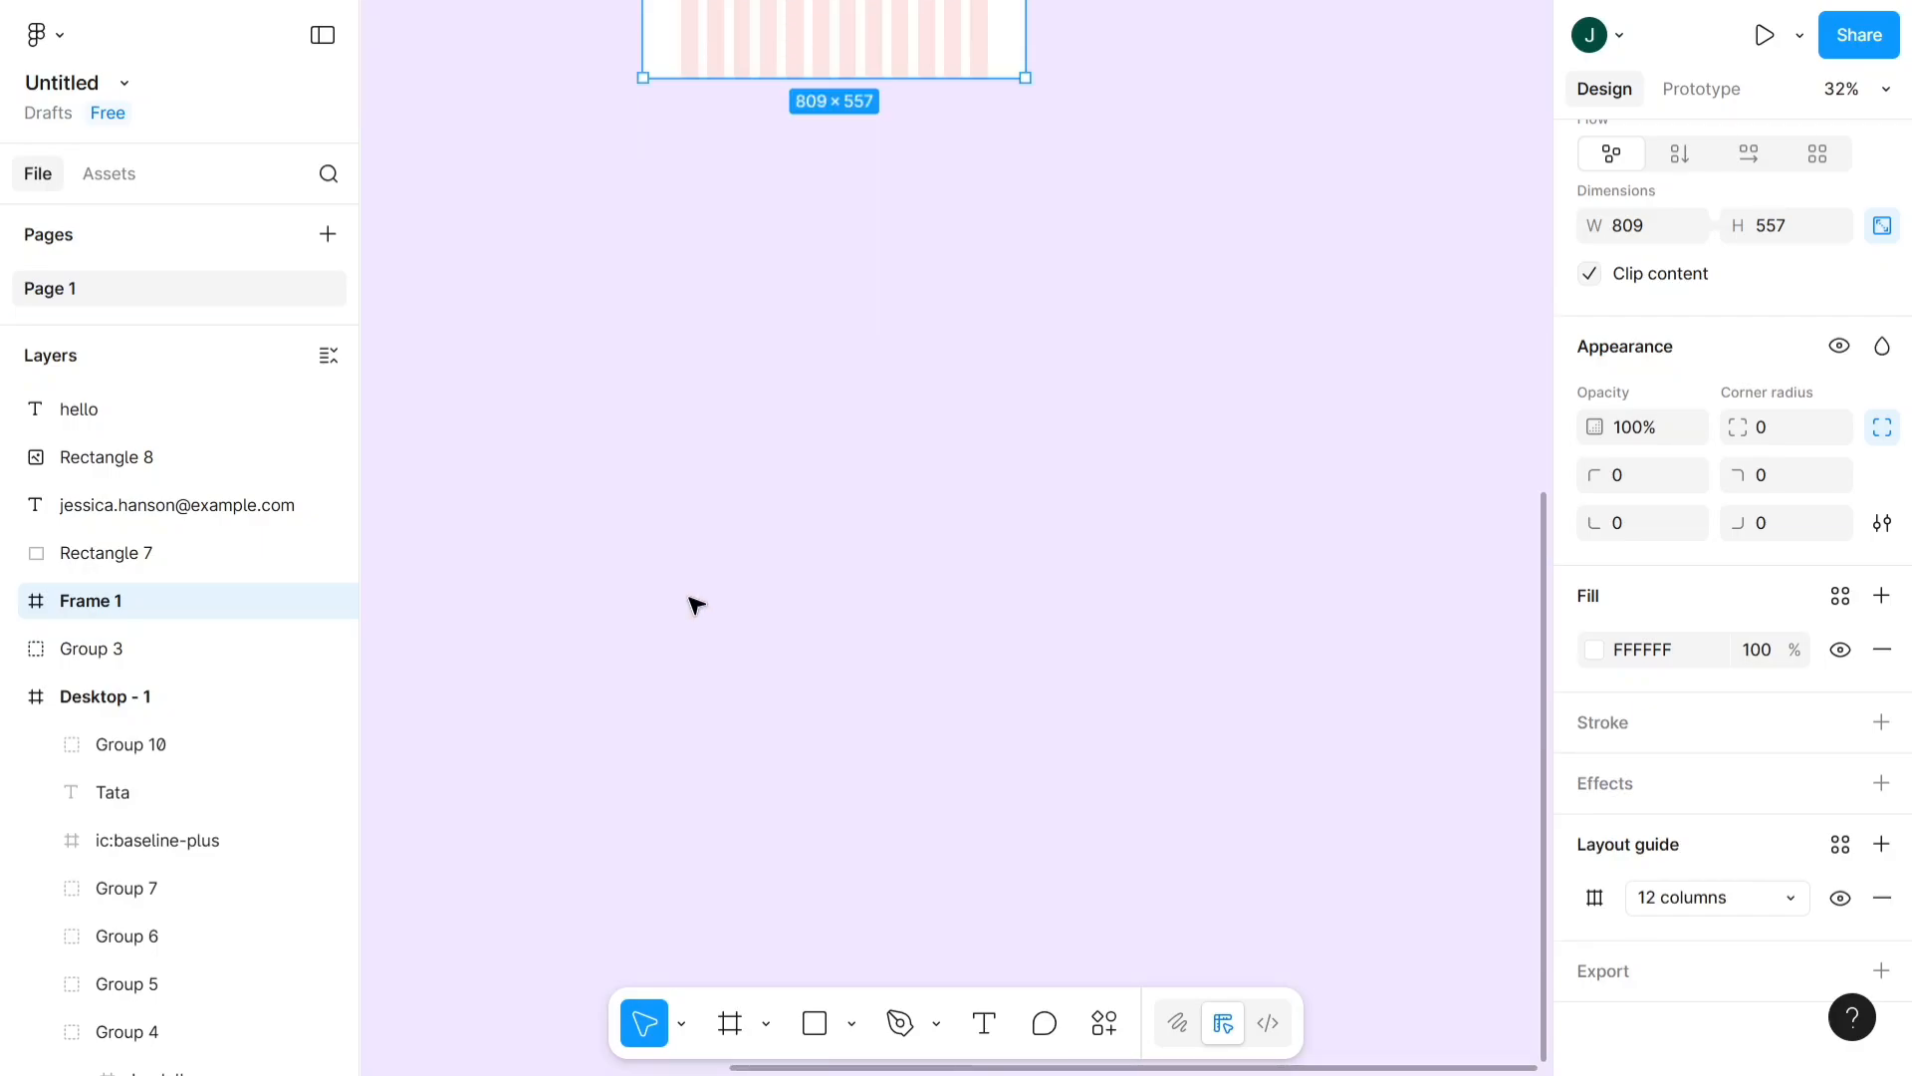
pyautogui.click(697, 607)
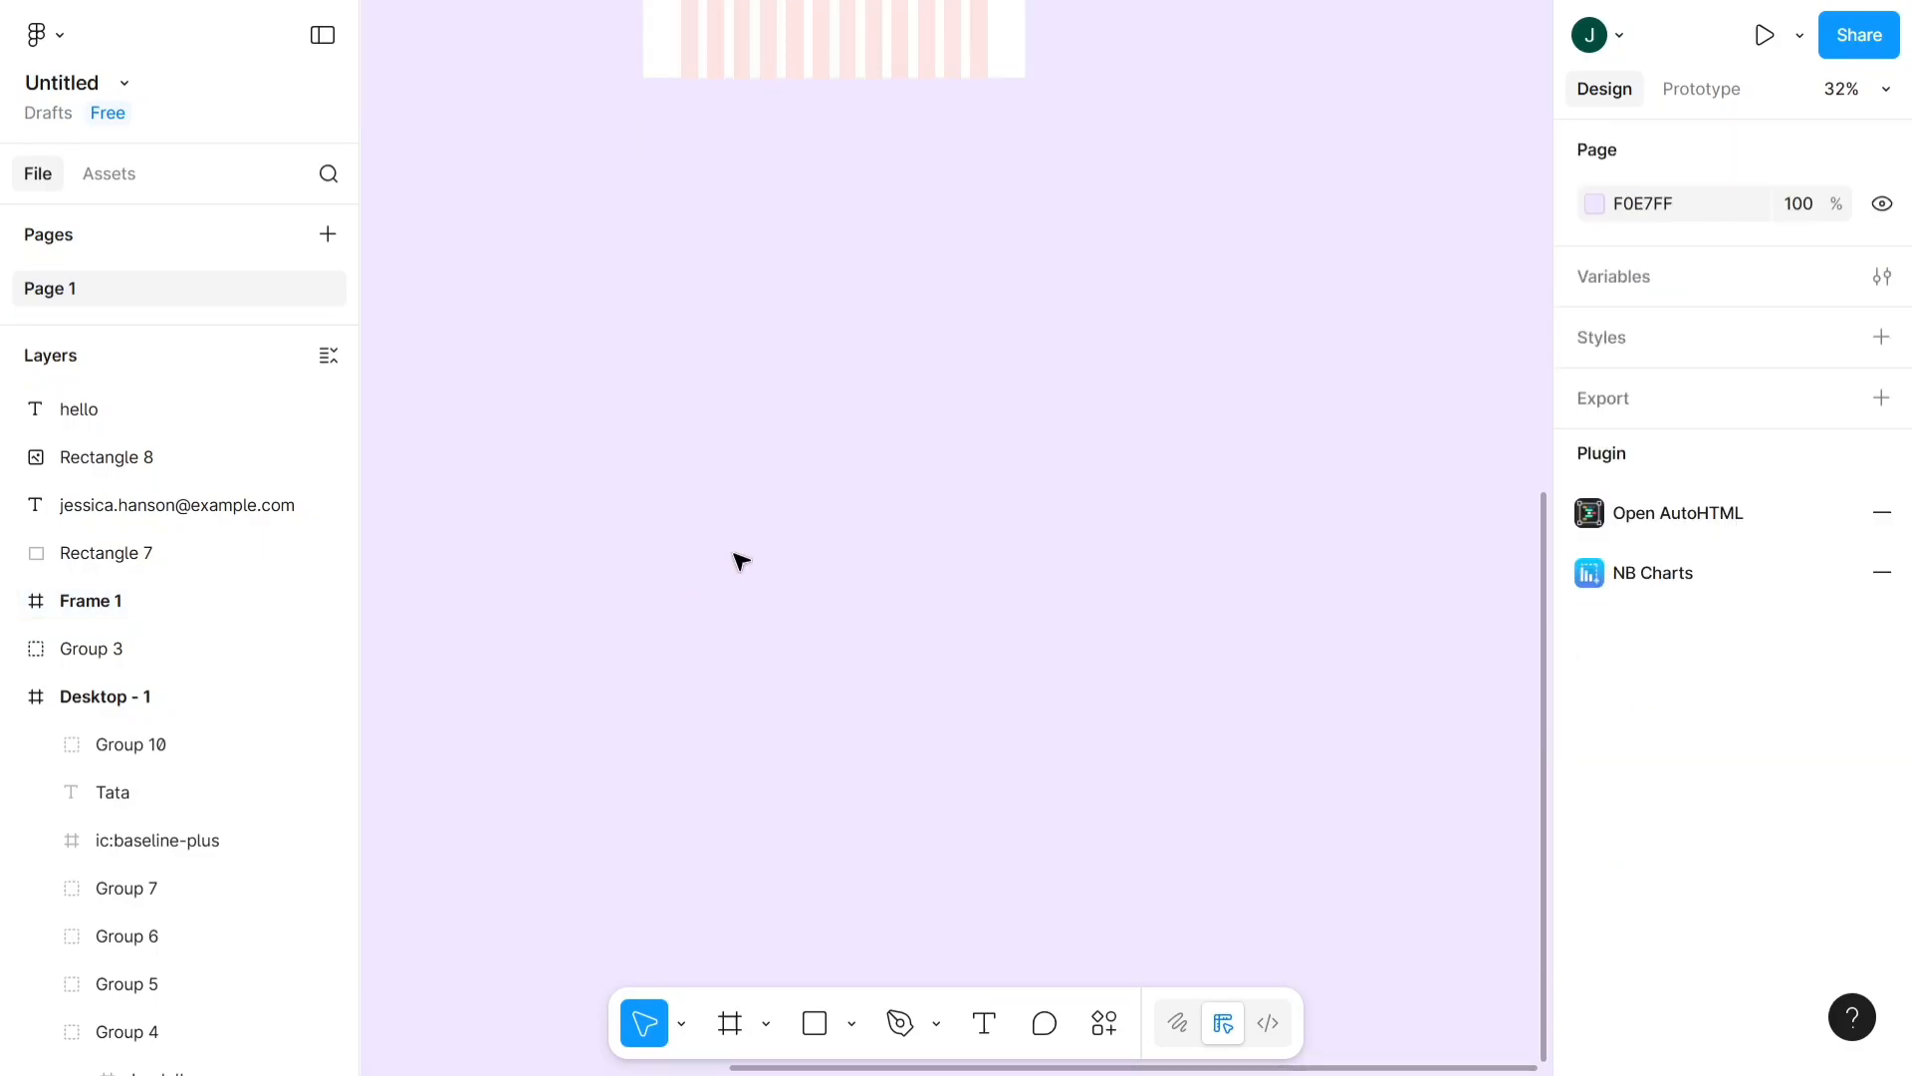
pyautogui.click(732, 1021)
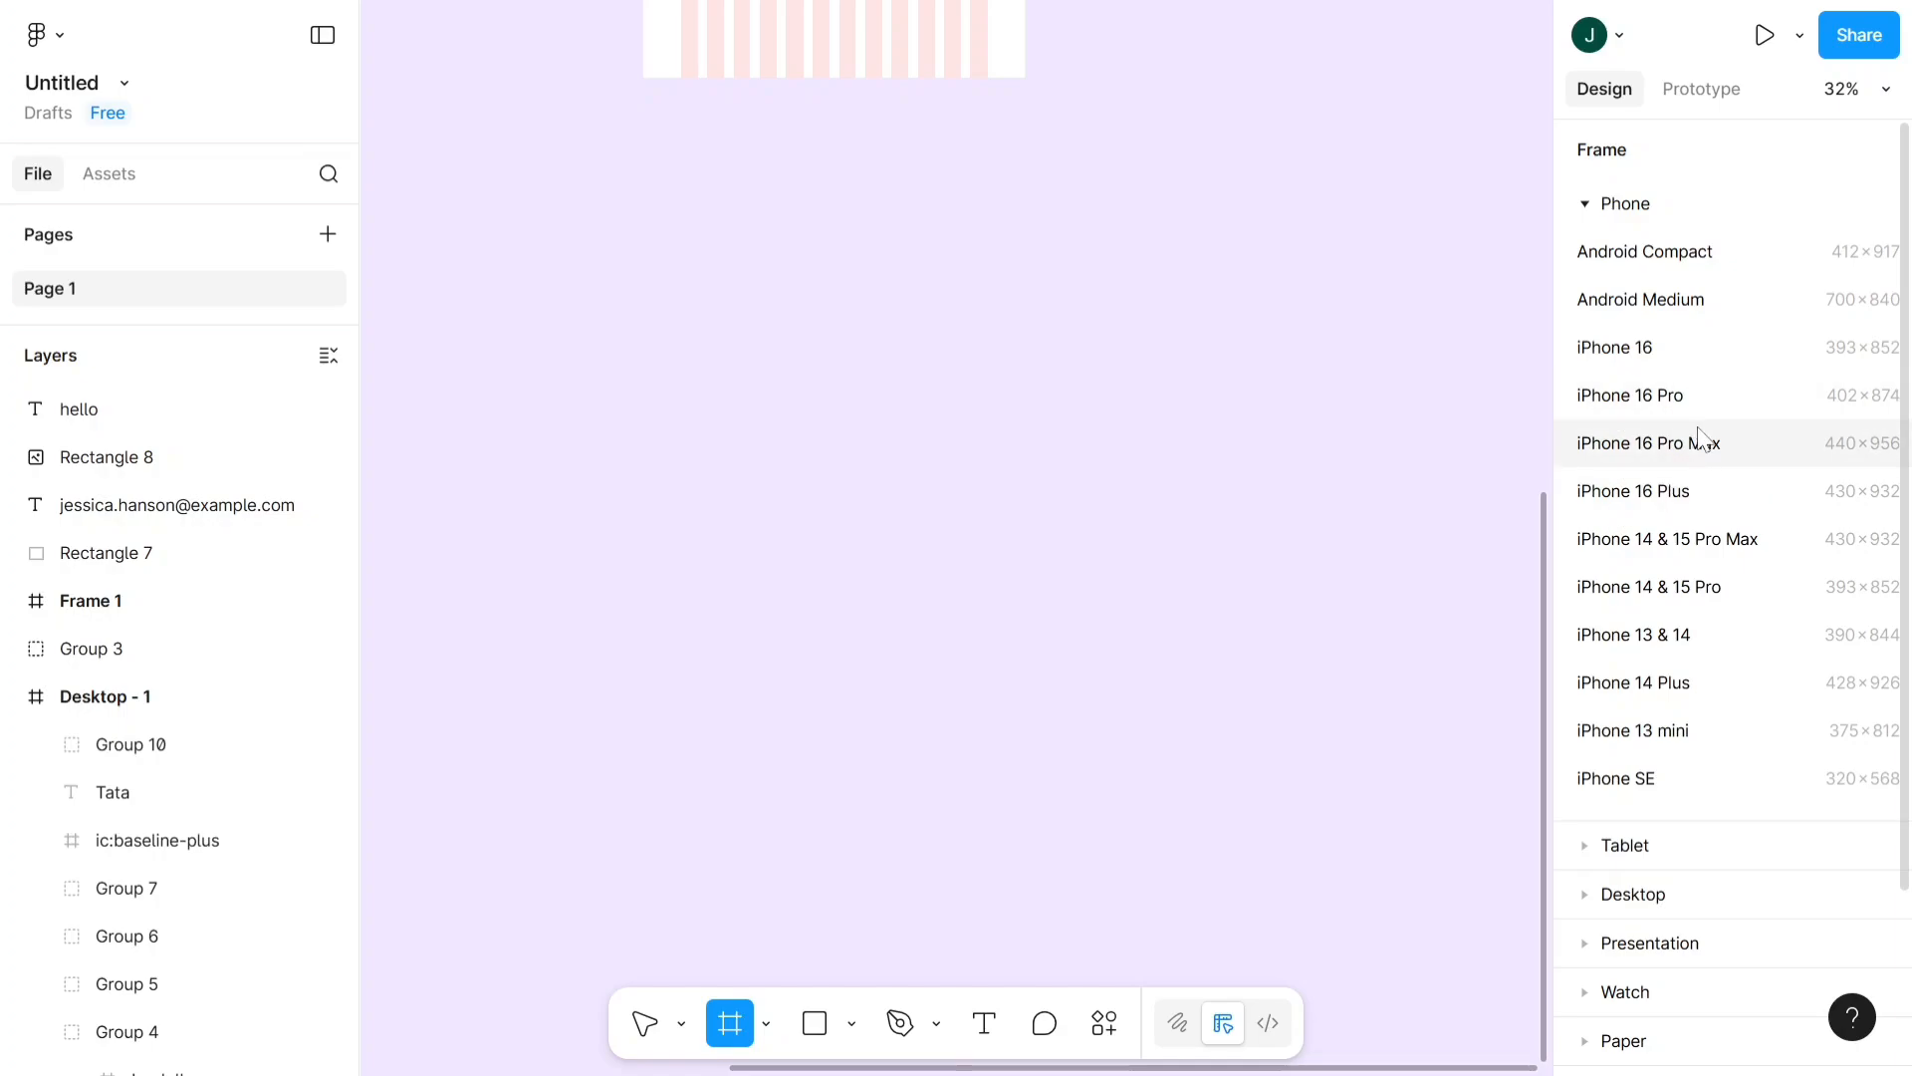
pyautogui.scroll(-3, 1699, 448)
pyautogui.click(1671, 757)
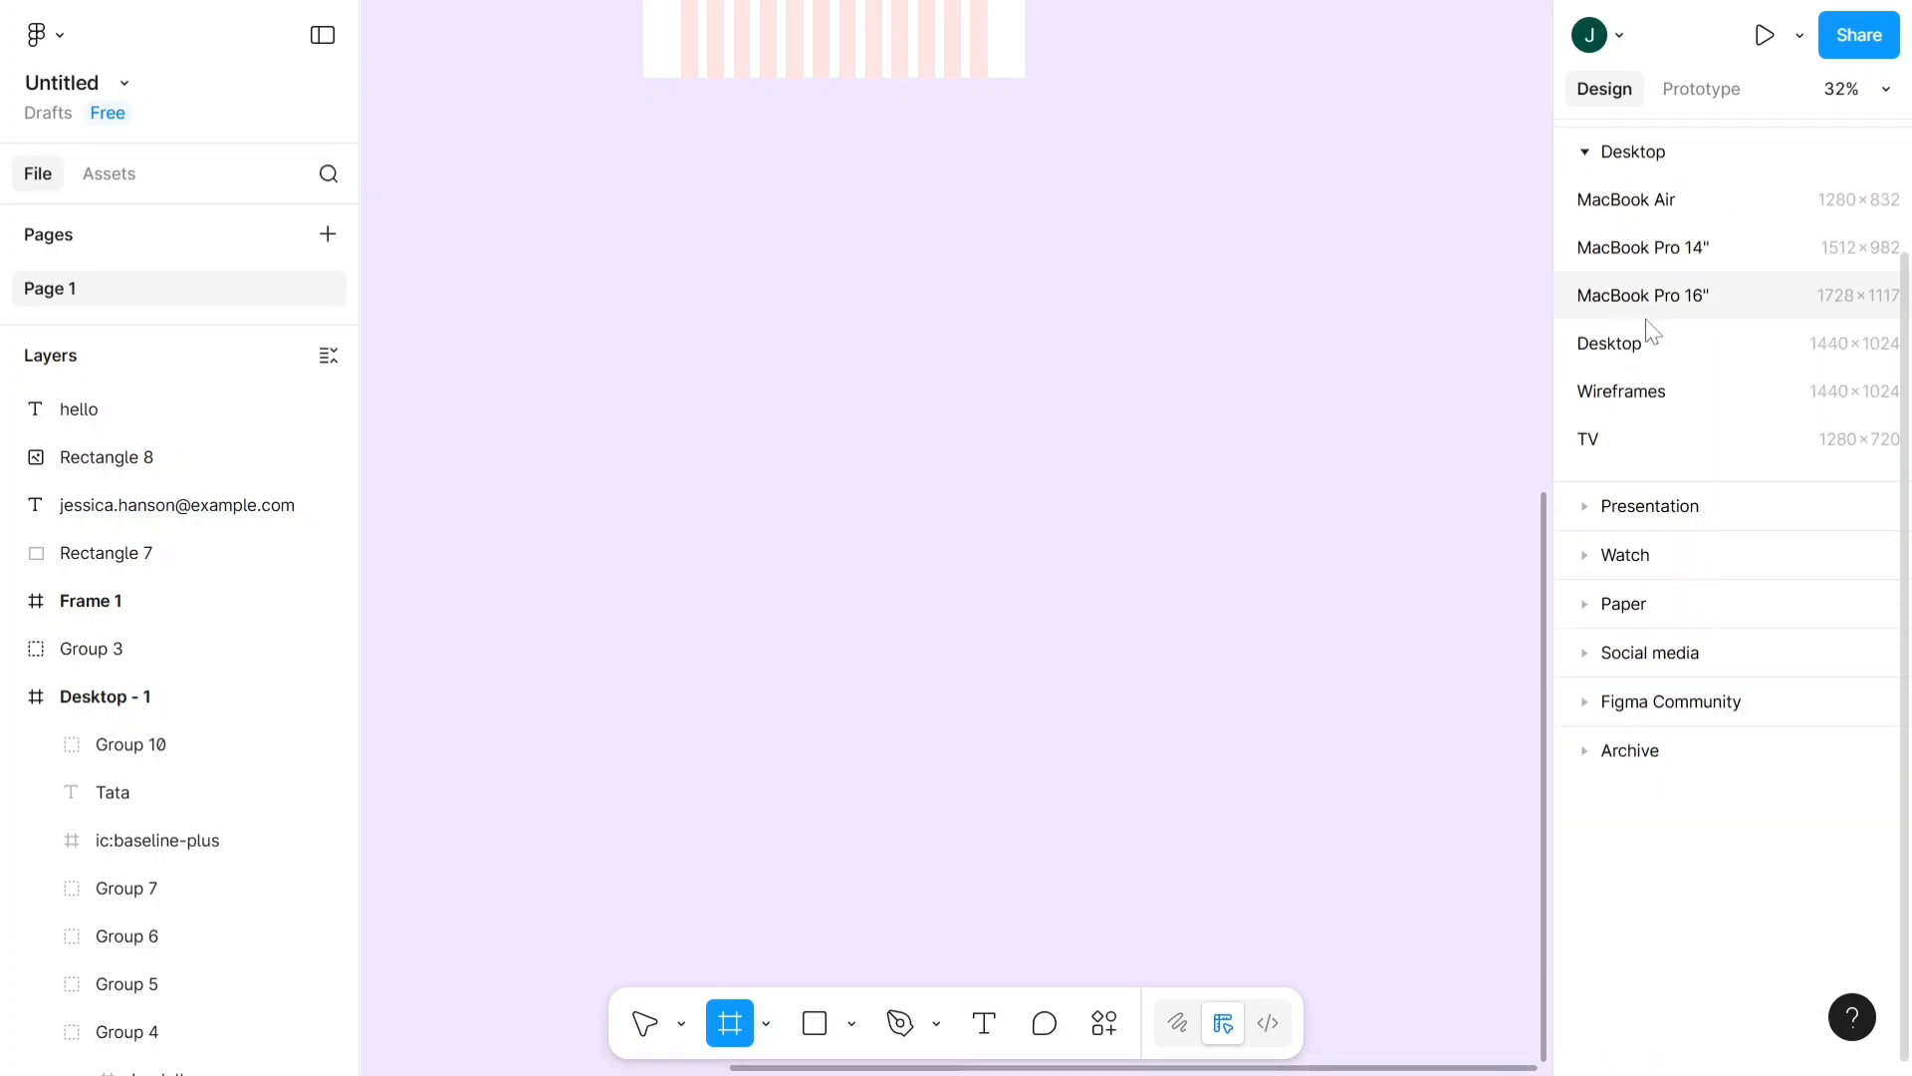
pyautogui.scroll(2, 1647, 319)
pyautogui.click(1676, 490)
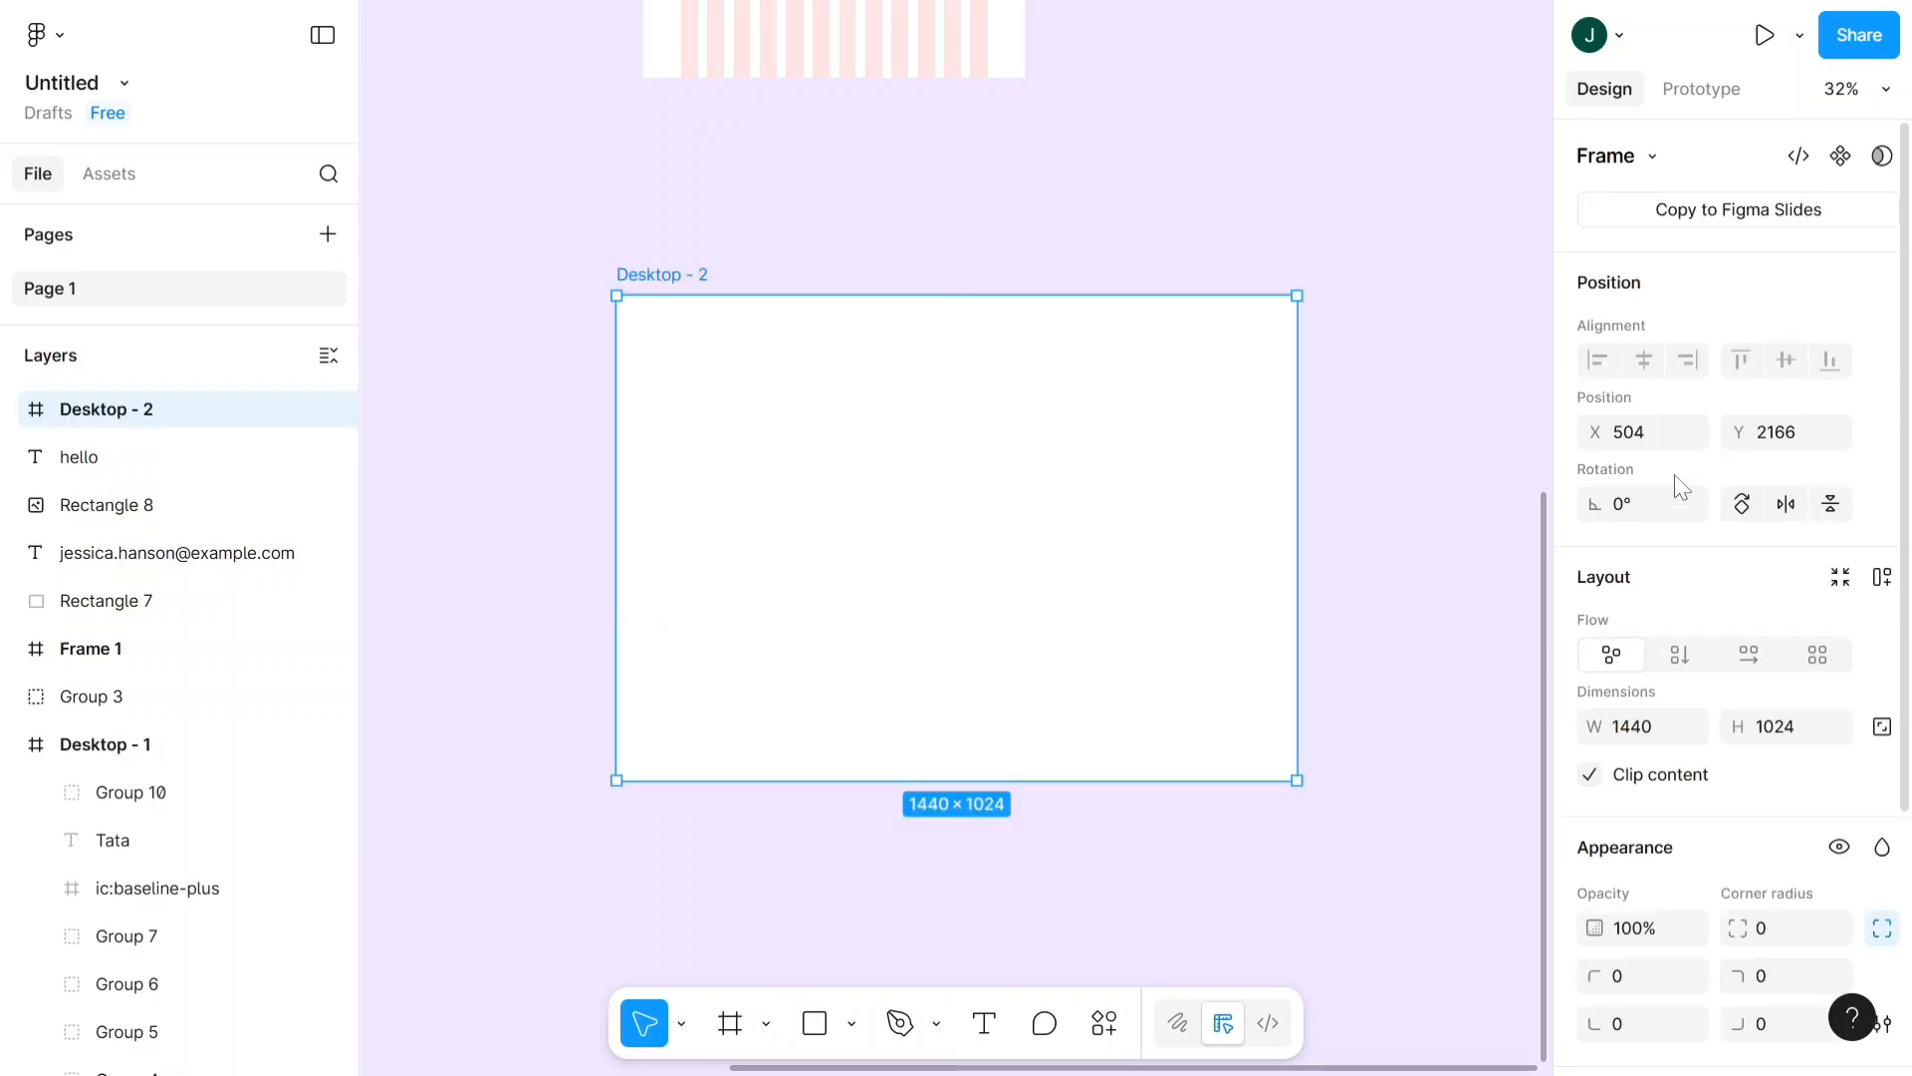
# - Add a grid layout guide with size 12 to the Desktop - 2 frame and move its settings dialog higher
pyautogui.scroll(-3, 1599, 658)
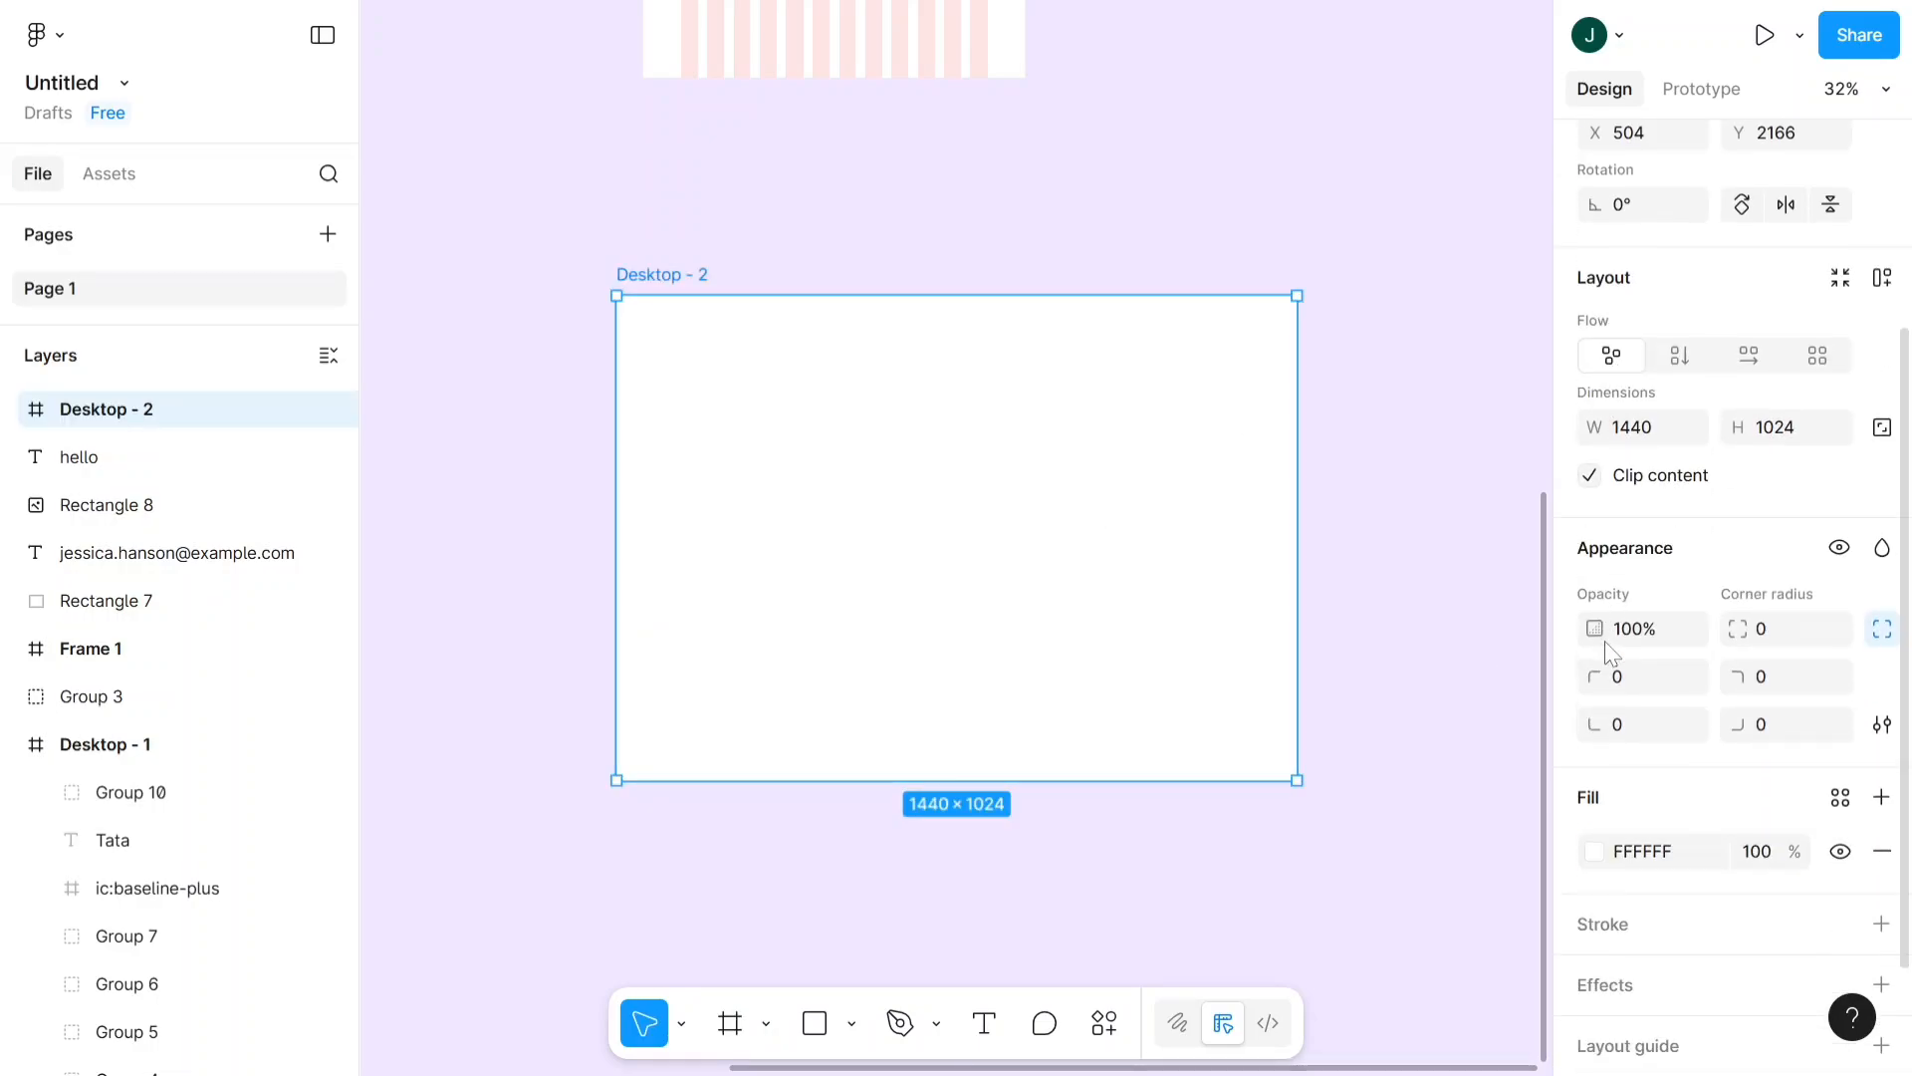
pyautogui.scroll(-1, 1655, 535)
pyautogui.scroll(3, 1724, 348)
pyautogui.scroll(-3, 1792, 498)
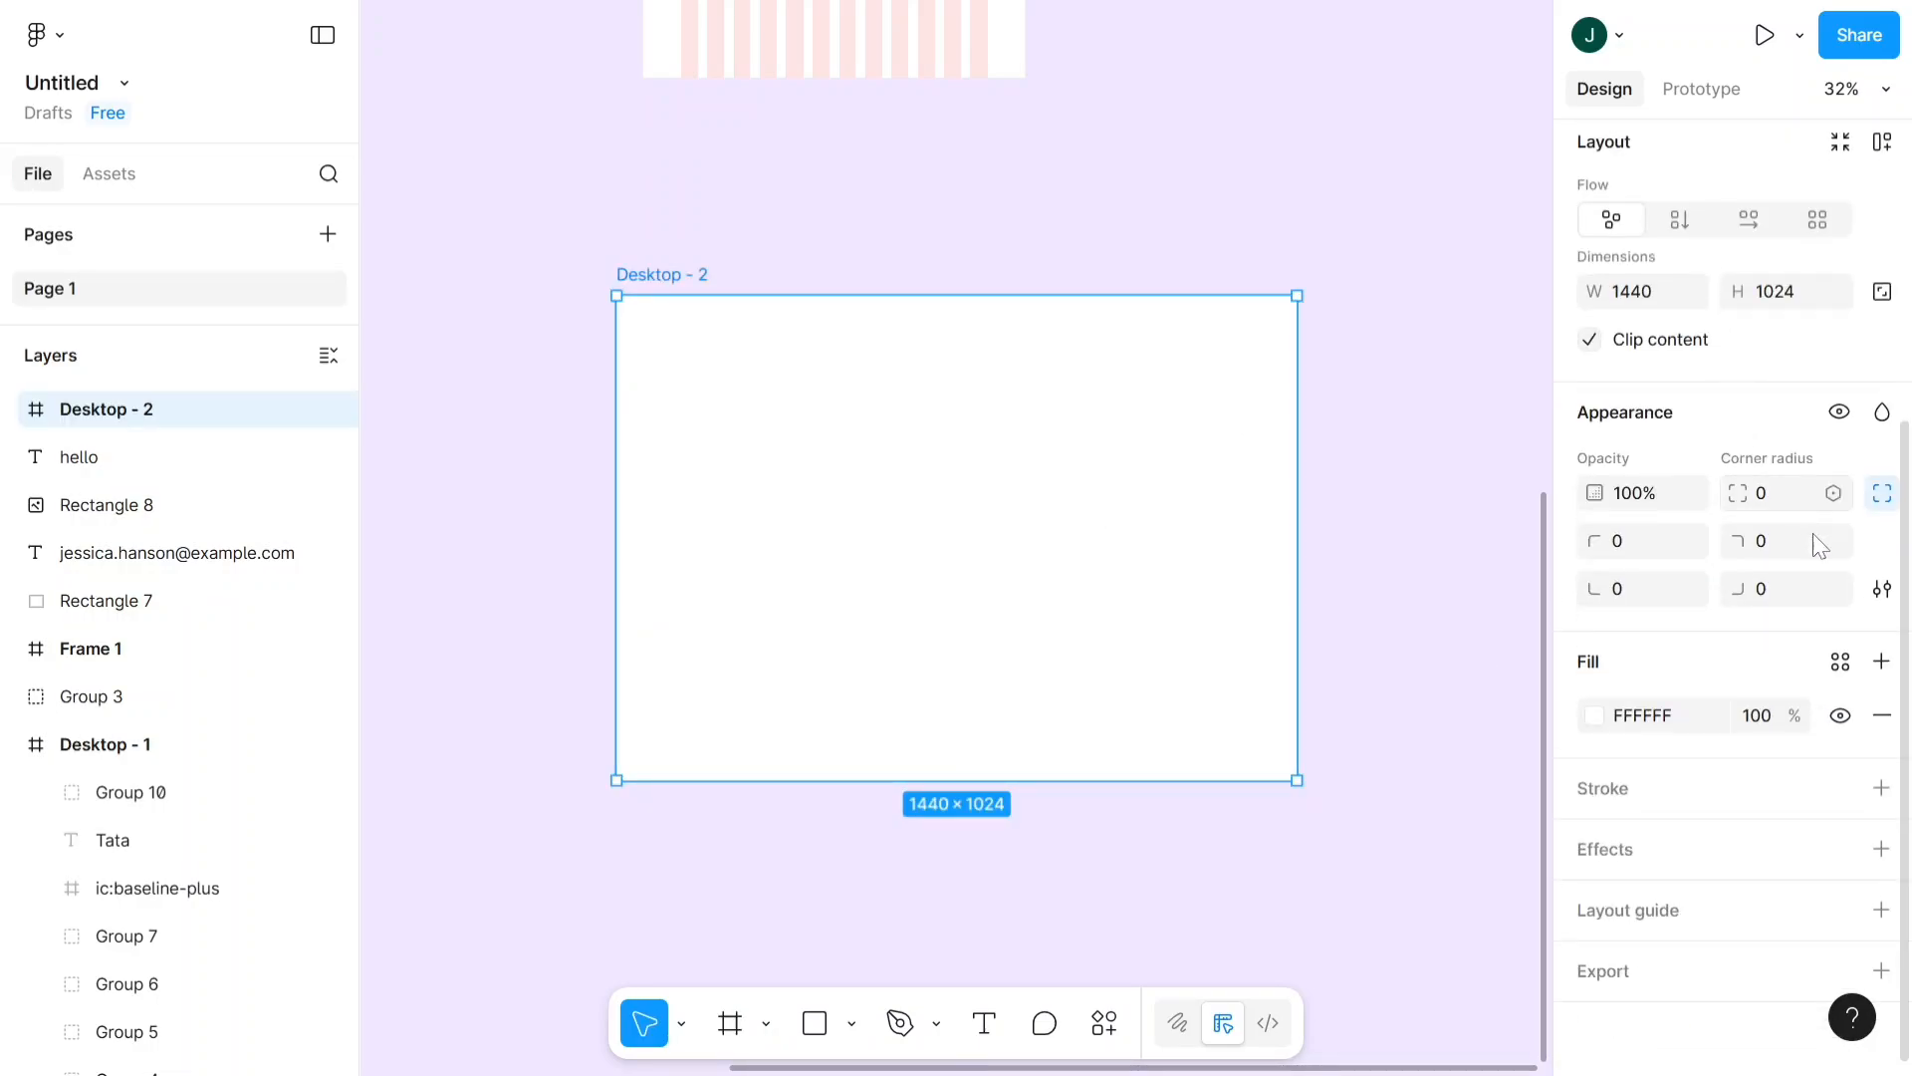
pyautogui.click(1880, 909)
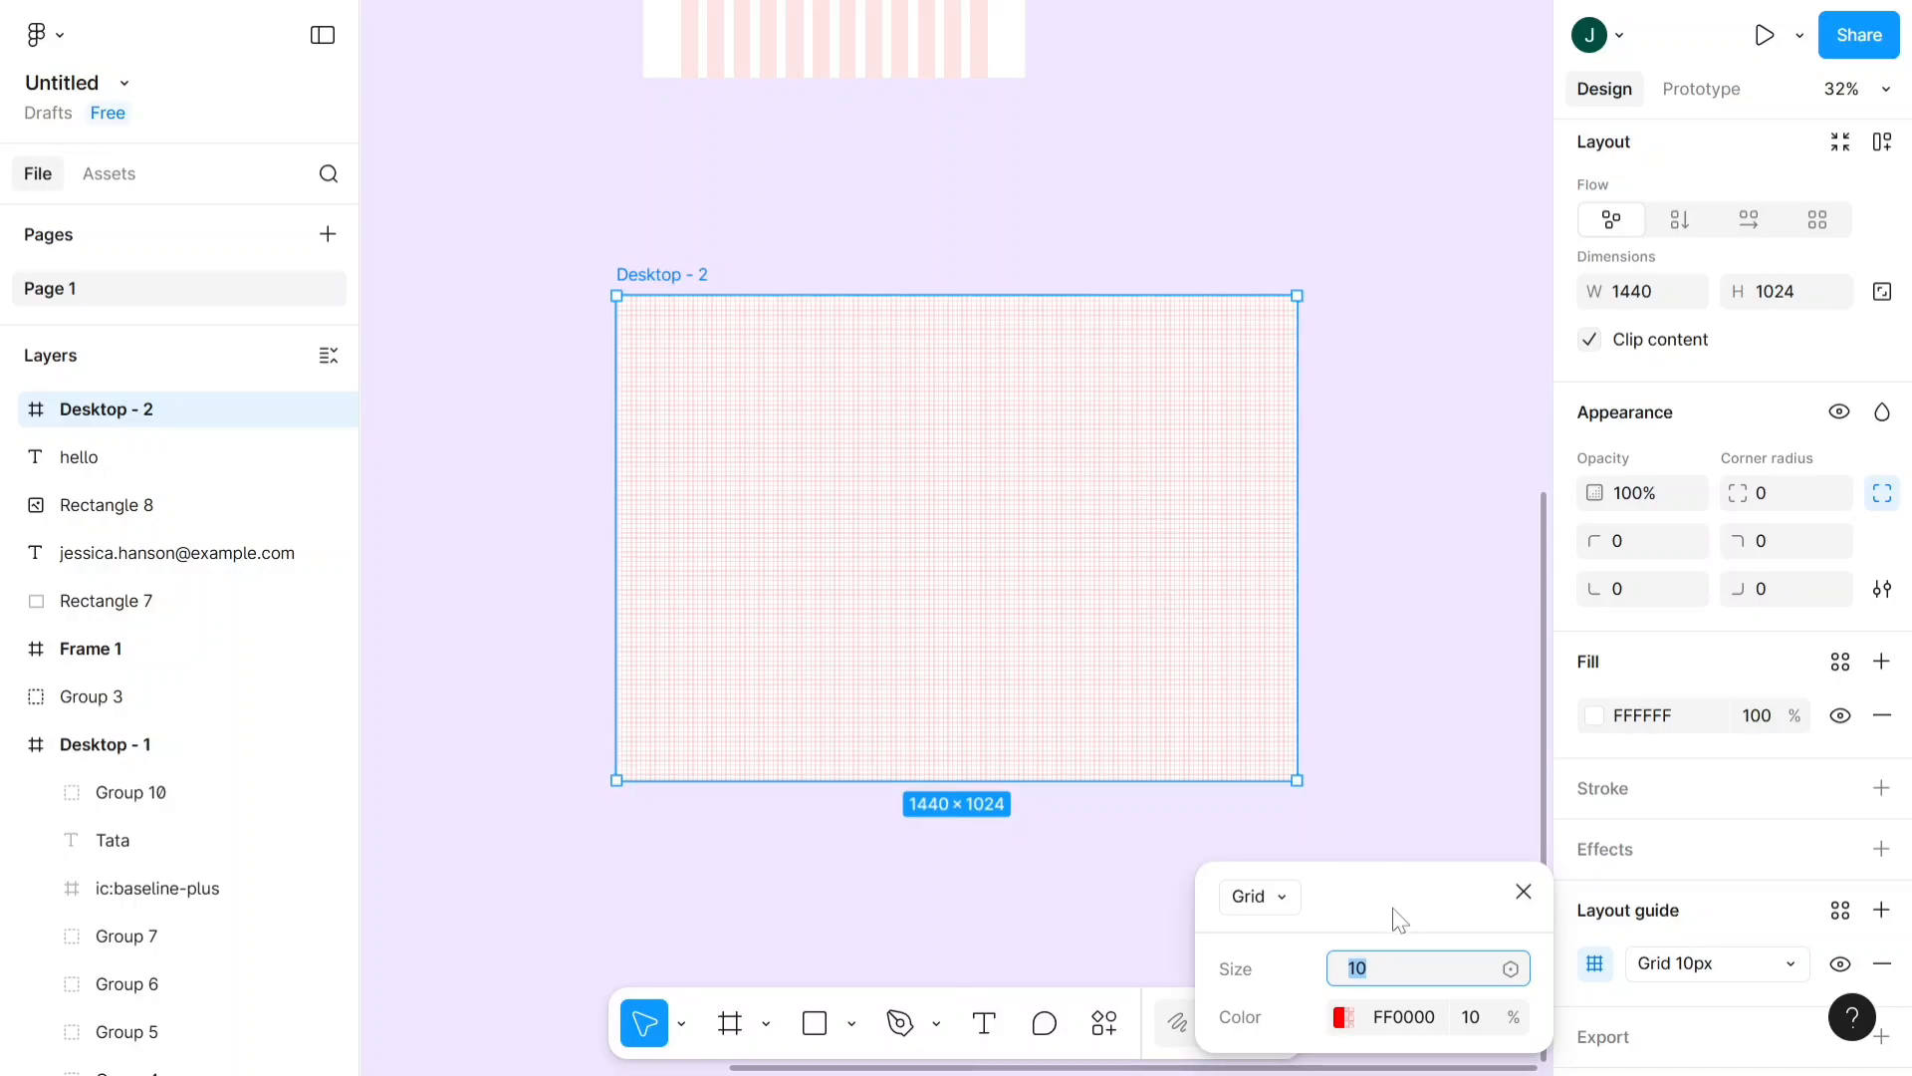
pyautogui.write('1')
pyautogui.press('Return')
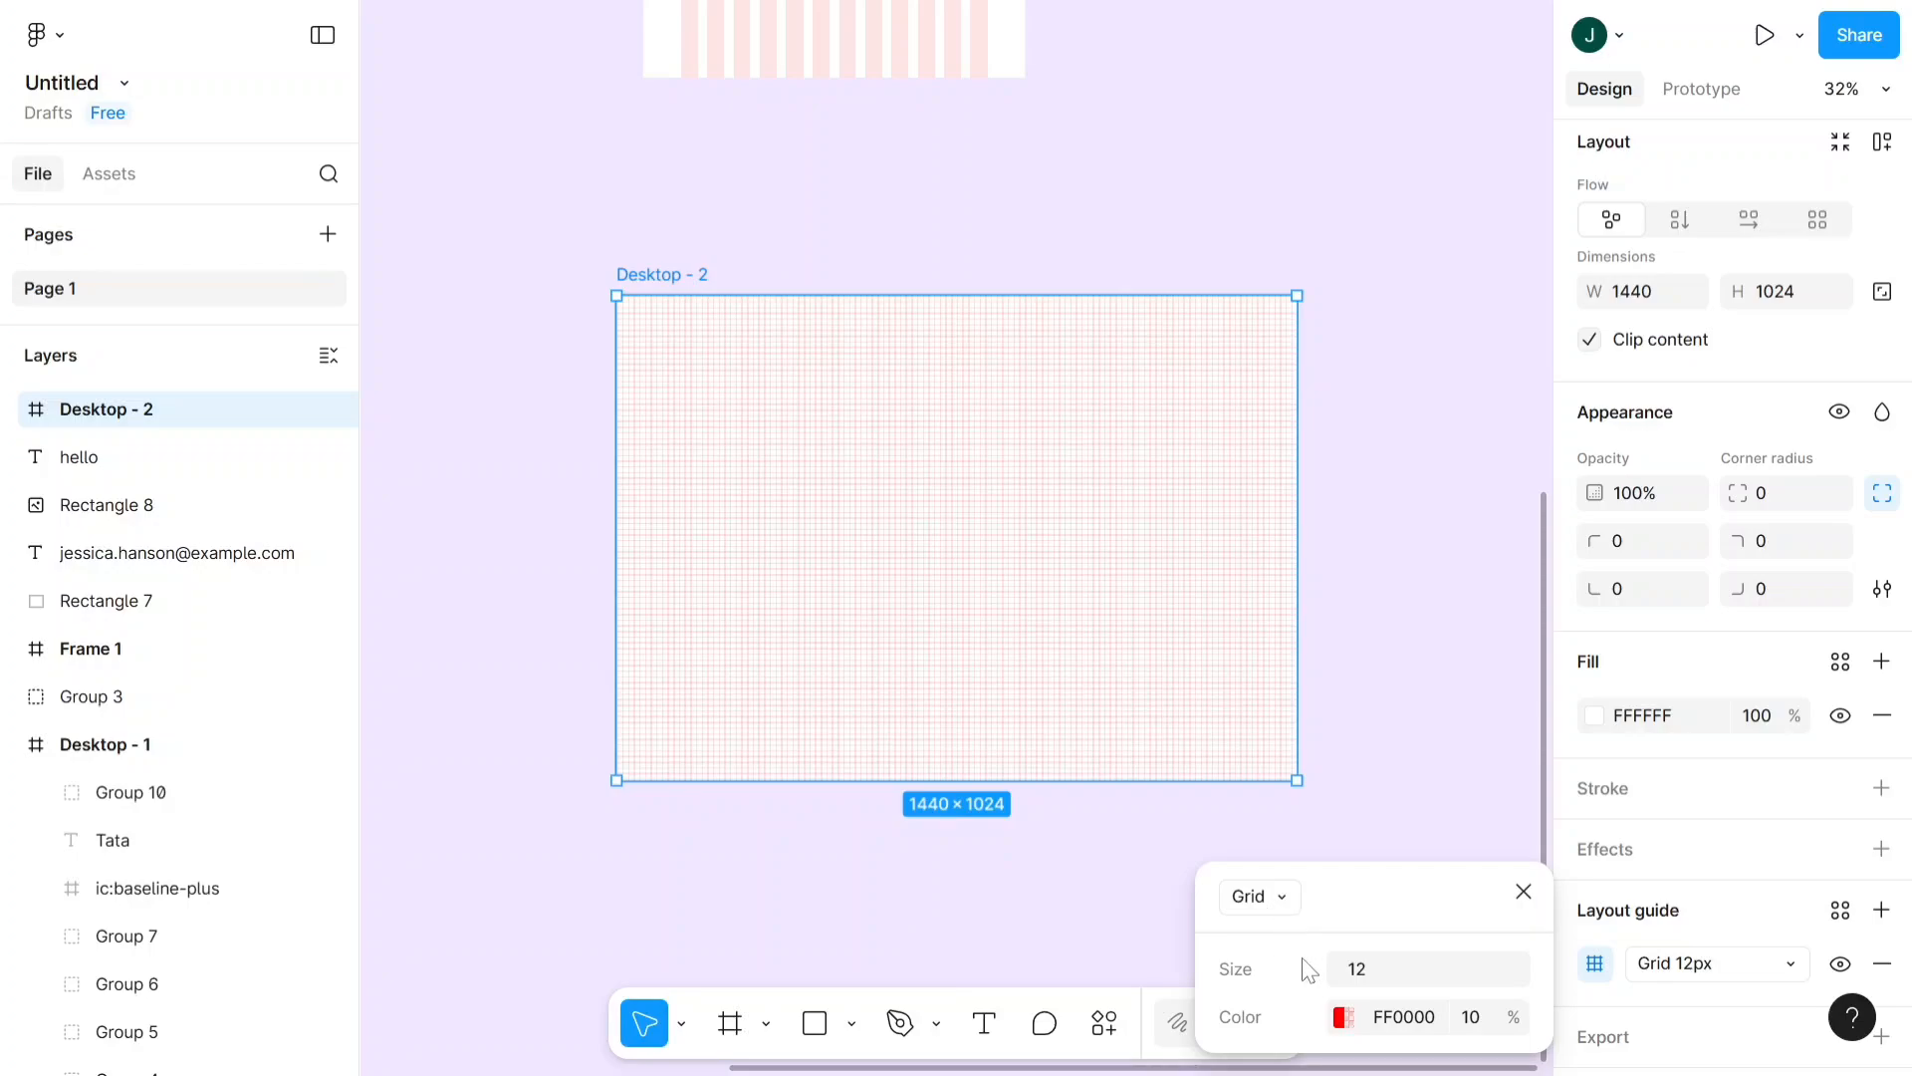
pyautogui.moveTo(1350, 888); pyautogui.dragTo(1317, 703)
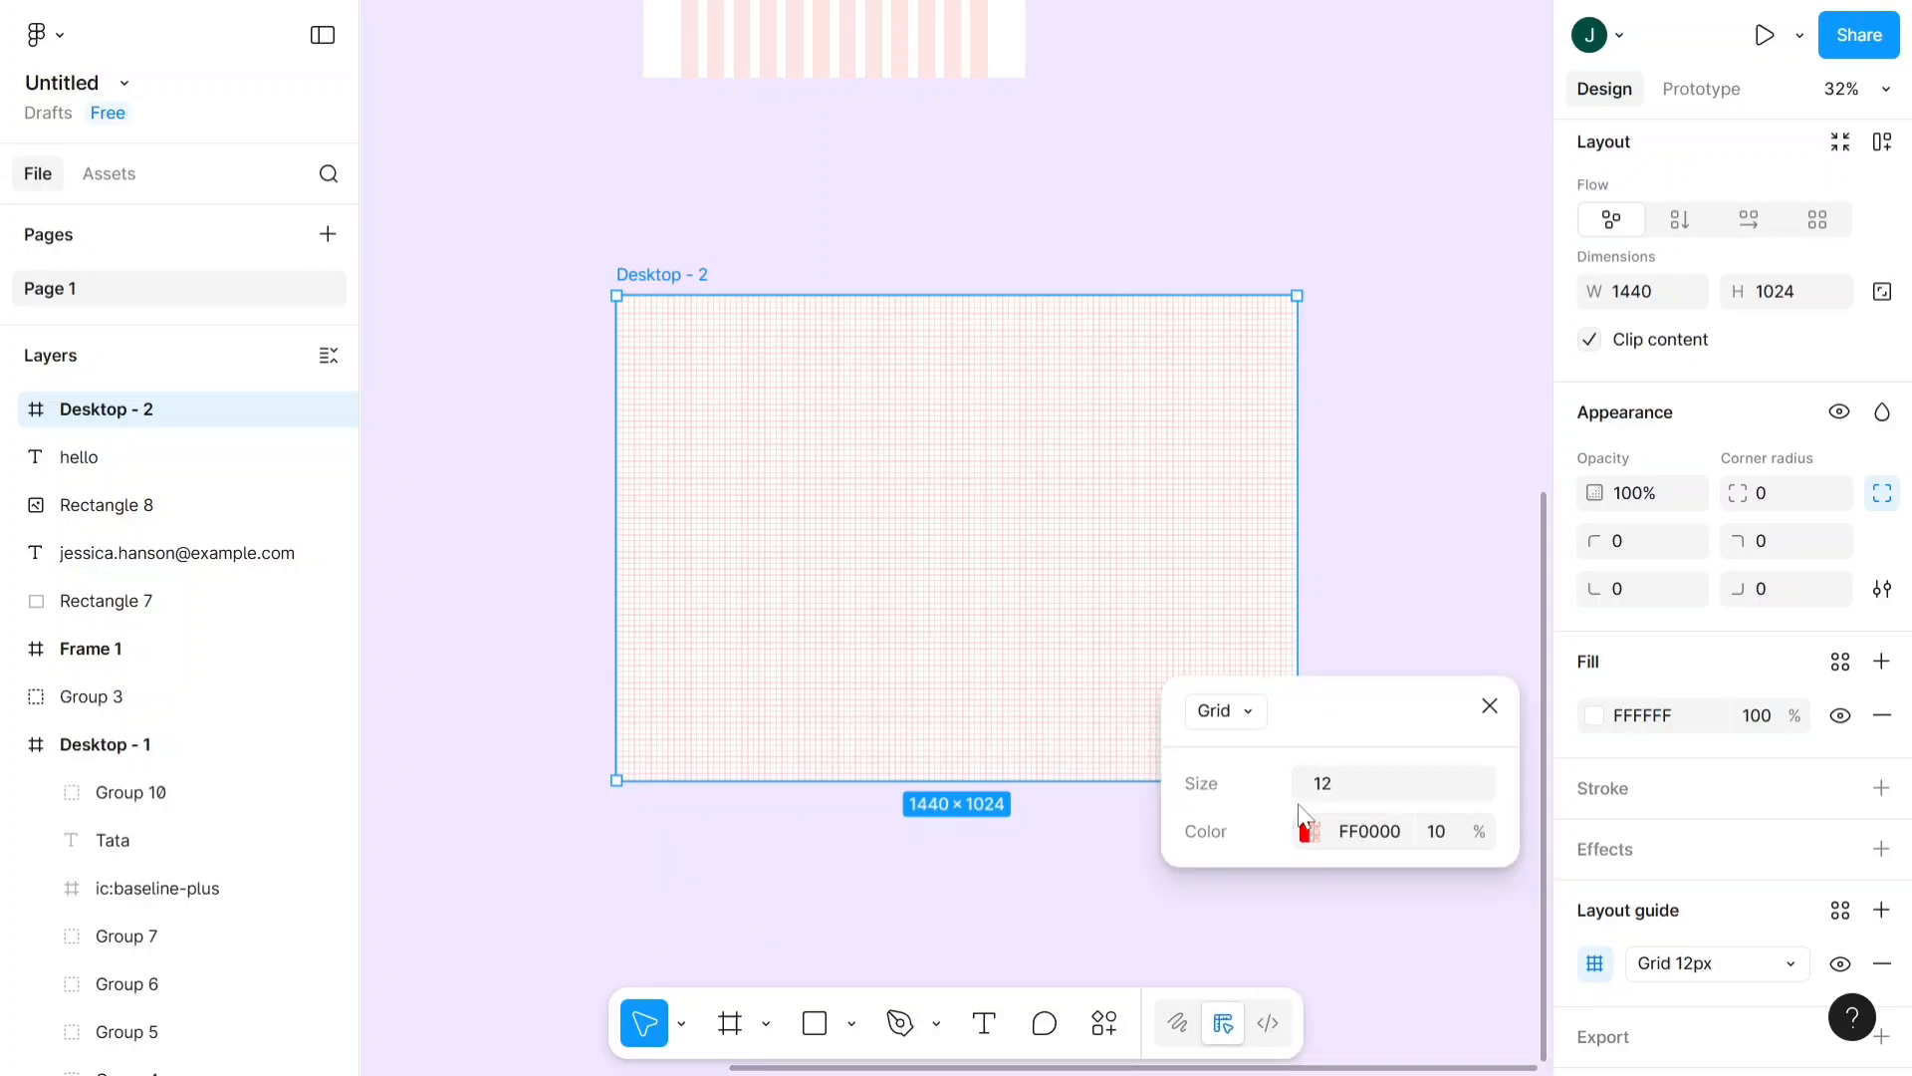
# - Change the Desktop - 2 layout guide from a grid to columns with a count of 12
pyautogui.click(1249, 711)
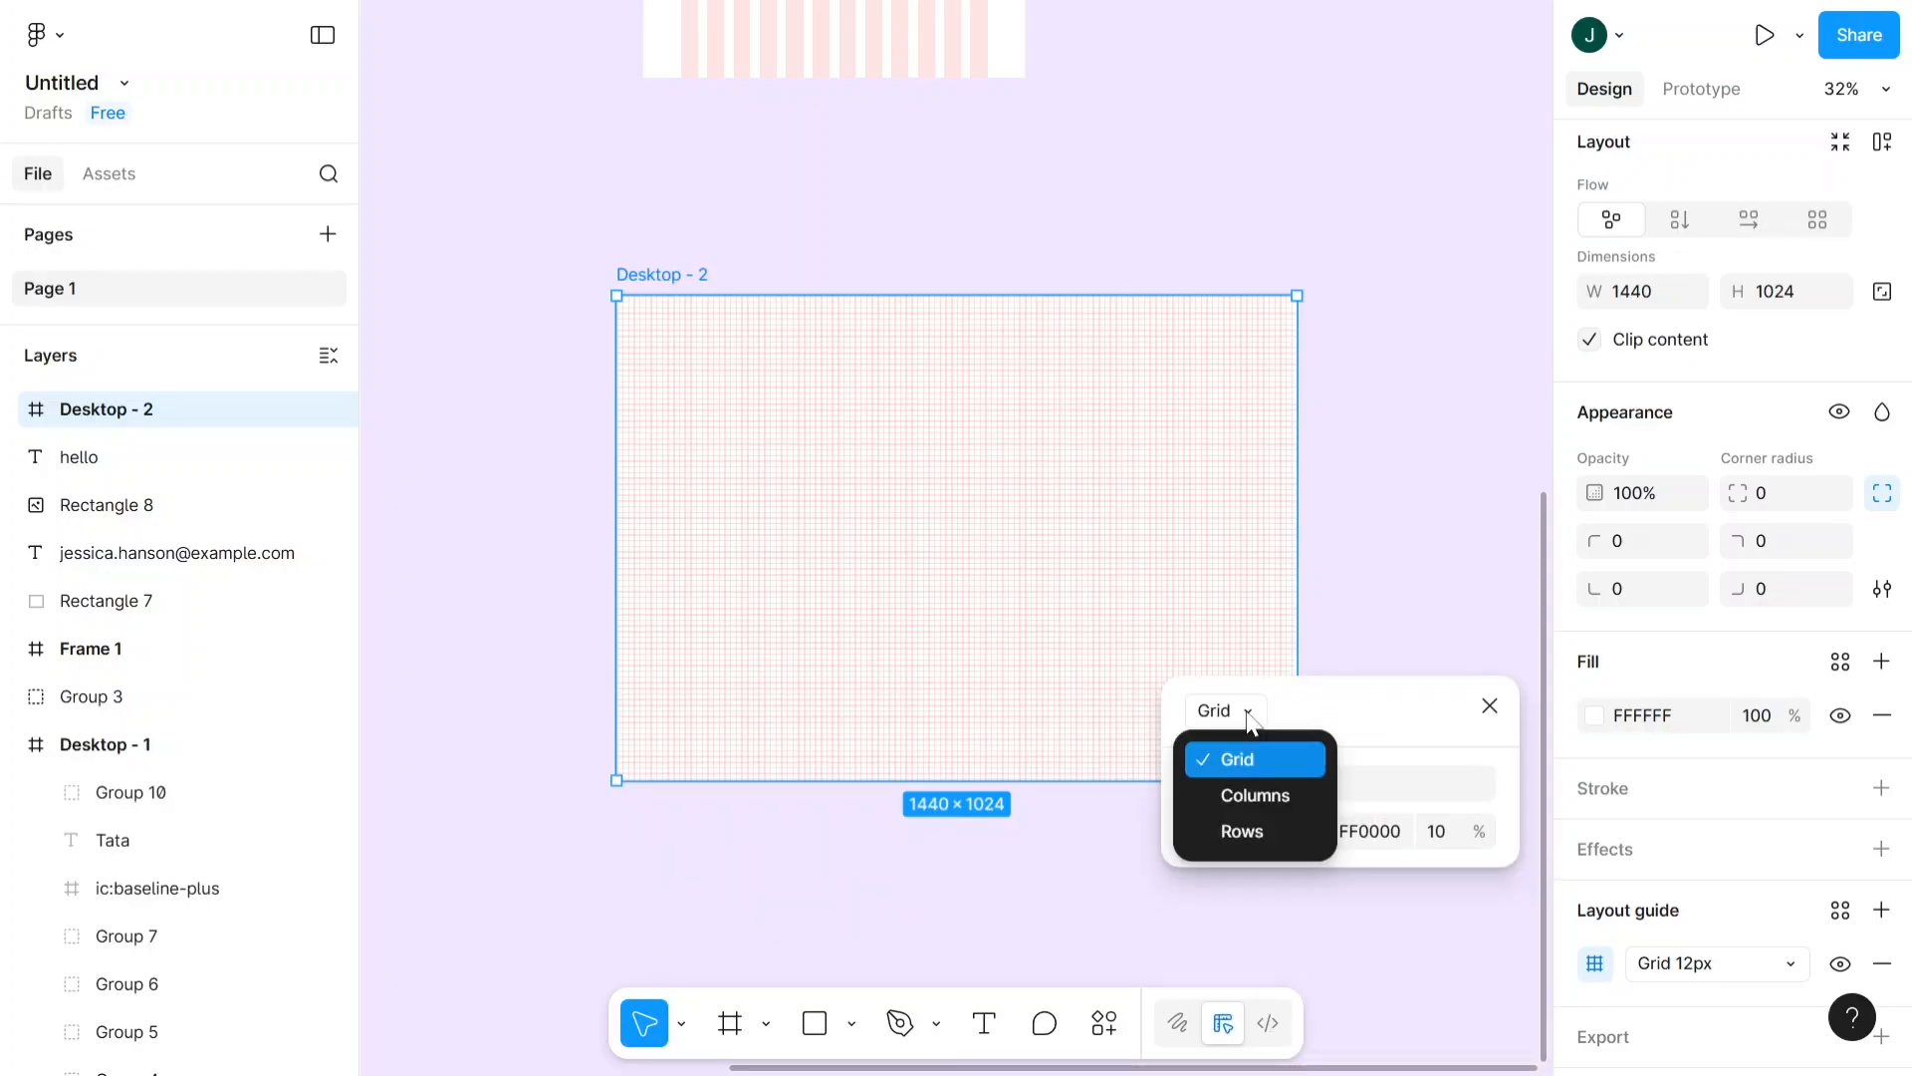
pyautogui.click(1275, 798)
pyautogui.write('12')
pyautogui.press('Return')
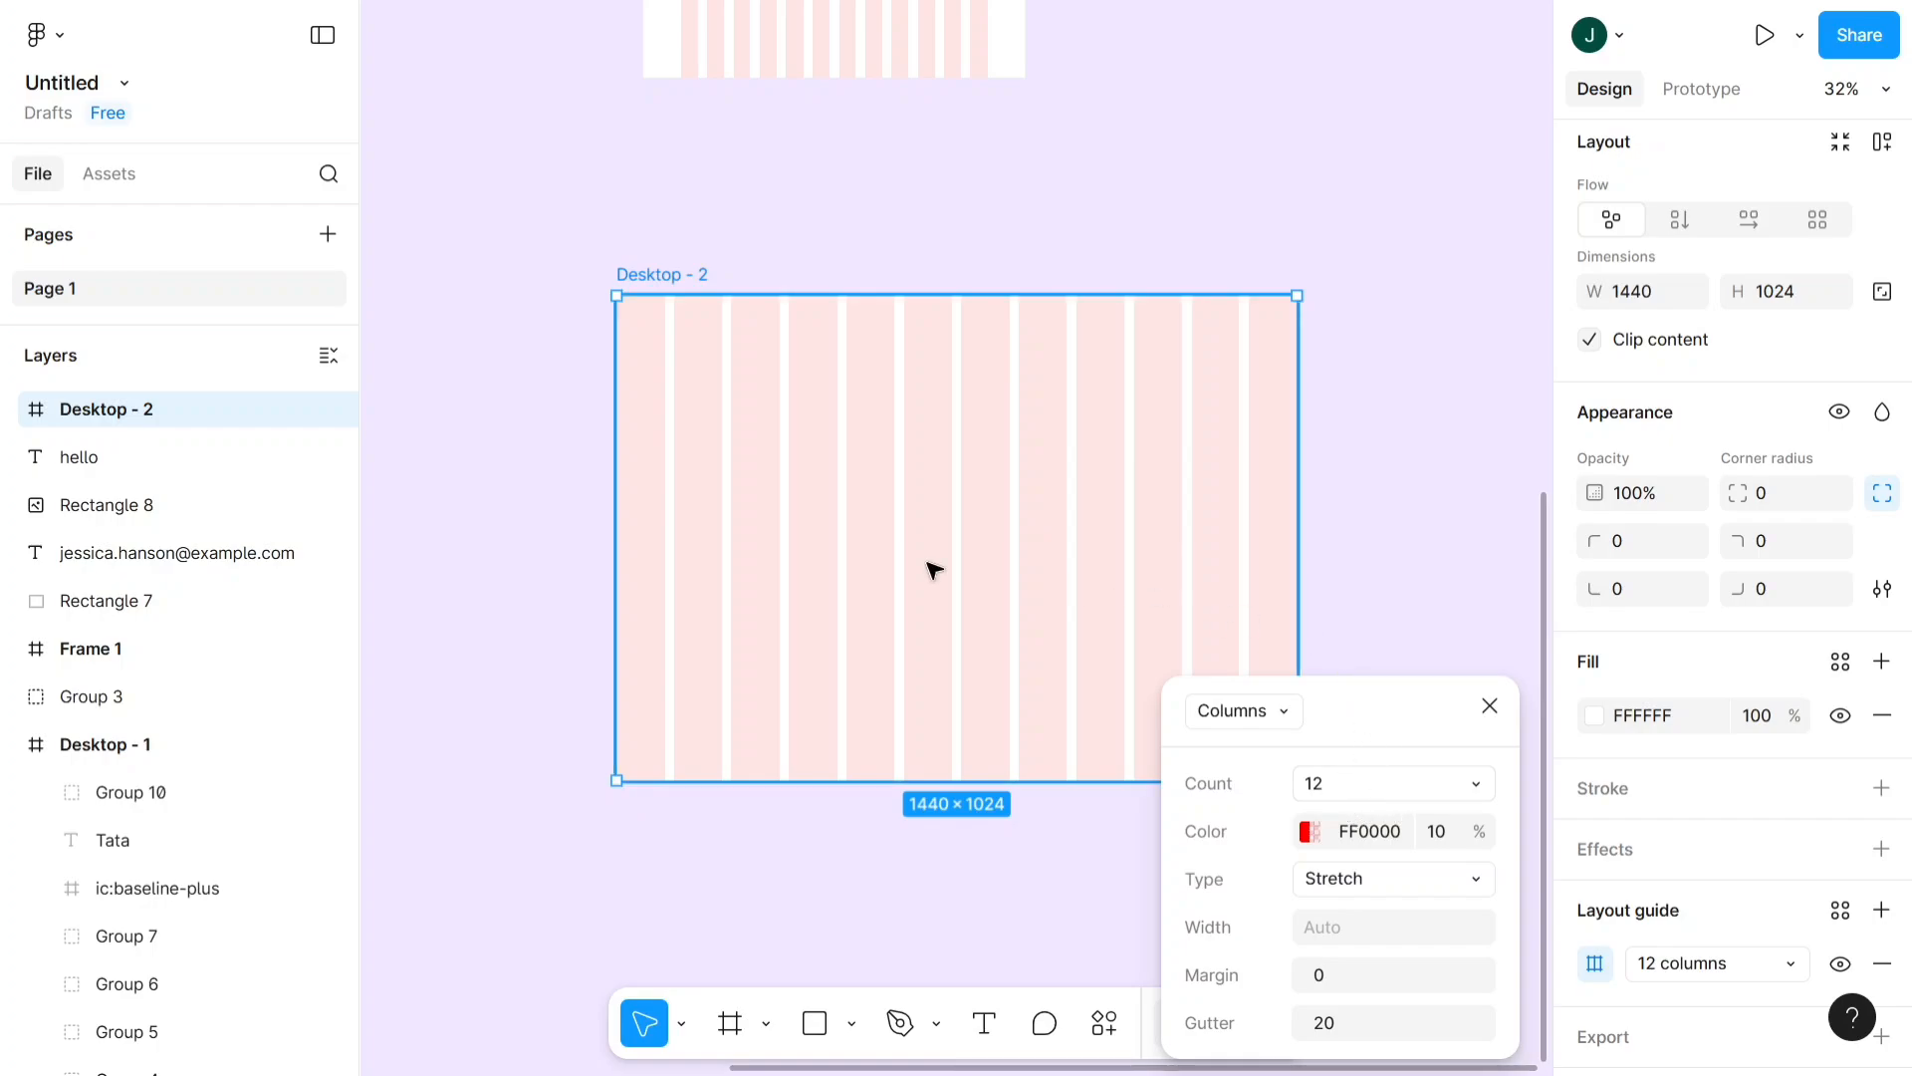
# - Set the column guide's margin to 80 and its gutter to 20, and close the guide settings
pyautogui.scroll(1, 934, 638)
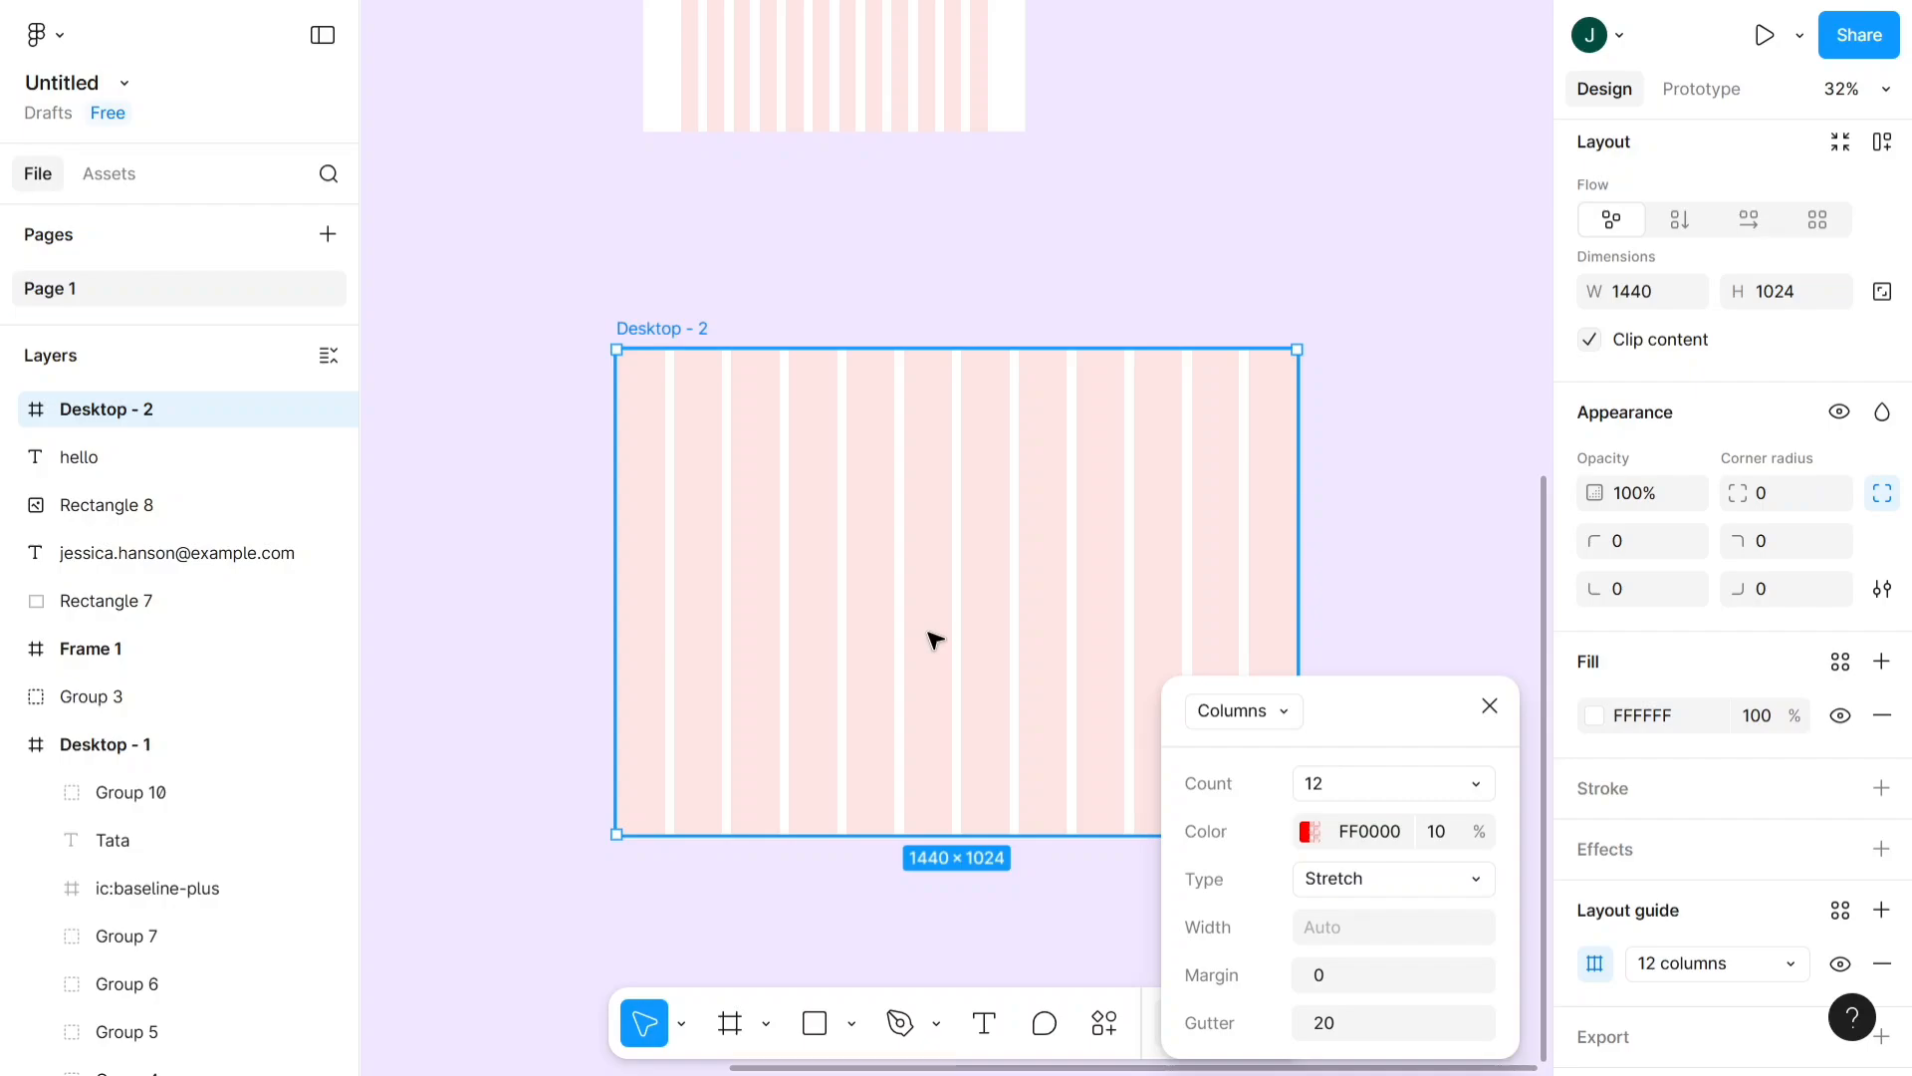
pyautogui.scroll(-5, 1007, 617)
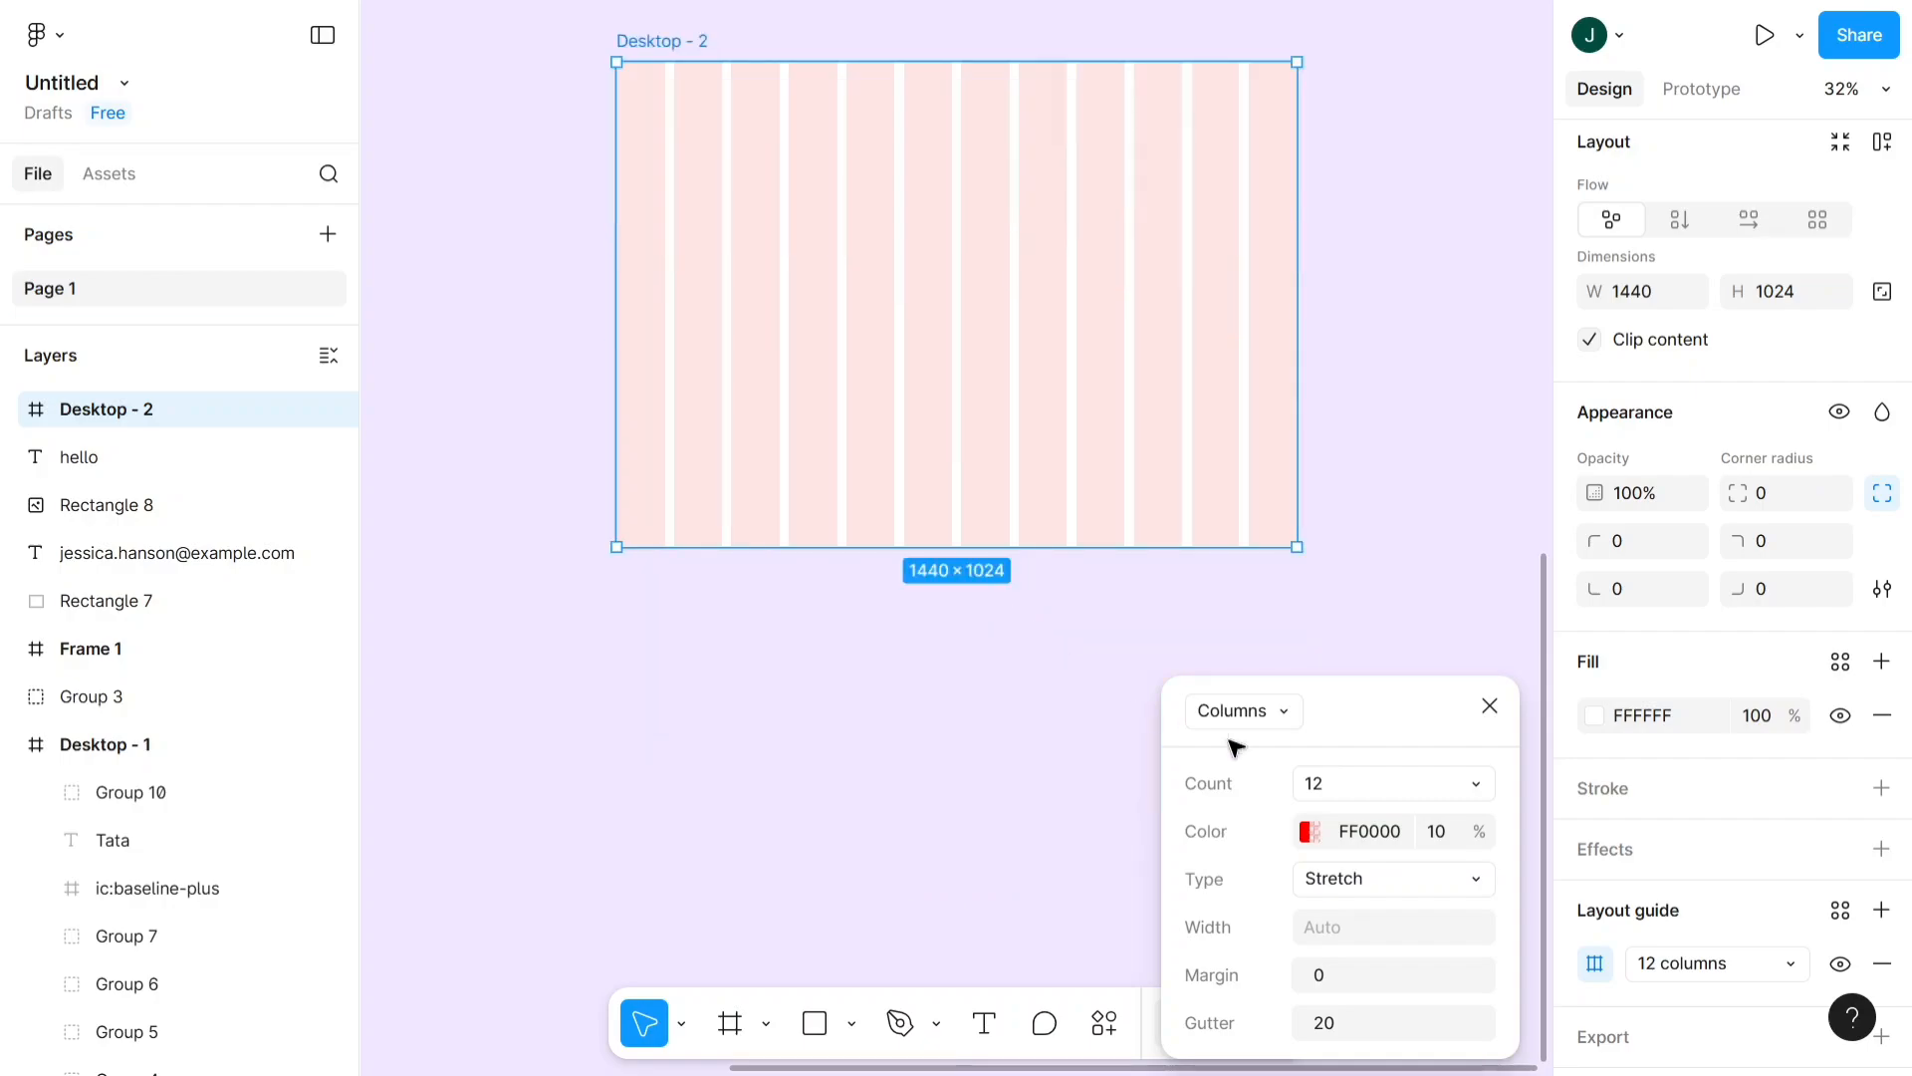
pyautogui.click(1331, 974)
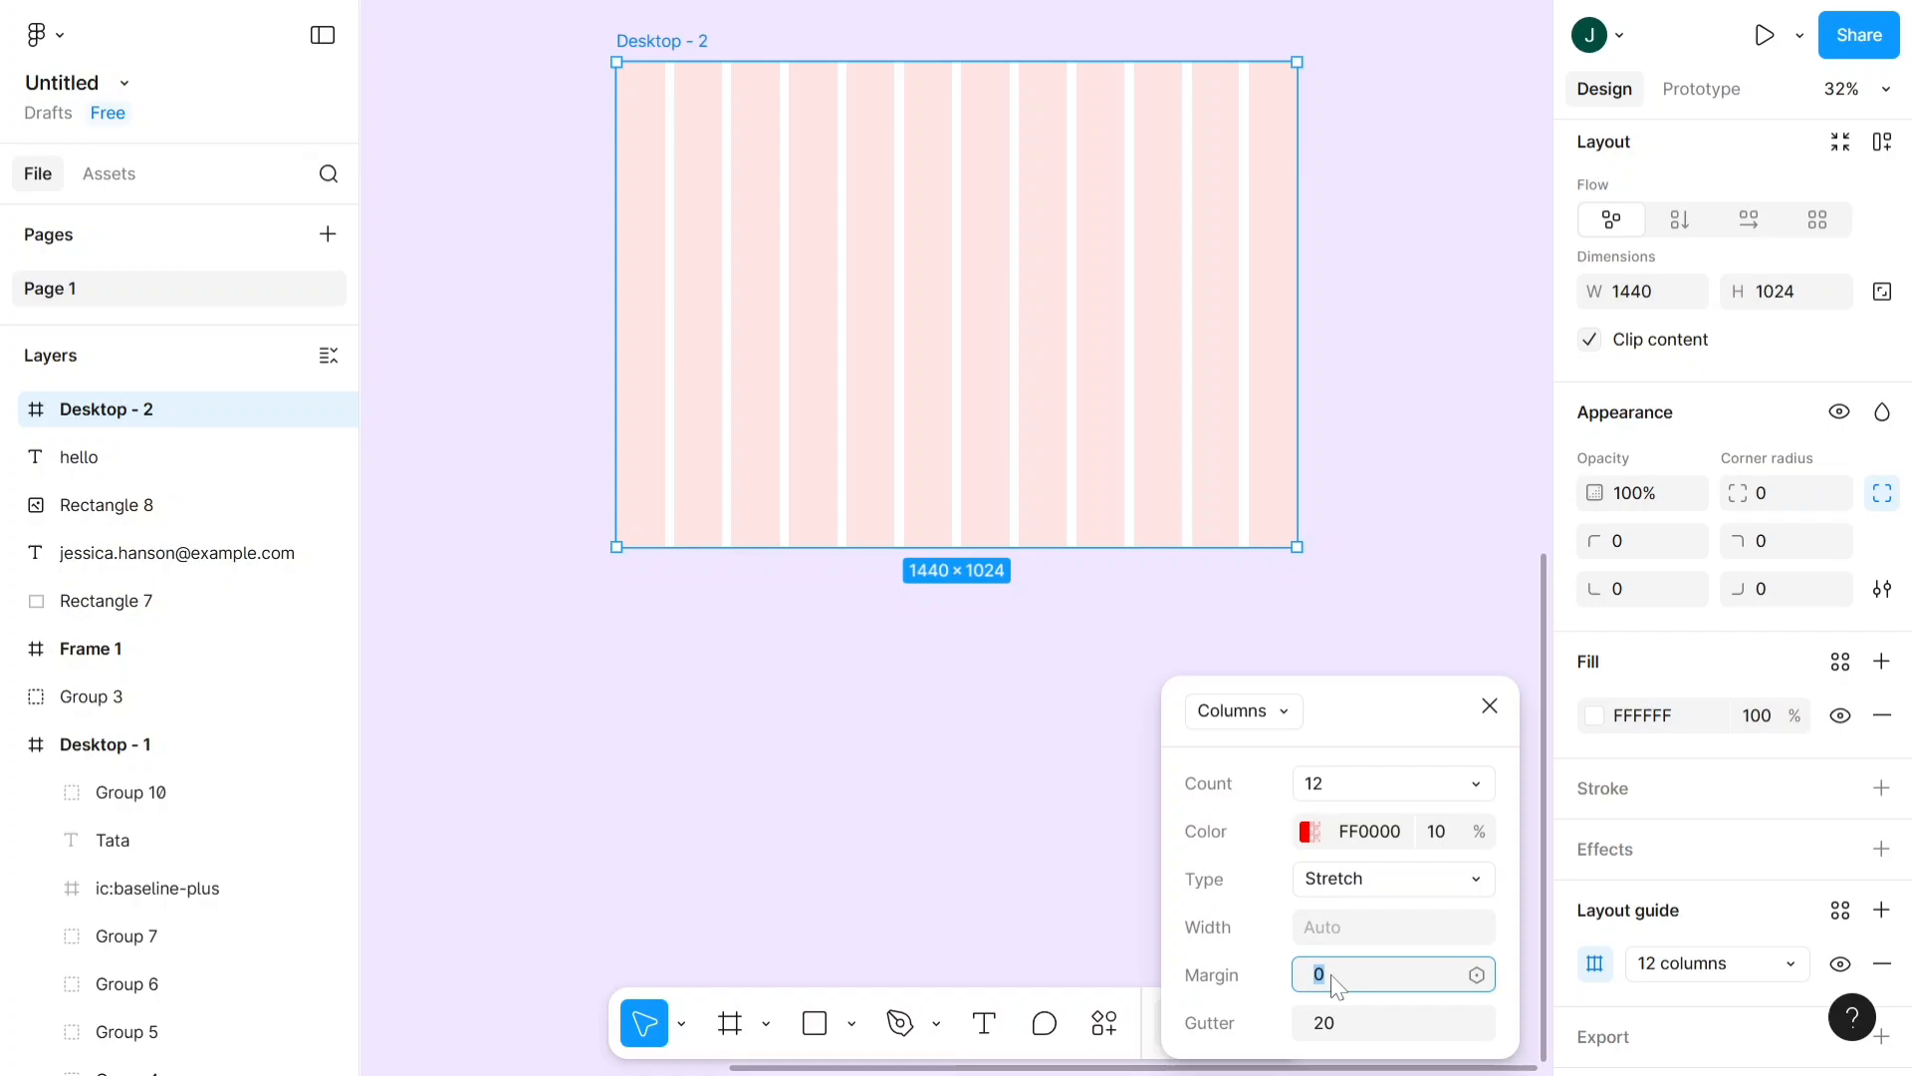
pyautogui.click(1392, 1034)
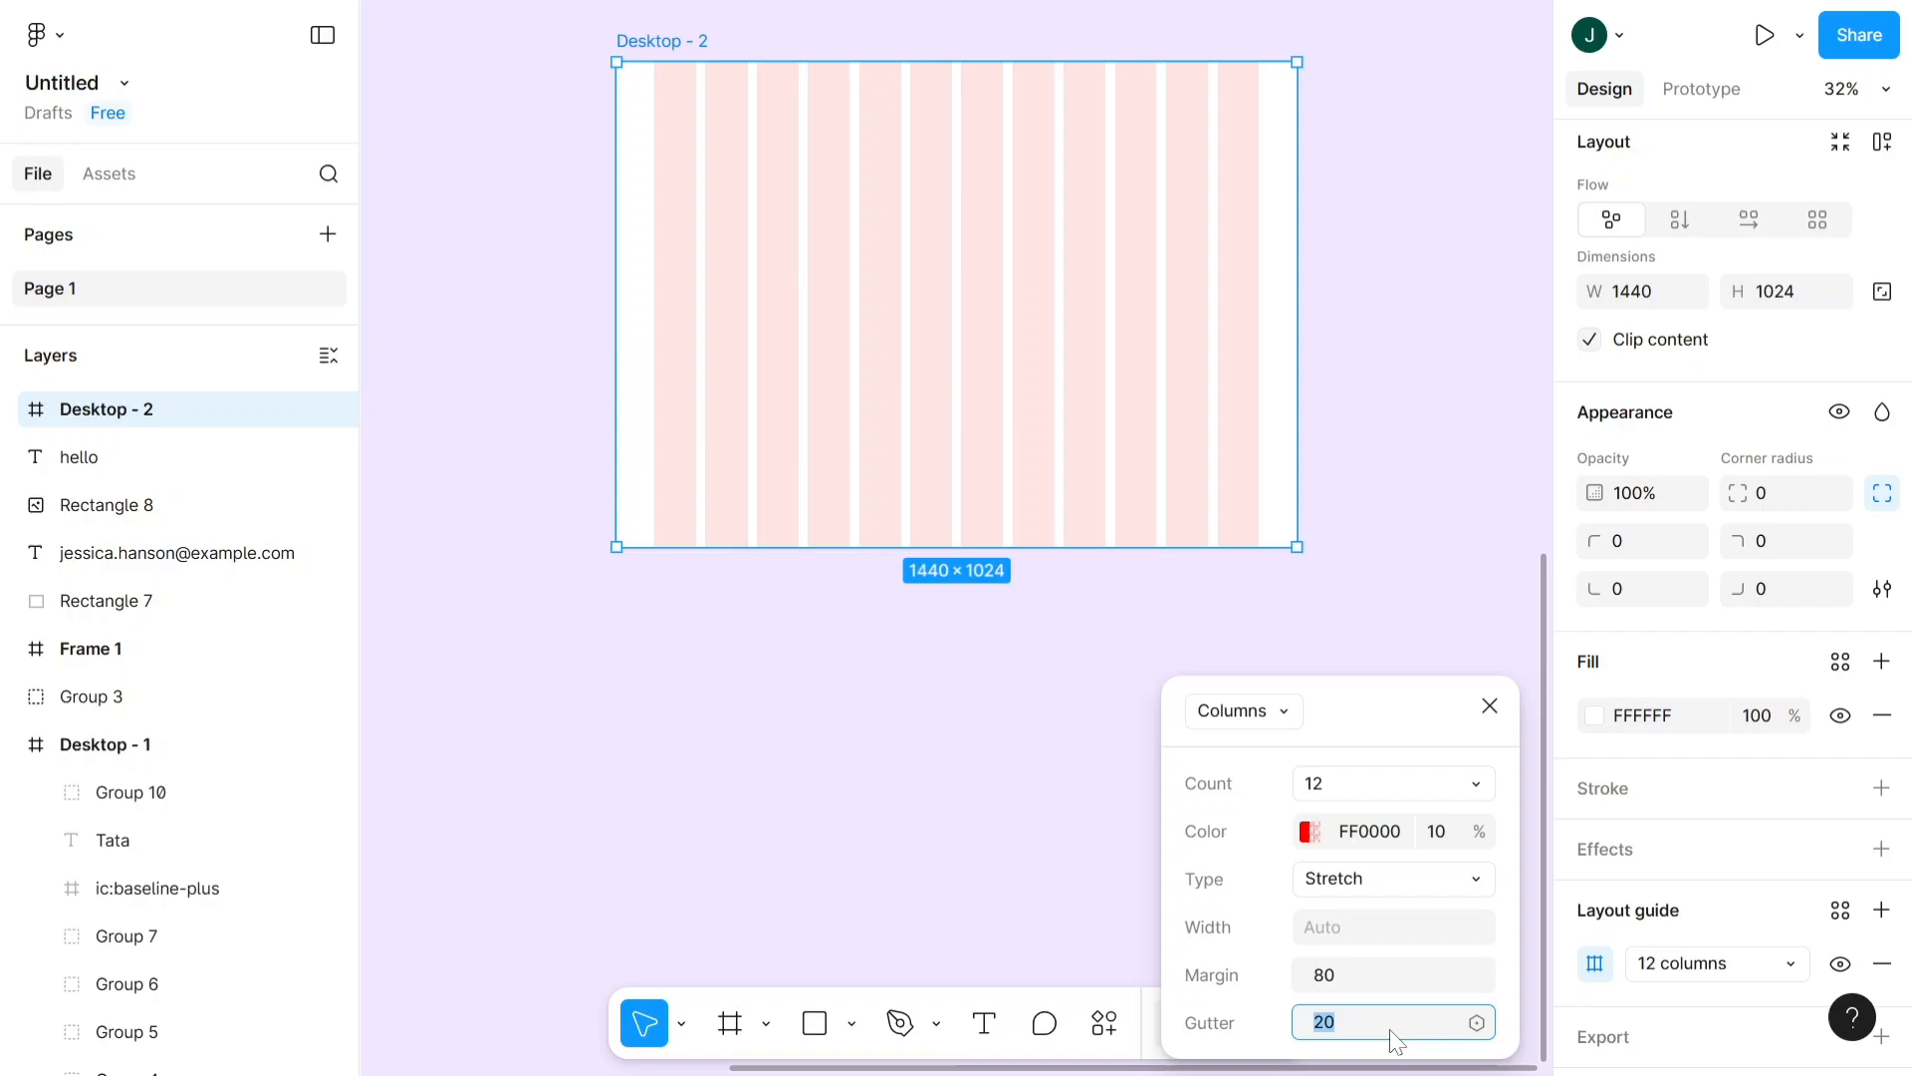
pyautogui.write('20')
pyautogui.press('Return')
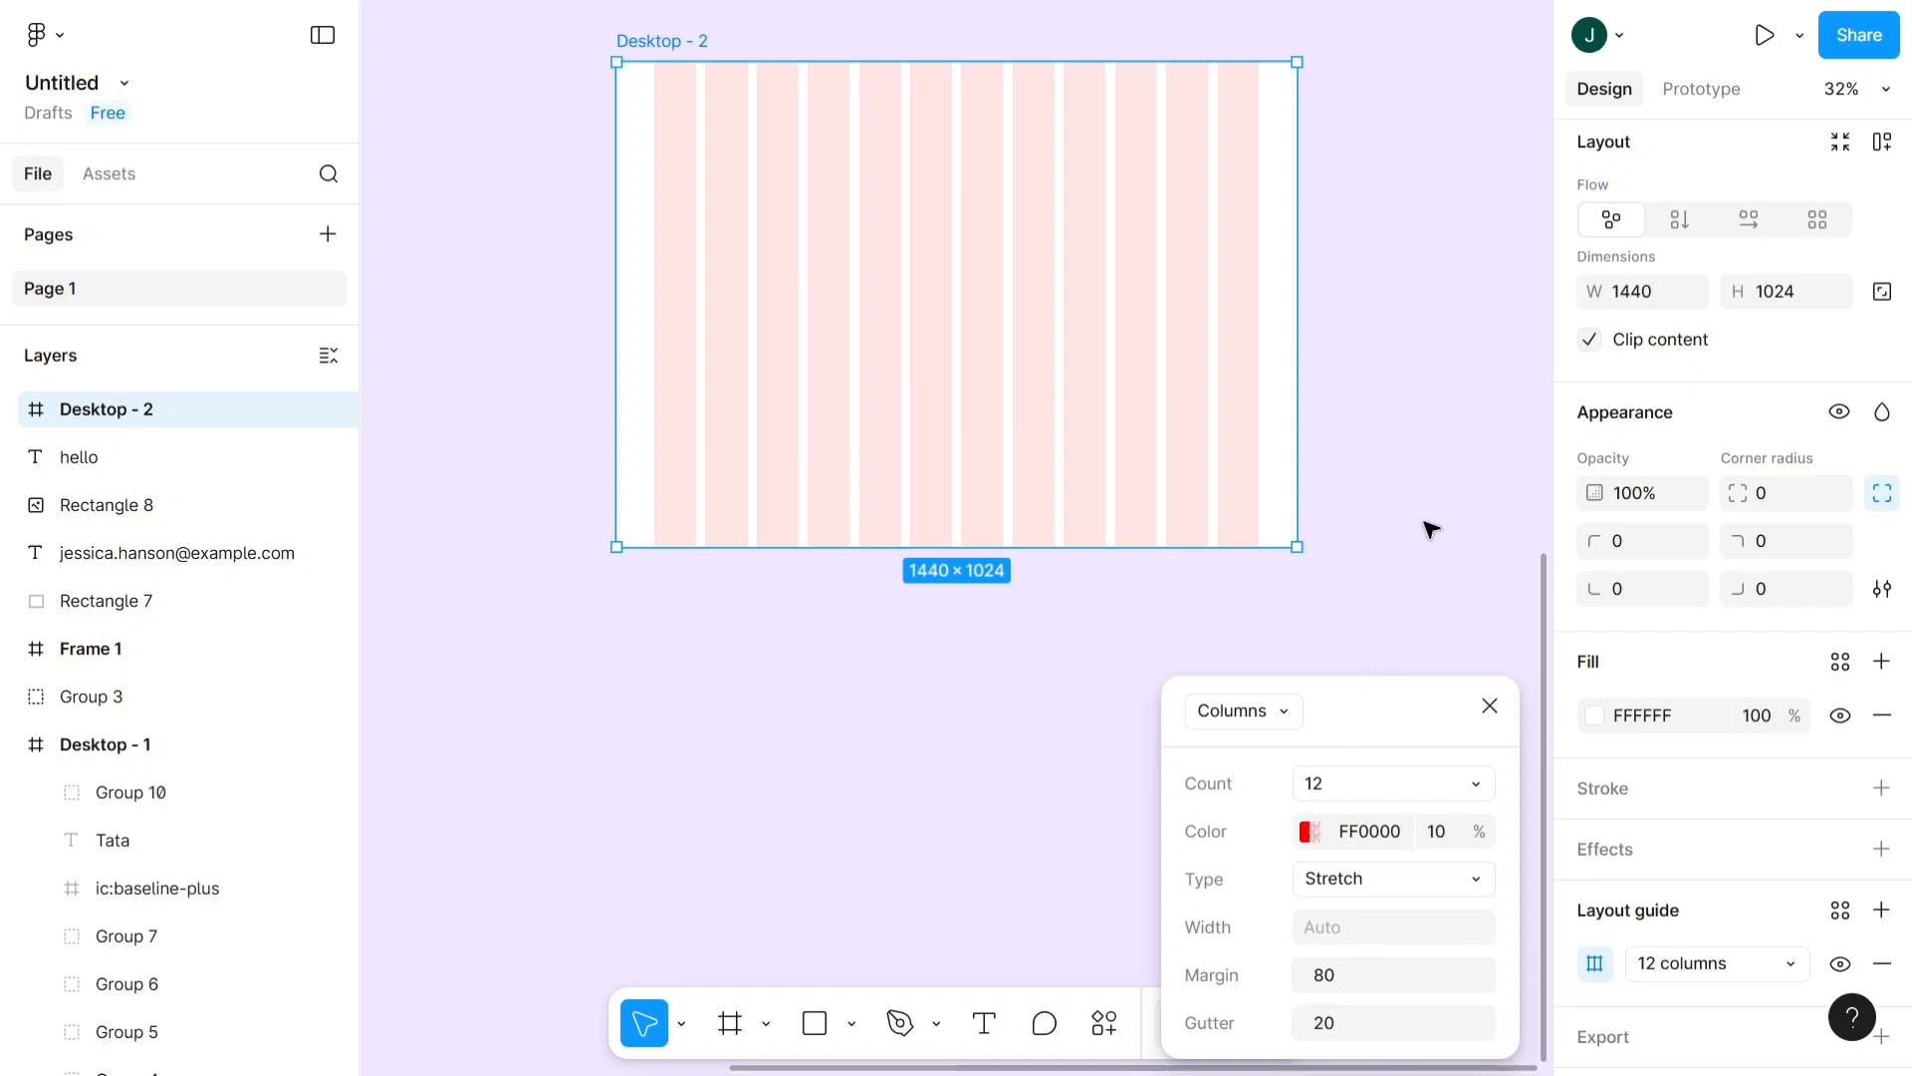
pyautogui.click(1407, 469)
# - Examine the columns, gutters and side margins of the Desktop - 2 frame at closer range
pyautogui.scroll(3, 1089, 265)
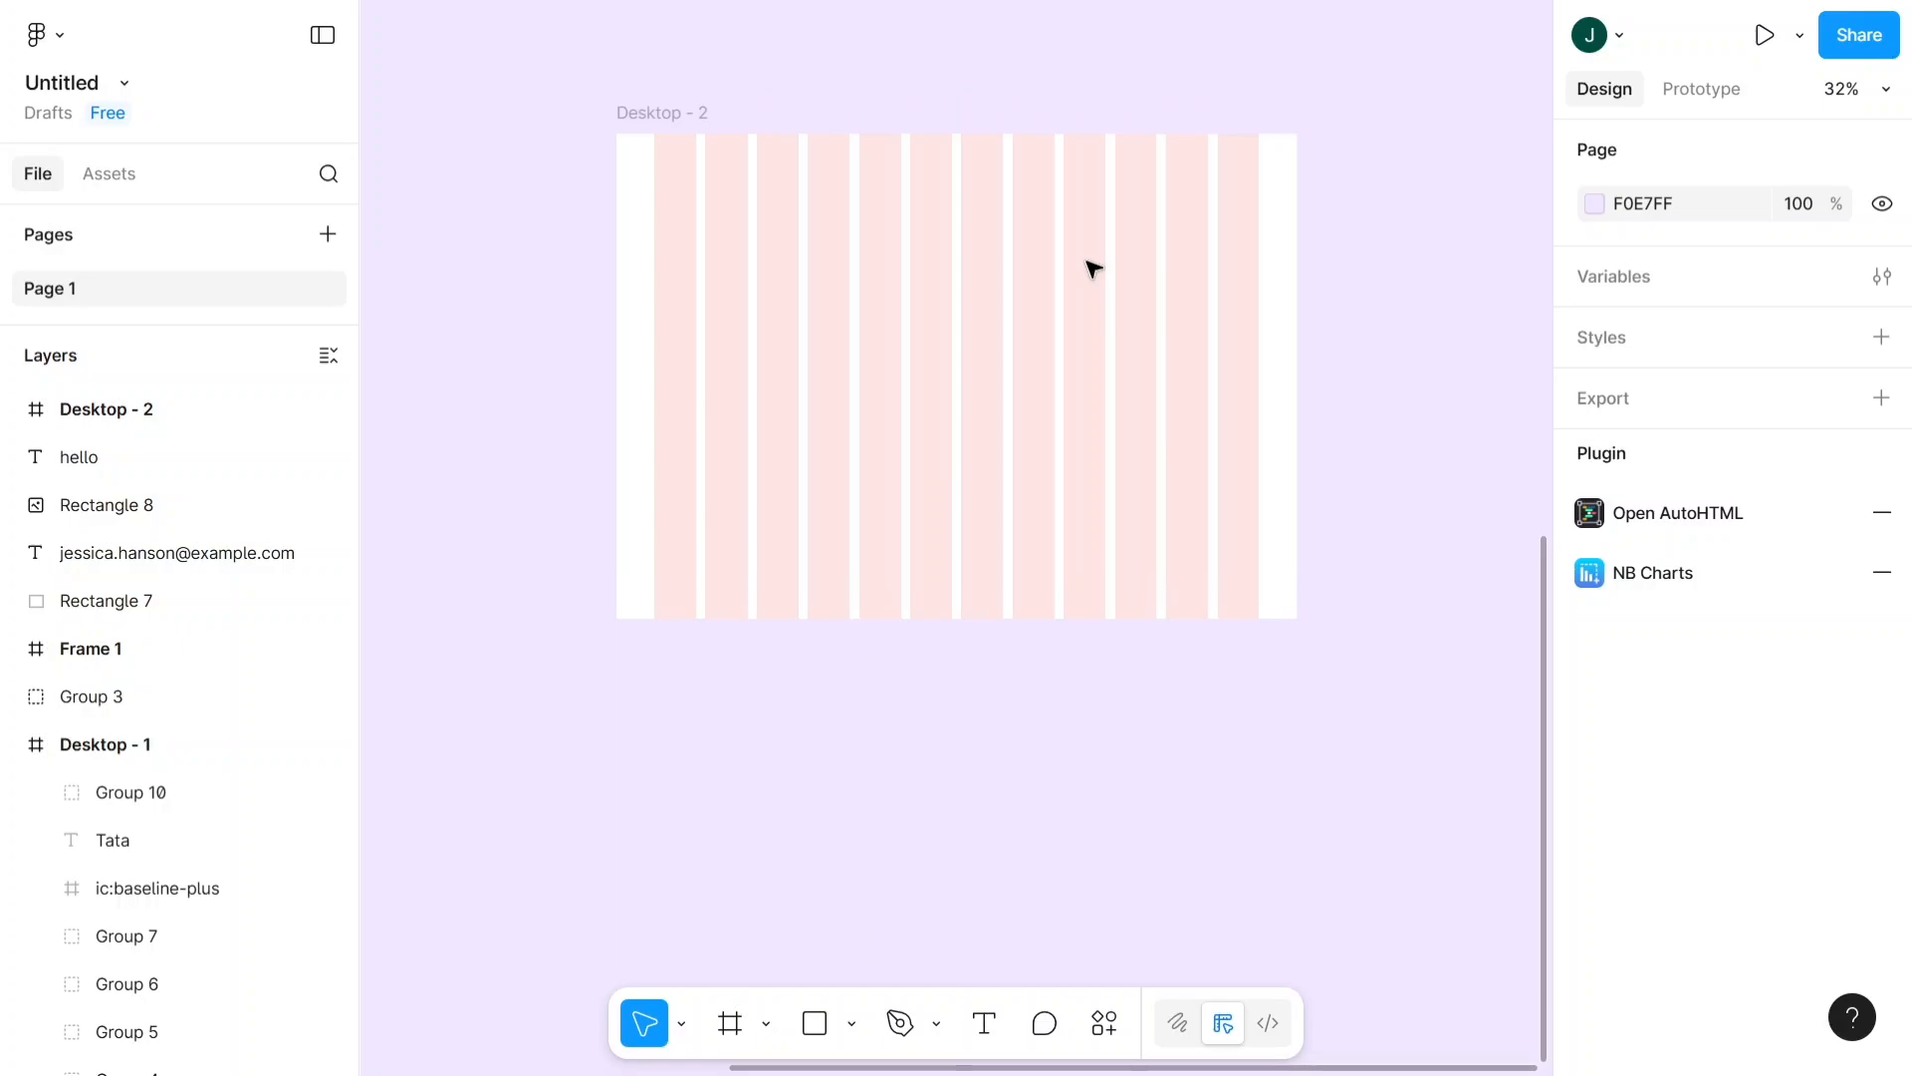
pyautogui.keyDown('ctrl'); pyautogui.scroll(3, 954, 290); pyautogui.keyUp('ctrl')
pyautogui.scroll(-1, 956, 290)
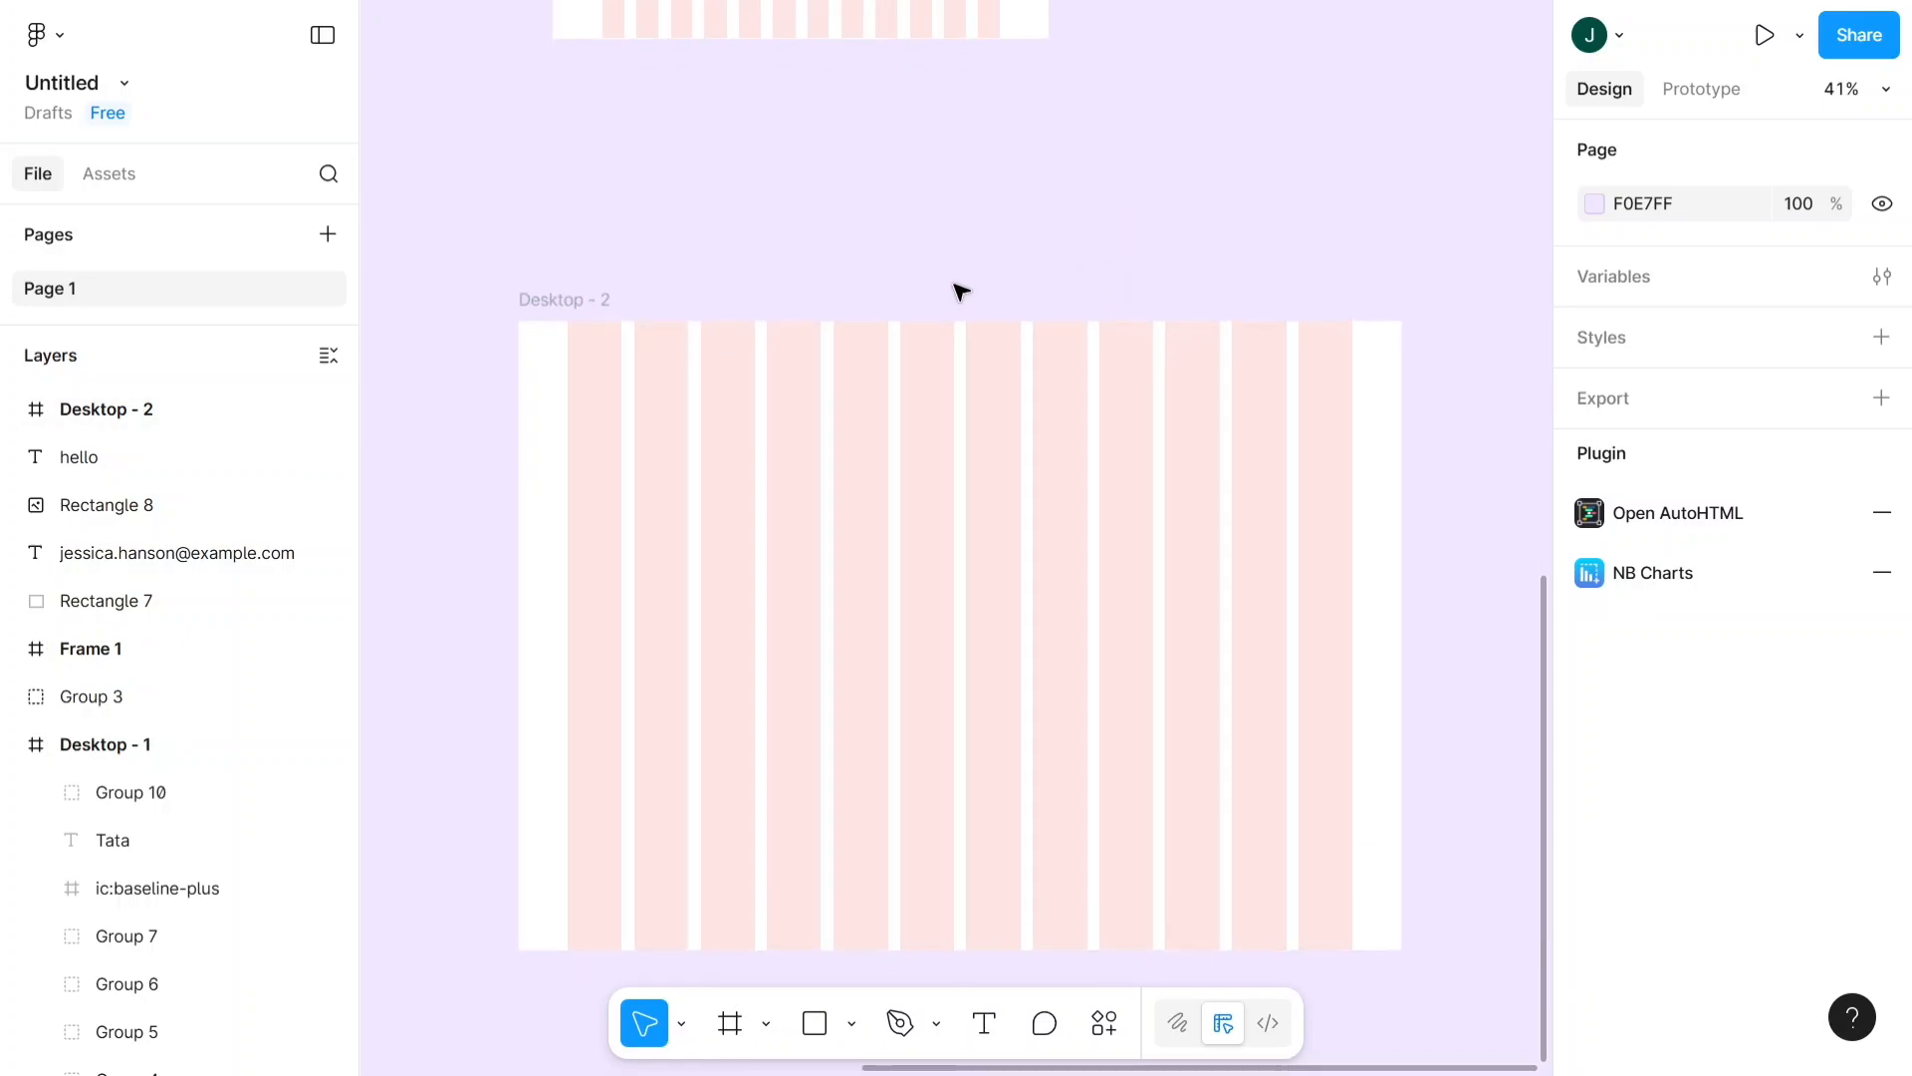
pyautogui.scroll(-1, 980, 239)
pyautogui.keyDown('ctrl'); pyautogui.scroll(-1, 980, 239); pyautogui.keyUp('ctrl')
pyautogui.keyDown('ctrl'); pyautogui.scroll(4, 980, 239); pyautogui.keyUp('ctrl')
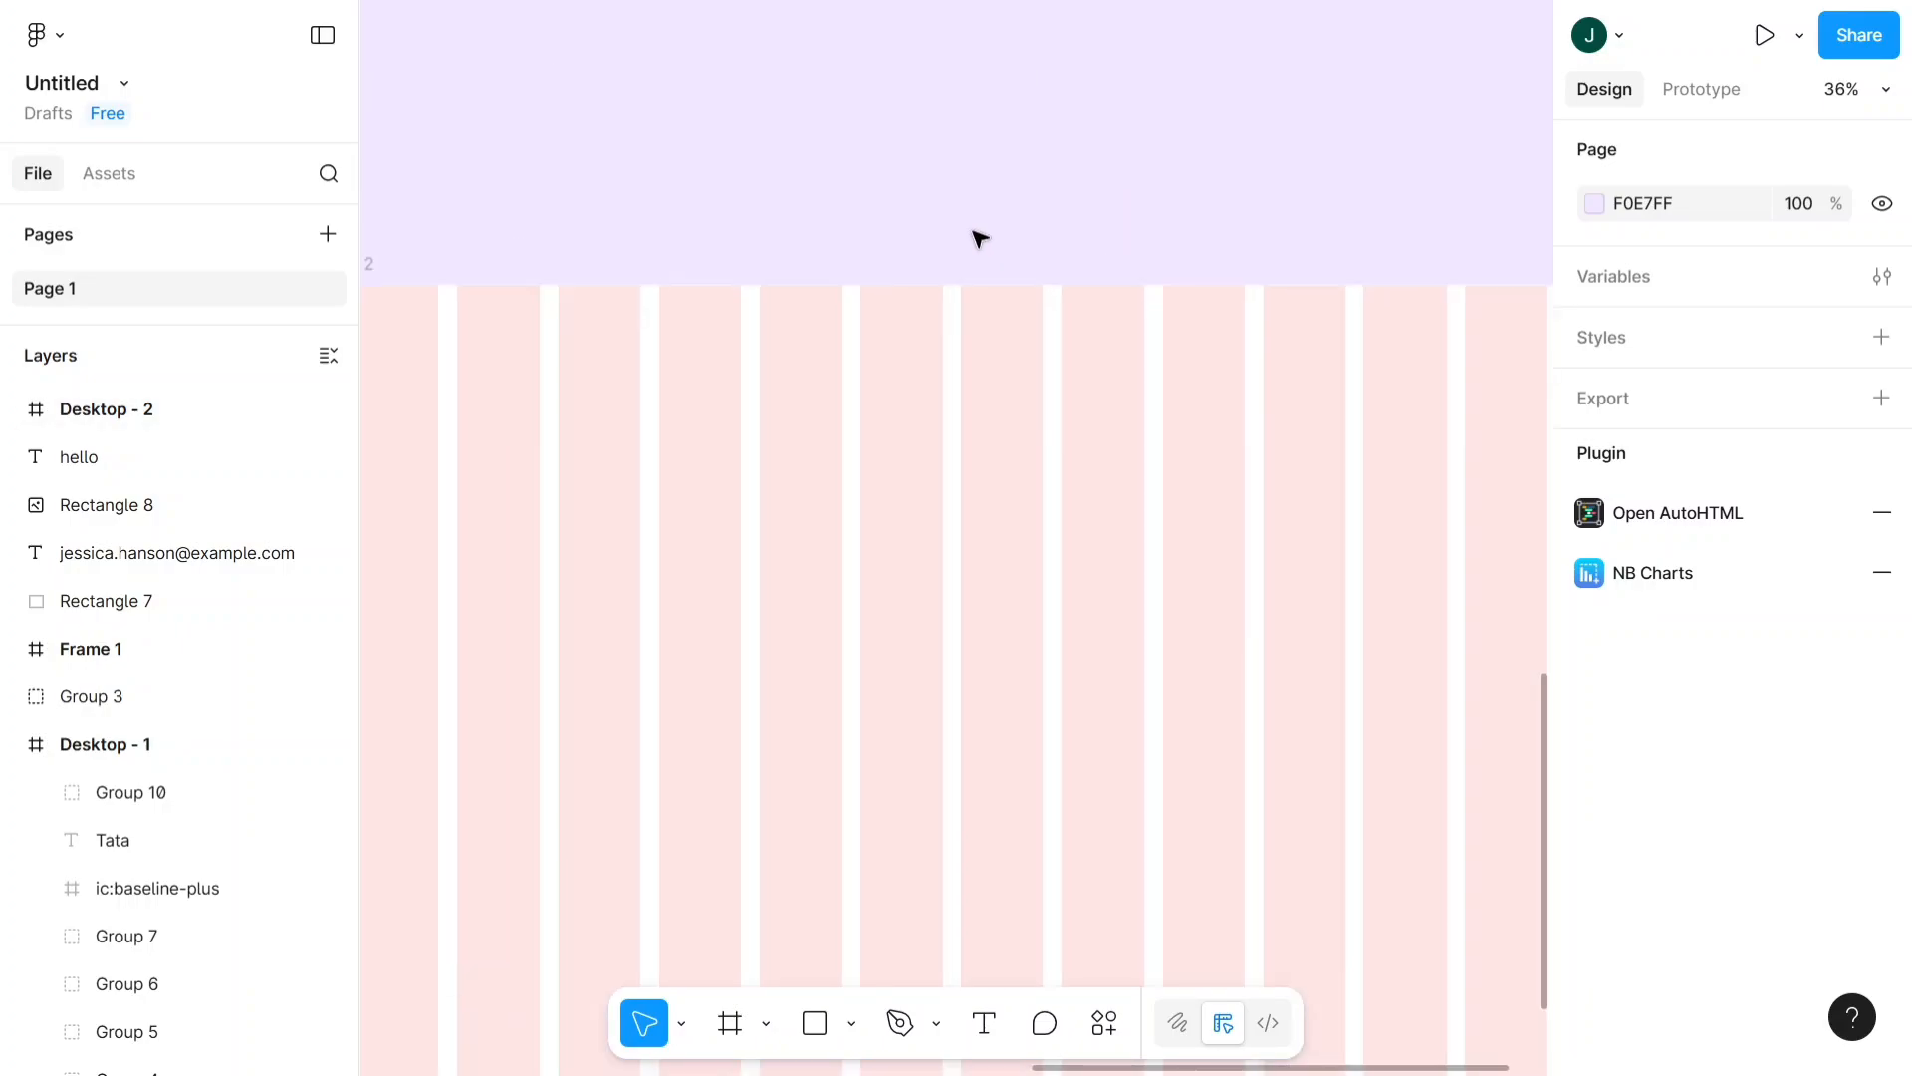
pyautogui.keyDown('ctrl'); pyautogui.scroll(-1, 980, 239); pyautogui.keyUp('ctrl')
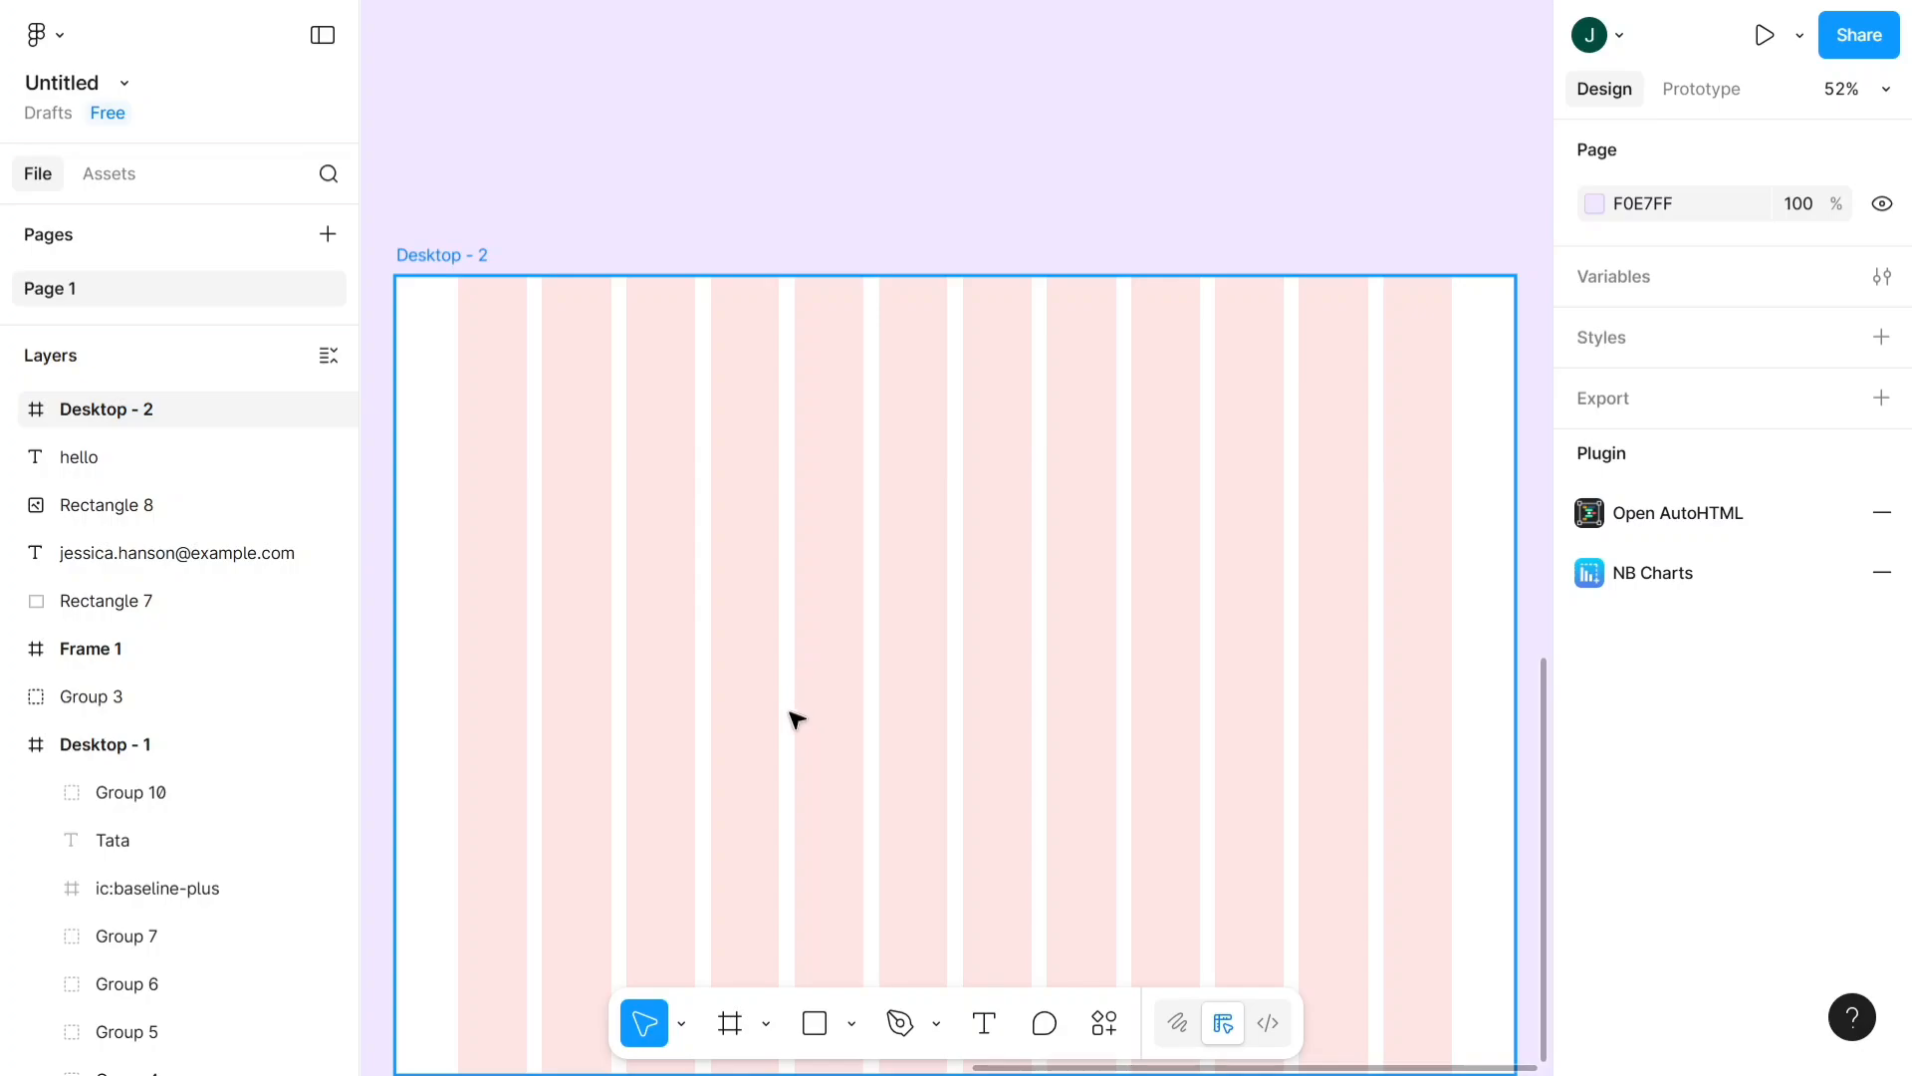
pyautogui.keyDown('ctrl'); pyautogui.scroll(-1, 827, 251); pyautogui.keyUp('ctrl')
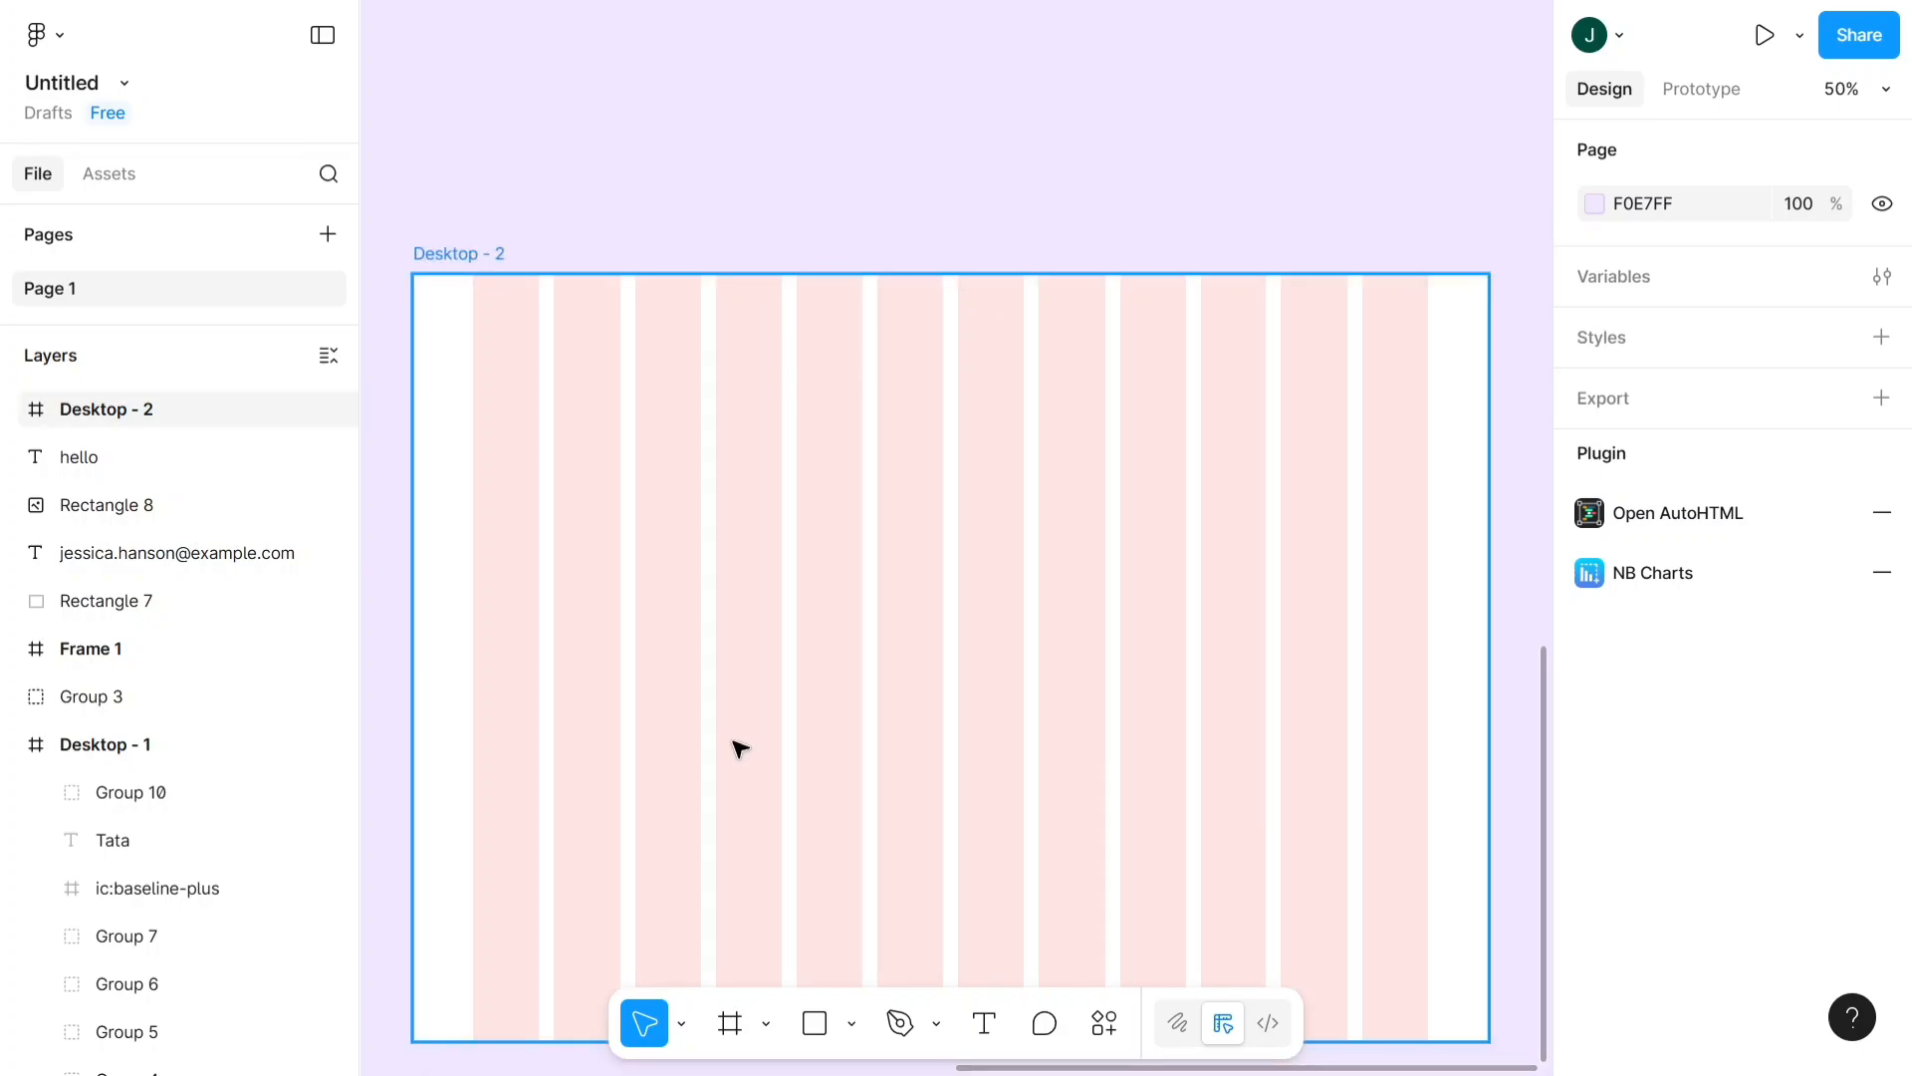
# - Draw a rectangle about 385 × 220 from the first column of Desktop - 2 and narrow it to 197 across the first two columns
pyautogui.click(815, 1034)
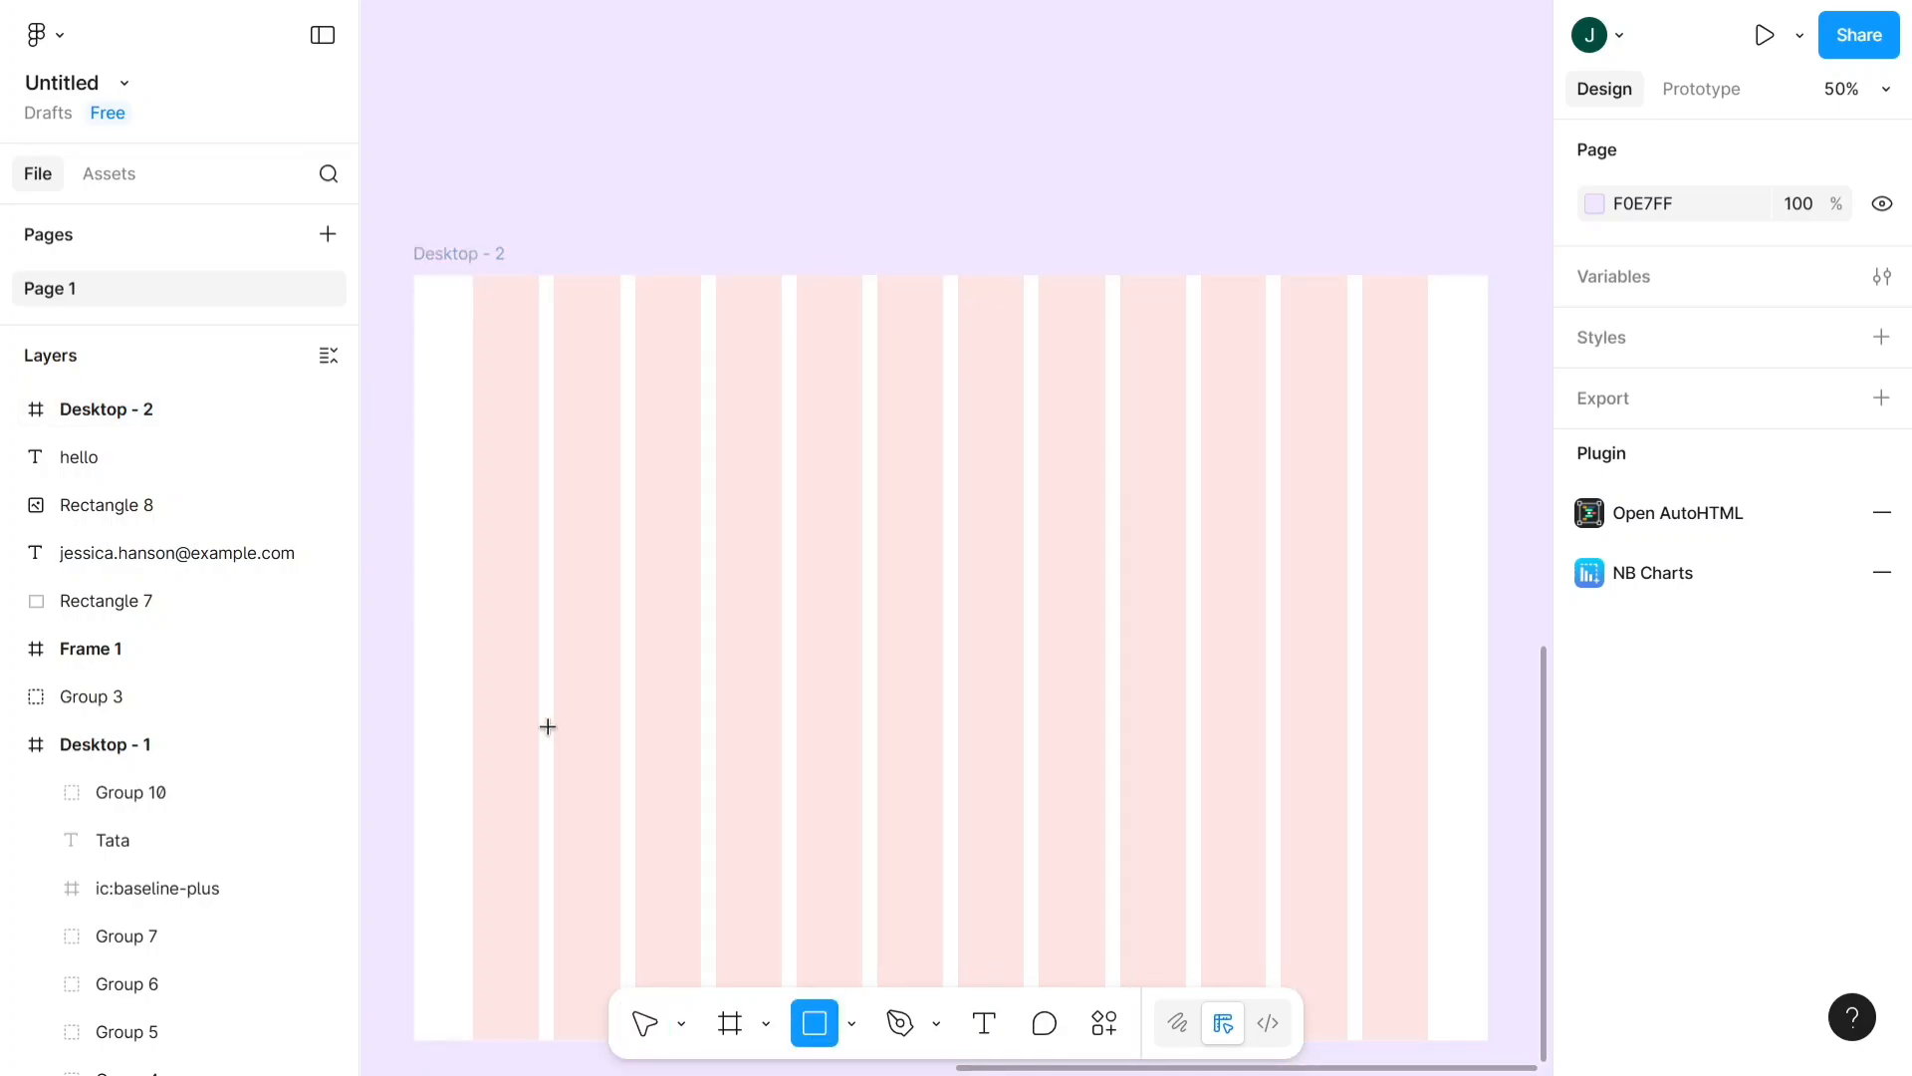
pyautogui.moveTo(473, 593)
pyautogui.mouseDown()
pyautogui.moveTo(576, 628)
pyautogui.moveTo(761, 758)
pyautogui.mouseUp()
pyautogui.moveTo(603, 655); pyautogui.dragTo(593, 654)
pyautogui.scroll(2, 600, 654)
pyautogui.scroll(-2, 603, 653)
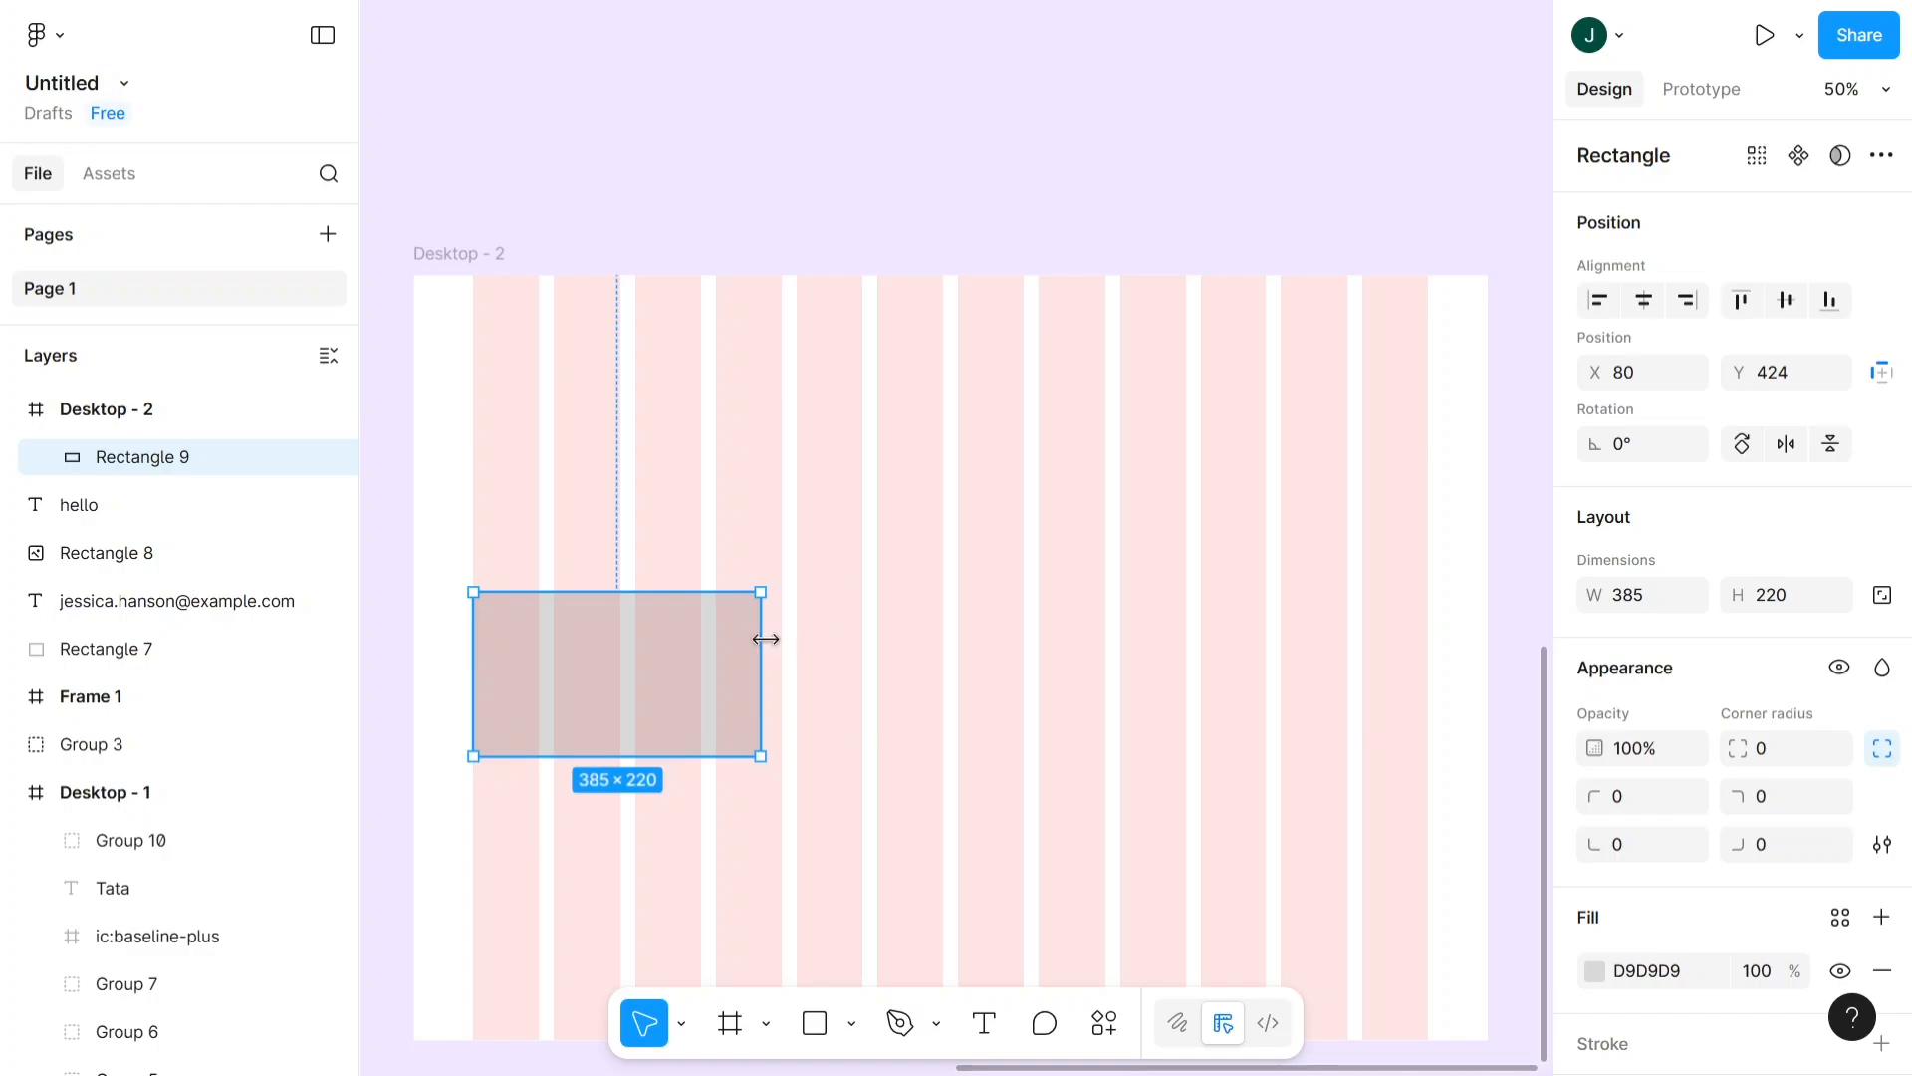
pyautogui.moveTo(760, 637); pyautogui.dragTo(618, 609)
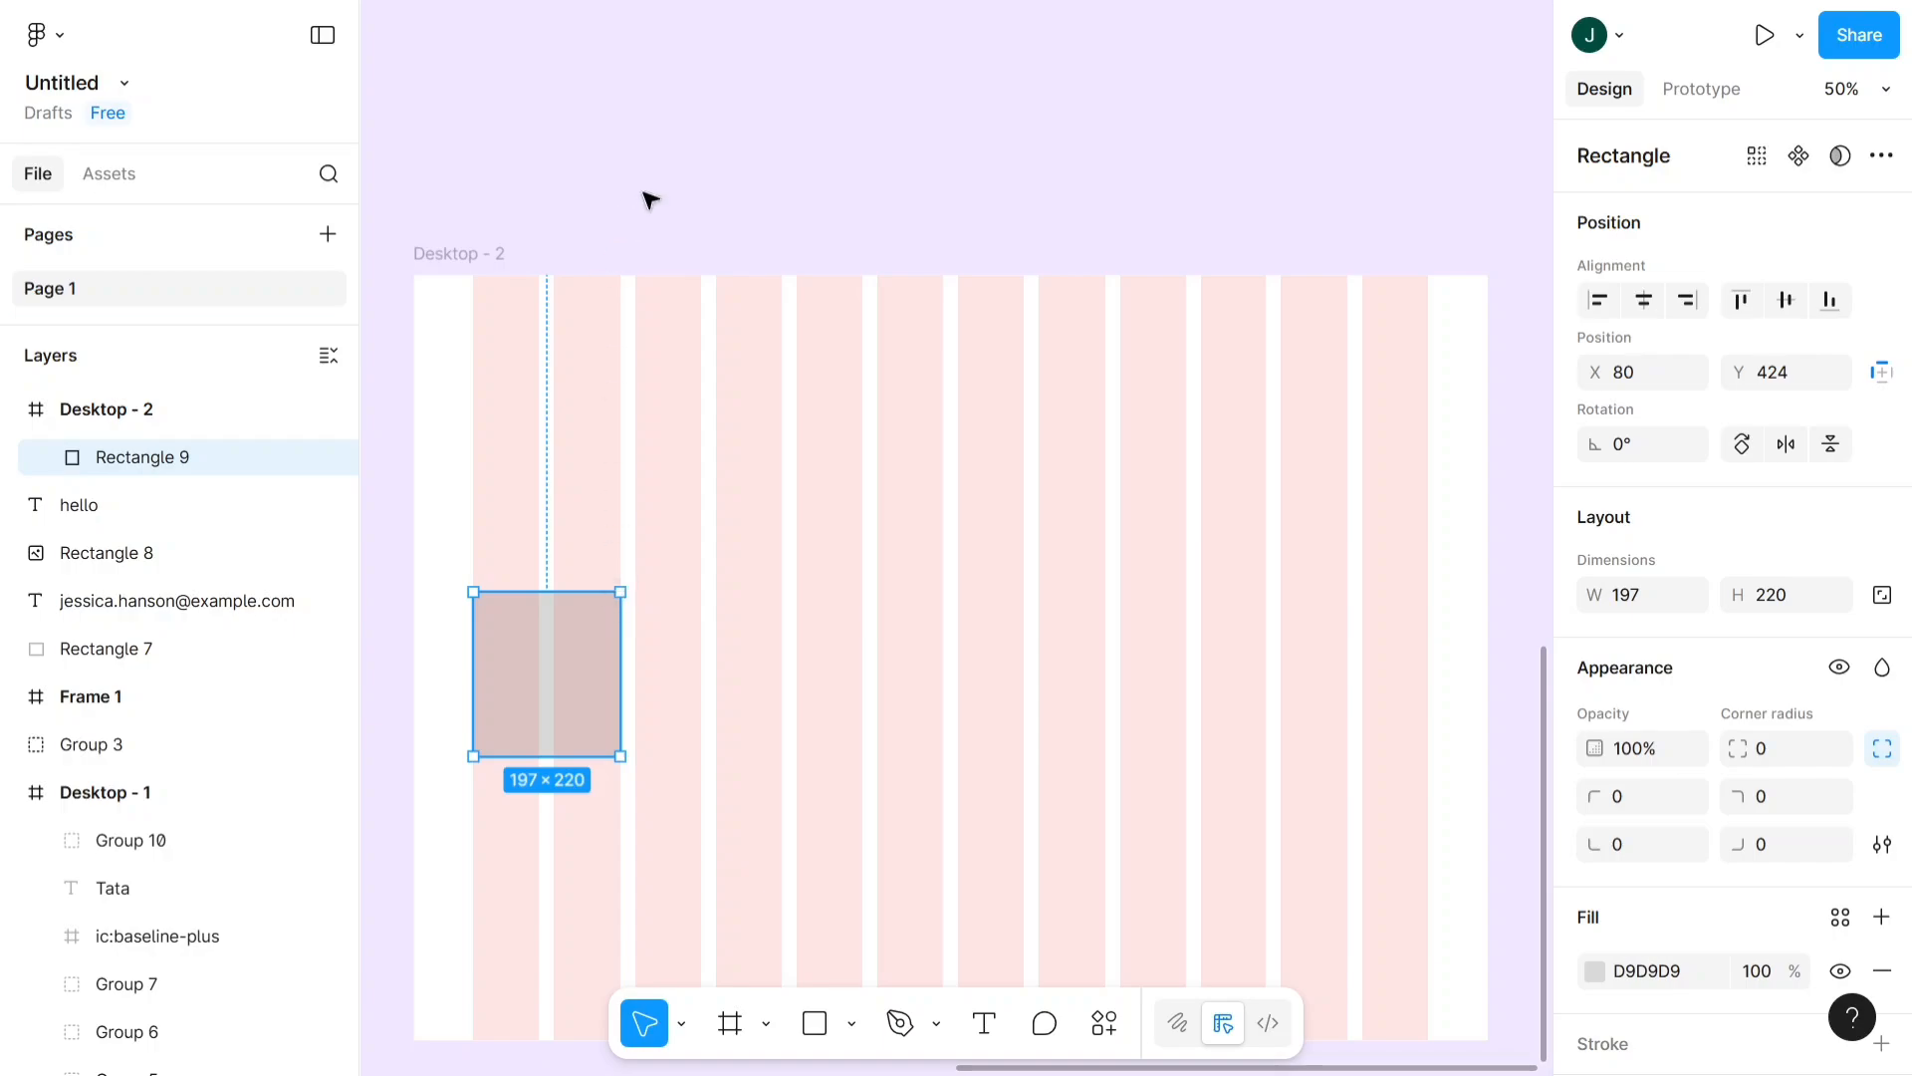
pyautogui.scroll(-2, 661, 195)
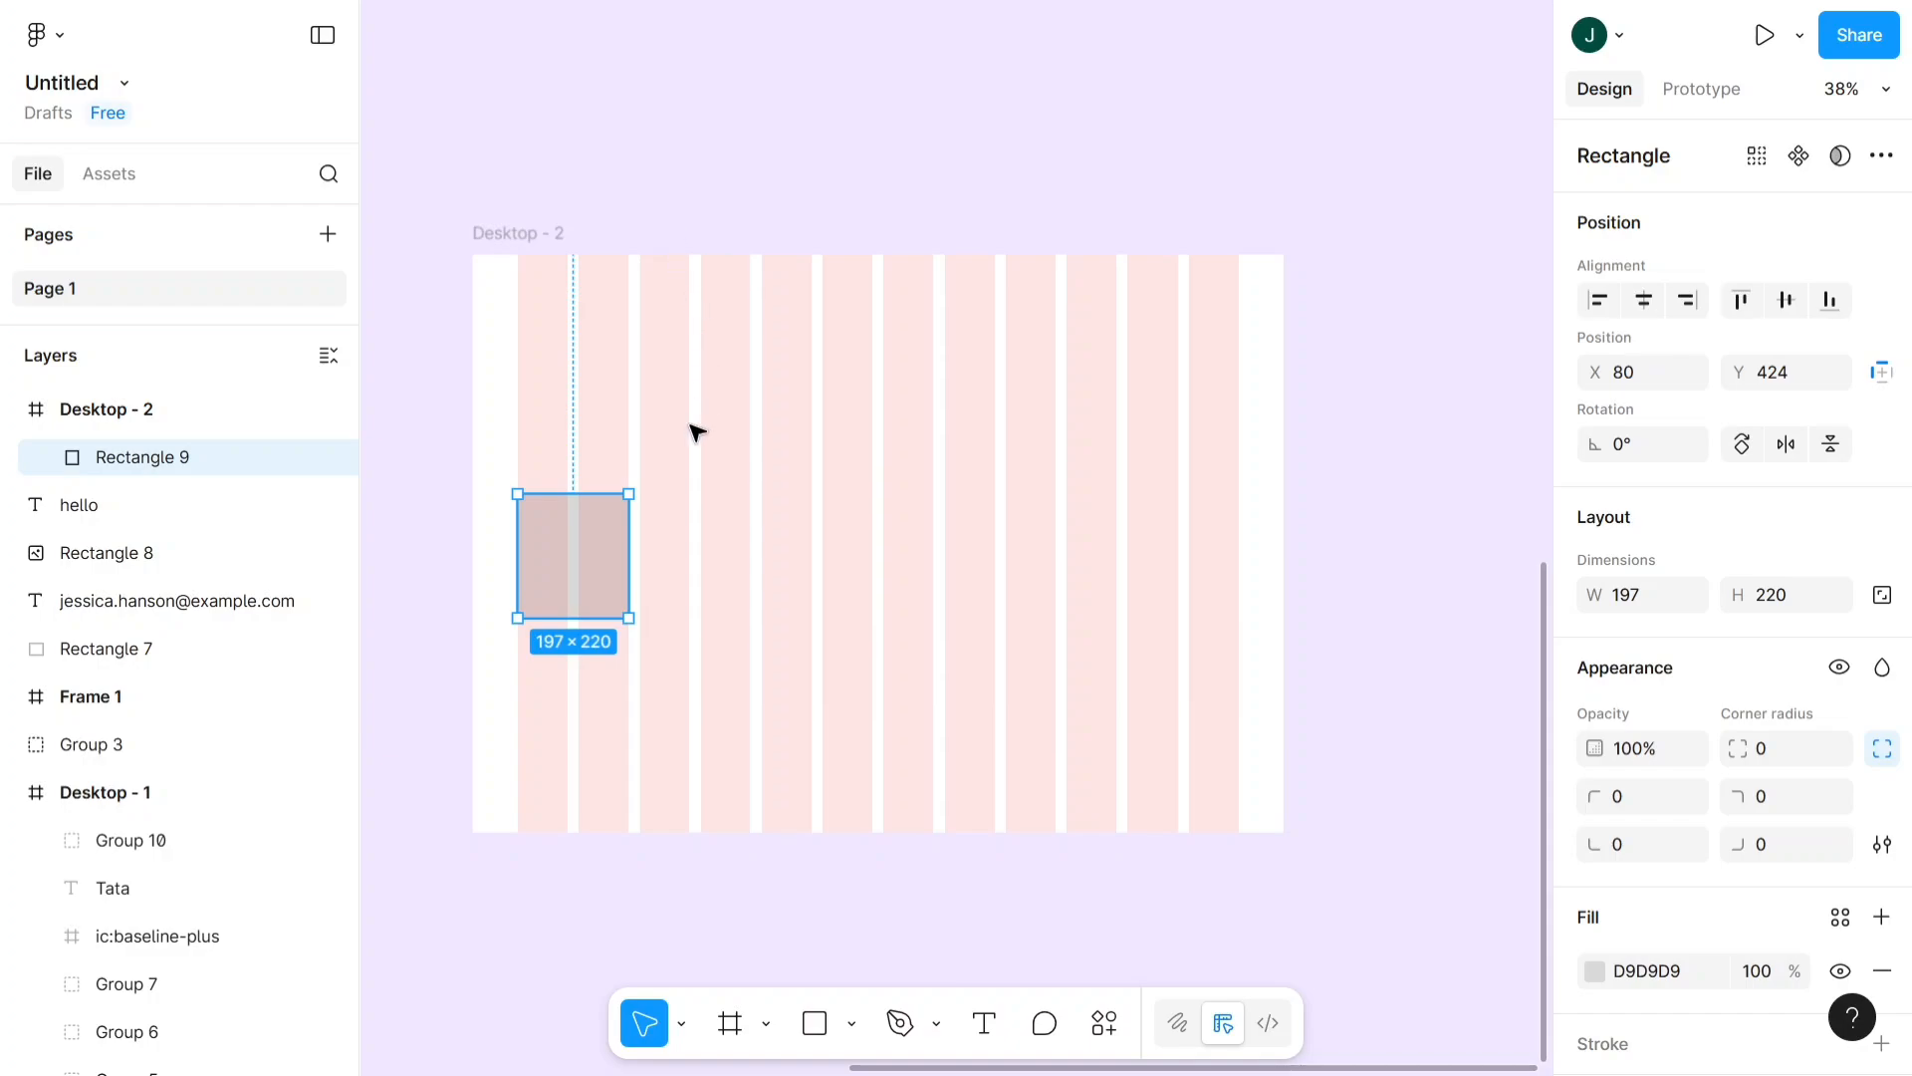
# - Move the rectangle over the second and third columns at the frame's upper edge and delete it
pyautogui.moveTo(624, 568); pyautogui.dragTo(668, 322)
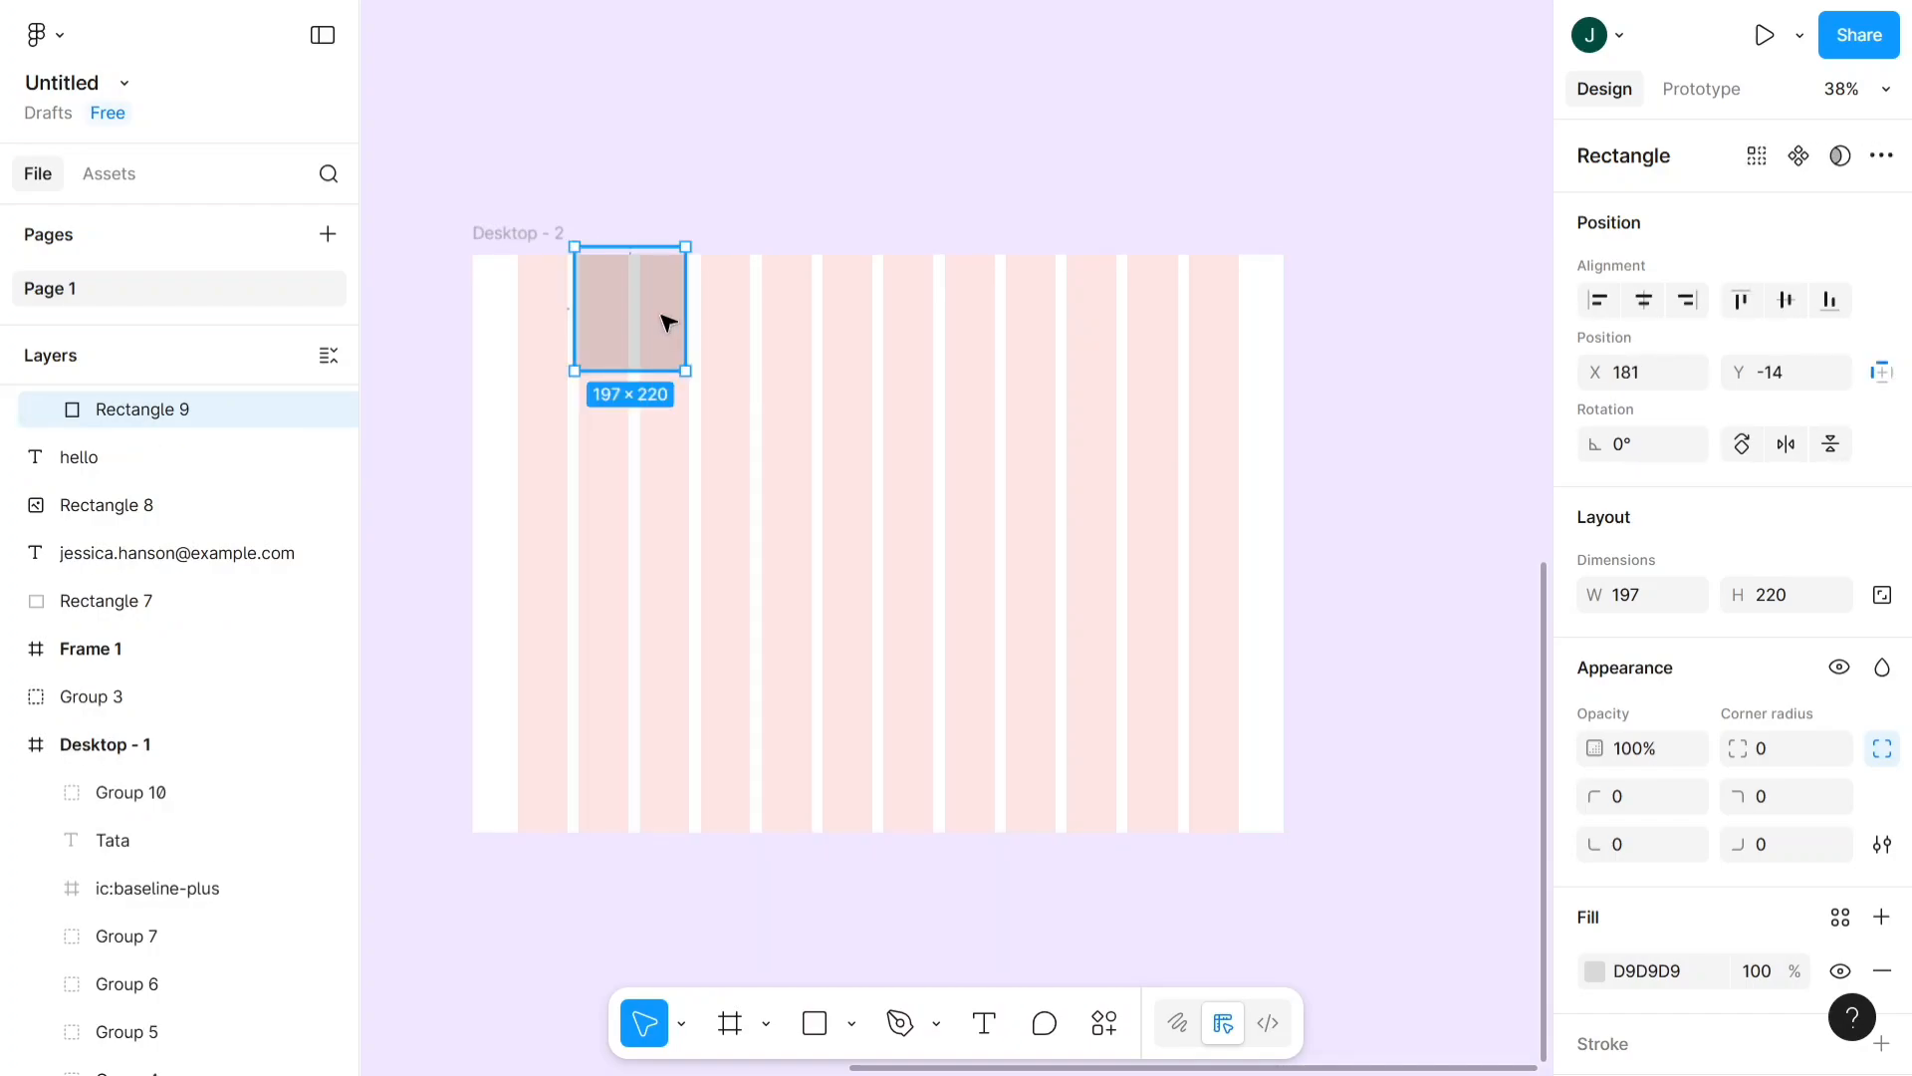
pyautogui.press('Delete')
# - Look over Frame 1 and Desktop - 2 and the list of recently used plugins, and close the list
pyautogui.scroll(-2, 519, 208)
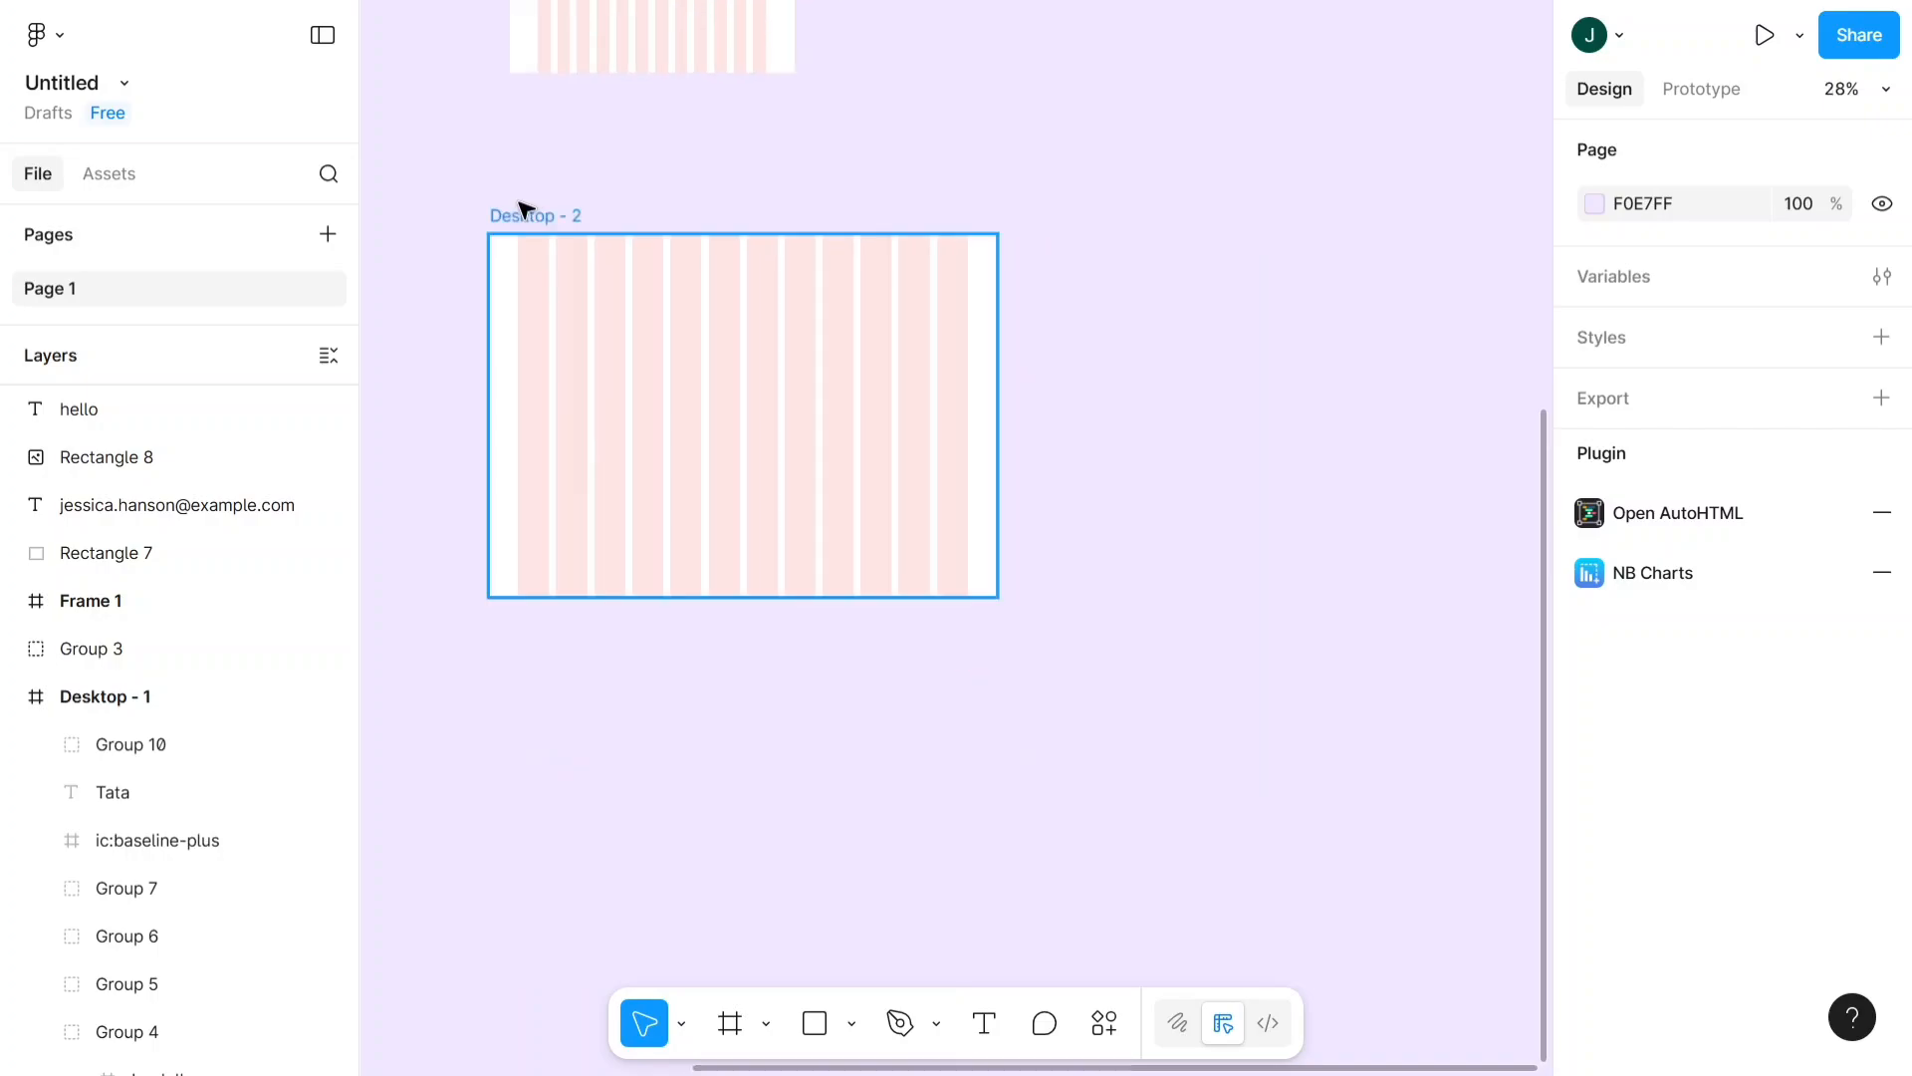
pyautogui.scroll(-1, 519, 208)
pyautogui.scroll(5, 518, 208)
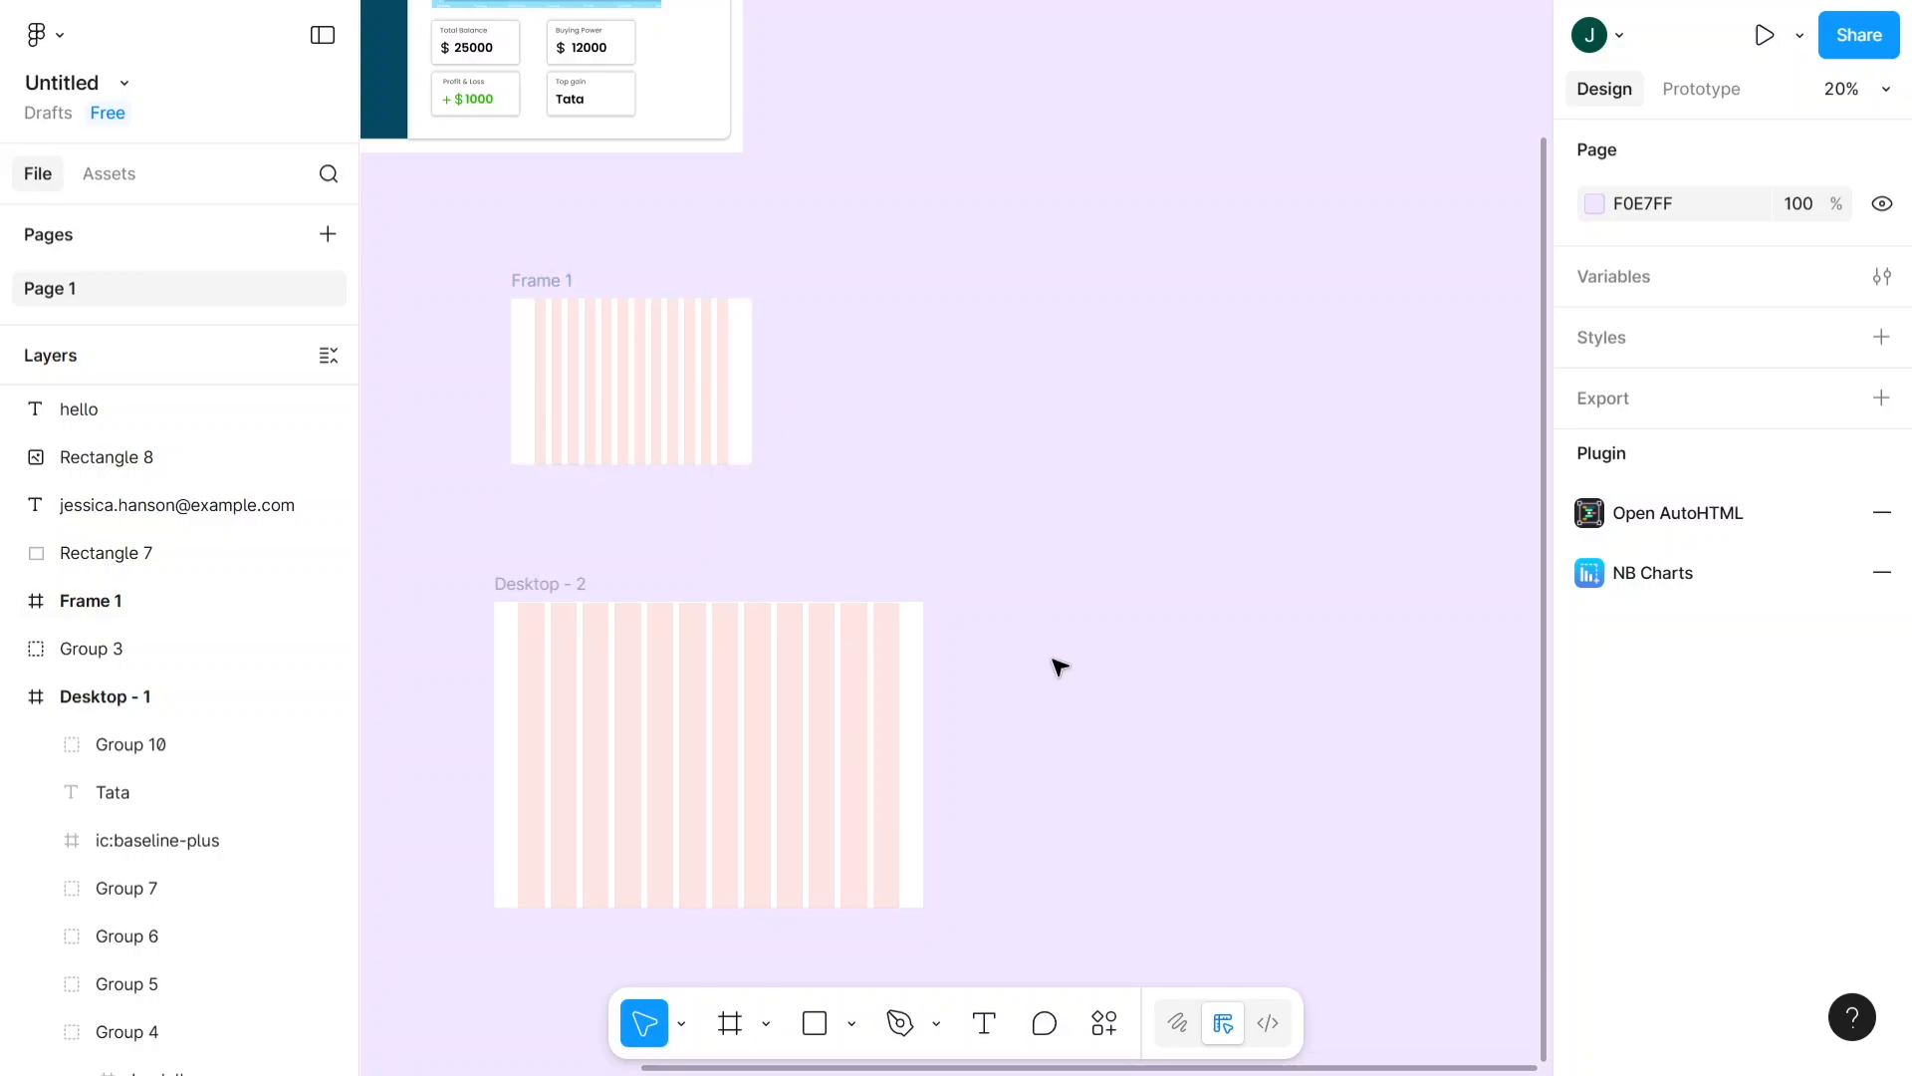
pyautogui.click(1103, 1031)
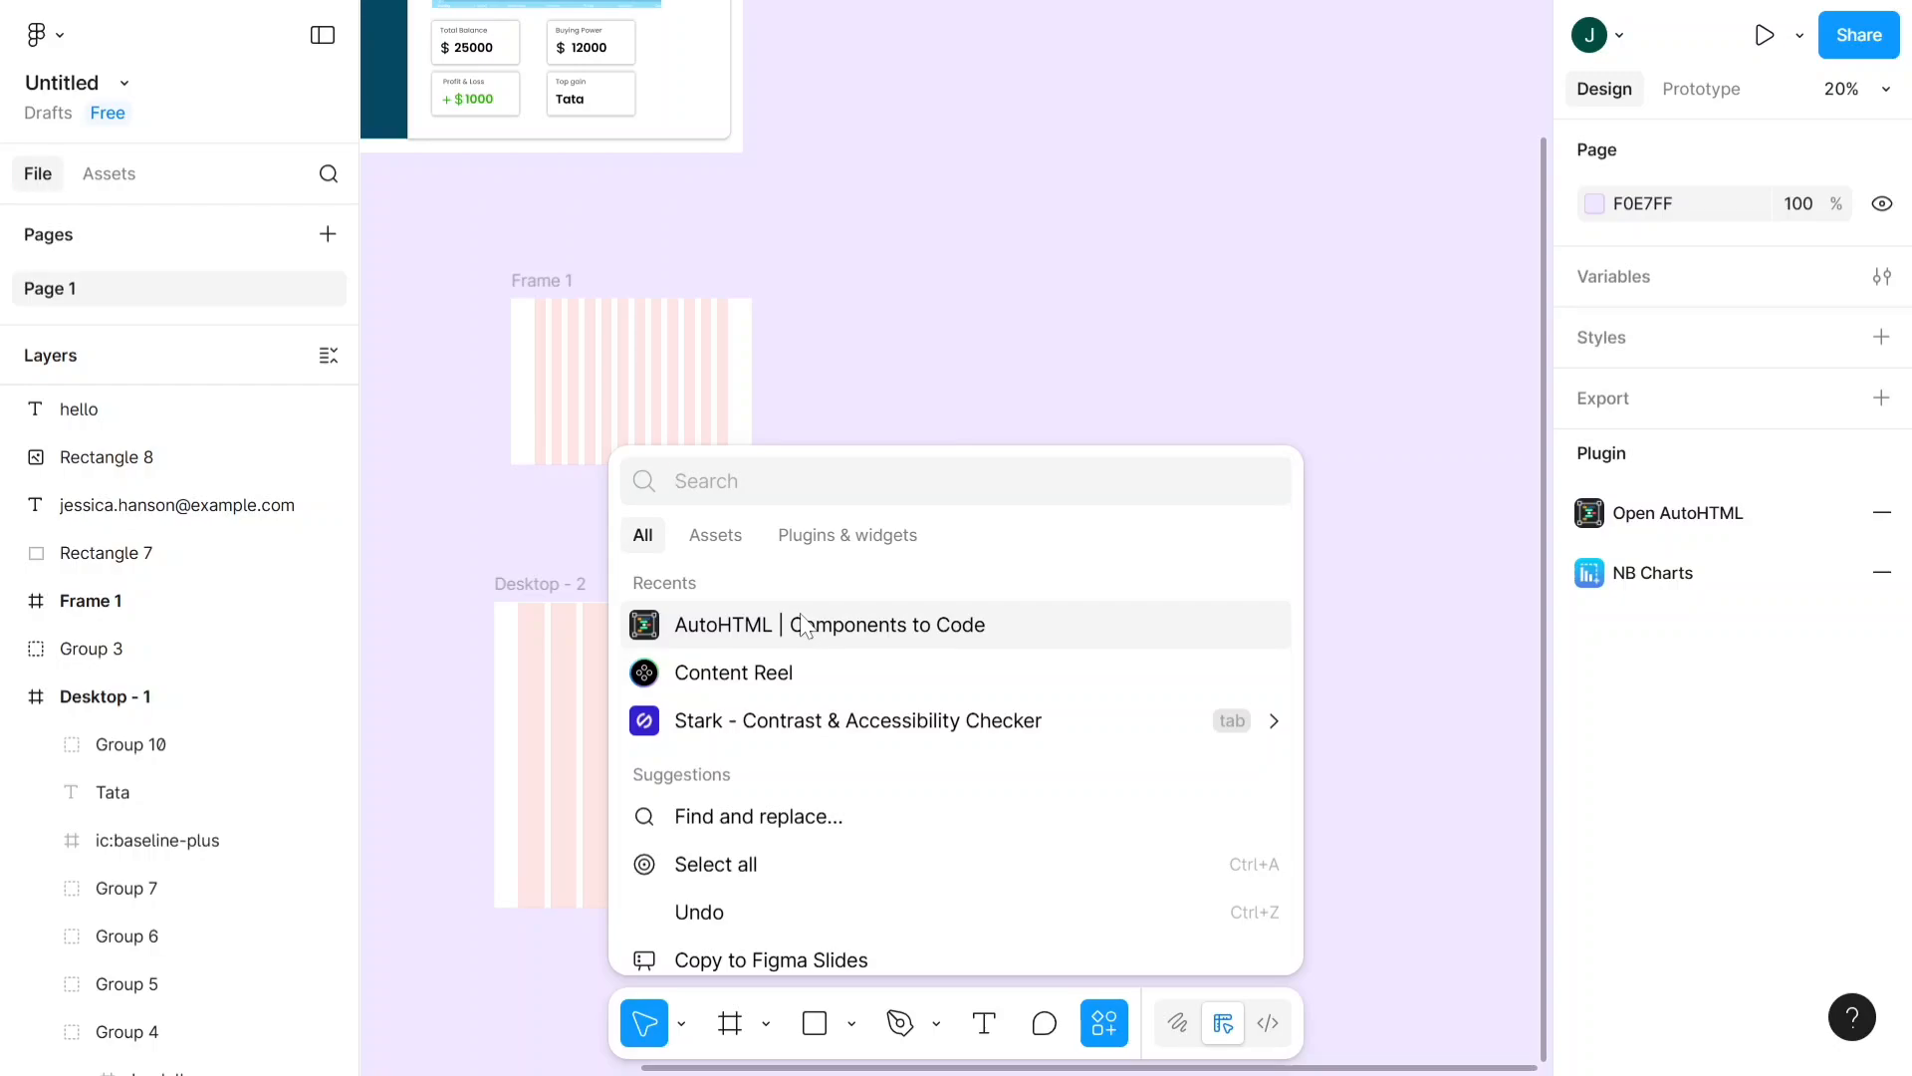
pyautogui.scroll(-5, 504, 491)
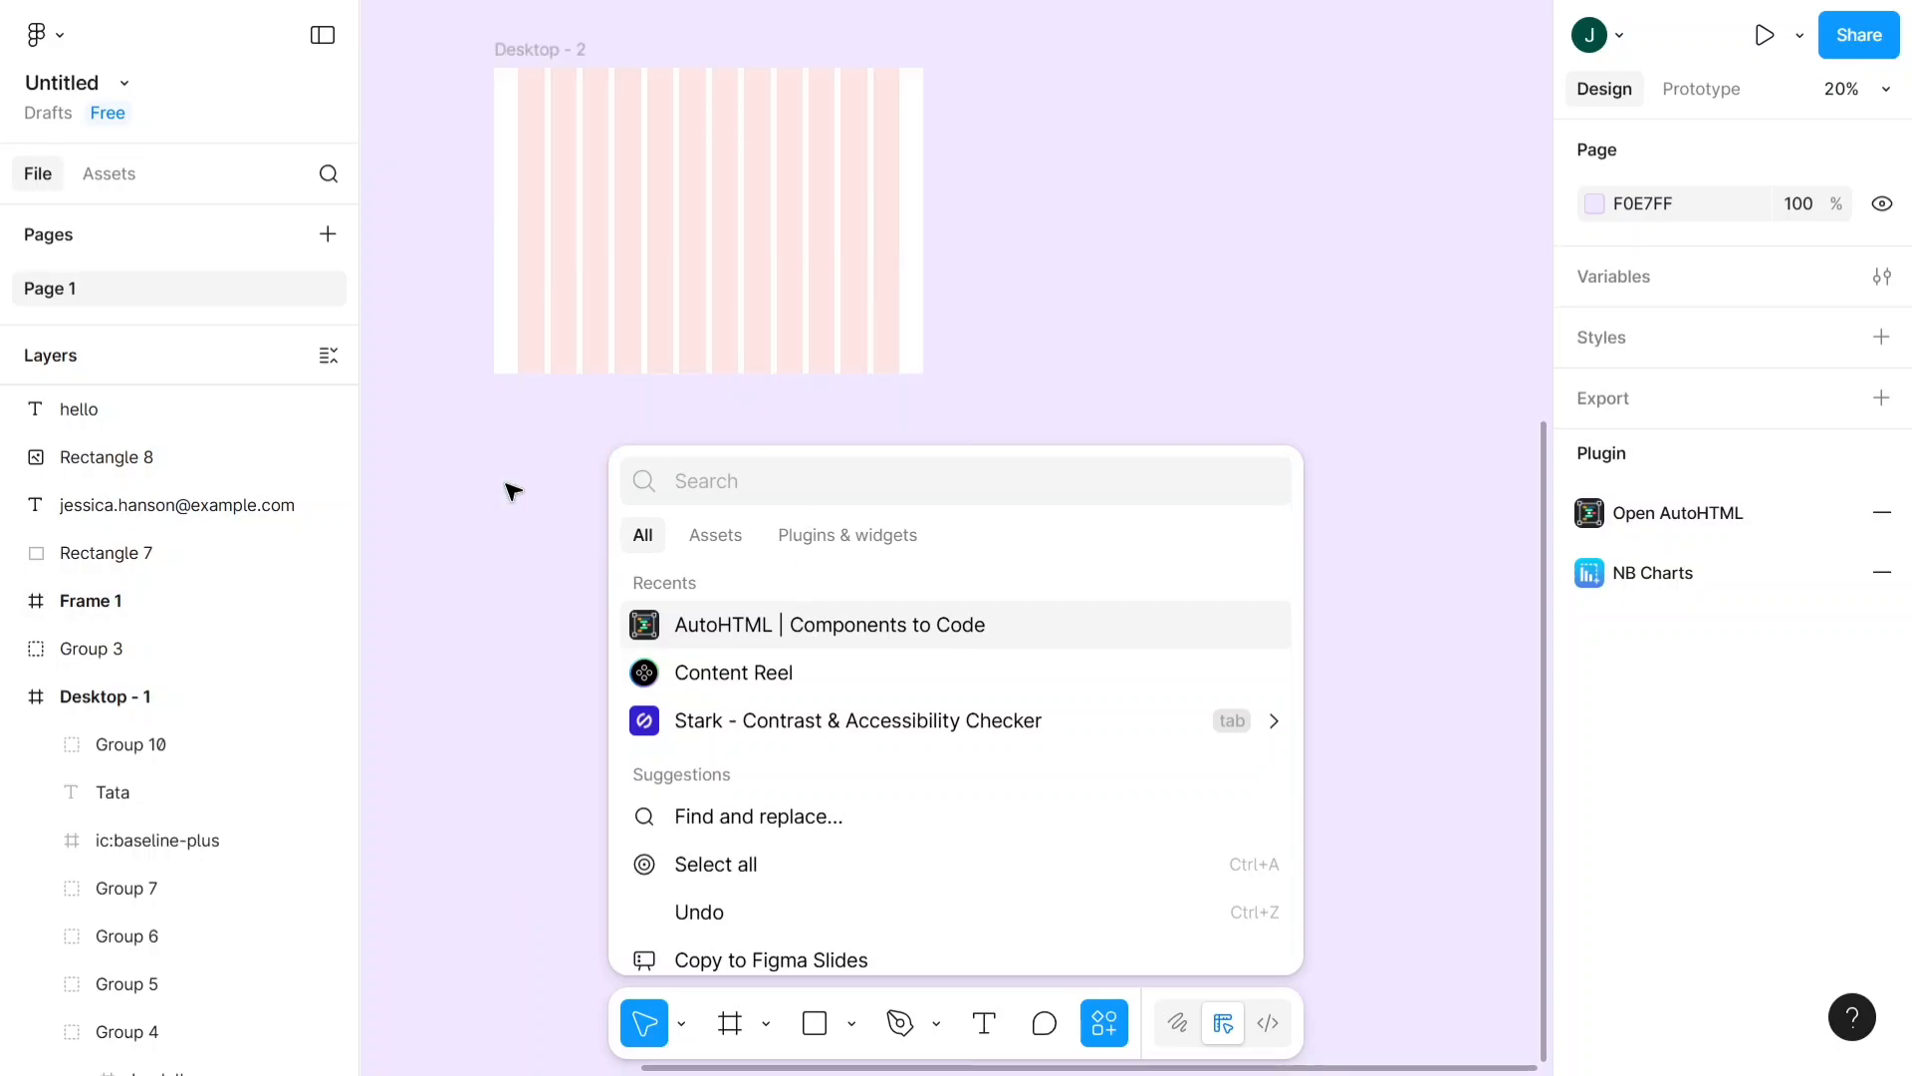
pyautogui.scroll(1, 559, 94)
pyautogui.scroll(4, 563, 86)
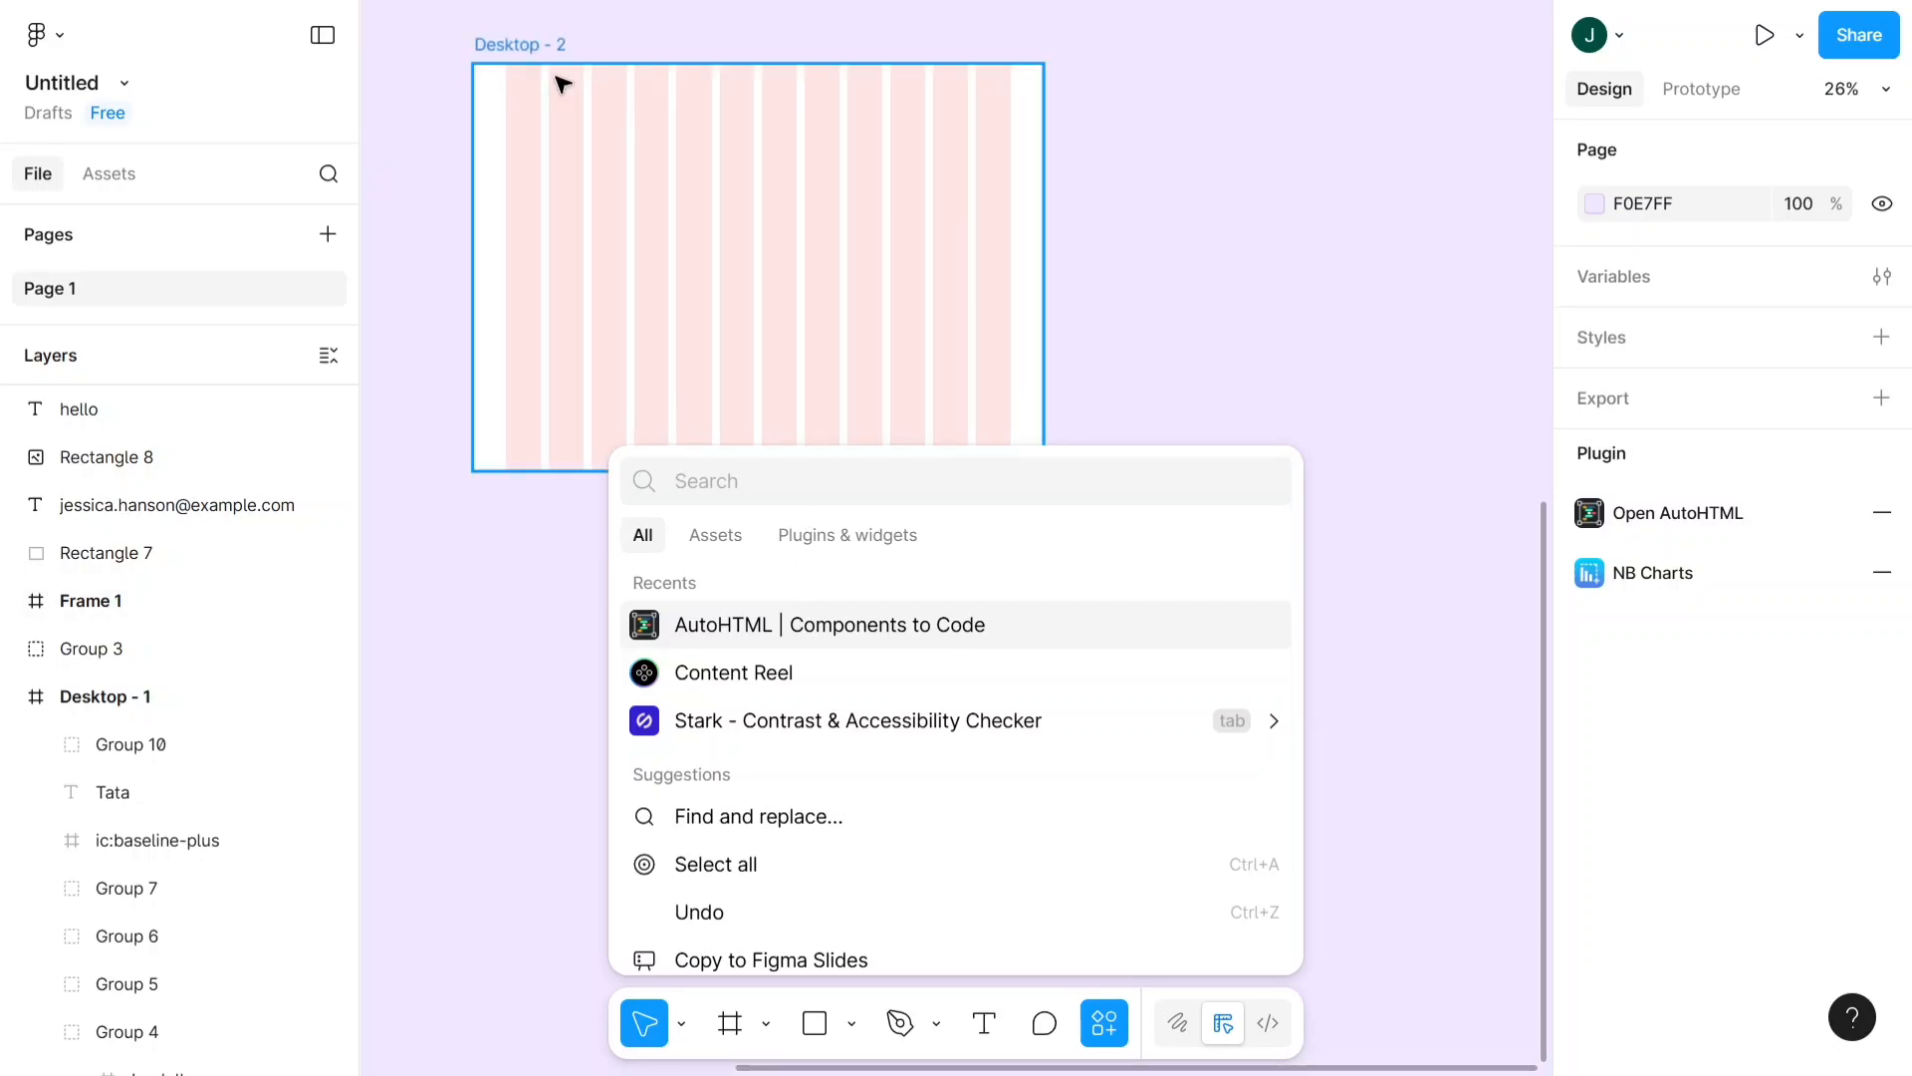
pyautogui.scroll(-2, 563, 87)
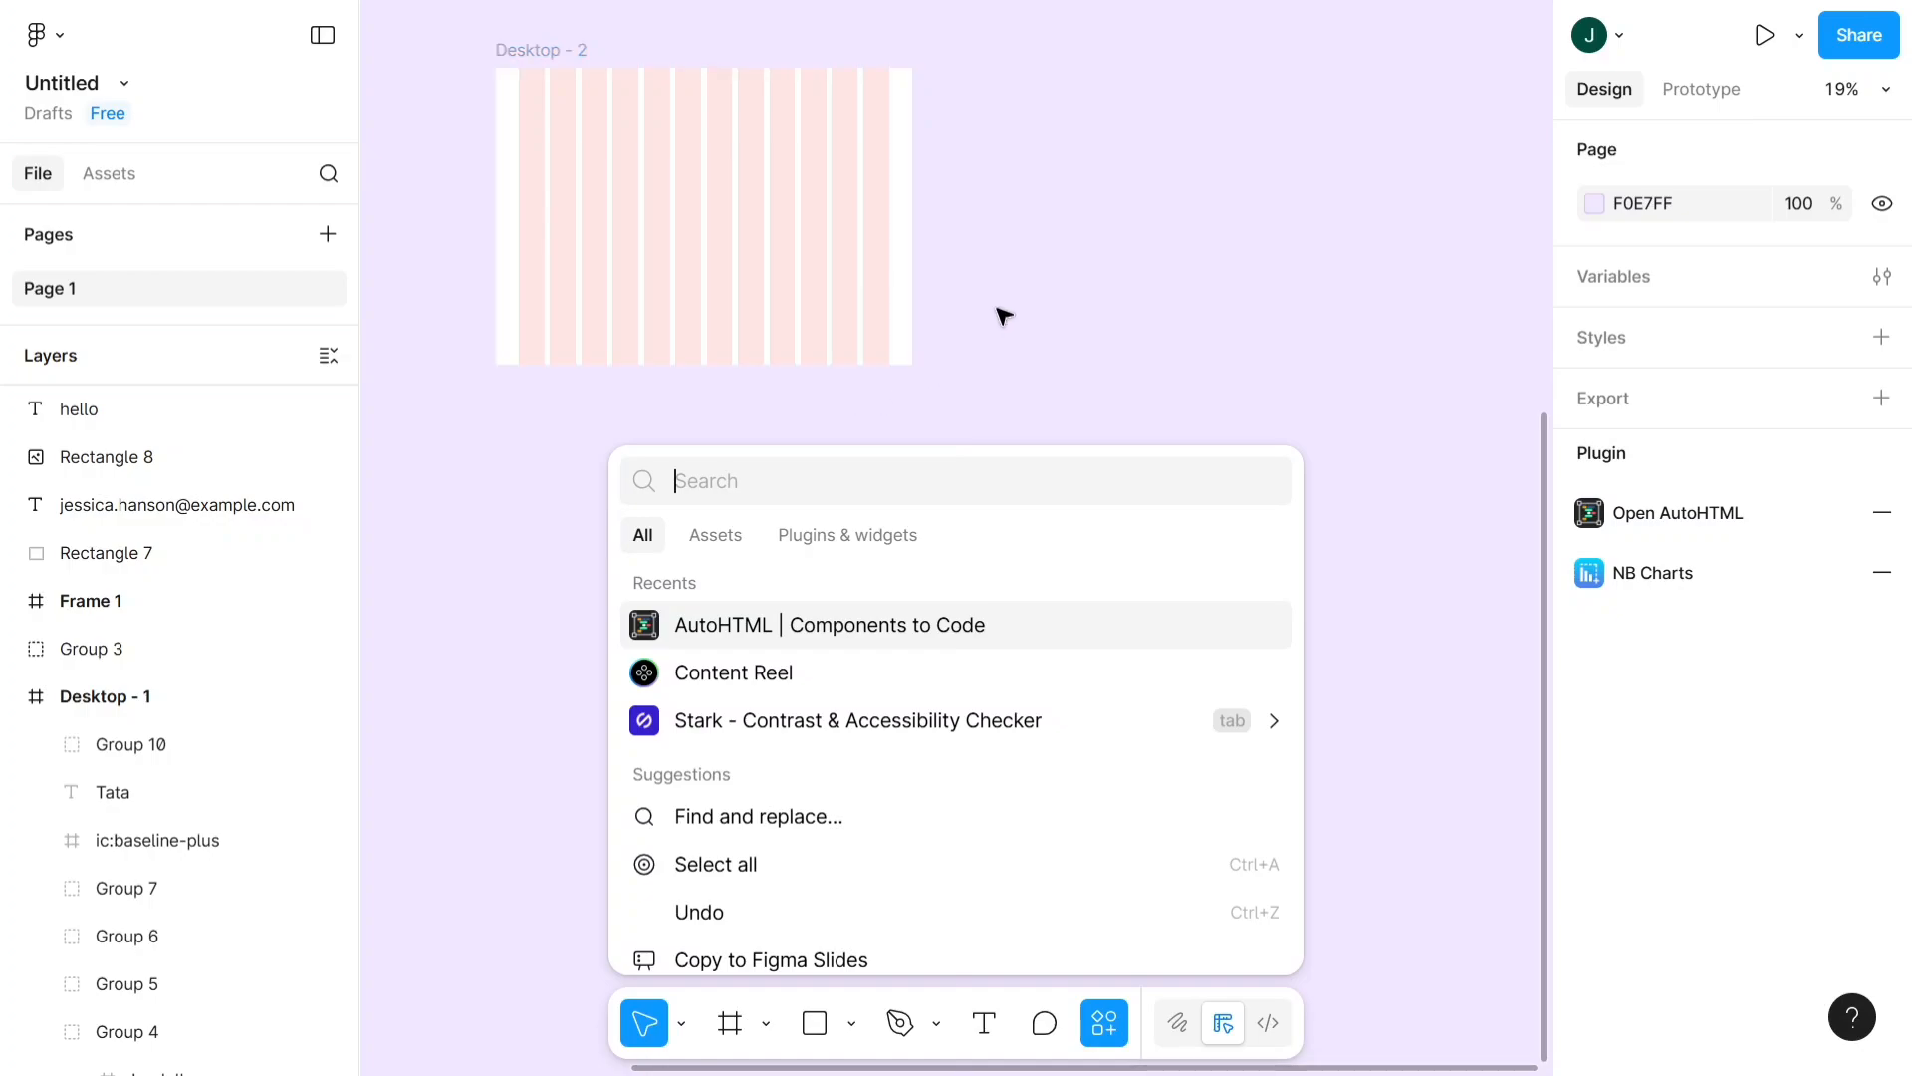
pyautogui.press('Escape')
# - Select the Desktop - 2 frame
pyautogui.scroll(5, 553, 26)
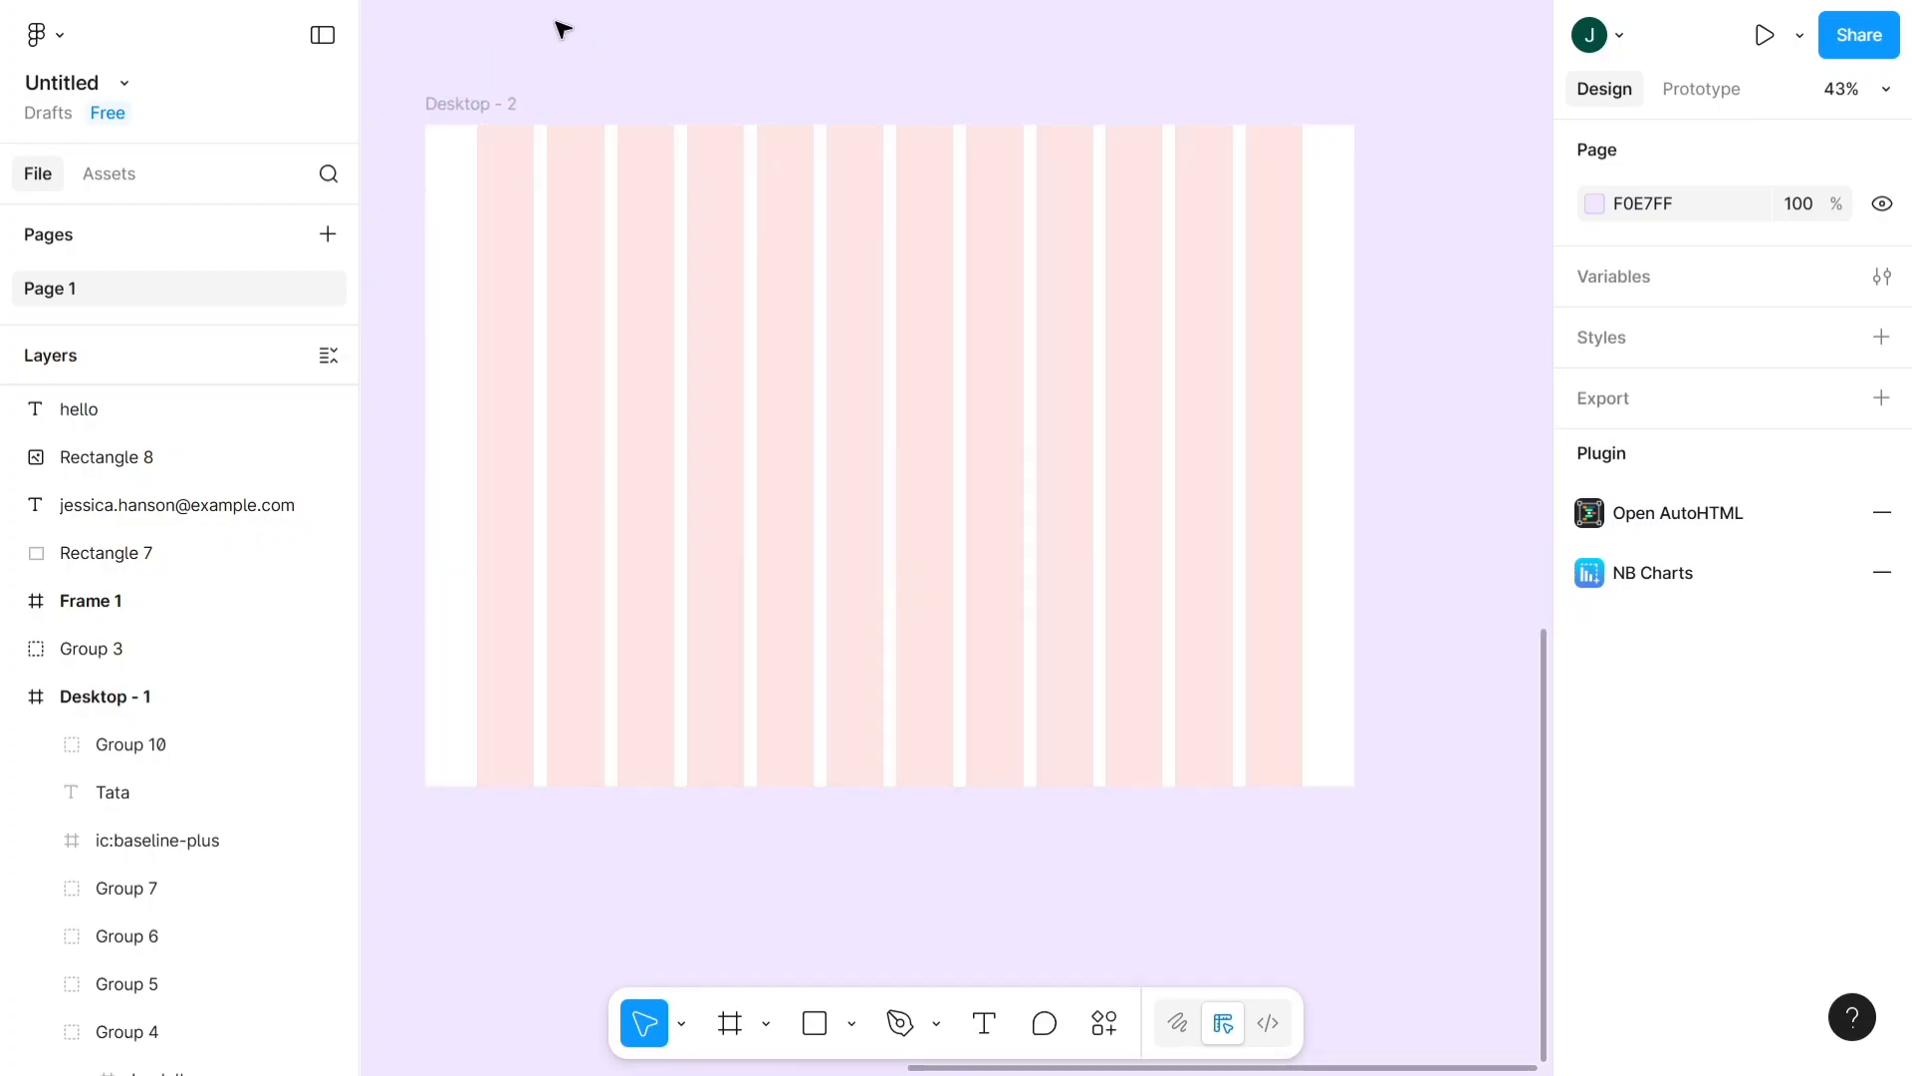
pyautogui.scroll(3, 560, 28)
pyautogui.scroll(-2, 562, 30)
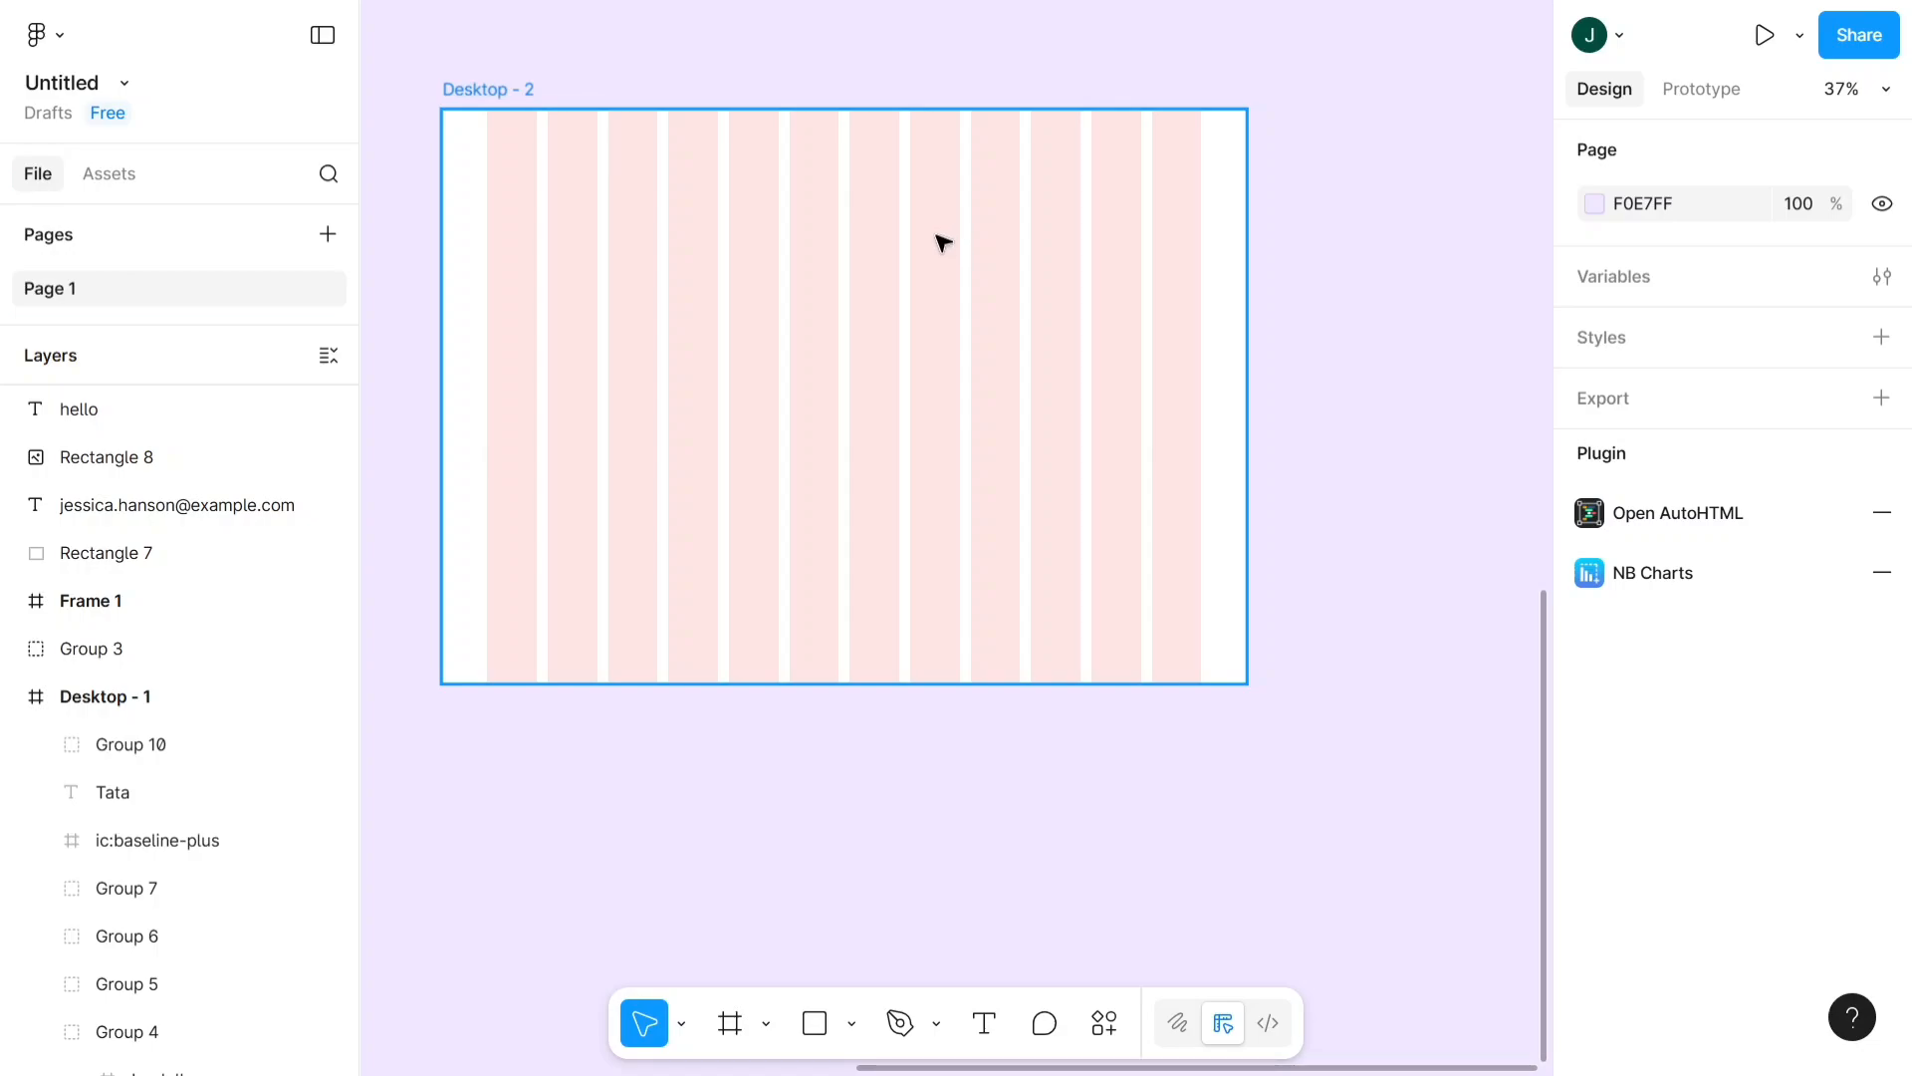
pyautogui.click(465, 82)
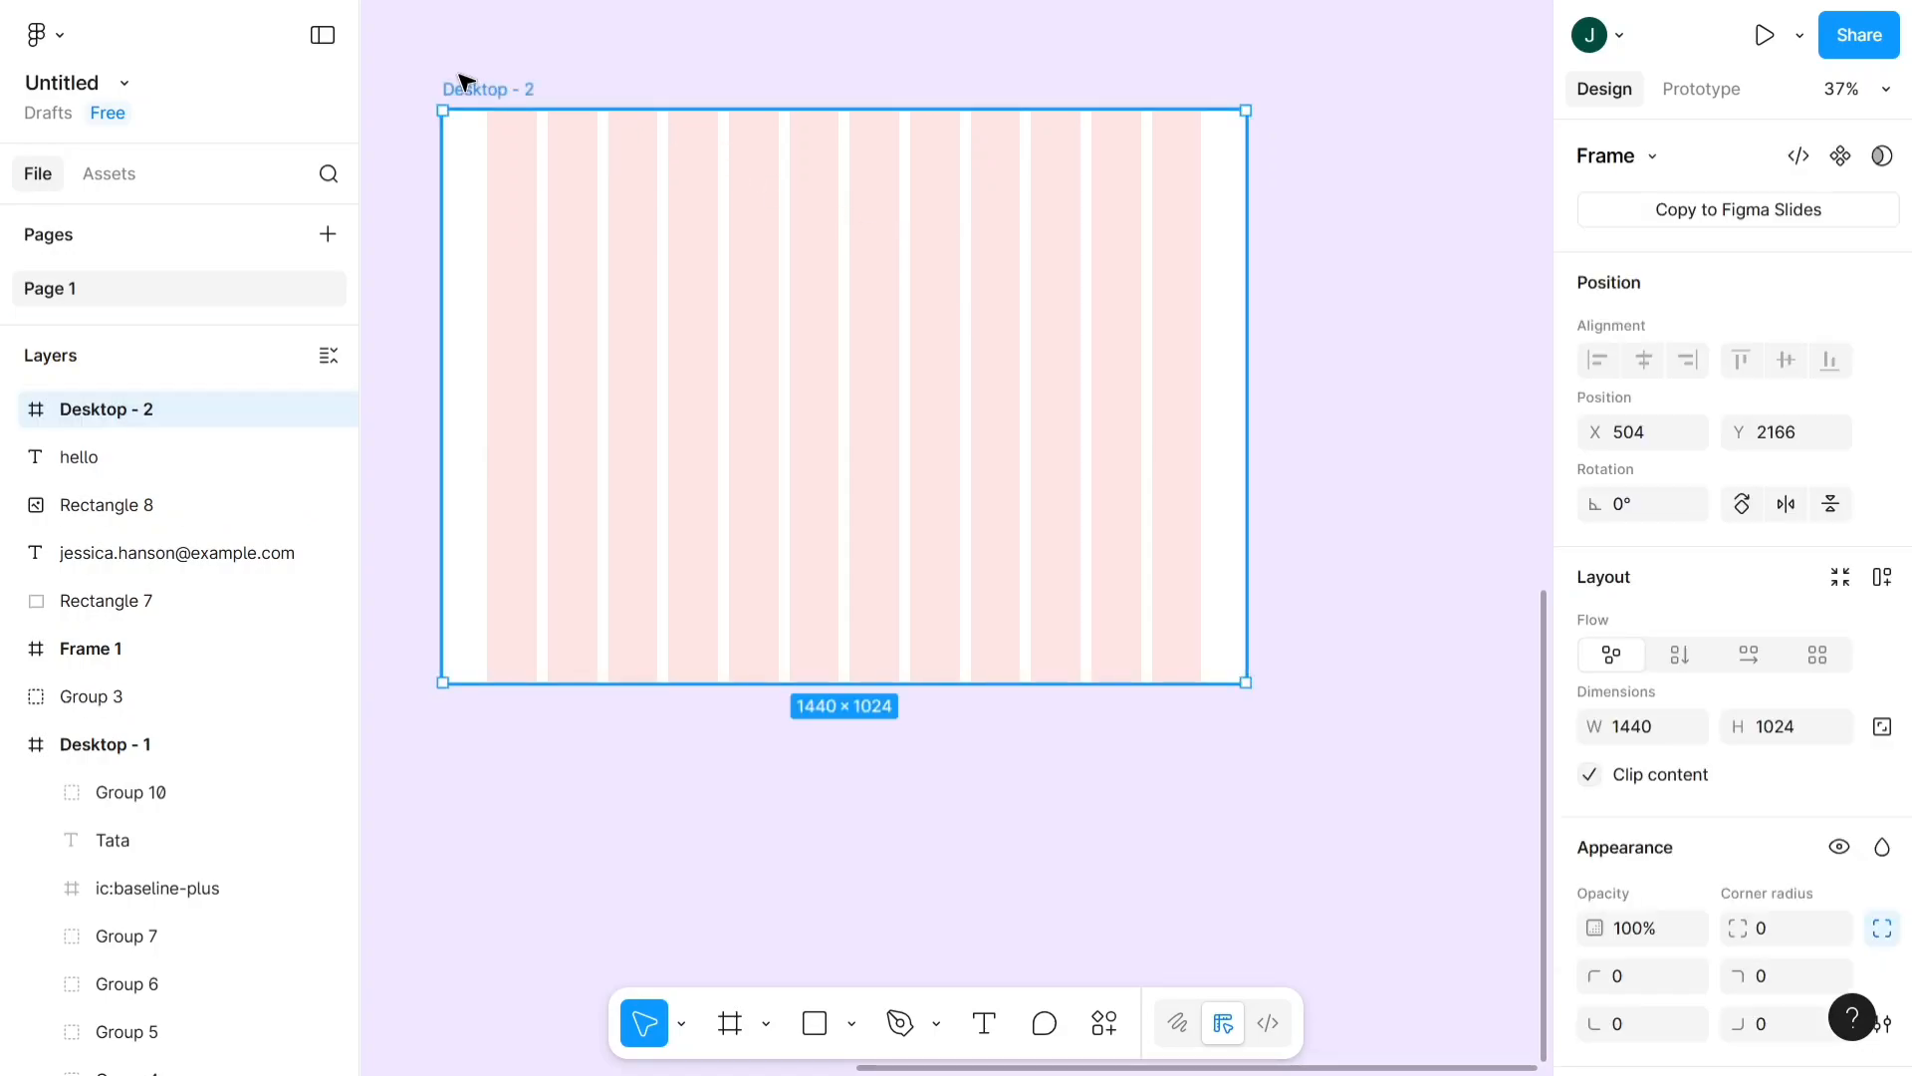